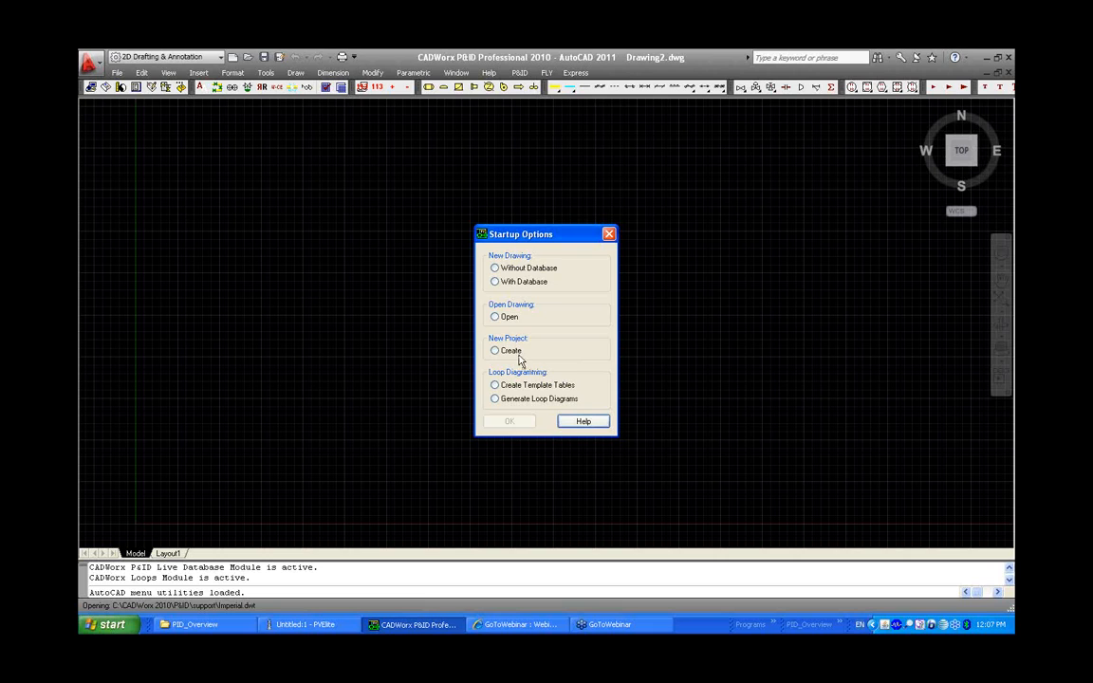
Start creating a new project and choose Access as the database type
click(513, 352)
click(515, 421)
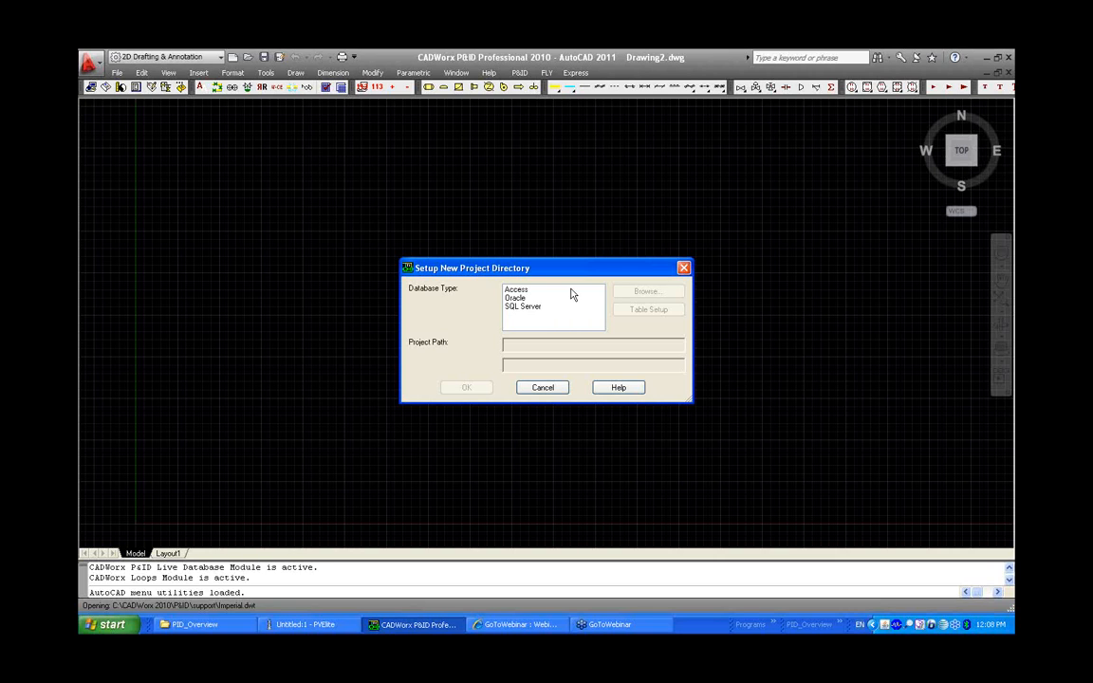
click(569, 292)
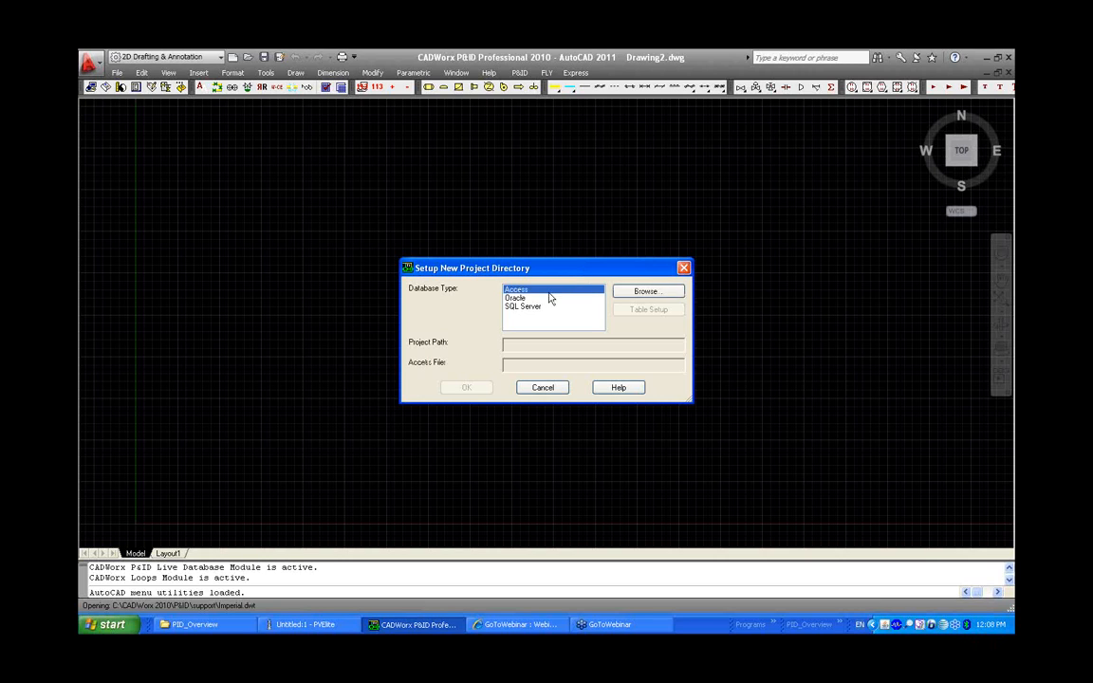
Create the Access database file named Project in the PID_Overview folder
click(637, 294)
click(638, 296)
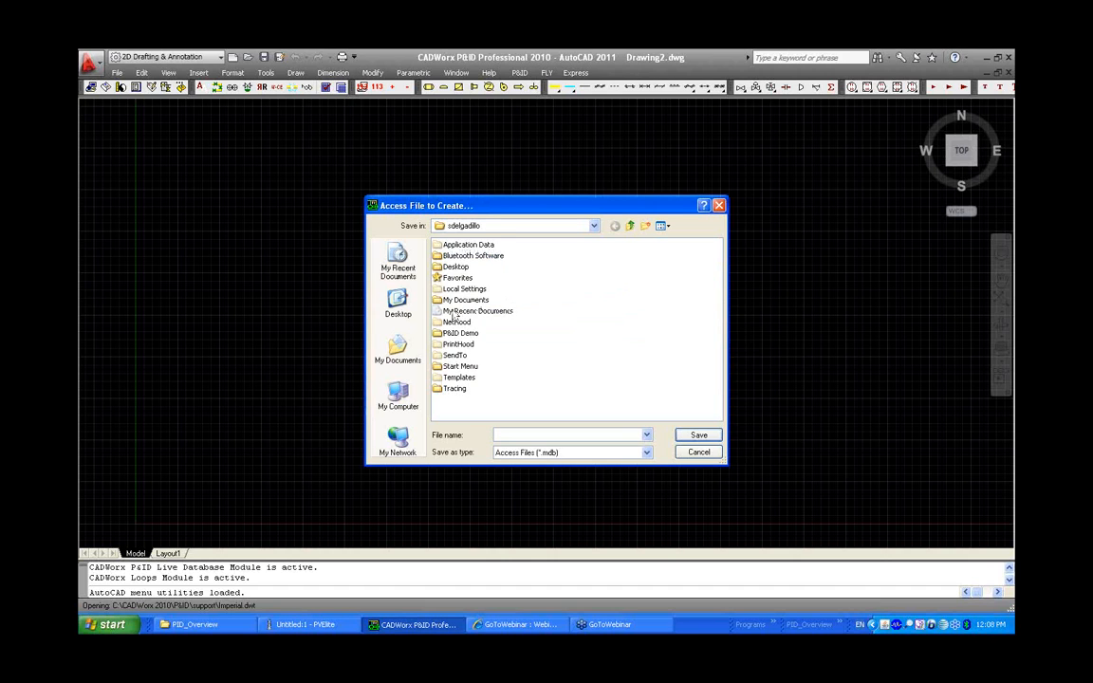
click(411, 316)
double_click(475, 278)
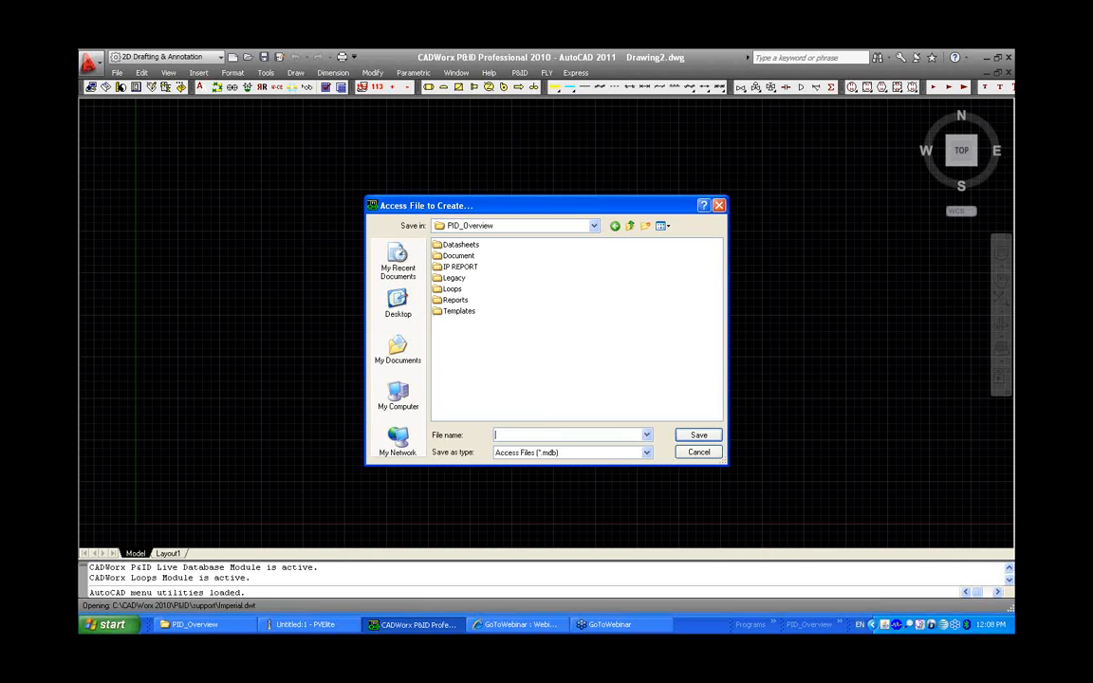
text(Project)
click(685, 438)
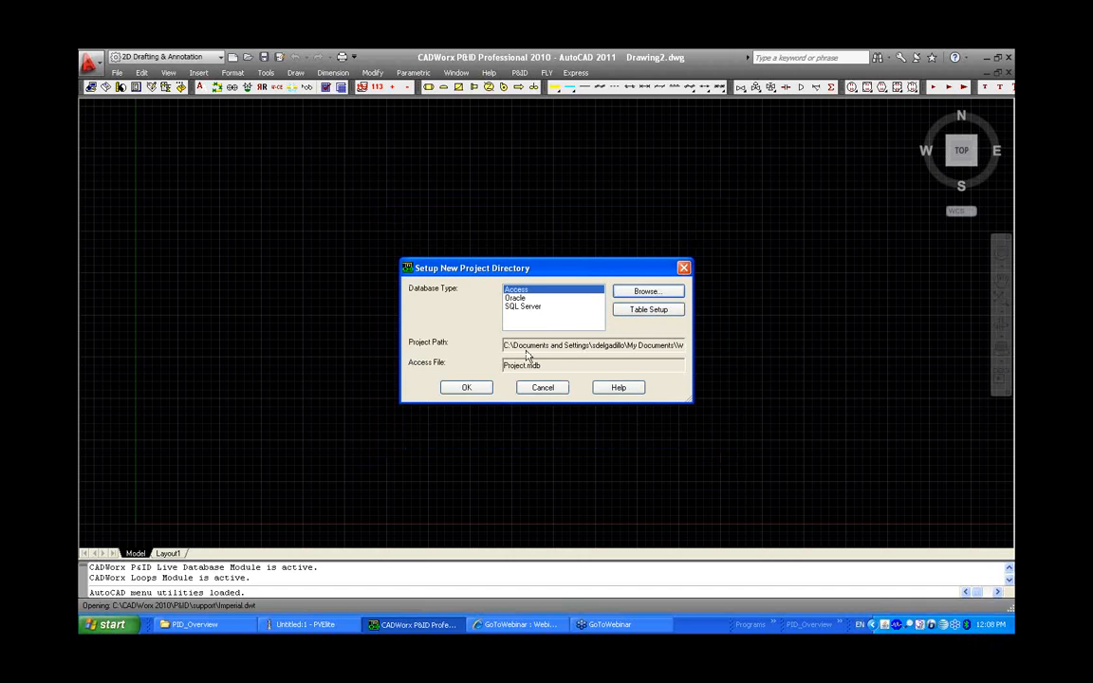
Add a column CHKBY with width 30 and dialog name Checked By to the DOCUMENTATION table
click(633, 313)
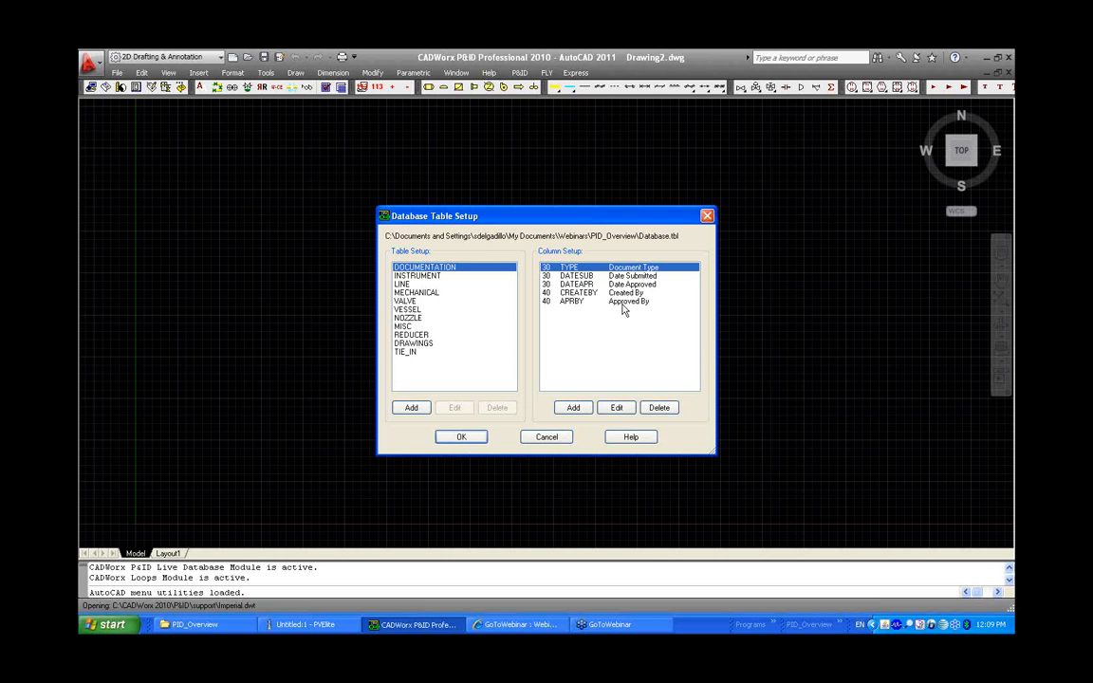
click(573, 407)
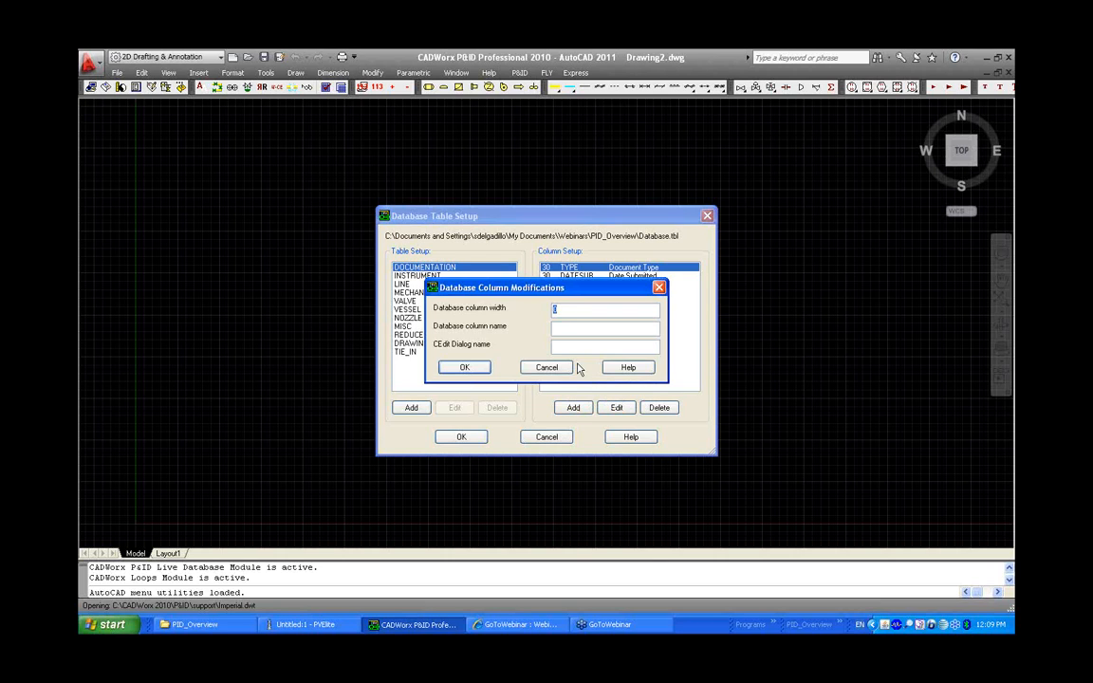
text(30)
click(565, 328)
text(GHK)
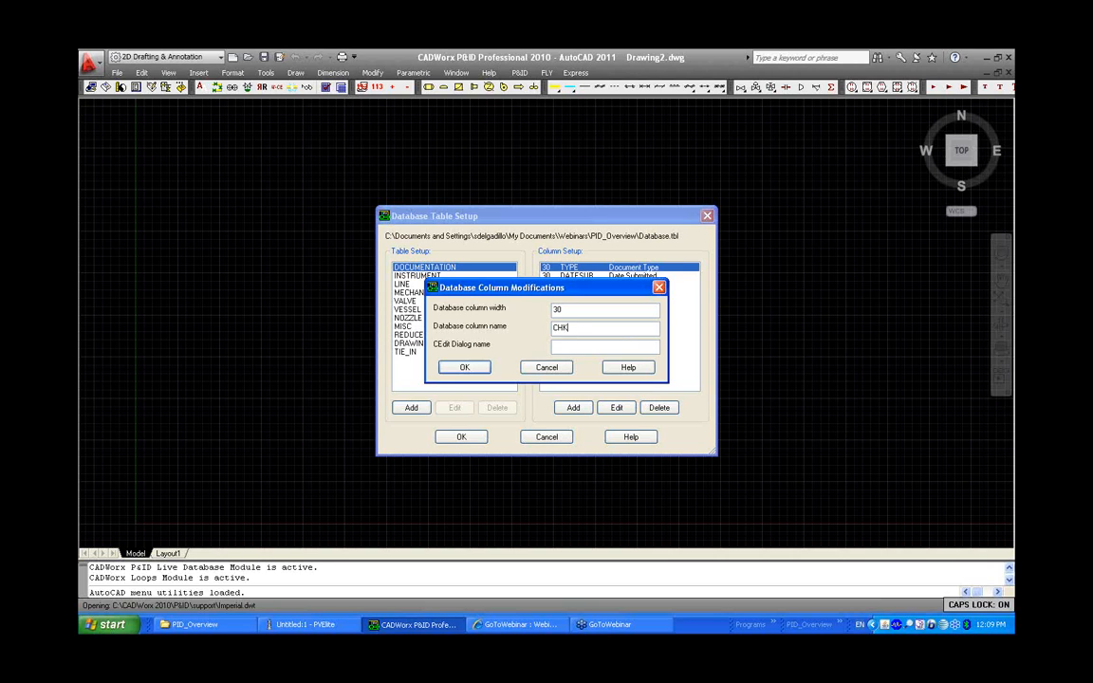
text(DY)
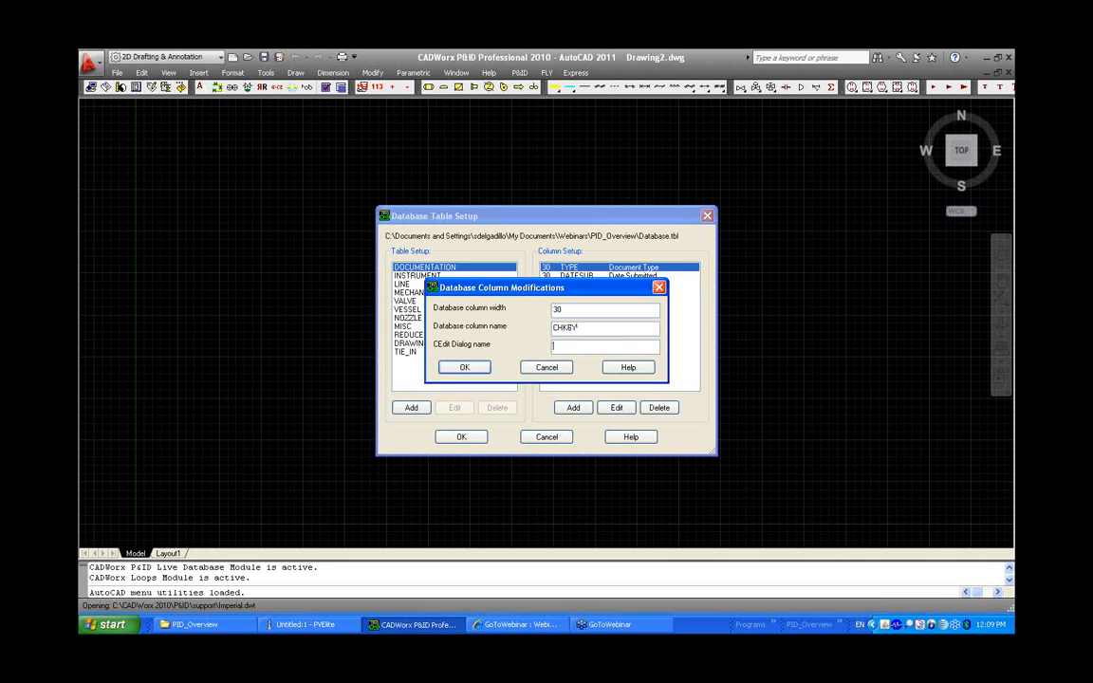
text(C)
key(Caps_Lock)
text(heck)
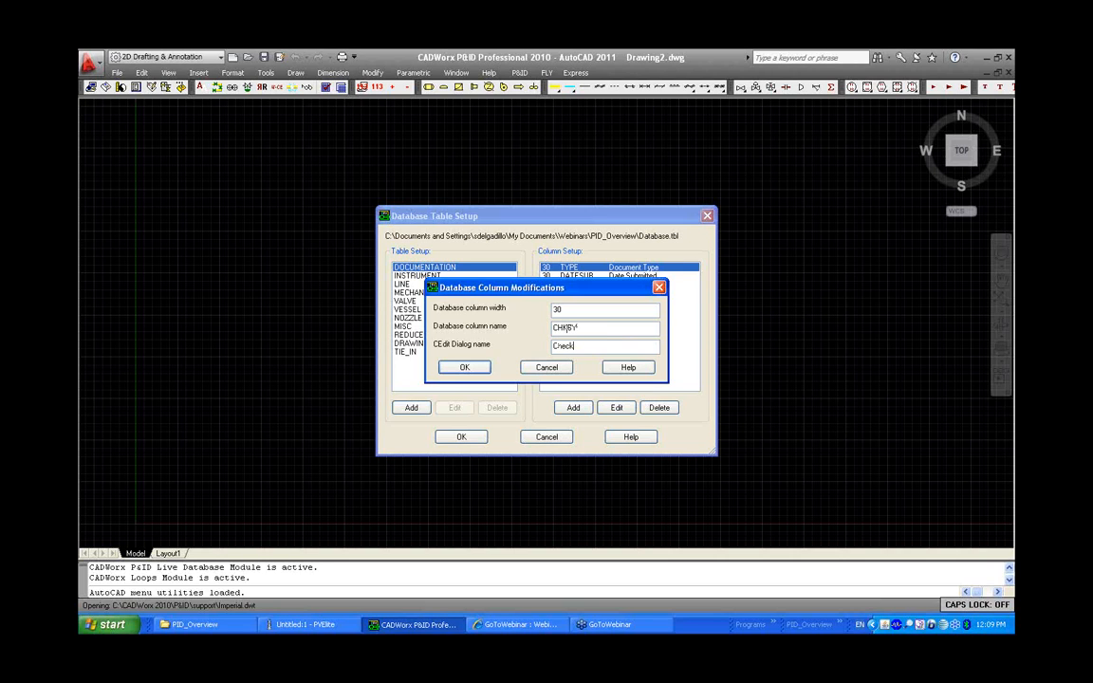
text(ed by)
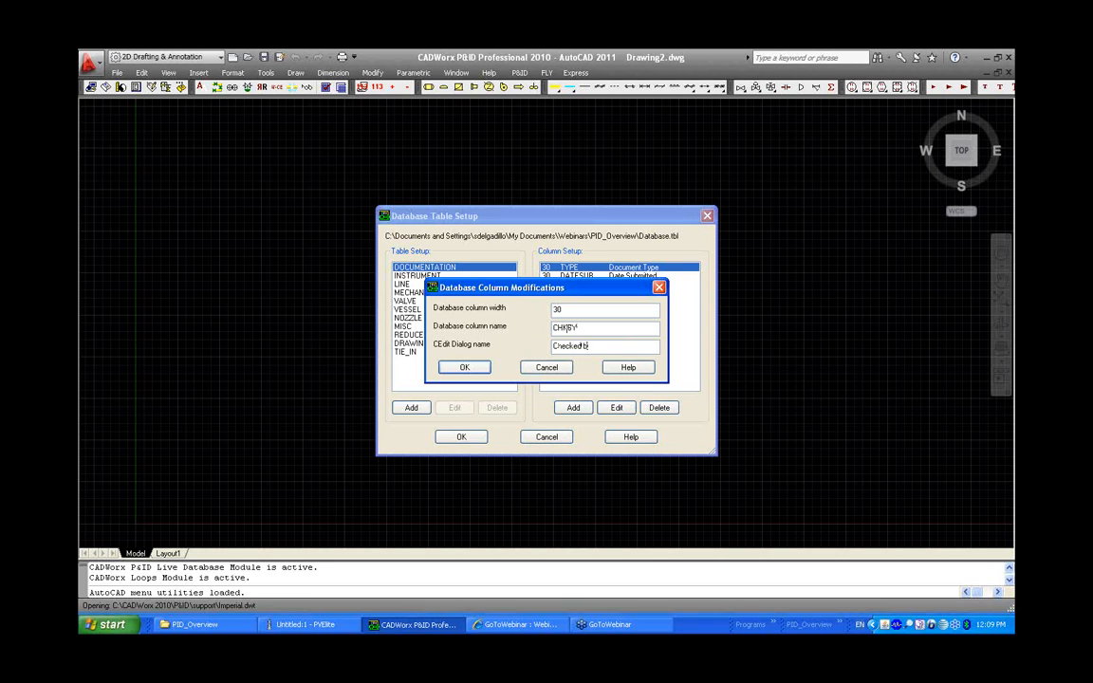
key(BackSpace)
key(BackSpace)
text(By)
click(467, 368)
click(465, 367)
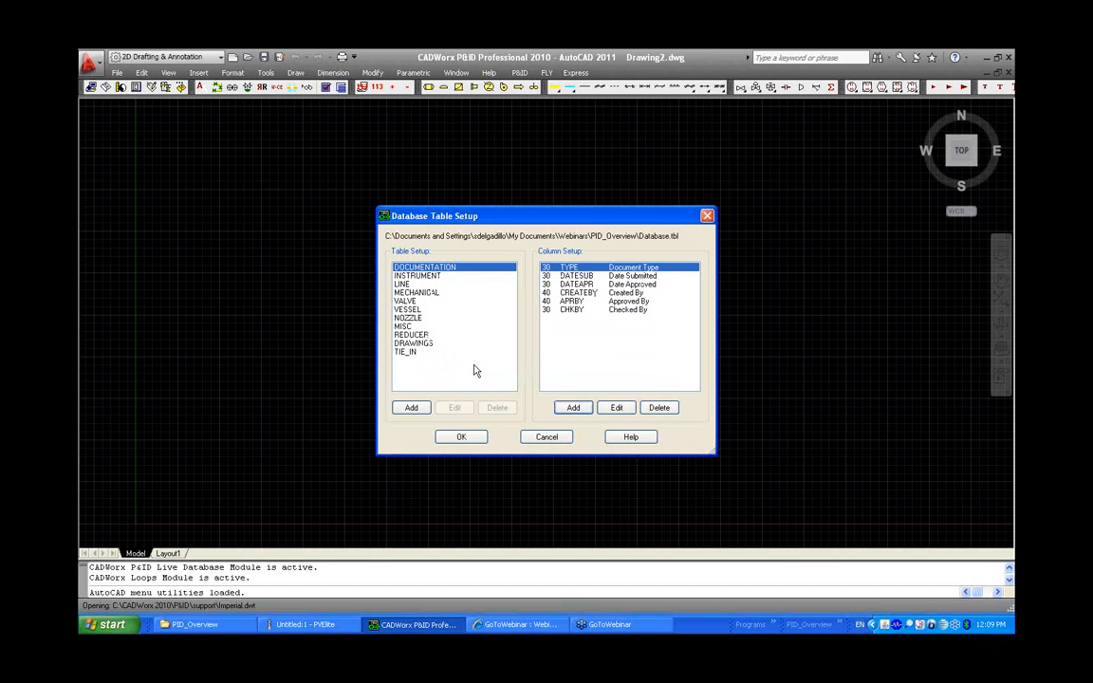
Review the columns of the INSTRUMENT, LINE and VALVE tables
click(413, 275)
click(414, 283)
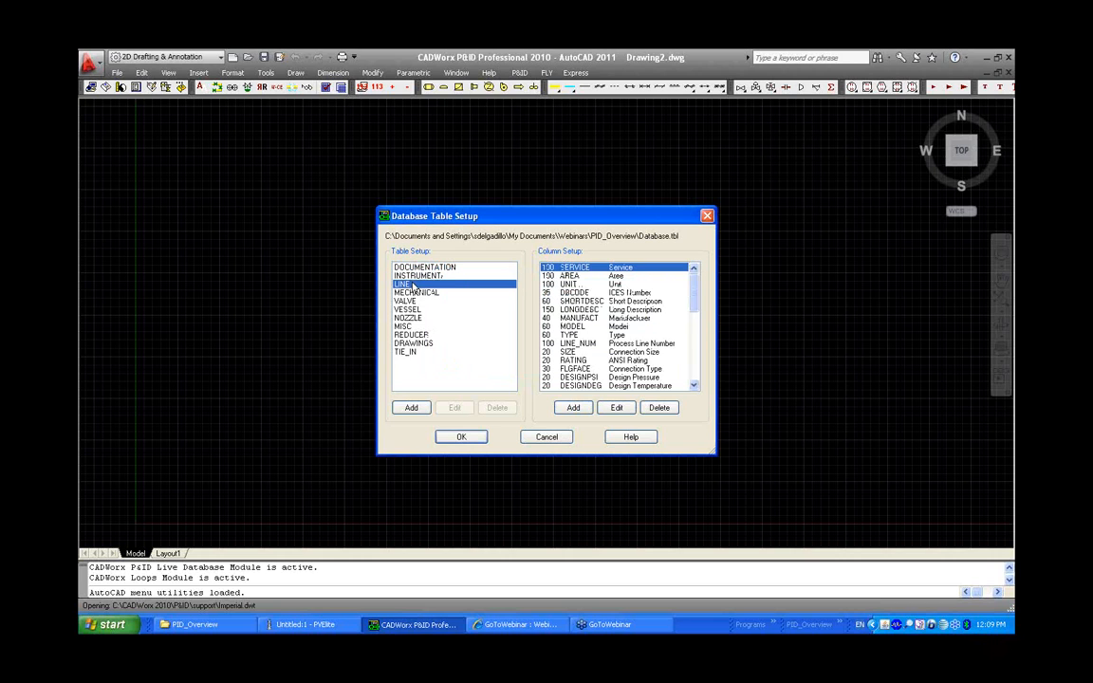
click(408, 301)
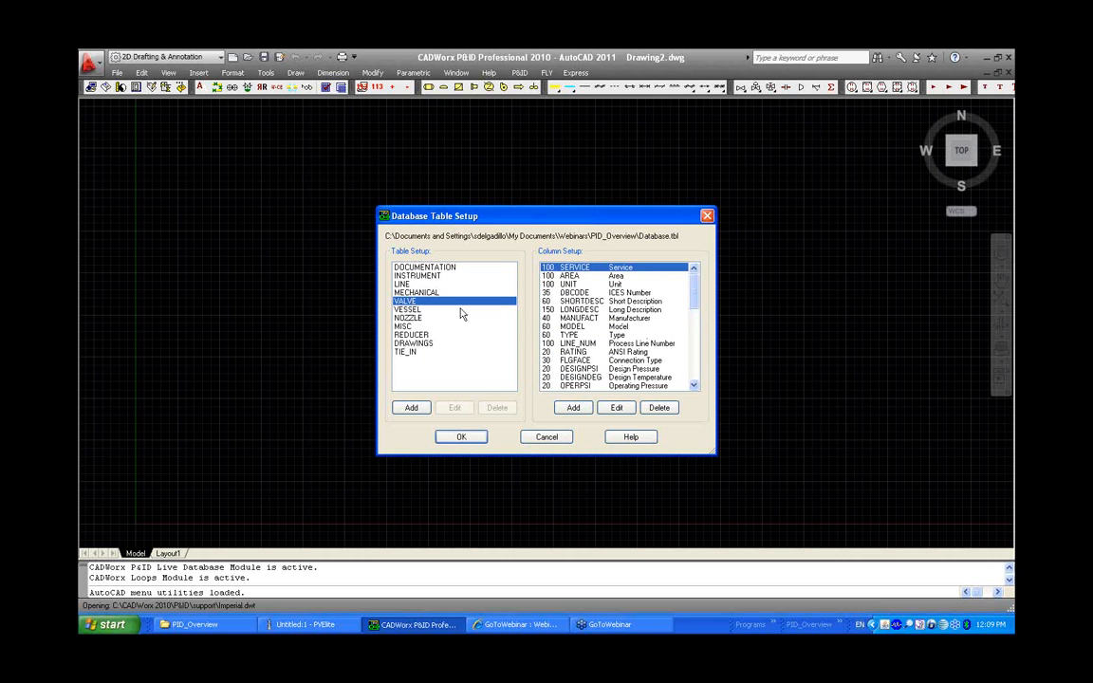
scroll(622, 313, down, 10)
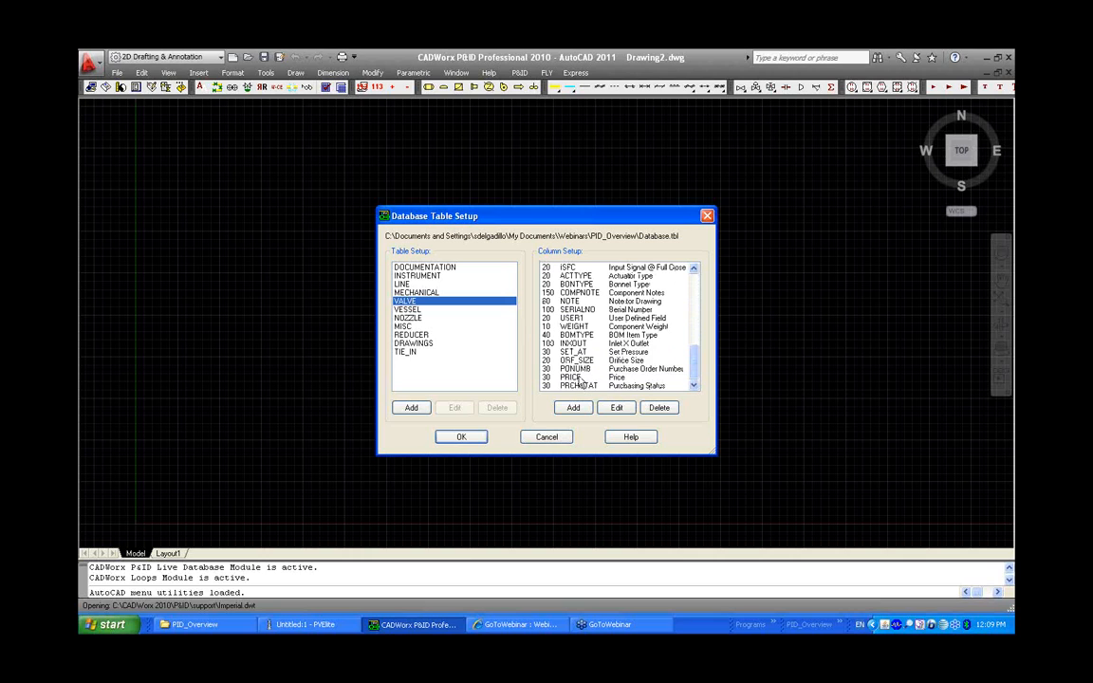
click(581, 378)
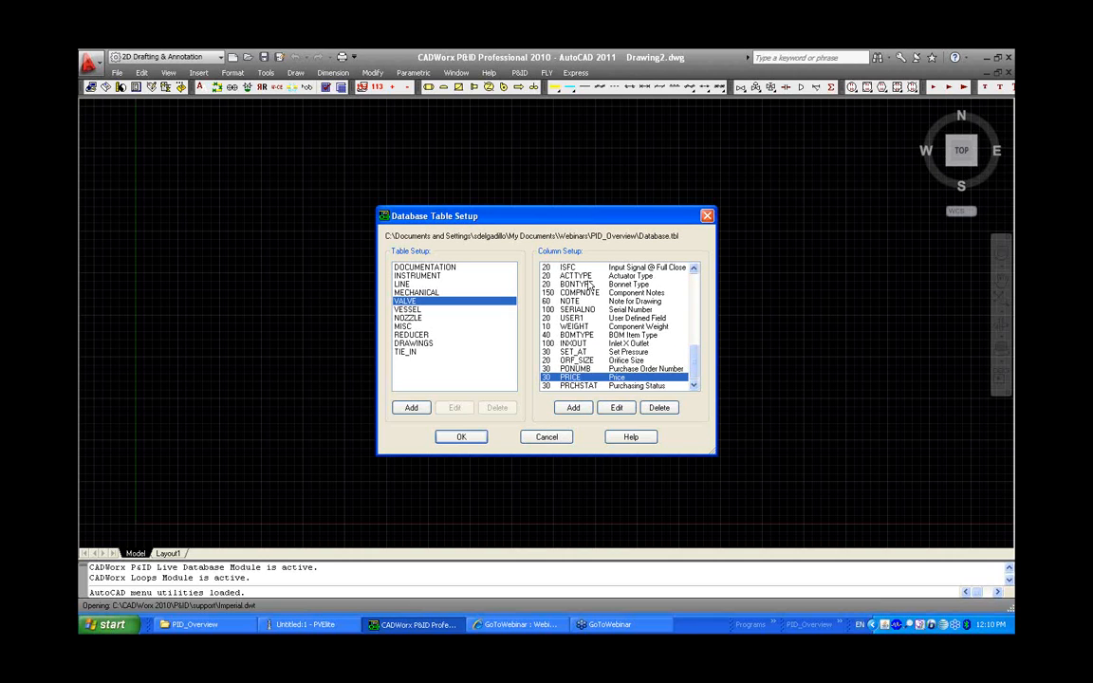
Accept the database table setup and the new project directory
click(460, 438)
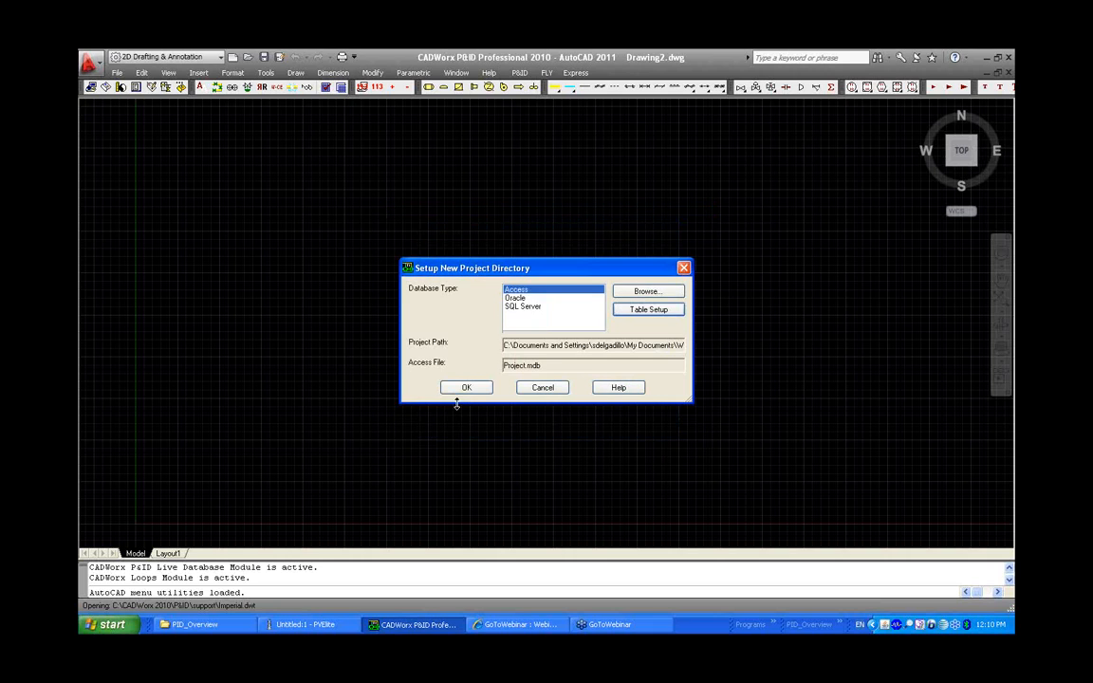
click(466, 388)
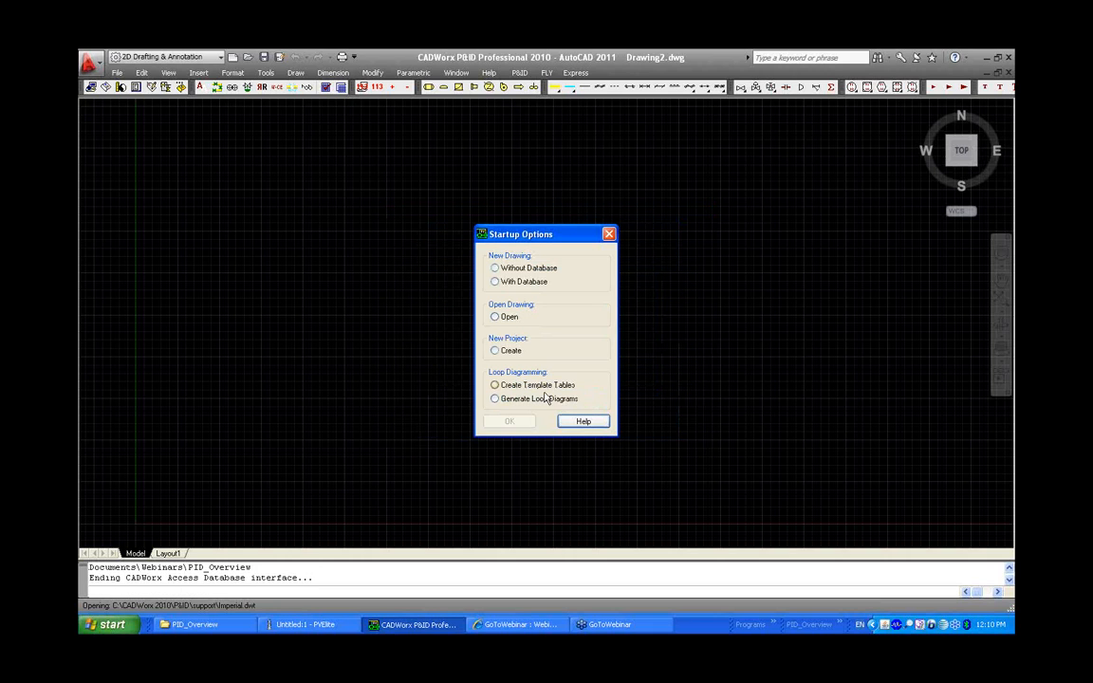
Start a new drawing with database and save it as PID1 in the project folder
click(532, 285)
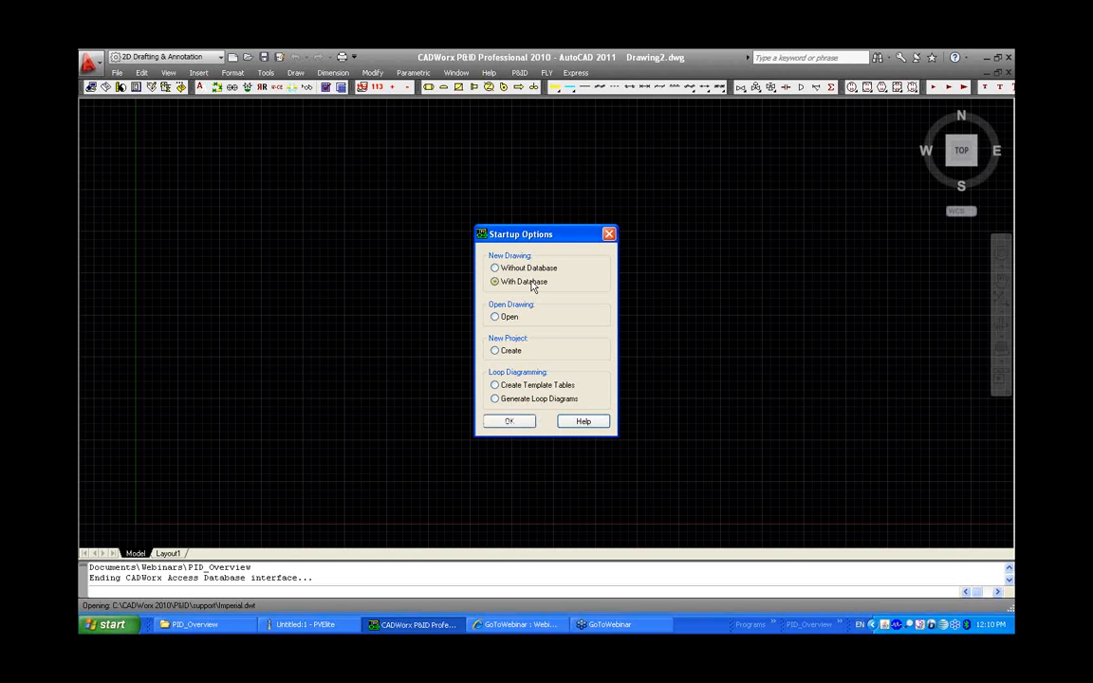
click(520, 422)
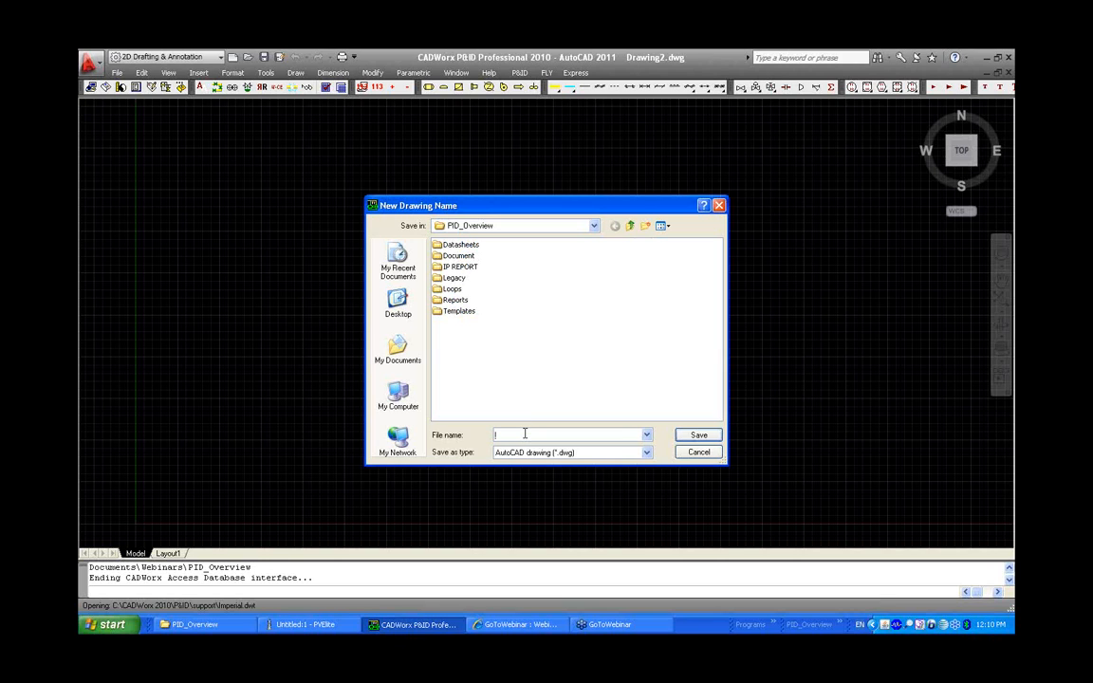
text(PID1)
click(695, 436)
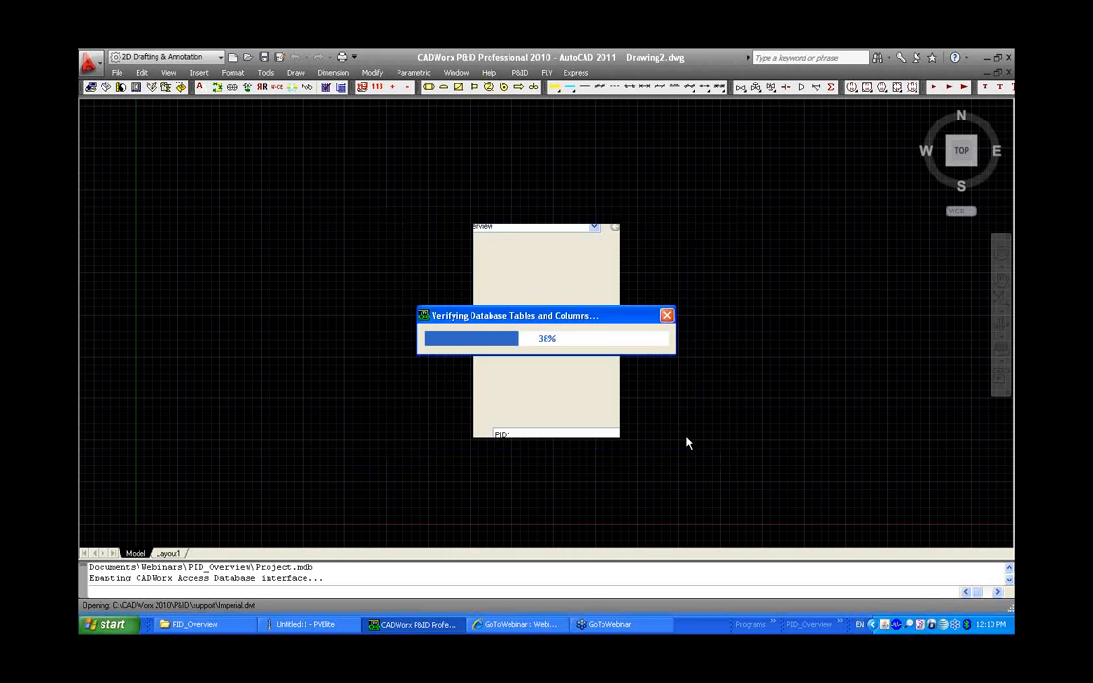
Open the P&ID setup and edit the project configuration file
click(520, 73)
click(530, 89)
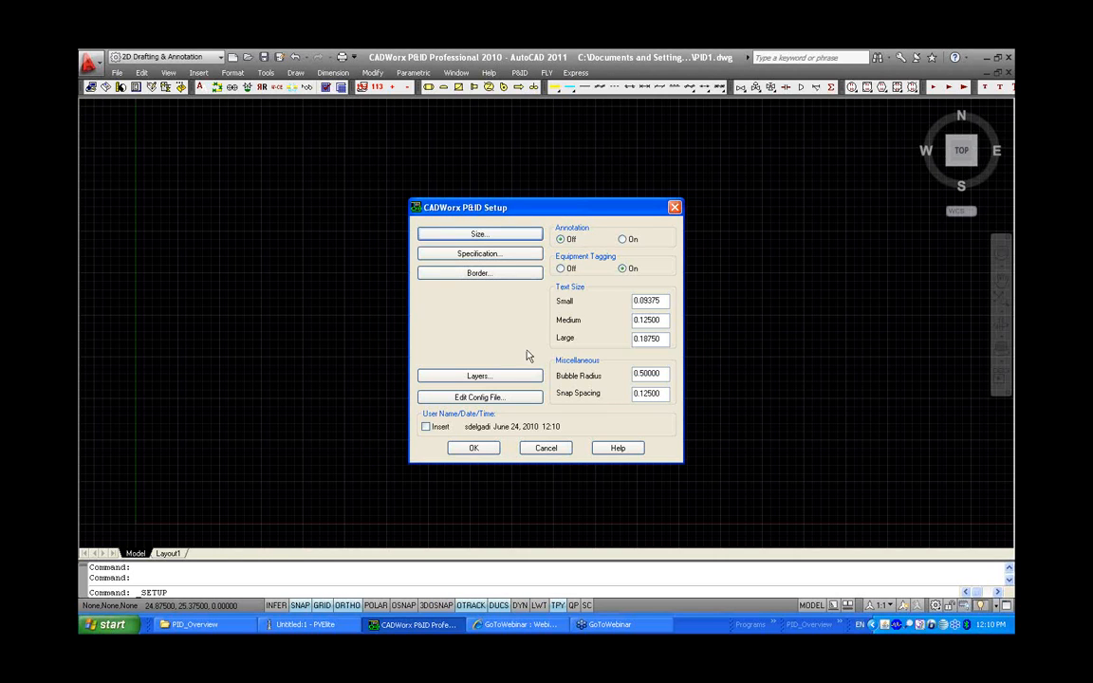
click(528, 400)
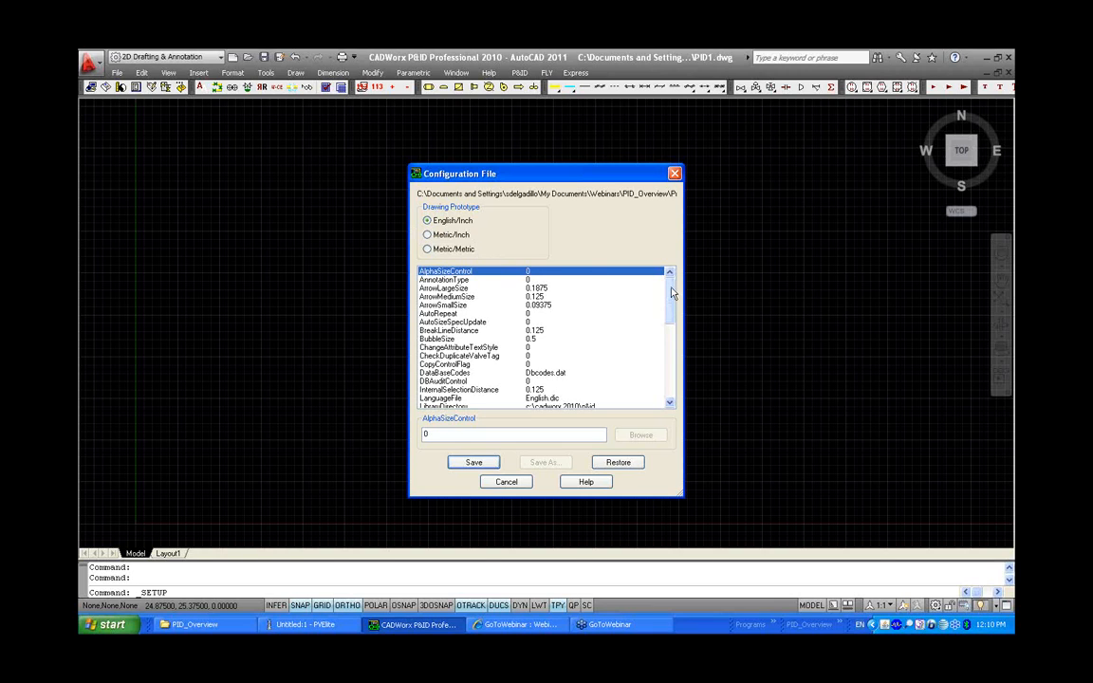
Set AutoRepeat to 1 in the configuration file, checking its help description
mouse_move(670, 290)
mouse_down()
mouse_move(672, 300)
mouse_move(666, 279)
mouse_up()
click(464, 314)
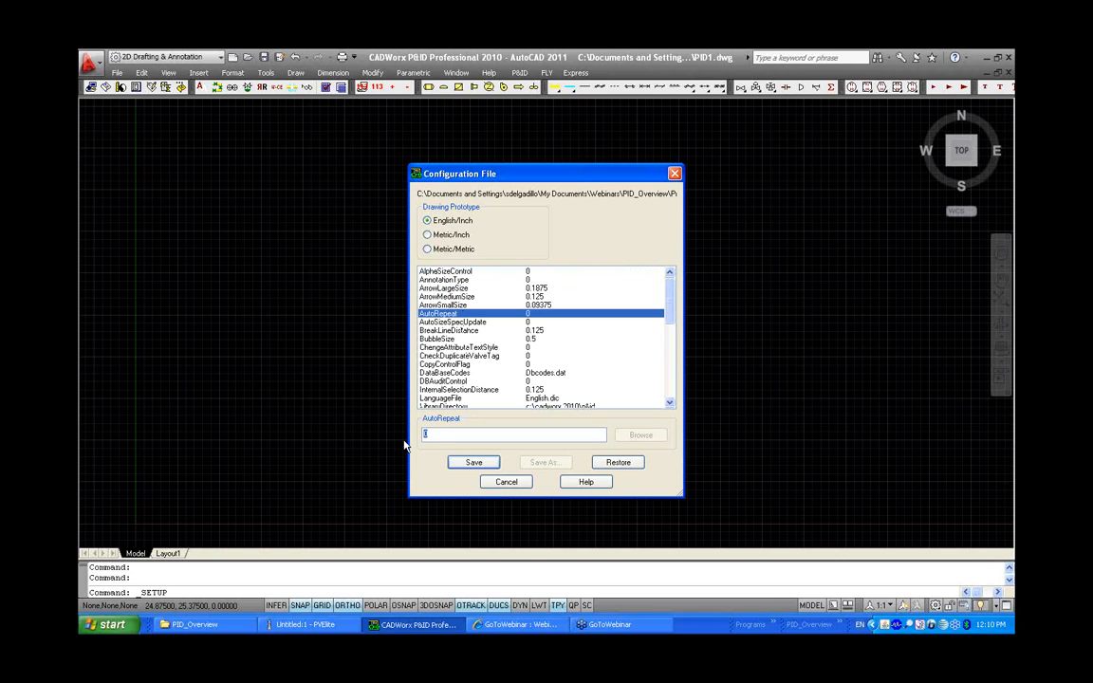
text(1)
key(F1)
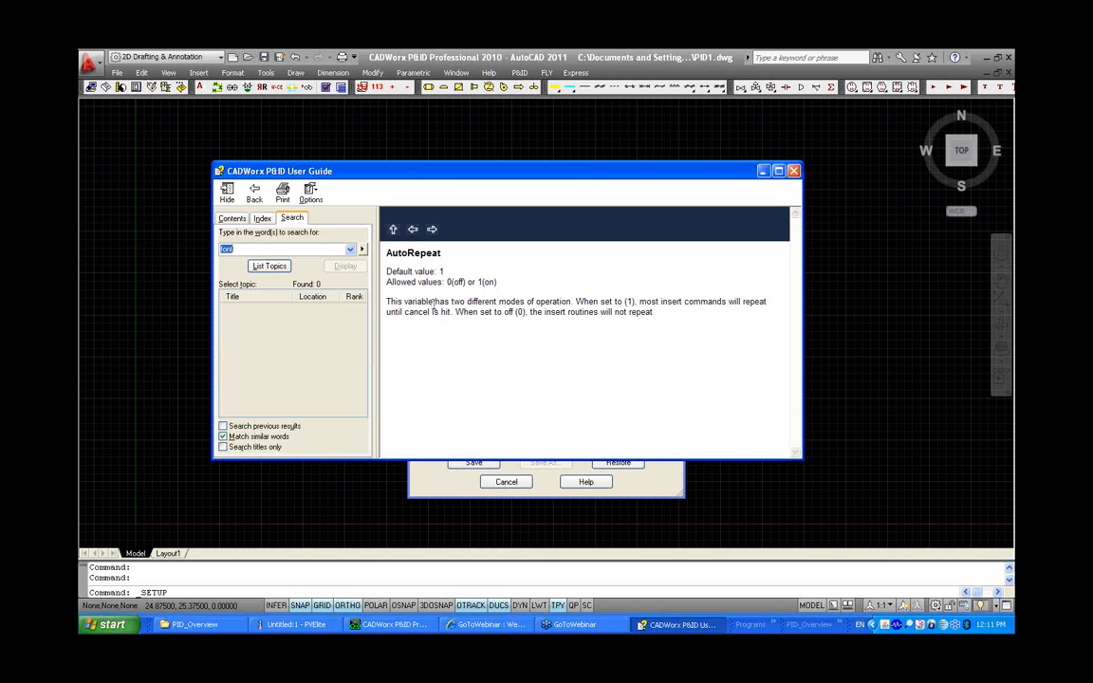
click(794, 171)
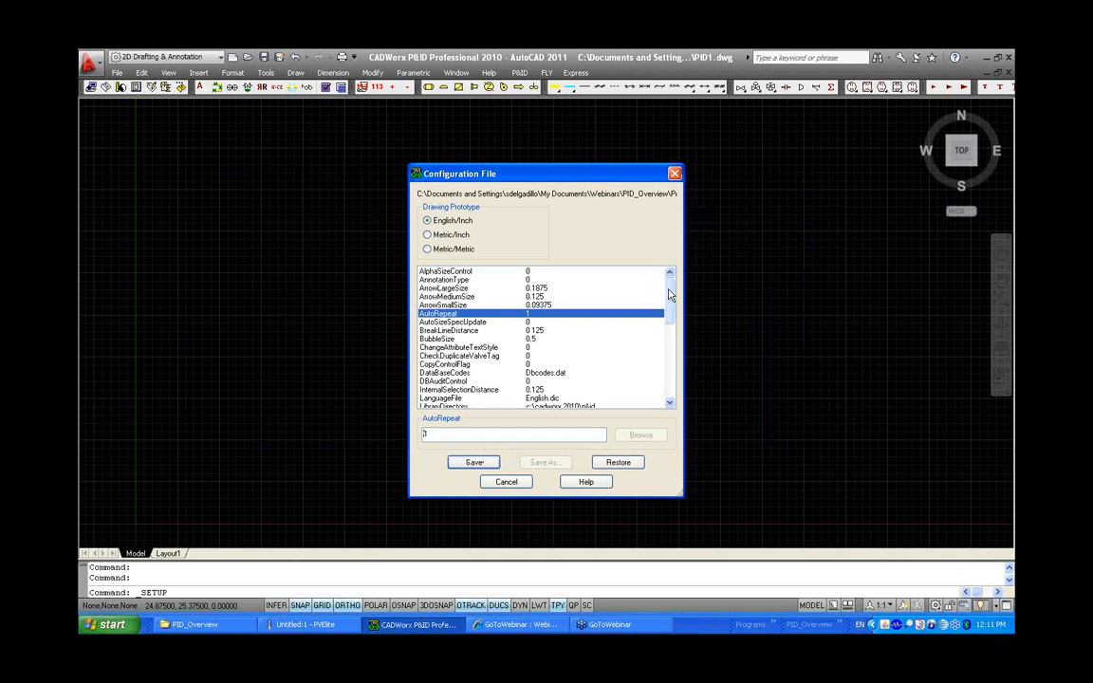
Set LoopOutputDirectory to the Loops folder inside PID_Overview
drag(669, 295, 671, 327)
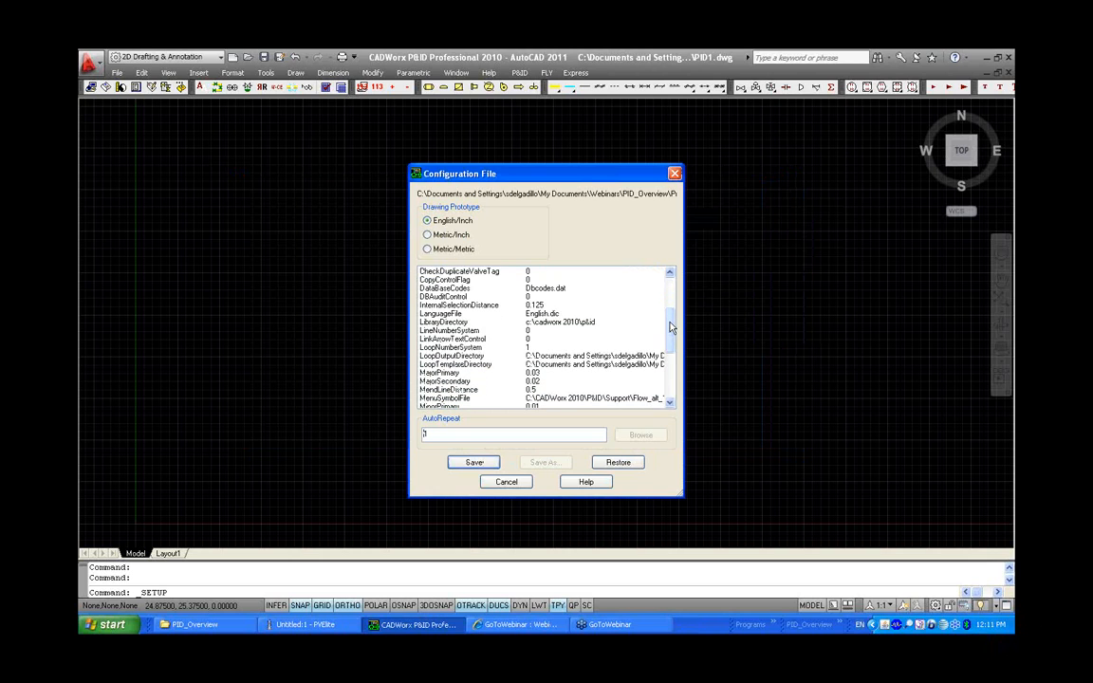
click(634, 356)
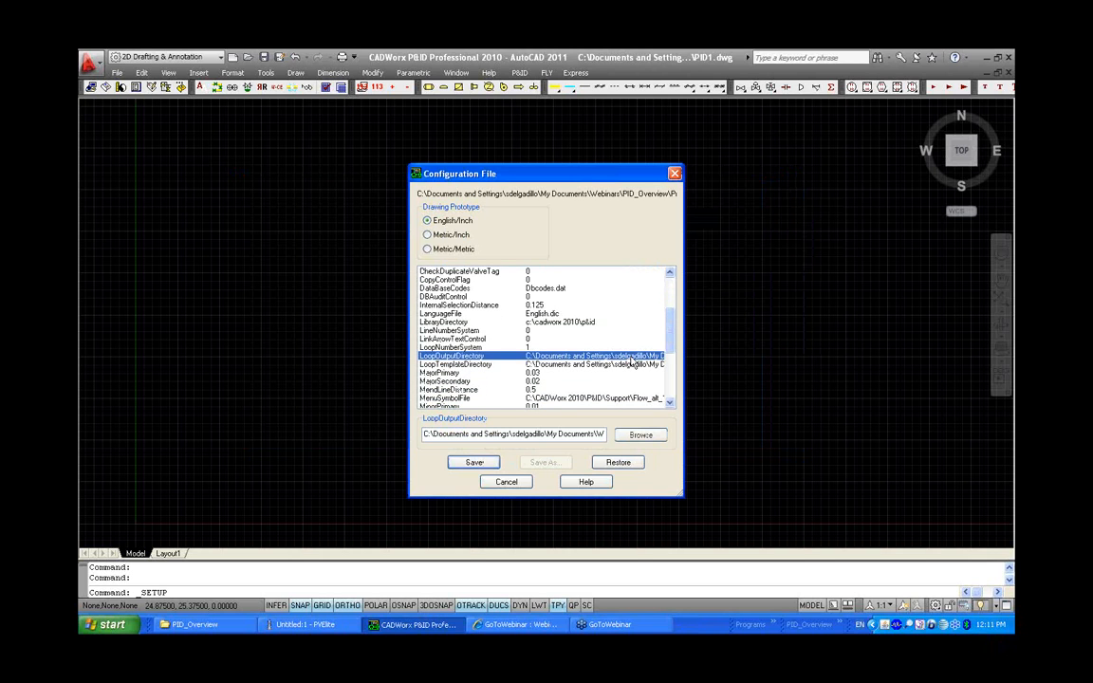
click(642, 434)
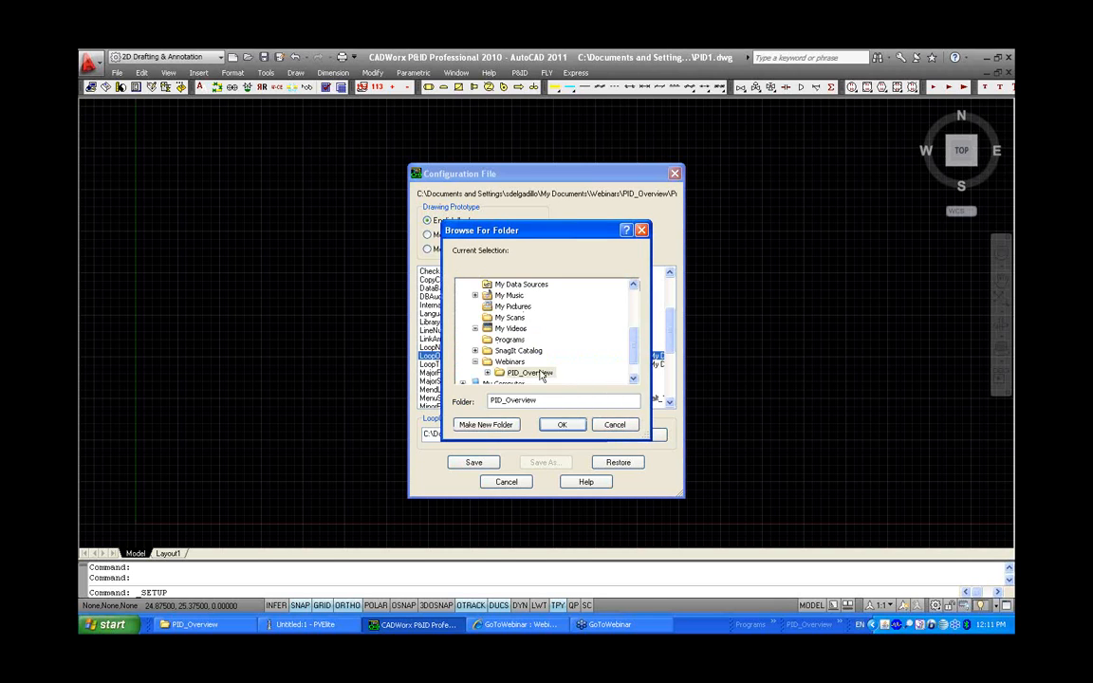
scroll(560, 373, down, 2)
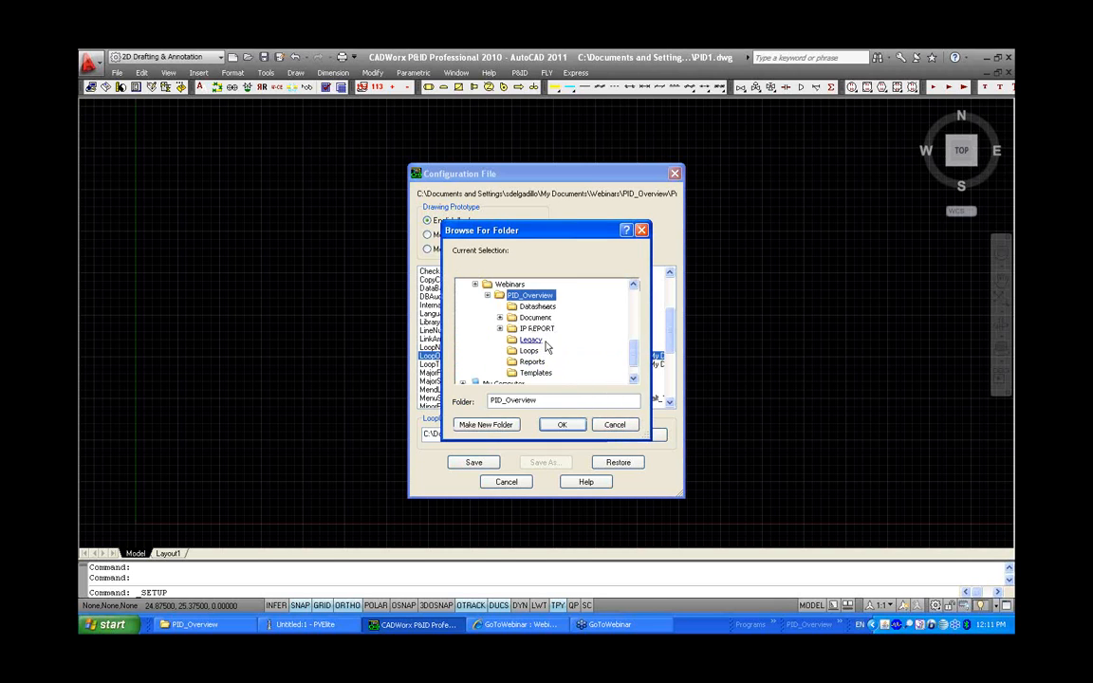
click(530, 352)
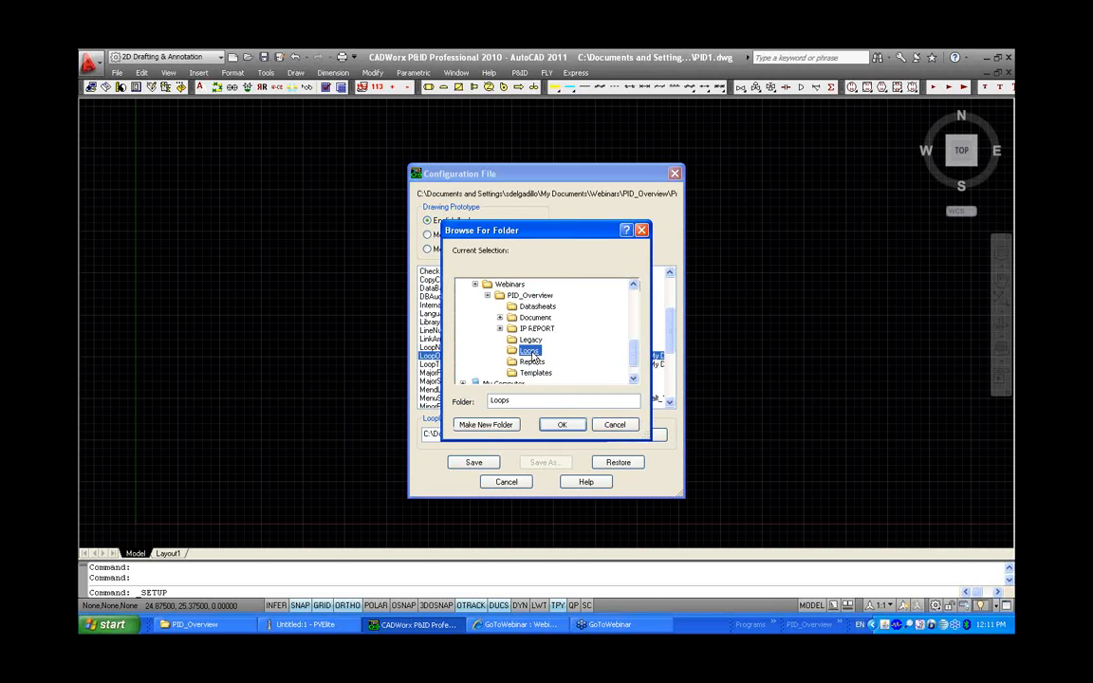
click(561, 424)
Set LoopTemplateDirectory to the Templates folder inside PID_Overview
click(640, 434)
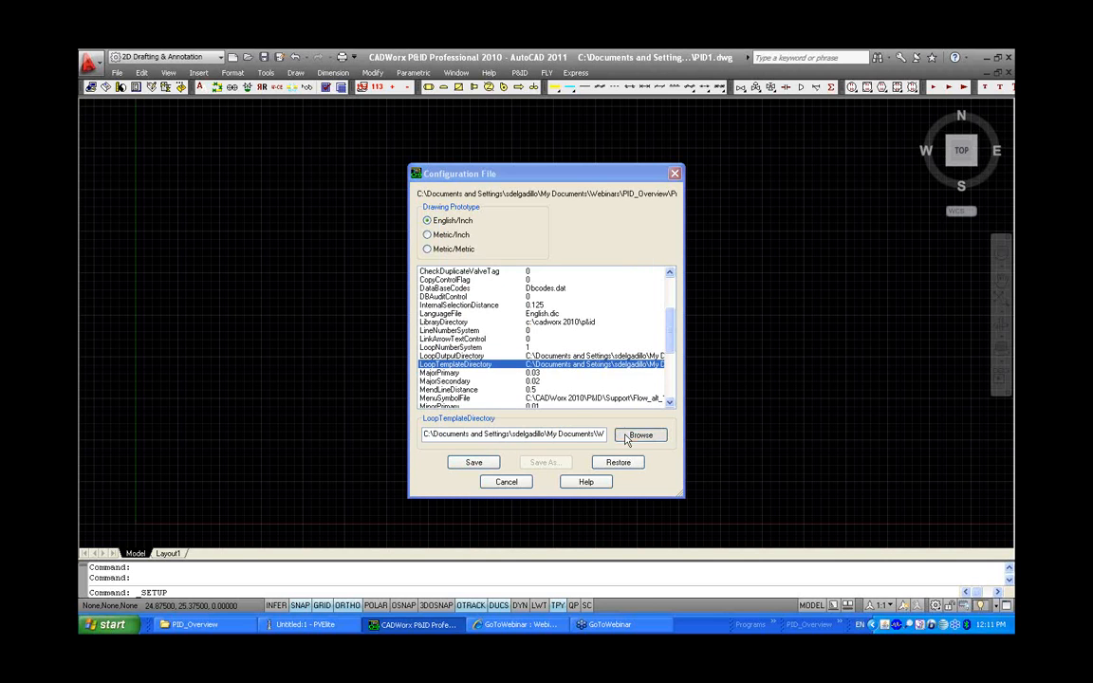
double_click(529, 373)
click(535, 372)
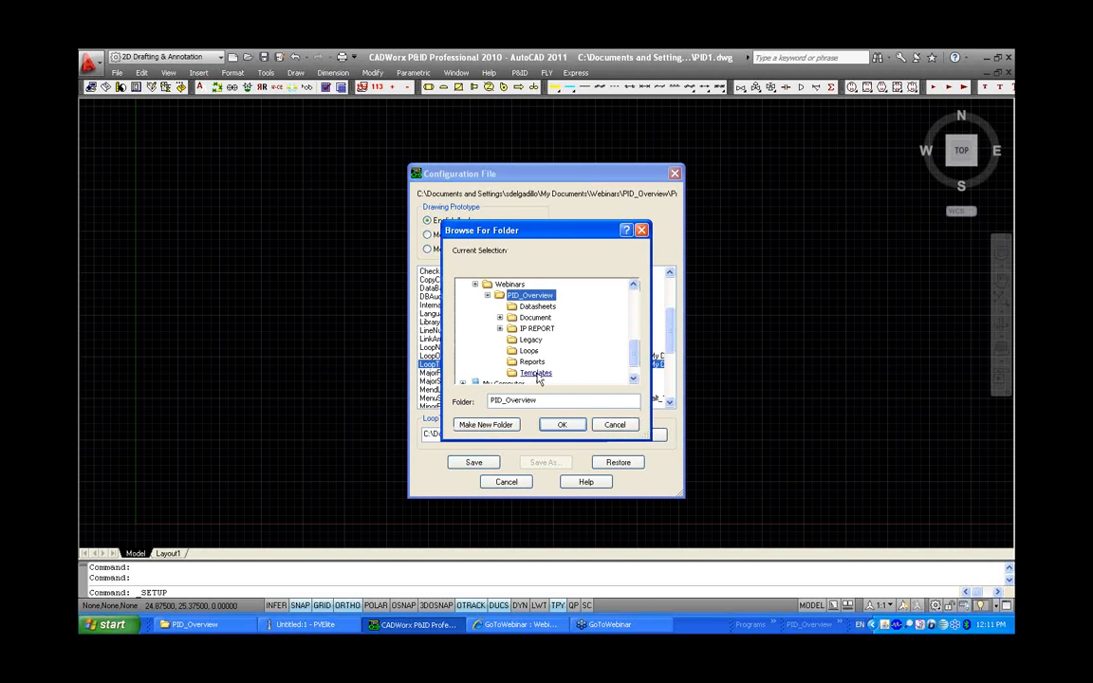
click(560, 425)
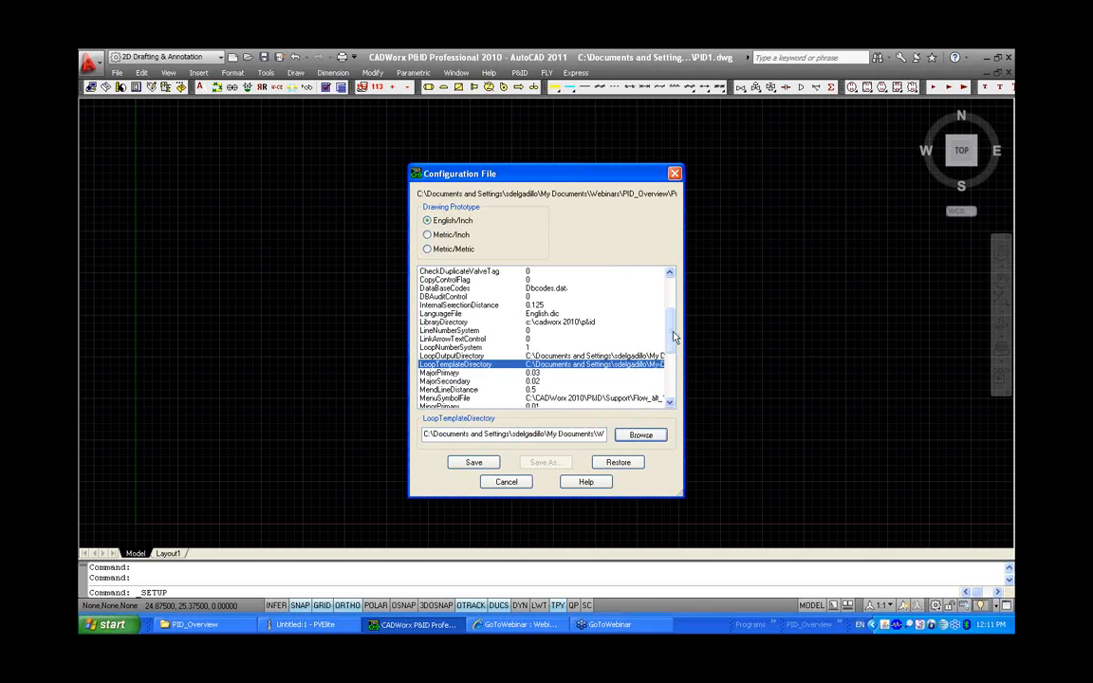
Set MenuSymbolFile to Intergraph.dat from the Support folder
scroll(674, 334, down, 3)
click(625, 332)
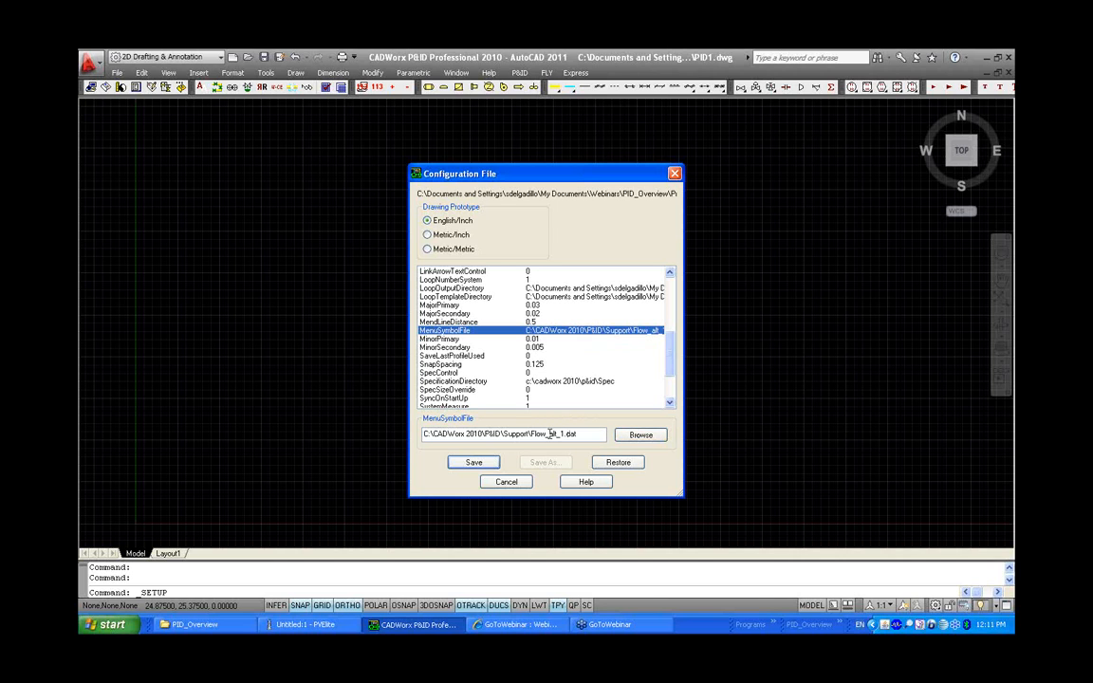
click(638, 435)
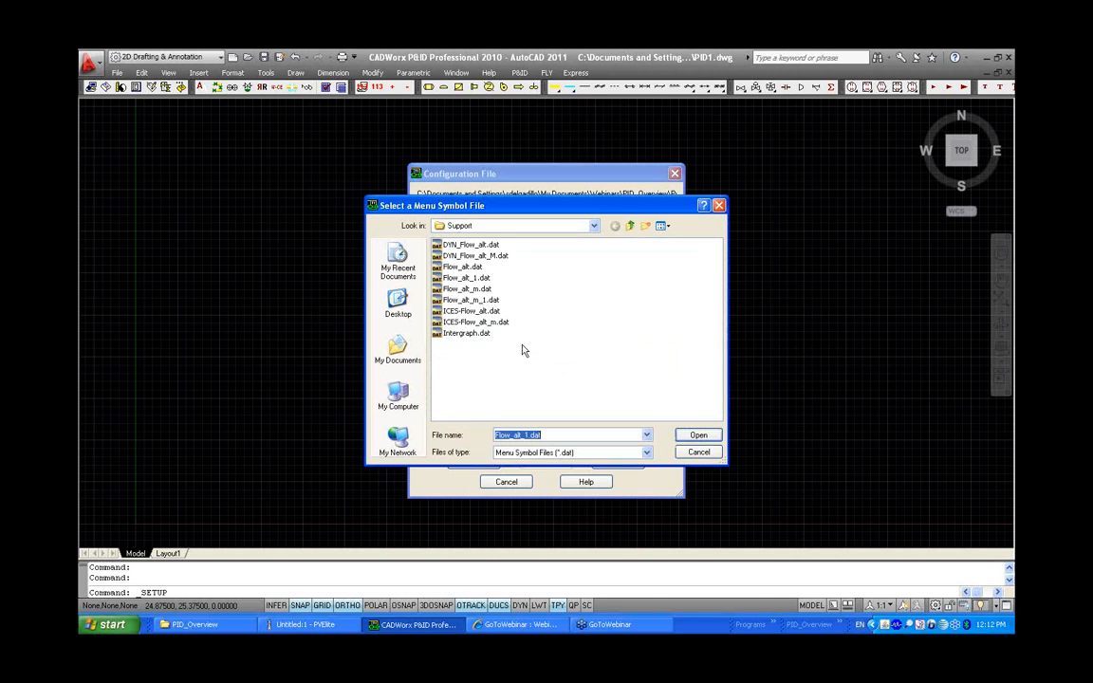
click(468, 333)
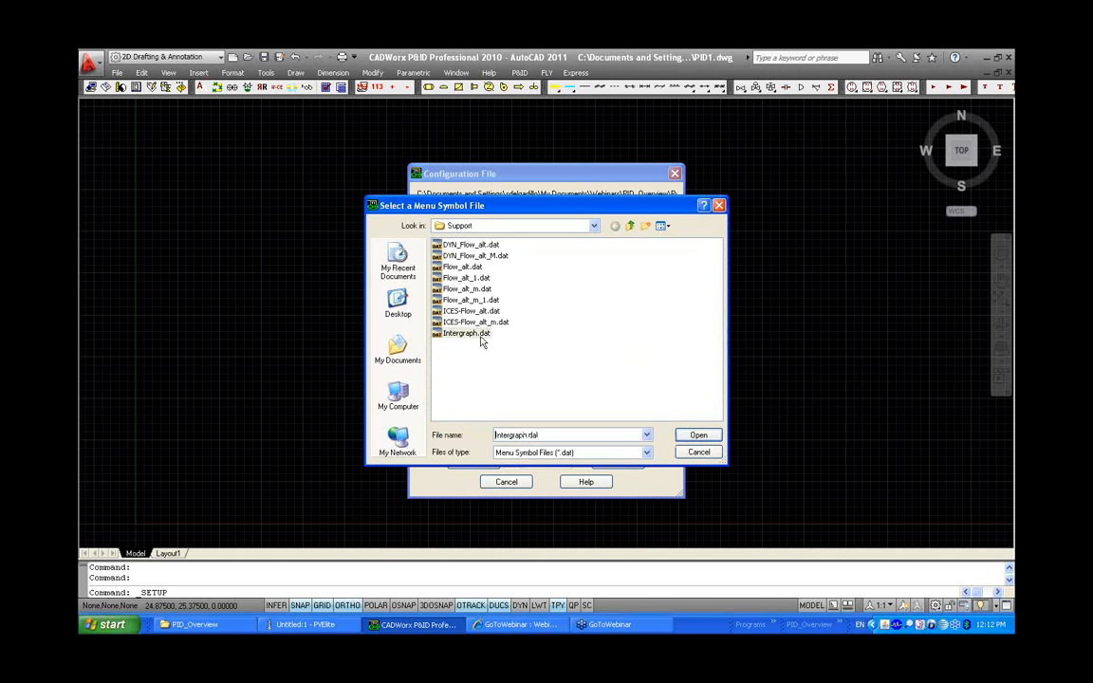
click(693, 434)
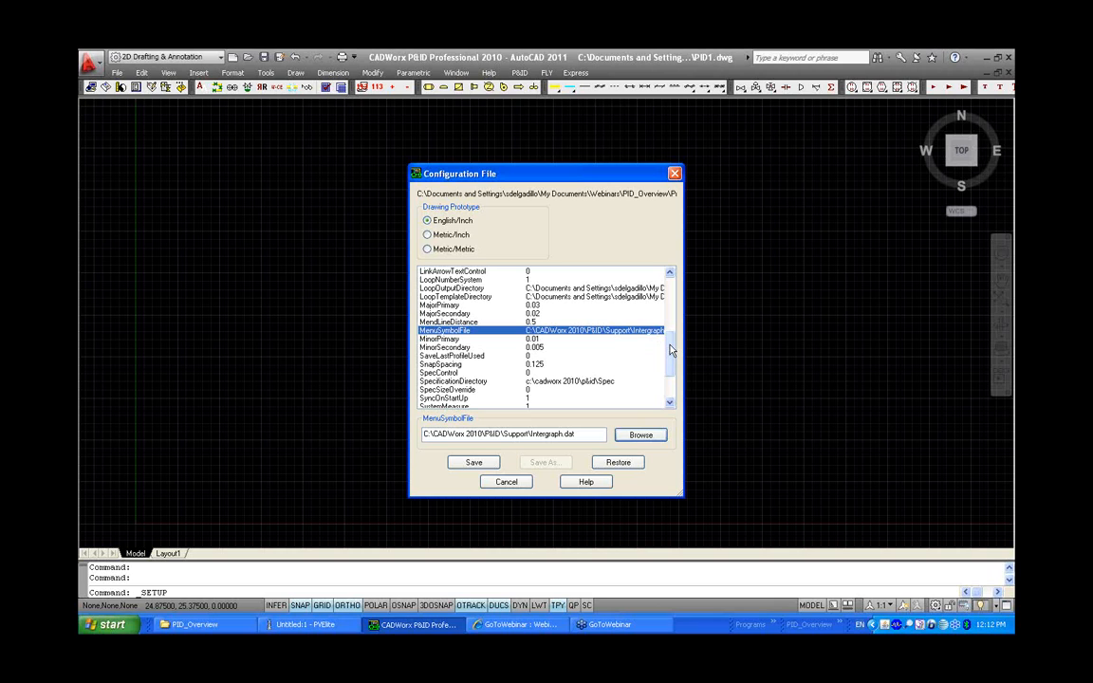
Read the help description of the SpecControl setting
drag(669, 351, 670, 368)
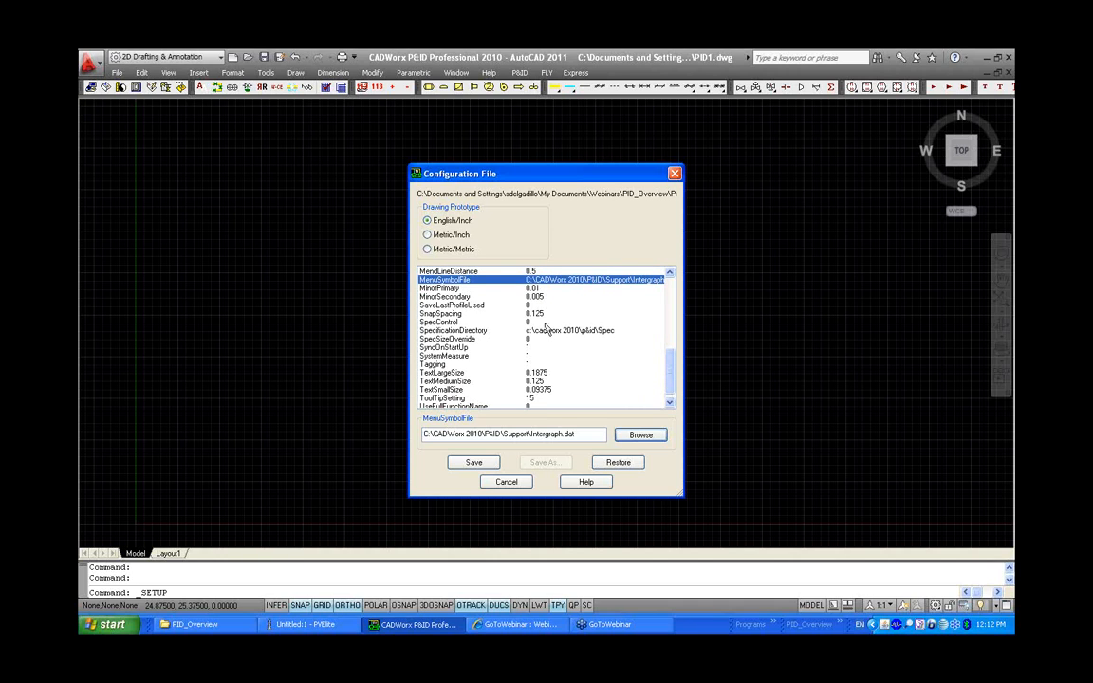
click(542, 322)
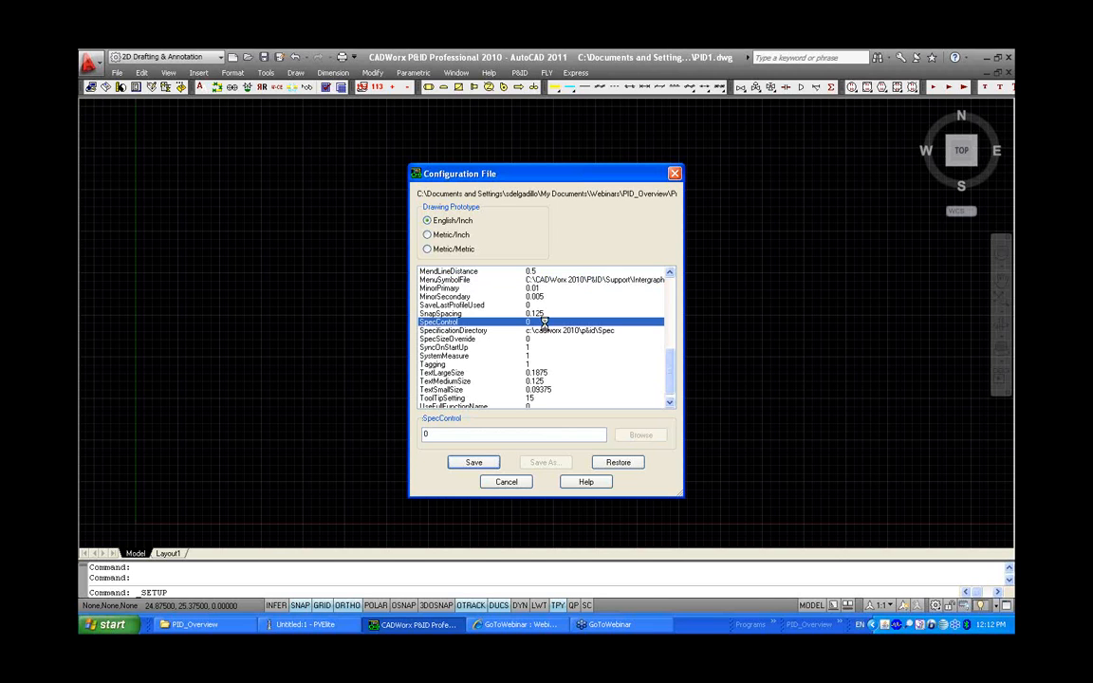
key(F1)
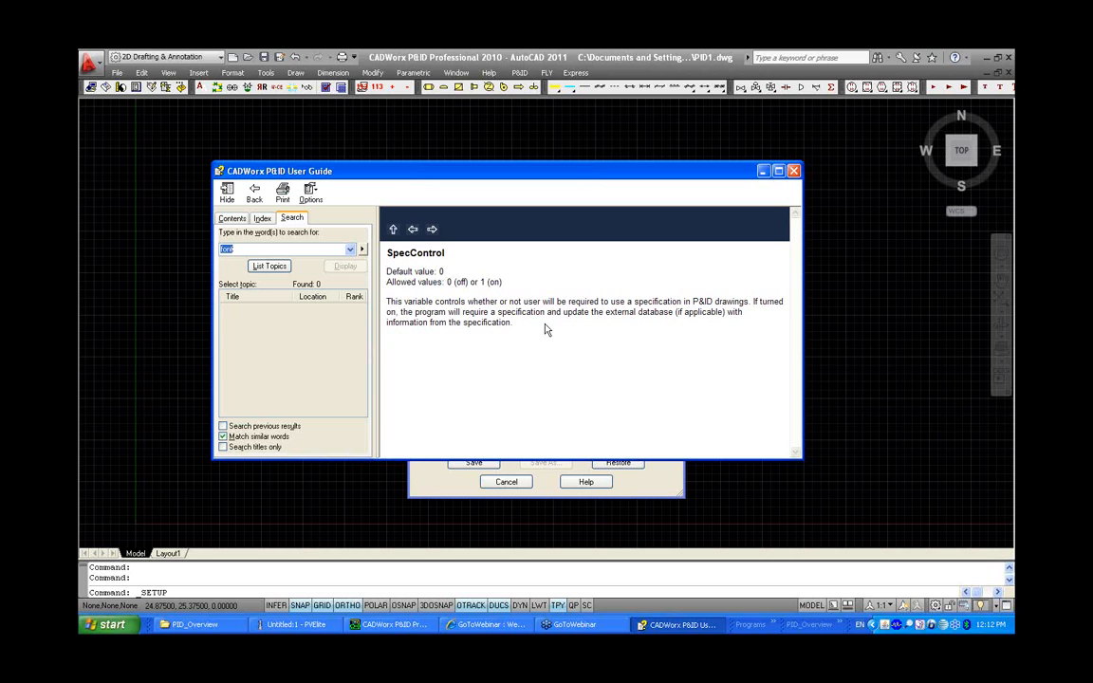
click(794, 172)
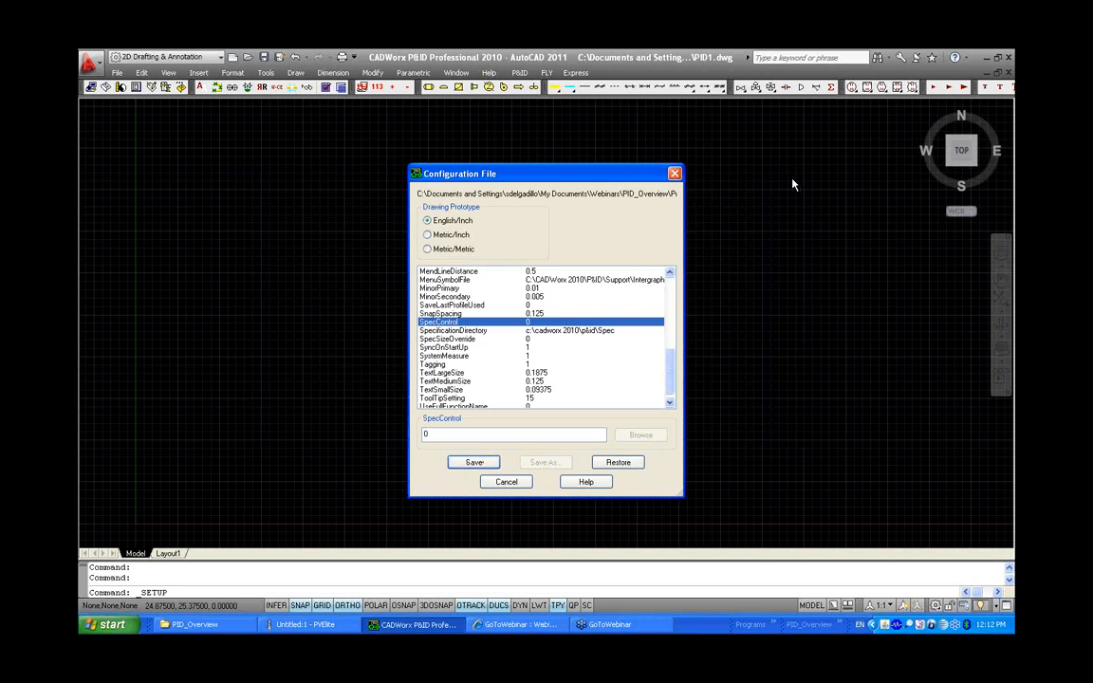
Save the configuration file
click(525, 330)
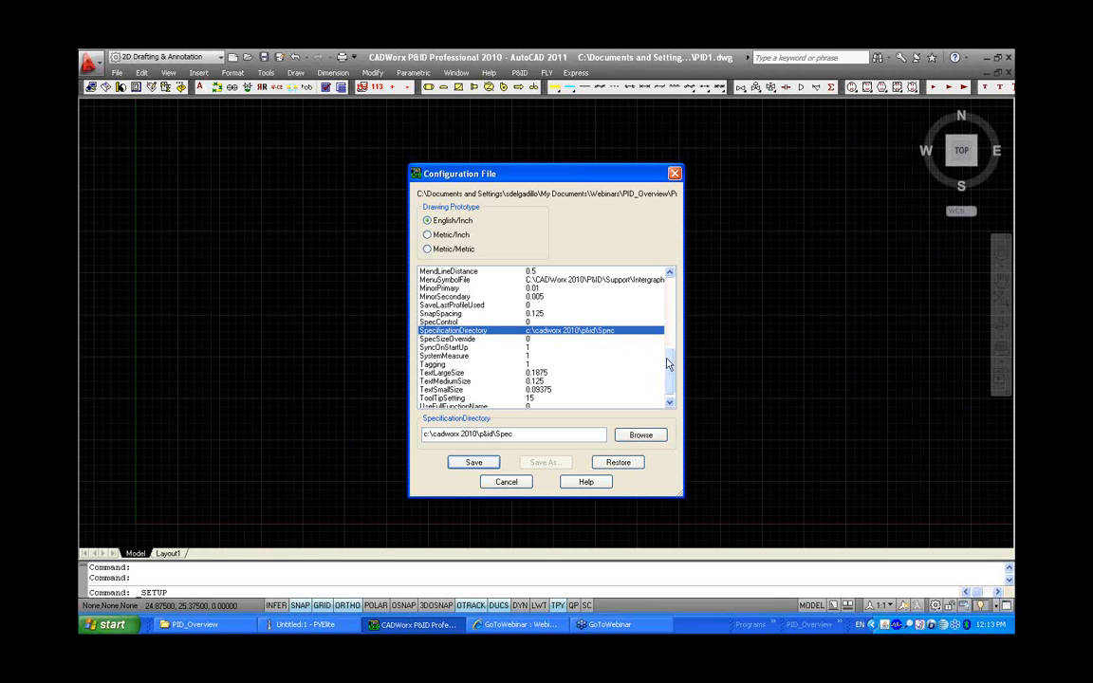
drag(670, 364, 671, 347)
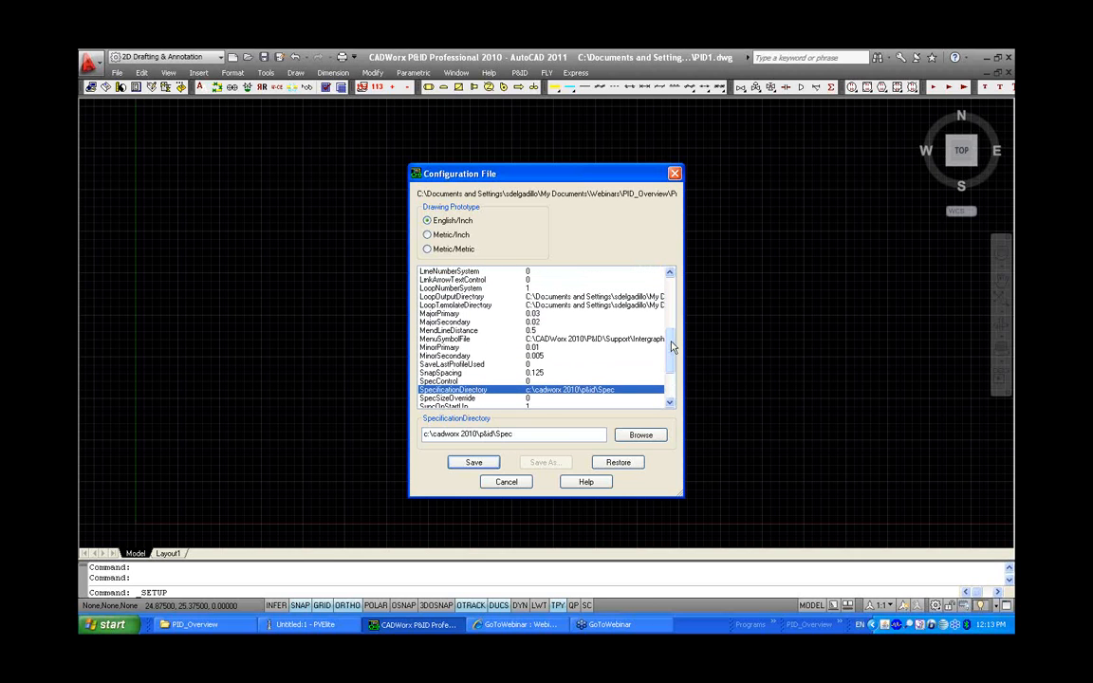
click(469, 463)
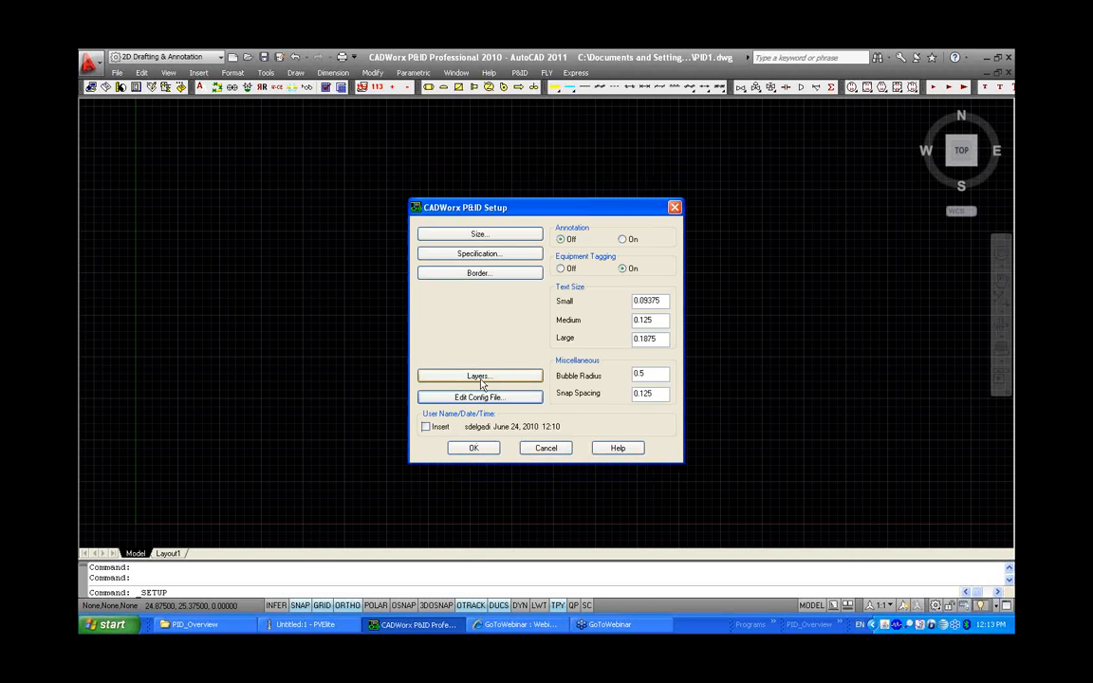
Add a user-defined layer named Wblock with colour 5 (blue)
click(477, 375)
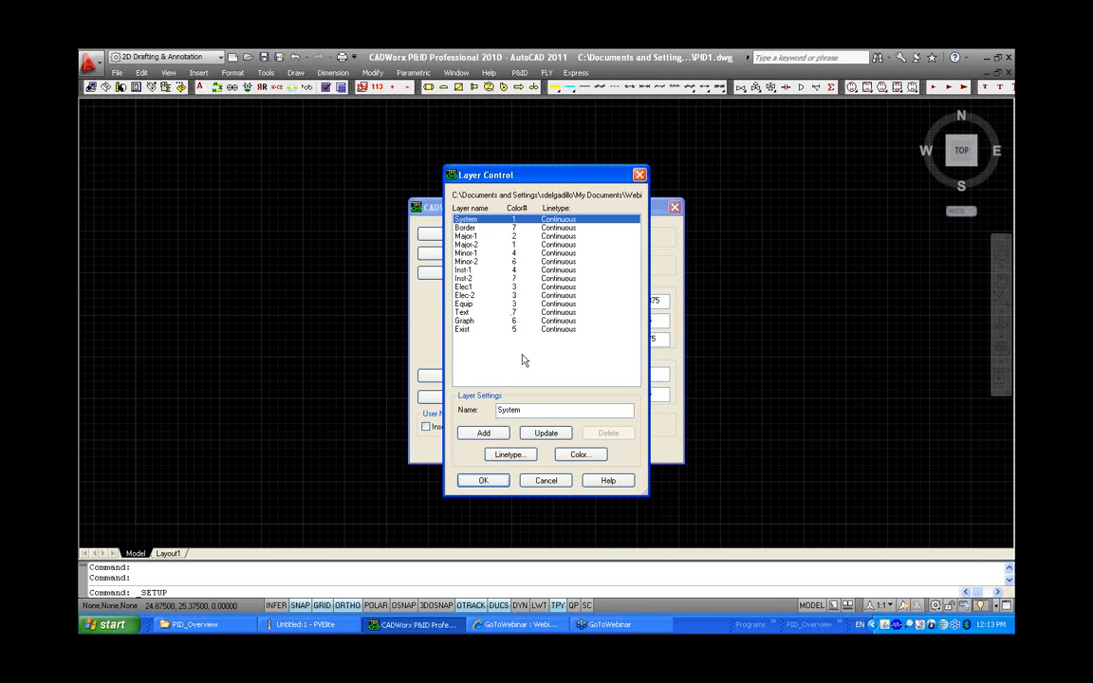
click(489, 432)
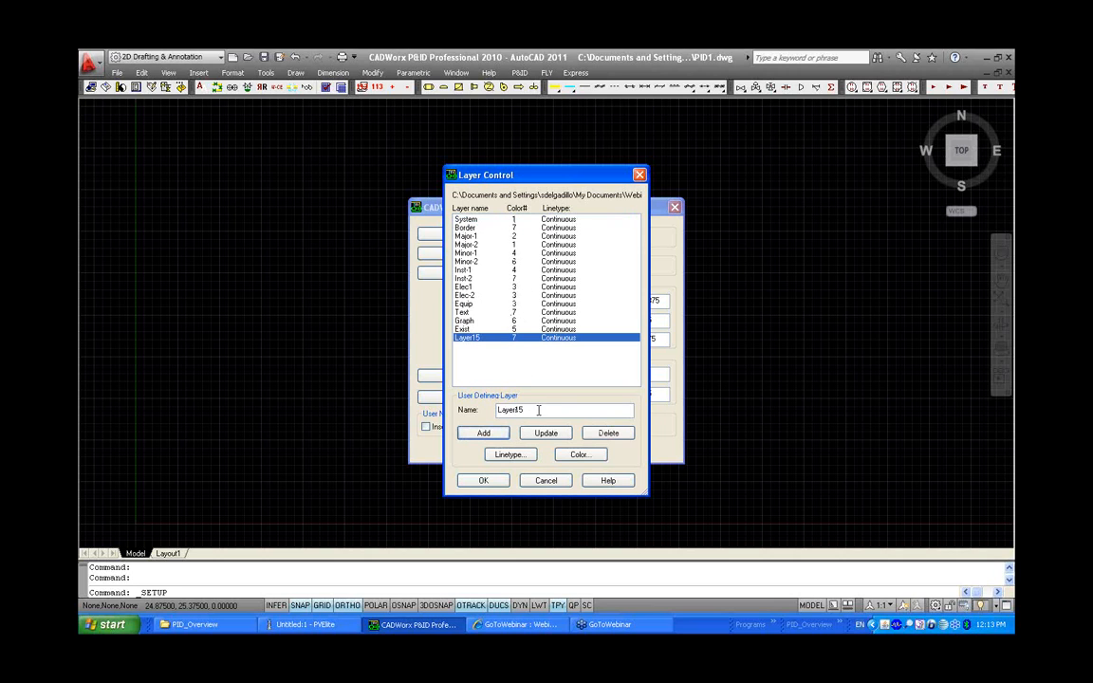
text(Wblock)
drag(532, 409, 491, 412)
click(578, 454)
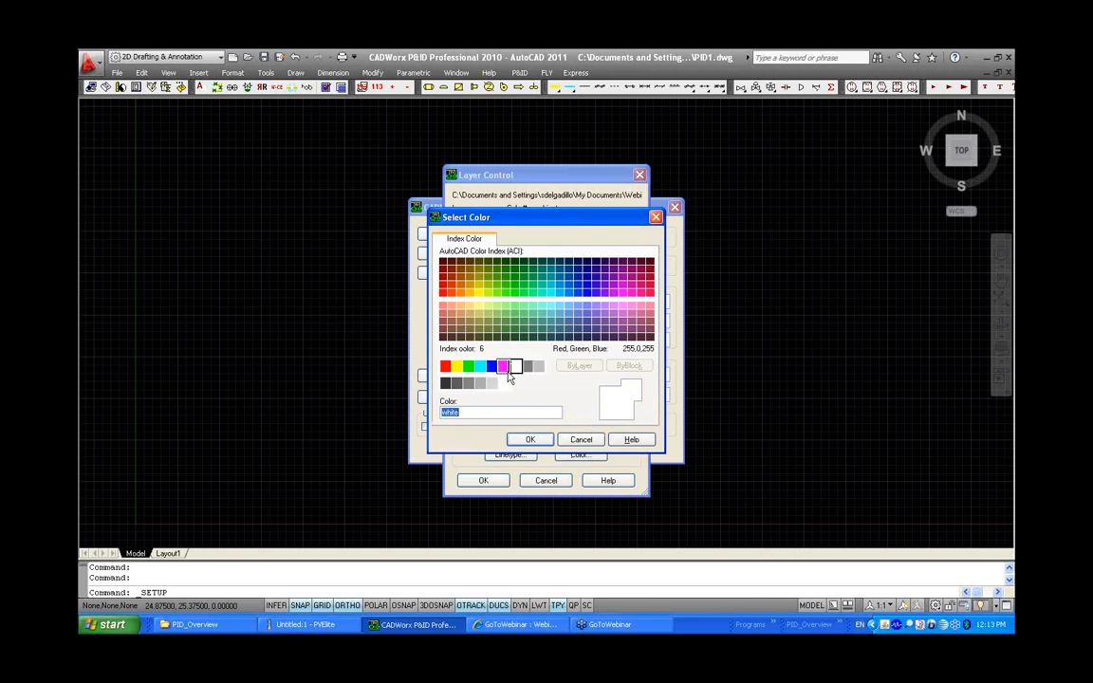
click(490, 370)
click(527, 439)
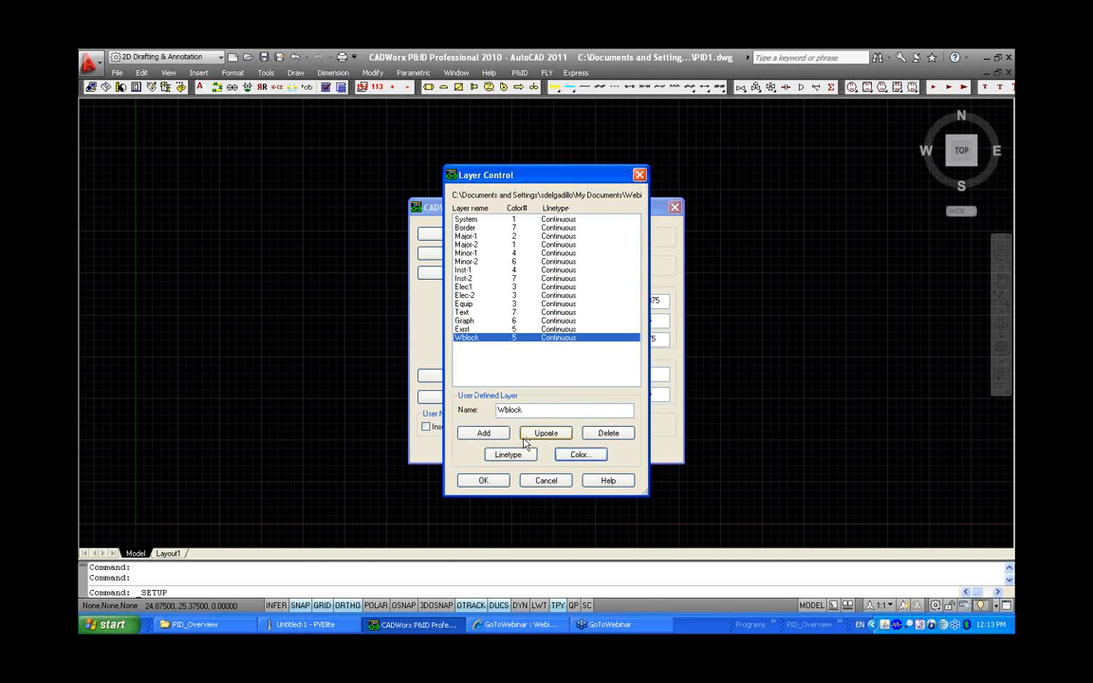
click(485, 481)
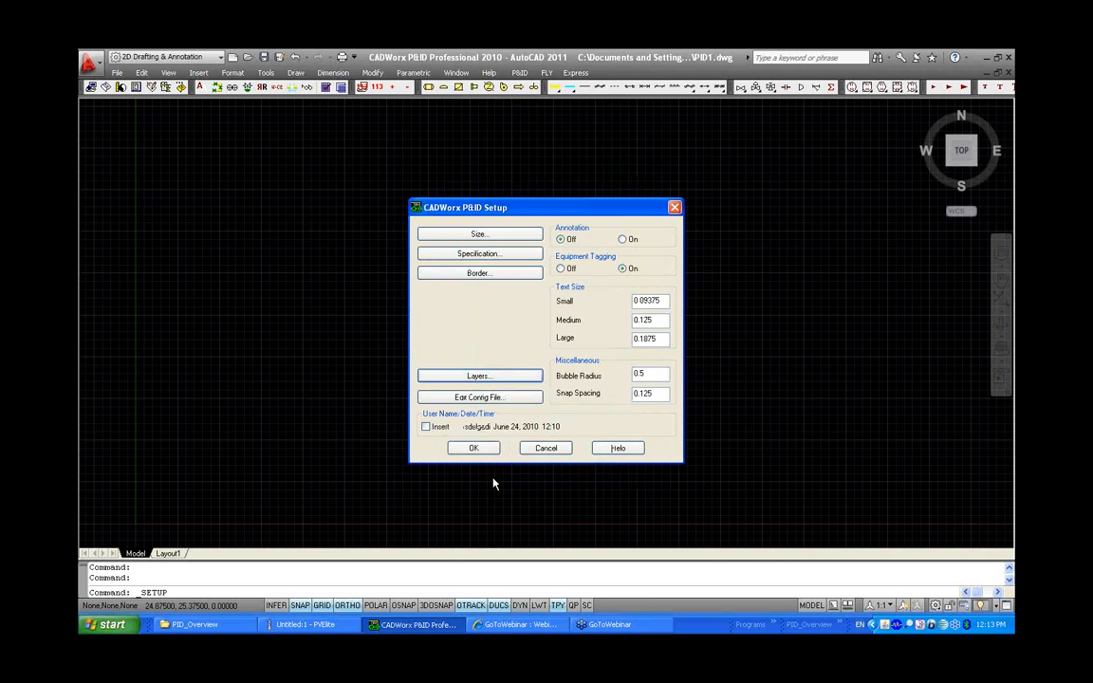
Choose the predefined 17x22 (ANSI-C) border for the drawing
click(517, 279)
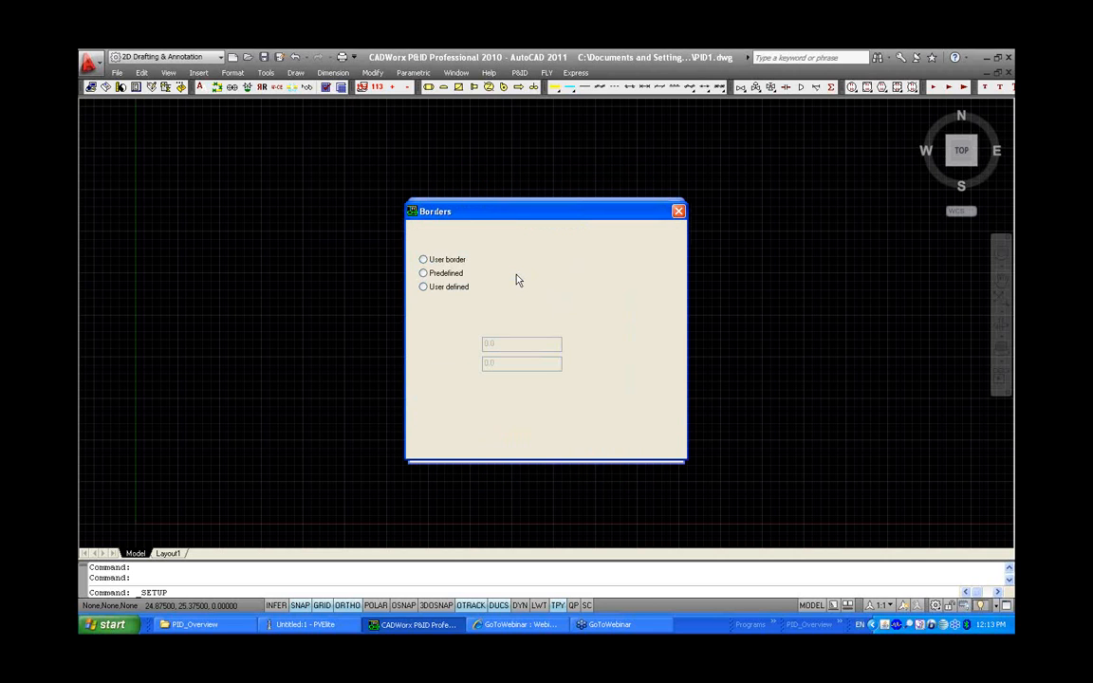
click(424, 273)
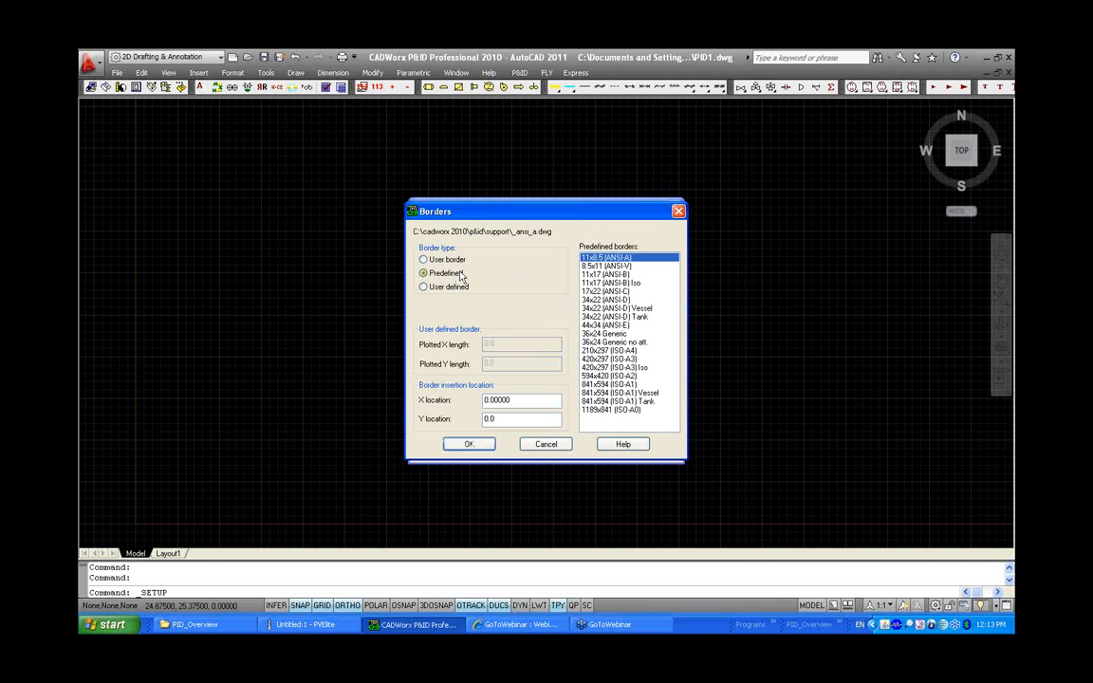
click(604, 291)
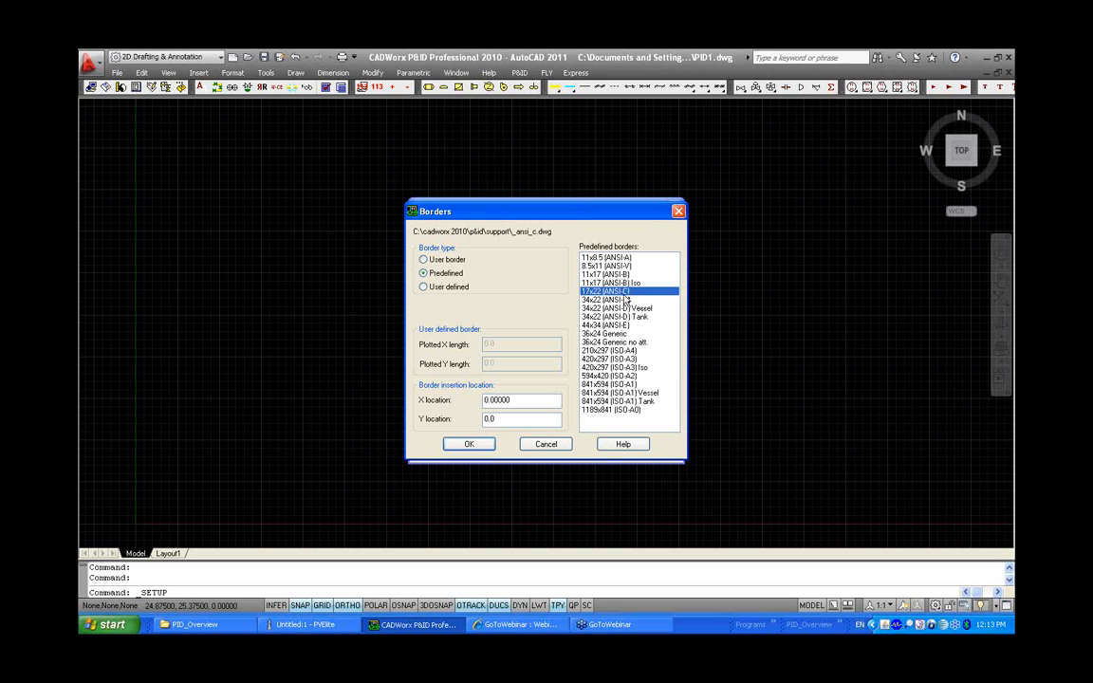
click(469, 444)
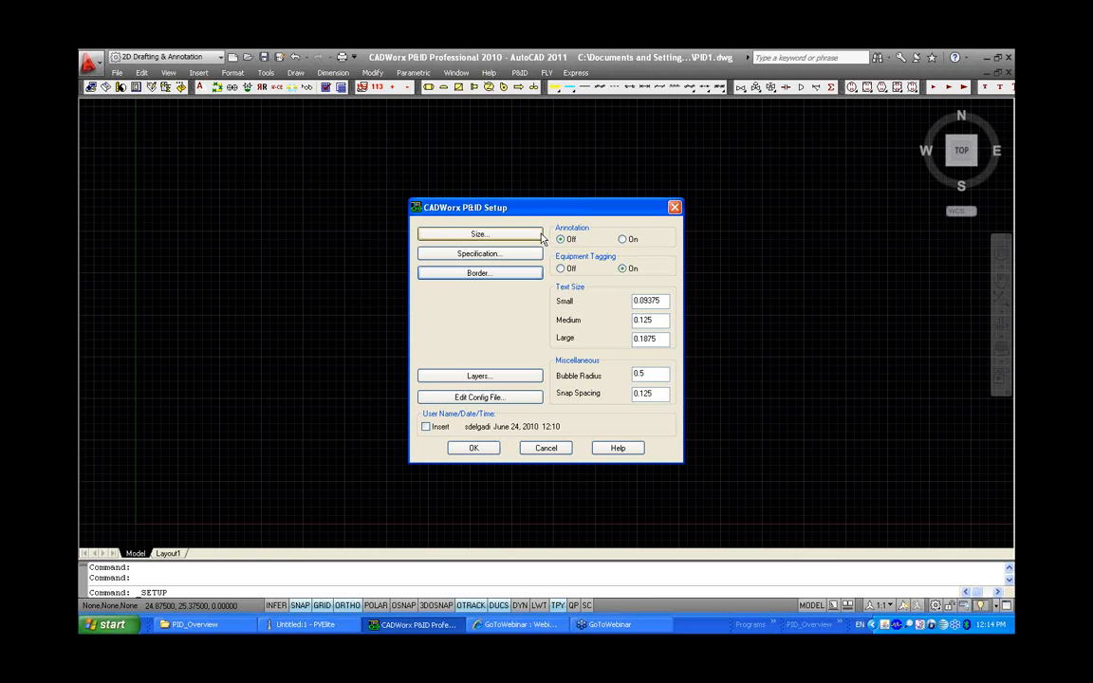
Accept the setup and fill in the border's Drawn By attribute with the drafter's initials
click(472, 449)
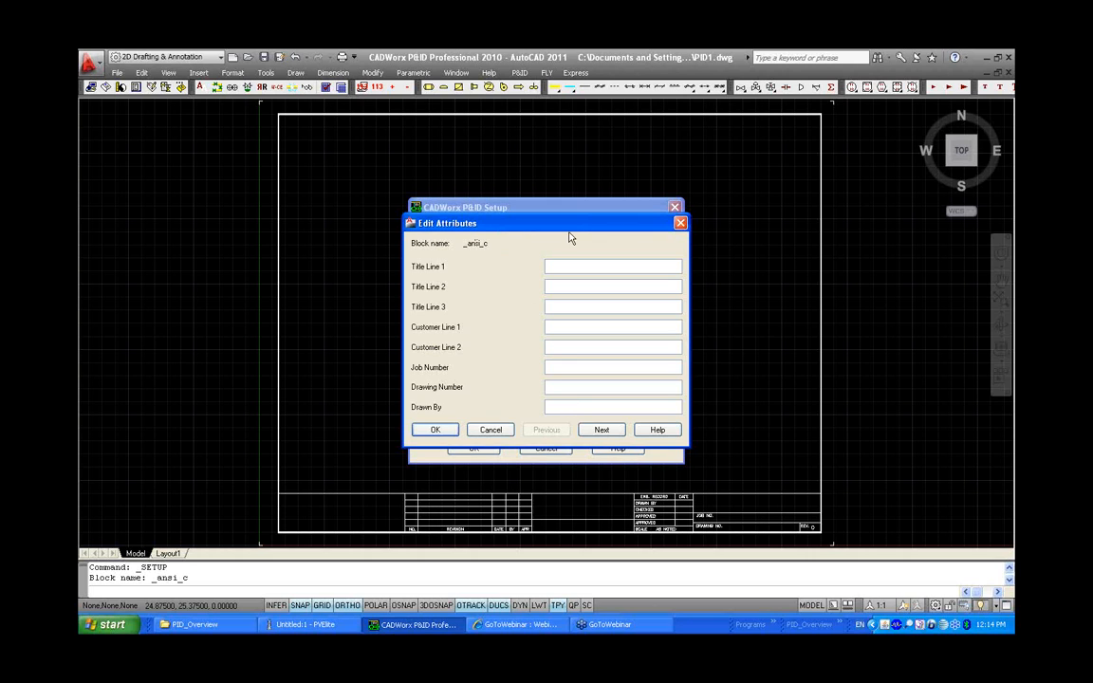
click(556, 407)
text(sd)
click(434, 430)
click(467, 448)
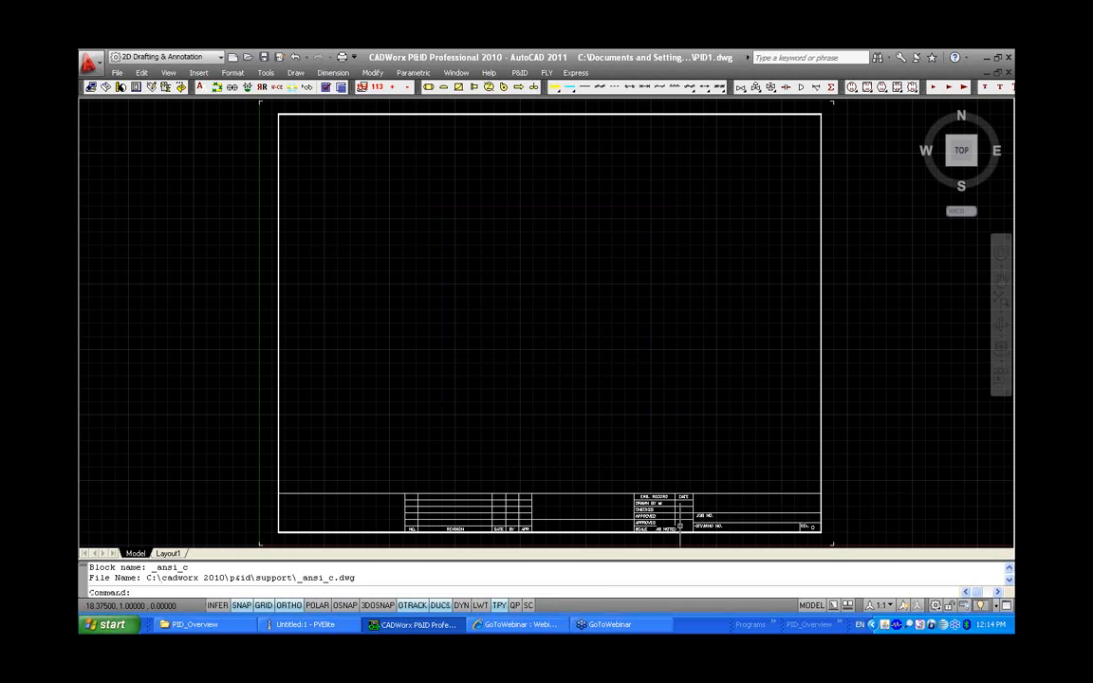
Inspect the Drawn By entry in the border's title block
scroll(664, 519, up, 3)
scroll(668, 519, up, 4)
middle_drag(669, 519, 635, 418)
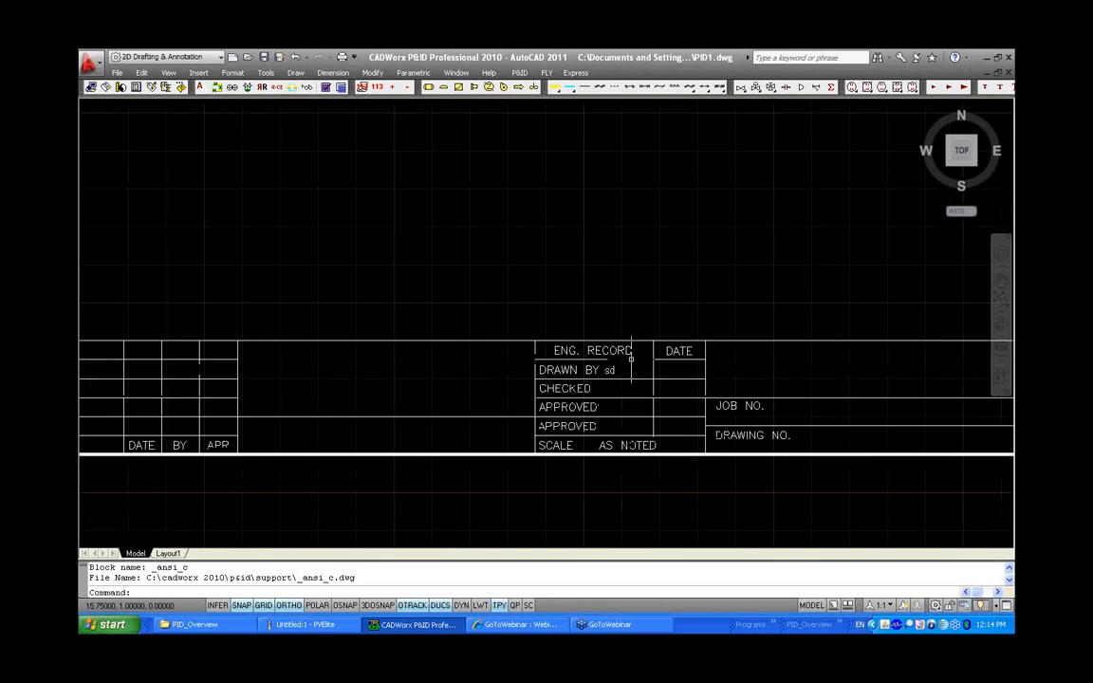
scroll(613, 381, down, 1)
middle_click(605, 334)
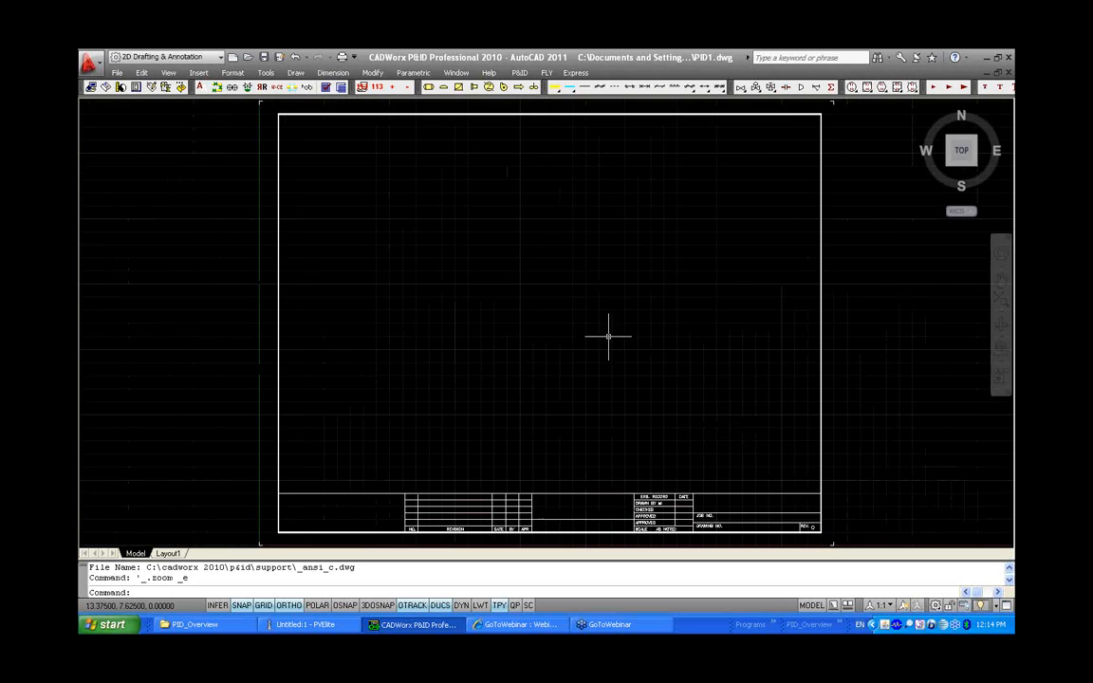
Place a Vert Vessel Ellip w/ Skirt on the drawing, picking its corners, skirt base, tag and label positions
click(430, 87)
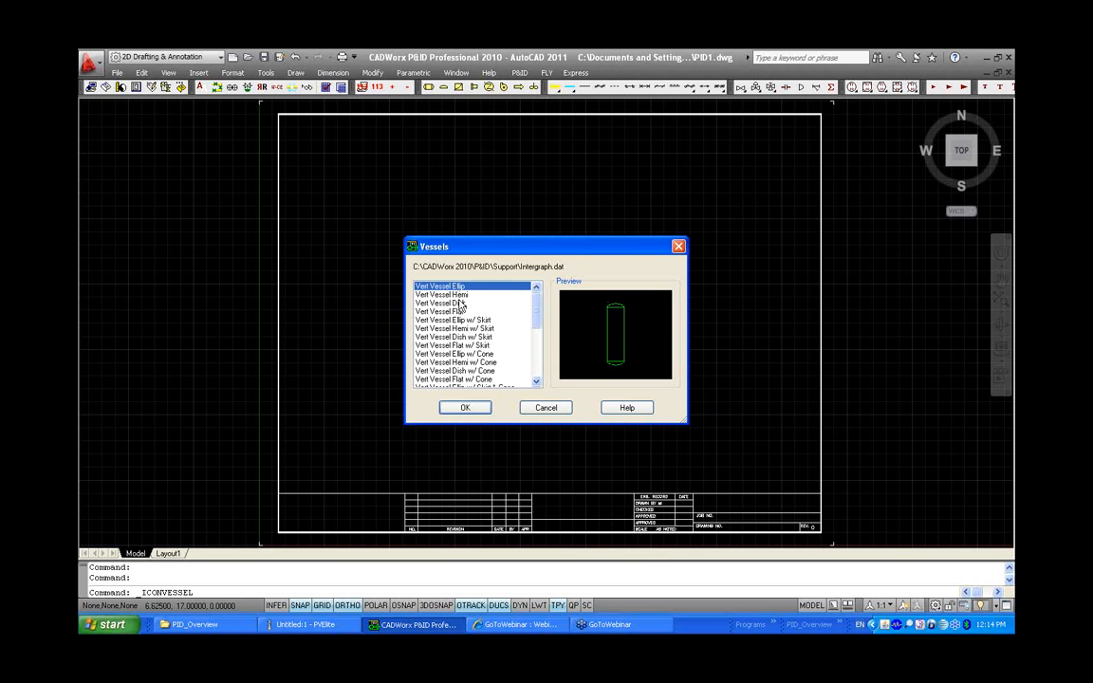
key(Down)
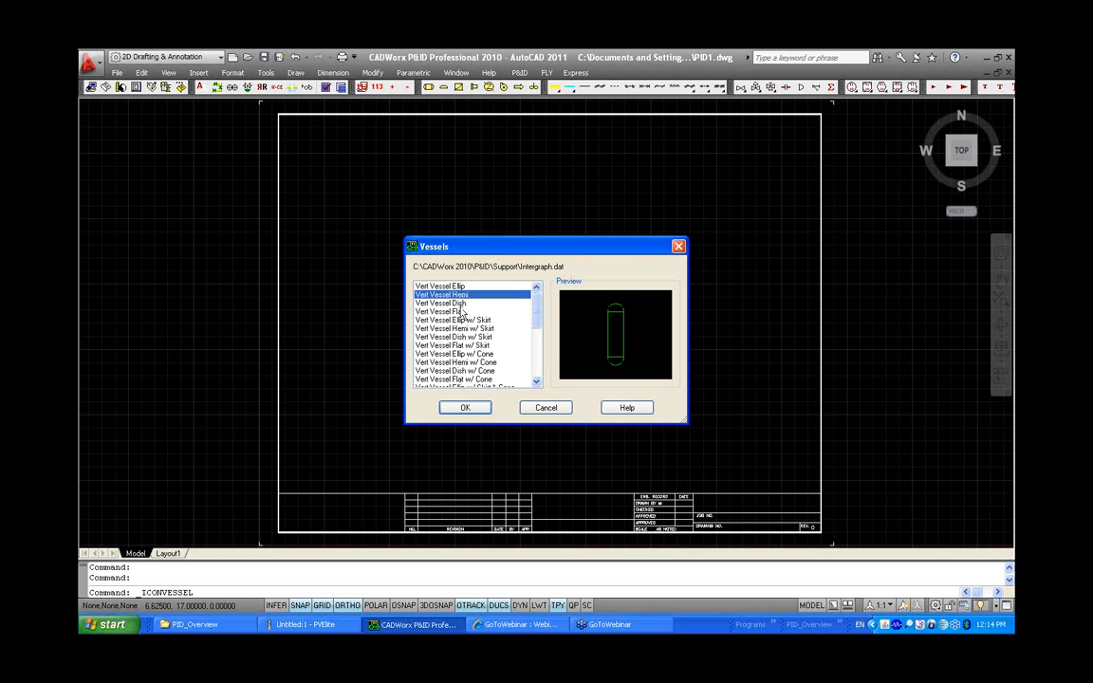
click(464, 321)
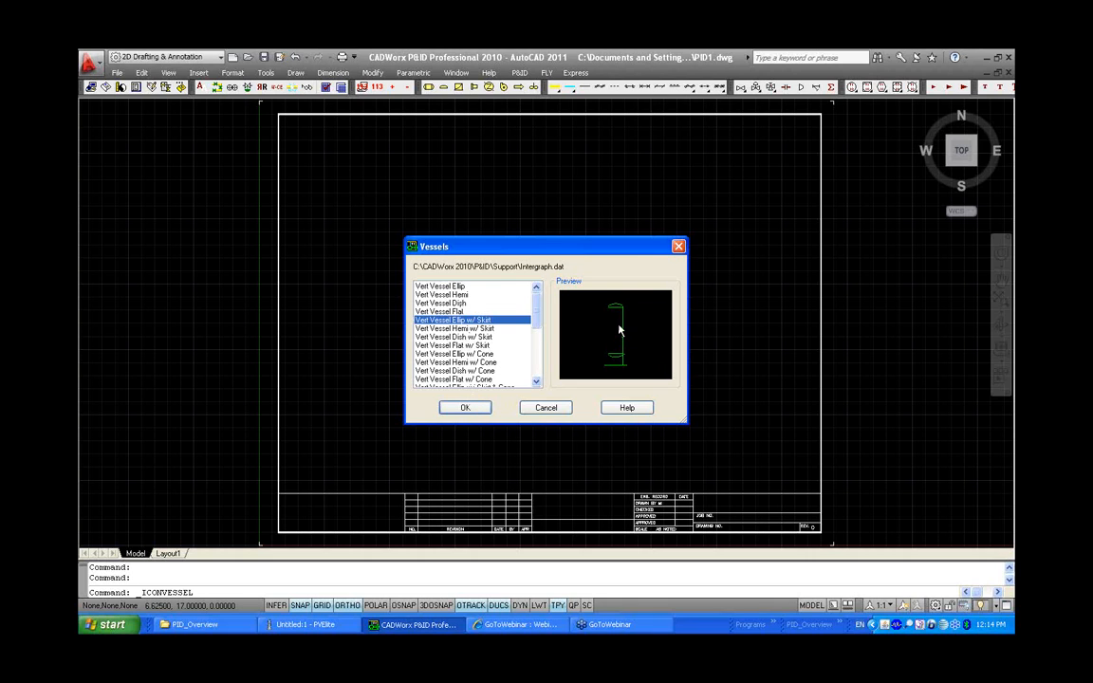
click(458, 407)
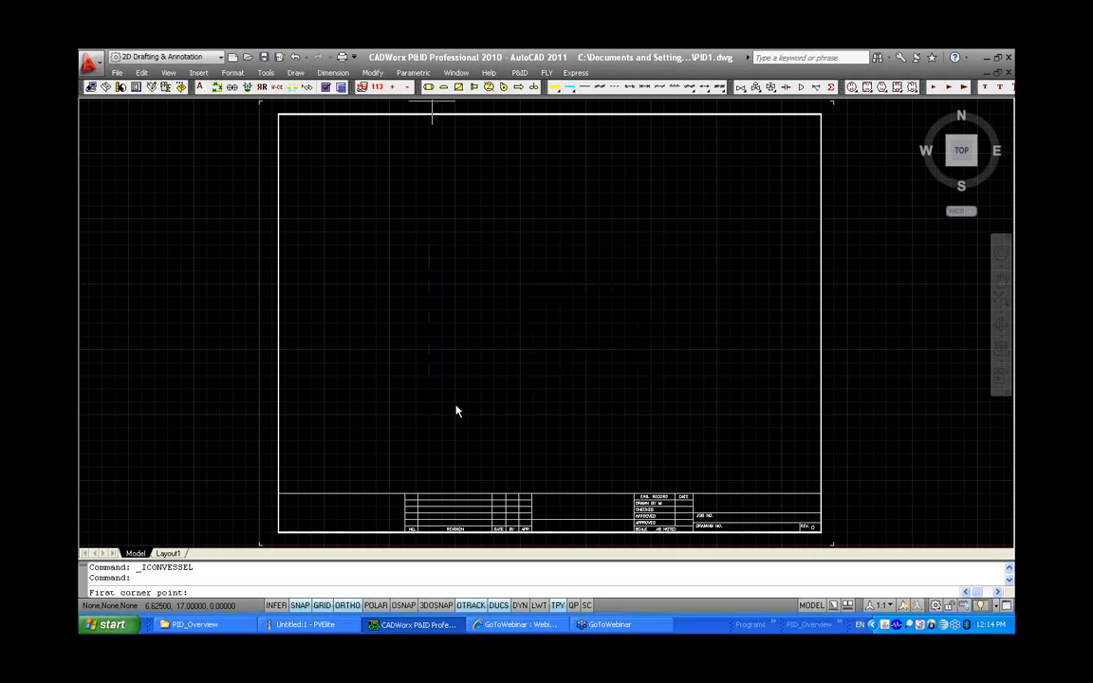
click(350, 218)
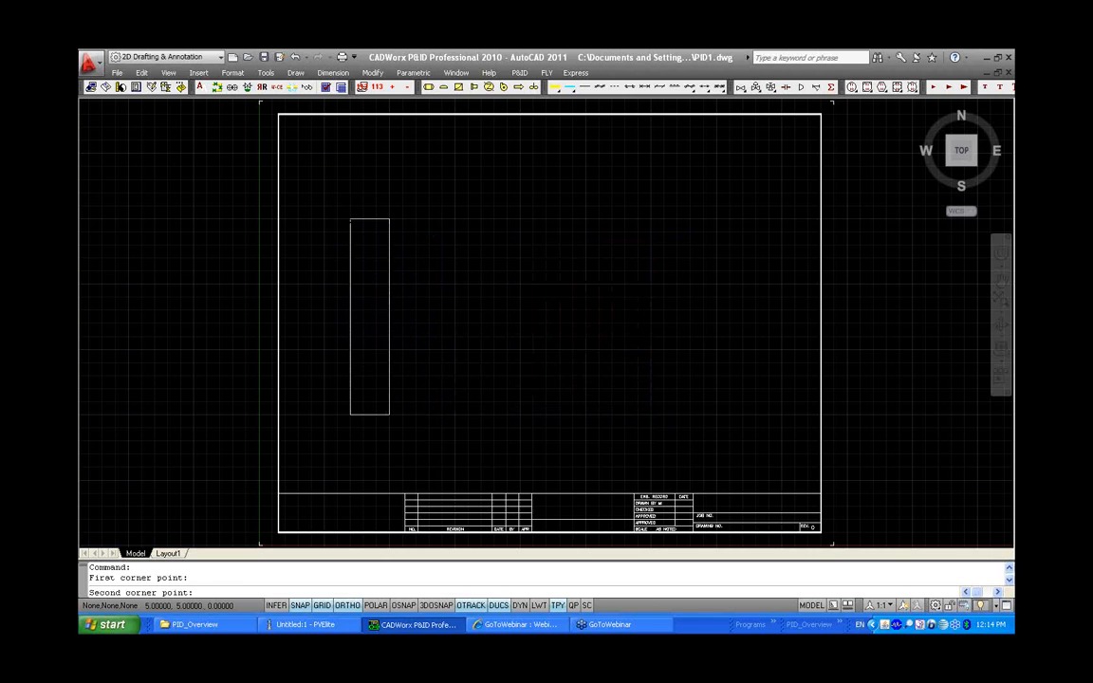
click(391, 414)
click(370, 453)
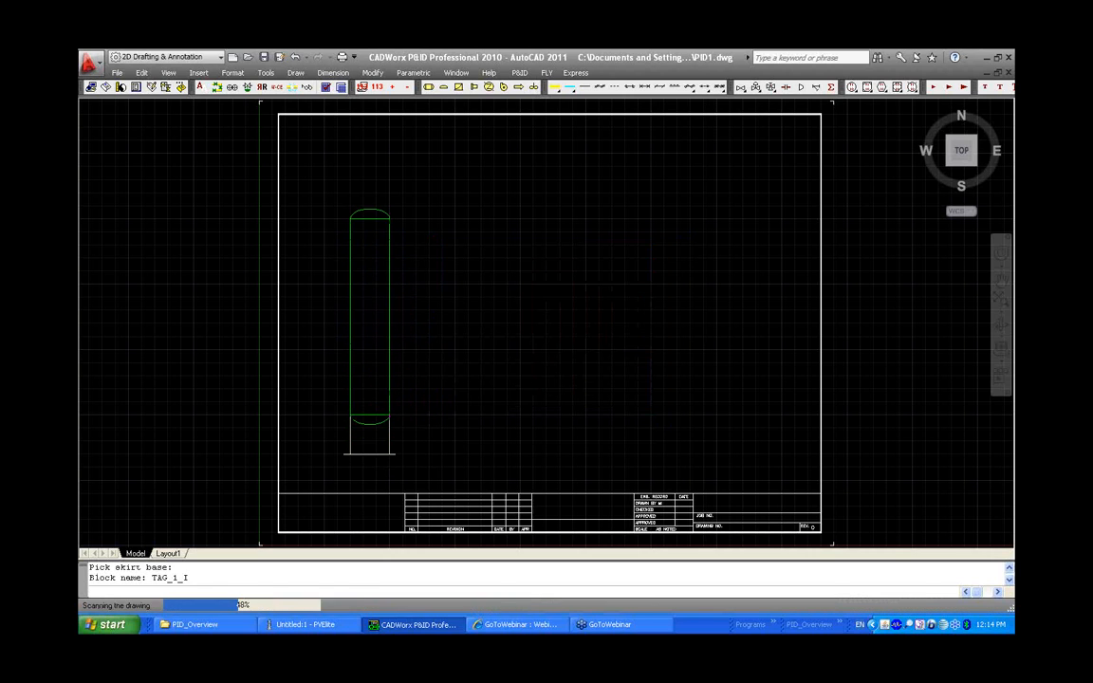
click(370, 243)
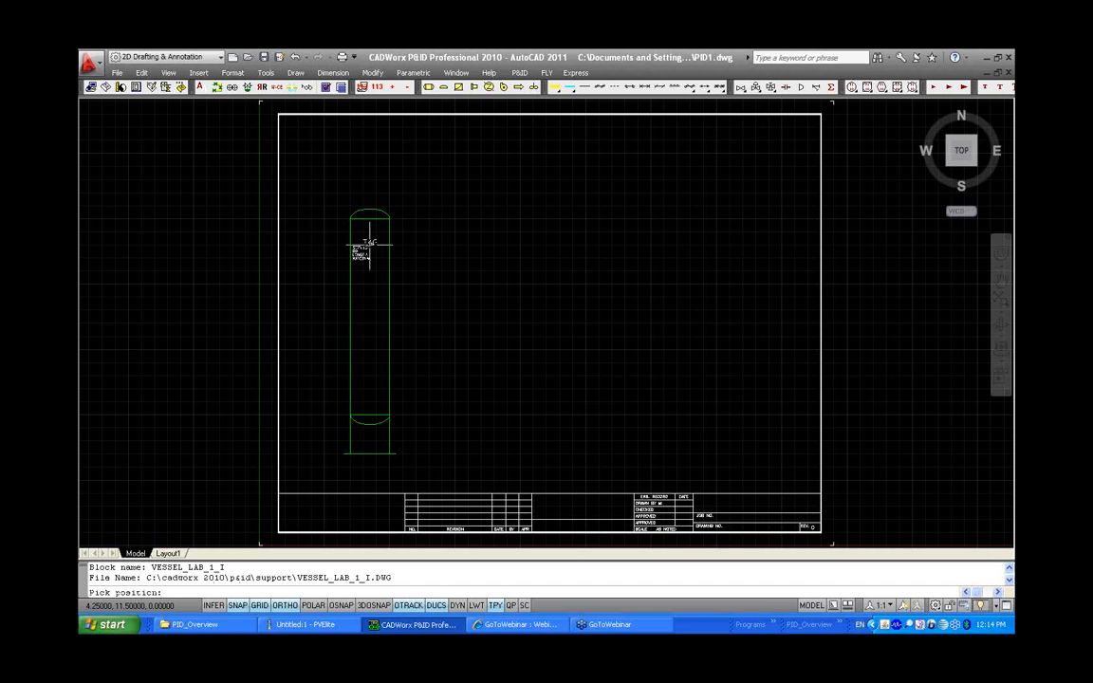
click(377, 130)
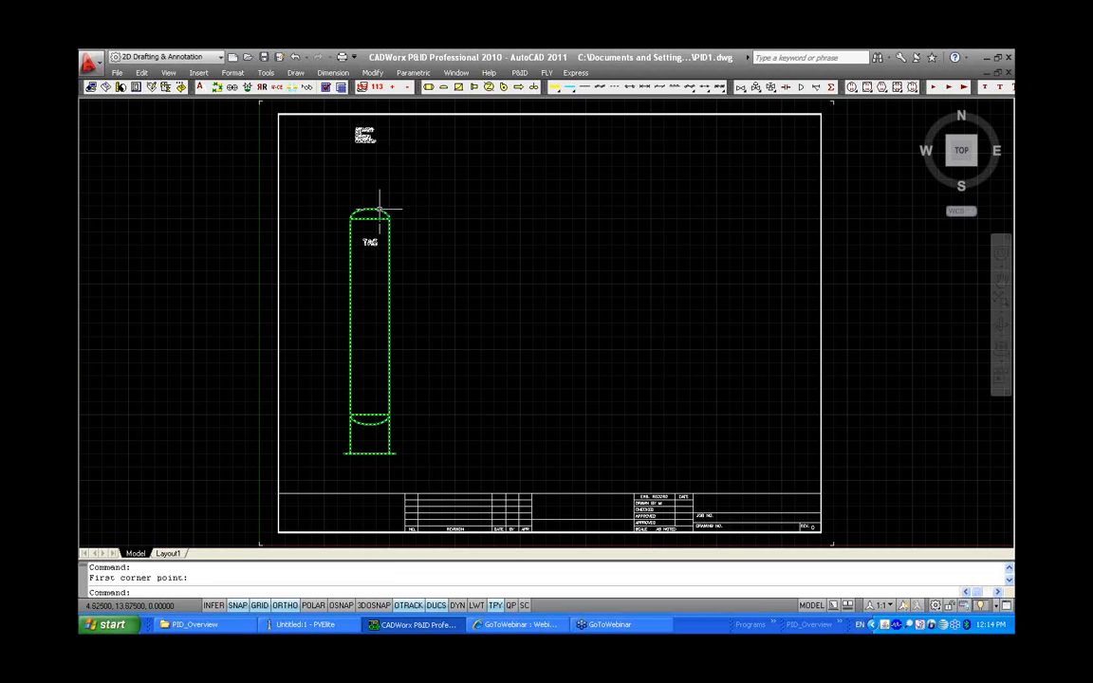
Edit the placed vessel component and set its tag to V-101
double_click(379, 211)
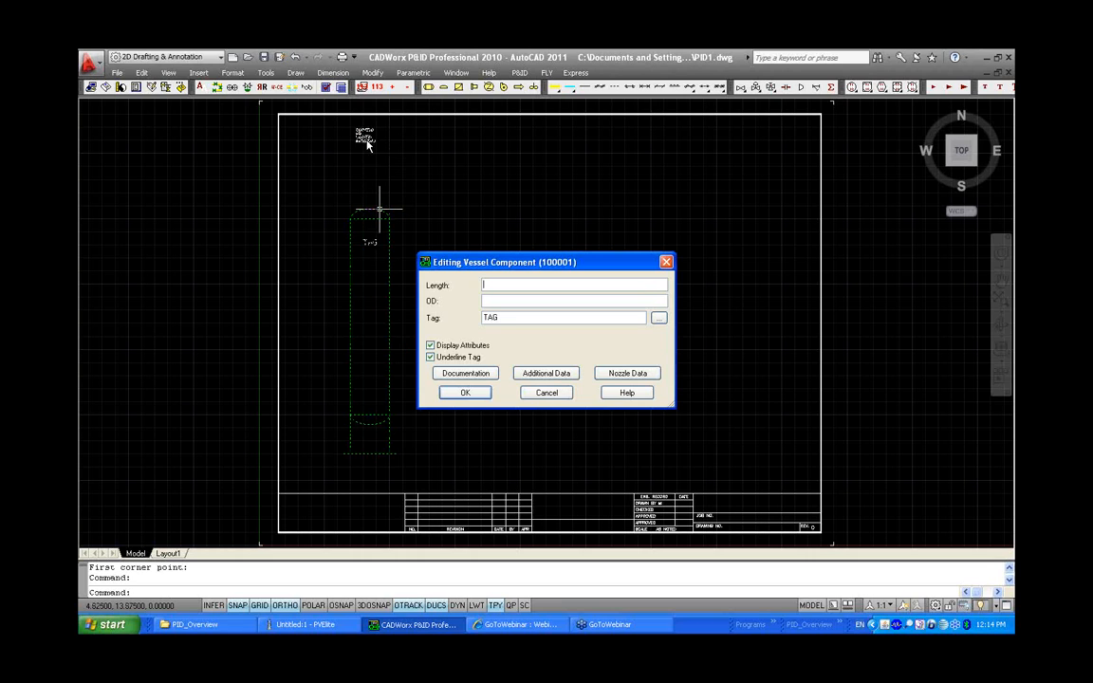
click(518, 317)
double_click(490, 317)
text(V-101)
Attach the PVElite file V-101.Pvi from the project's Document\VESSEL folder as documentation for the vessel
click(488, 376)
click(467, 393)
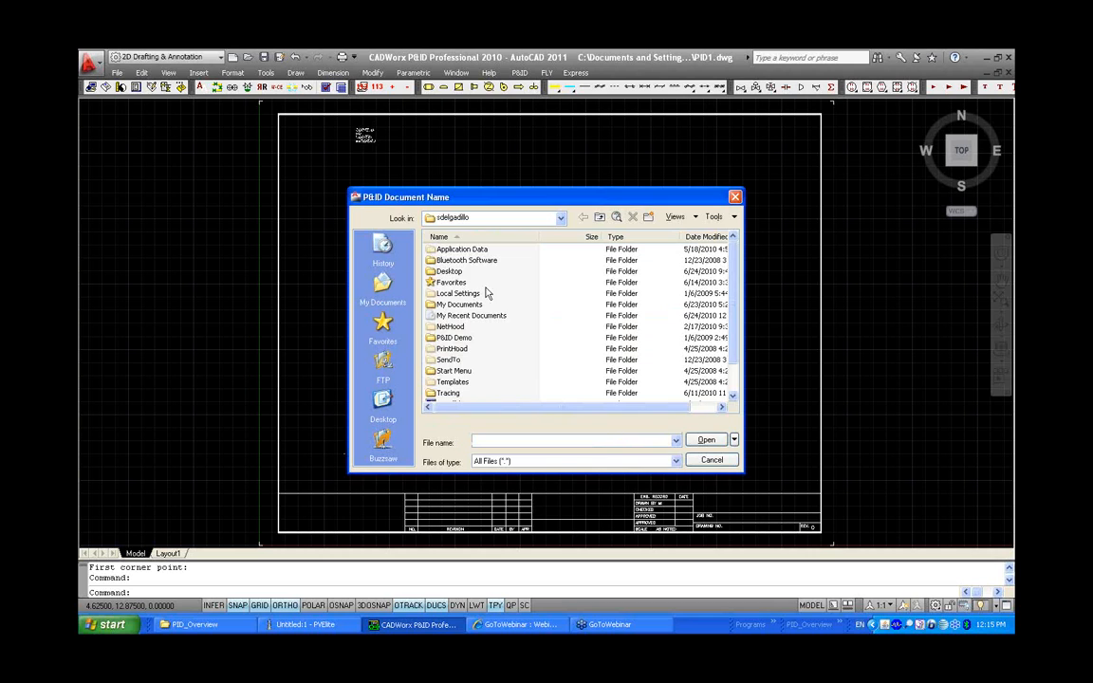
click(382, 399)
double_click(446, 283)
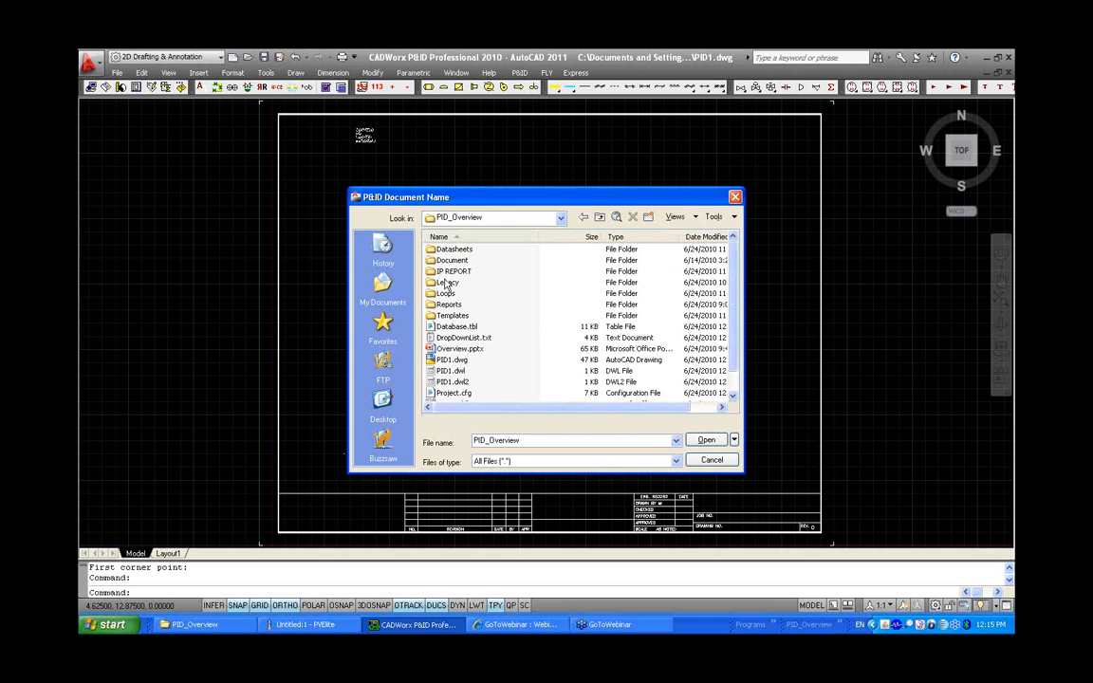
click(452, 260)
double_click(451, 262)
double_click(448, 259)
click(450, 249)
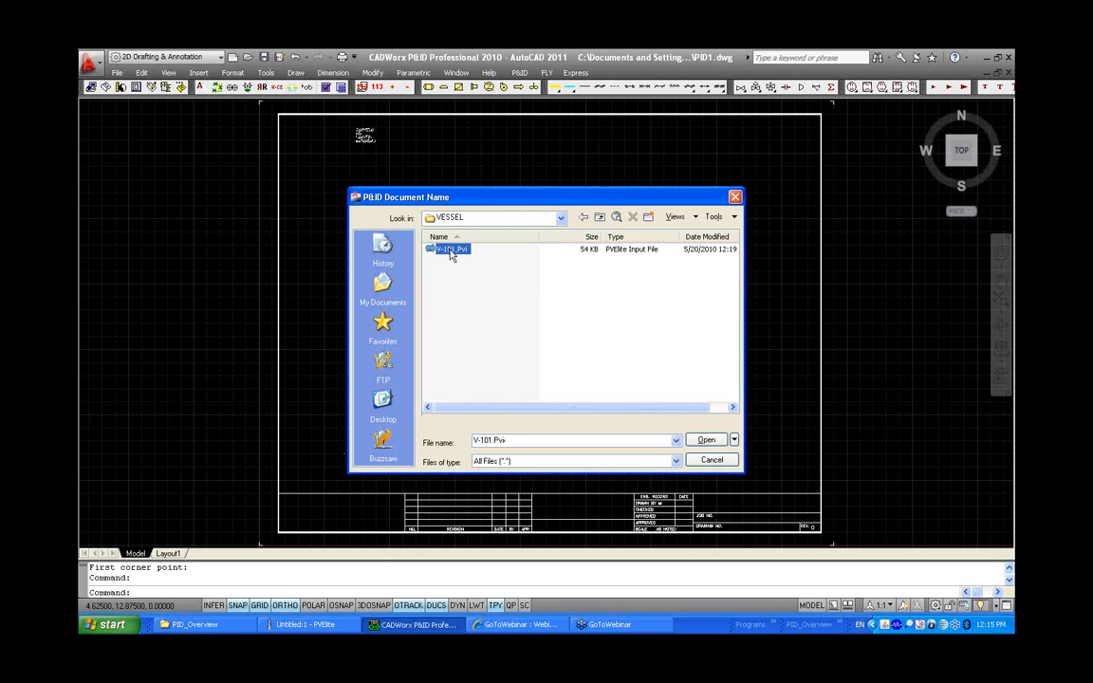
click(706, 440)
Enter the drafter's initials as Checked By in the attached document's additional data
click(654, 396)
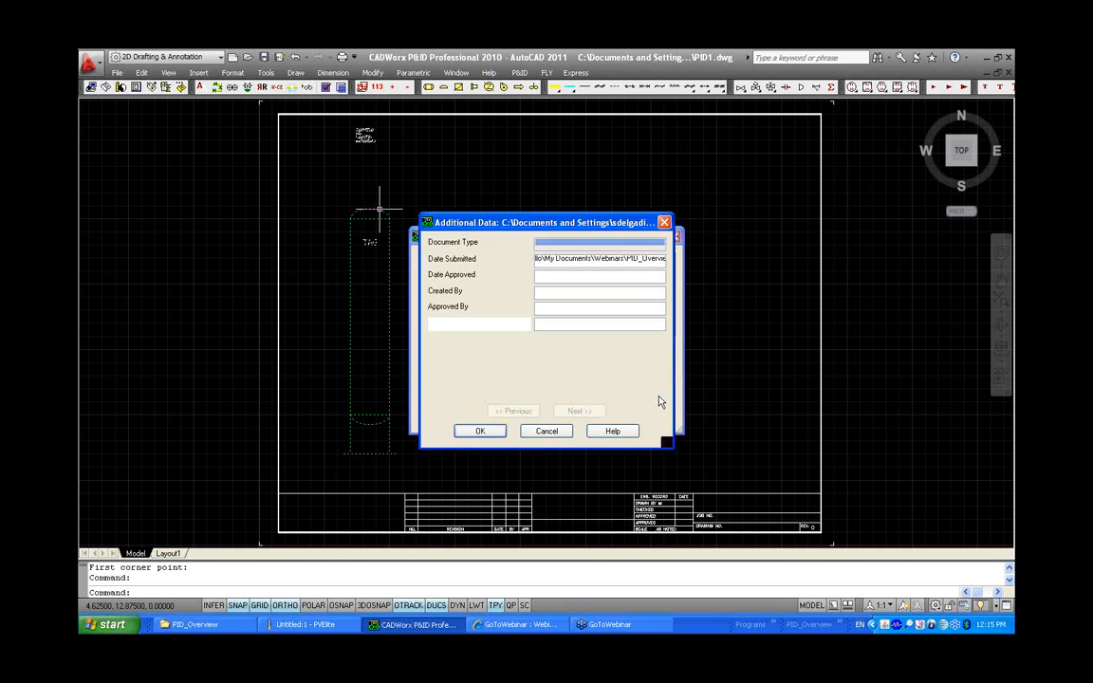
click(569, 325)
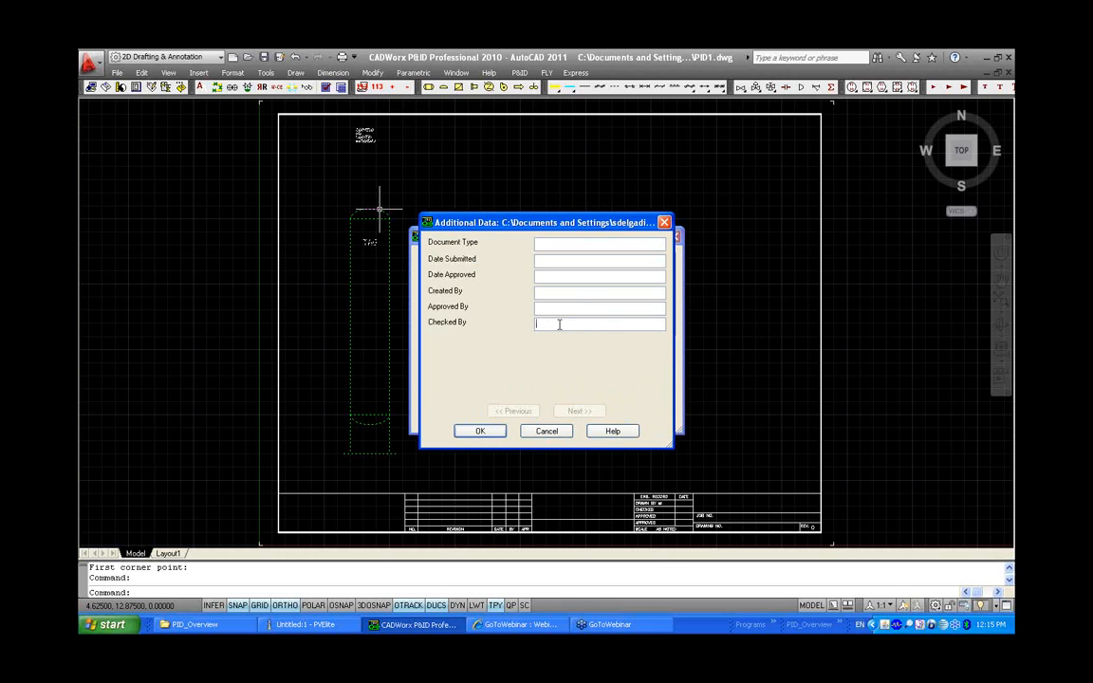
text(sd)
click(480, 432)
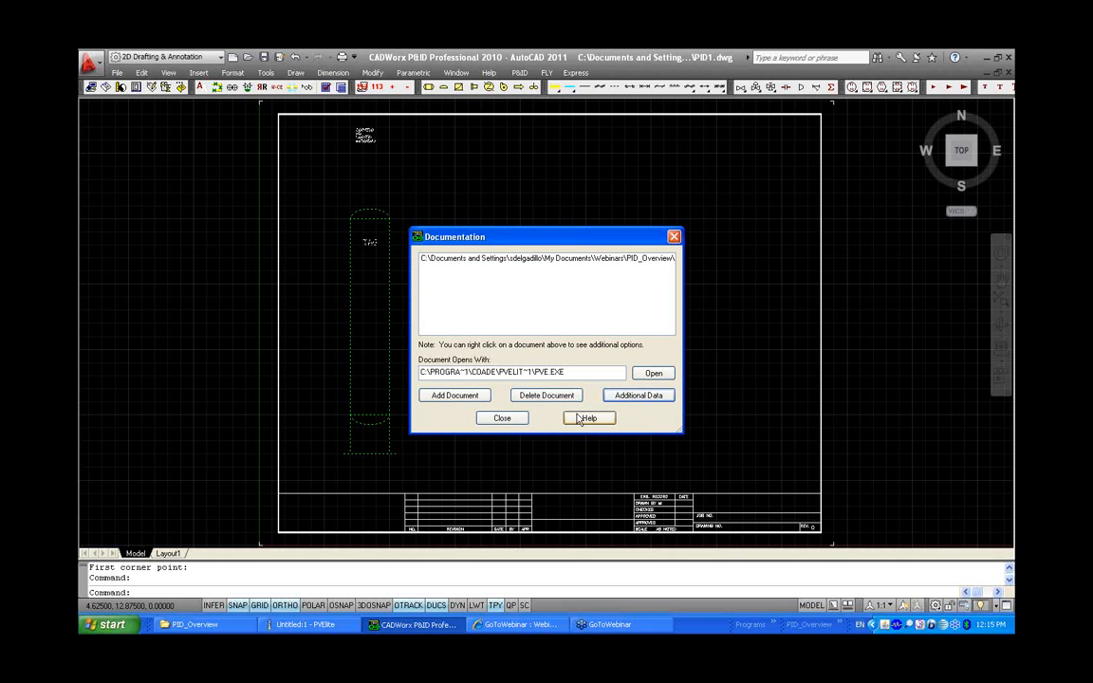
Open the attached vessel document in PVElite to view its 3D model, then close it and the documentation list
click(581, 259)
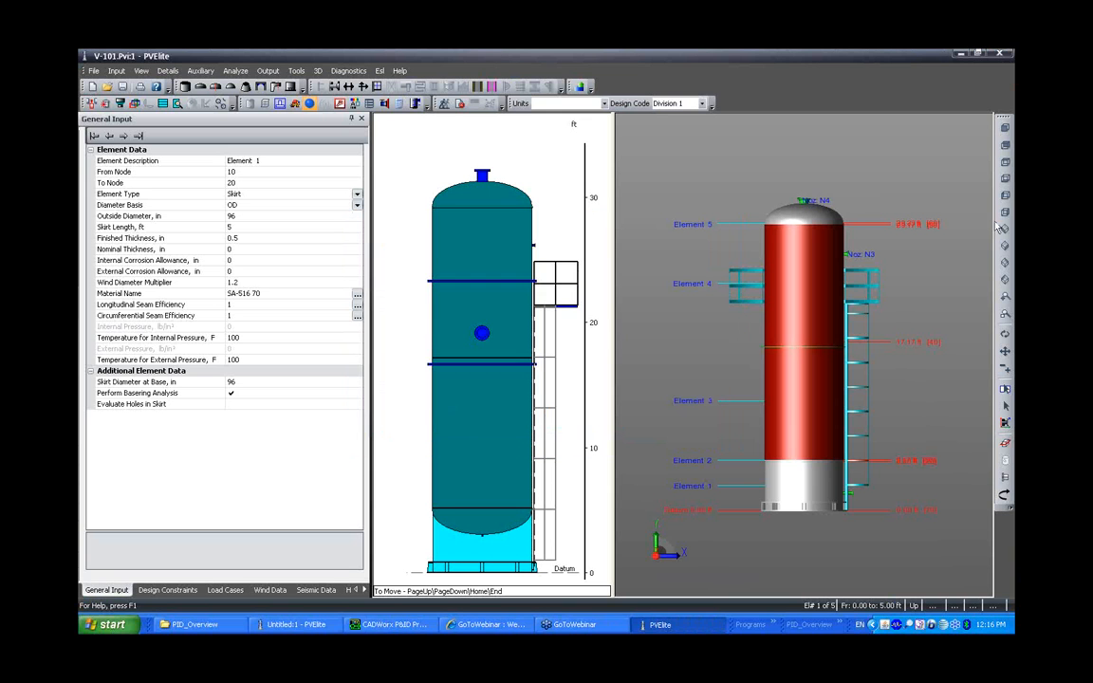
click(1004, 230)
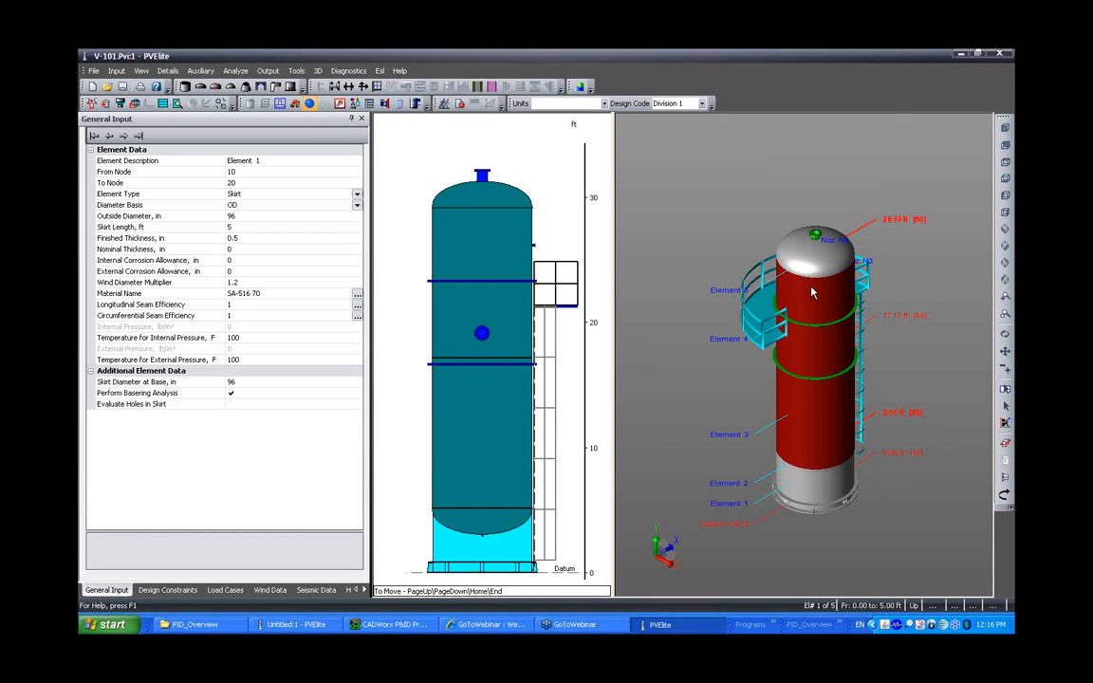
click(998, 56)
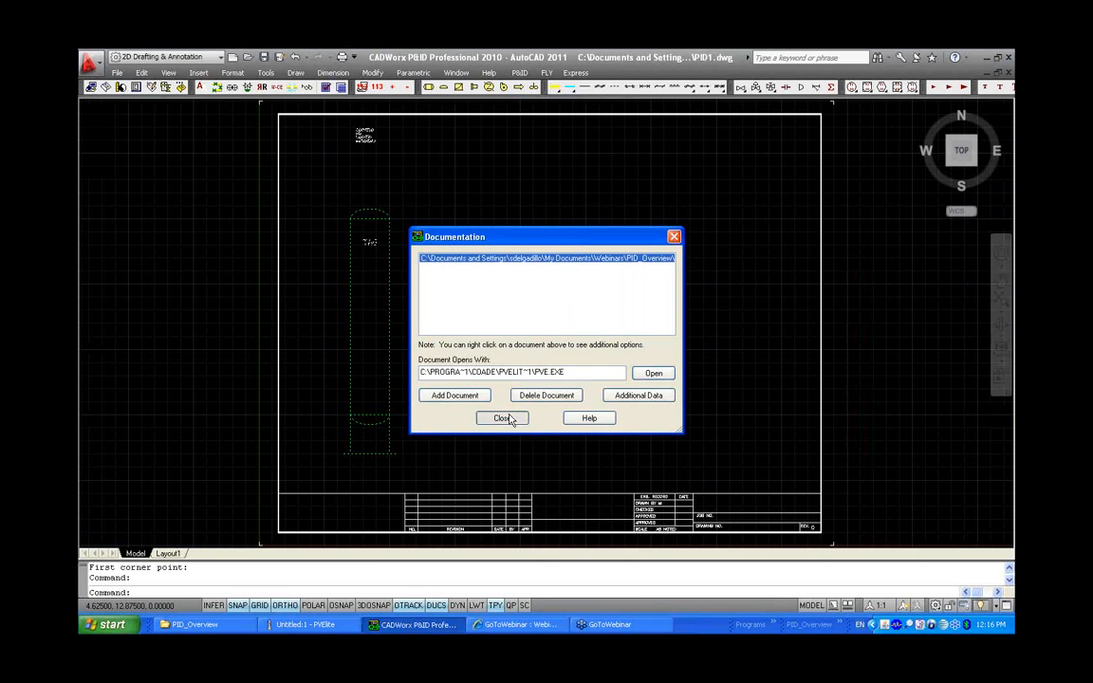
click(503, 418)
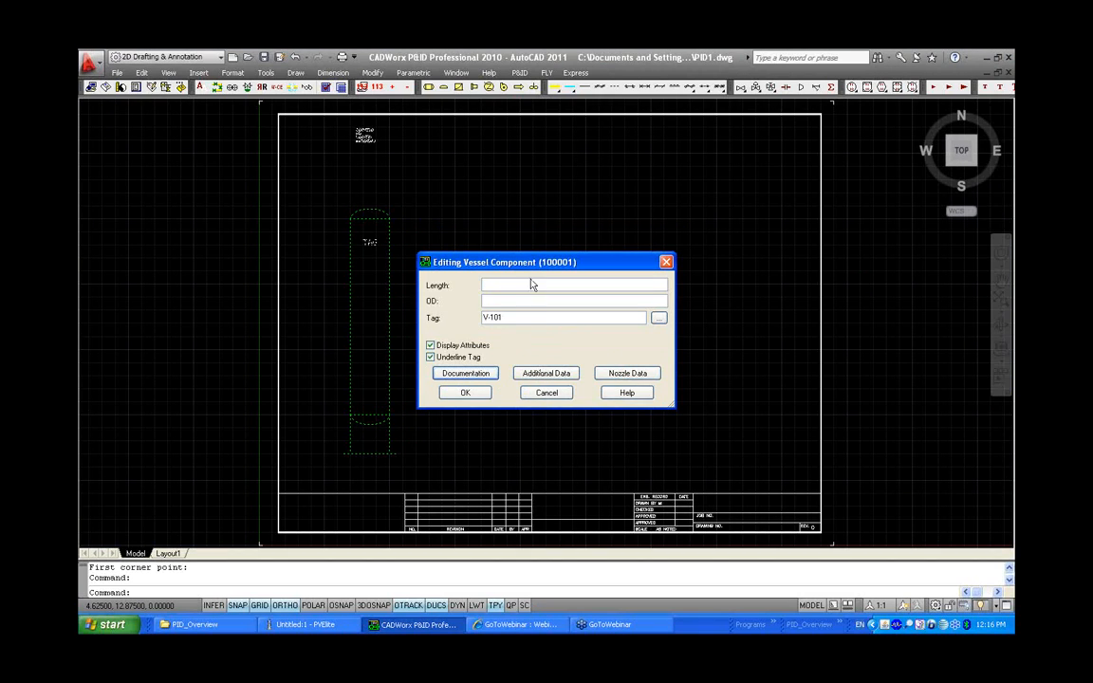
Set the vessel's Manufacturer to INTERGRAPH in its additional data and accept the vessel edits
click(545, 376)
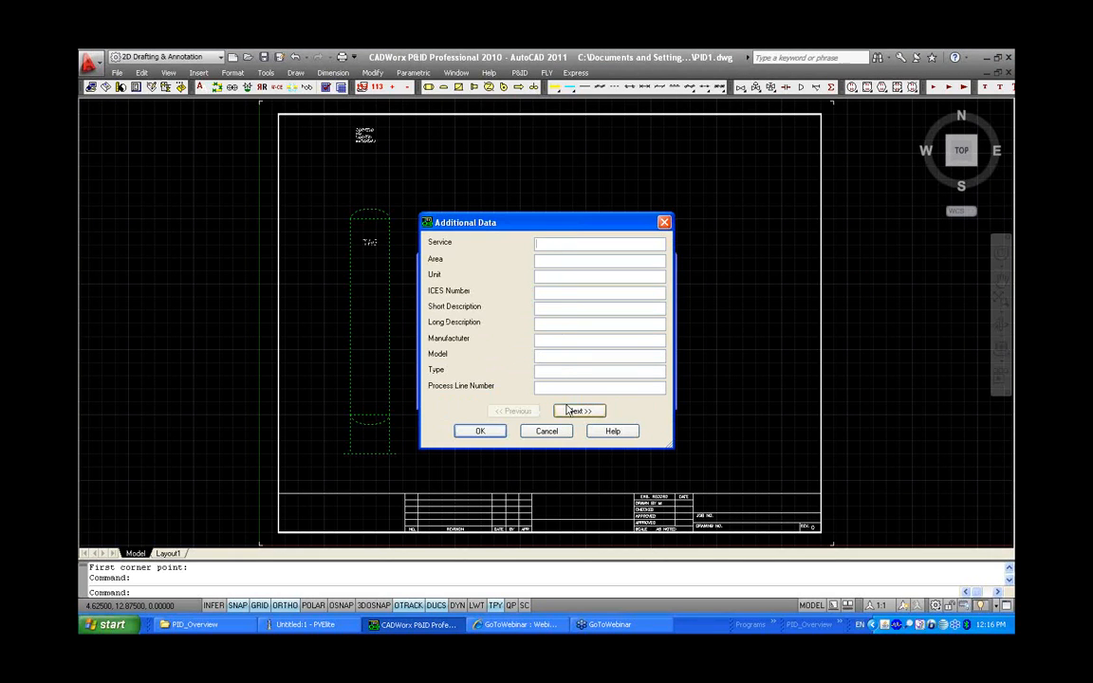
click(555, 341)
text(ir)
key(Caps_Lock)
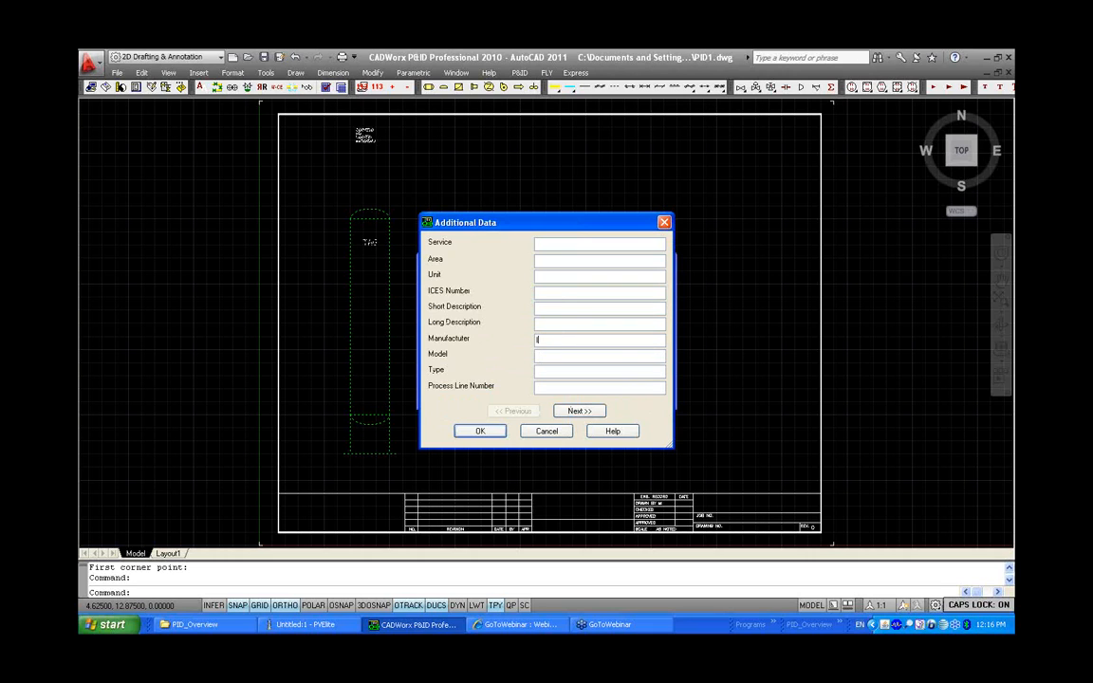
key(BackSpace)
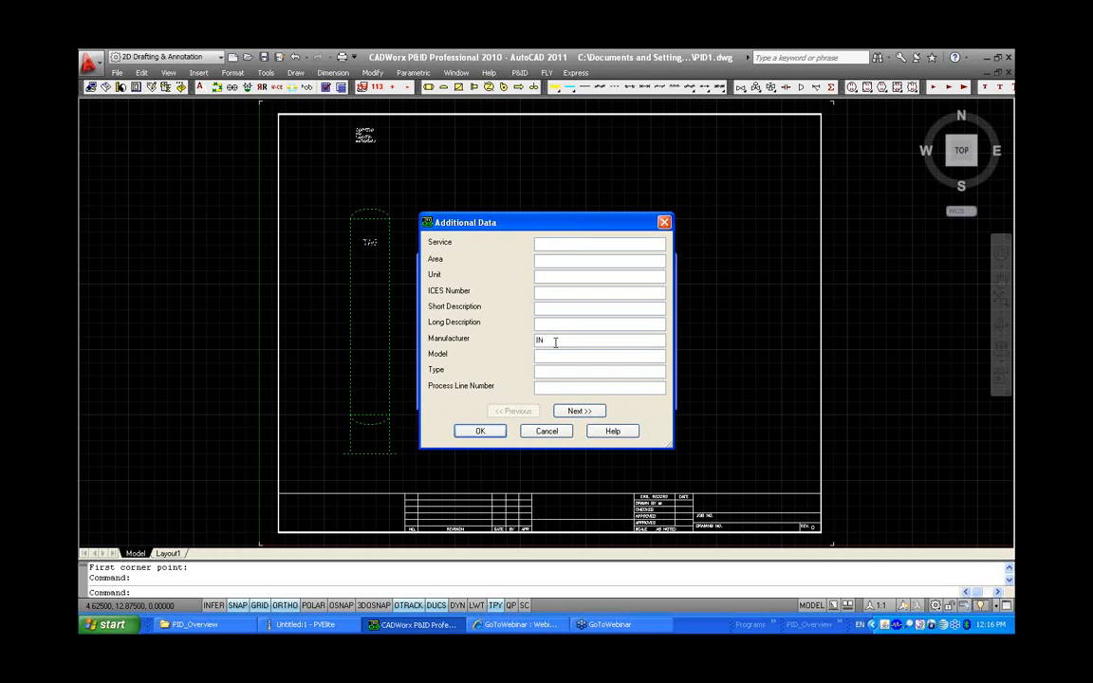
text(TERGRAPH)
click(480, 431)
click(476, 389)
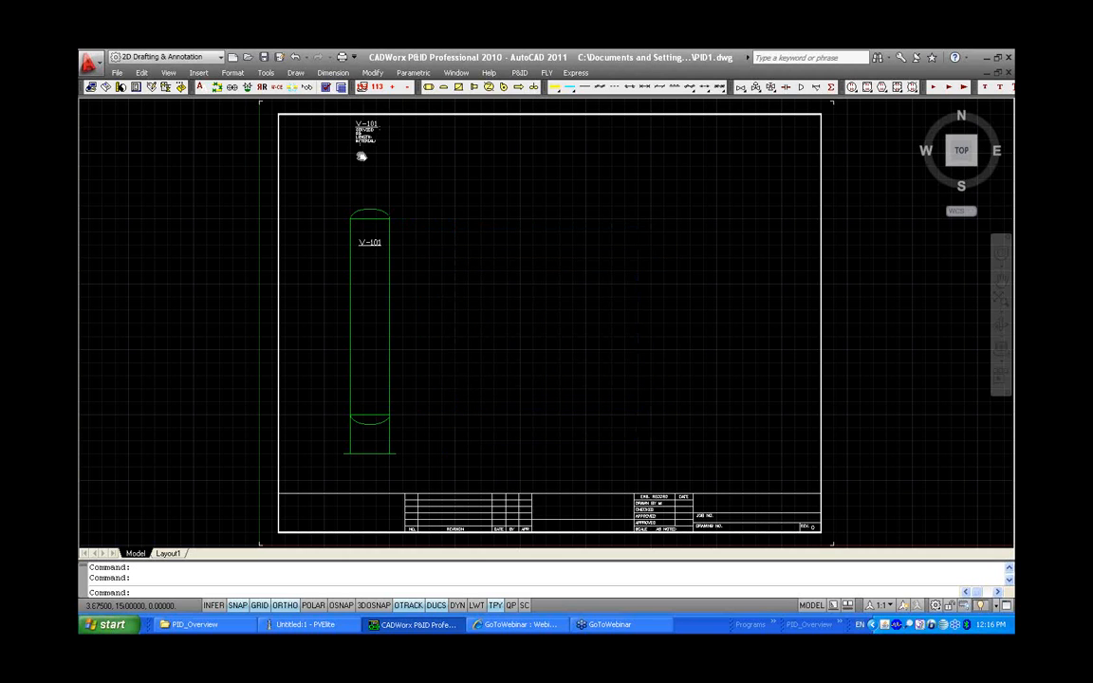
Examine the vessel's tag and attribute text near the top of the drawing
middle_drag(363, 157, 388, 216)
scroll(388, 216, up, 2)
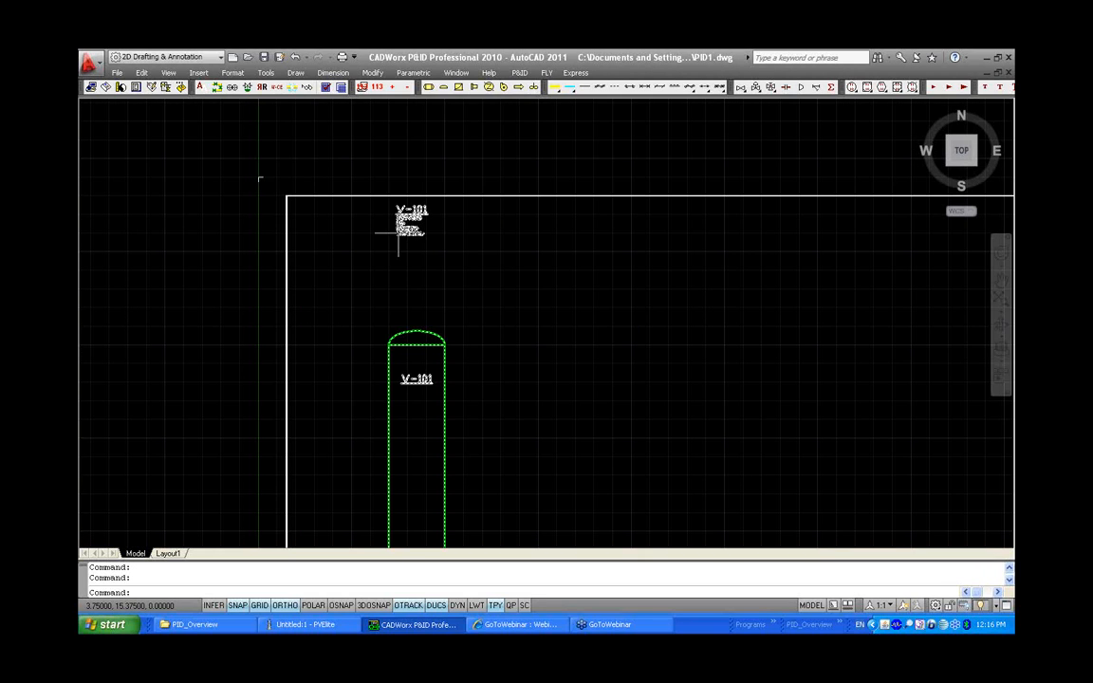
scroll(399, 232, up, 2)
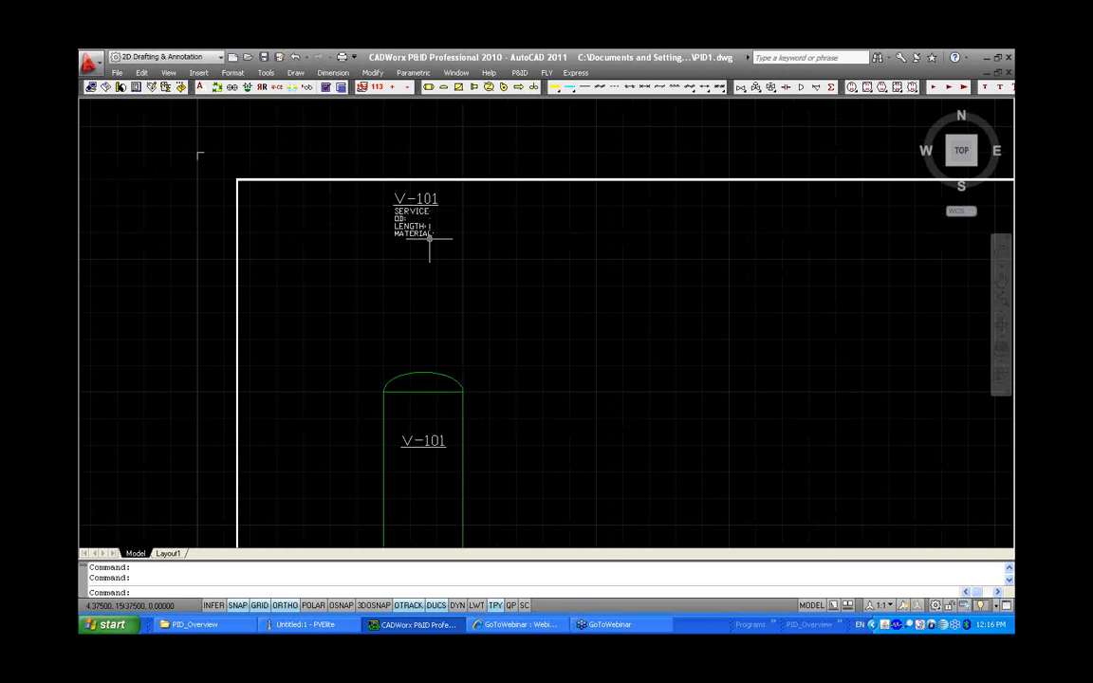
Open the project database Project.mdb from the PID_Overview folder and its global Project Information form
click(231, 626)
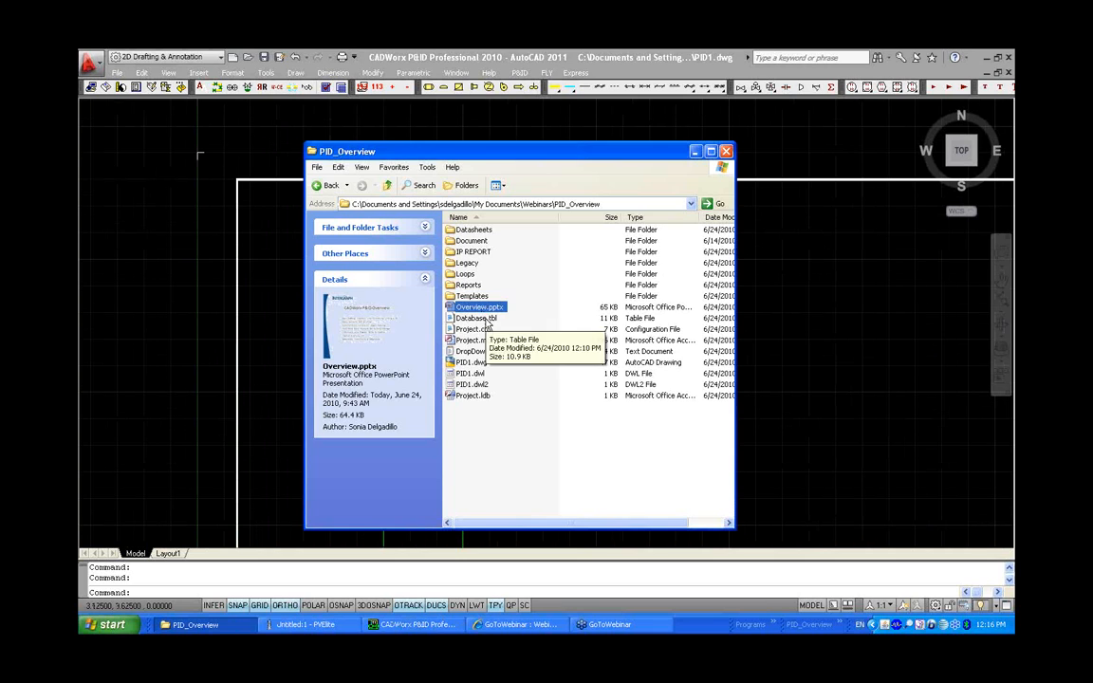
double_click(479, 341)
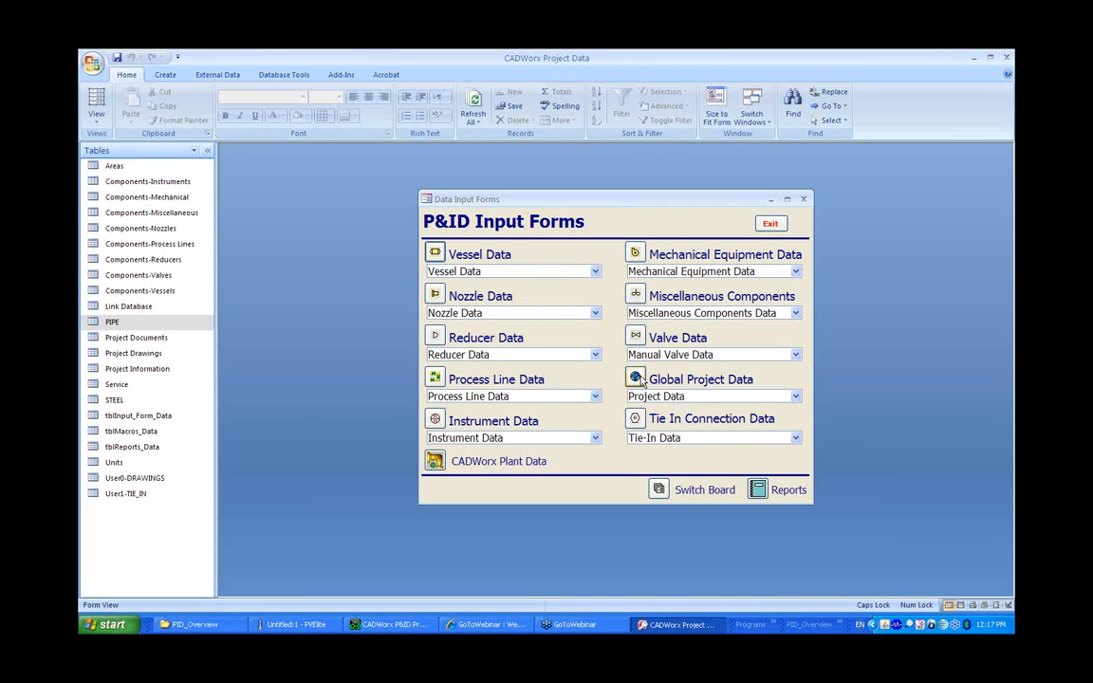
click(635, 377)
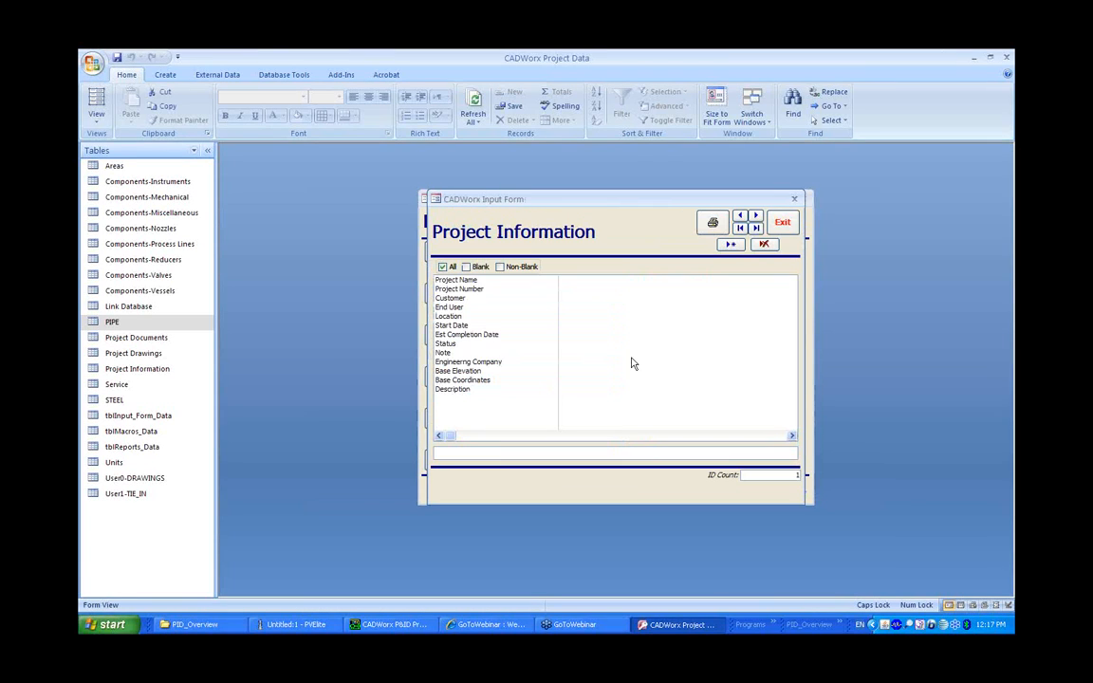
Enter PID OVERVIEW as the Project Name and 4444444 as the Project Number
click(475, 281)
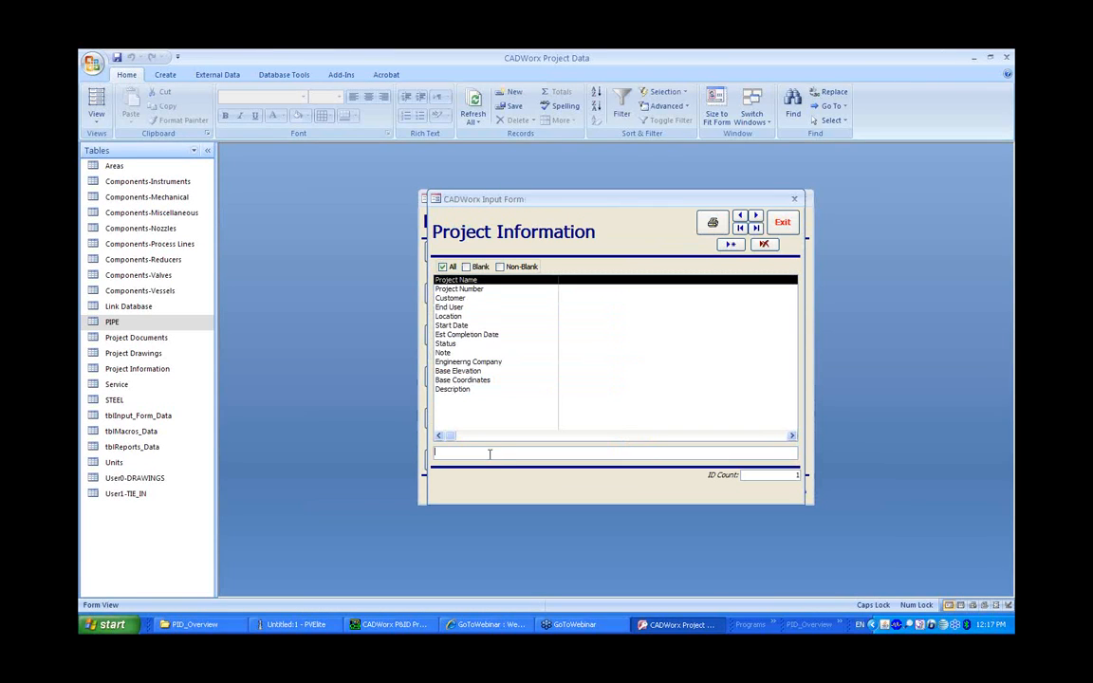
text(PID)
text(OVERVIEW)
key(Return)
text(4)
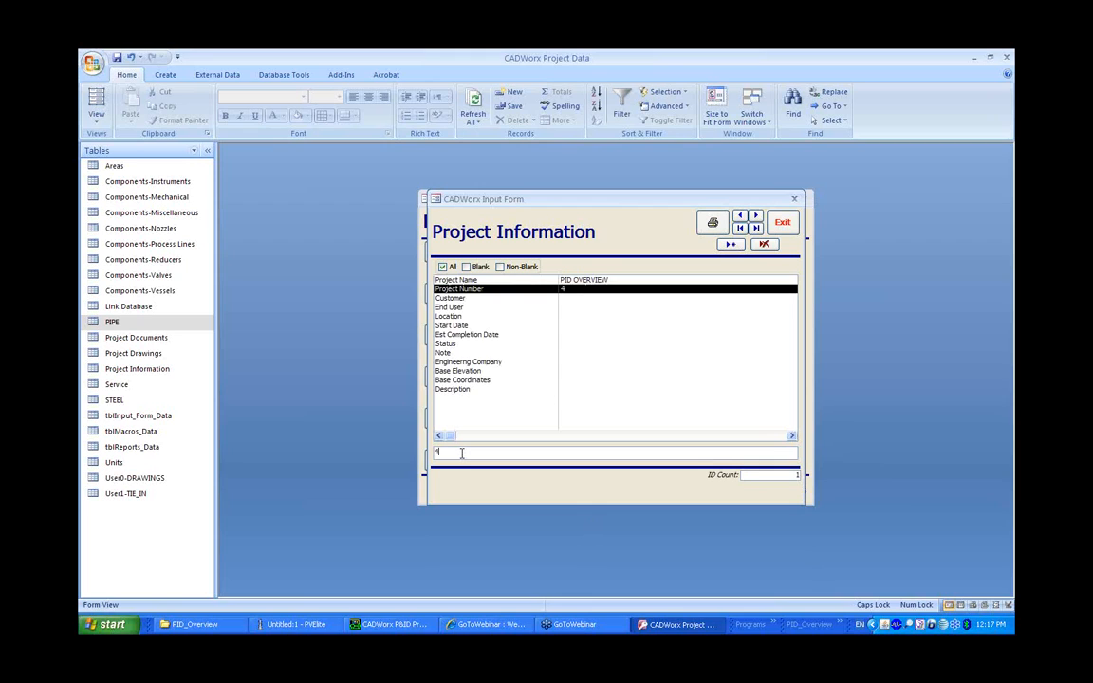
text(444444)
key(Return)
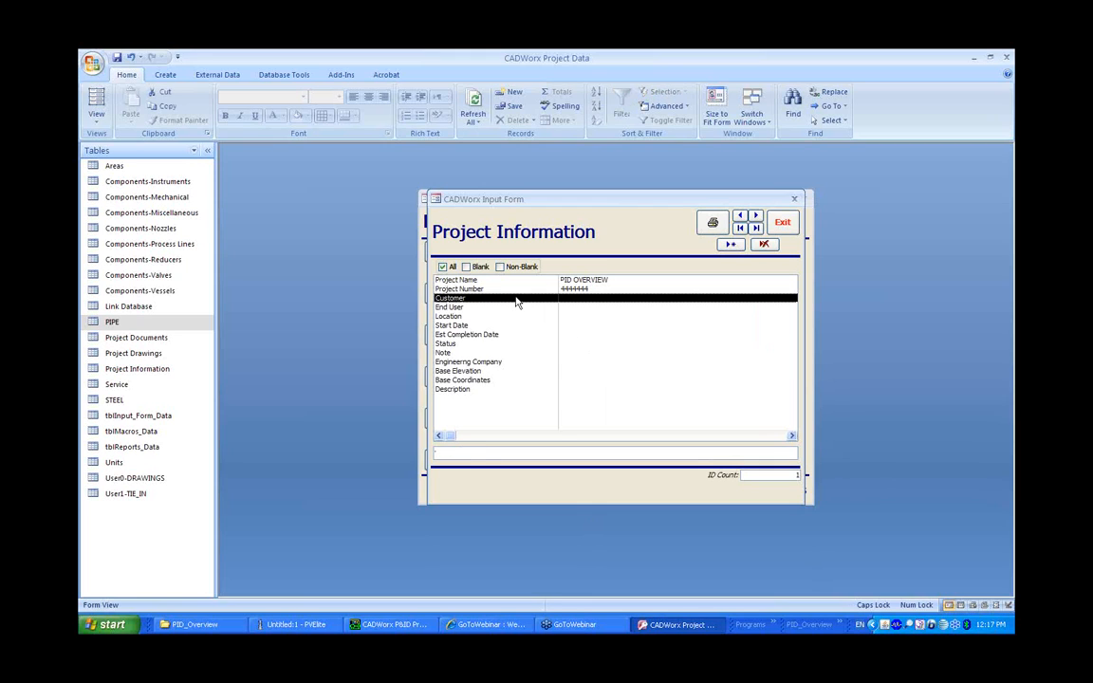
Set the Customer to INSIDER BLOG and enter the user's initials as End User
text(INS)
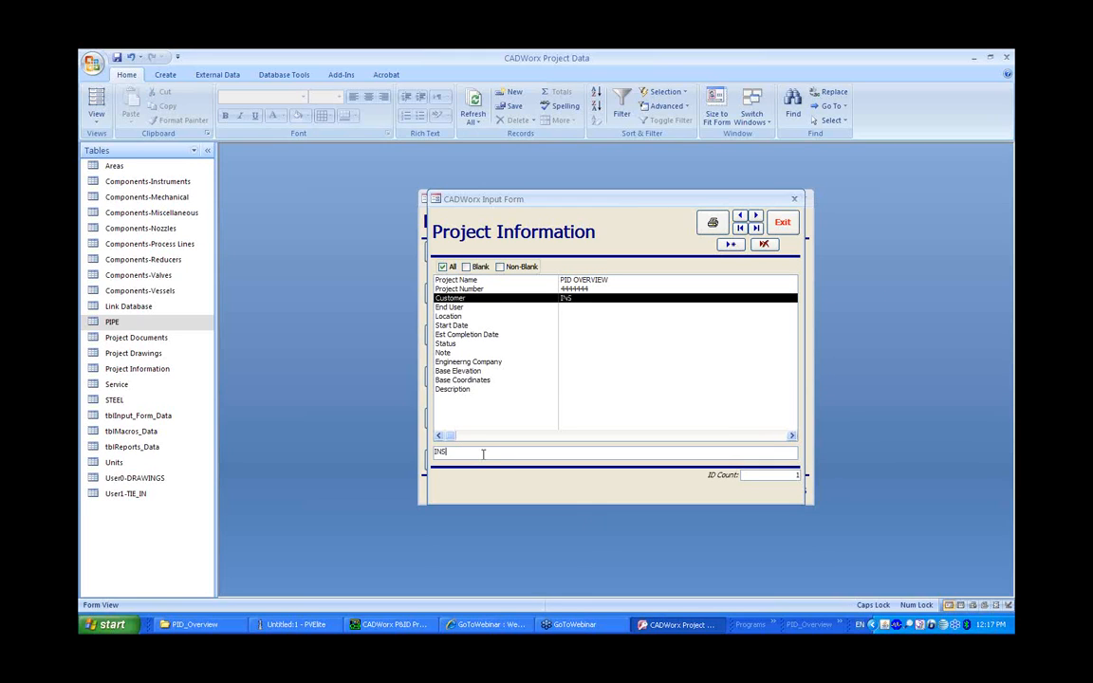
text(DER)
key(BackSpace)
key(BackSpace)
key(BackSpace)
text(IDER BLOG)
click(478, 308)
text(SD)
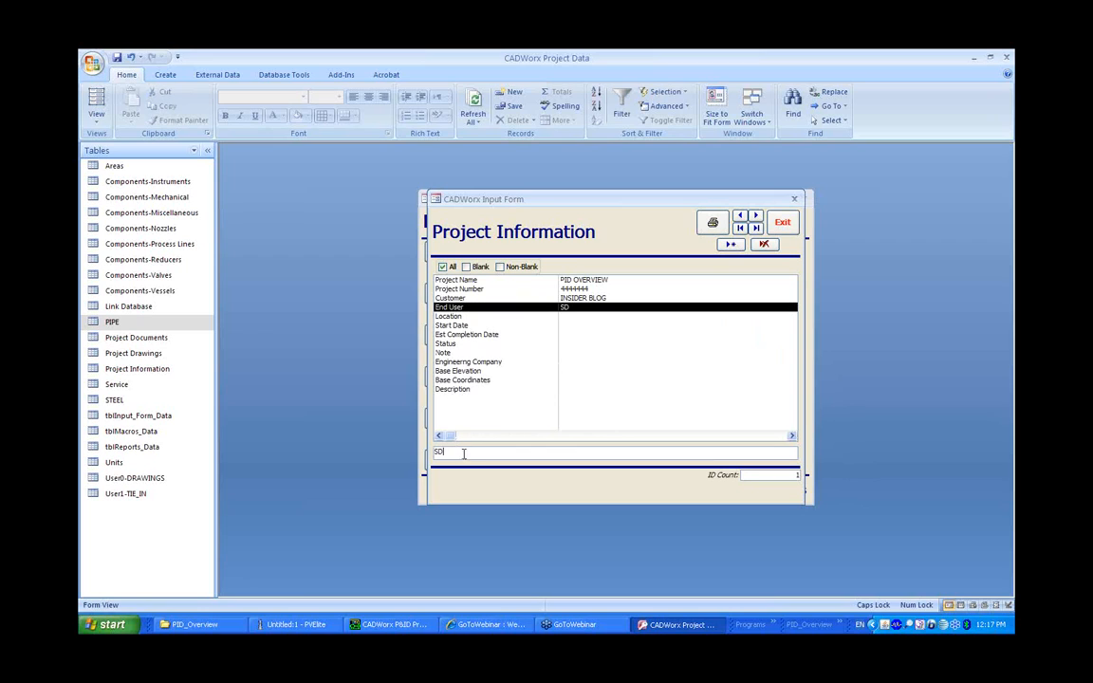
Set the Location to HOUSTON and the Engineering Company to INTERGRAPH, then exit the project form
click(455, 316)
text(HOUS)
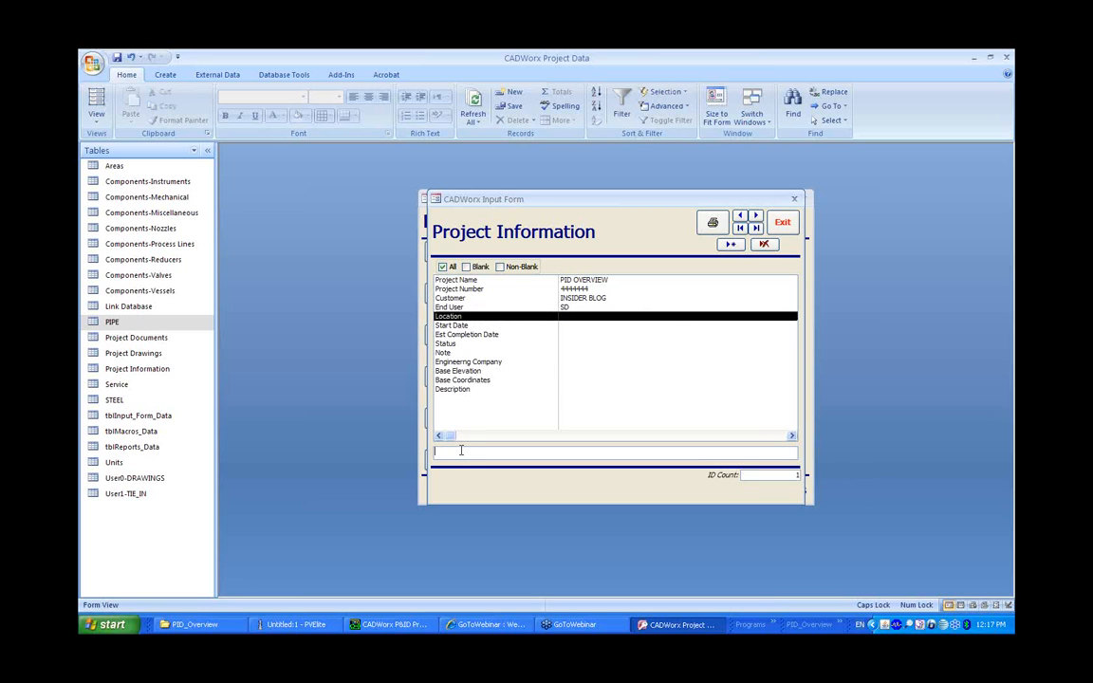
text(TON)
click(502, 363)
click(476, 451)
text(IN)
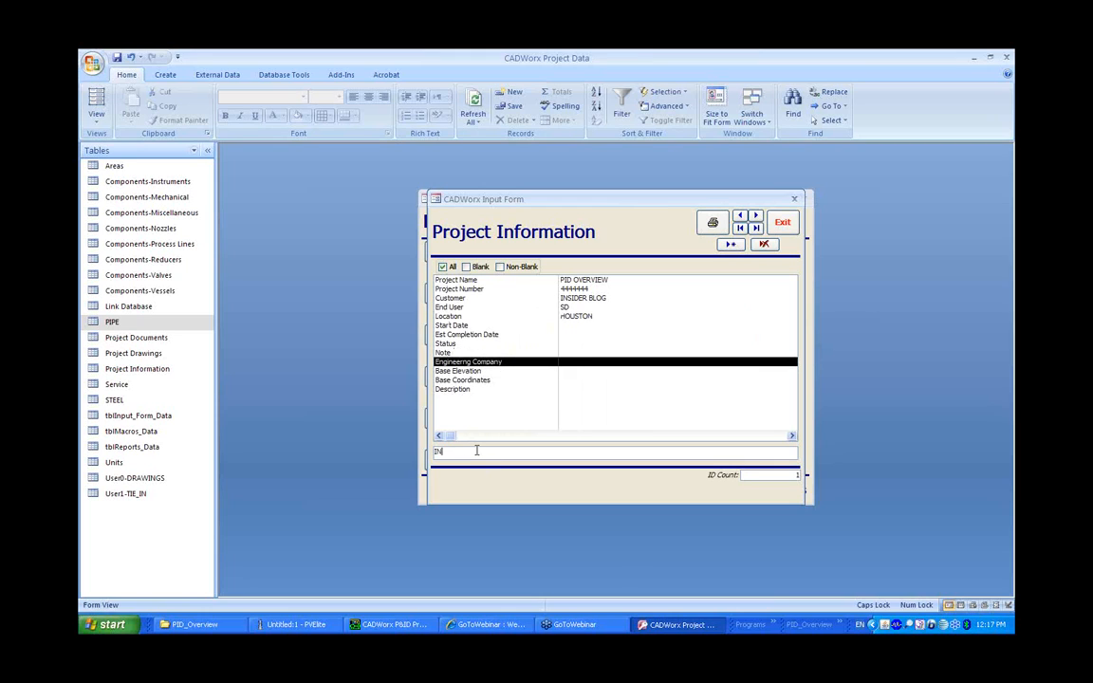
text(TERGRAPH)
click(783, 224)
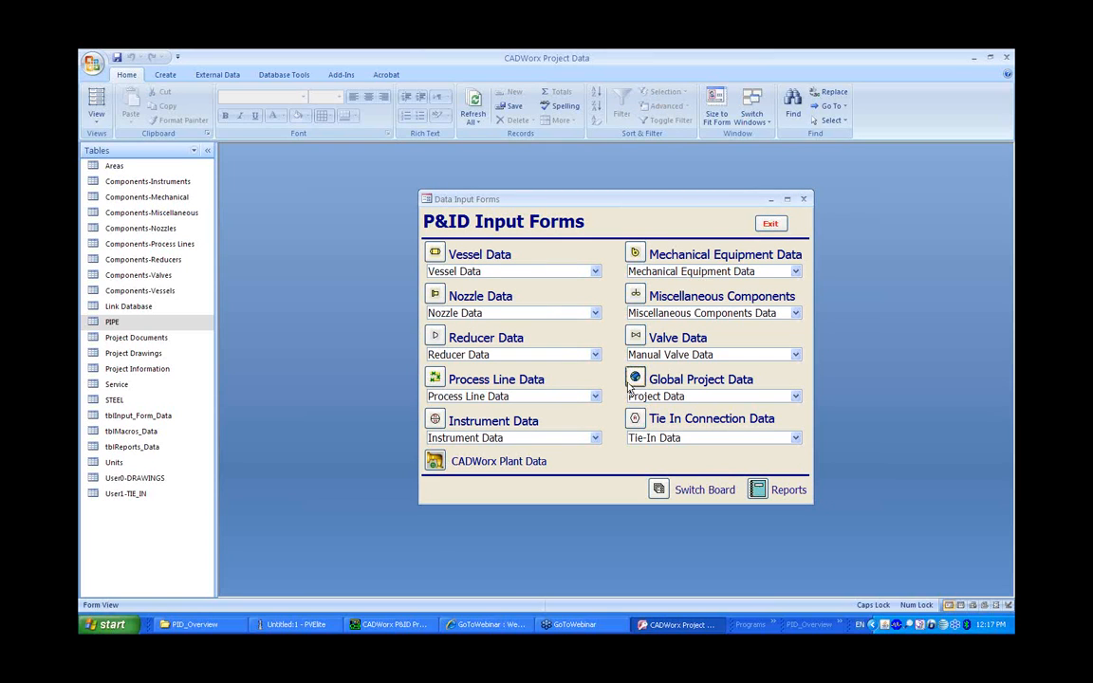
Open the vessel data form and set the vessel's tag to V-201, size to 60" and length to 80'
click(437, 254)
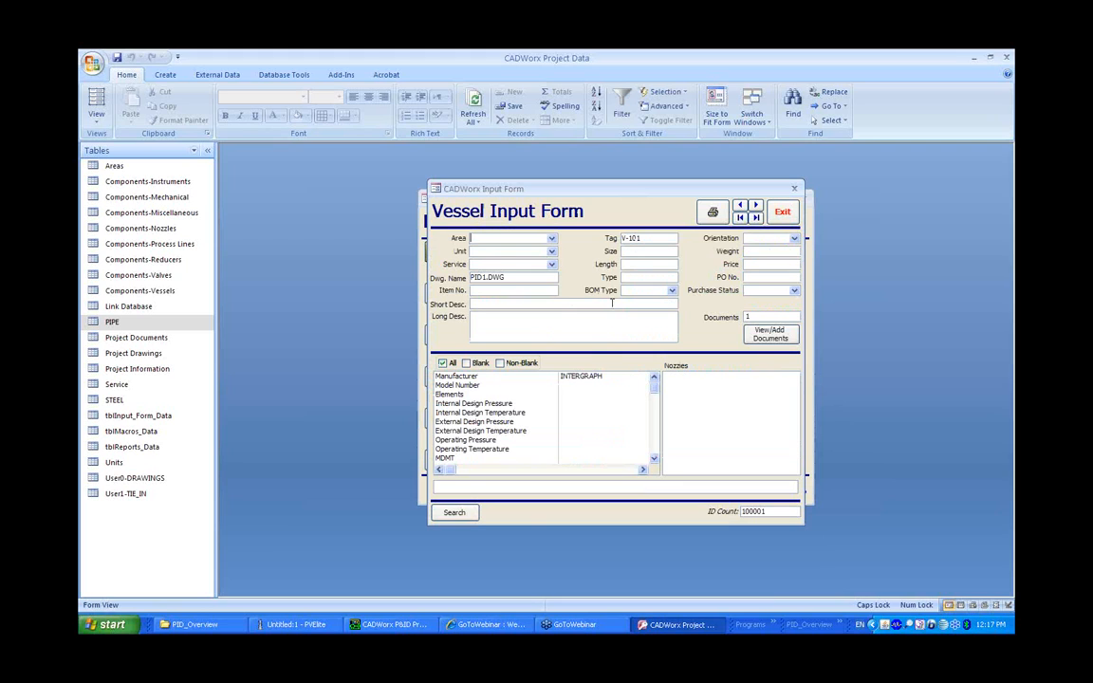
click(588, 378)
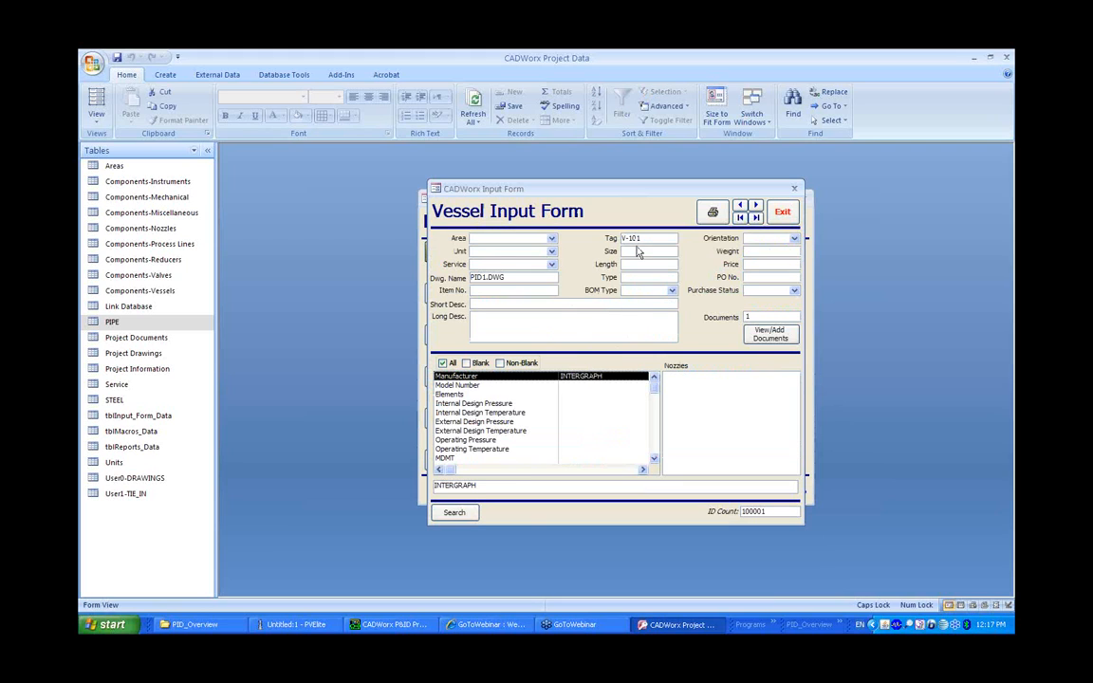
click(633, 238)
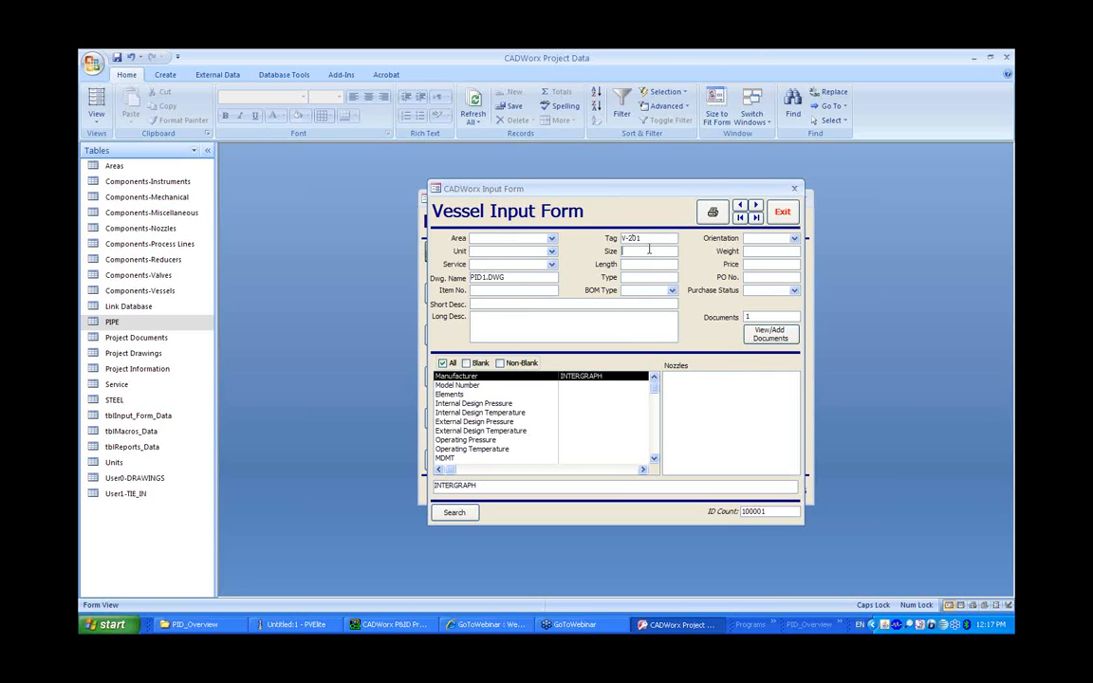
text(60)
Review the vessel's attached documents in the document viewer, then exit the vessel form
click(763, 332)
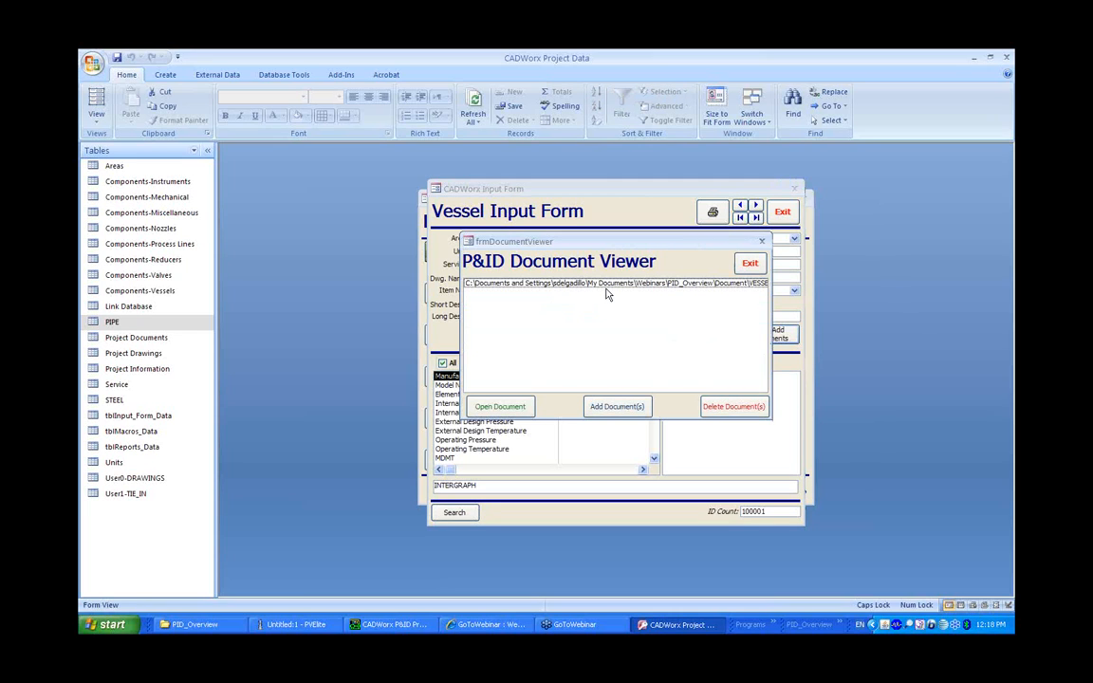
click(749, 263)
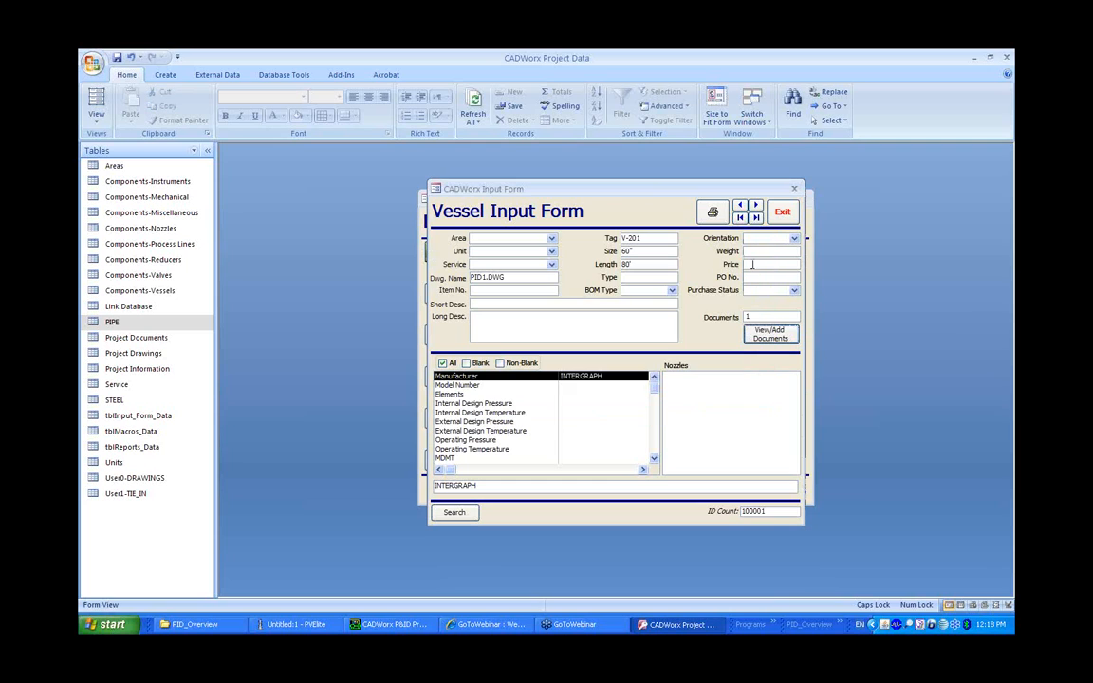
click(781, 212)
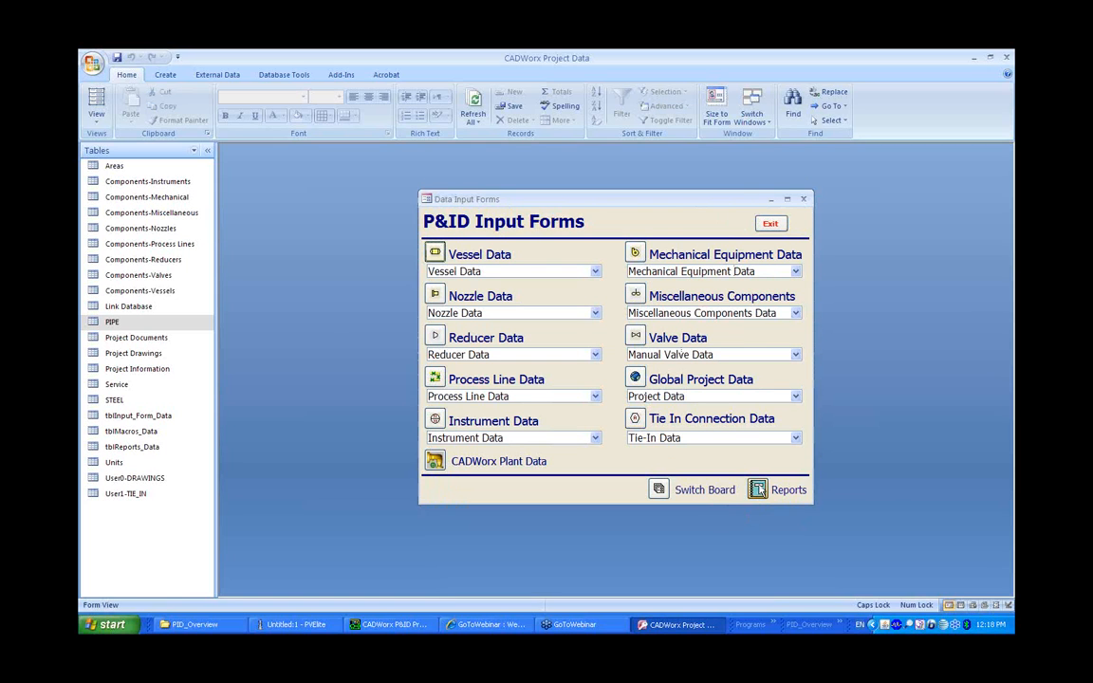
Open the Vessel Report from the reports menu and view it
click(757, 488)
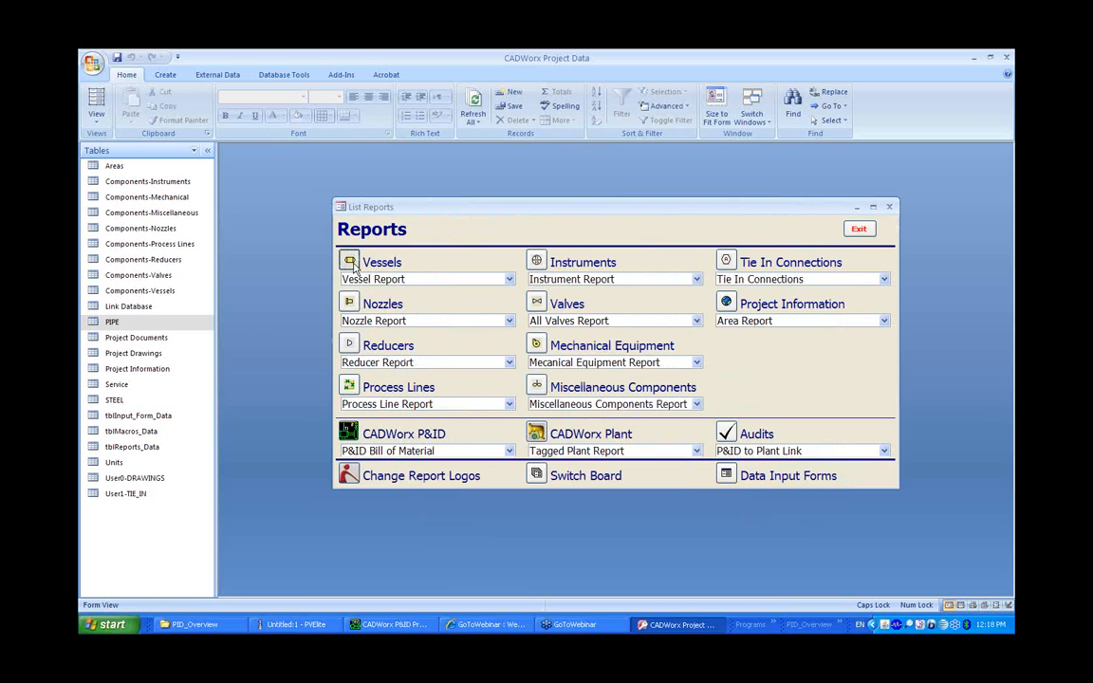
click(349, 262)
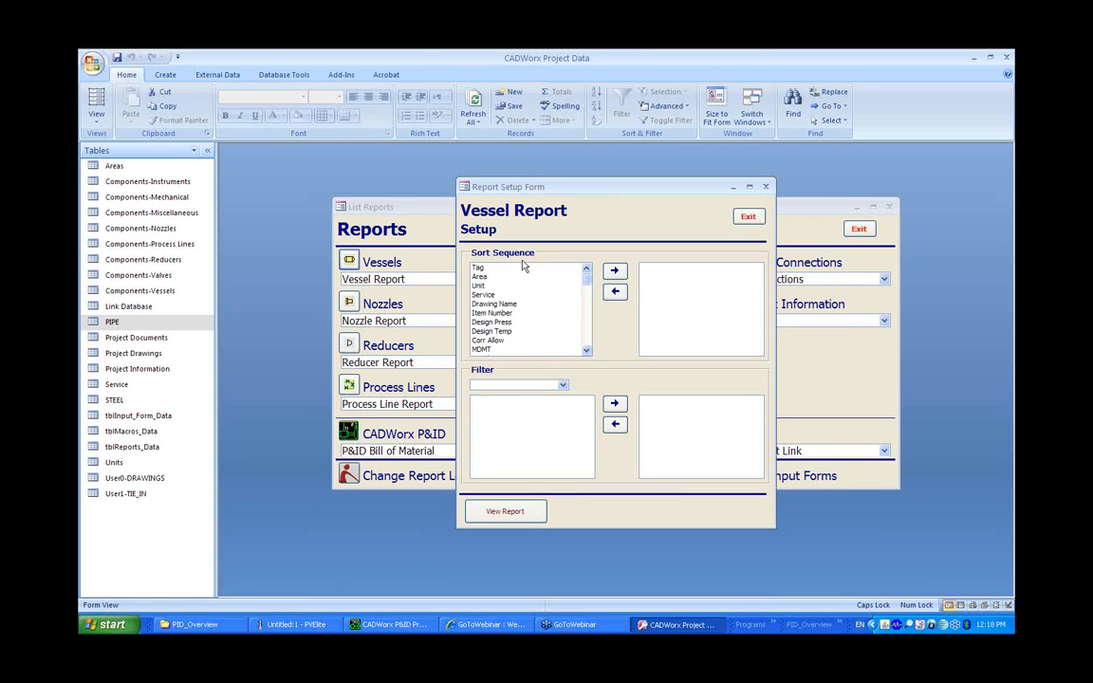
click(503, 511)
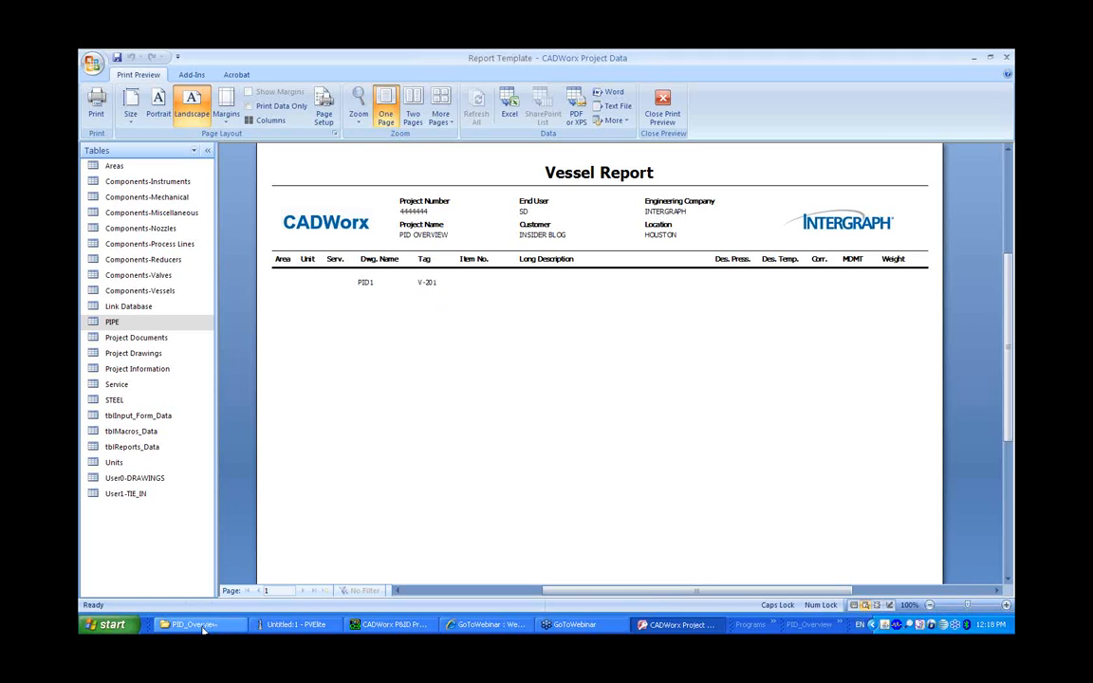
Switch to the PID1 drawing, update the vessel's tag attributes from the project database and reset their attribute layer
click(389, 625)
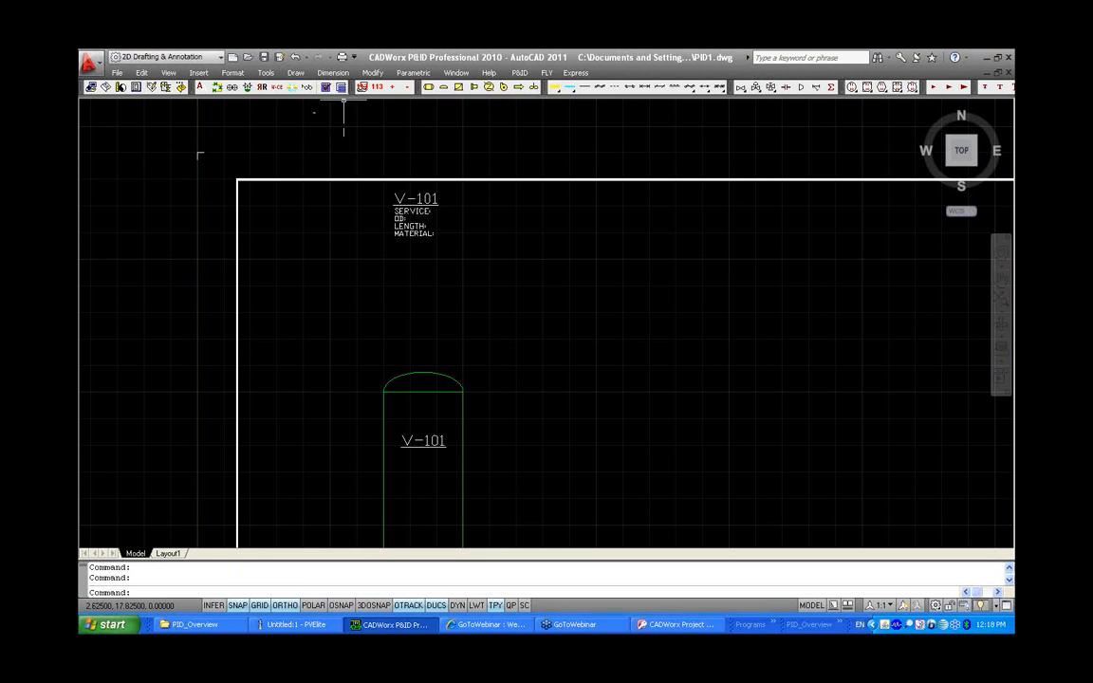
click(306, 86)
click(519, 355)
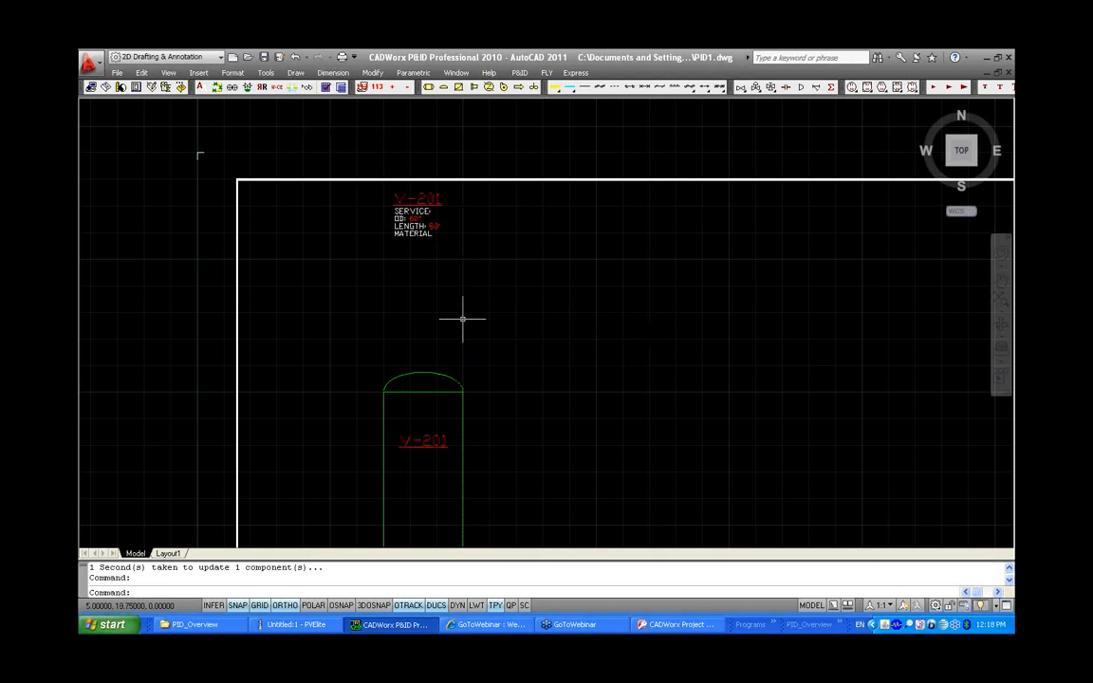
click(203, 89)
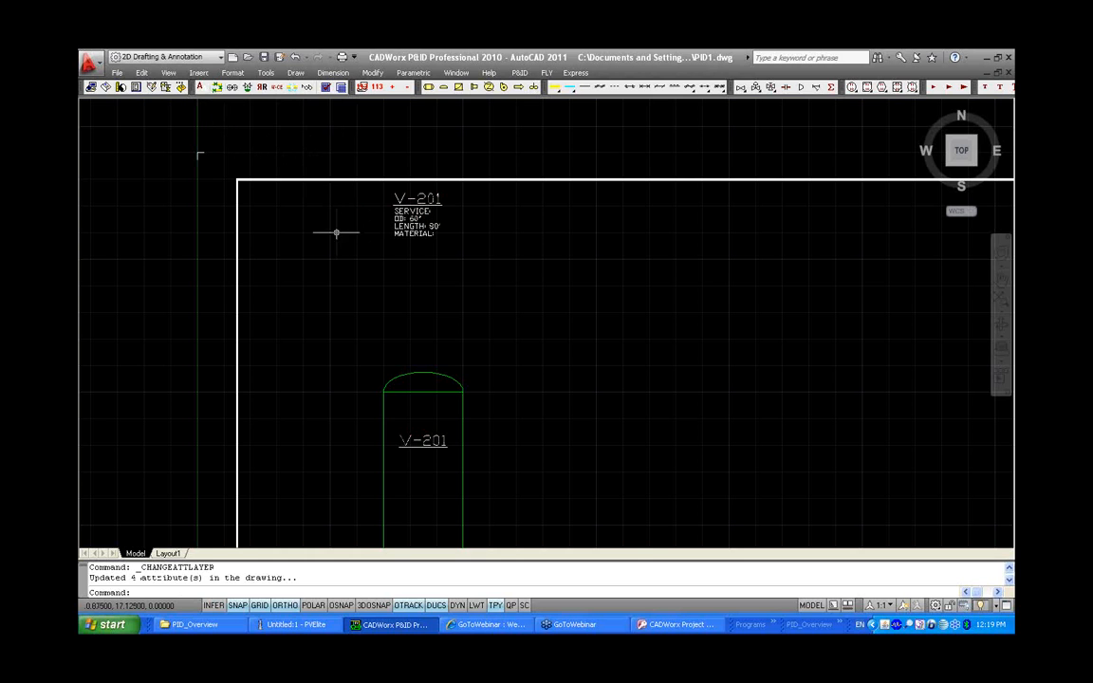
Draw a primary process line from the vessel's left side, running left and then down
middle_drag(515, 400, 529, 362)
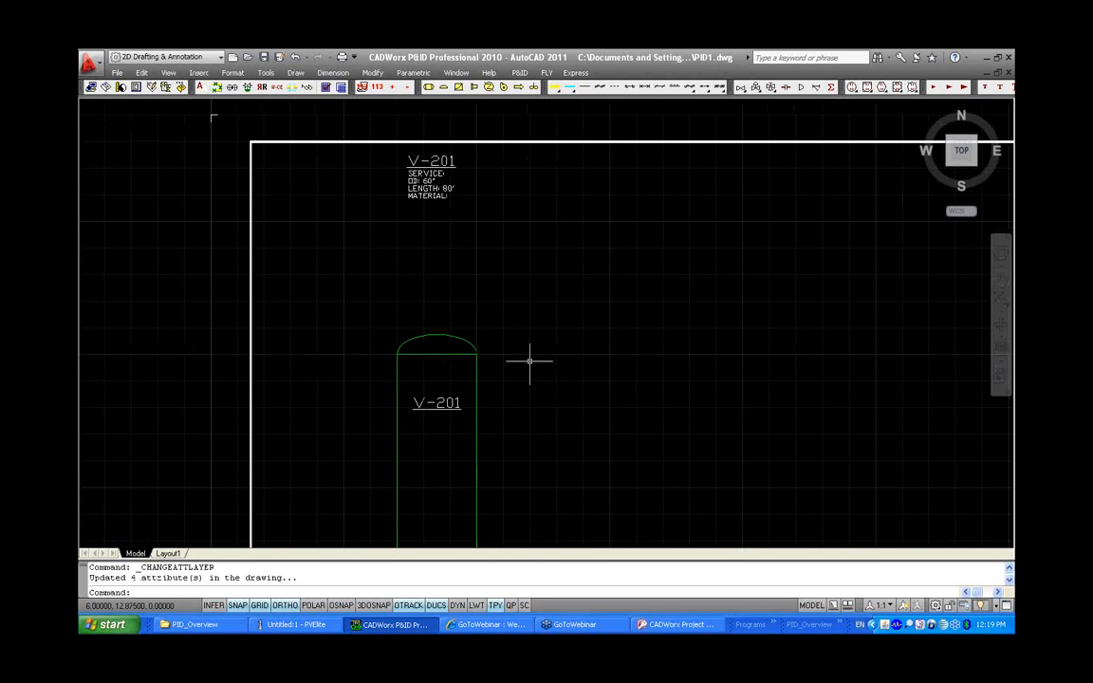
middle_click(529, 364)
middle_click(529, 363)
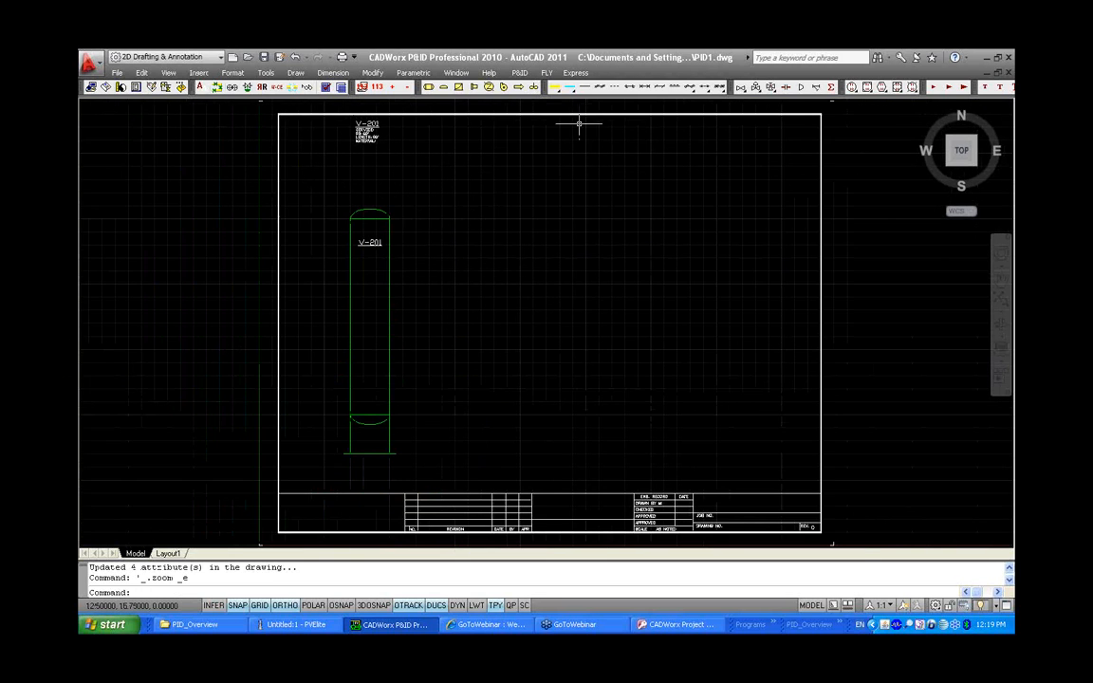
mouse_move(557, 89)
mouse_down()
mouse_move(560, 117)
mouse_move(558, 106)
mouse_up()
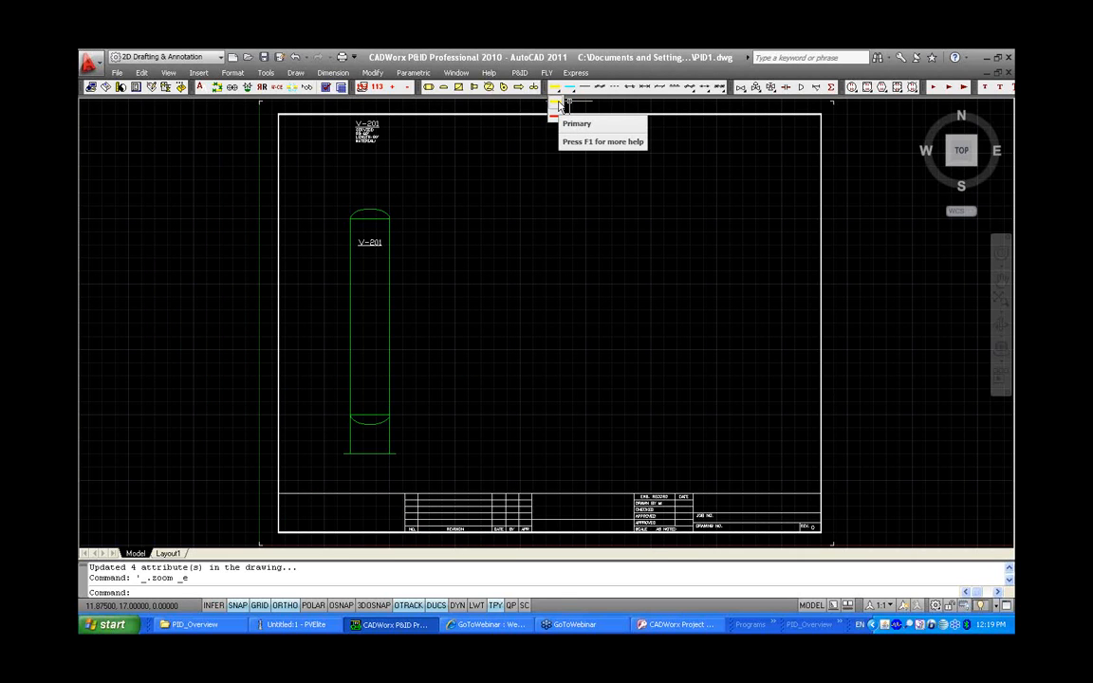
click(560, 104)
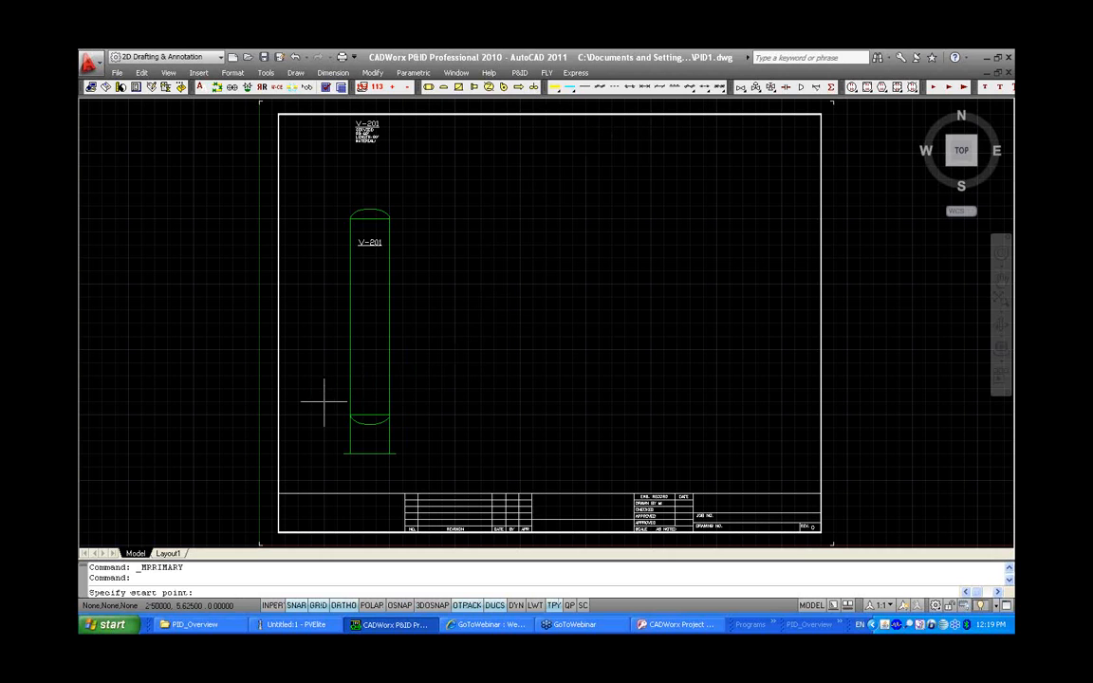
scroll(323, 402, up, 5)
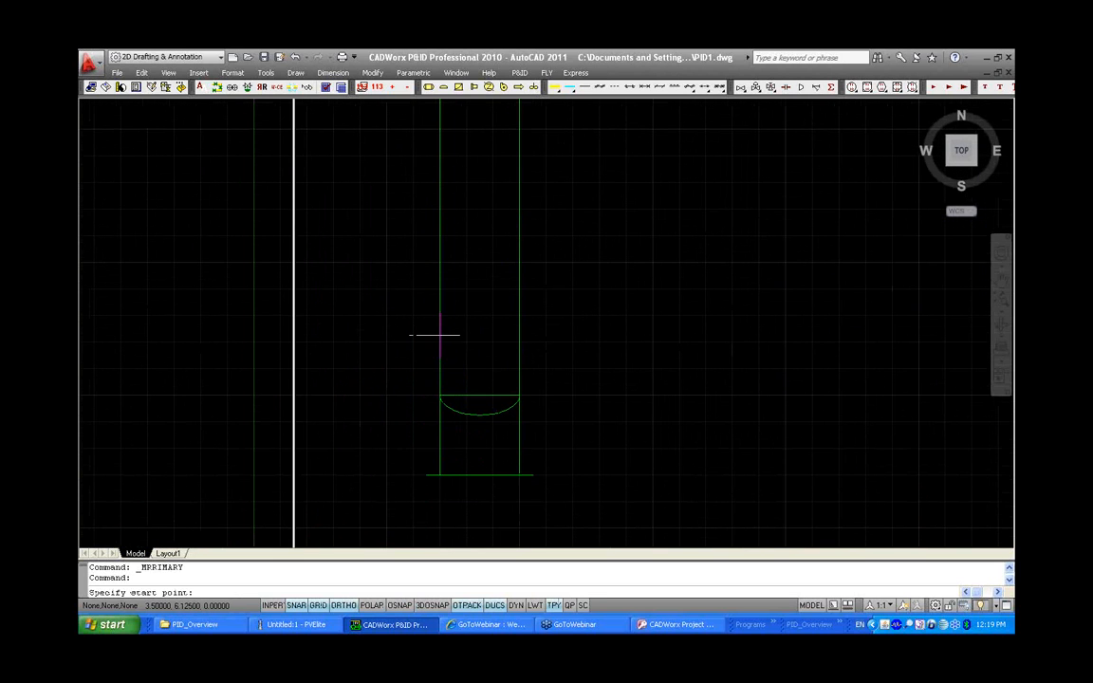
click(439, 341)
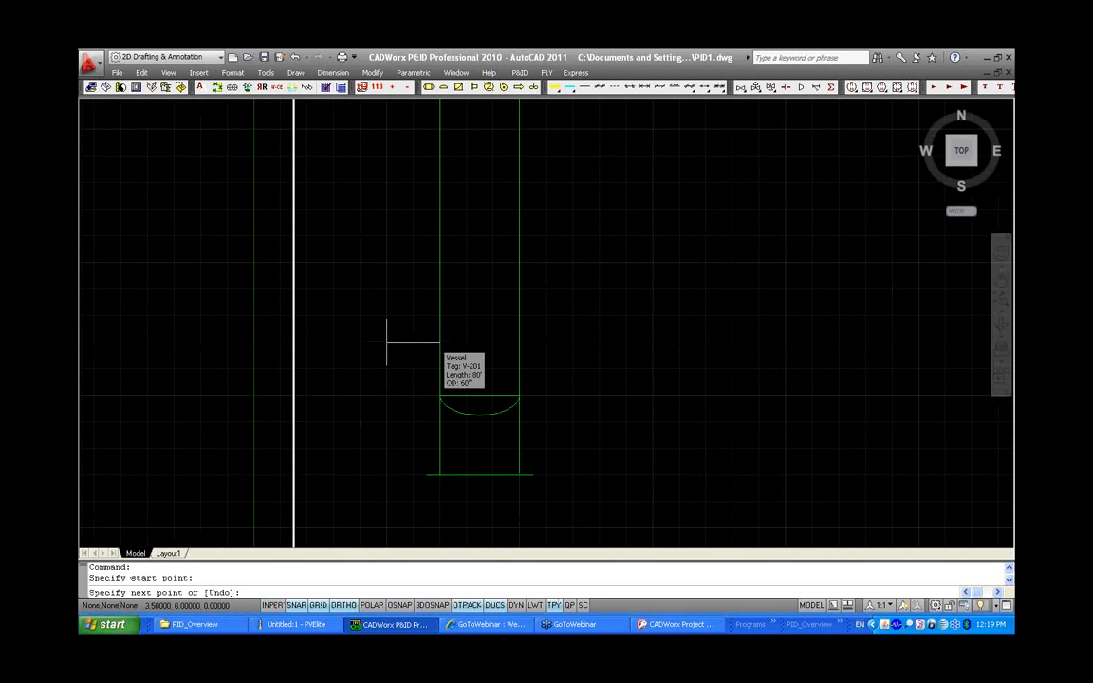
click(334, 340)
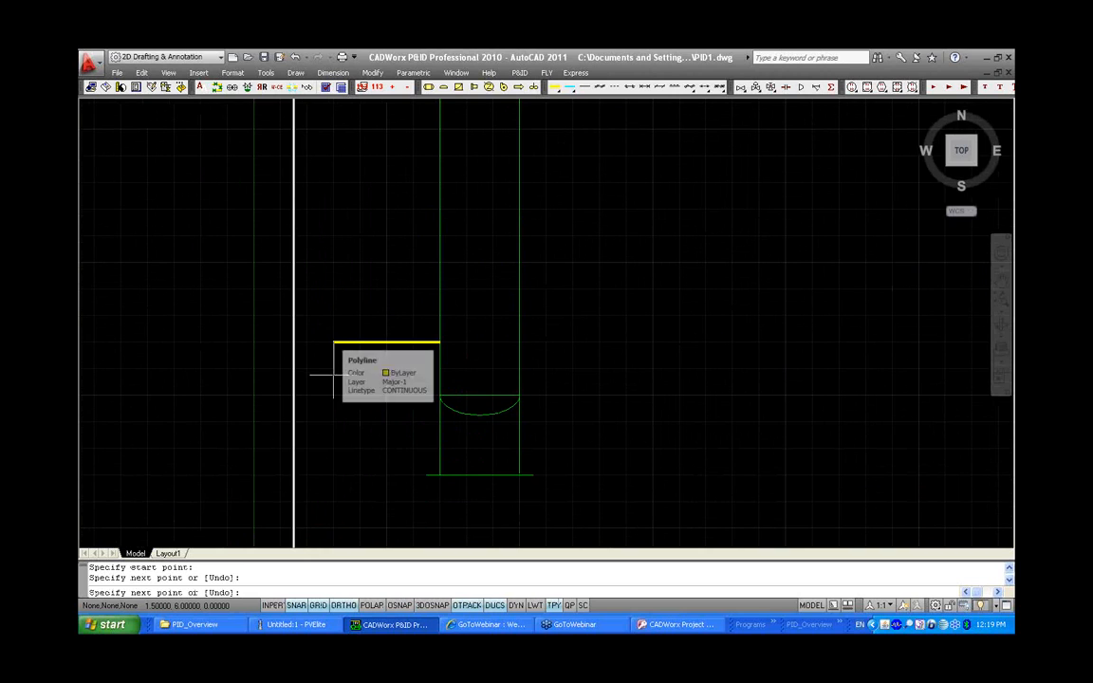
click(334, 475)
right_click(368, 439)
click(391, 442)
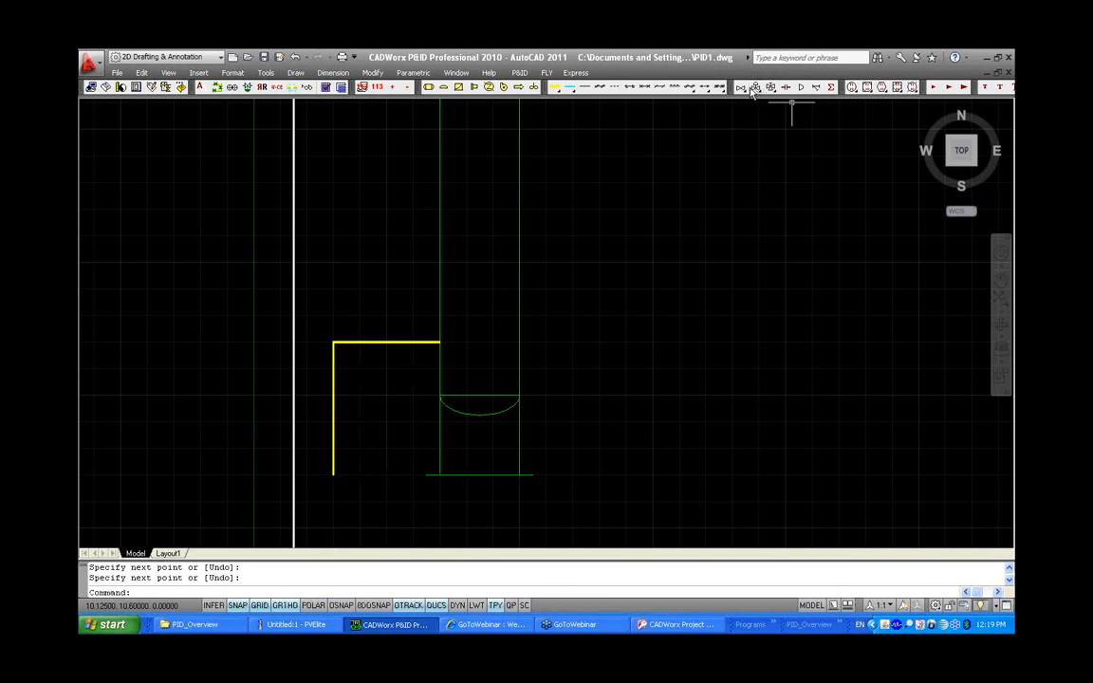
Insert a Gate regular valve on the horizontal segment of the primary line near the vessel
click(675, 87)
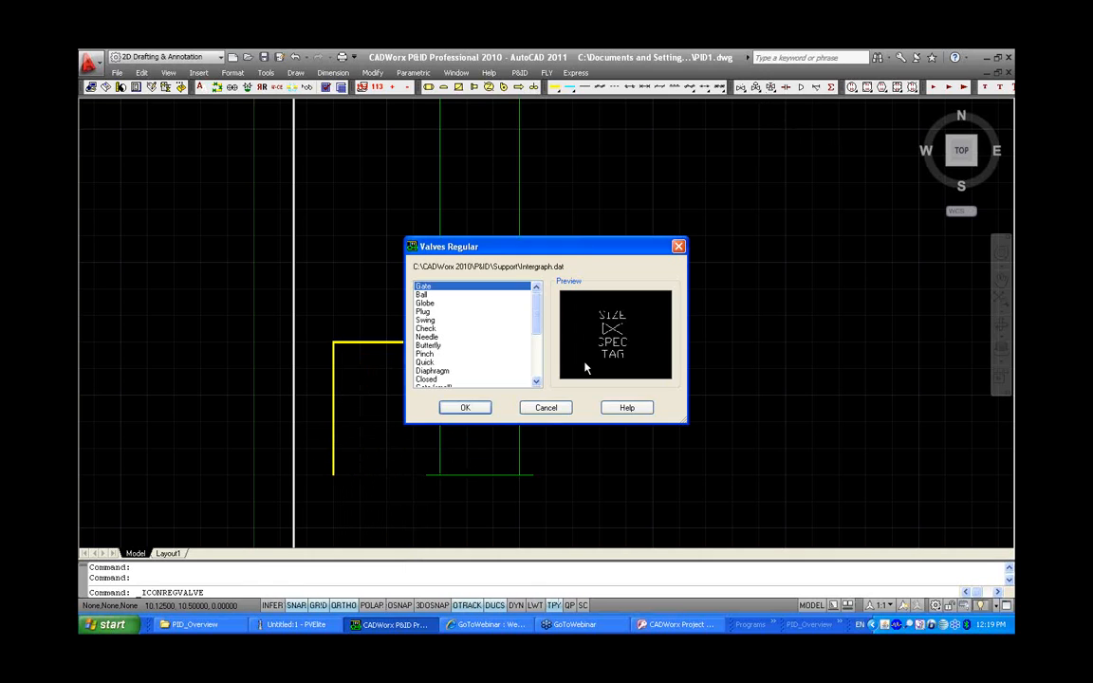
click(461, 295)
click(458, 303)
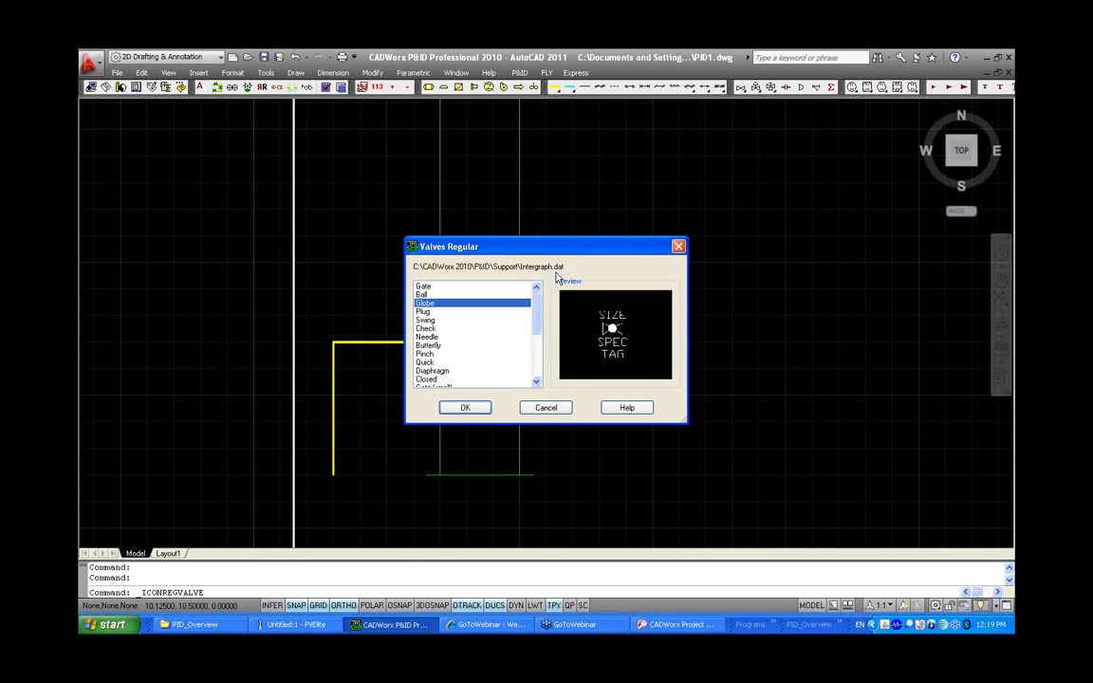
click(460, 287)
click(459, 295)
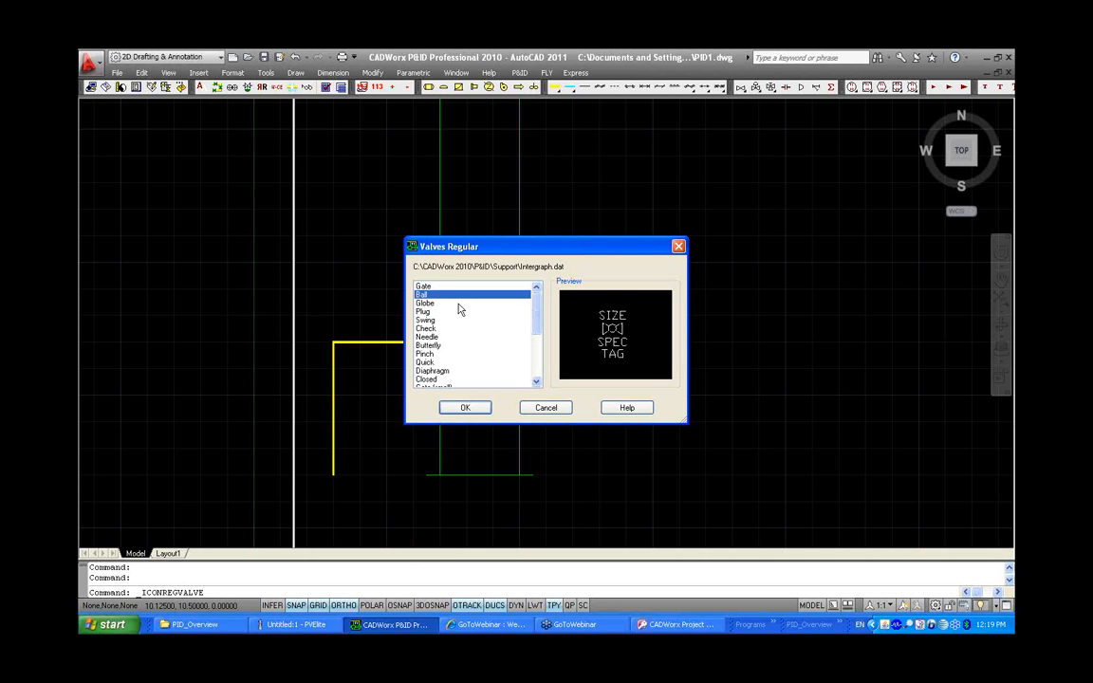
click(458, 304)
click(456, 287)
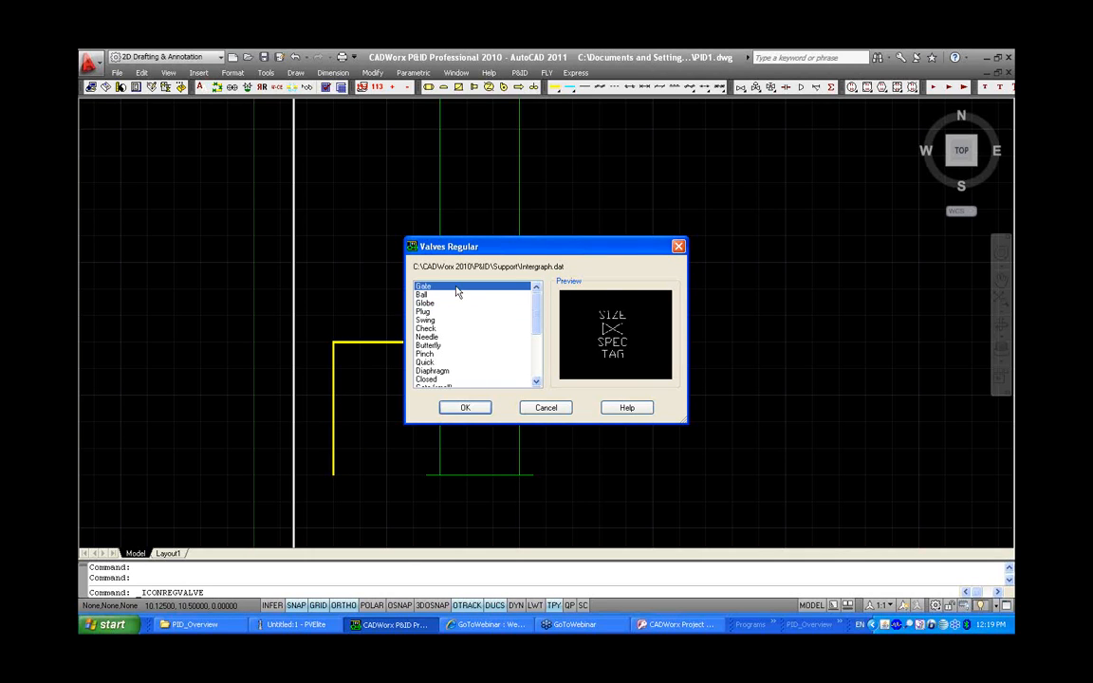
click(465, 408)
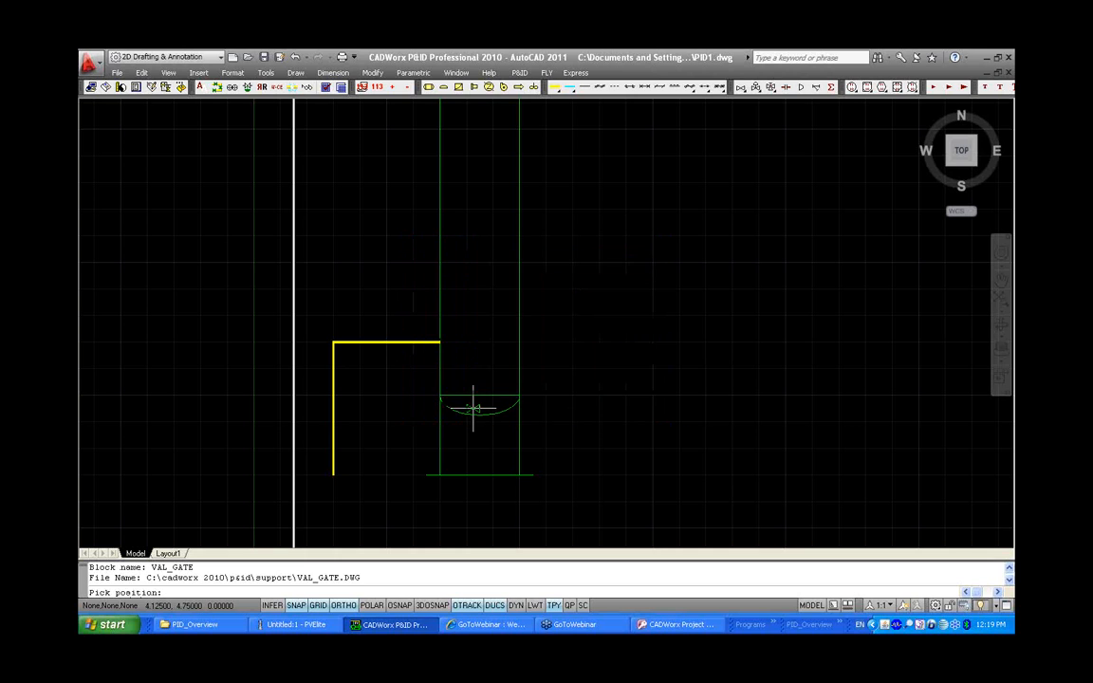
click(413, 341)
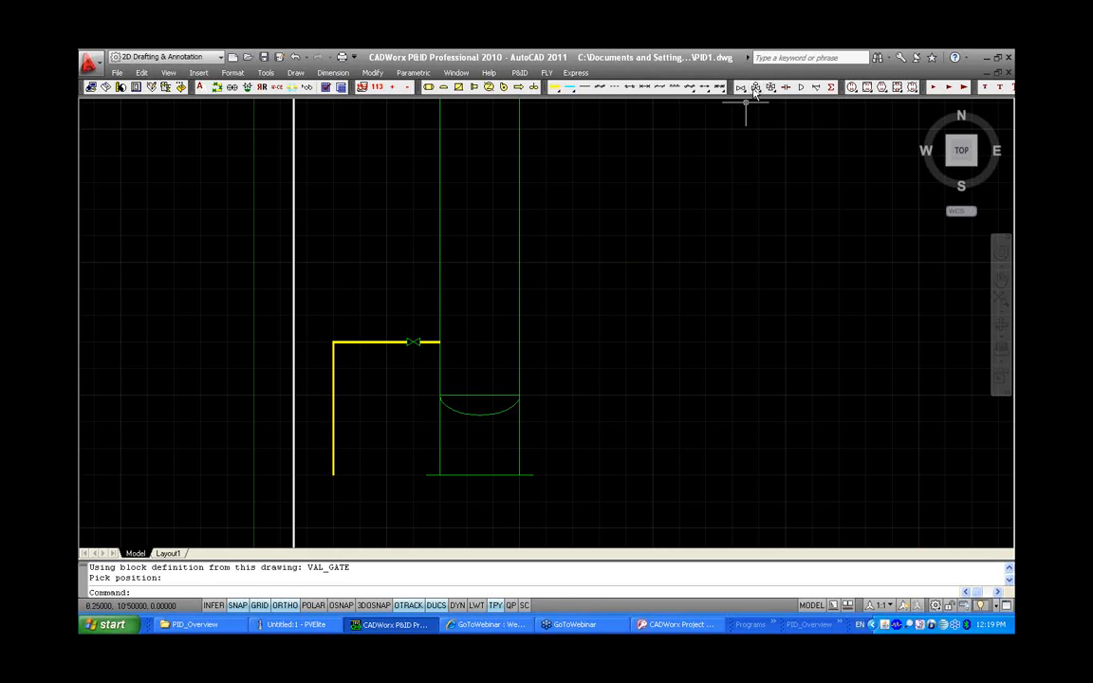
Insert a Control - Gate Diaphragm valve on the horizontal line segment near the corner
click(680, 86)
click(468, 295)
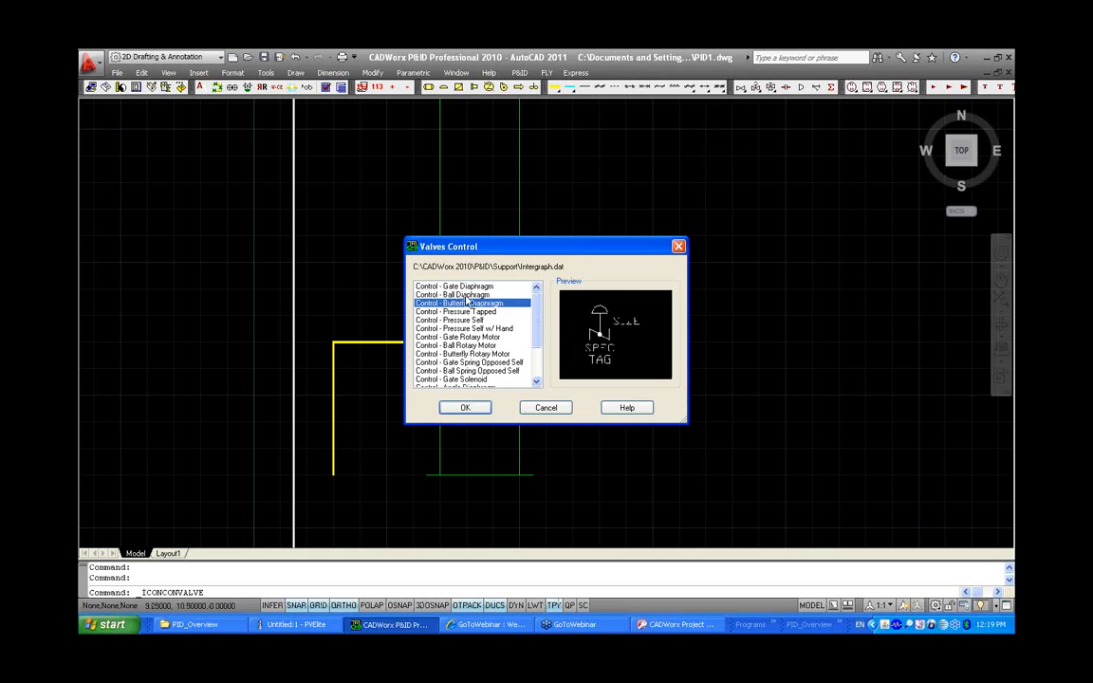
click(453, 286)
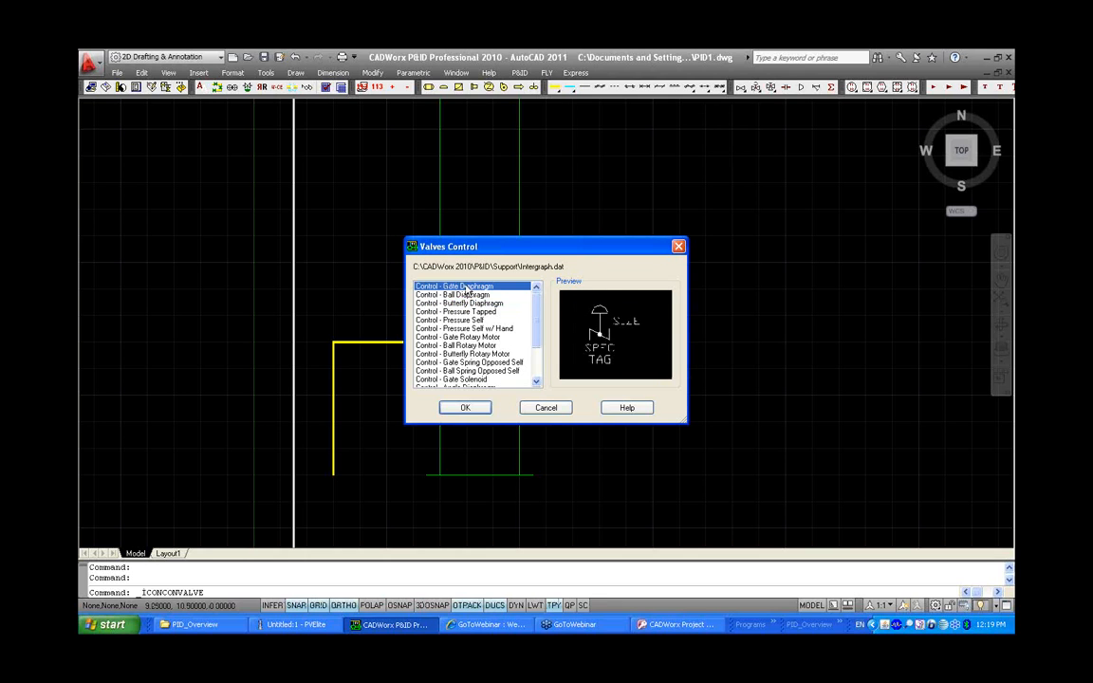
click(464, 408)
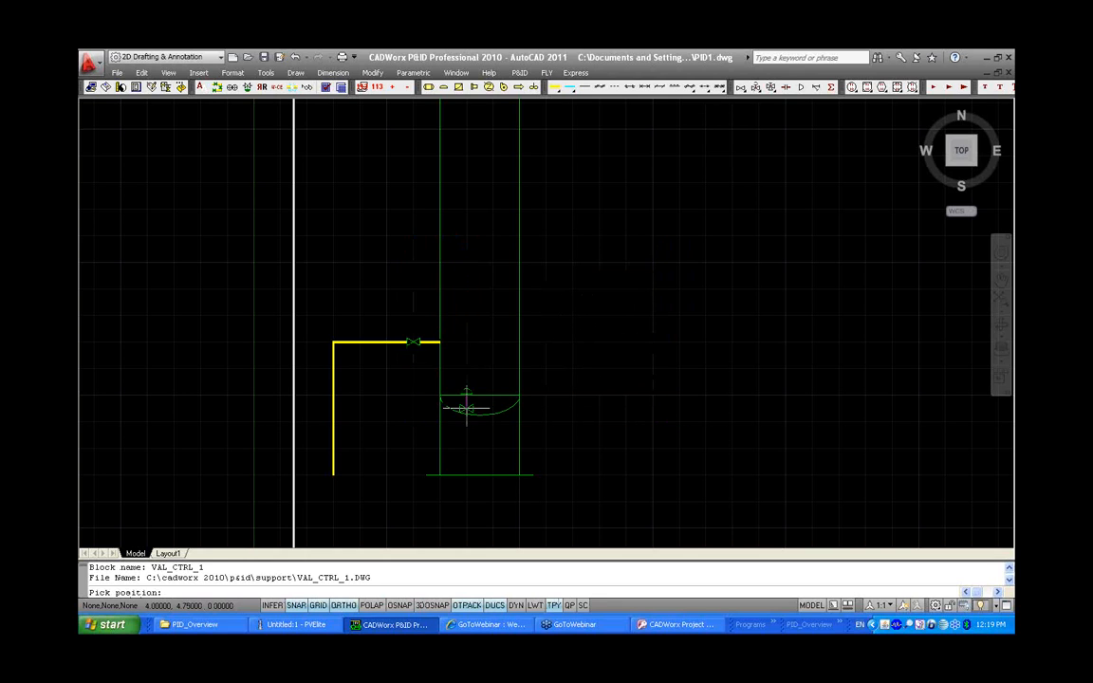
click(360, 342)
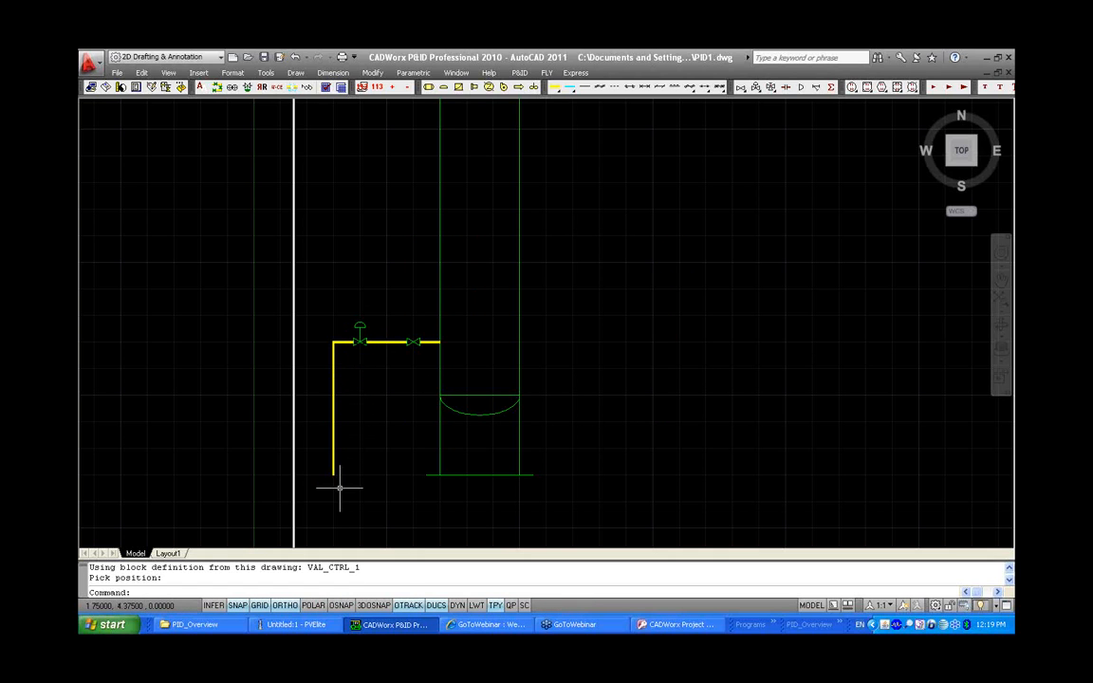
Delete the control valve and undo the deletion
click(359, 335)
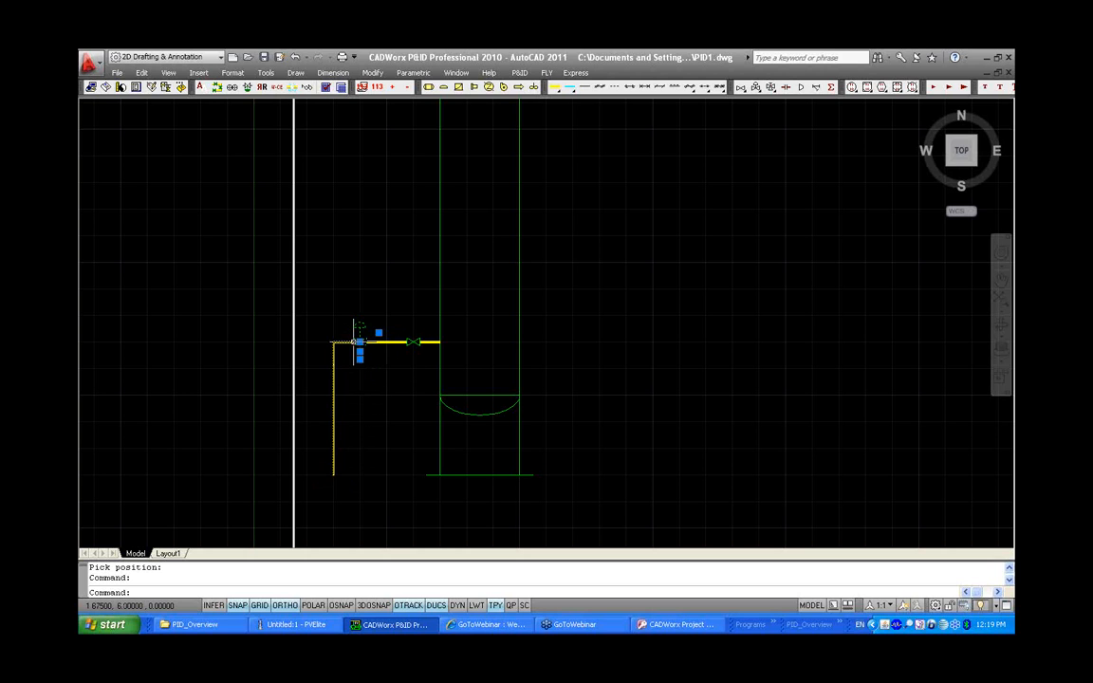
key(Delete)
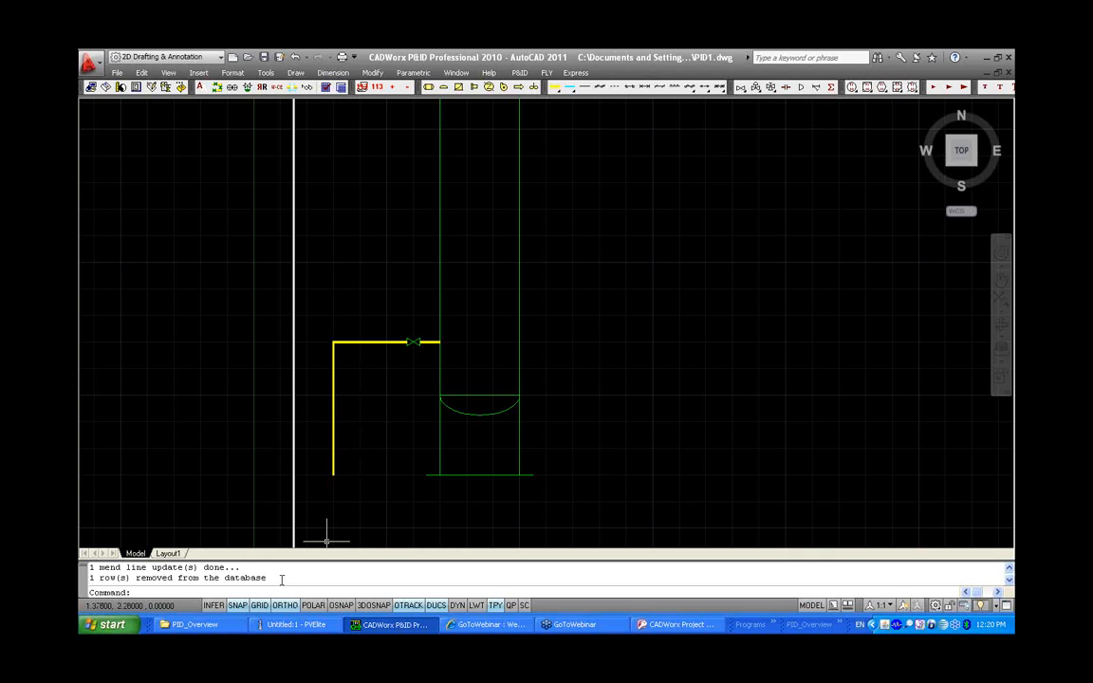
drag(282, 580, 176, 591)
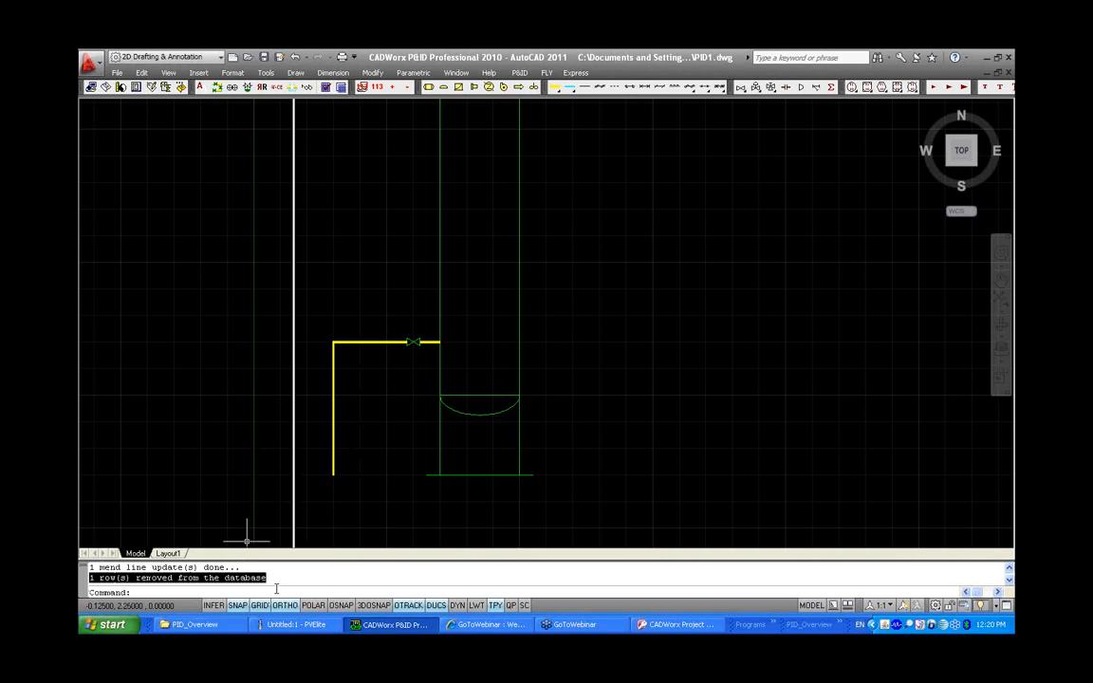
key(ctrl+z)
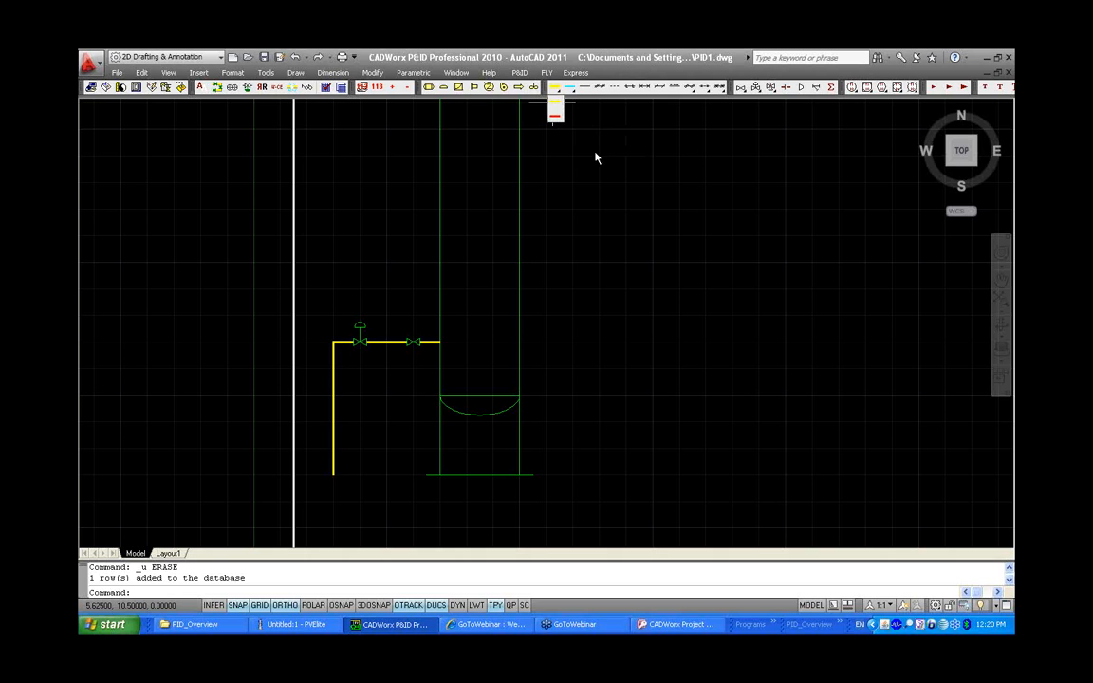
Use Process Assign to change the selected process line to the Major process type
click(526, 74)
mouse_move(531, 140)
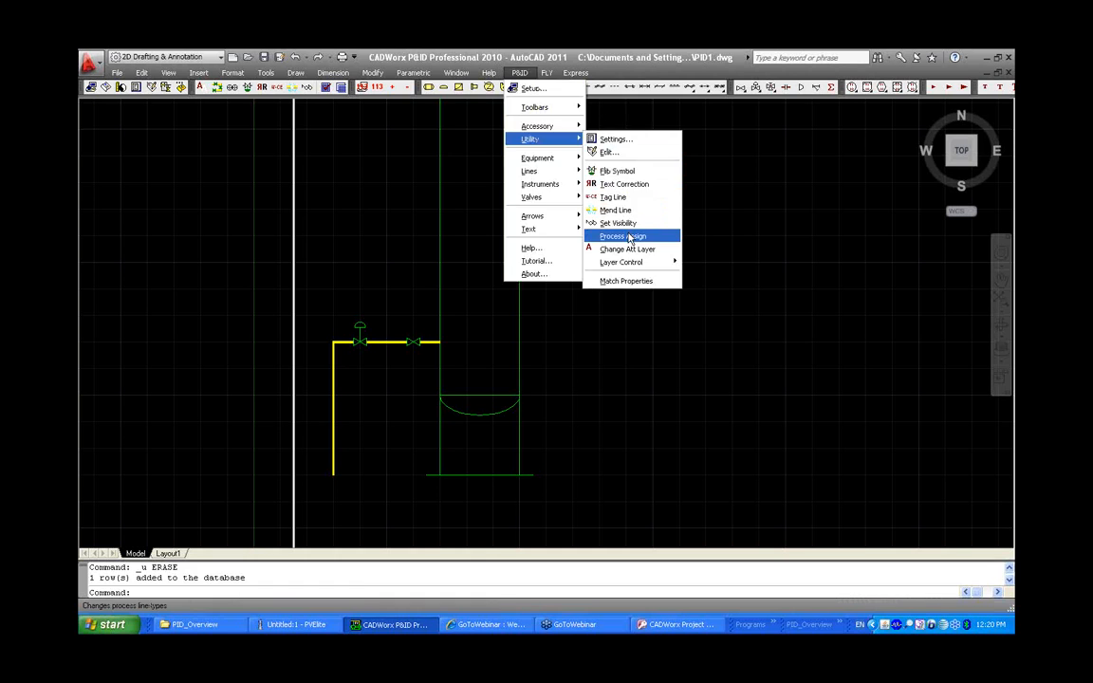
click(629, 237)
click(453, 375)
click(324, 301)
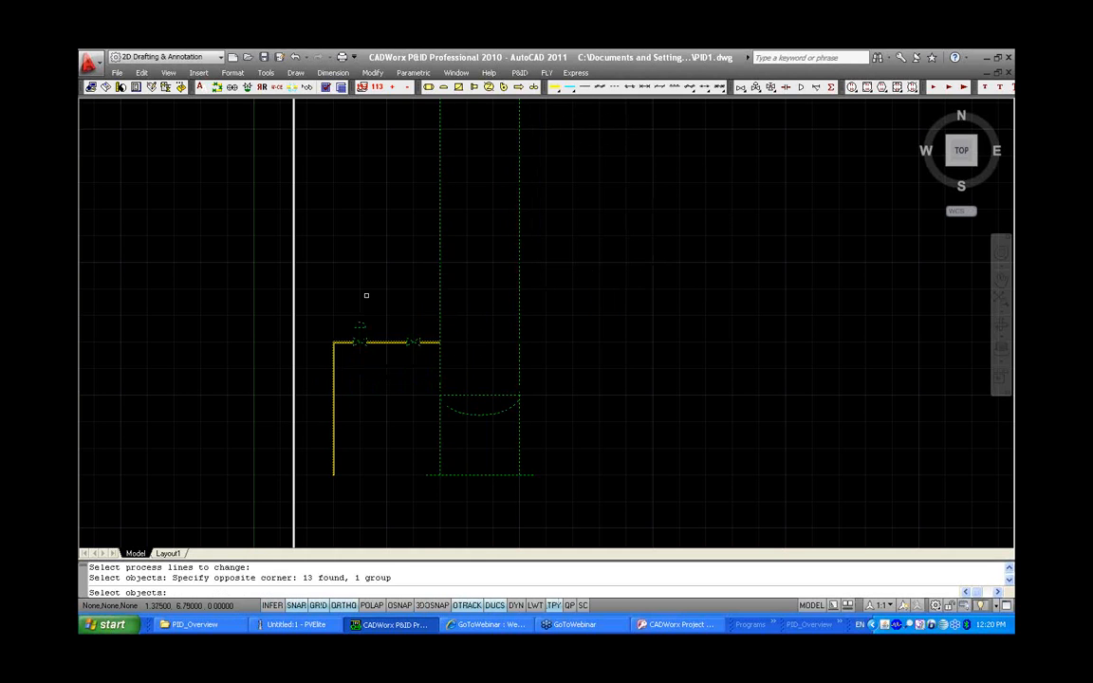
key(Return)
right_click(379, 241)
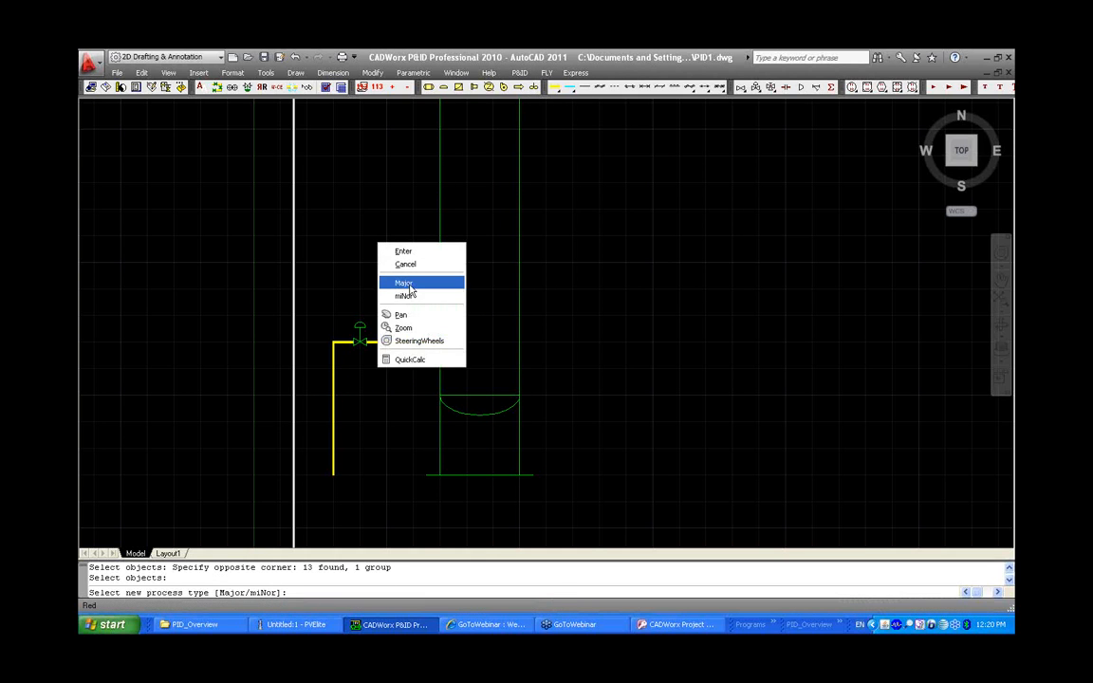
click(399, 280)
right_click(400, 245)
click(437, 309)
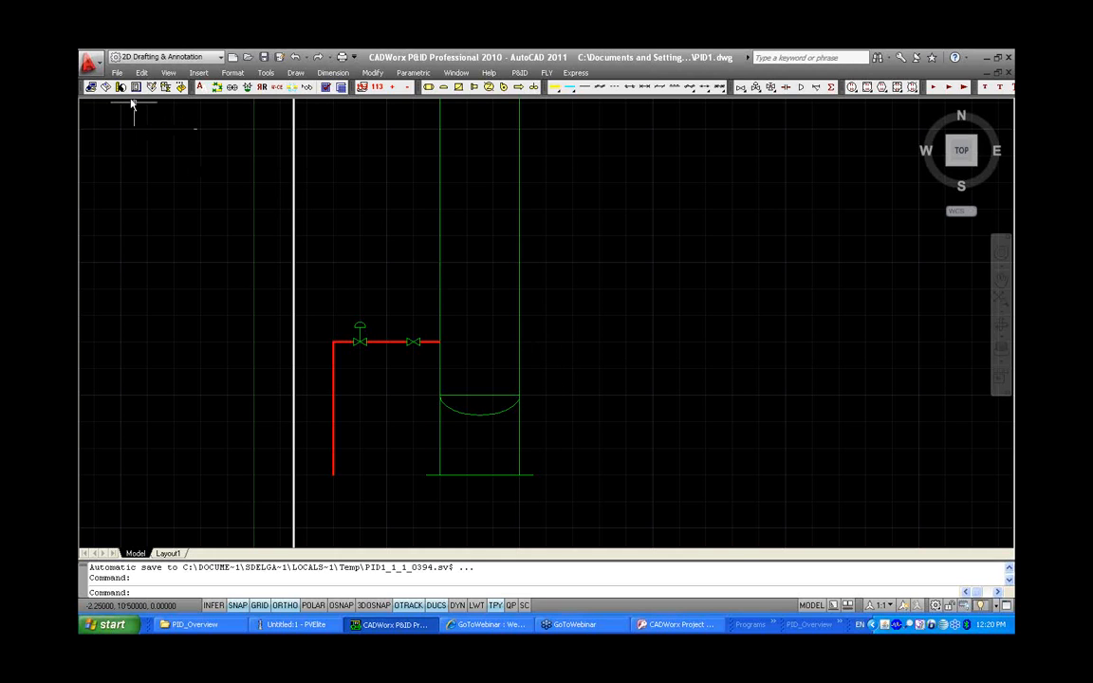
Set the current specification to 150.spc and the current size to 2"
click(91, 86)
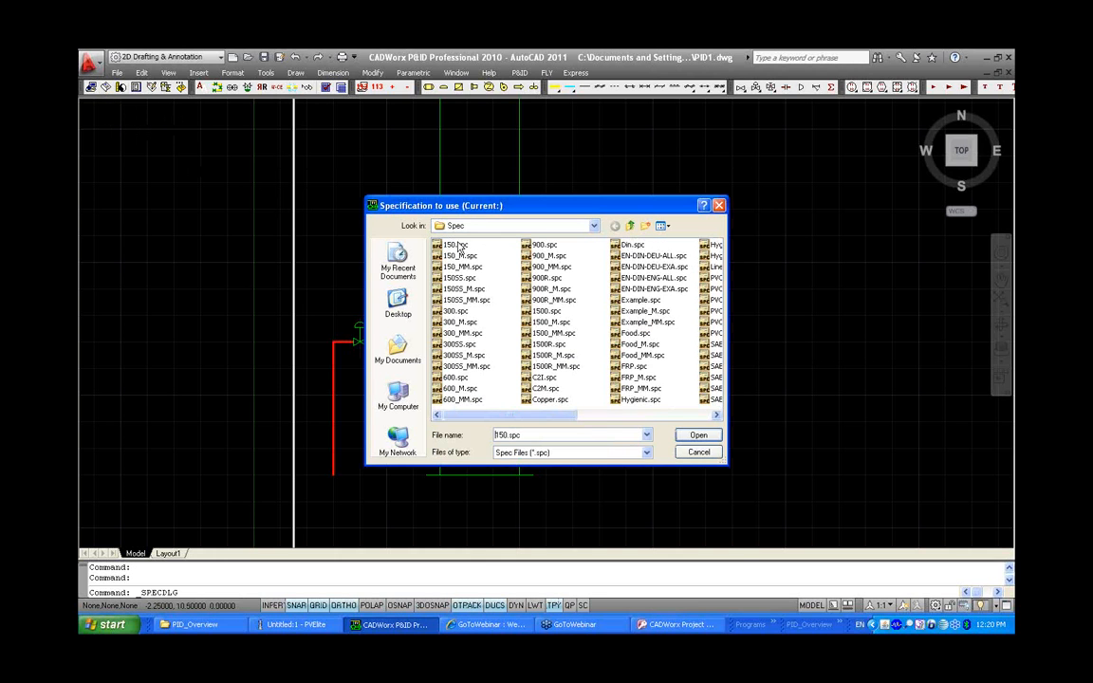
click(695, 436)
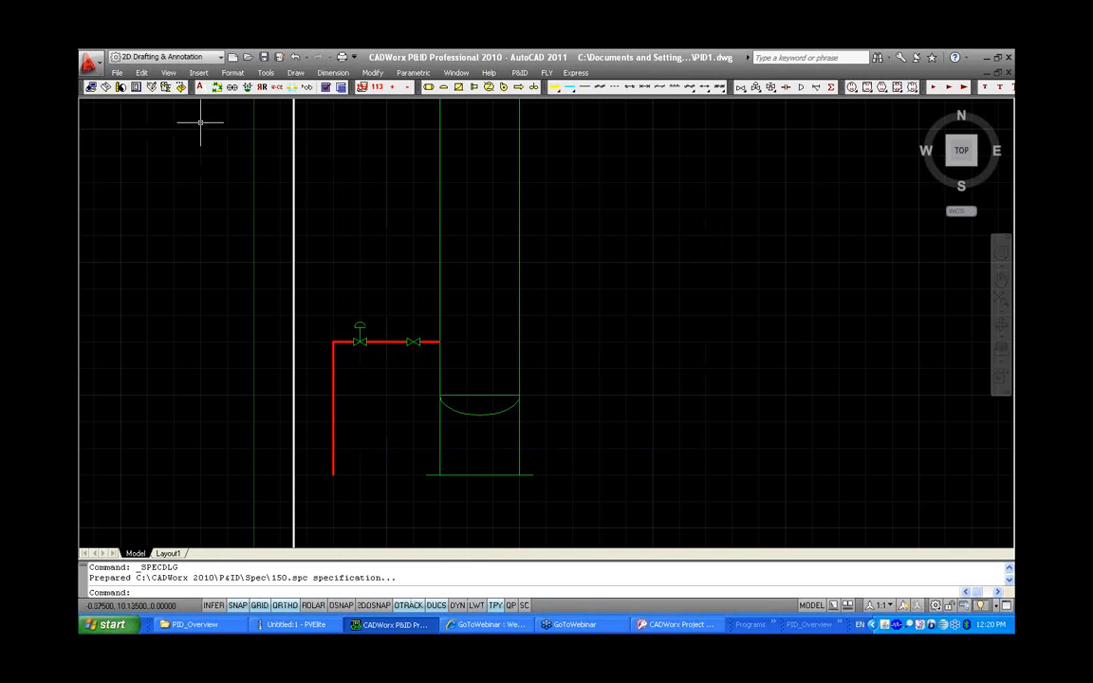
click(105, 86)
click(494, 303)
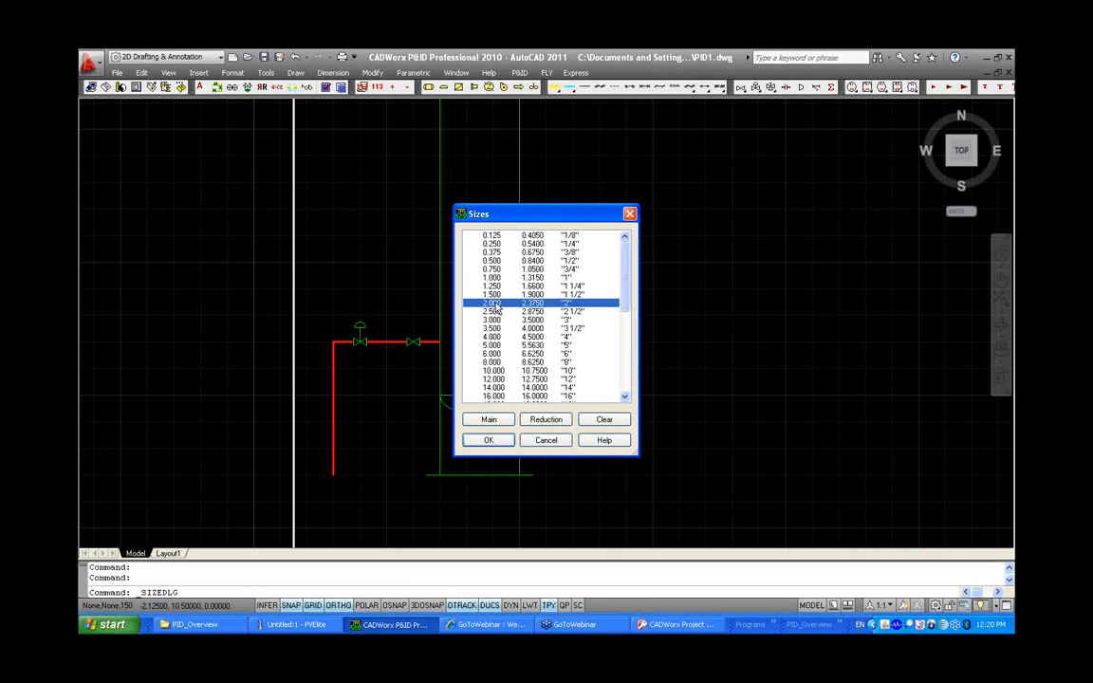
click(488, 441)
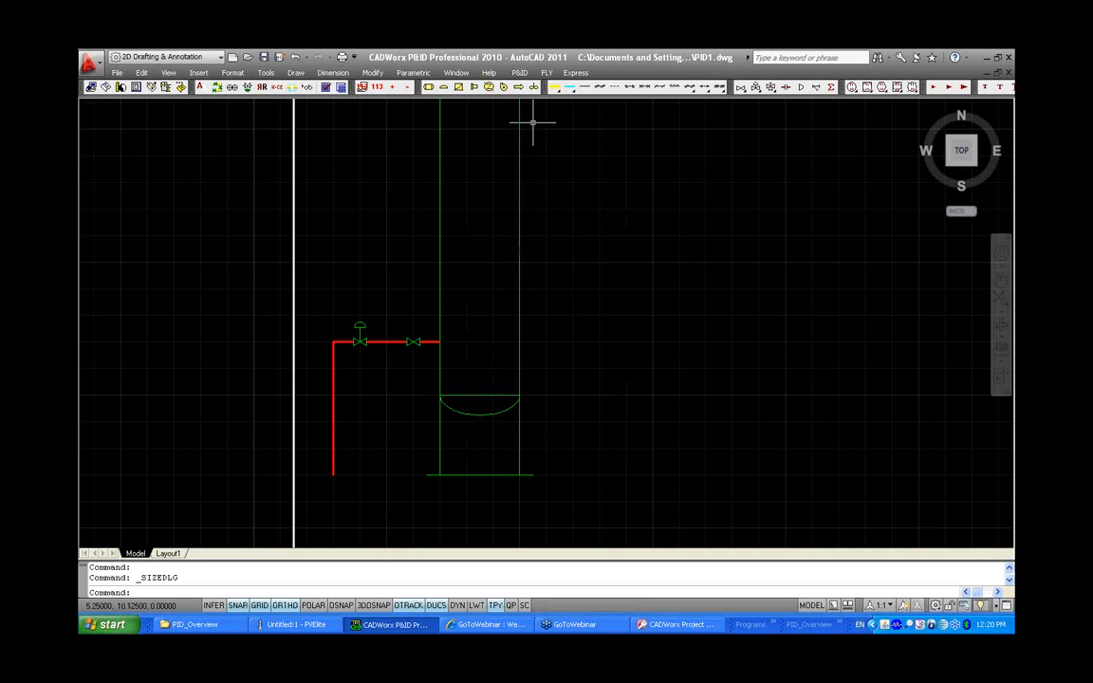
Use Specification Assign to apply the 150 specification to both valves on the horizontal line
click(519, 73)
mouse_move(546, 126)
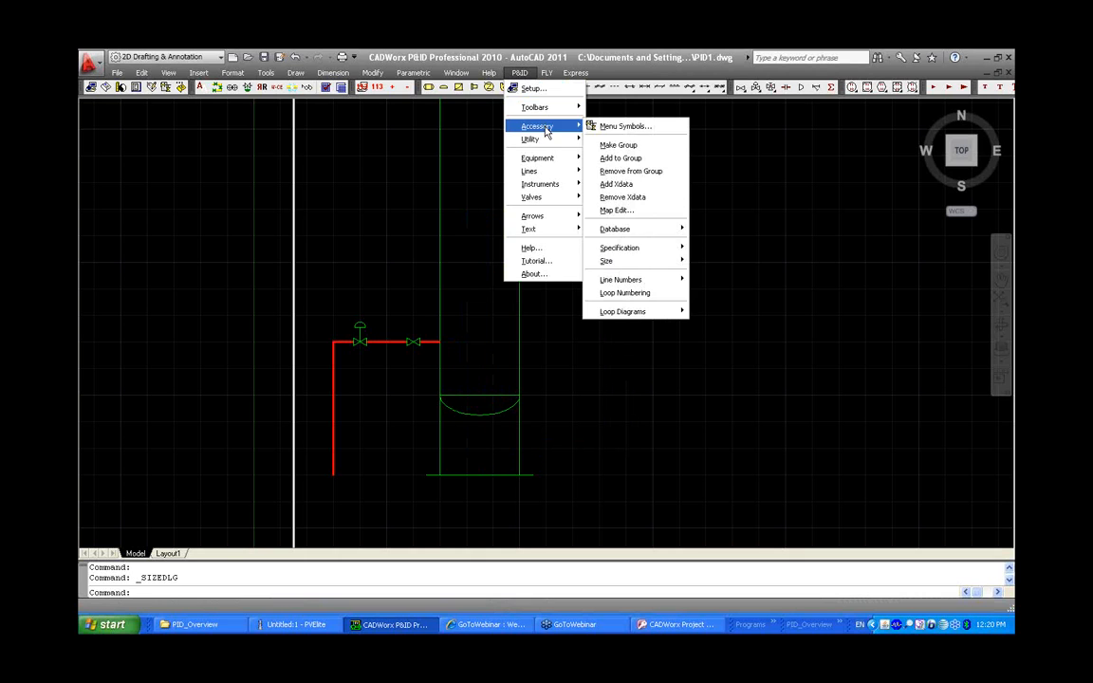
mouse_move(663, 246)
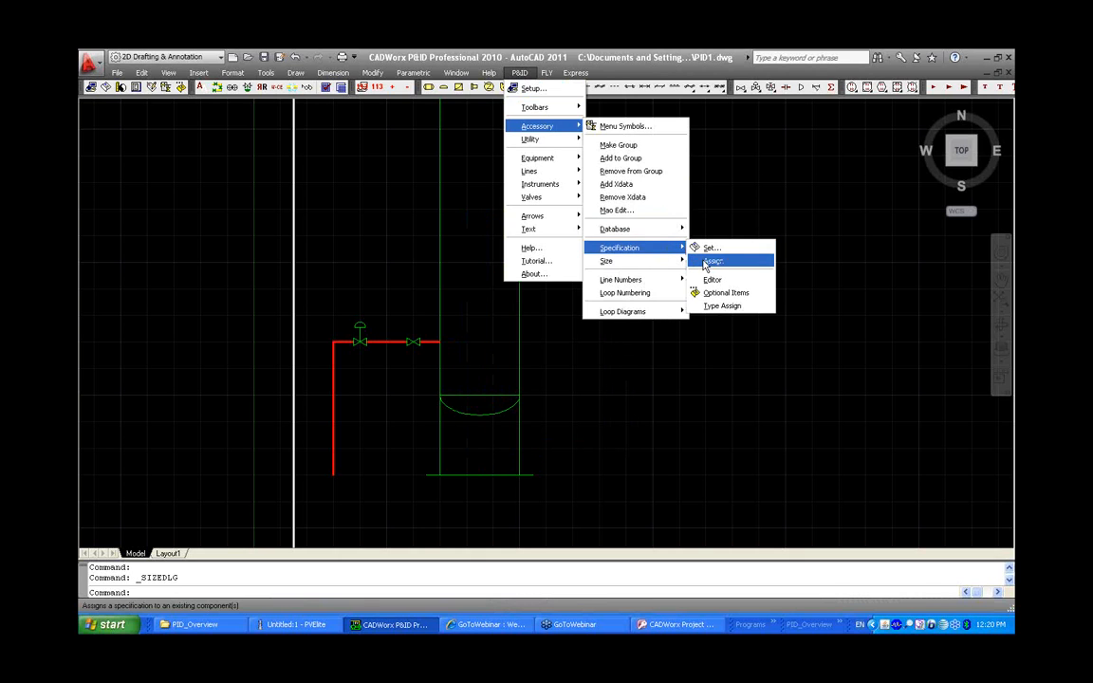
click(711, 261)
click(449, 372)
click(313, 305)
key(Return)
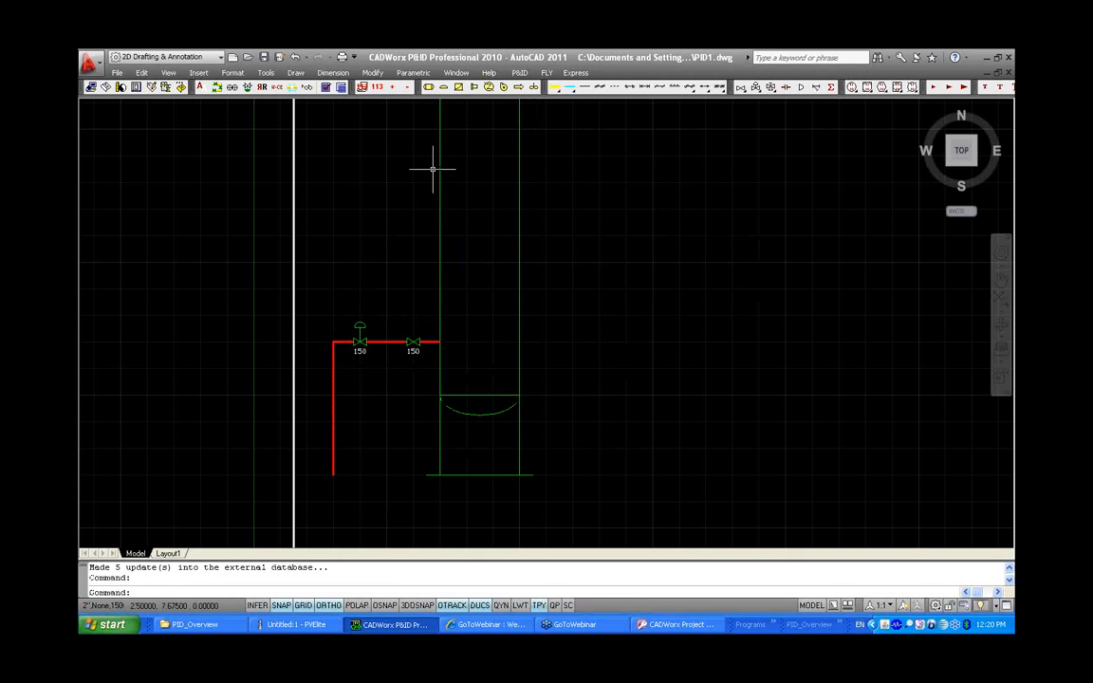
Use Size Main Assign to apply the 2" size to both valves on the horizontal line
click(520, 73)
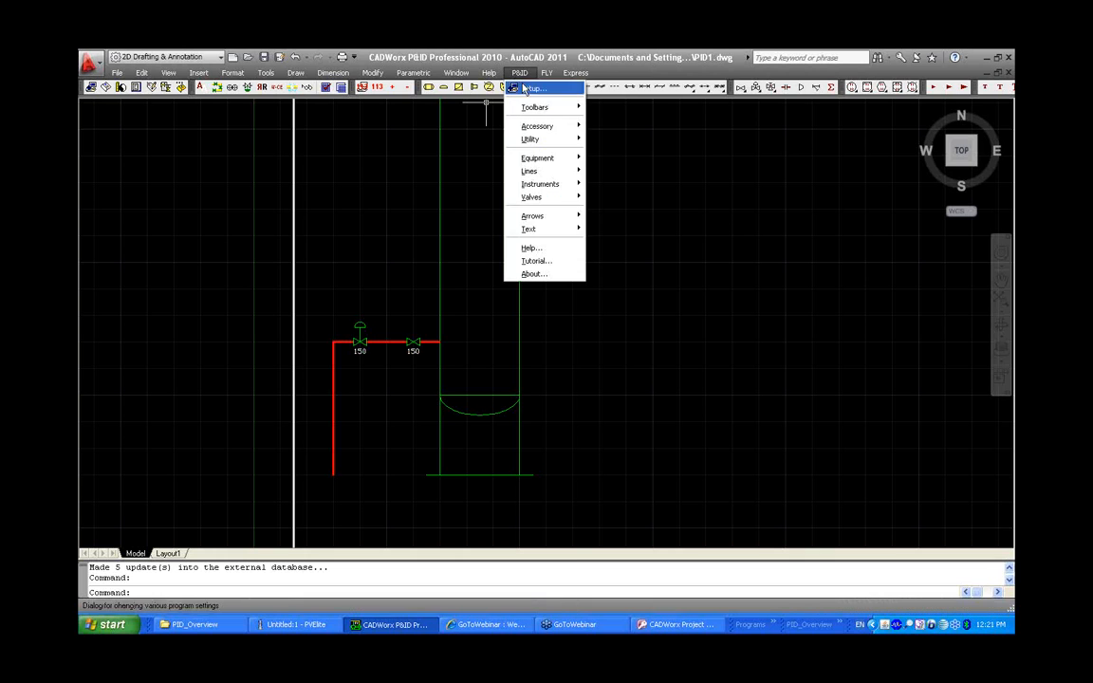
mouse_move(537, 126)
mouse_move(606, 261)
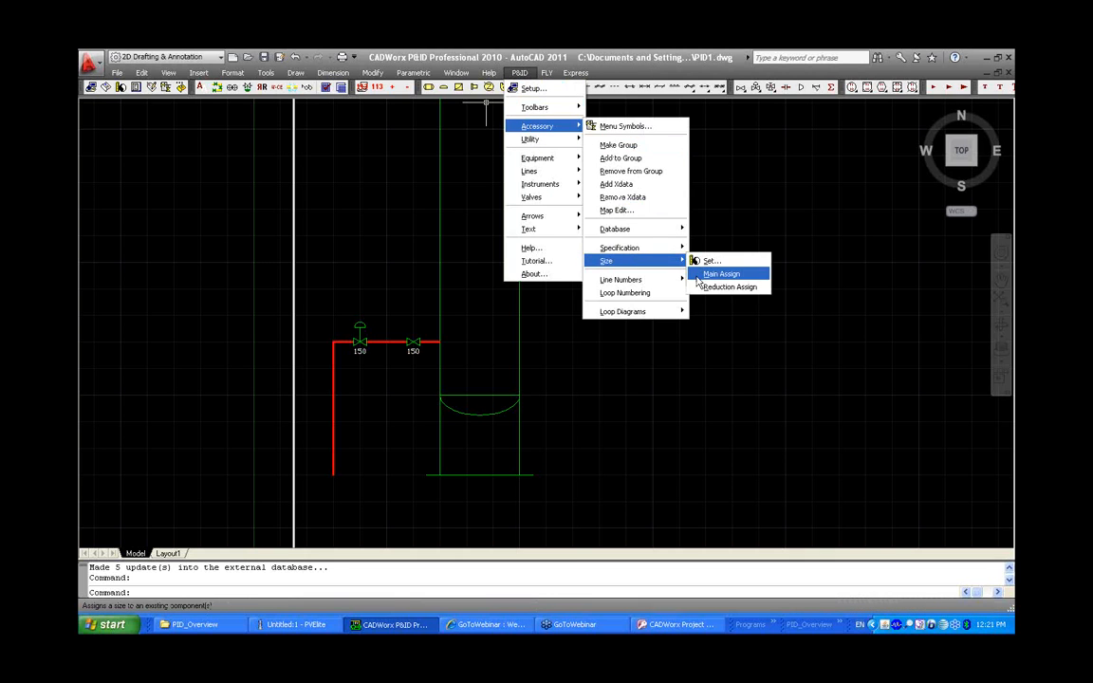
click(721, 275)
click(408, 342)
click(304, 265)
key(Return)
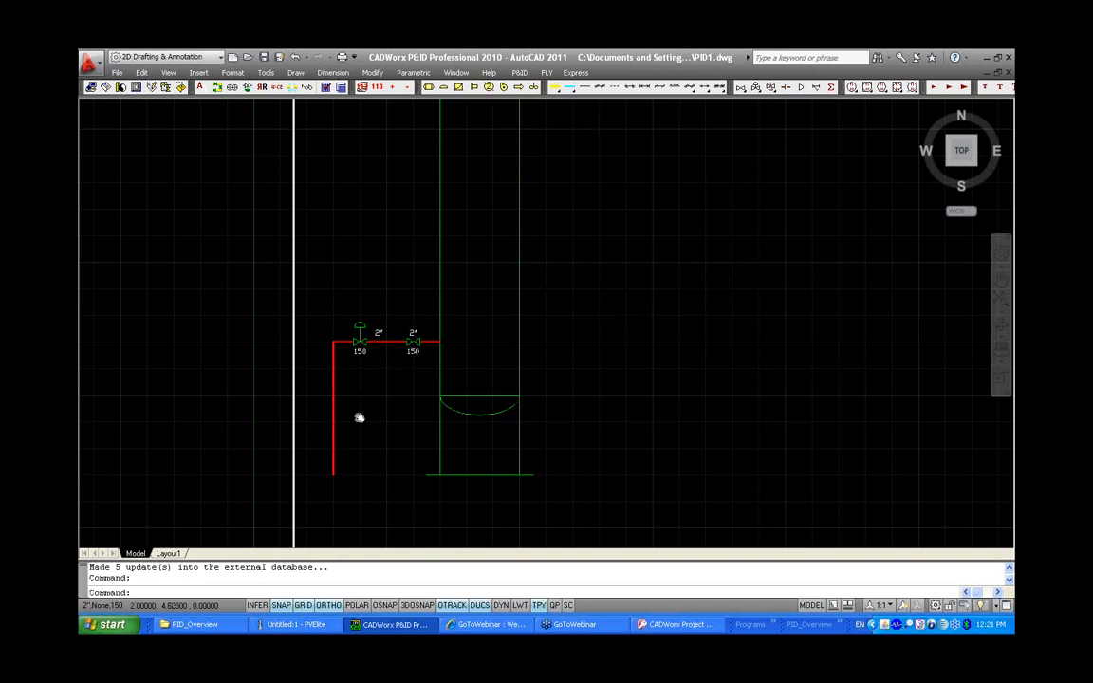
Set the vertical process line's tag to 2"-DO-1000-150 in its component properties
middle_drag(360, 417, 464, 403)
scroll(464, 403, up, 2)
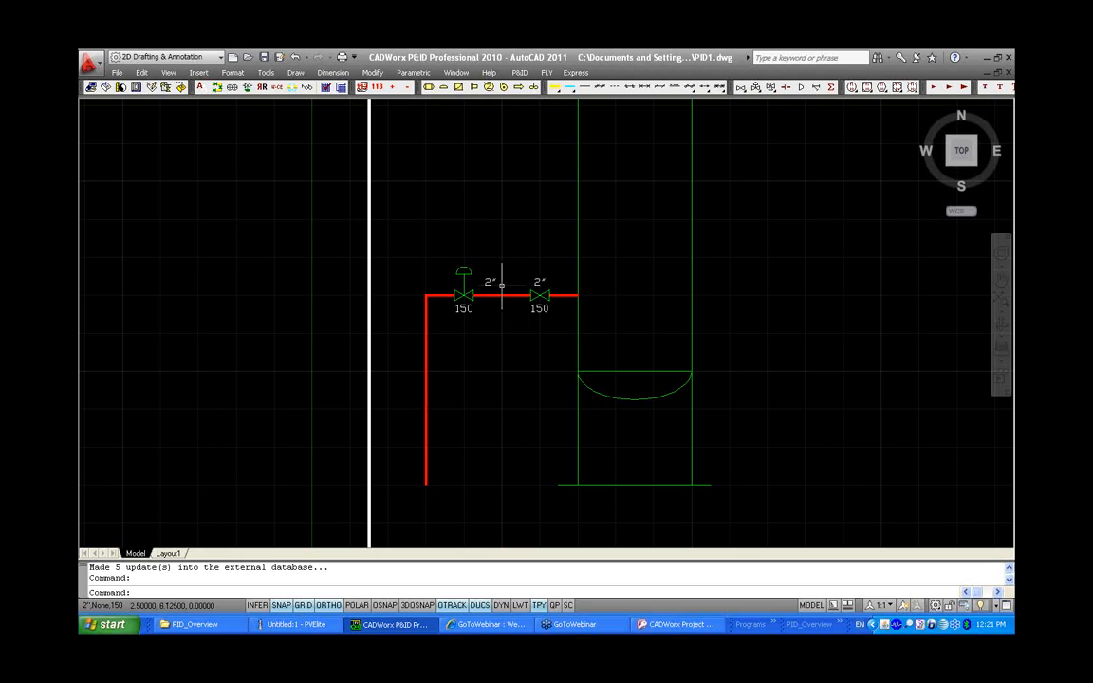
double_click(425, 360)
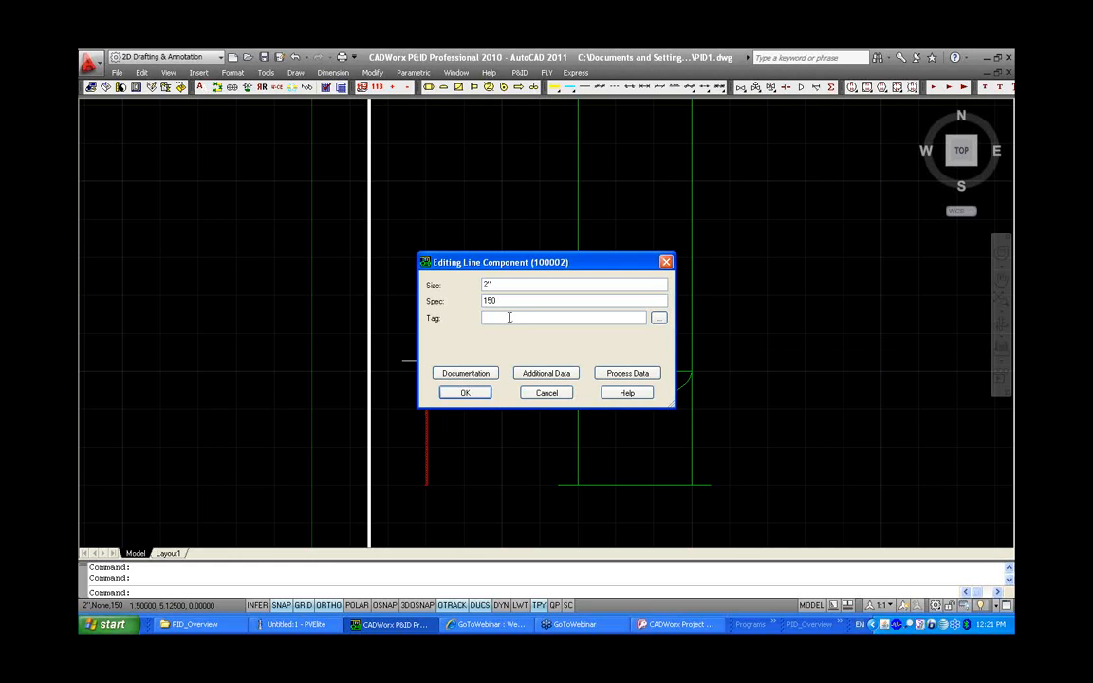
text(2)
text(-DO-1000-150)
click(481, 392)
Place the line number tag alongside the vertical process line, rotated to follow the line
mouse_move(425, 381)
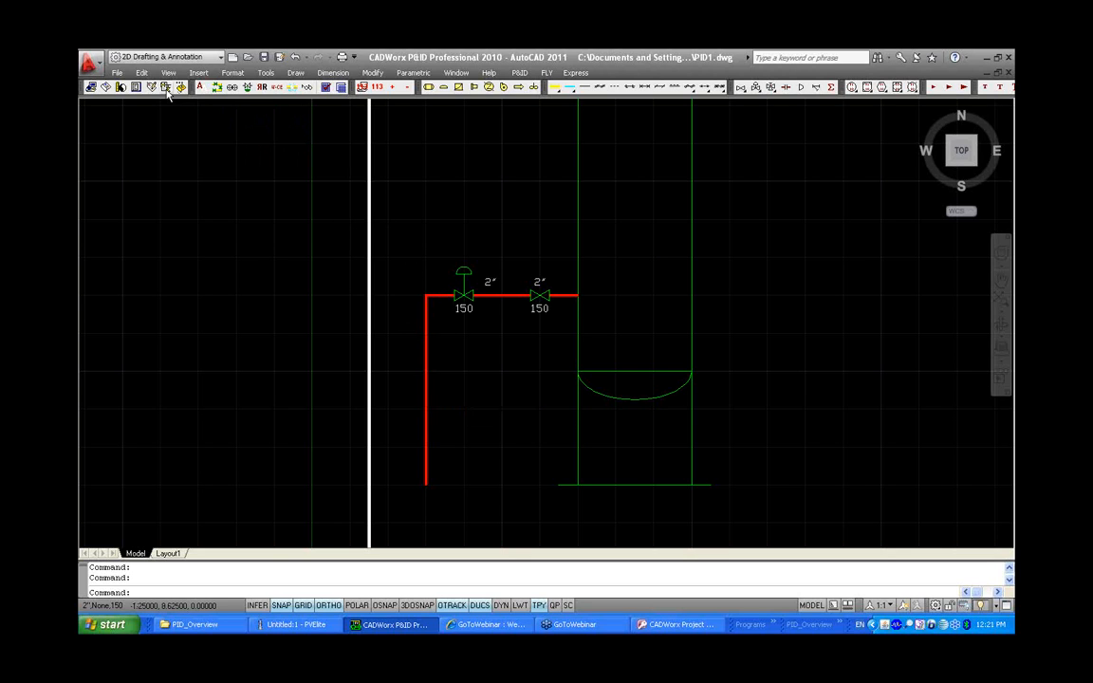
click(258, 86)
click(425, 385)
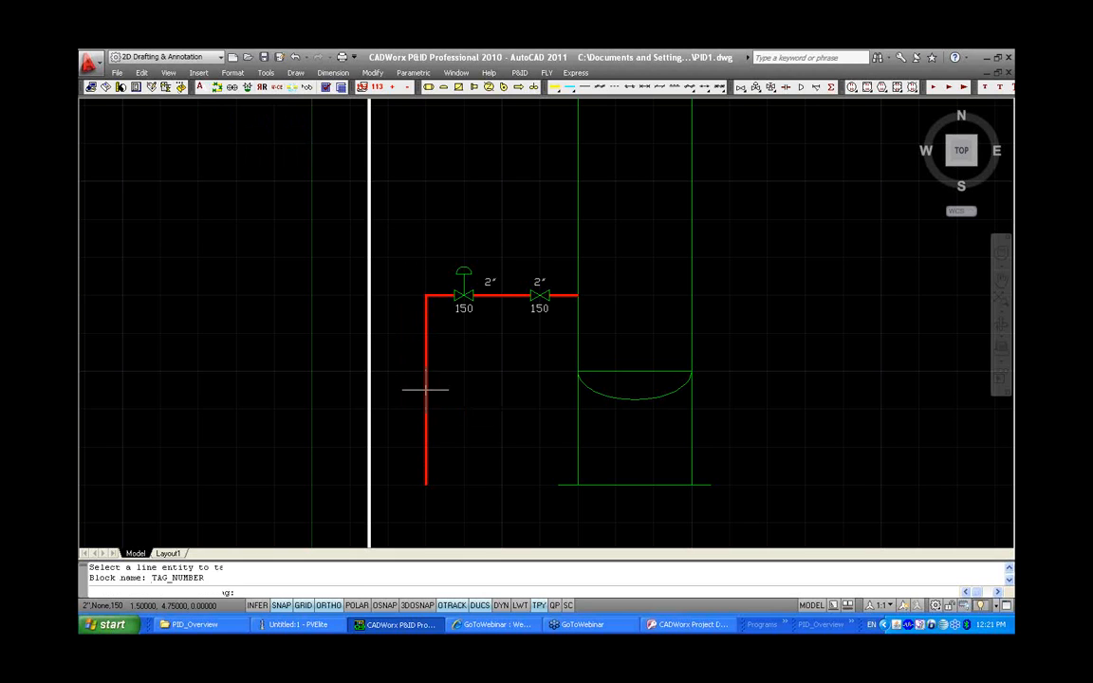
click(416, 389)
click(415, 370)
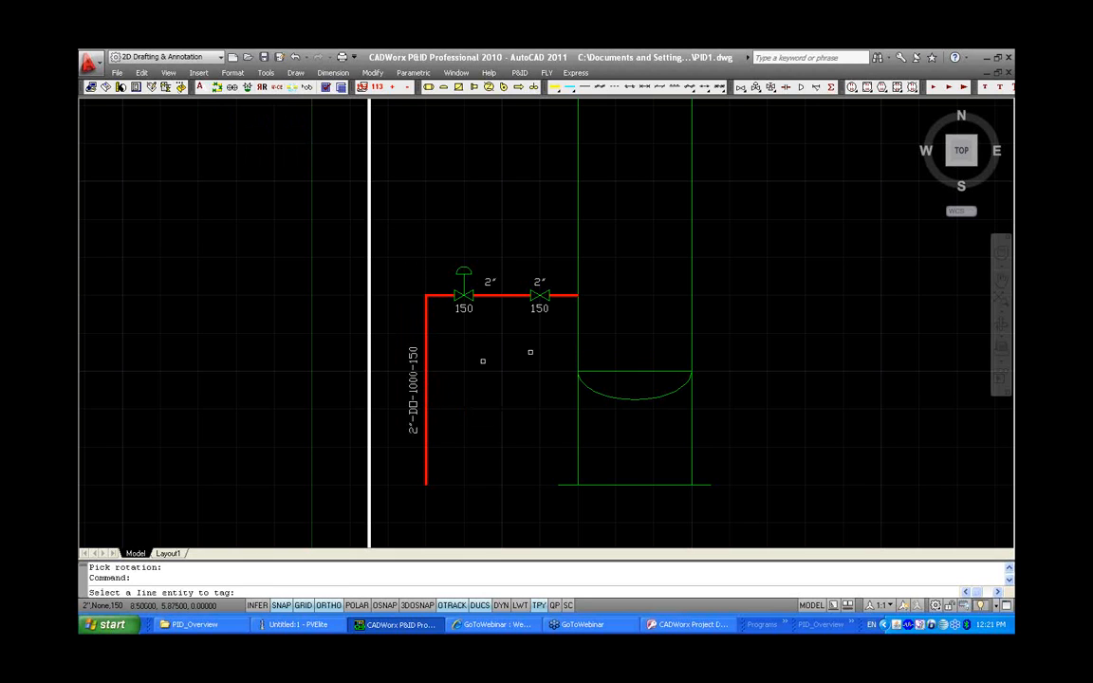
right_click(653, 342)
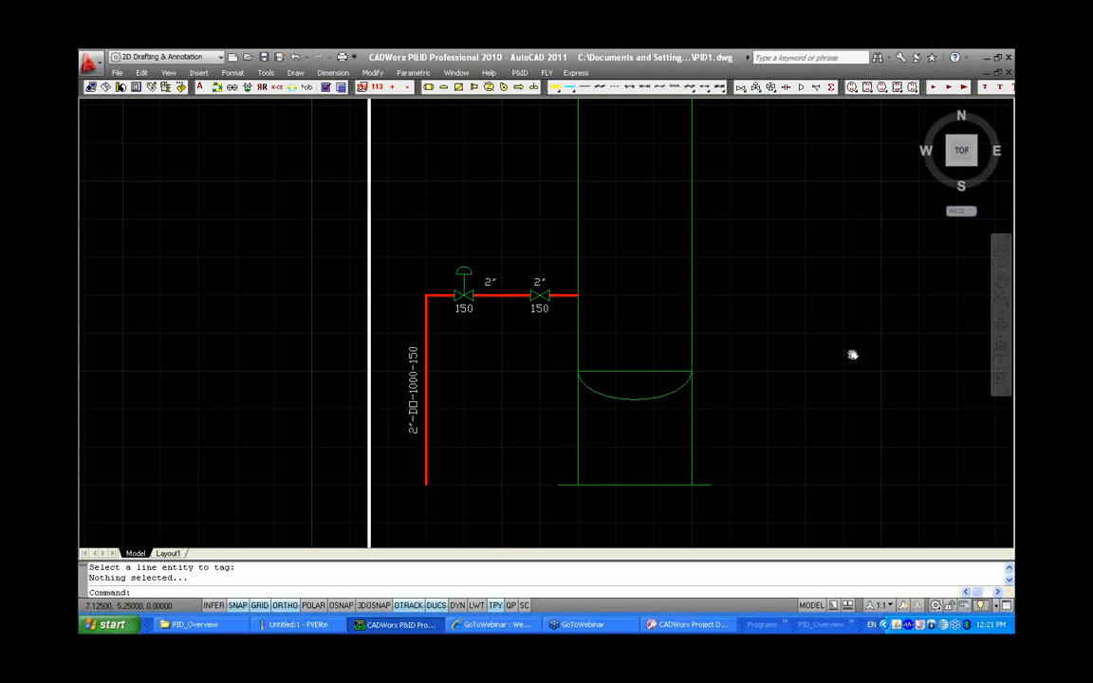
Insert a Pump Centrifugal (Y axis) to the right of the vessel, placing its tag and data labels below it
middle_drag(852, 355, 606, 358)
scroll(606, 359, down, 2)
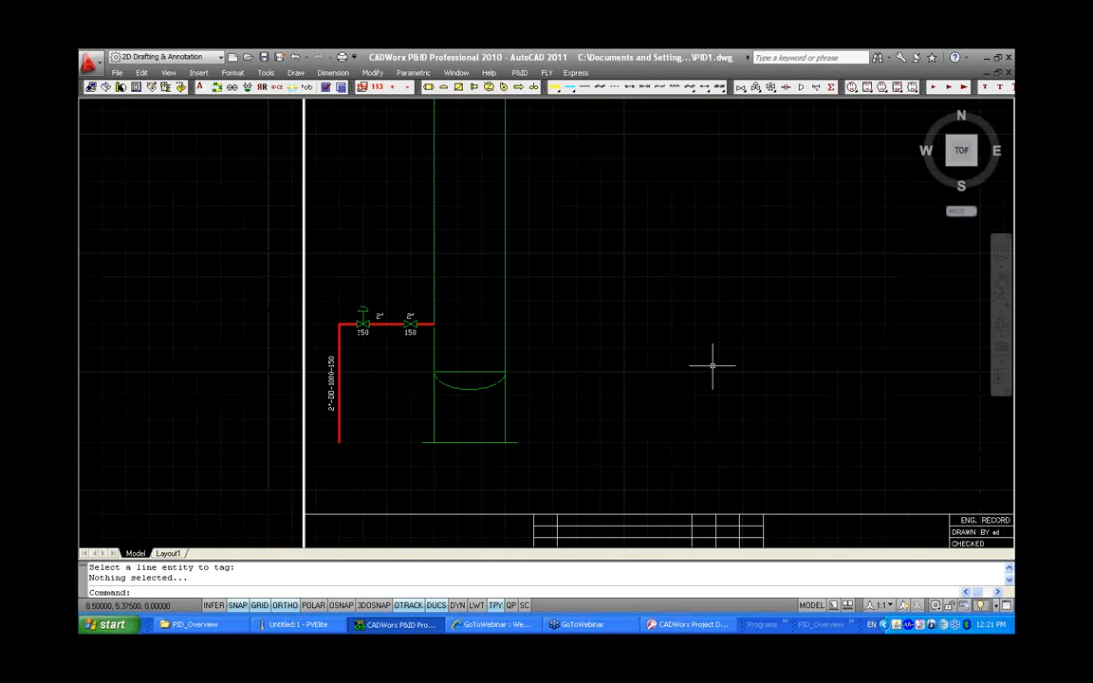
scroll(737, 373, down, 2)
middle_drag(793, 367, 611, 372)
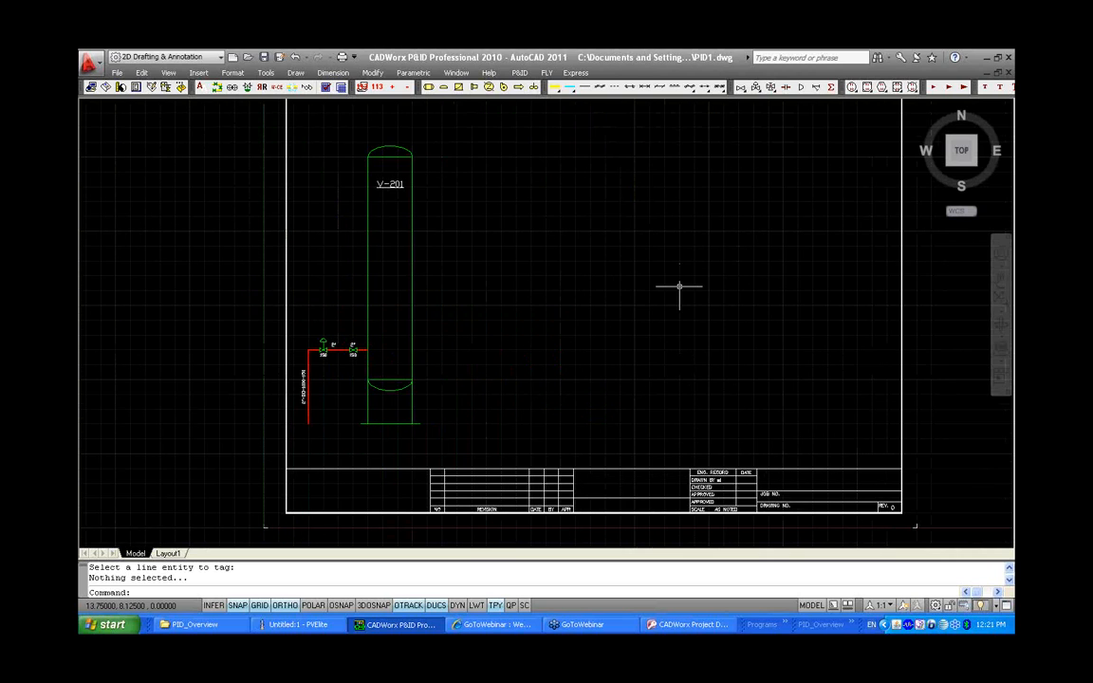
click(517, 87)
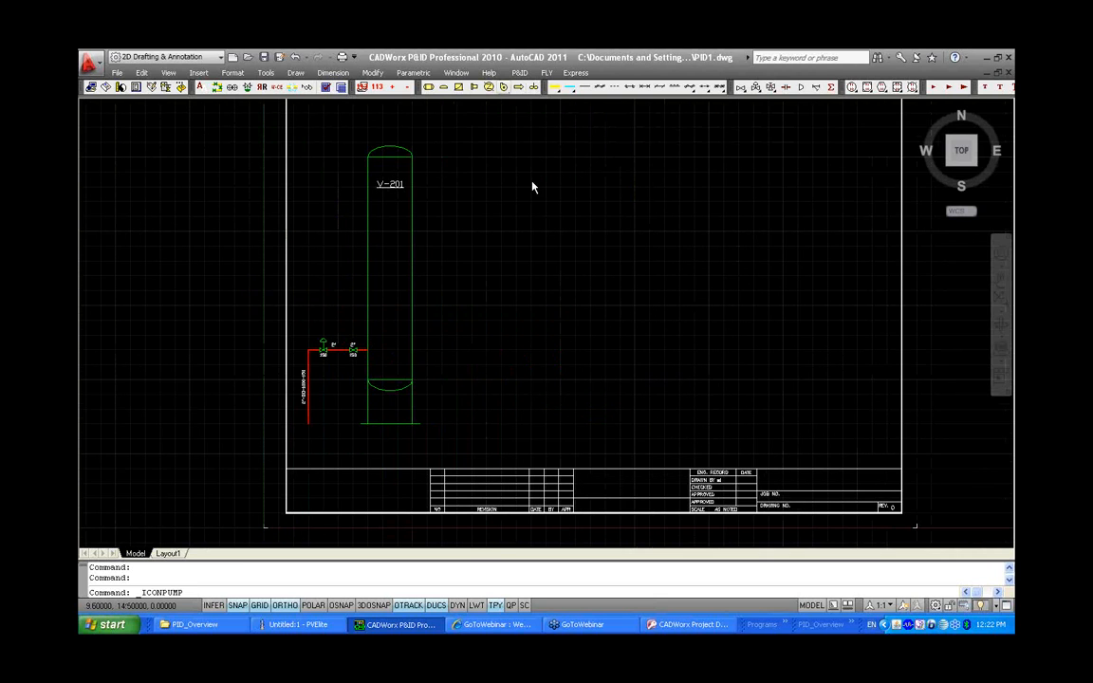
click(480, 296)
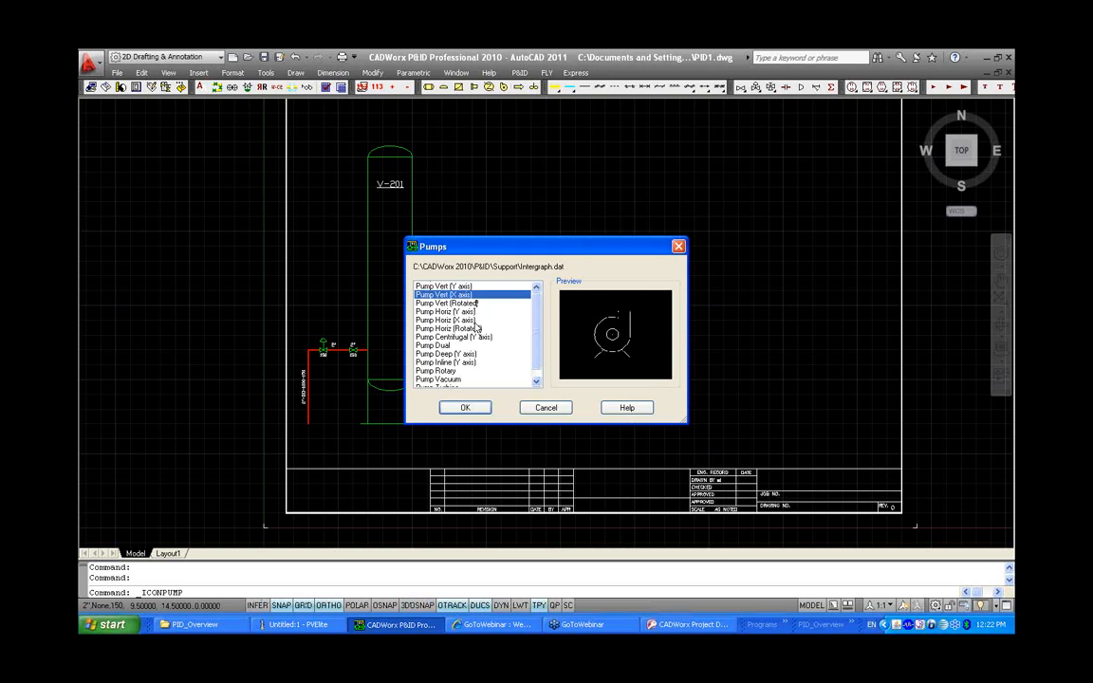
click(475, 321)
click(470, 338)
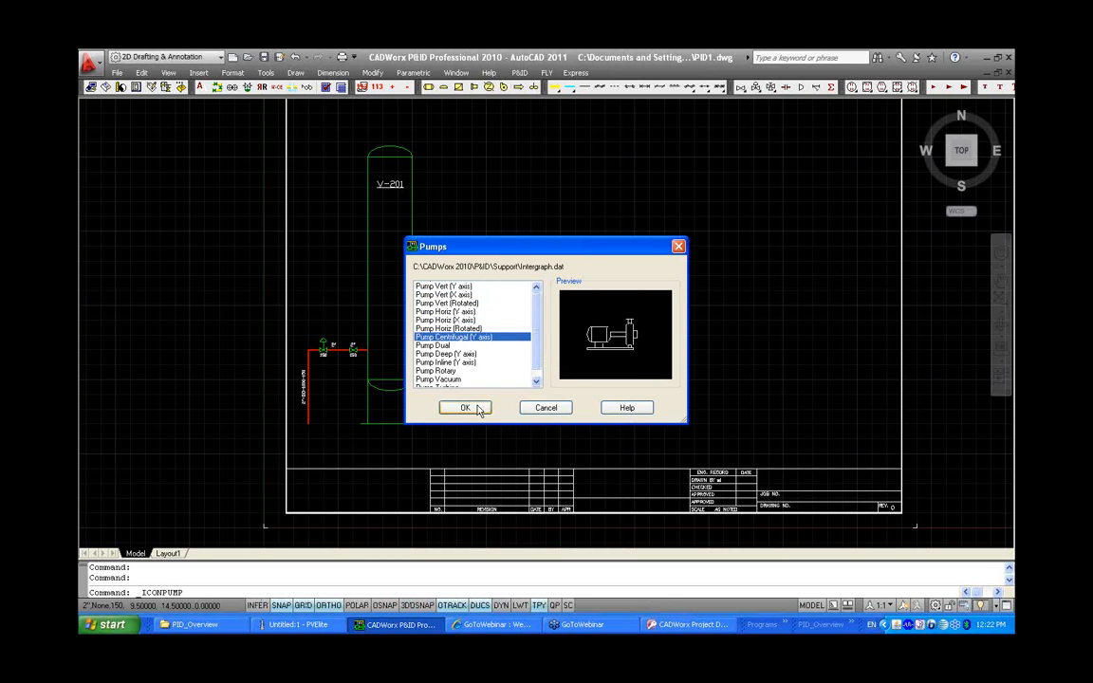
click(465, 408)
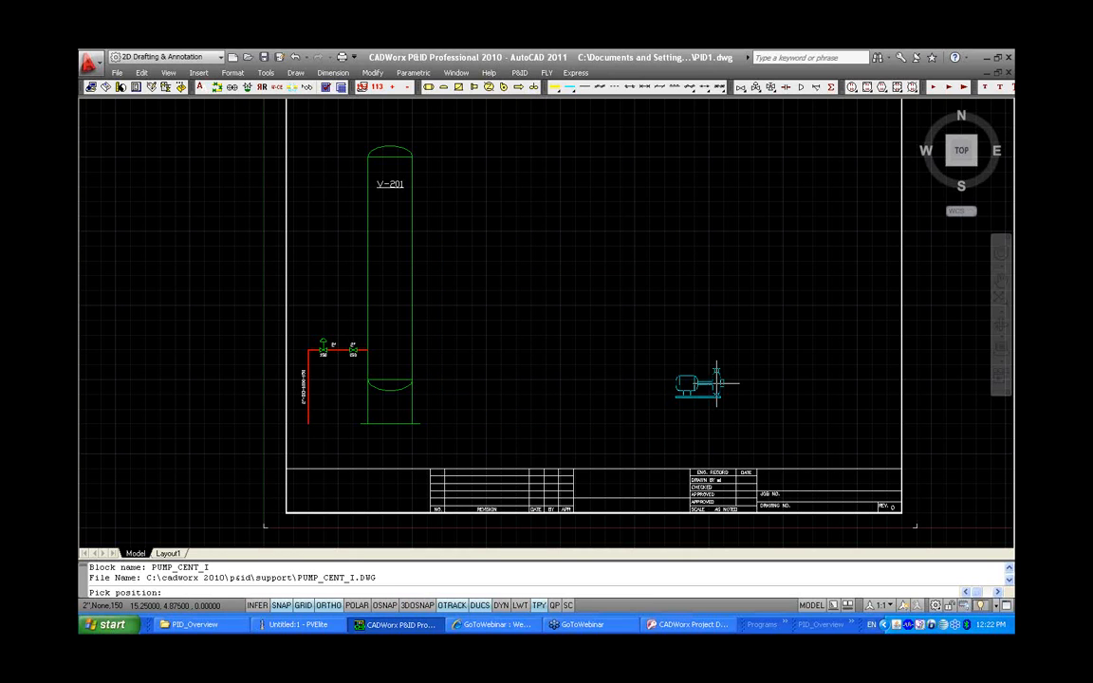
click(716, 379)
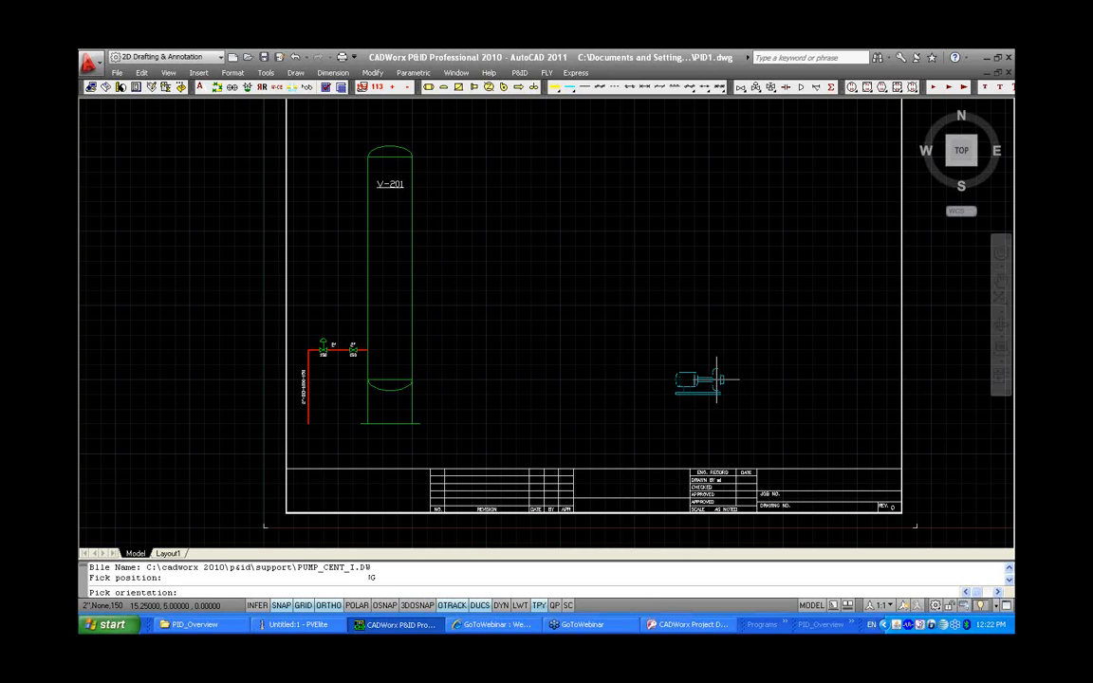
click(732, 384)
click(734, 408)
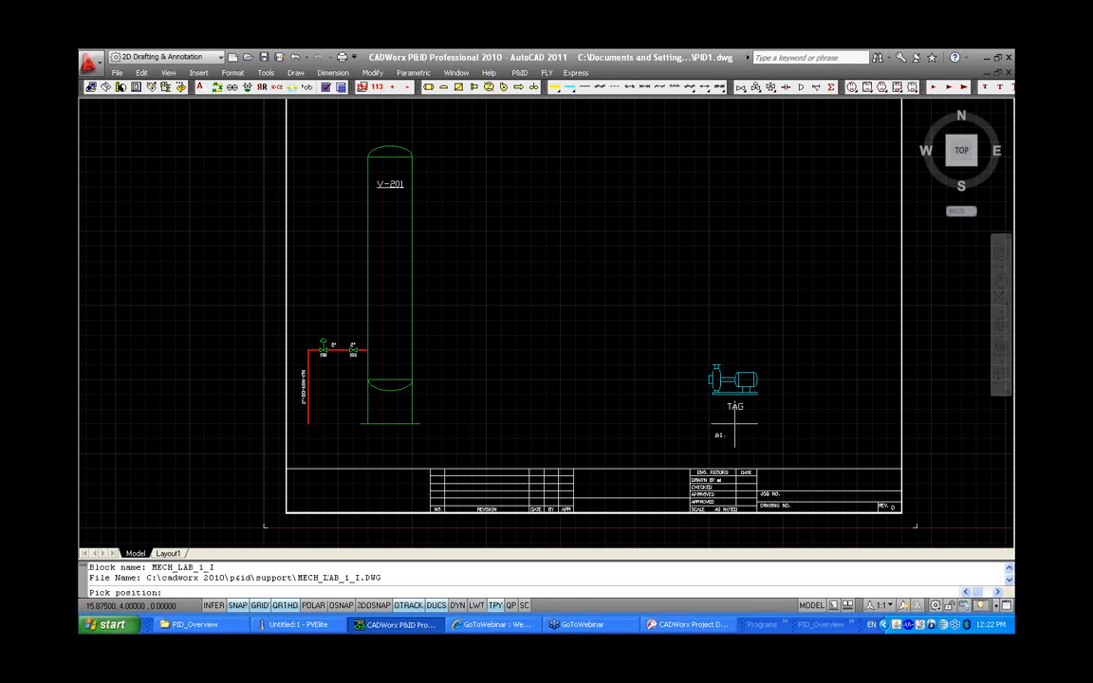
click(718, 434)
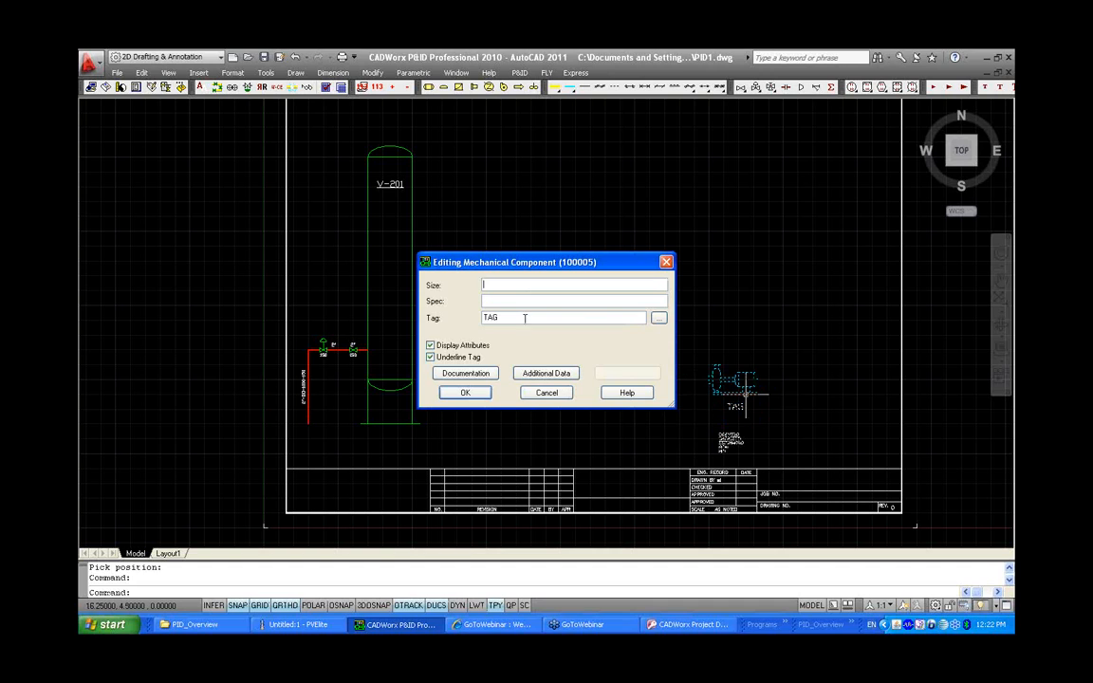
Tag the pump P-101 and attach the document P-101-102-103-105.pdf from the MECH folder as documentation
double_click(489, 318)
text(P-101)
click(465, 373)
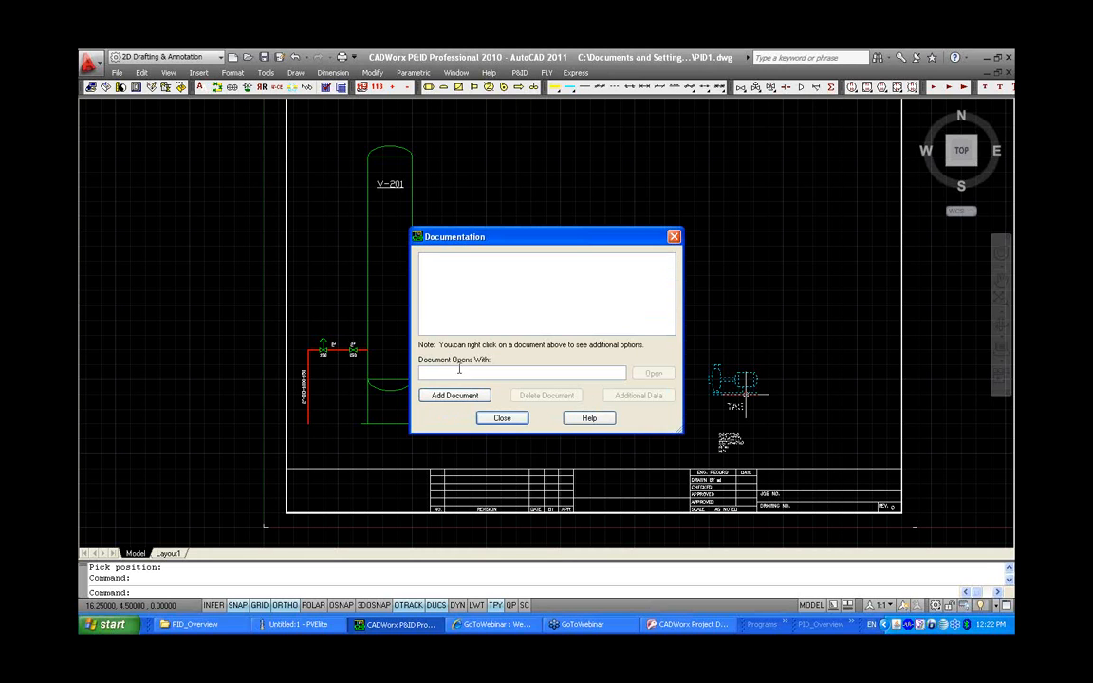
click(475, 399)
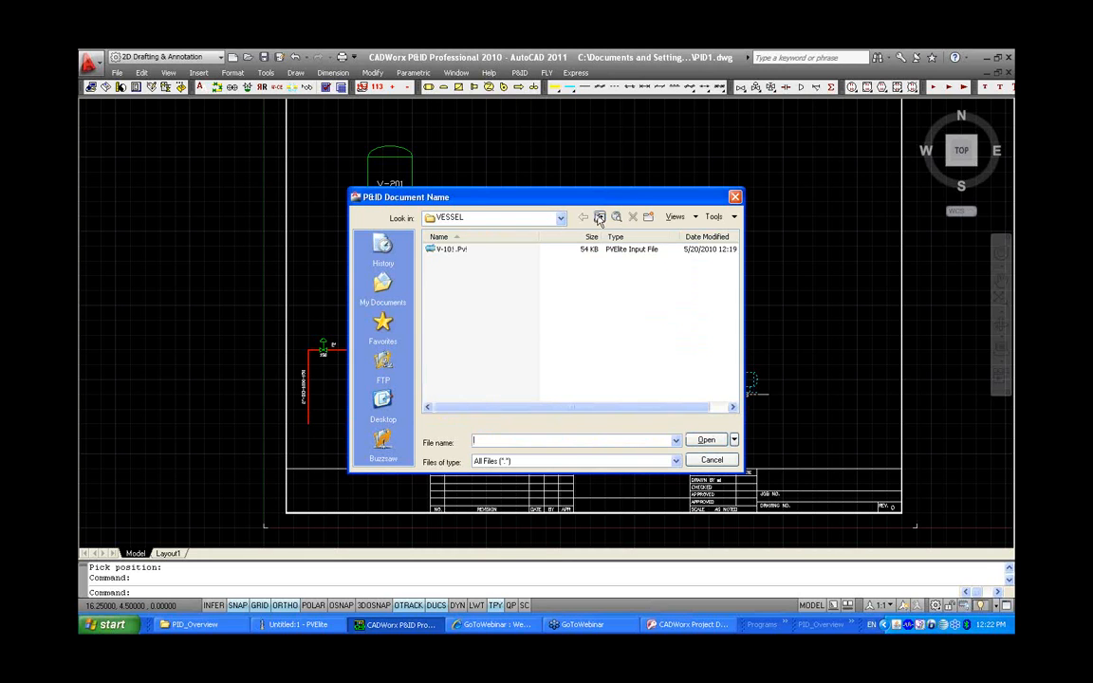
click(444, 249)
double_click(445, 249)
click(465, 249)
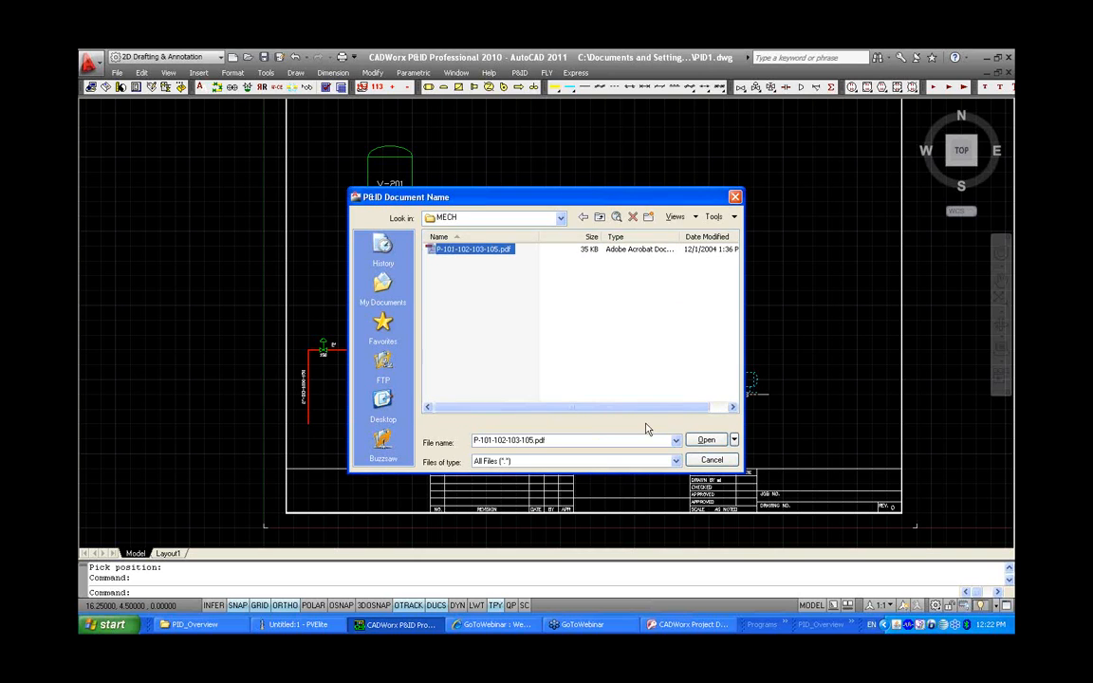
click(704, 440)
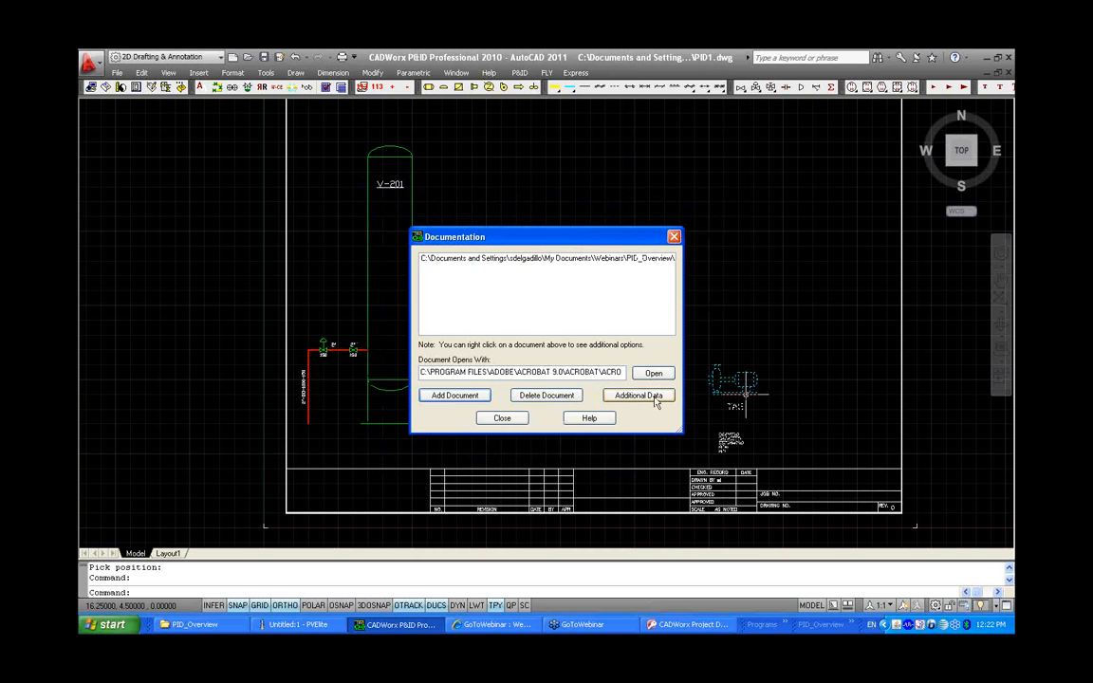
Open the attached pump datasheet to review it, close it, and confirm the pump's component data
click(658, 374)
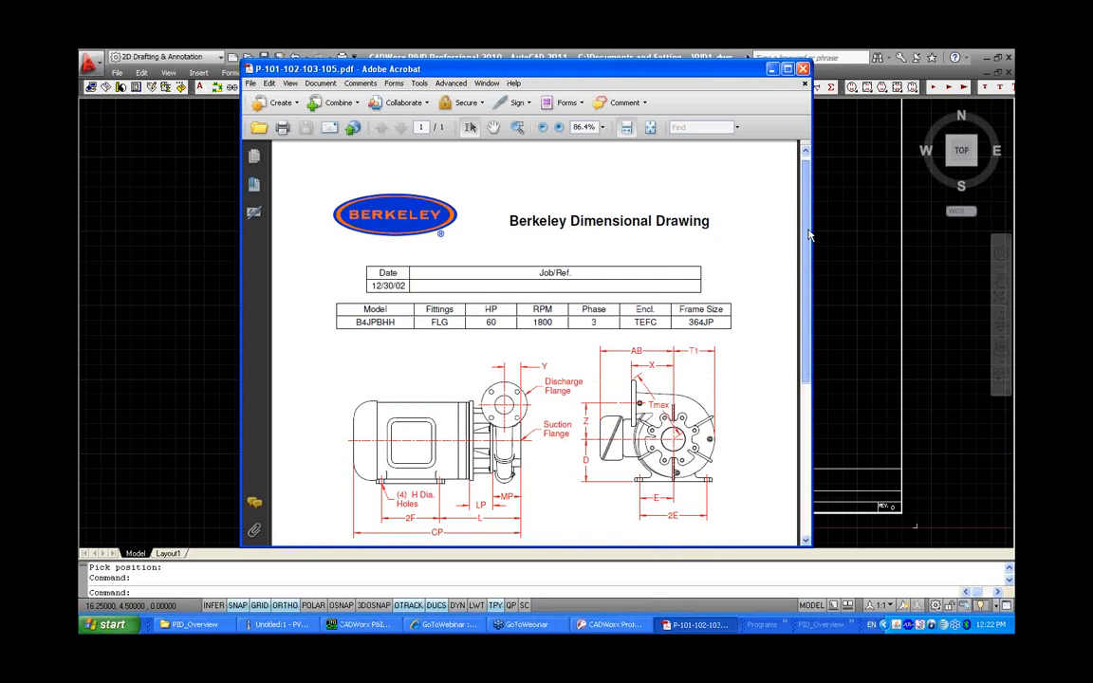
drag(808, 234, 813, 312)
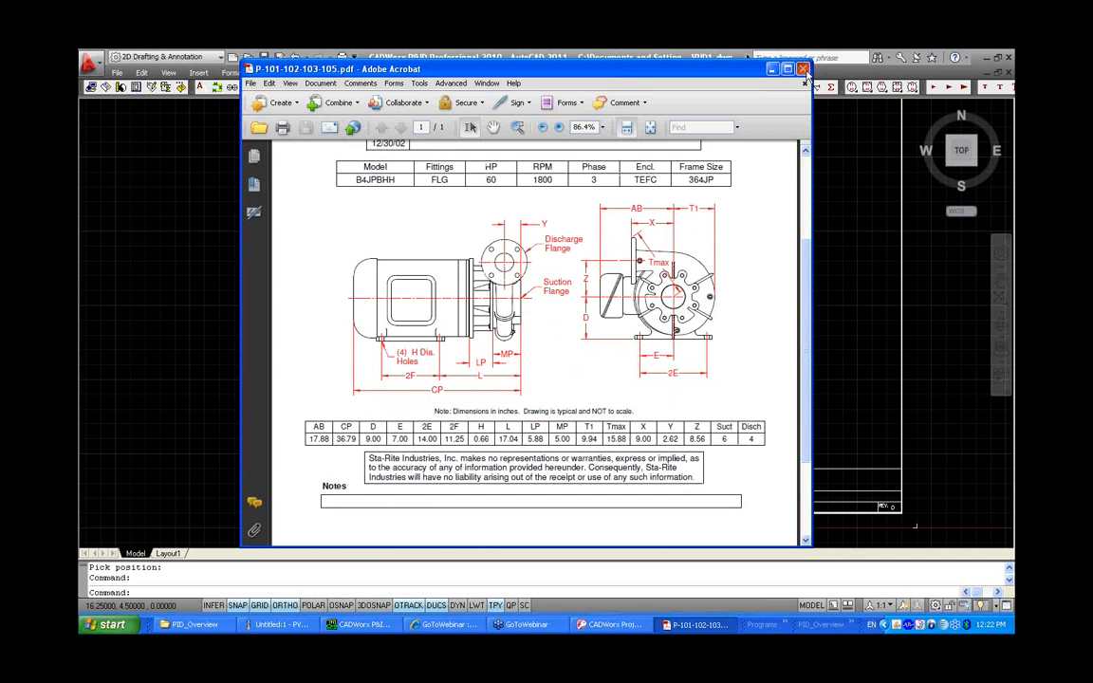
click(802, 69)
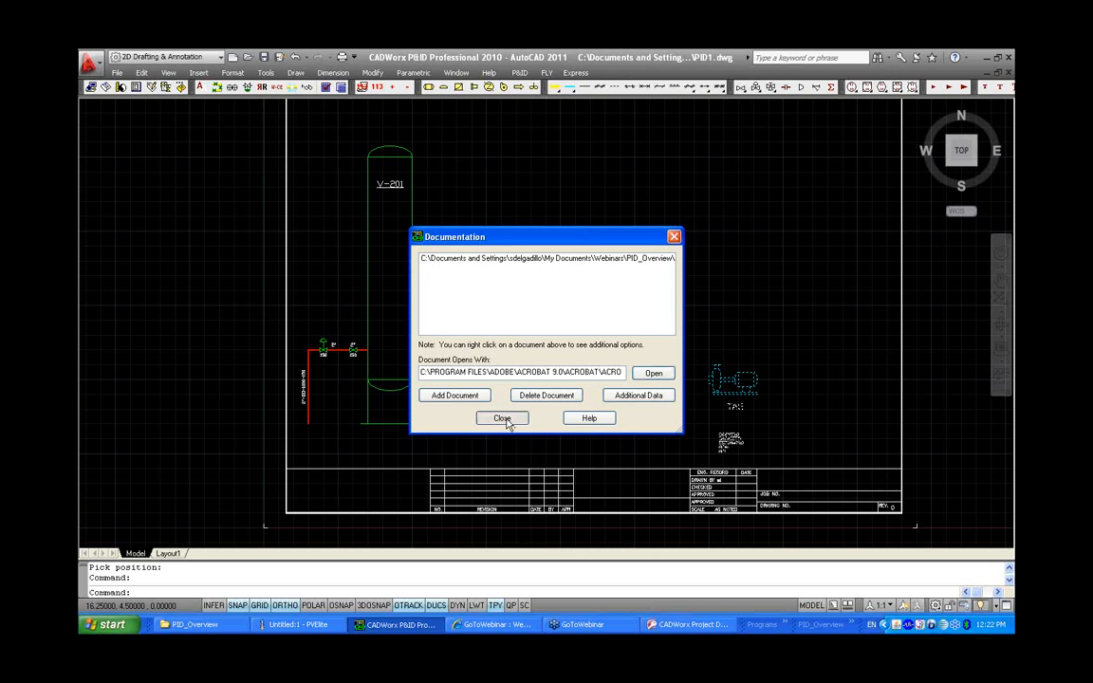
click(501, 419)
click(482, 397)
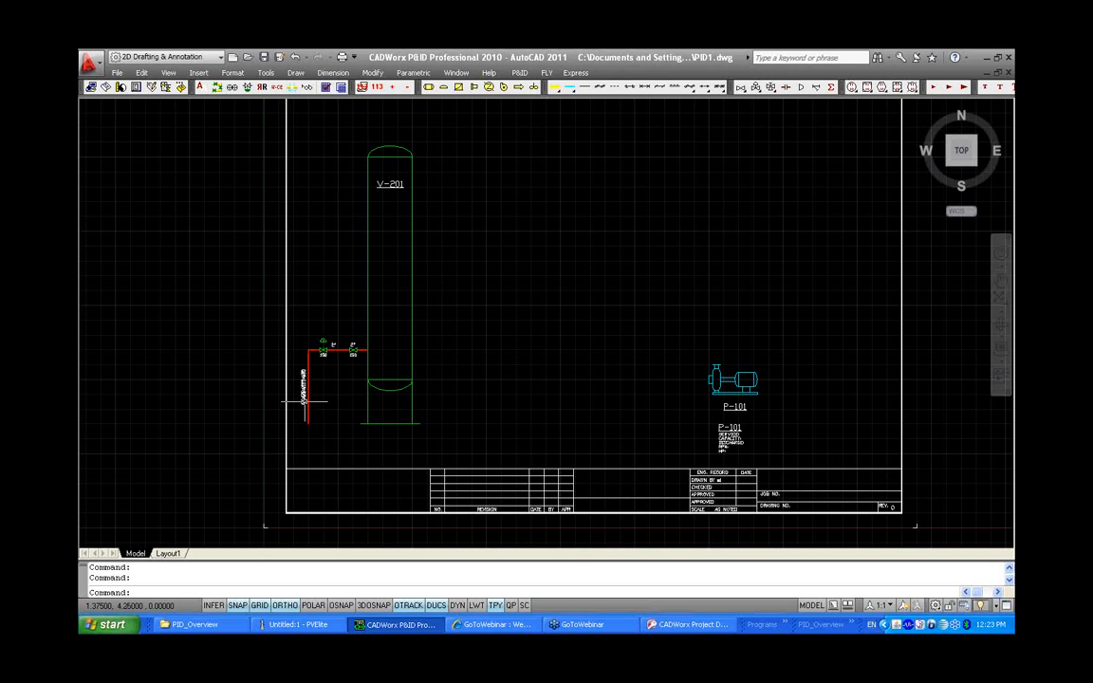
Set the current line size to 8" with a 4" reduction size
click(105, 86)
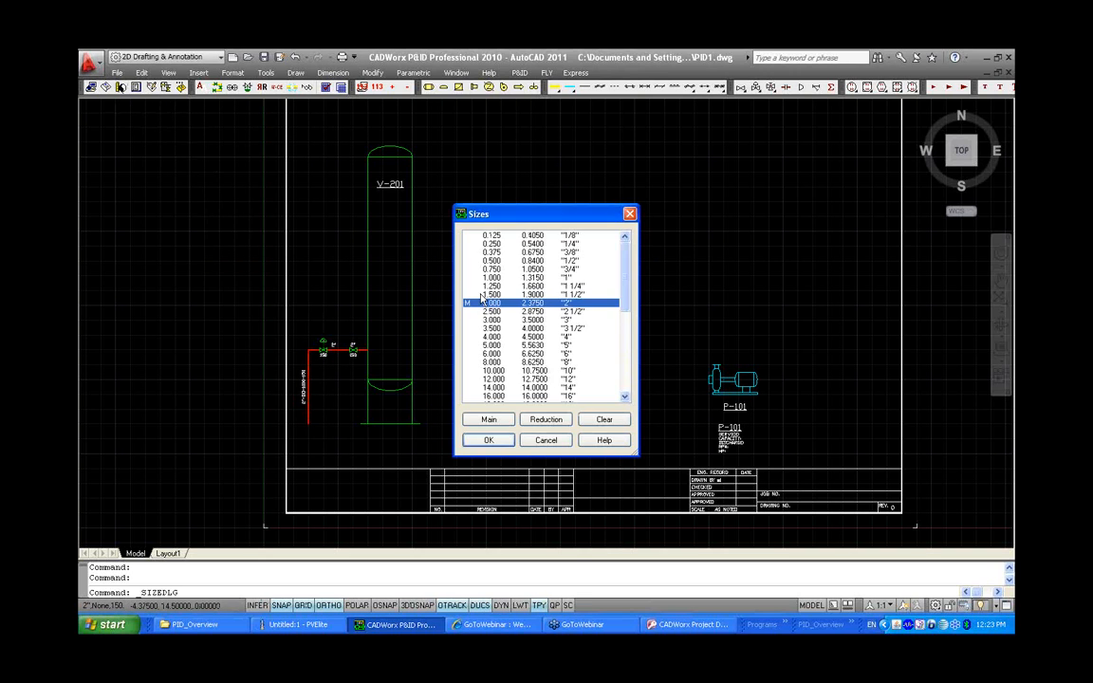
click(490, 362)
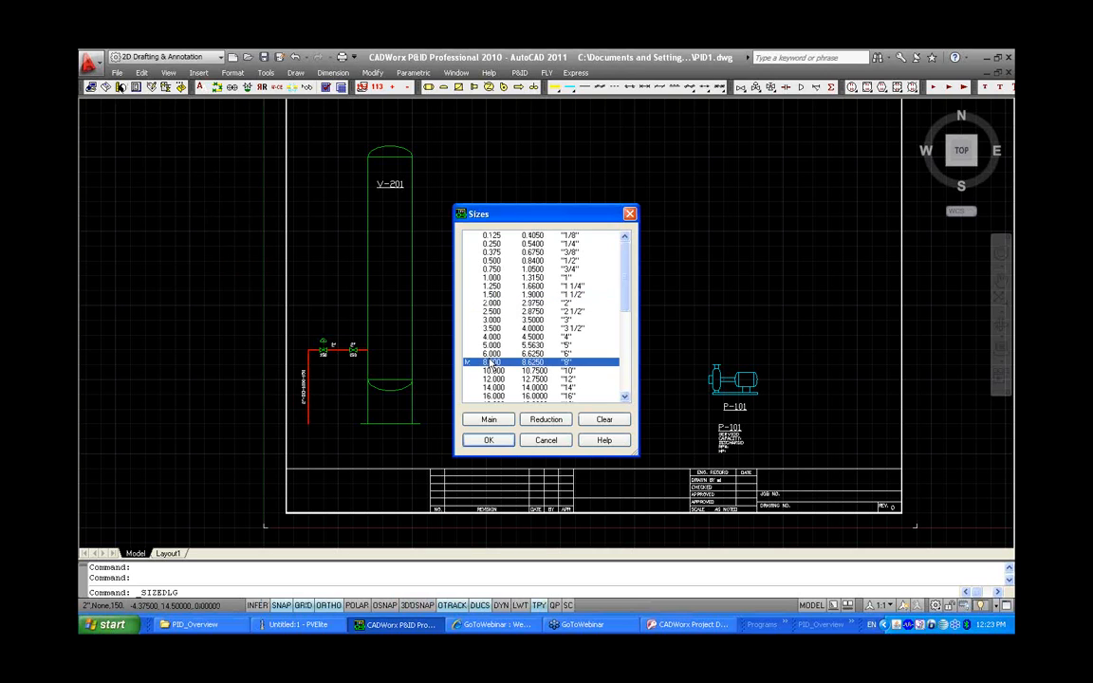
click(493, 338)
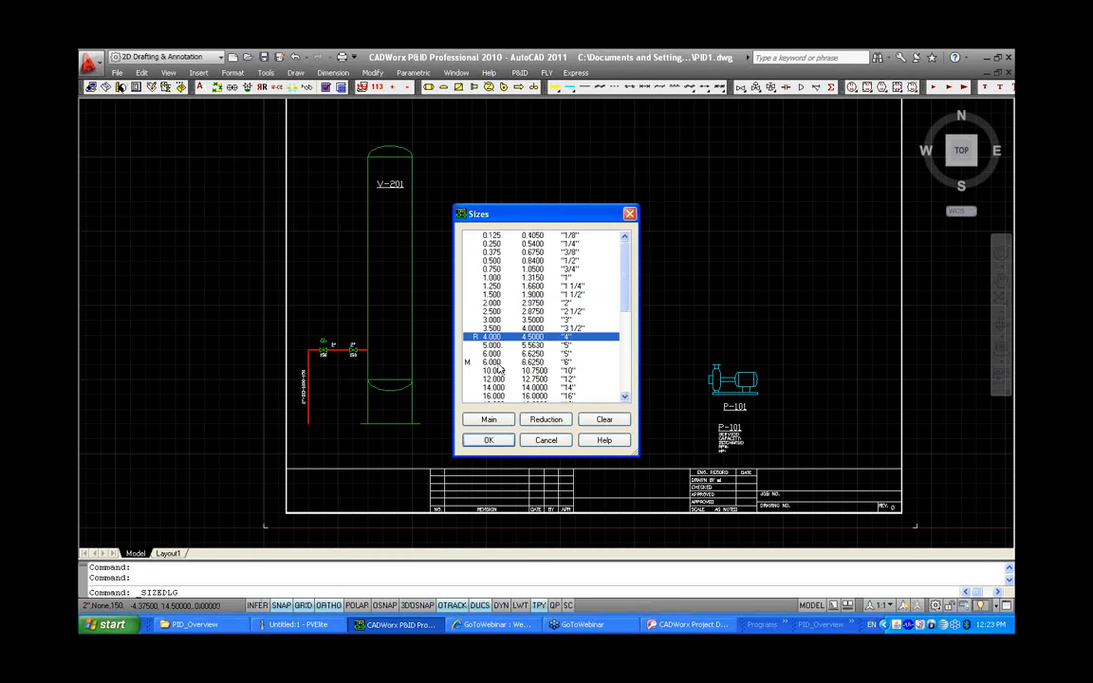
click(489, 440)
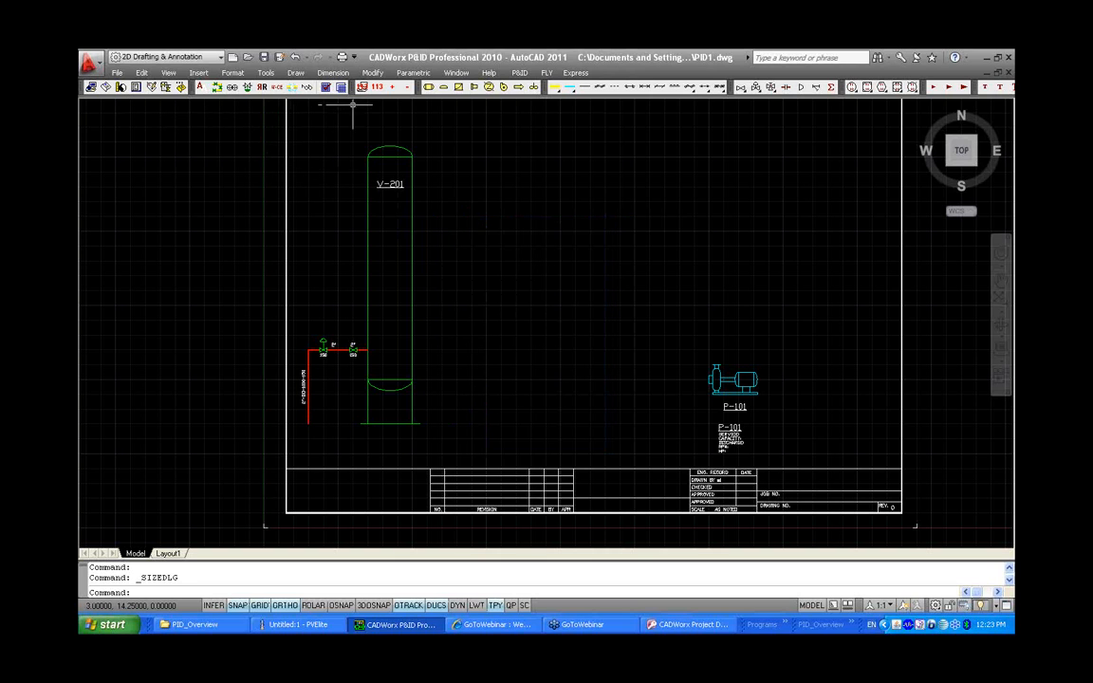
Open the line numbering system setup and add SERVICE and COUNT categories to the line number format
click(326, 86)
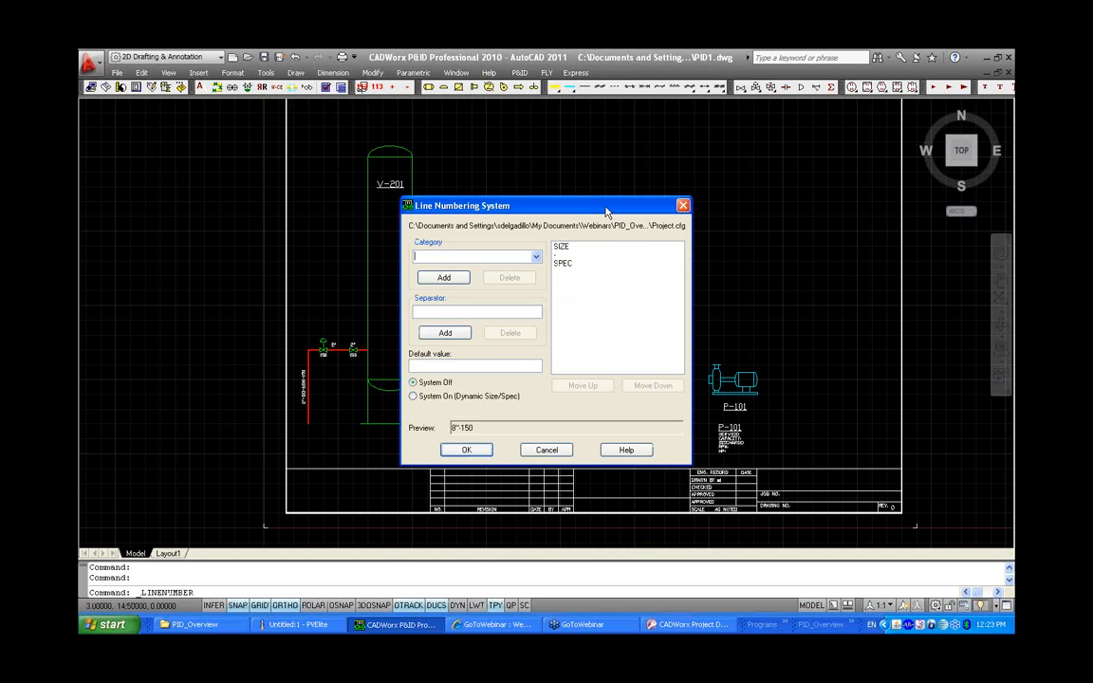
drag(605, 211, 635, 175)
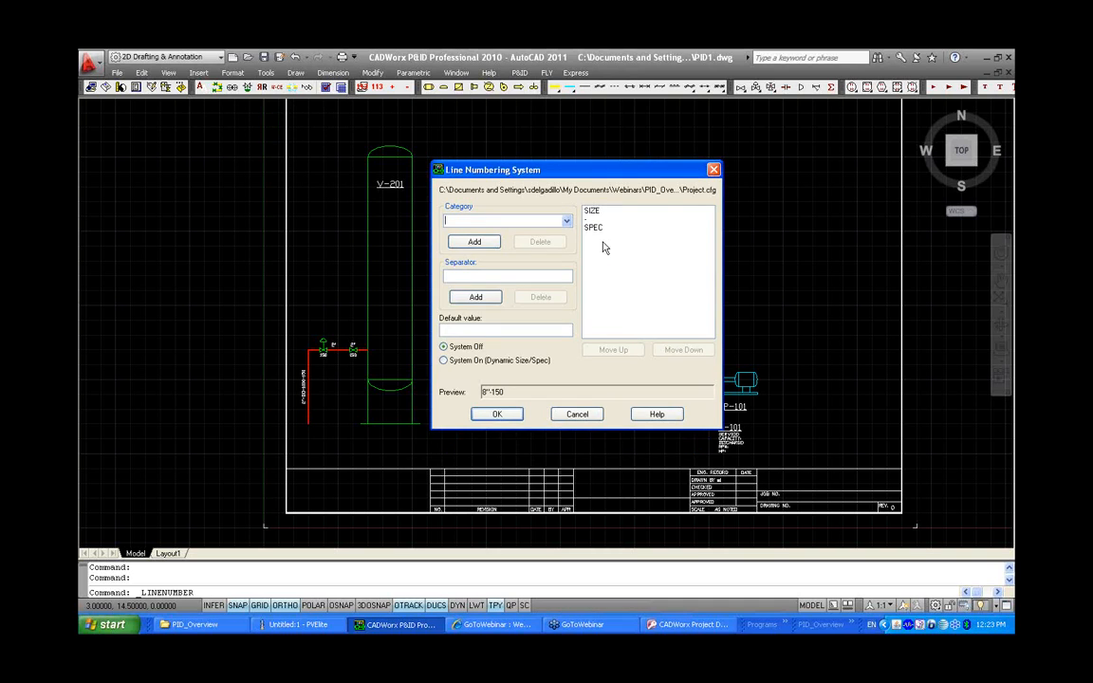
click(565, 220)
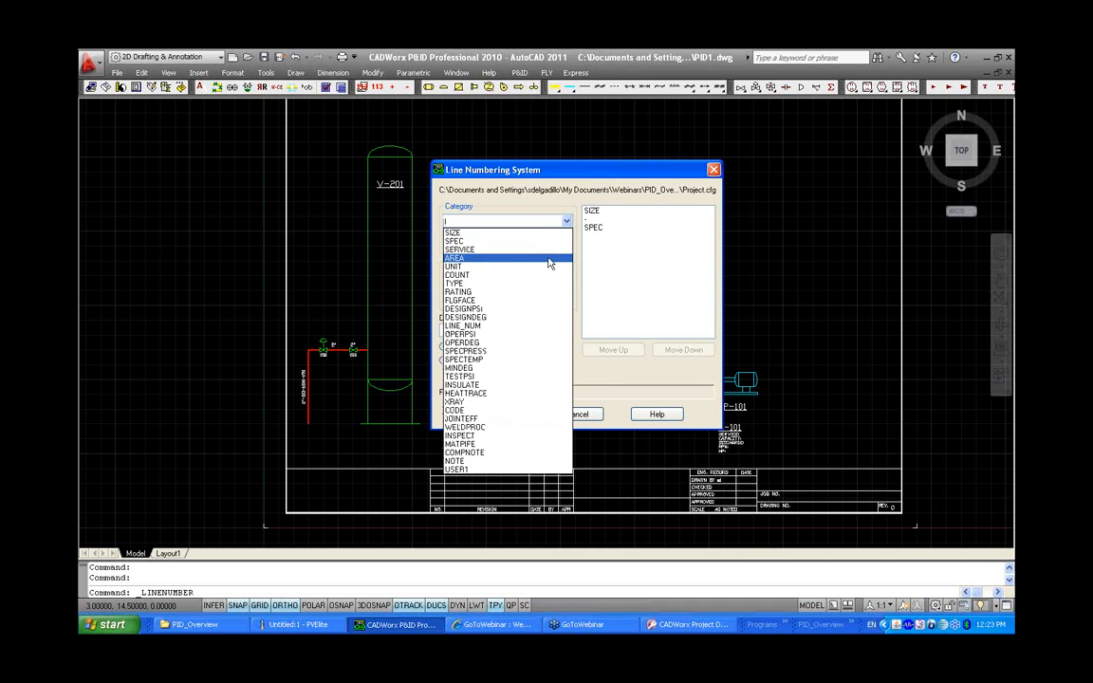
click(550, 250)
click(474, 242)
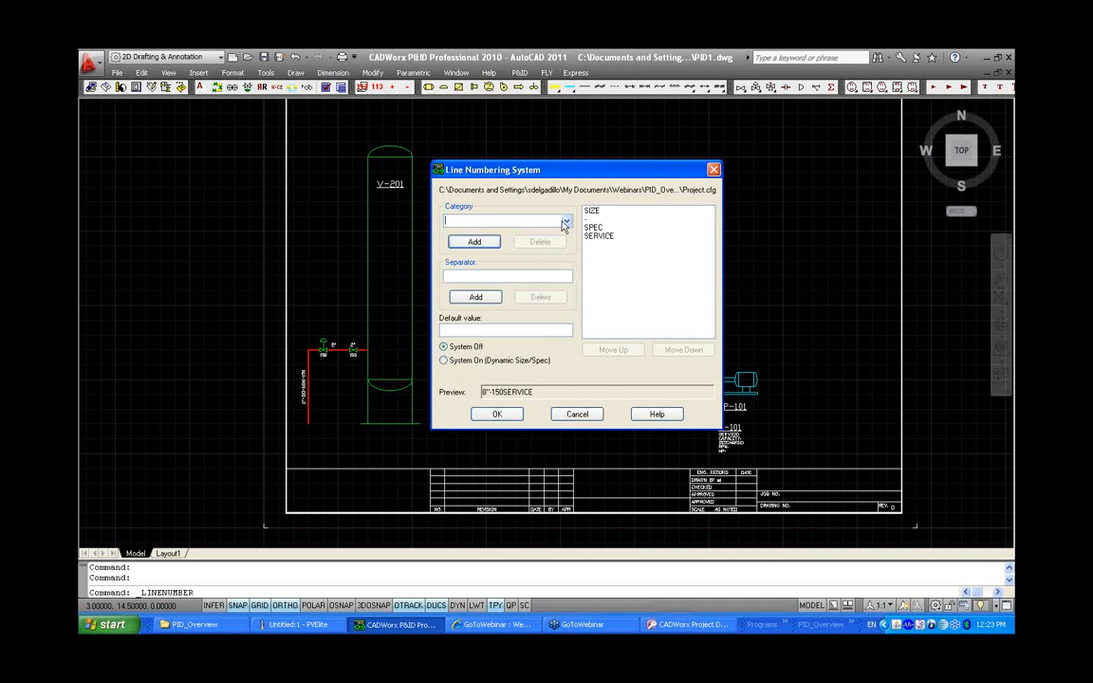
click(565, 220)
click(524, 281)
click(474, 242)
Add hyphen separators, reorder the categories to SIZE-SERVICE-COUNT-SPEC, and switch on the dynamic size/spec system
click(613, 236)
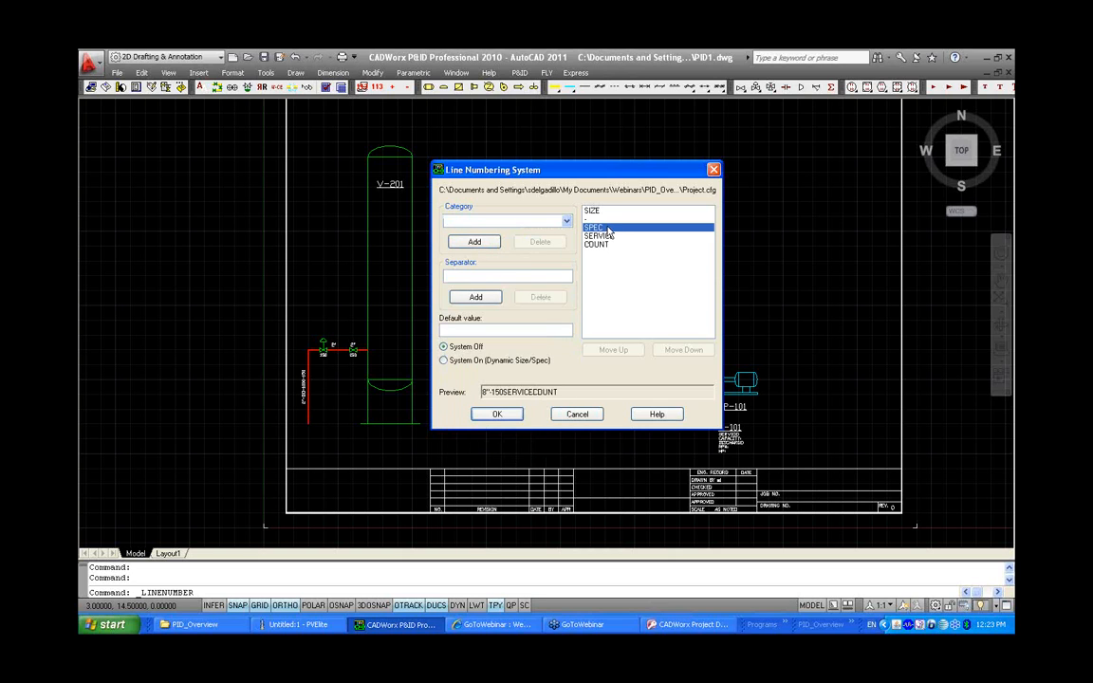
click(526, 274)
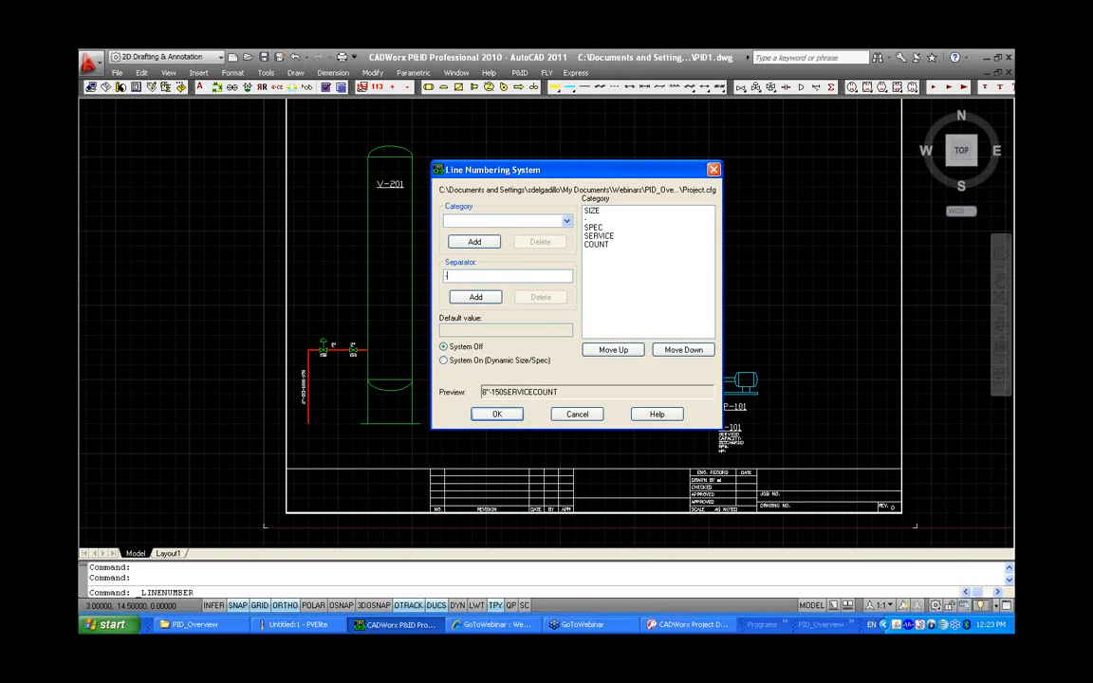
click(476, 297)
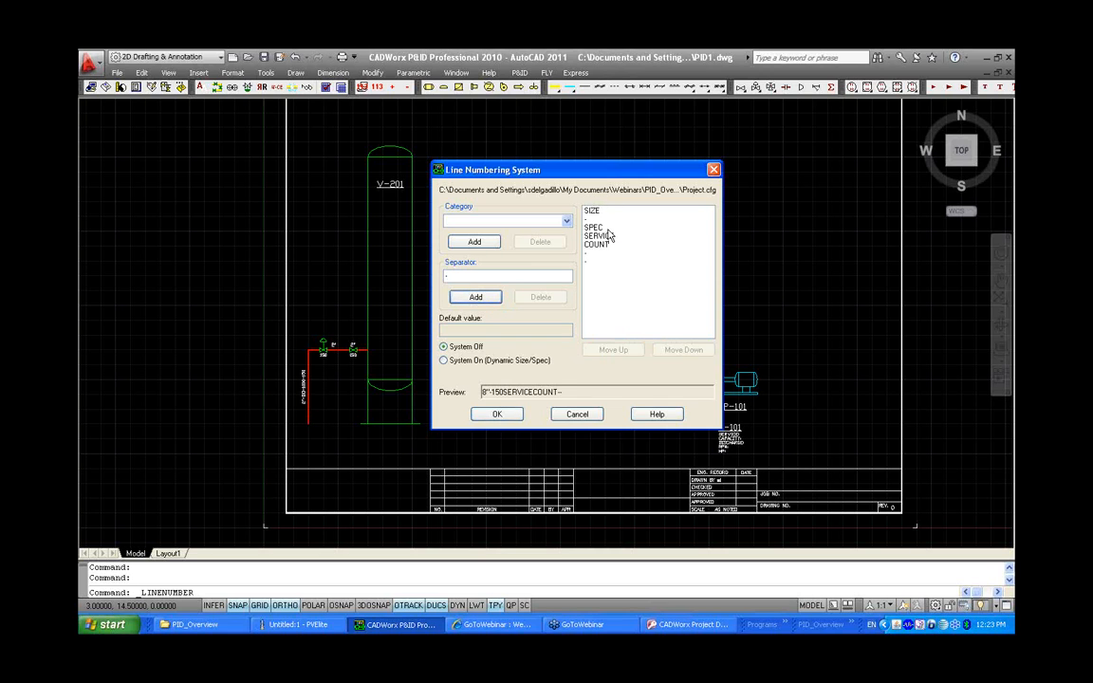
click(607, 229)
drag(607, 229, 638, 258)
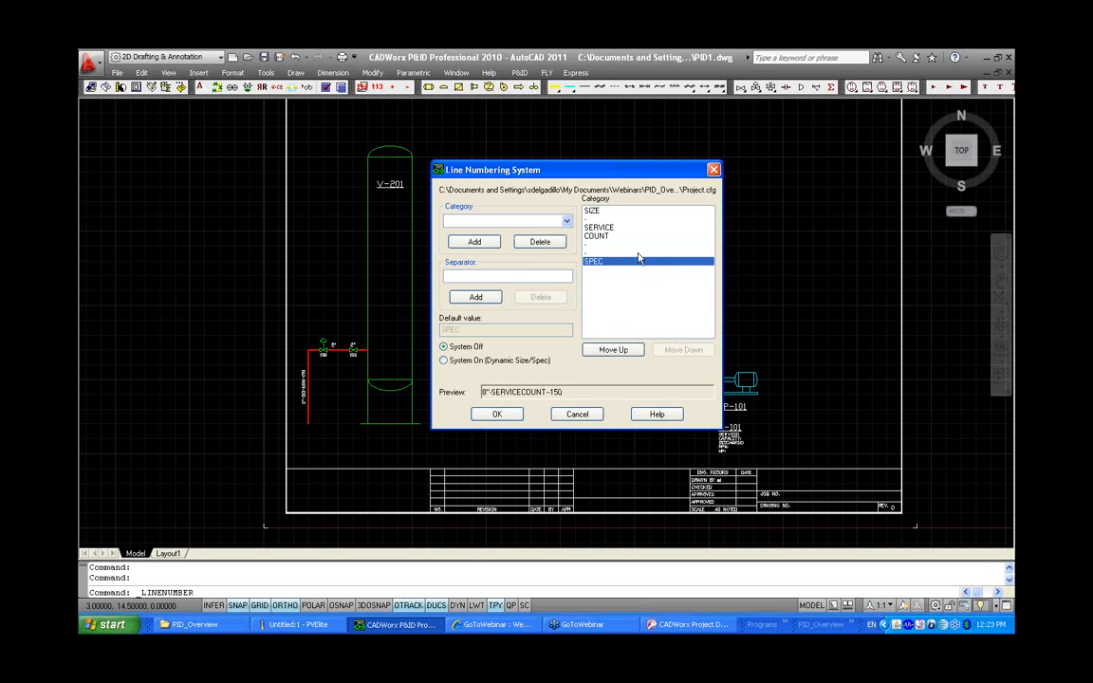
click(627, 235)
click(662, 349)
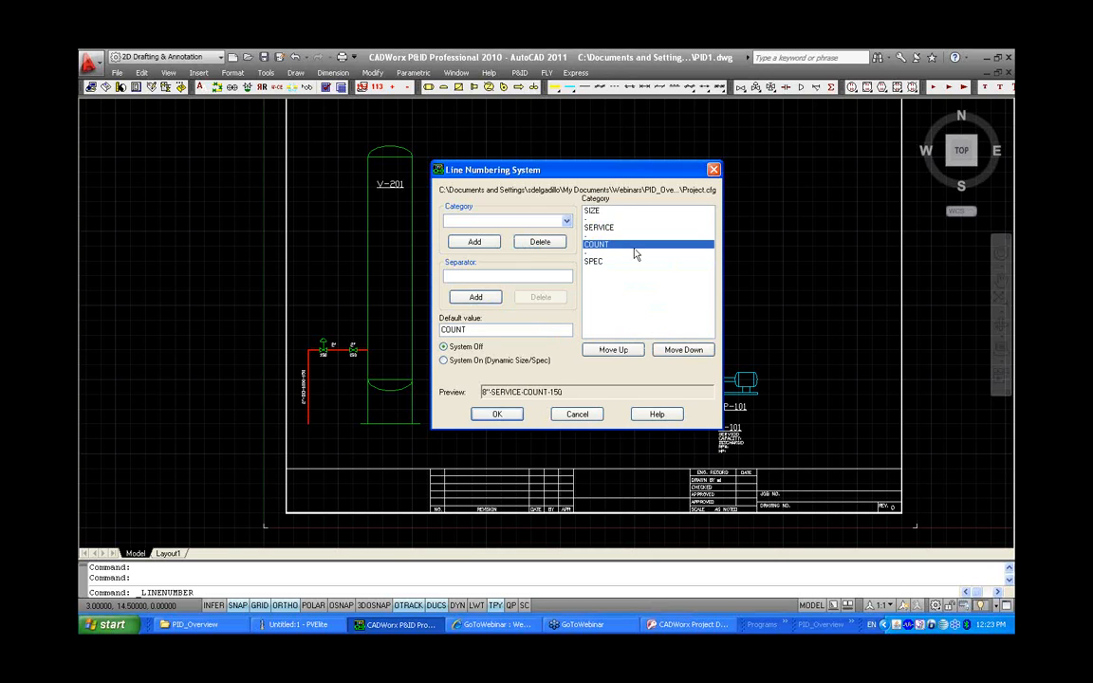
click(444, 361)
click(498, 418)
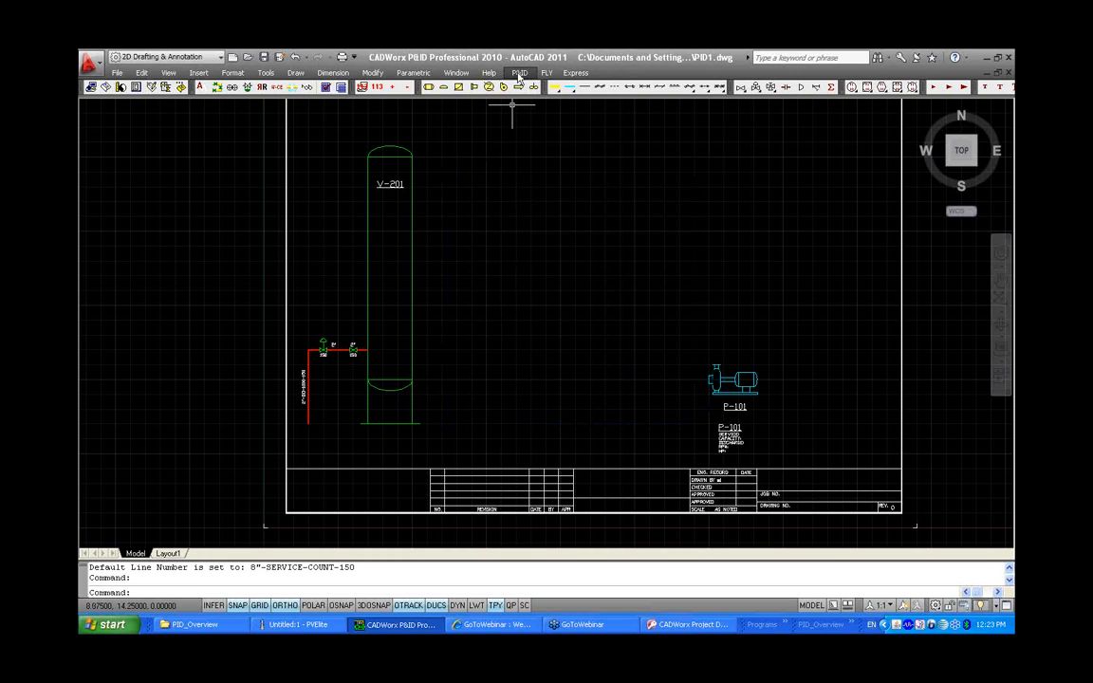
Open the drop-down list setup and add CU and DO as SERVICE values for the LINE table
click(518, 73)
mouse_move(540, 126)
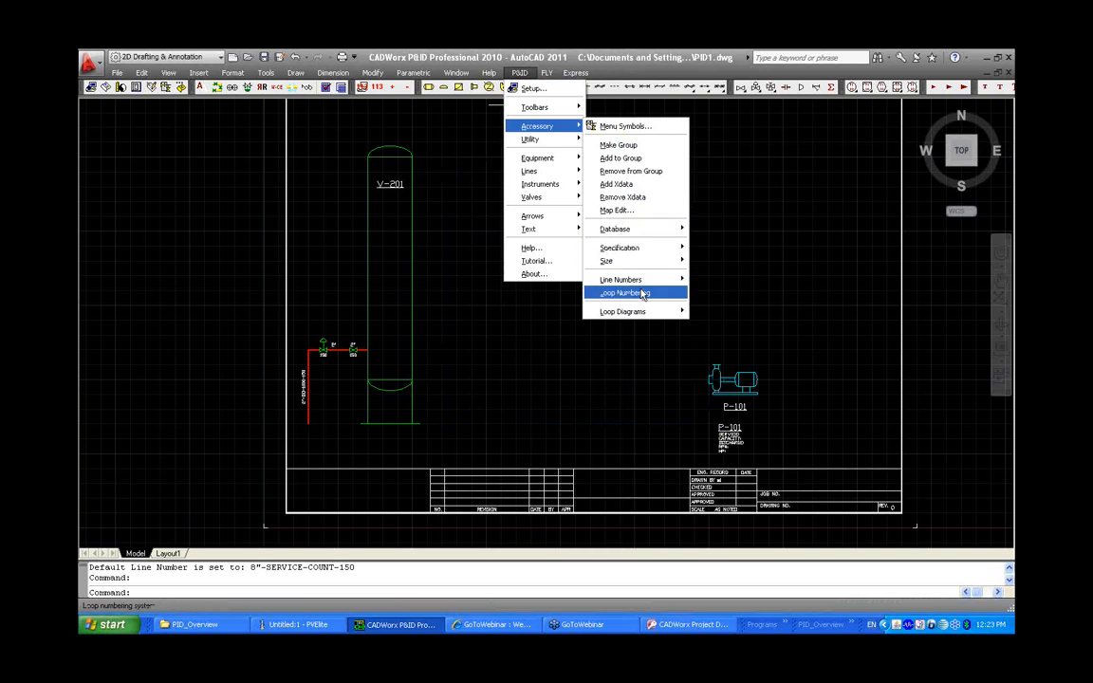
mouse_move(641, 283)
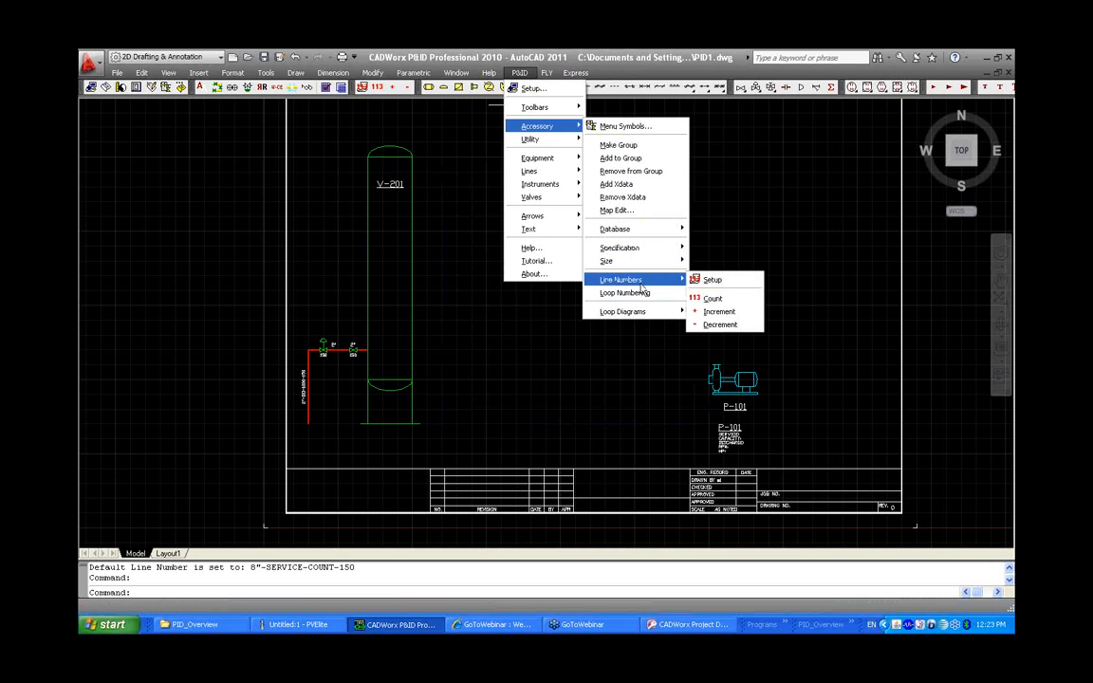
mouse_move(635, 228)
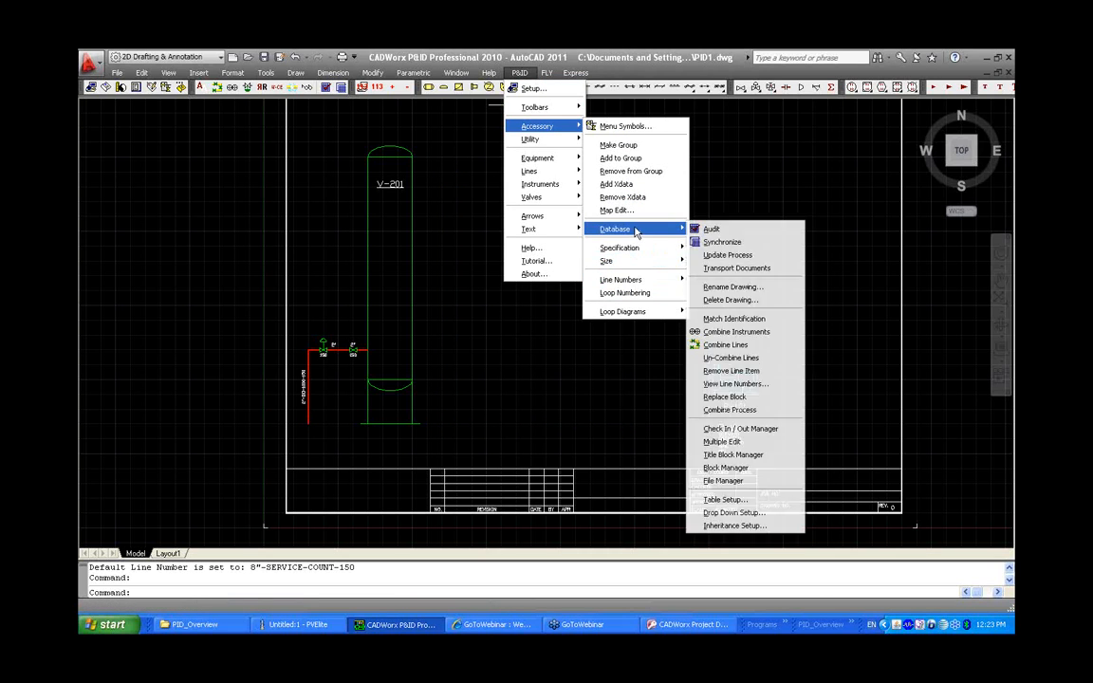
click(743, 513)
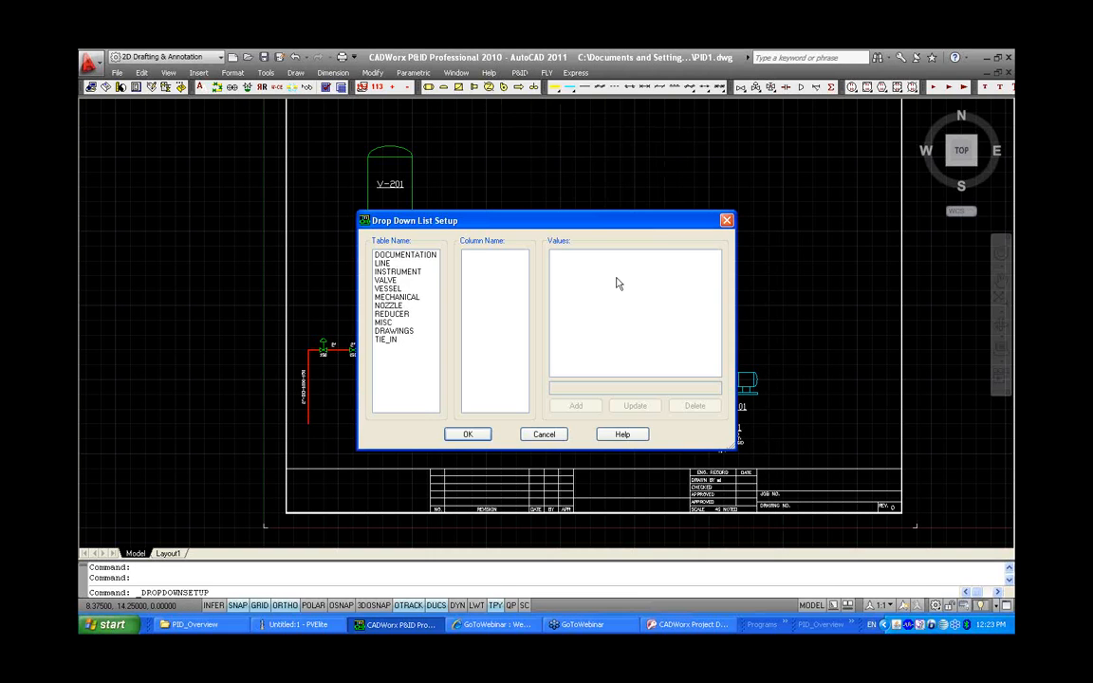
click(408, 264)
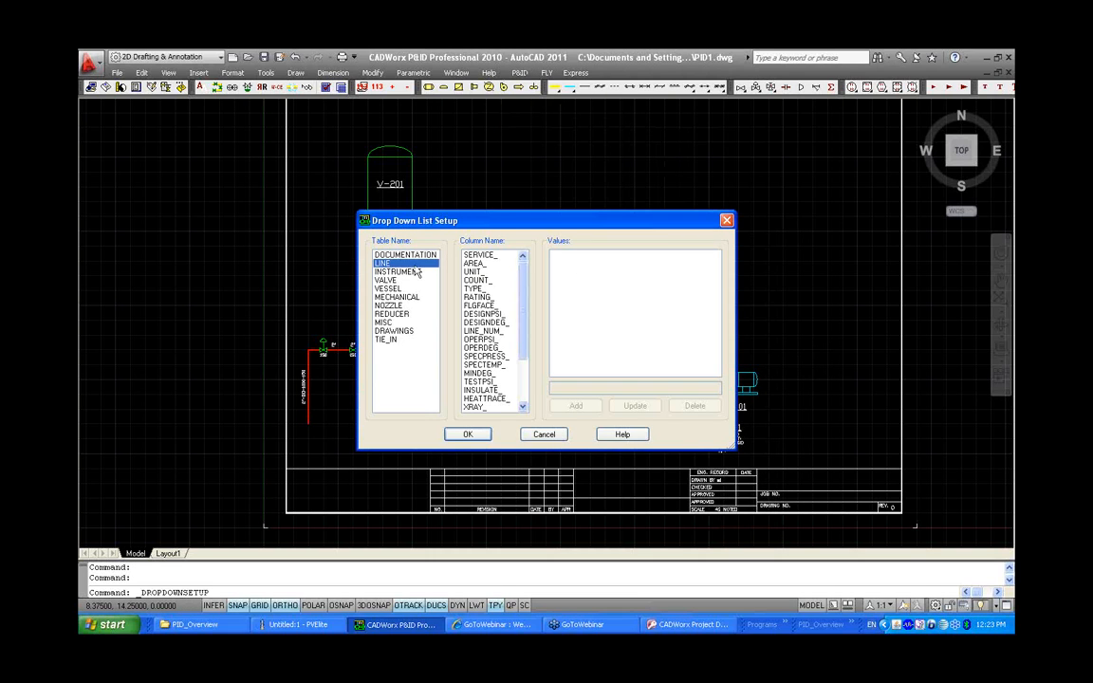
click(493, 256)
click(566, 389)
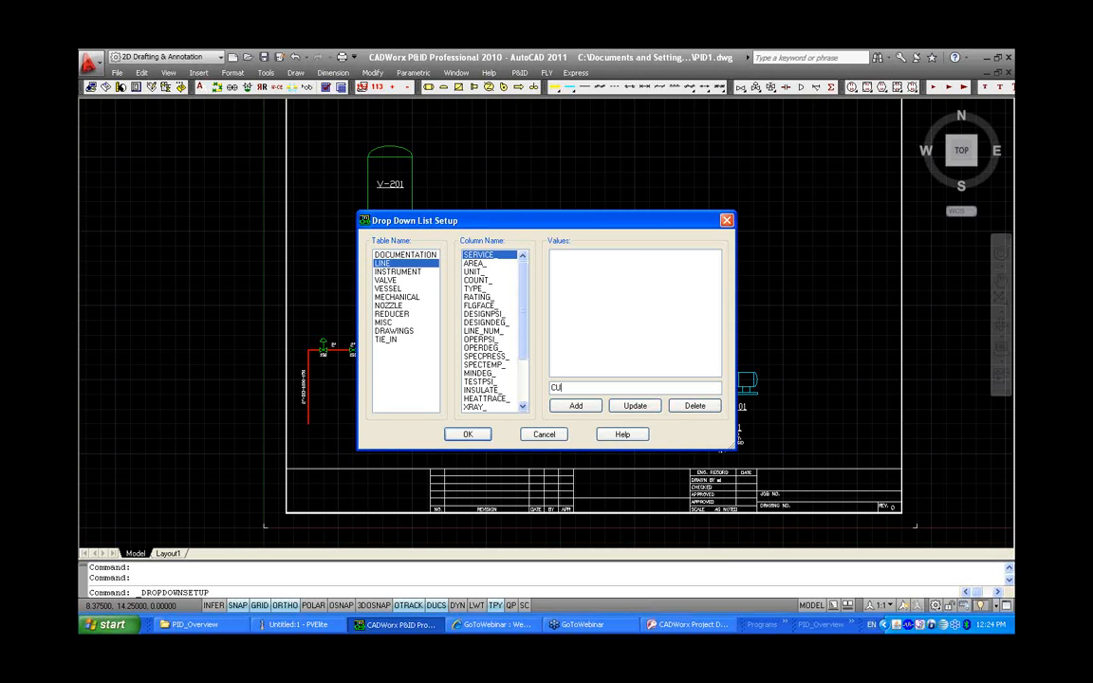
click(563, 408)
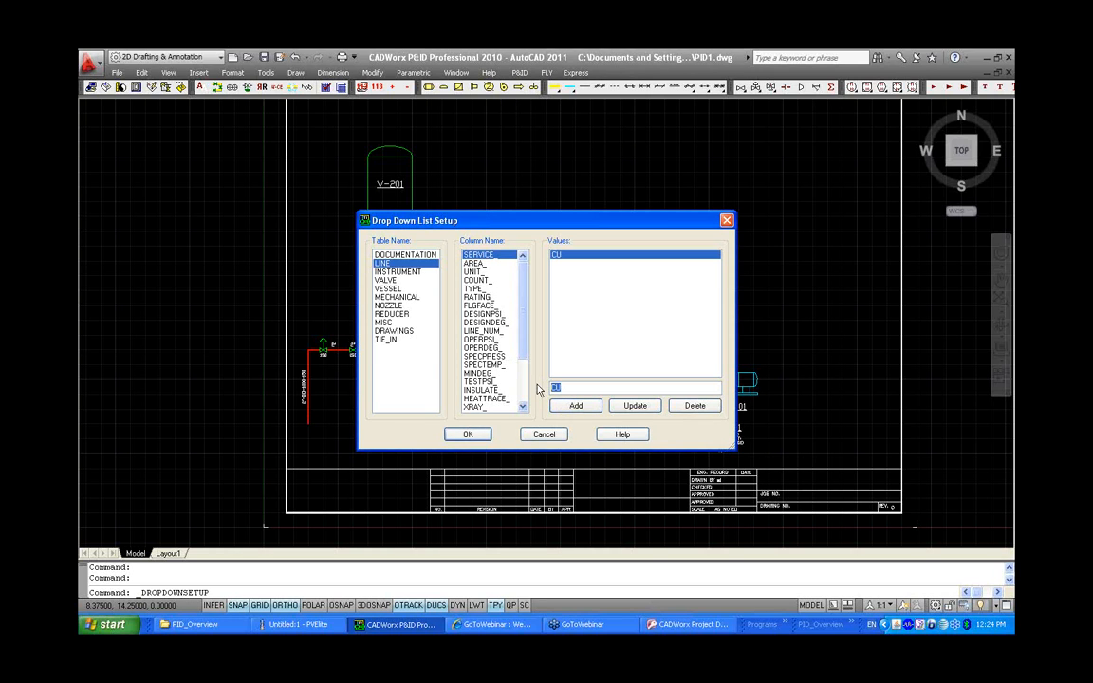
key(BackSpace)
text(DD)
click(569, 404)
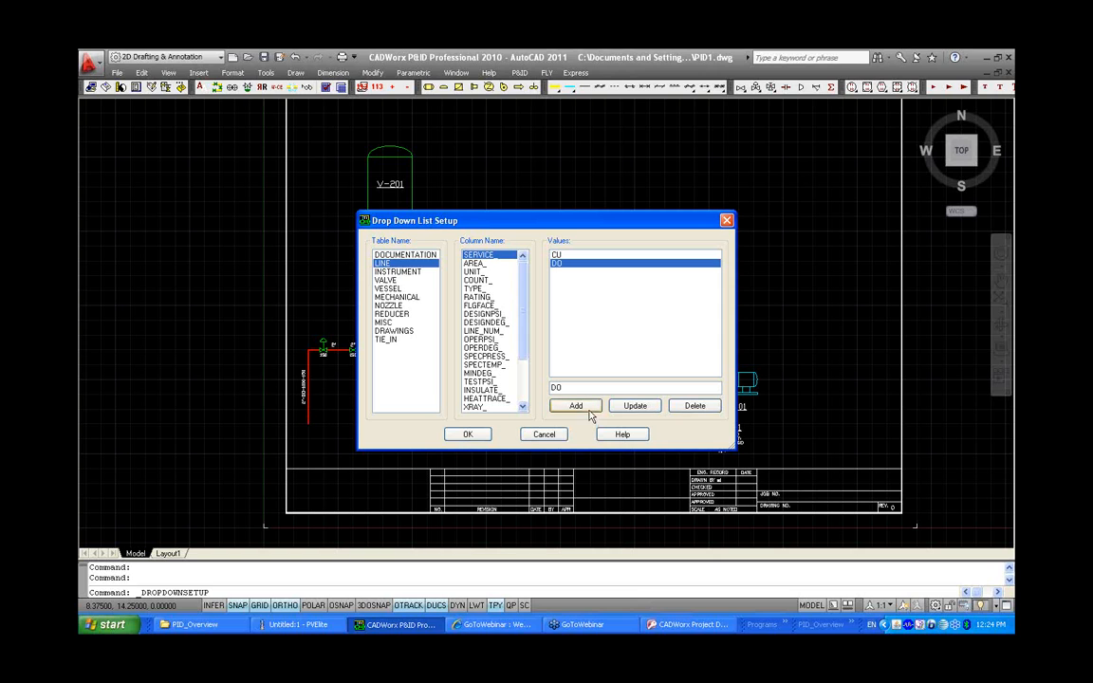
Add 1000, 4000, 4001 and 4002 as COUNT values for the LINE table and apply the setup
click(479, 280)
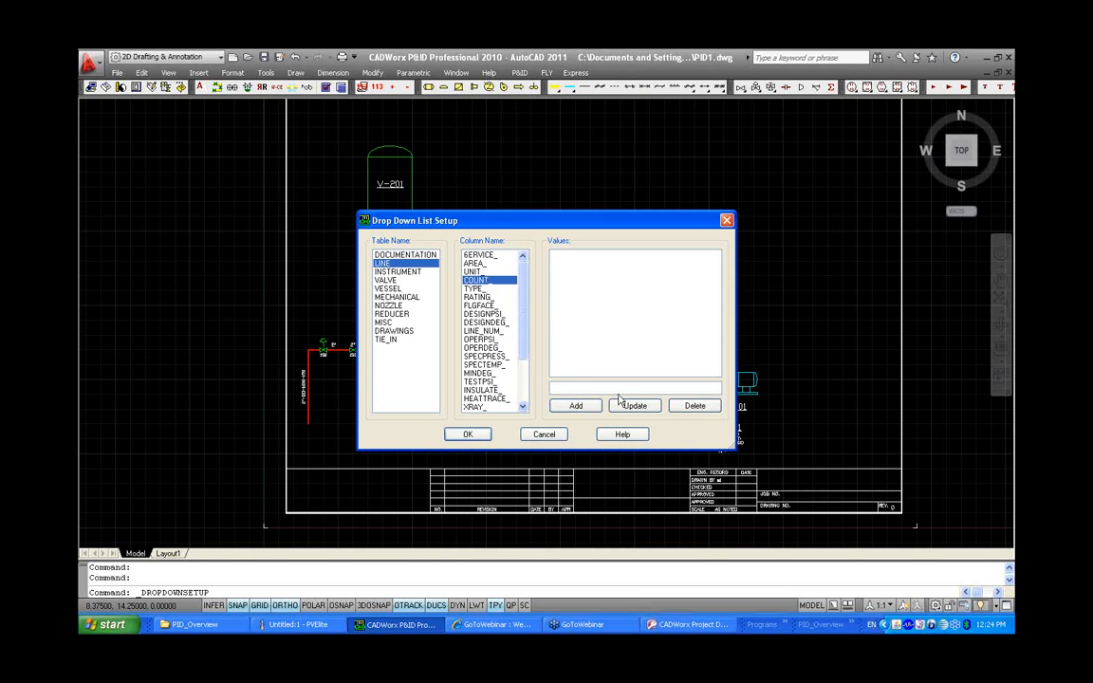
click(609, 388)
text(1000)
click(576, 405)
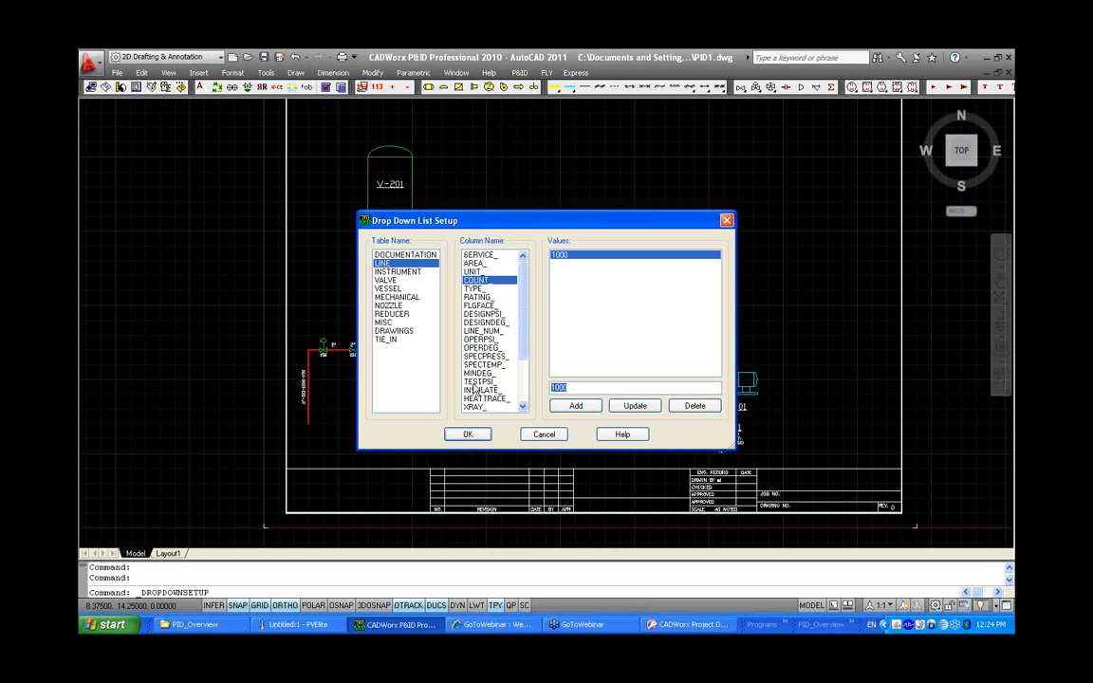
text(4000)
click(576, 405)
key(BackSpace)
text(1)
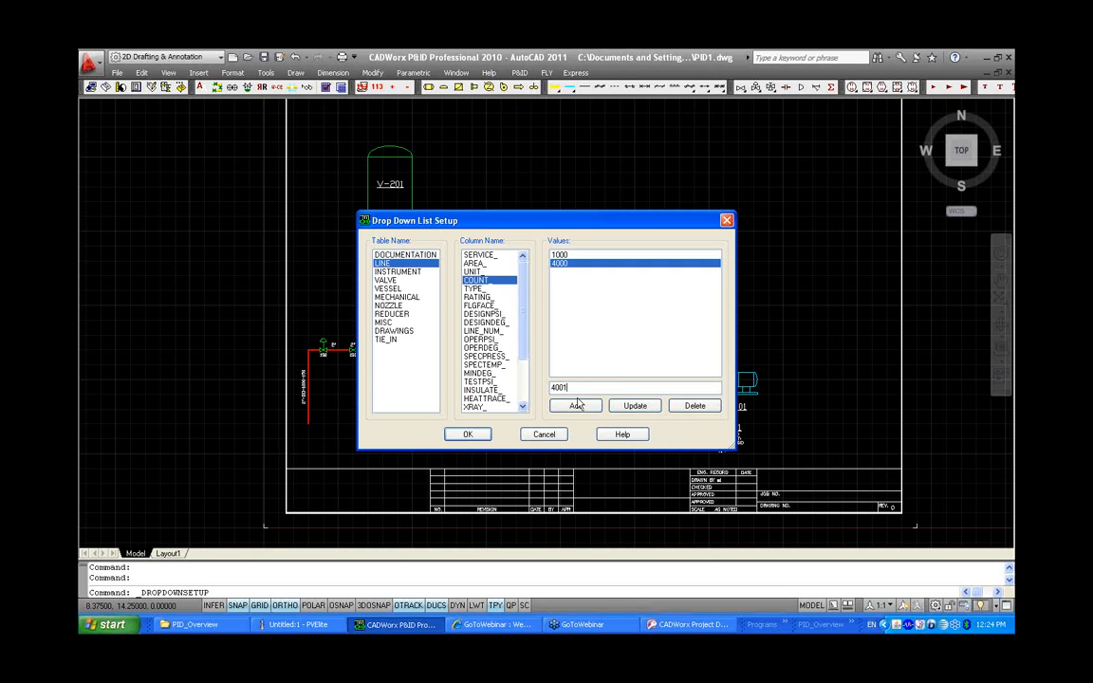
click(576, 405)
text(2)
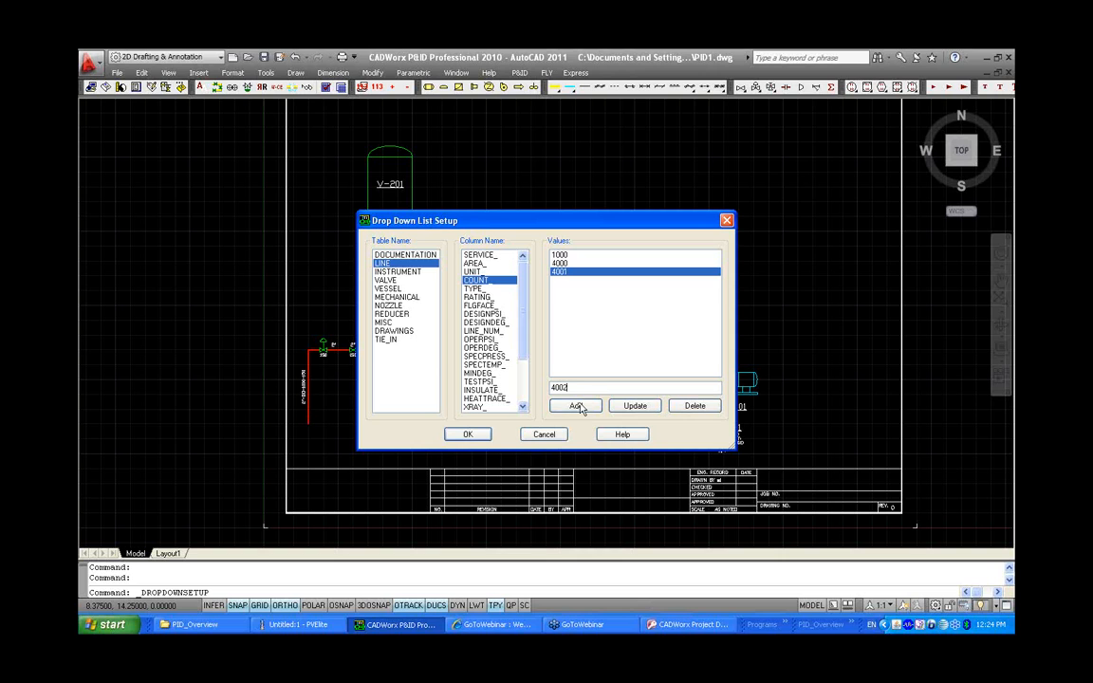
click(576, 405)
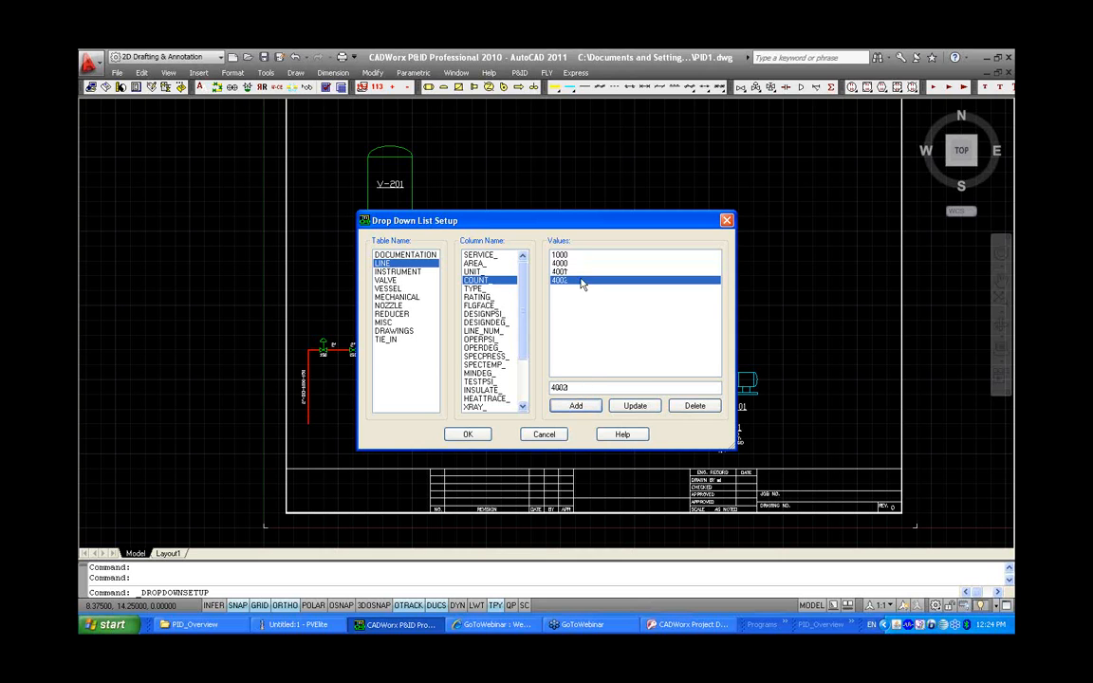
click(477, 288)
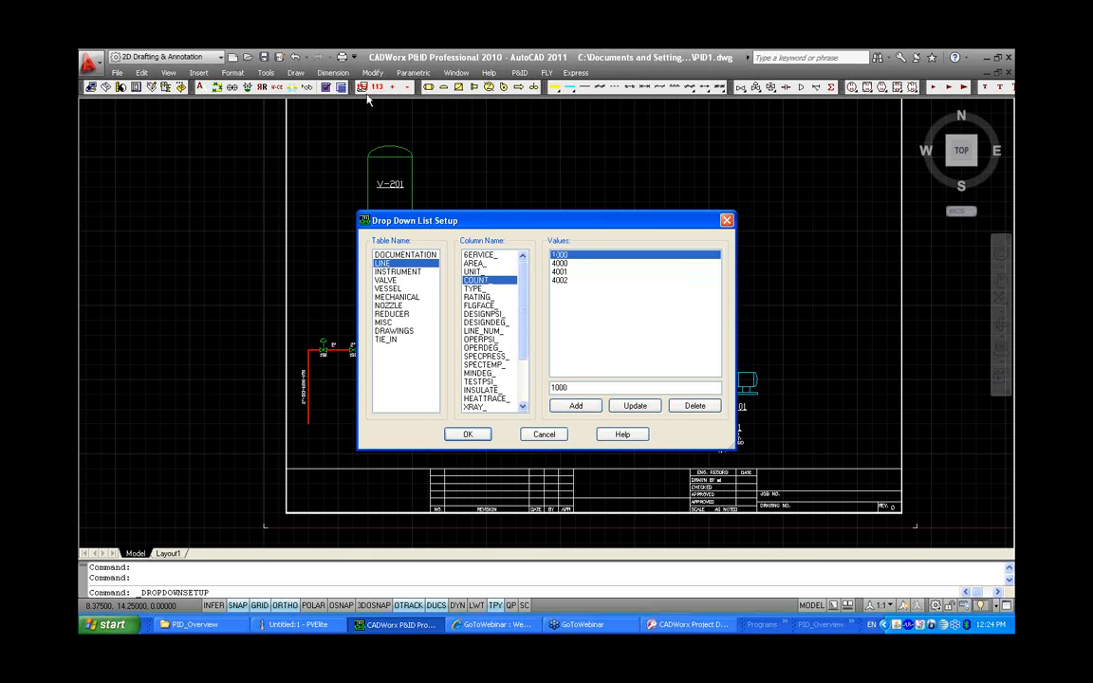
click(471, 435)
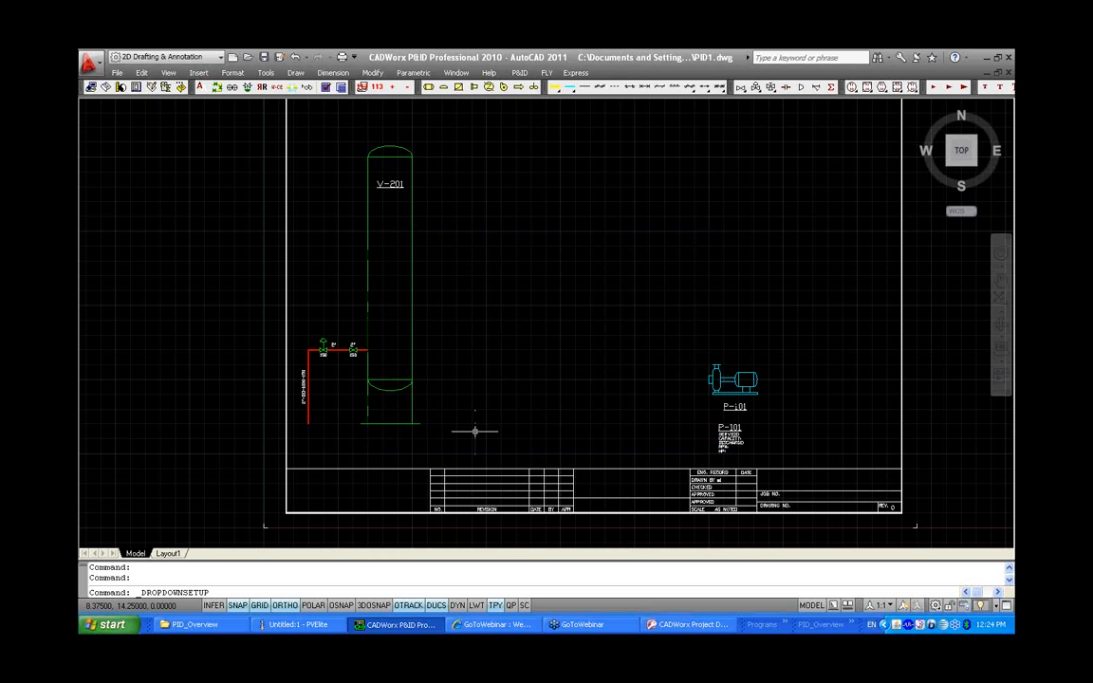
Draw a process line from the vessel's side across and down to the pump's inlet
click(569, 86)
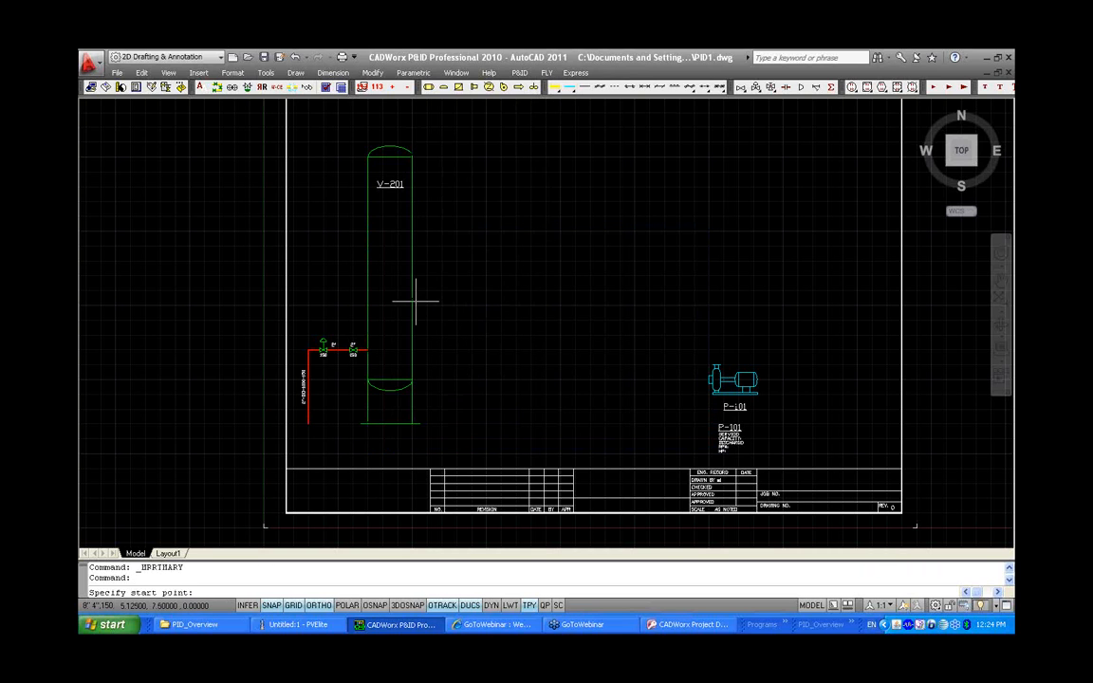
click(634, 305)
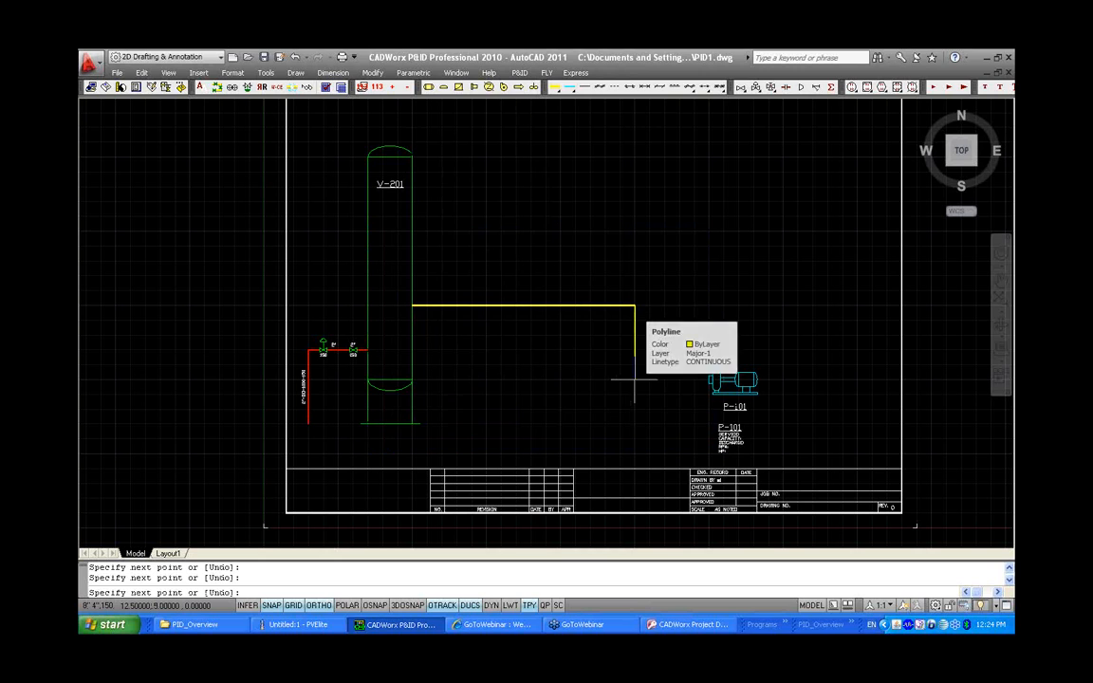
click(634, 379)
click(709, 380)
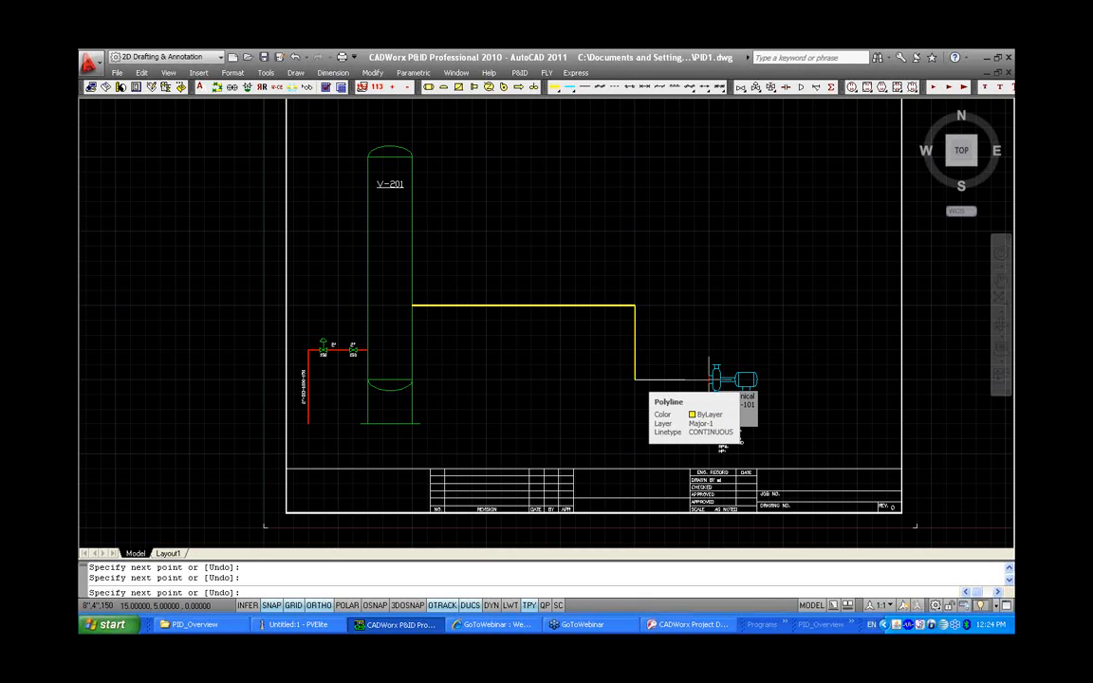
right_click(702, 400)
click(713, 407)
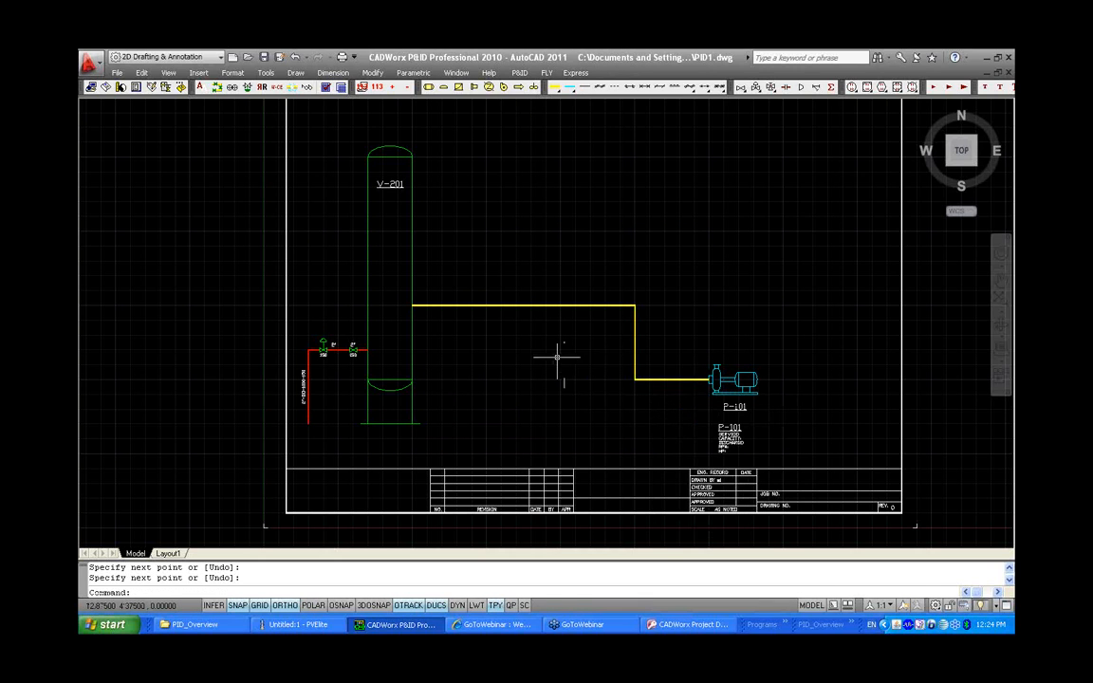
Set the new process line's Service to CU and Count to 4000 in its additional data
double_click(542, 306)
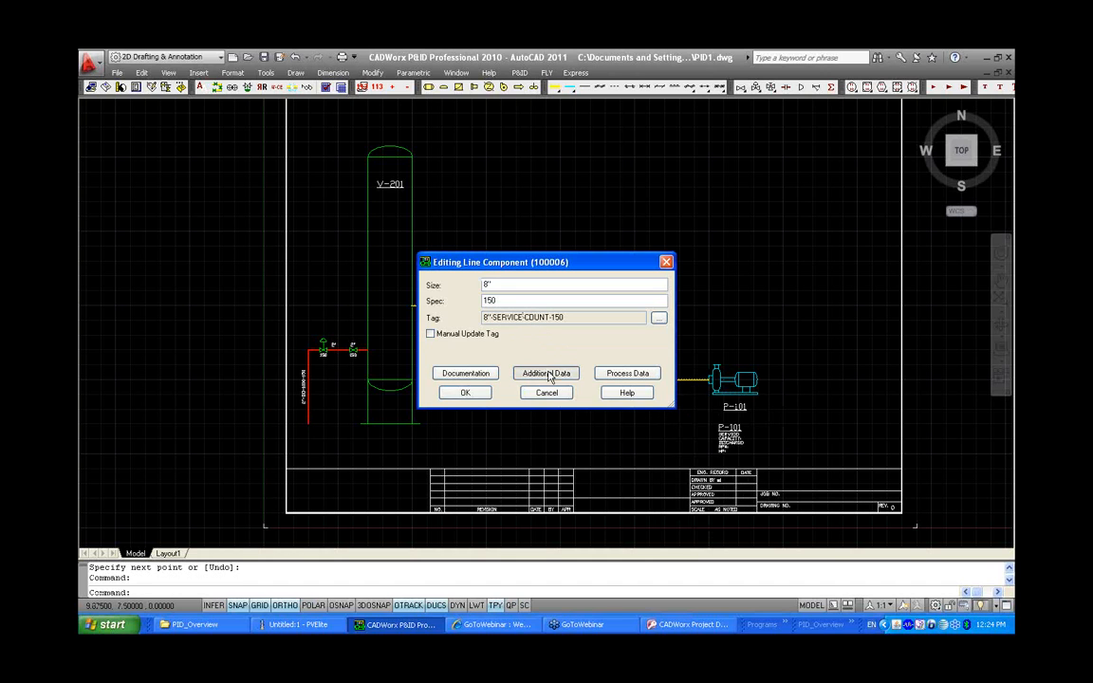
click(549, 373)
click(660, 244)
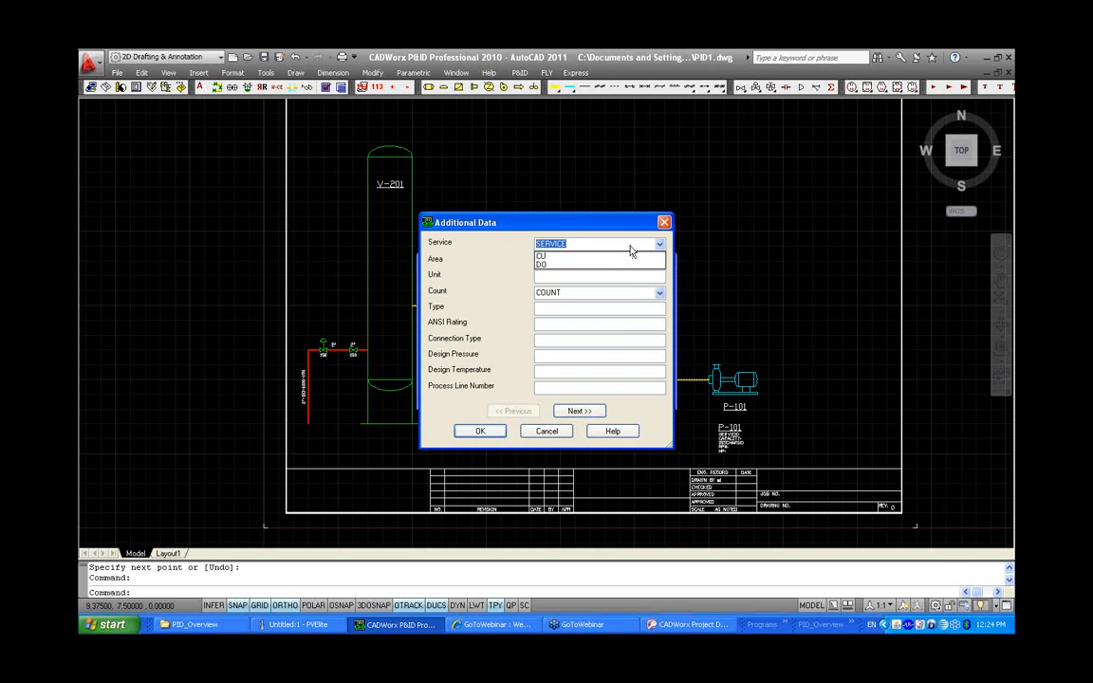
click(605, 257)
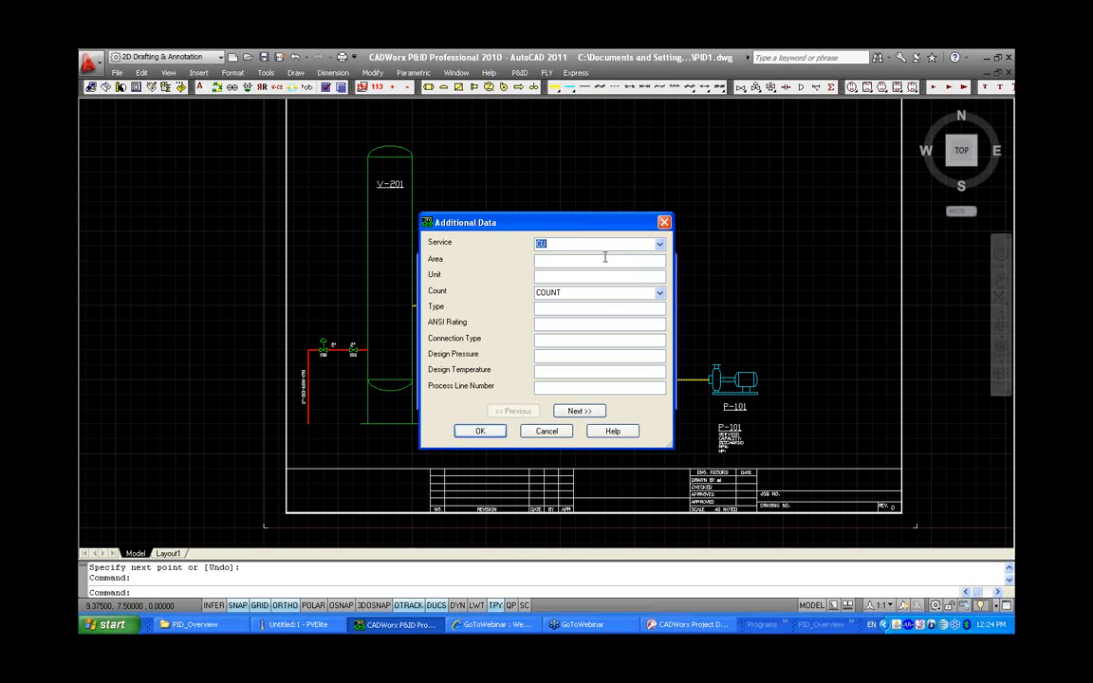
click(661, 293)
click(646, 320)
click(470, 432)
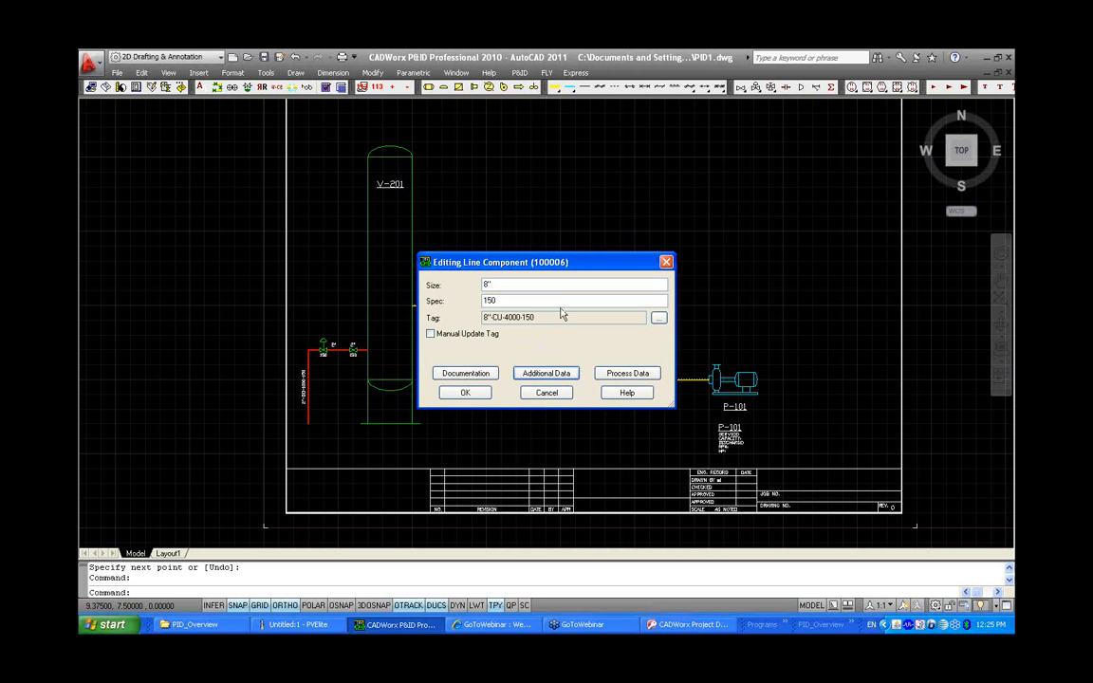
click(465, 393)
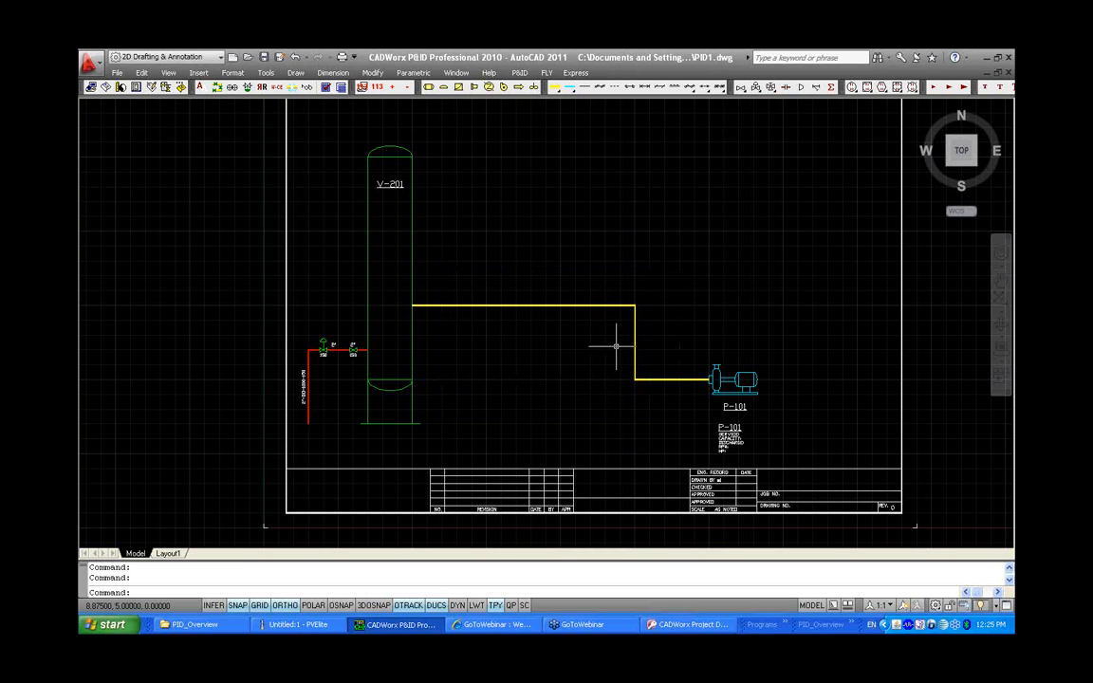
Place a line number tag along the vertical segment of the new process line
scroll(627, 350, up, 2)
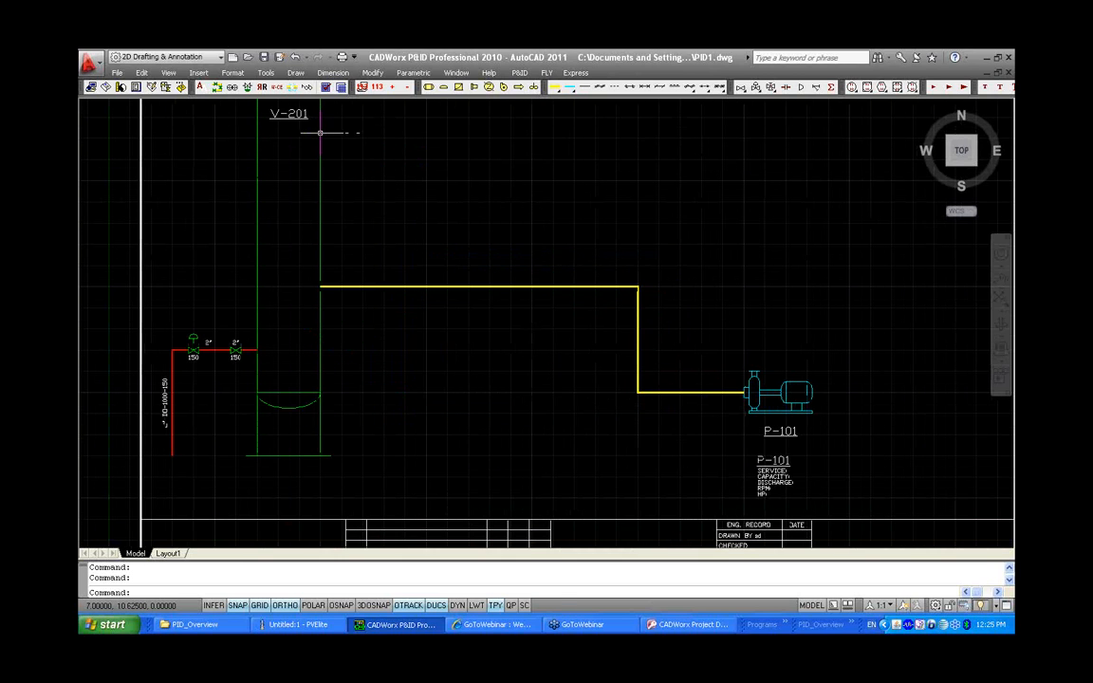
click(277, 87)
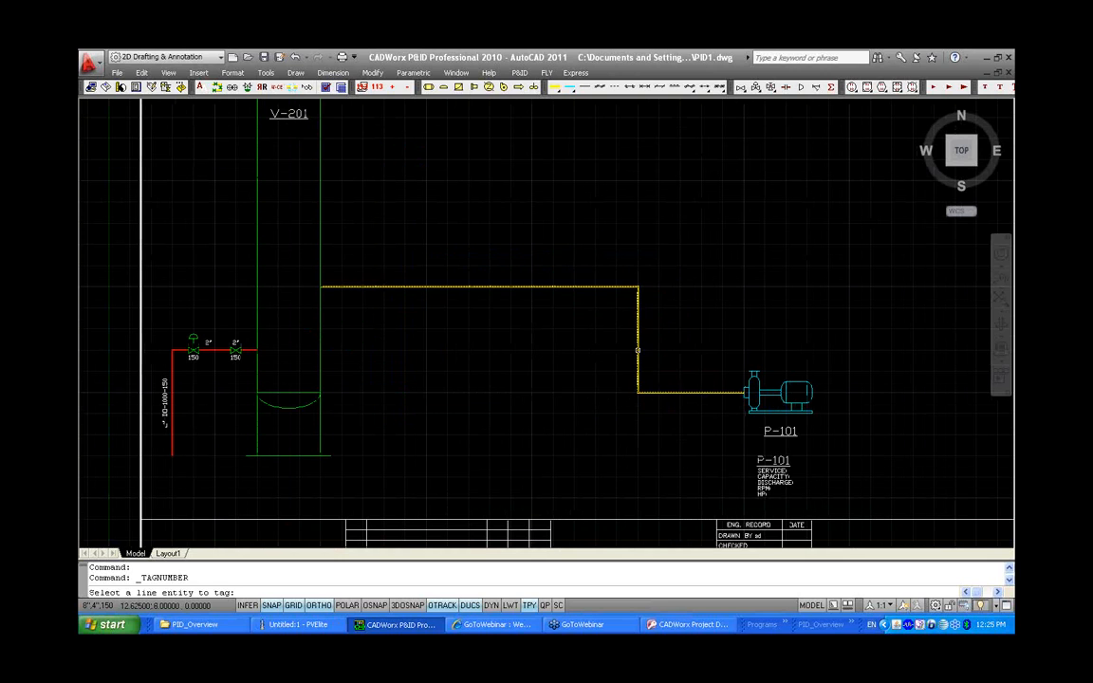
click(638, 350)
click(632, 349)
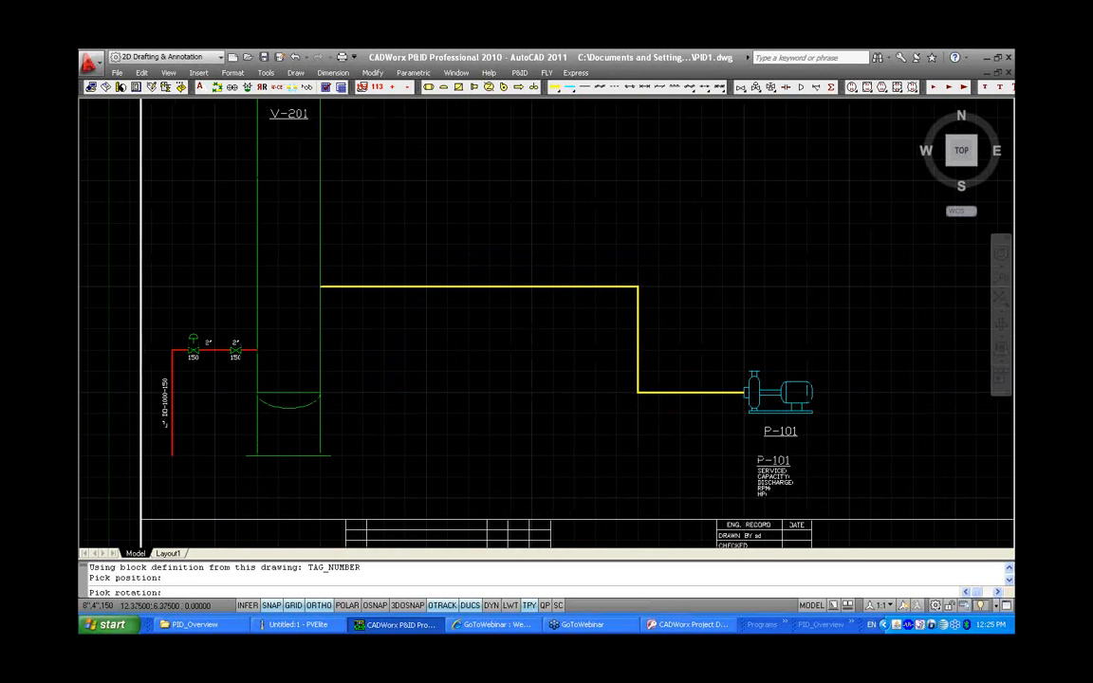
click(637, 349)
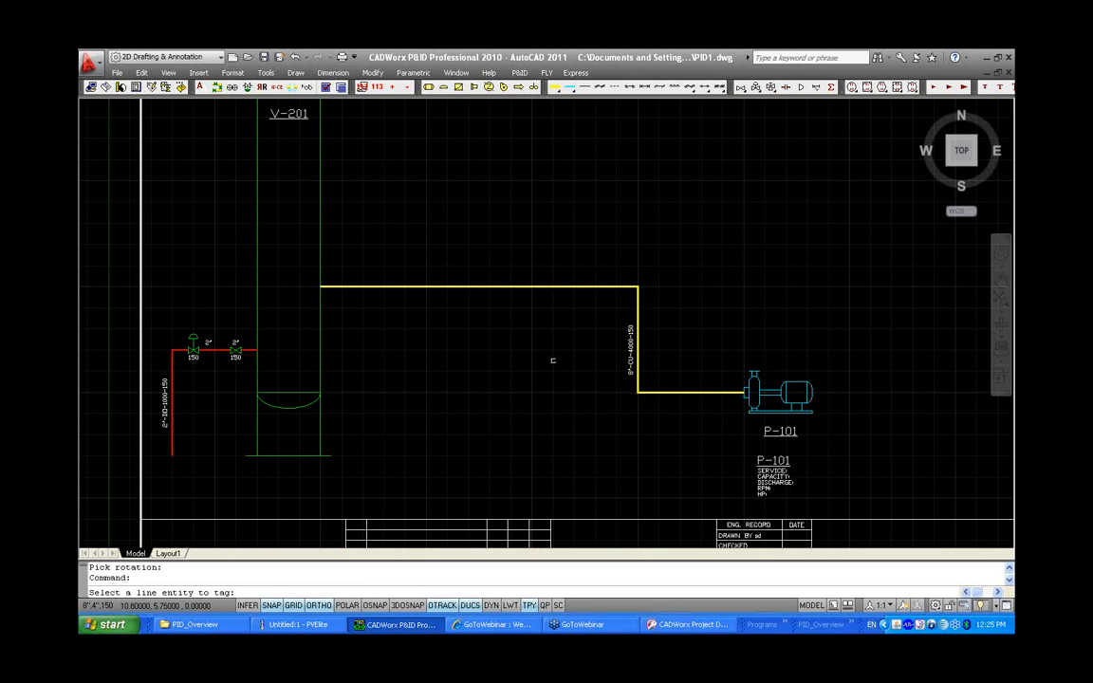
key(Return)
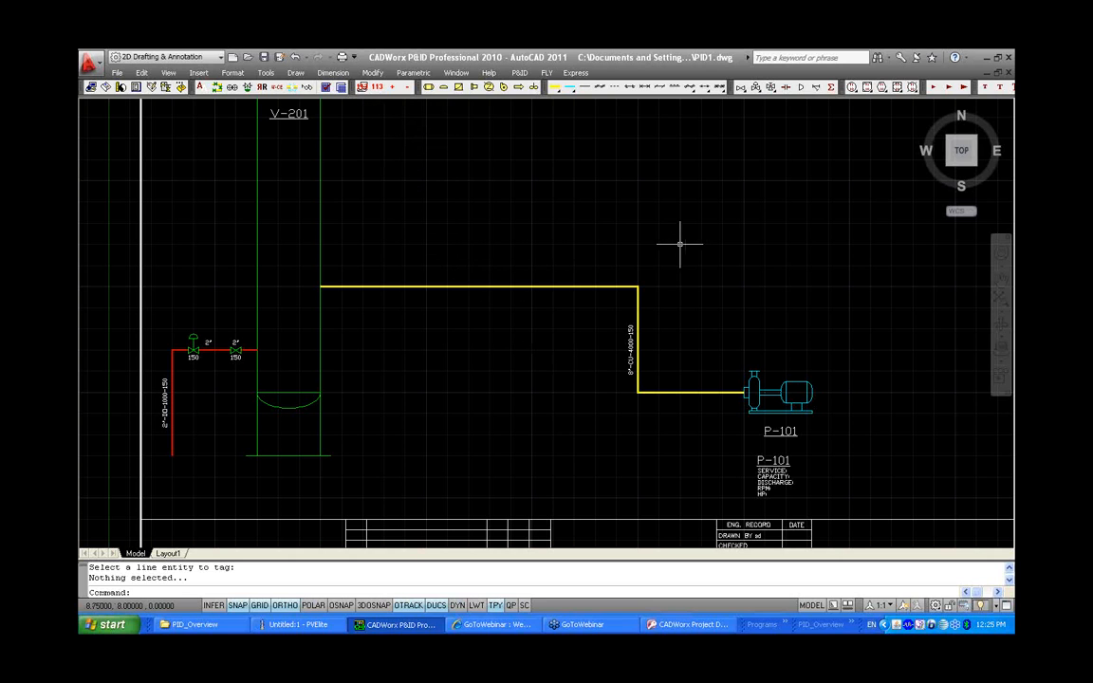
Insert two gate valves on the horizontal run of the new process line
click(741, 86)
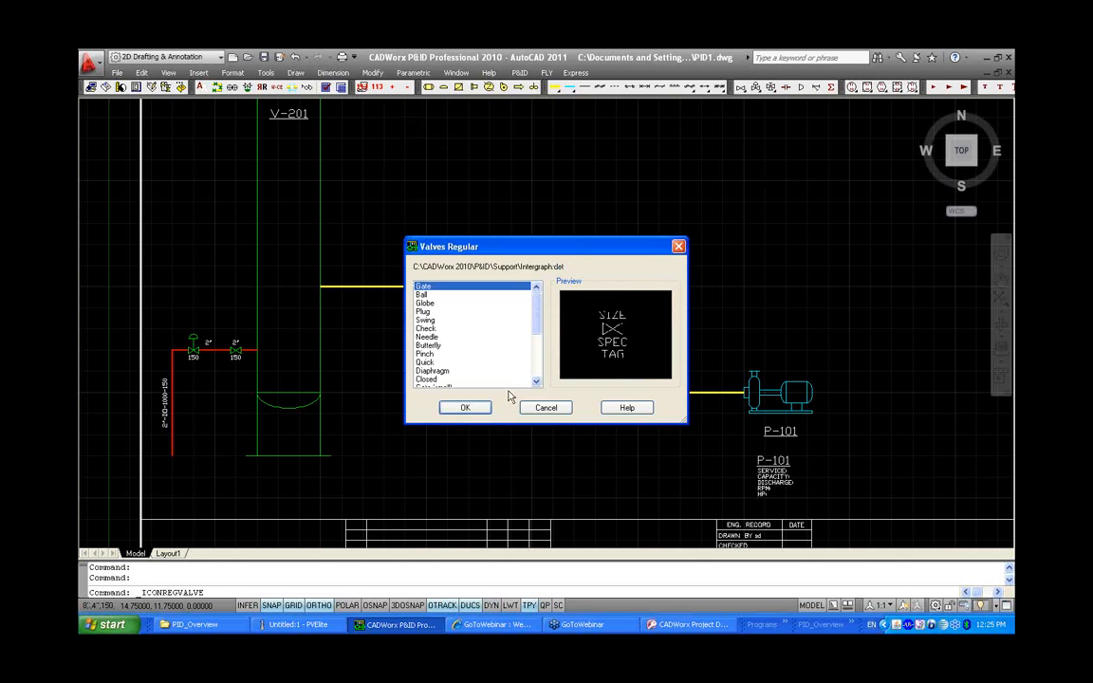
click(479, 407)
click(427, 286)
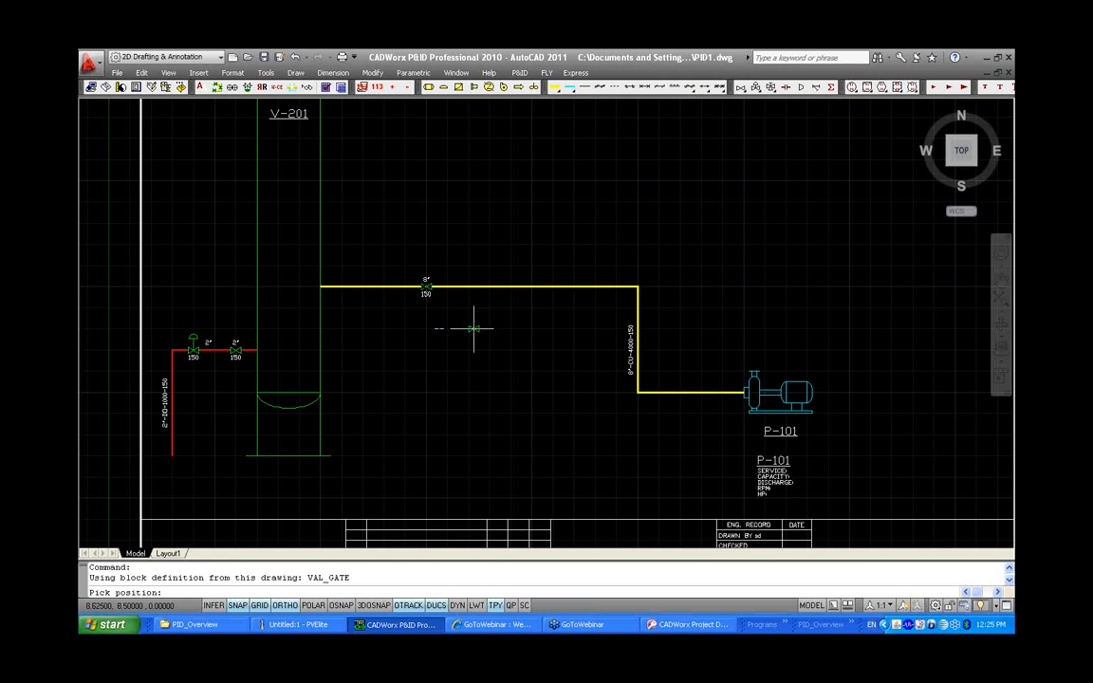
click(531, 285)
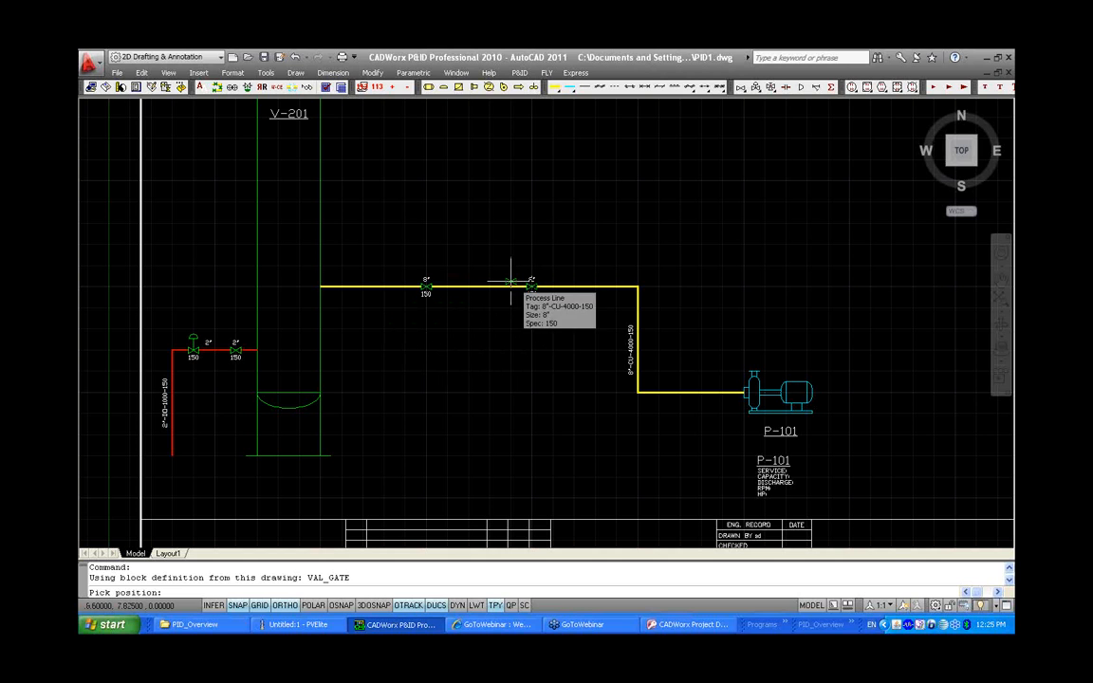
scroll(461, 317, up, 2)
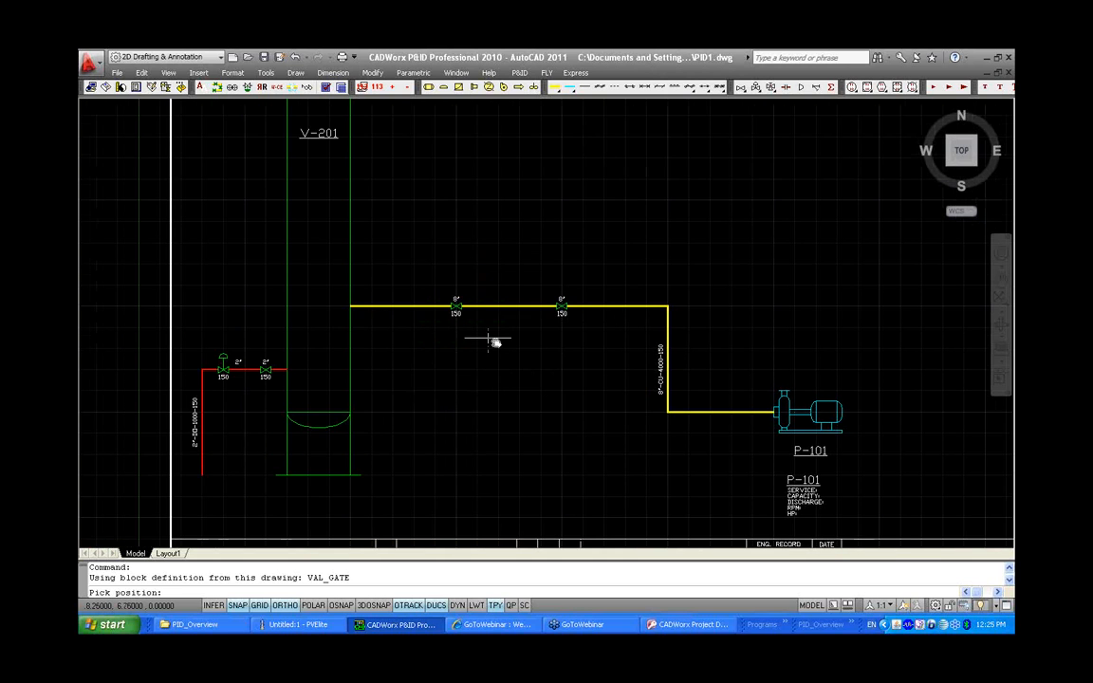
key(Escape)
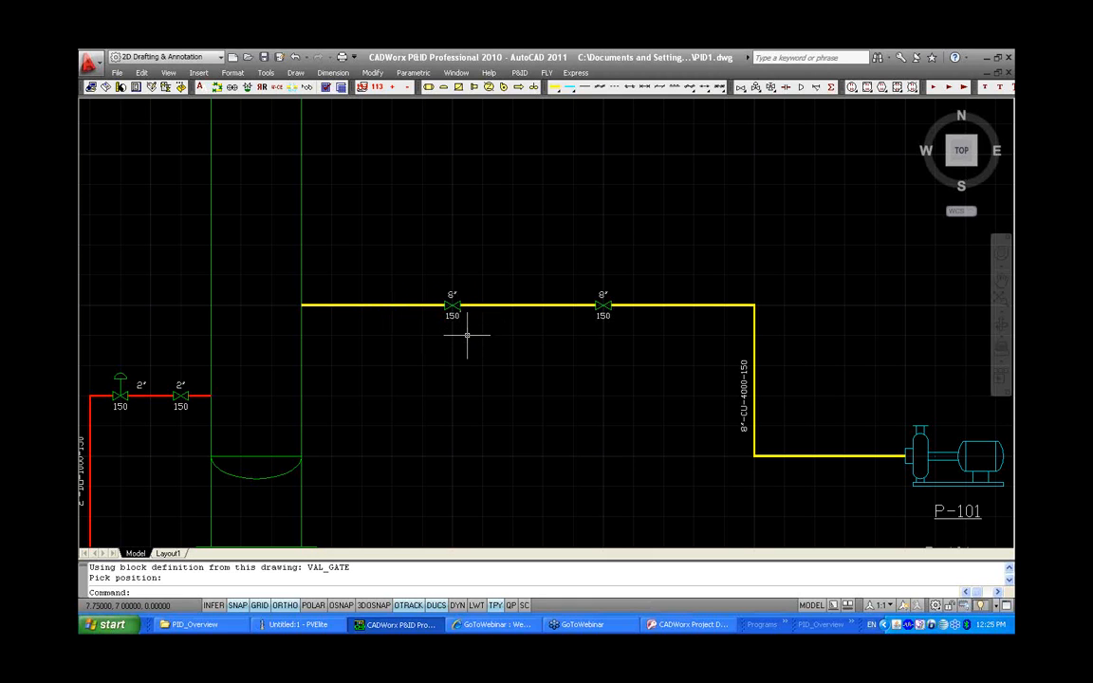
Insert a Control - Gate Diaphragm valve on the horizontal run between the two gate valves
click(668, 87)
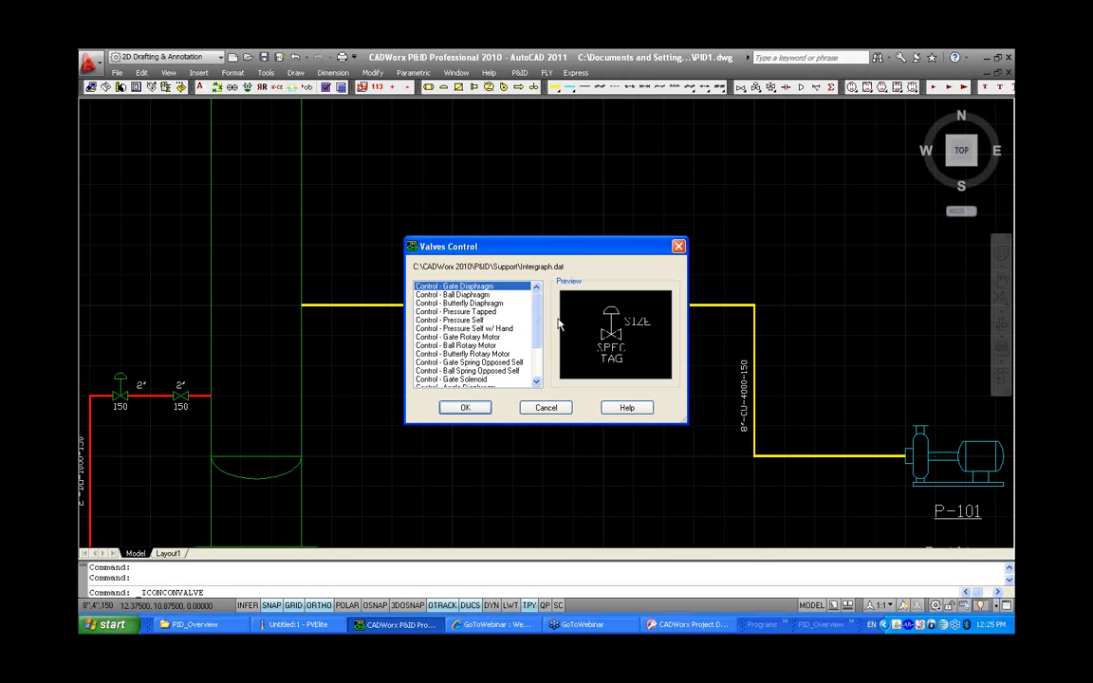
click(469, 407)
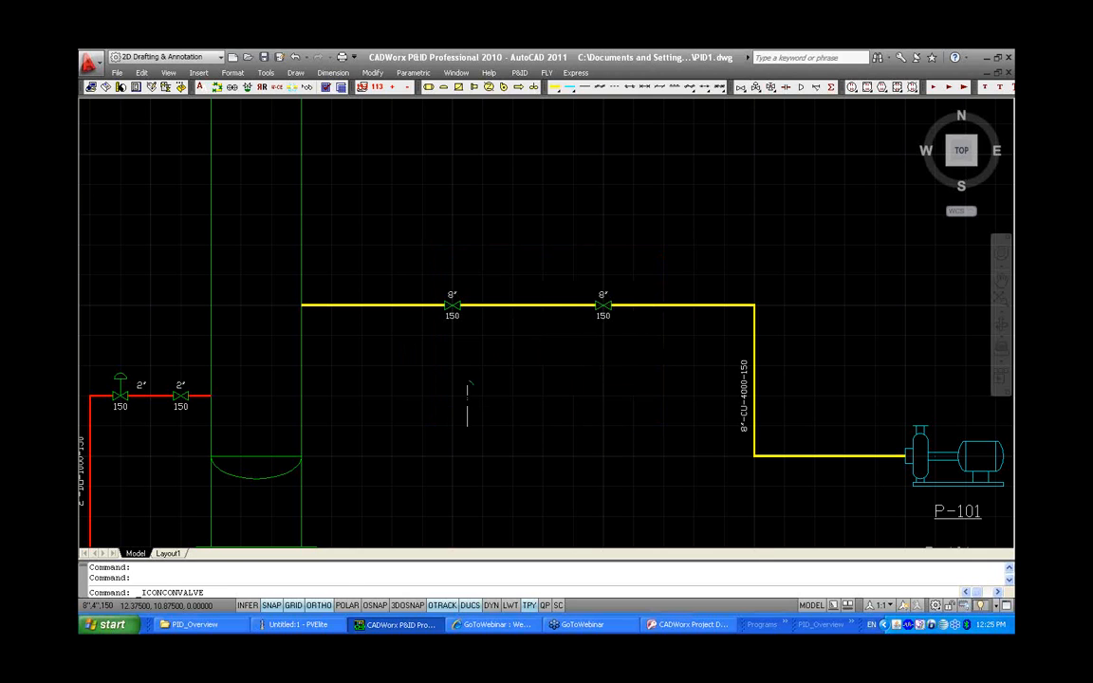
click(517, 358)
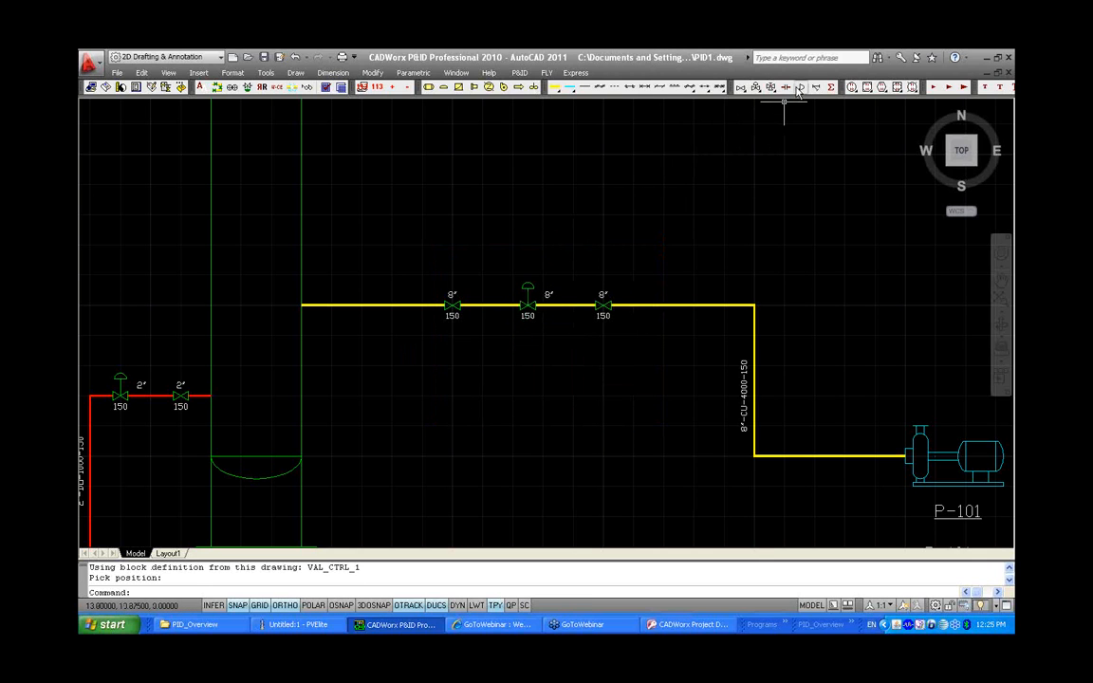
Place a concentric reducer just upstream of the control valve and assign the 4" reduction size to the control valve
click(800, 87)
click(455, 412)
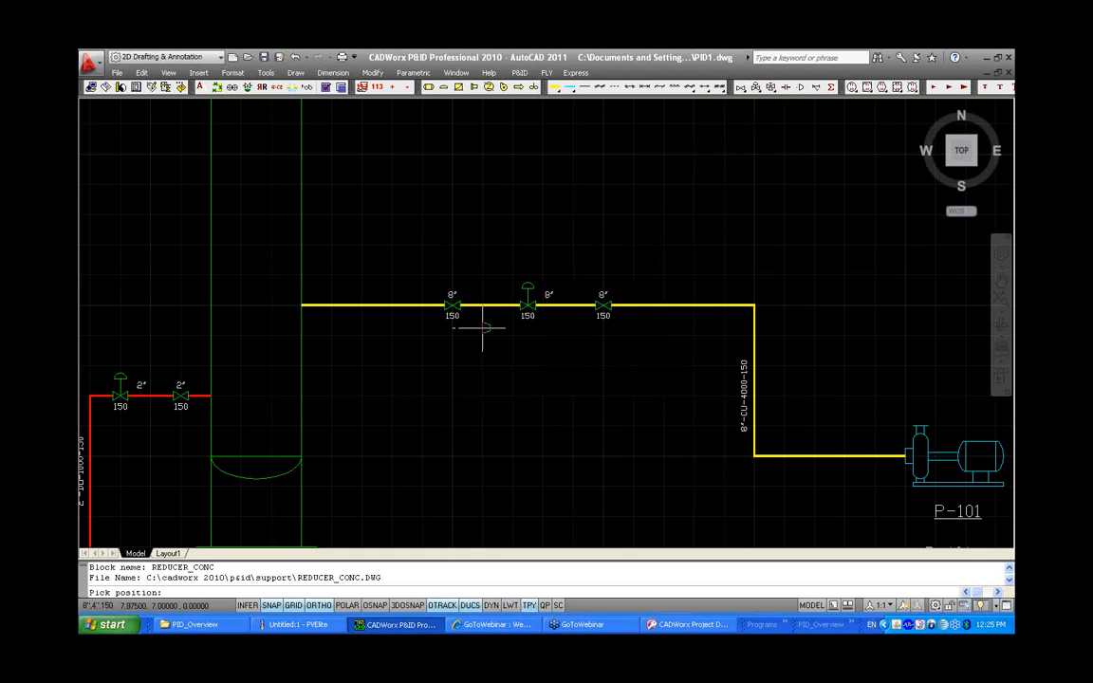
click(490, 304)
click(494, 307)
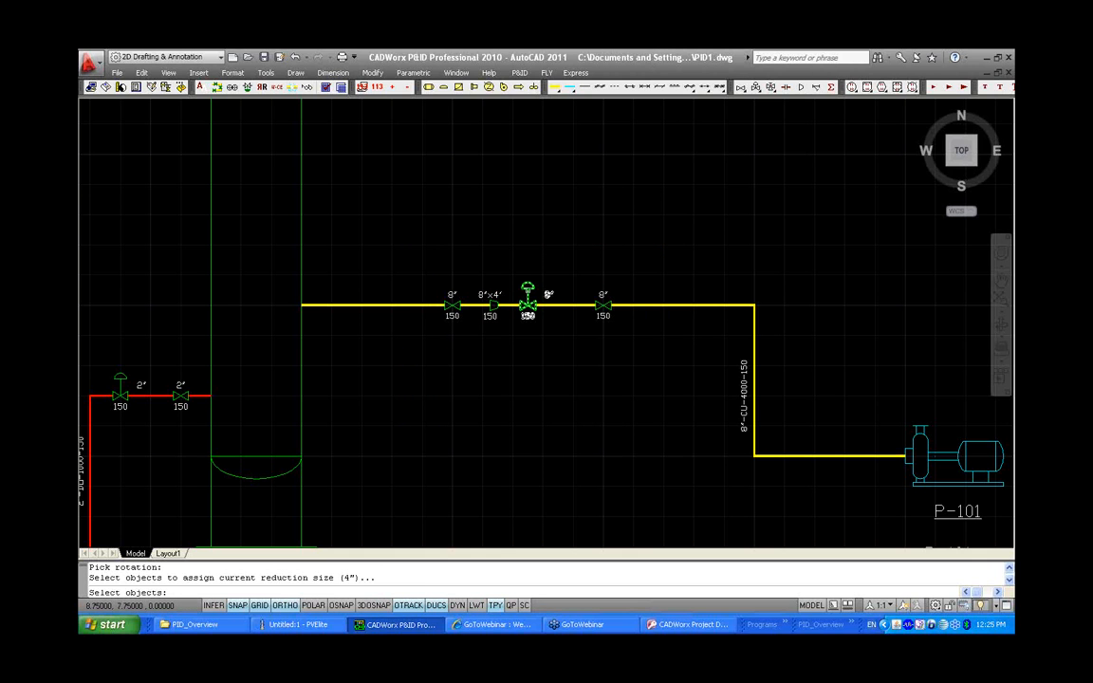
click(528, 305)
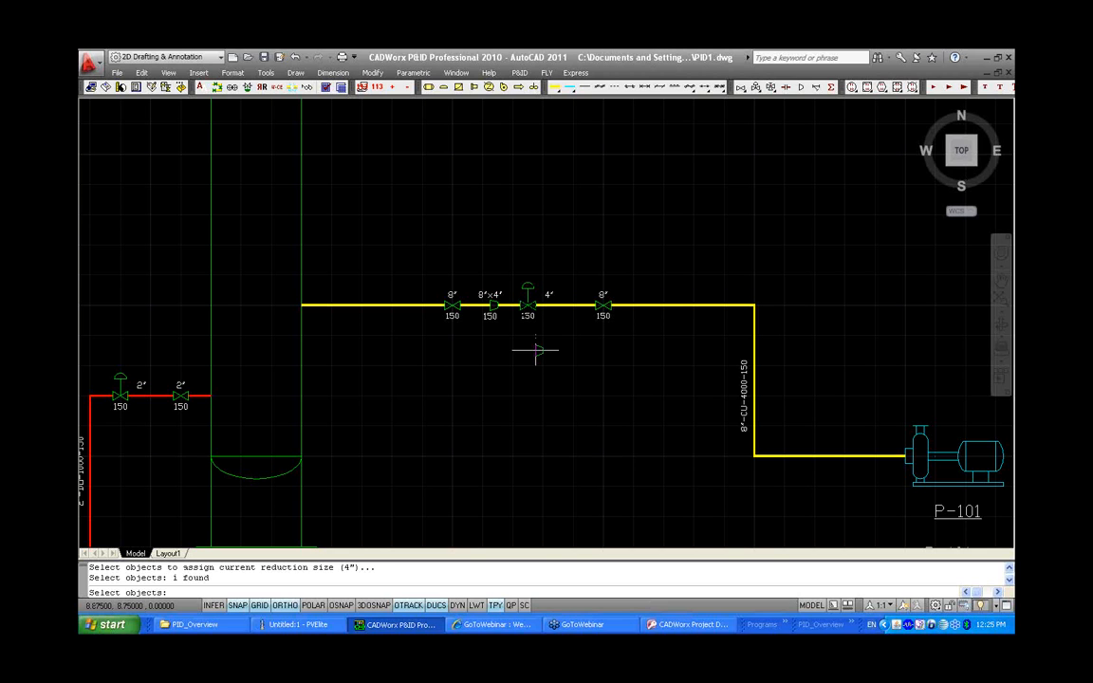
key(Return)
Place a second concentric reducer just downstream of the control valve, again assigning the reduction size to it
click(565, 306)
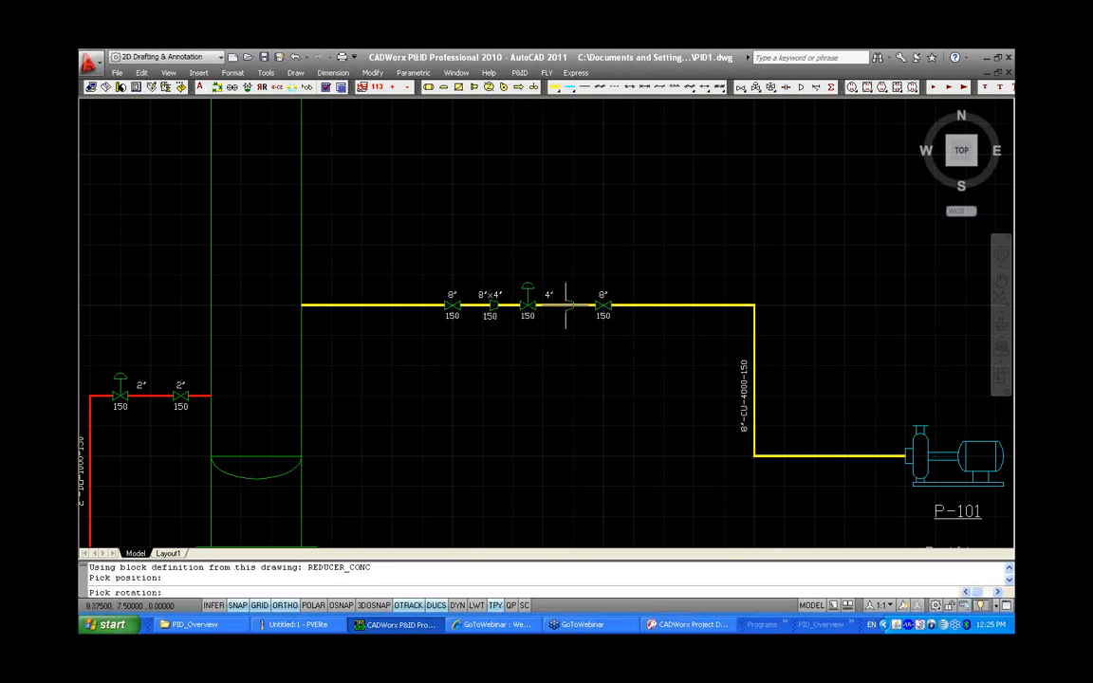
click(543, 306)
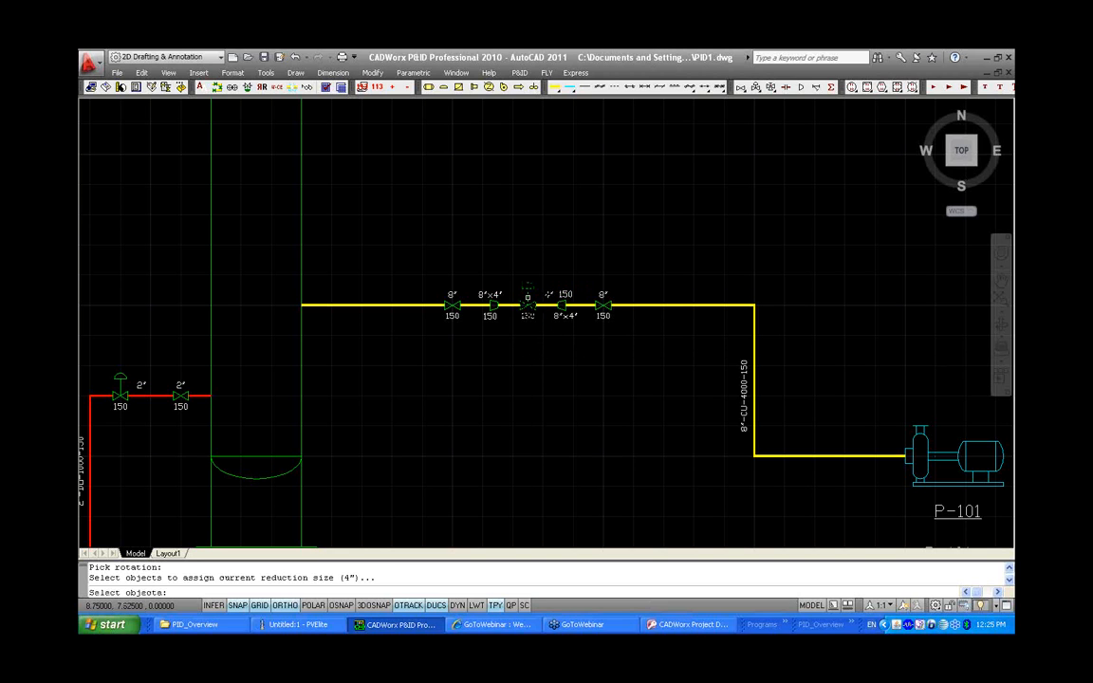
click(527, 305)
key(Return)
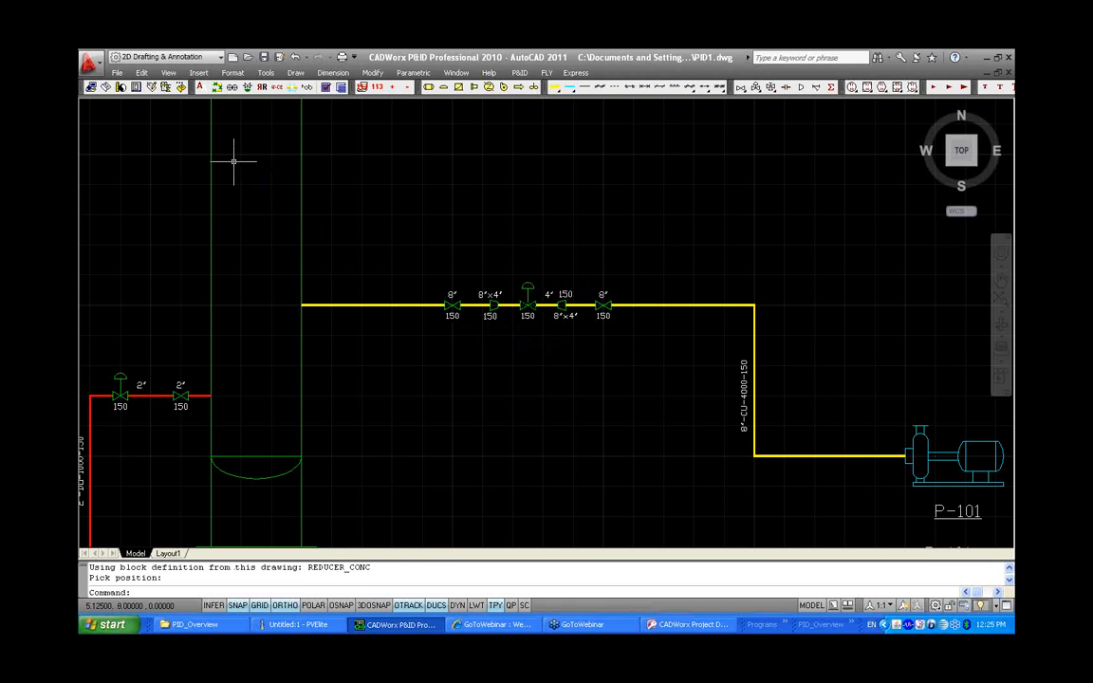
Set the current line size to 4"
click(120, 87)
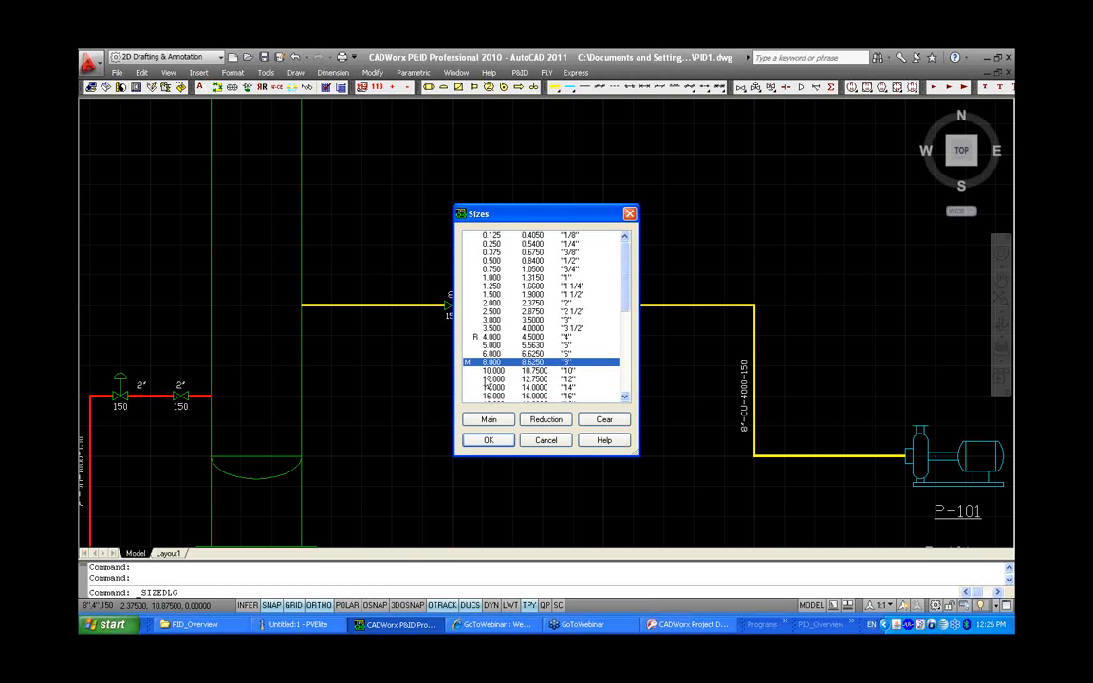
click(498, 340)
click(502, 440)
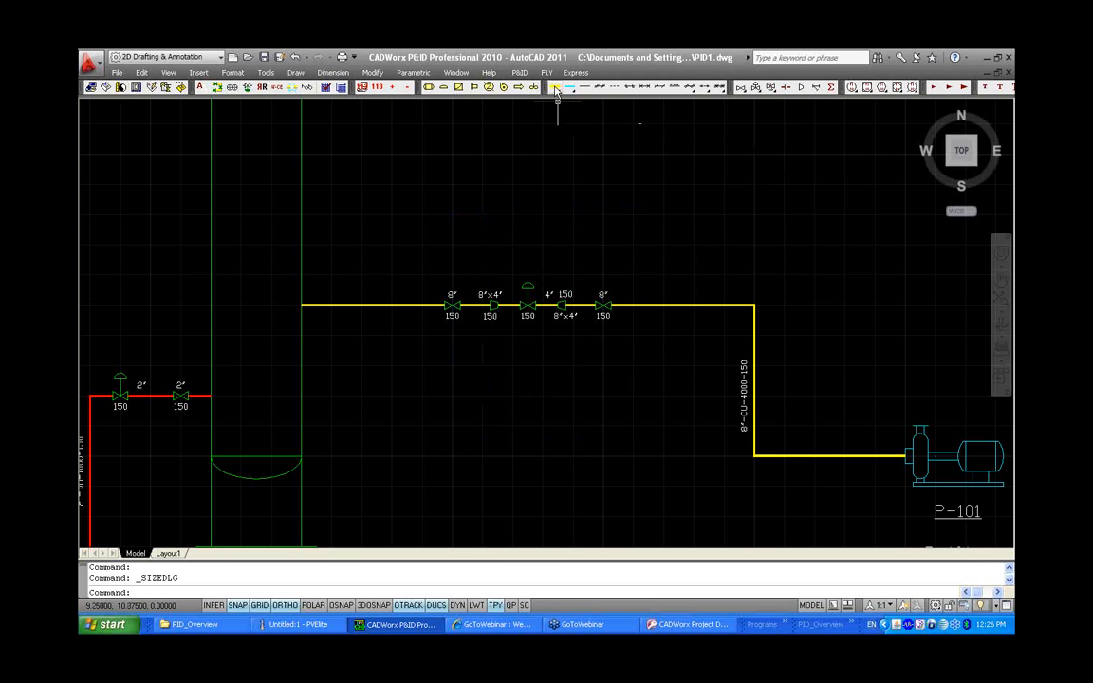
Draw a secondary bypass line from the main run down, across beneath the control valve, and back up to the main run
drag(556, 88, 557, 121)
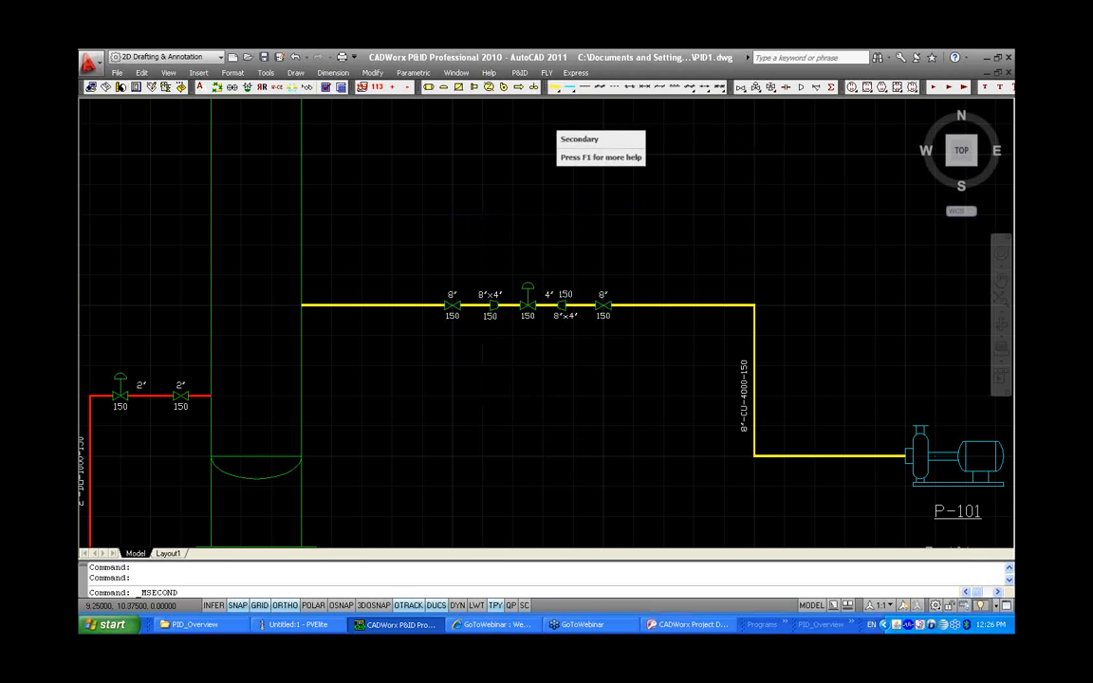
click(423, 304)
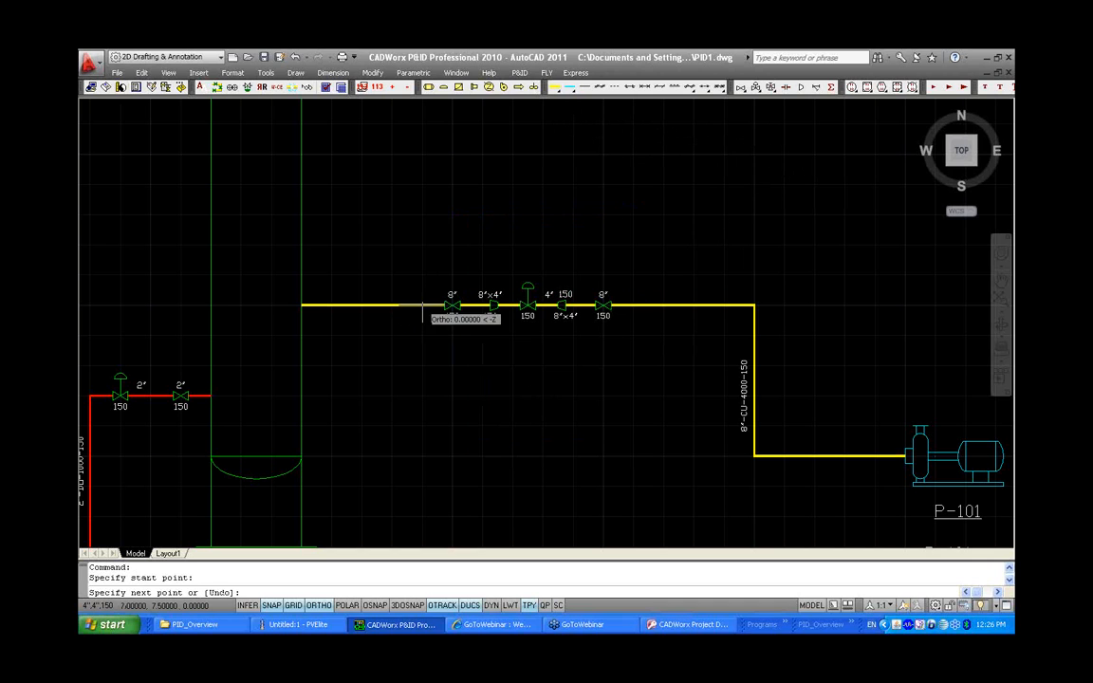
click(423, 364)
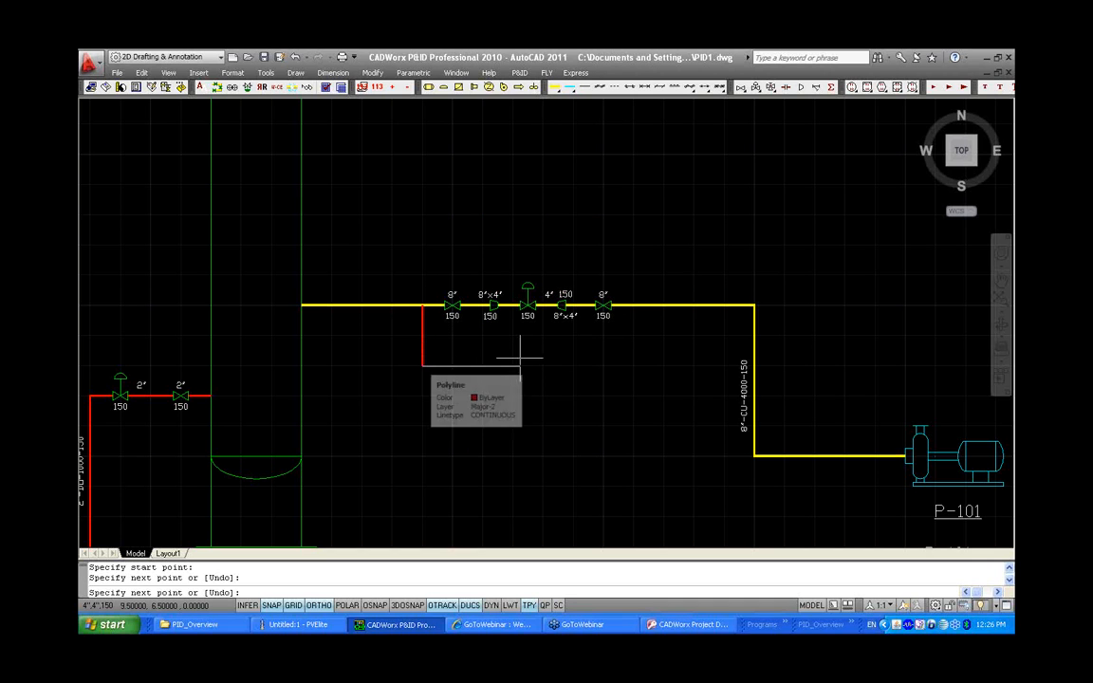
click(633, 364)
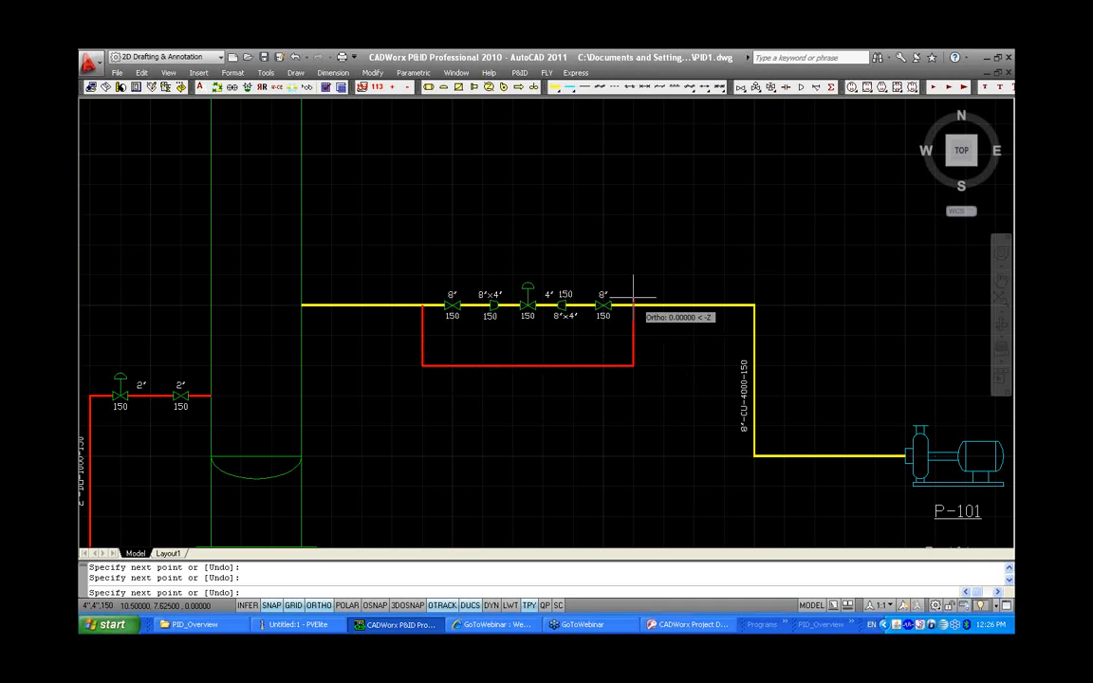
click(633, 304)
key(ctrl+z)
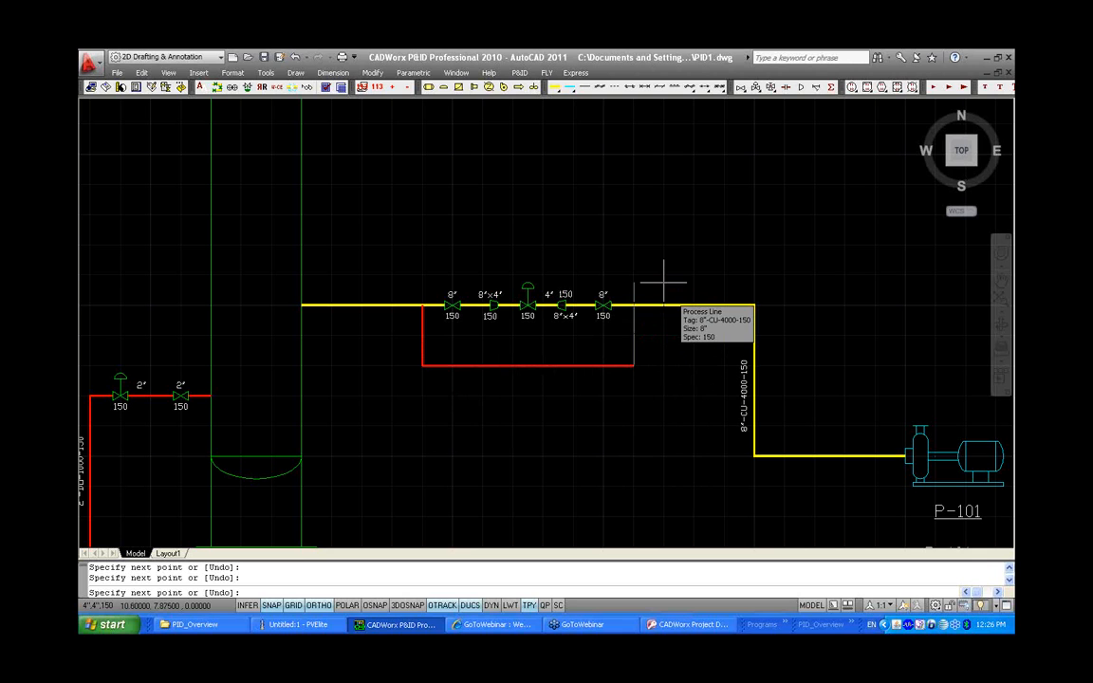
click(634, 304)
right_click(648, 325)
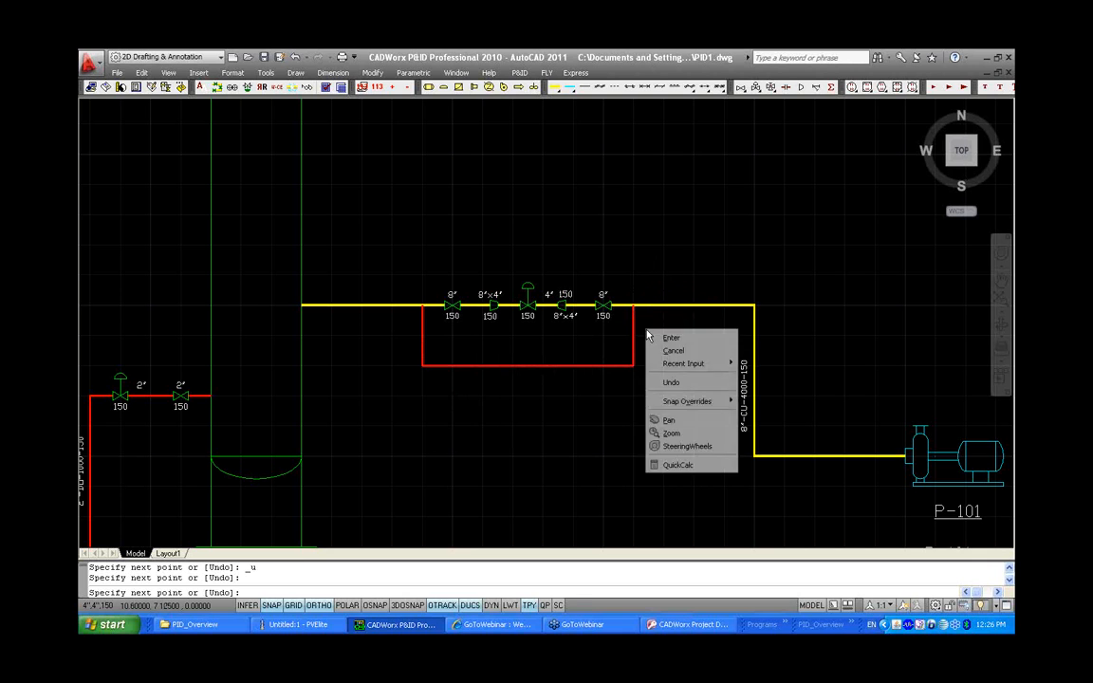
click(661, 335)
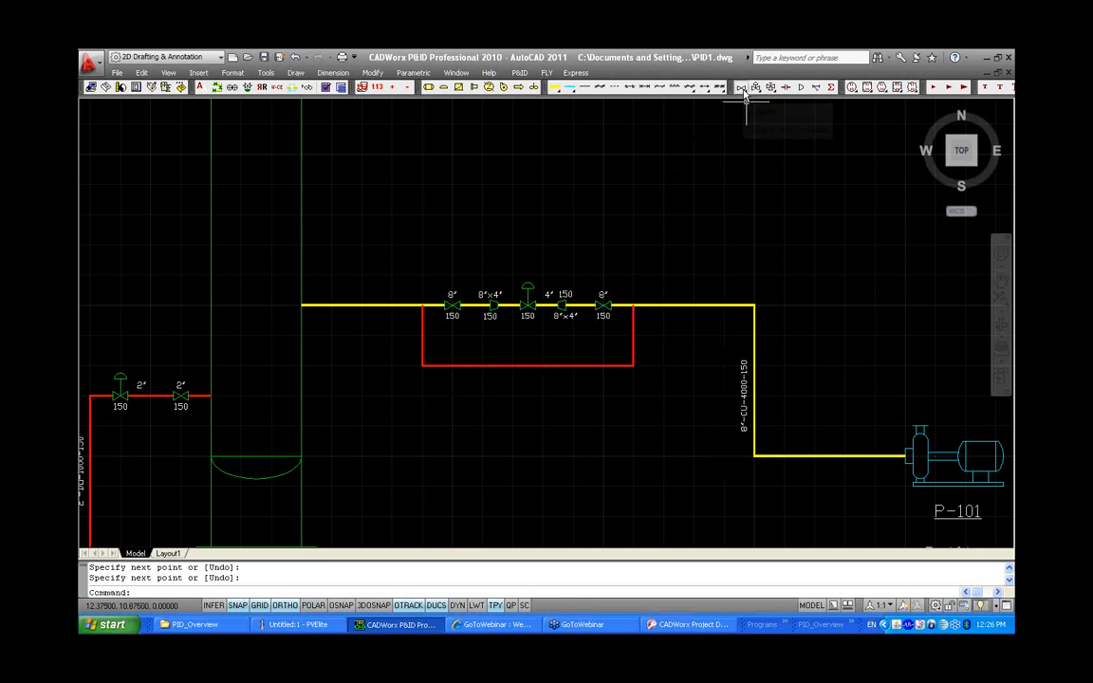
Insert a globe valve in the middle of the bypass line
click(664, 85)
click(464, 407)
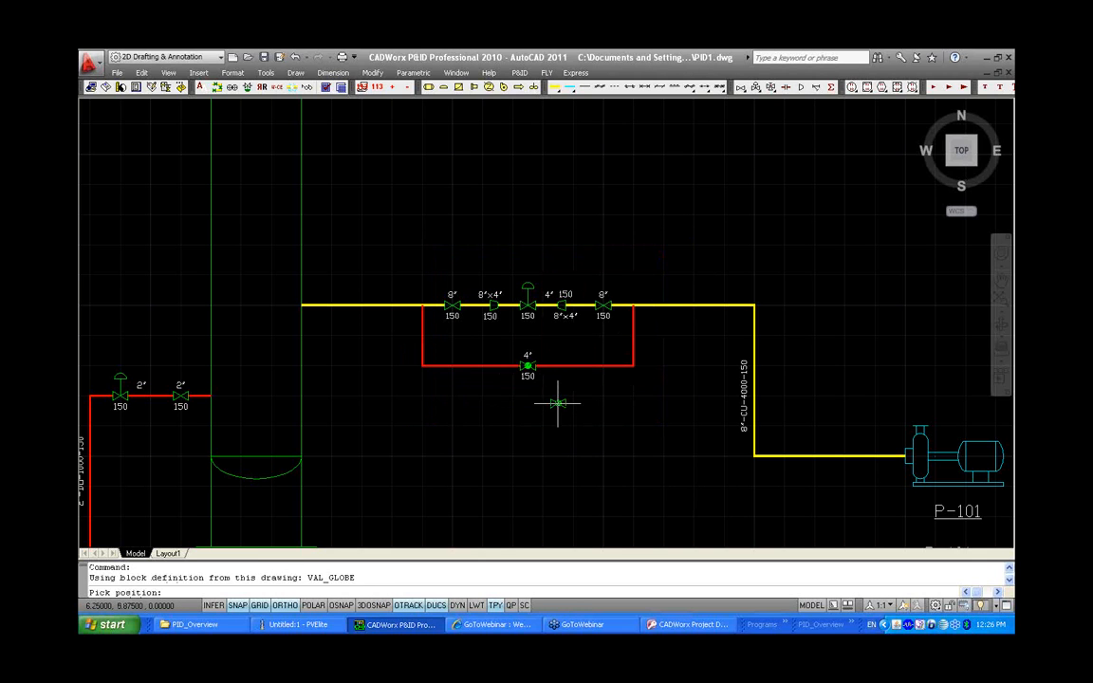
click(527, 365)
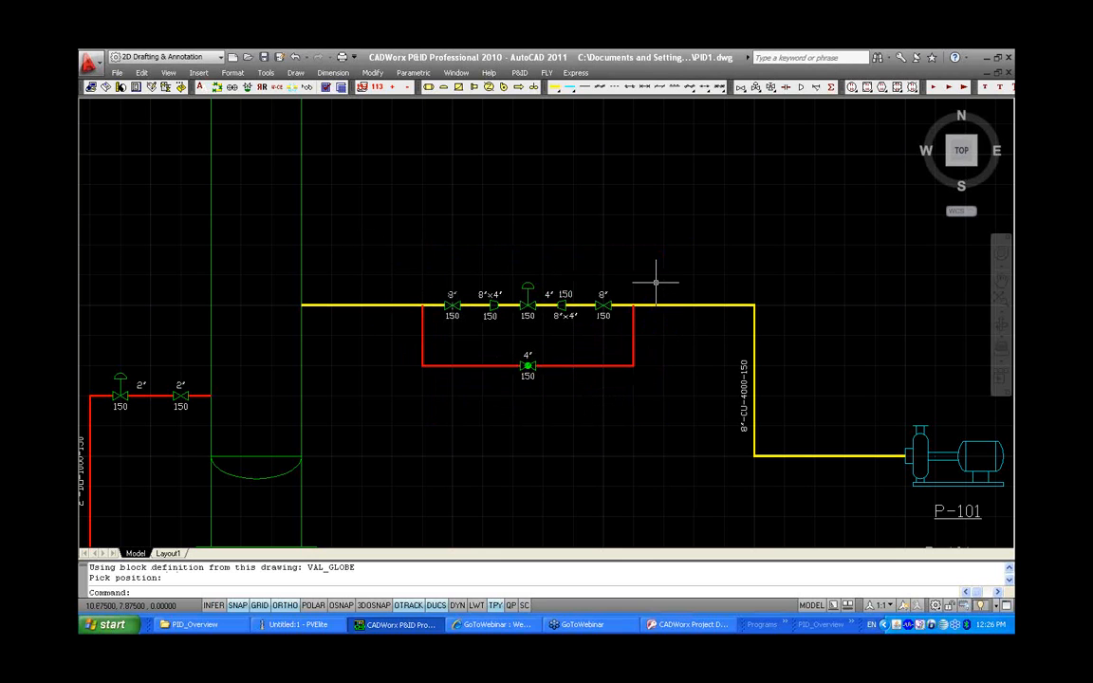
Open the CADWorx P&ID Setup dialog to review its settings and close it
click(519, 74)
click(526, 88)
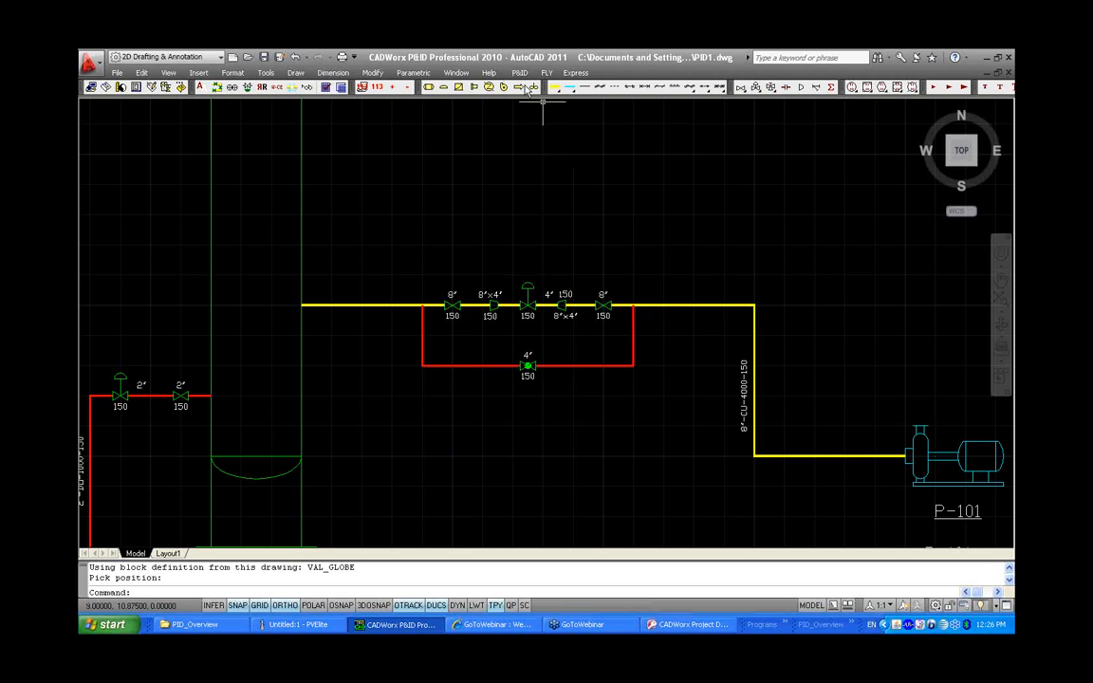
click(624, 240)
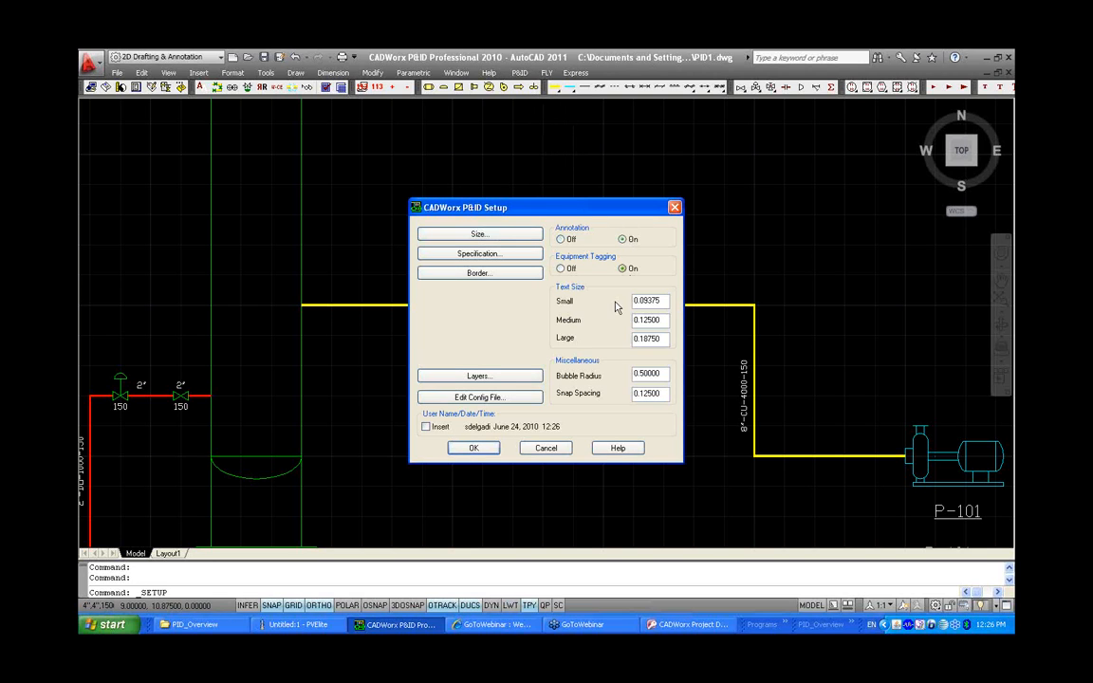
click(483, 448)
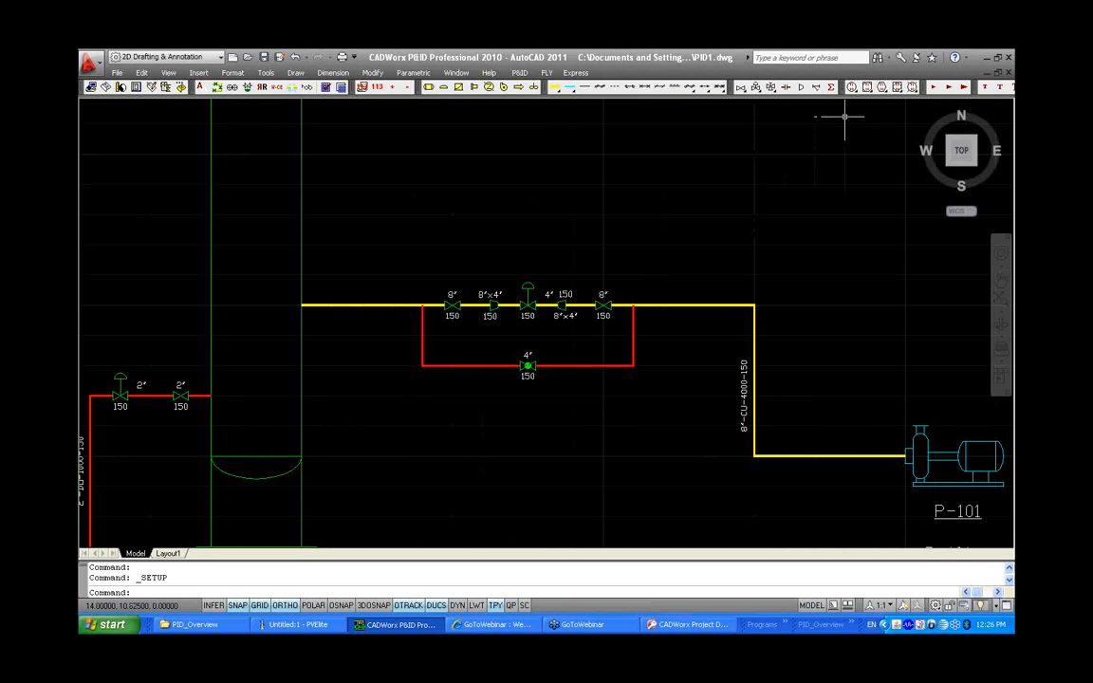
Place a local instrument bubble with function PI and tag 100 above the main line, connected by an instrument line
click(766, 86)
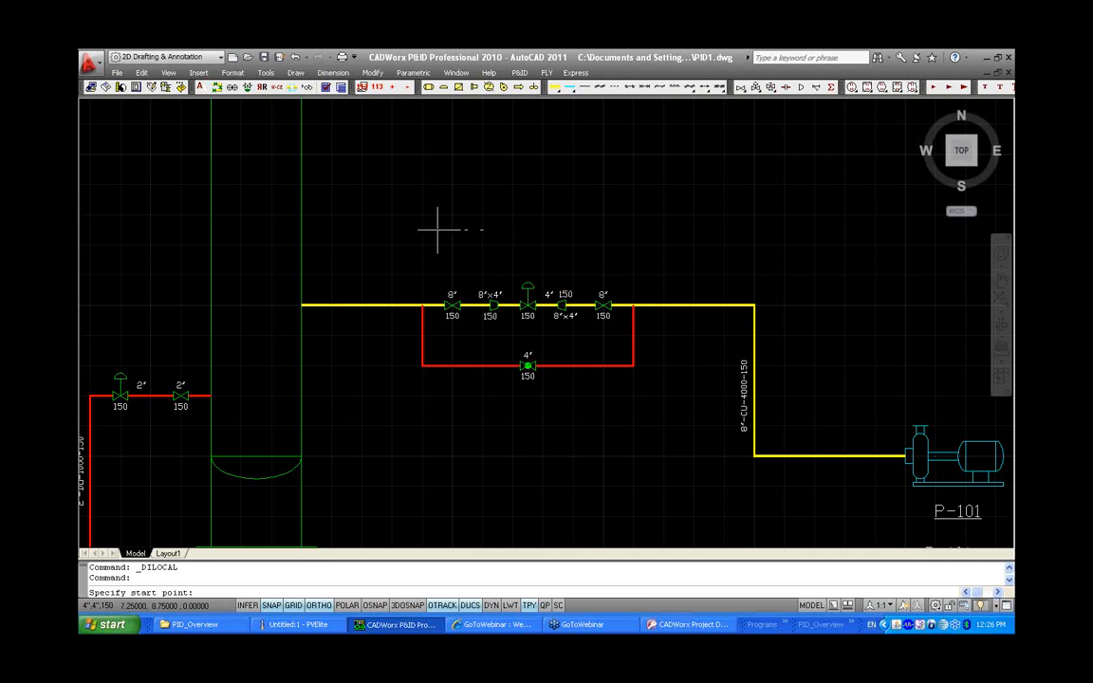
click(348, 304)
click(347, 229)
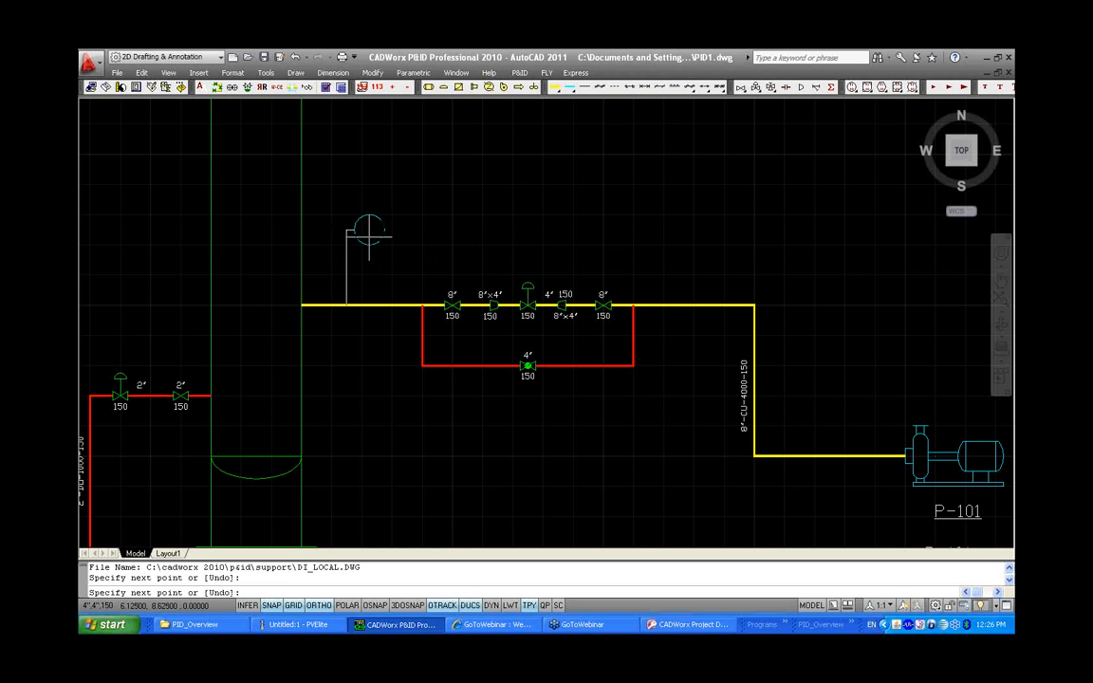
right_click(373, 235)
click(388, 248)
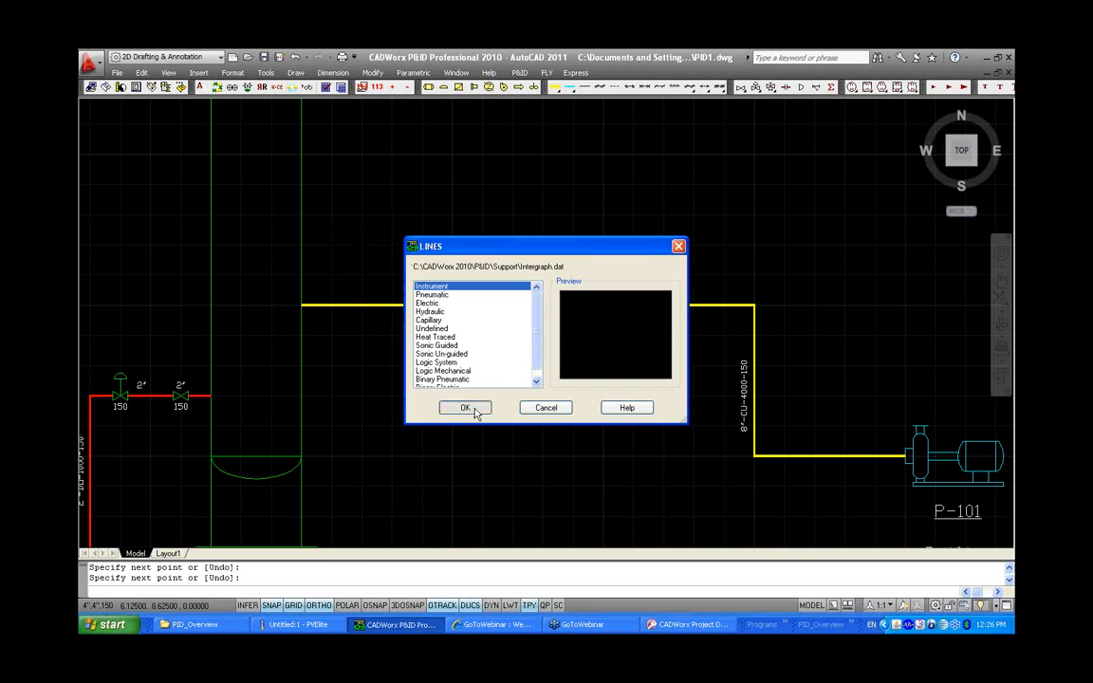
click(472, 408)
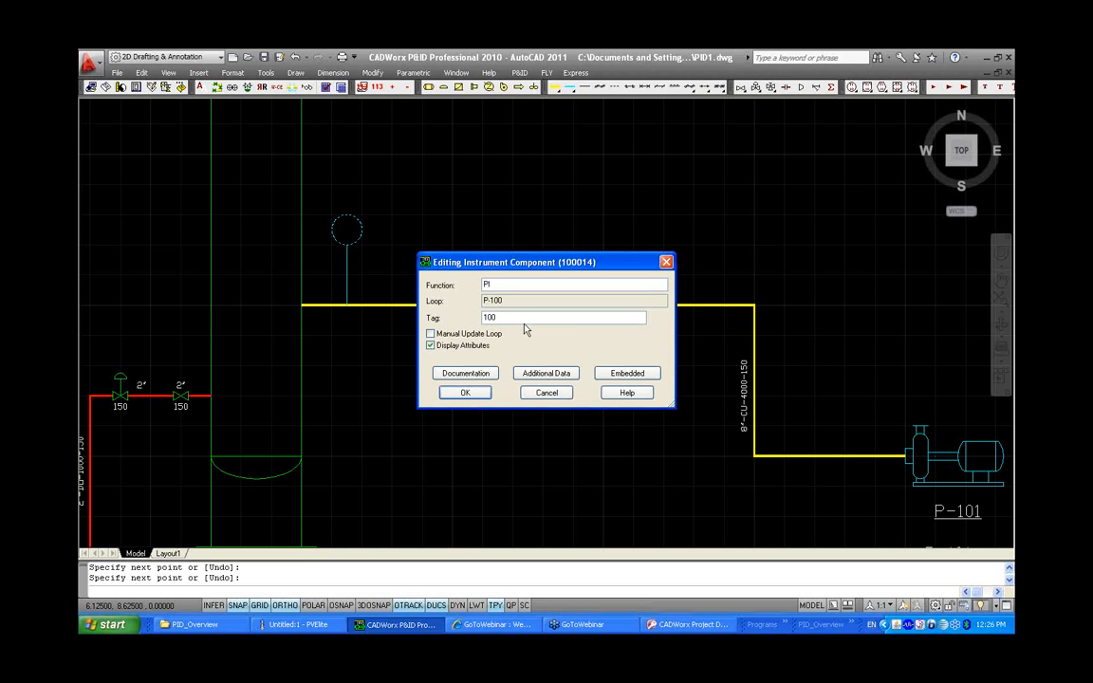
drag(541, 319, 444, 315)
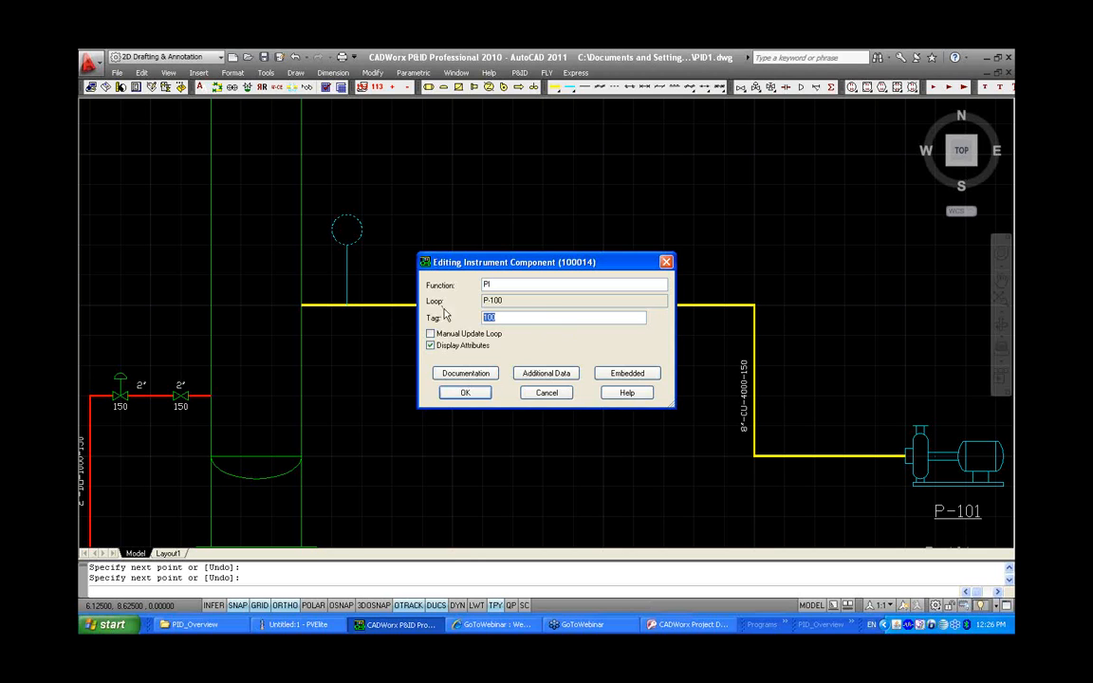
click(476, 397)
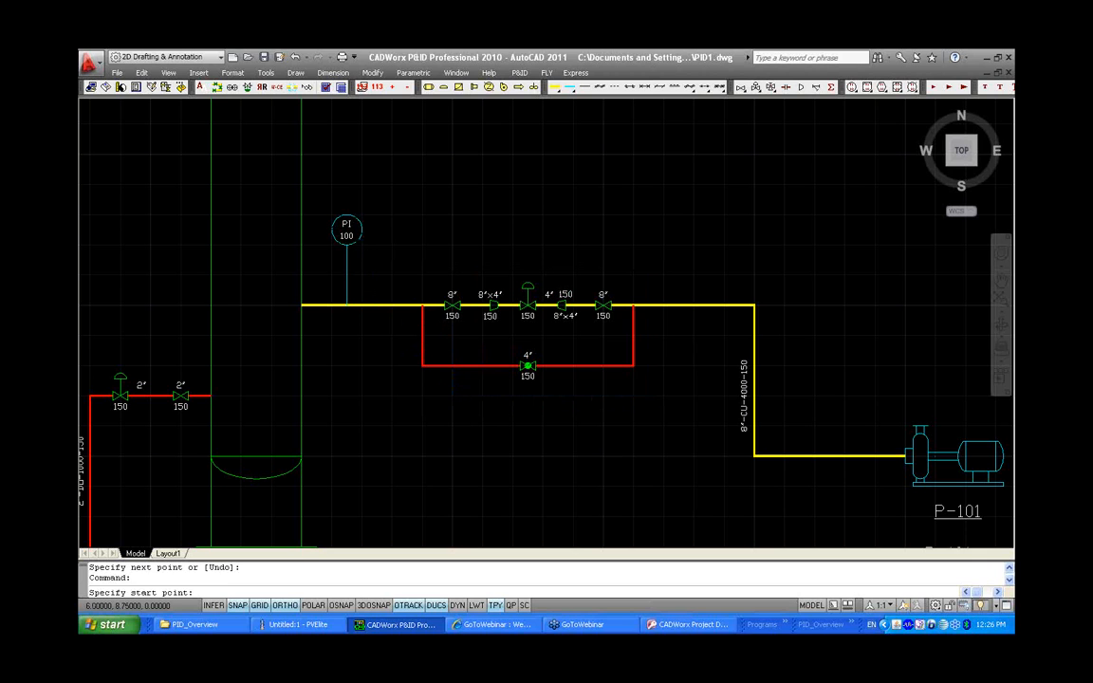
click(361, 229)
click(421, 232)
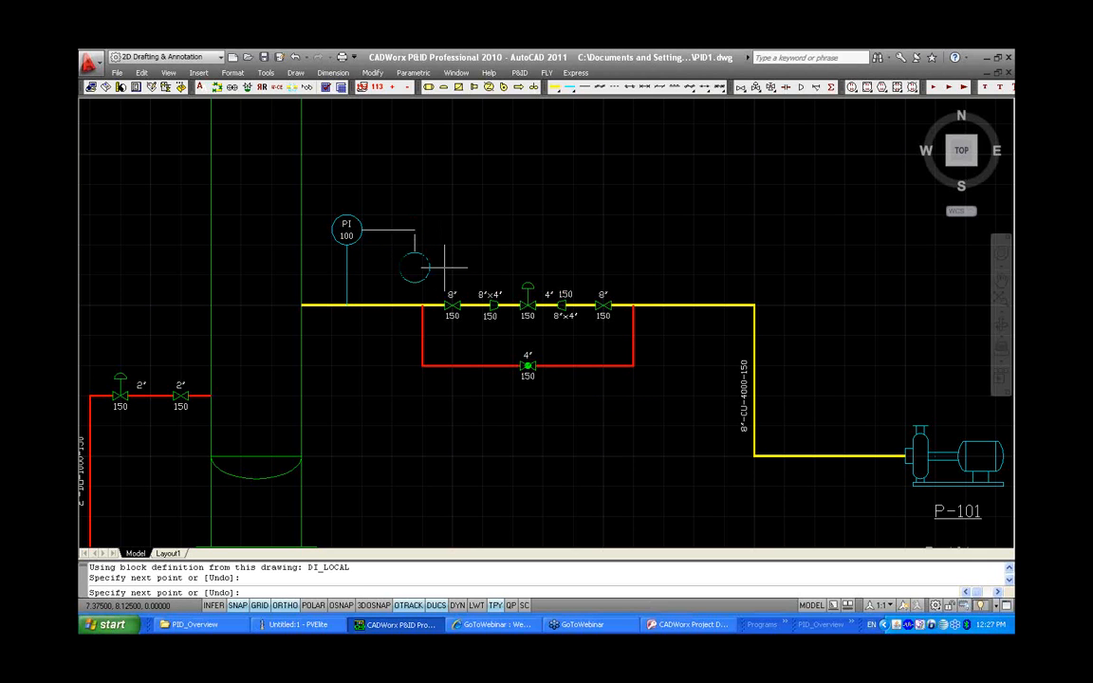
key(Escape)
Place a PIT instrument bubble to the right of PI 100, connected to it by an electric signal line
key(Return)
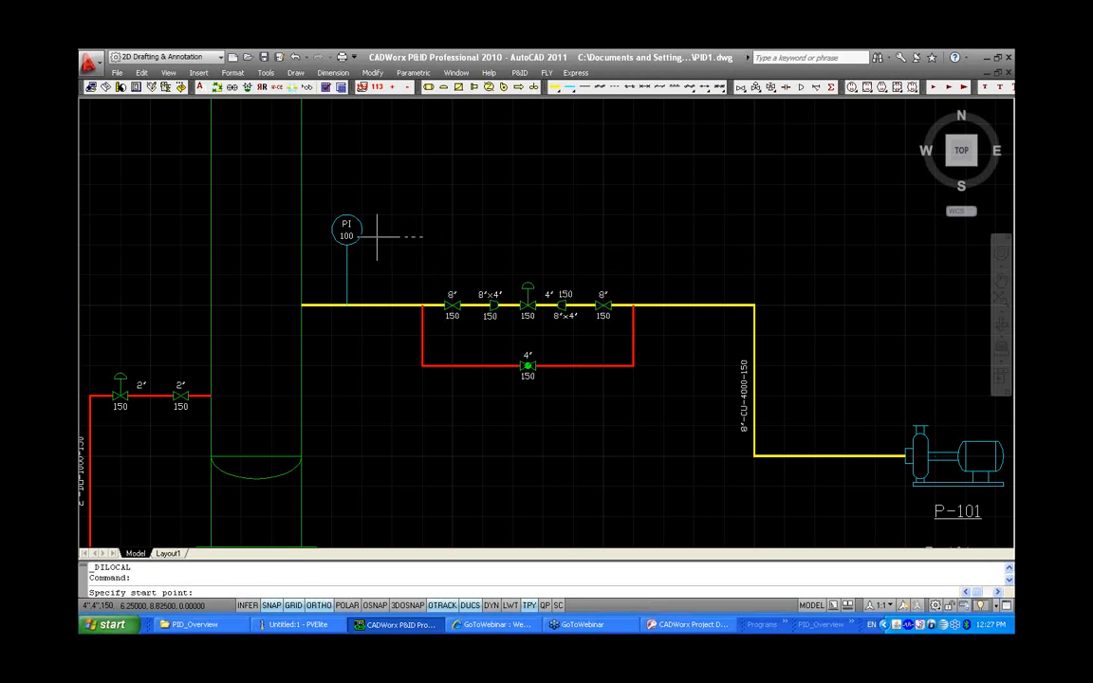
click(361, 230)
click(407, 231)
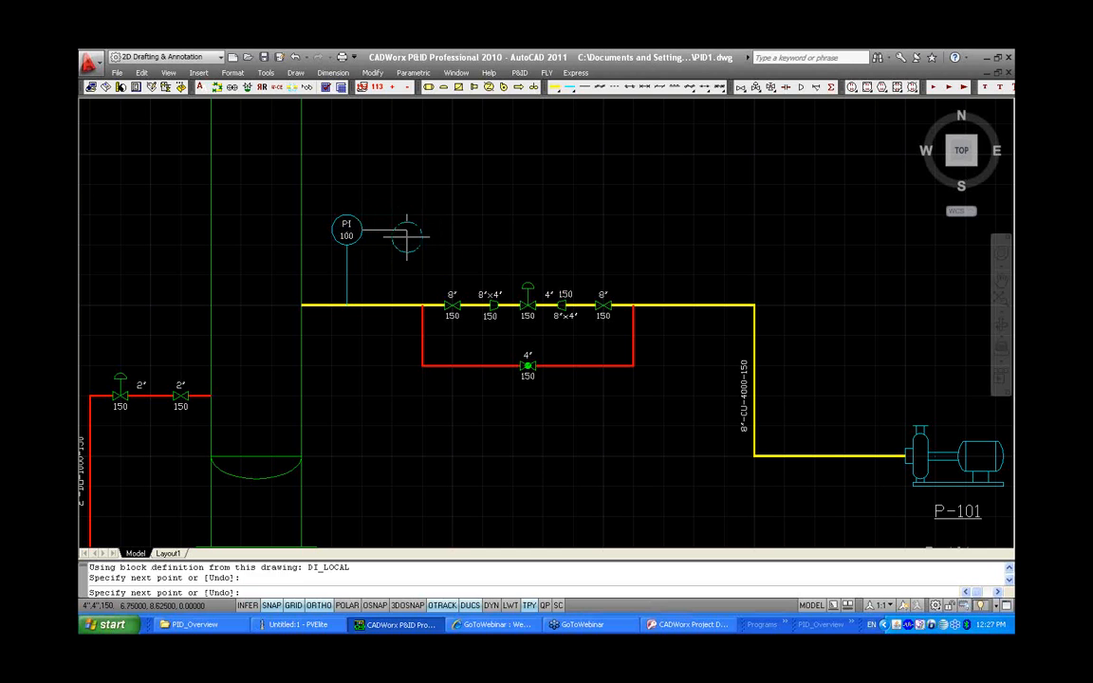
key(Return)
click(443, 303)
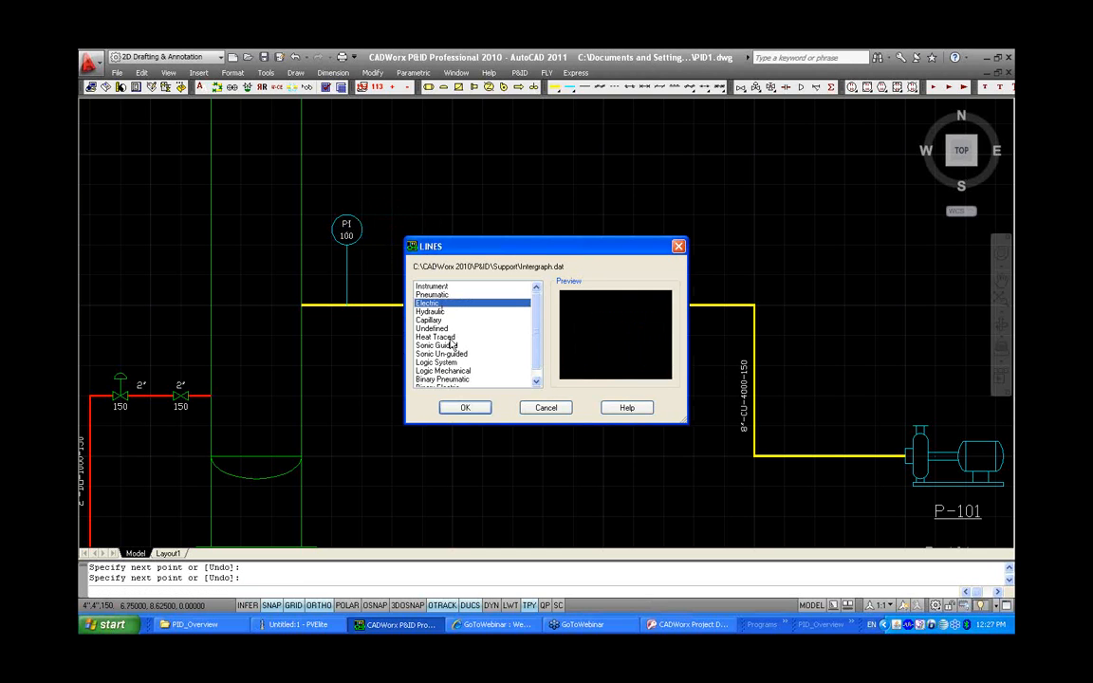
click(463, 408)
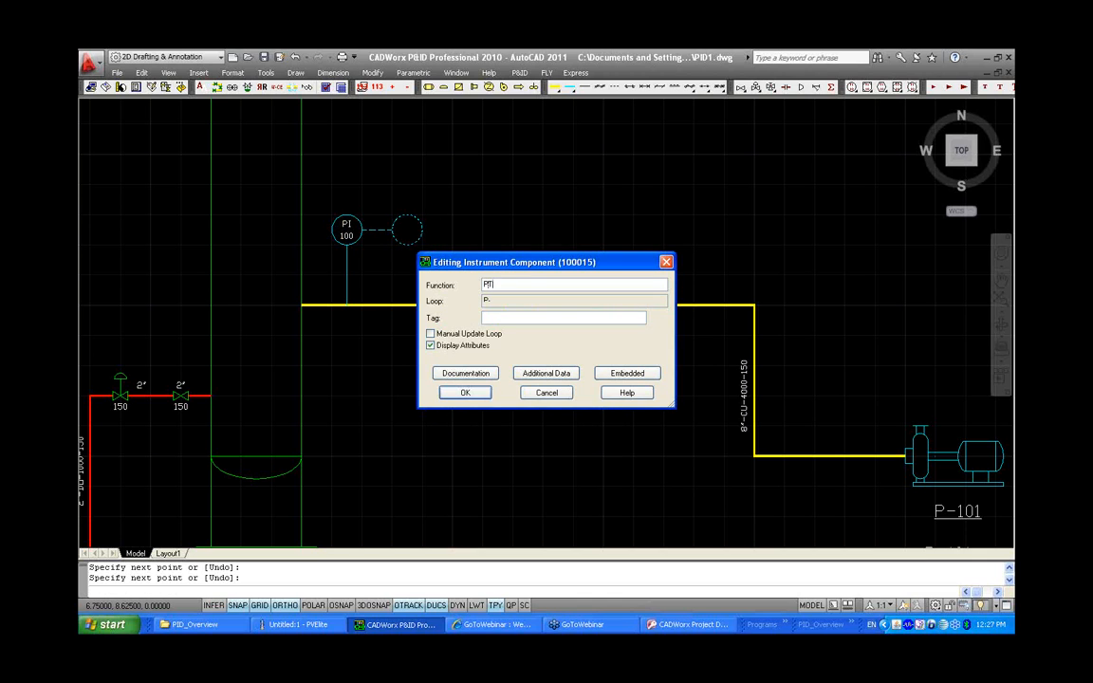
click(465, 393)
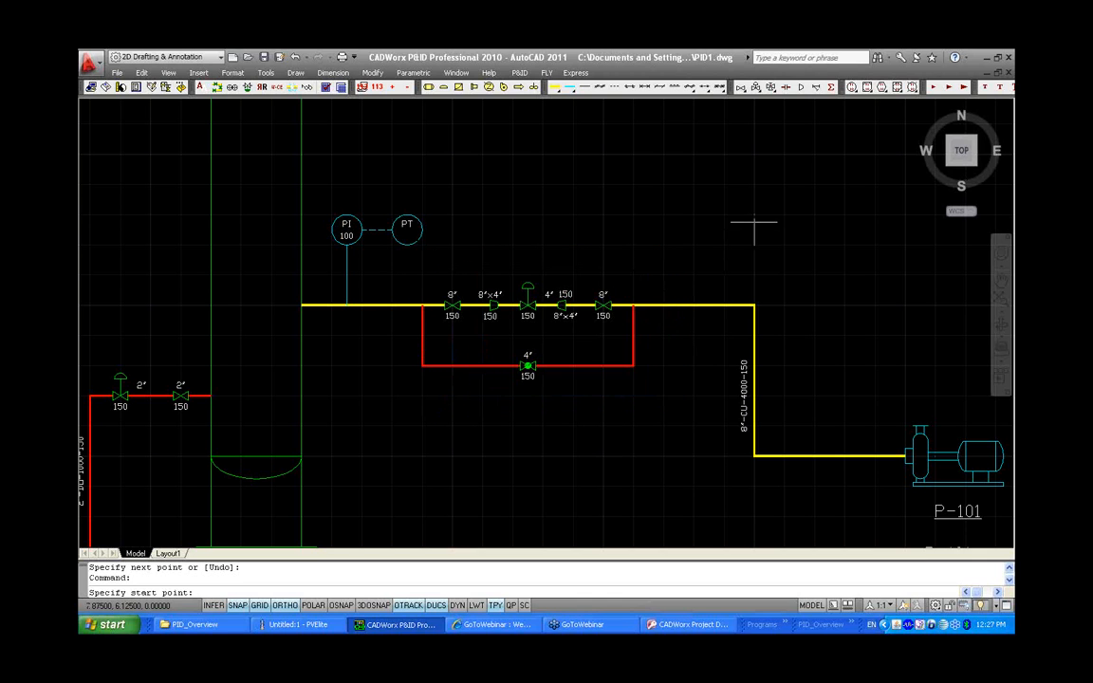
Place a PIC shared-display instrument to the right of PT, connected to it by an electric signal line
click(867, 88)
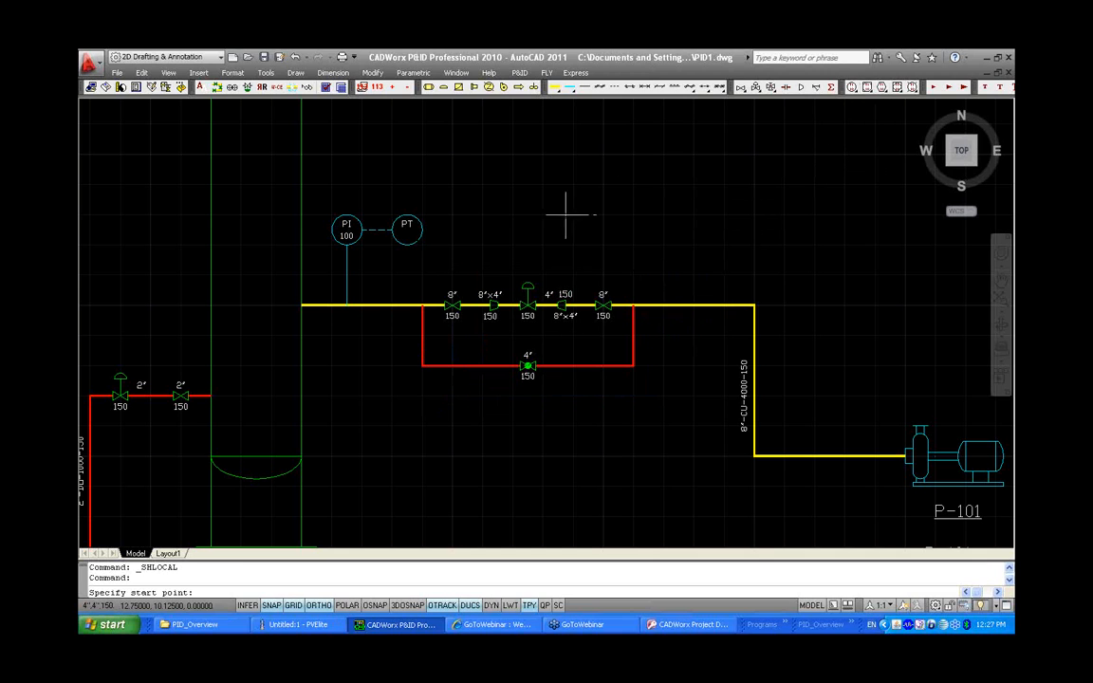
click(418, 230)
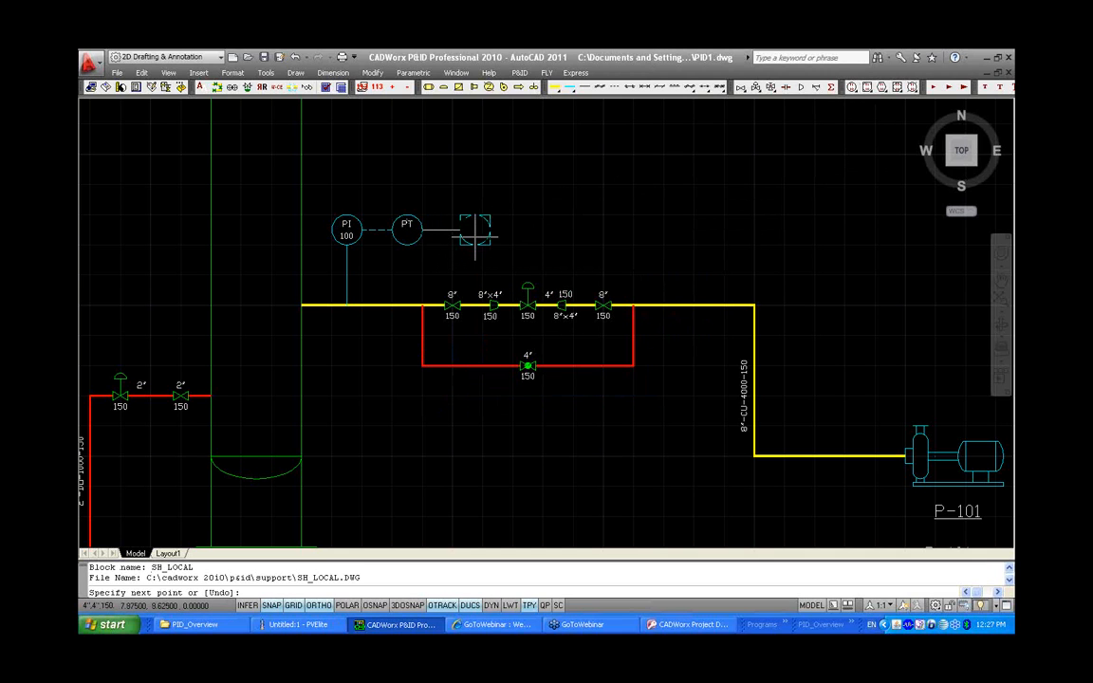
right_click(489, 234)
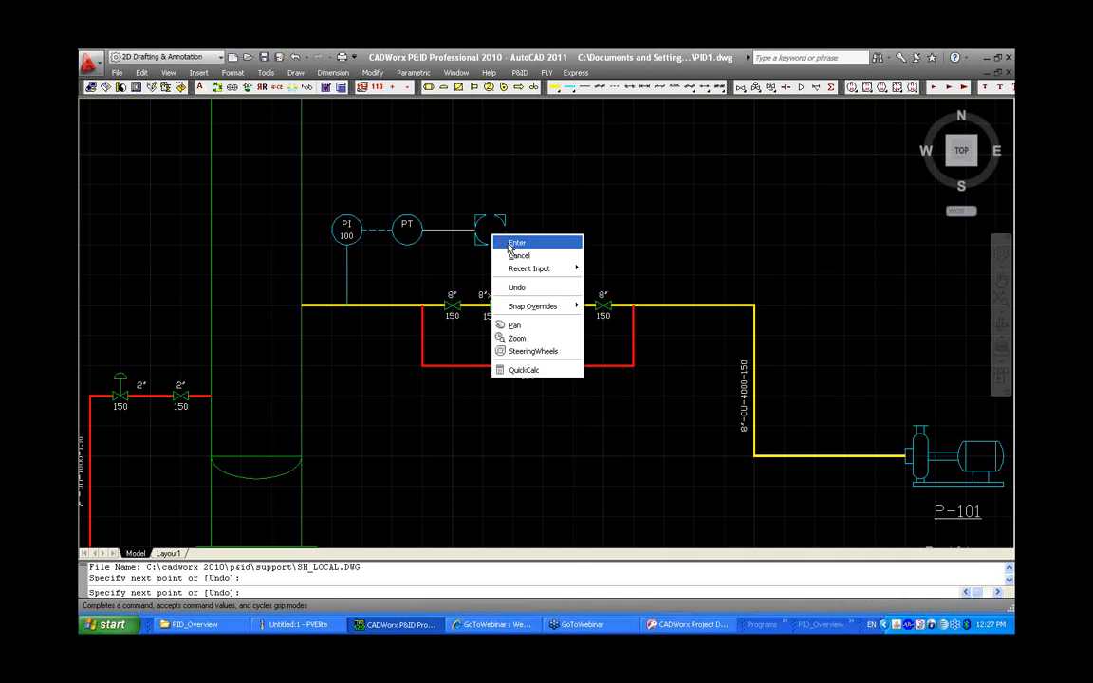
click(515, 241)
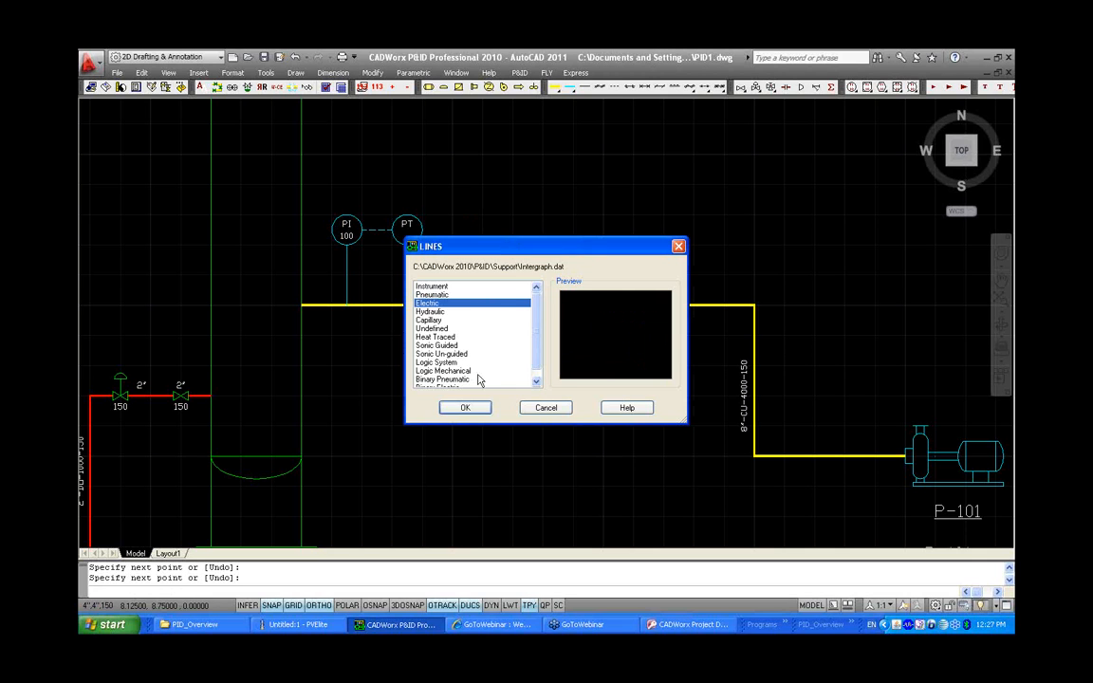
click(463, 408)
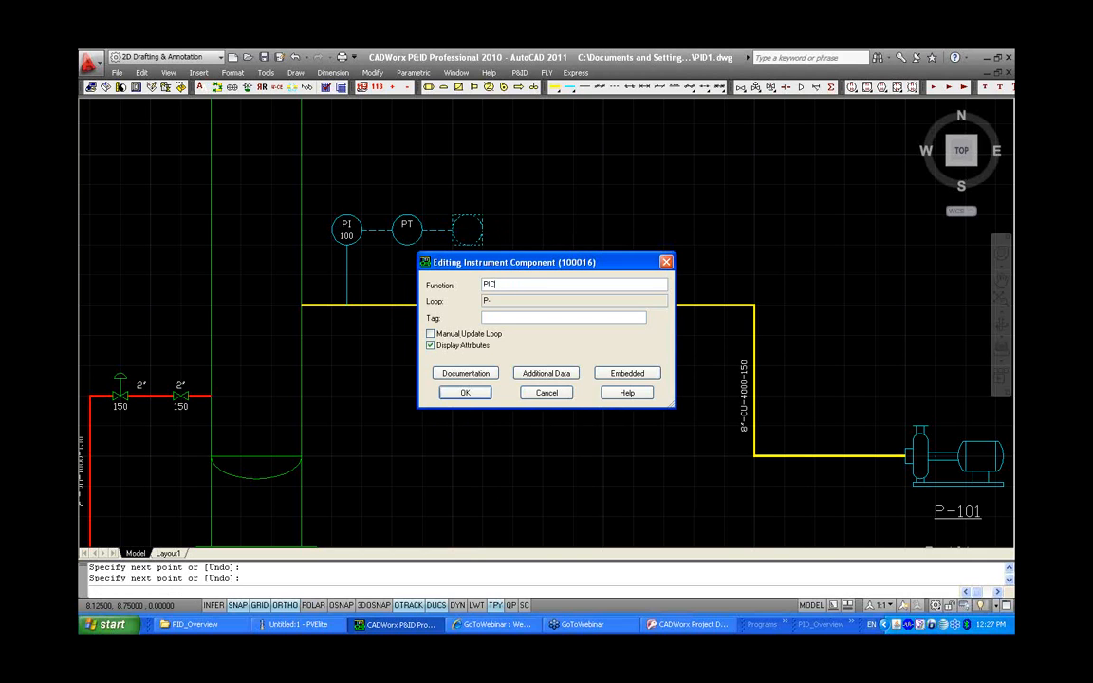
click(465, 392)
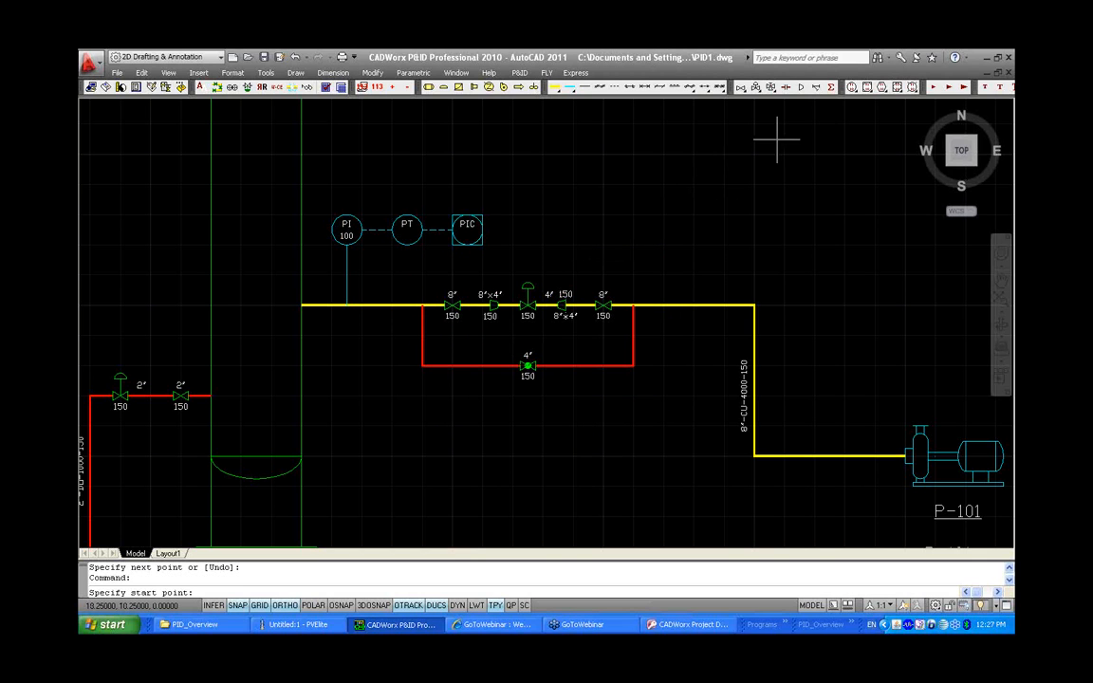
Place a PY instrument above the control valve, connected to the valve by a pneumatic signal line
click(854, 88)
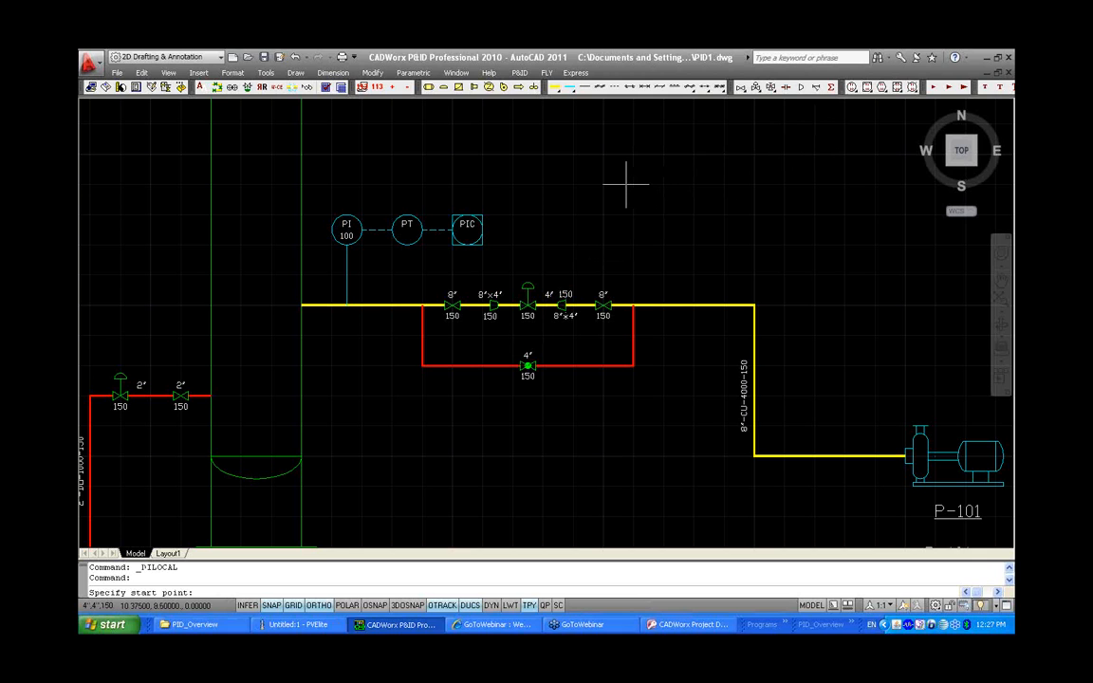
click(528, 280)
click(528, 230)
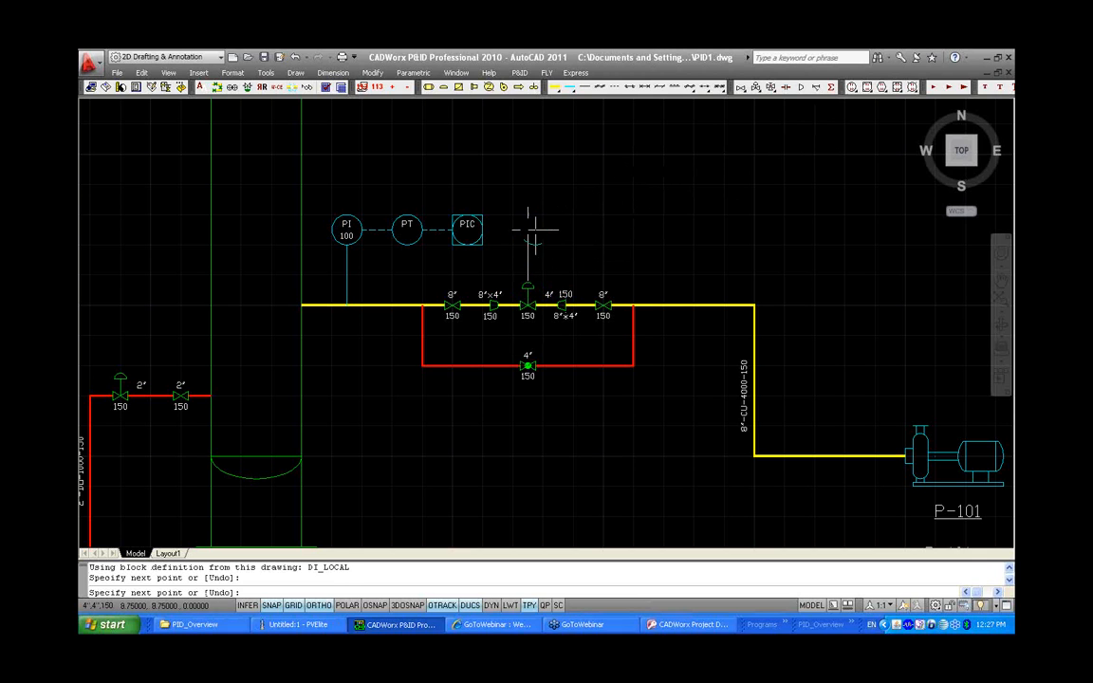
right_click(562, 235)
click(575, 234)
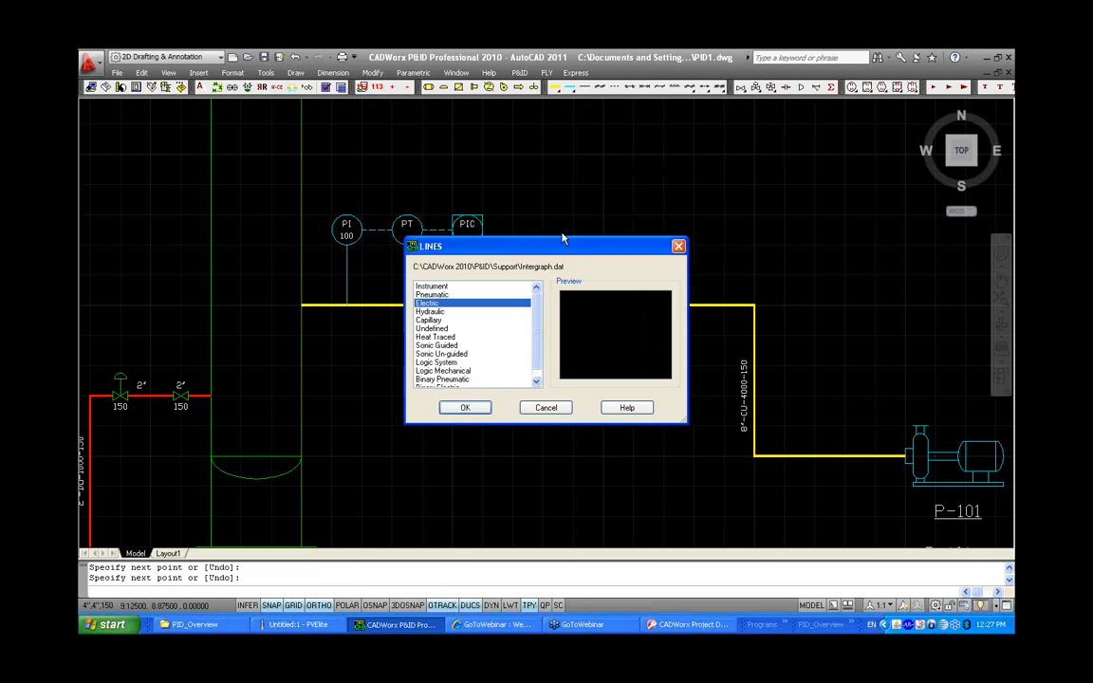
click(457, 286)
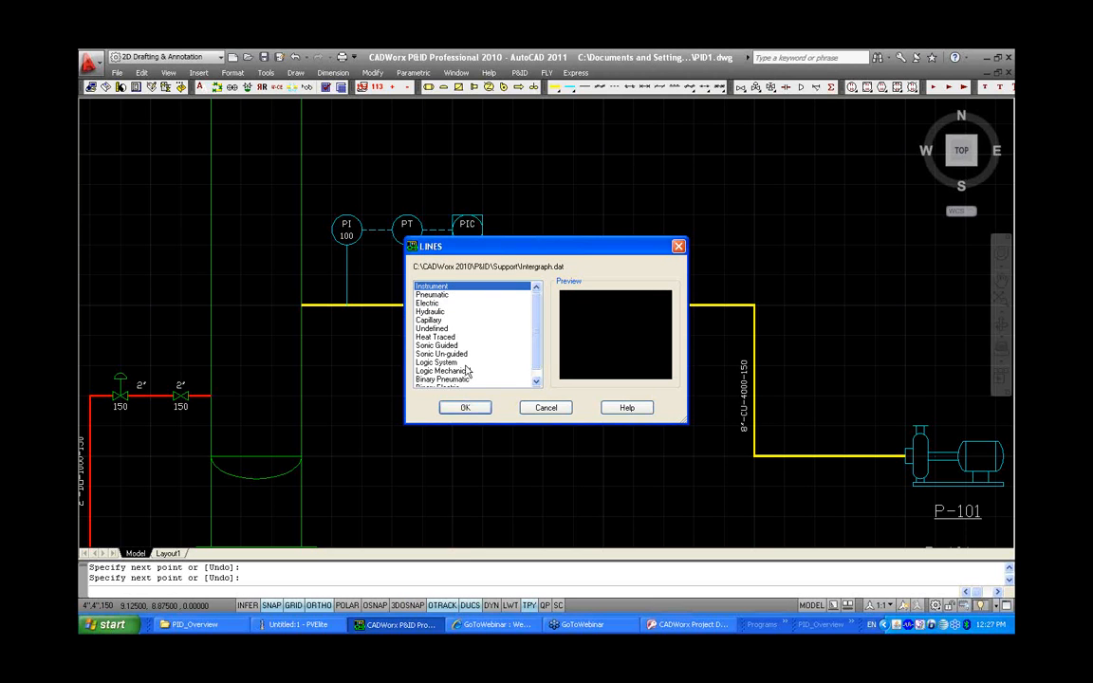
click(451, 296)
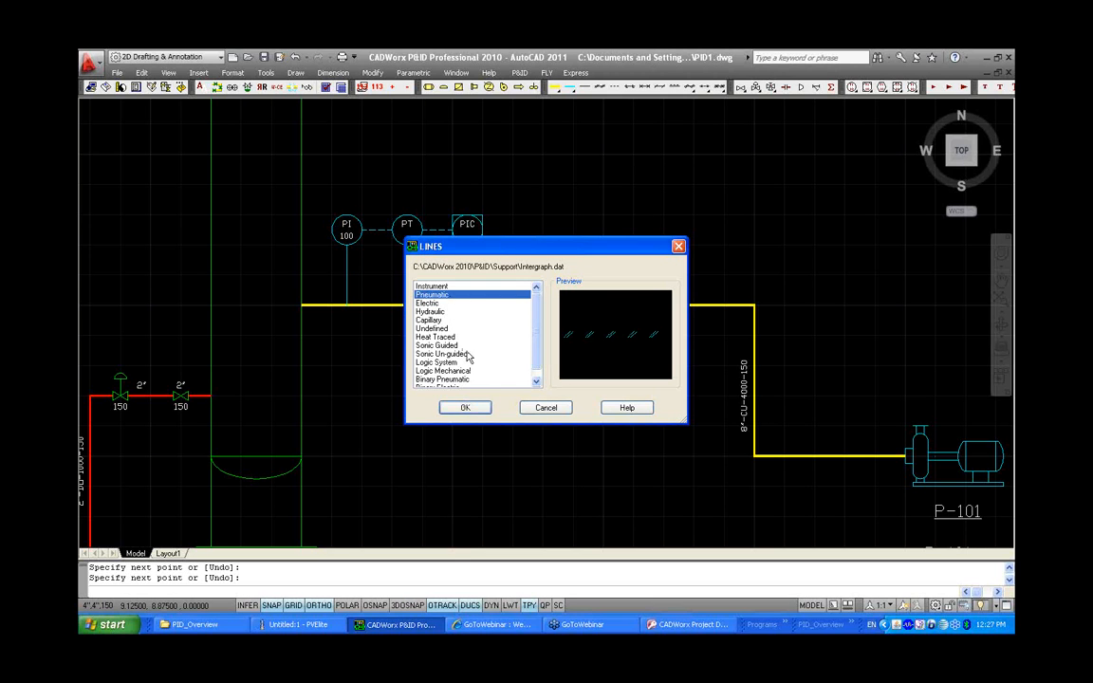
click(466, 408)
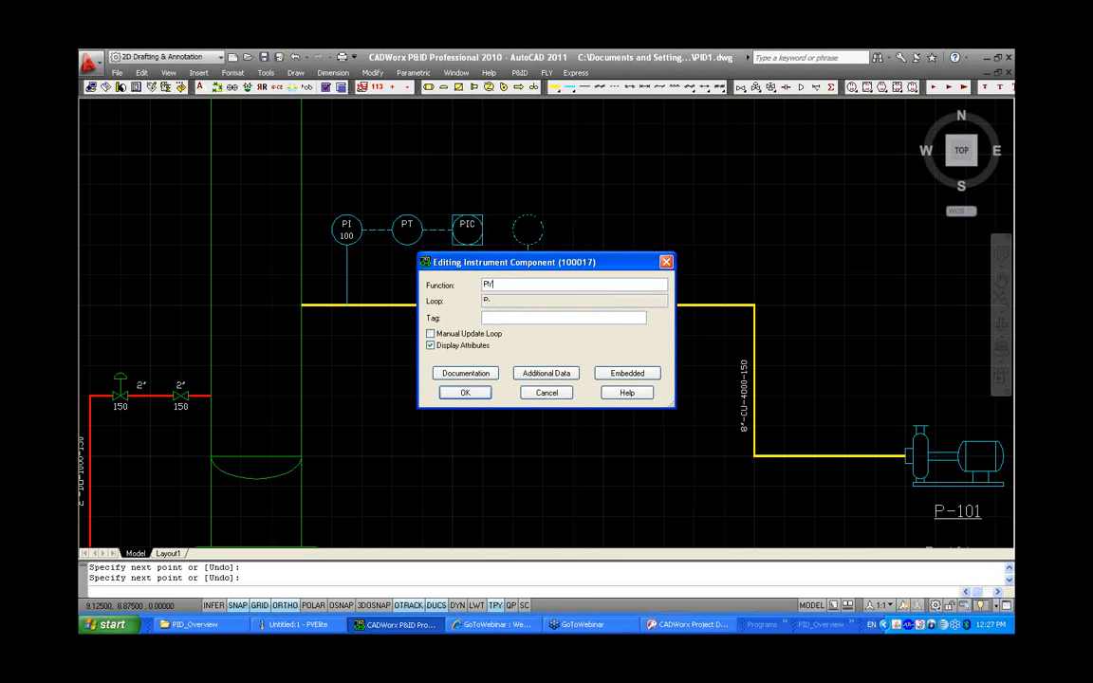
click(465, 390)
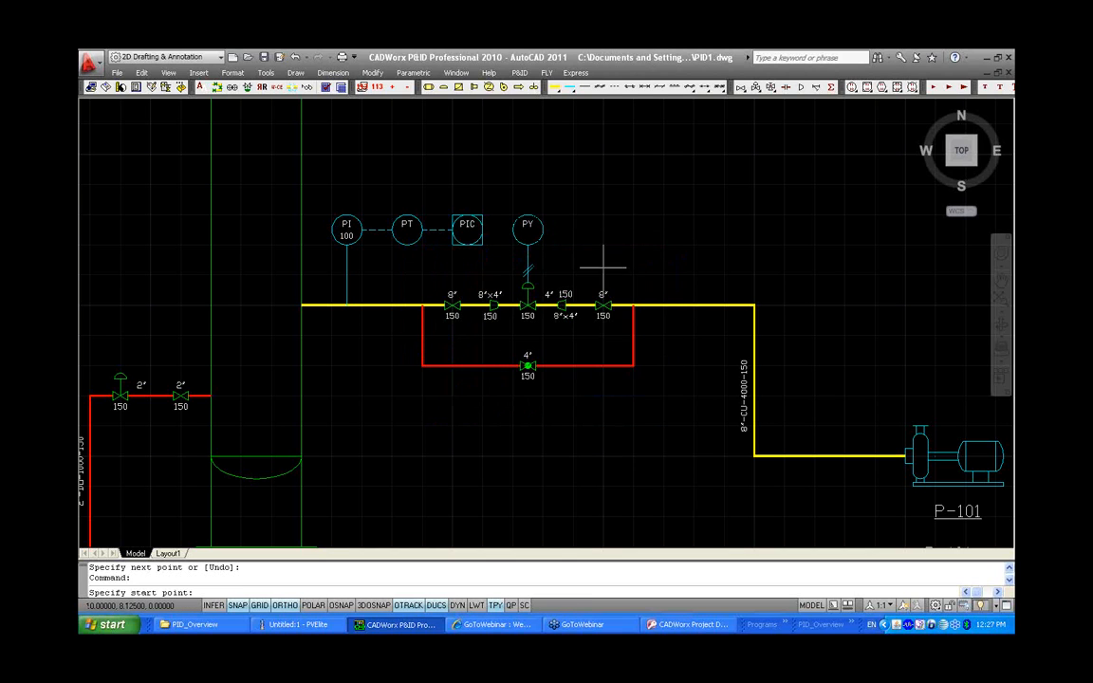
Place a PCV instrument to the right of PY, linked diagonally to the control valve by a pneumatic signal line
click(853, 86)
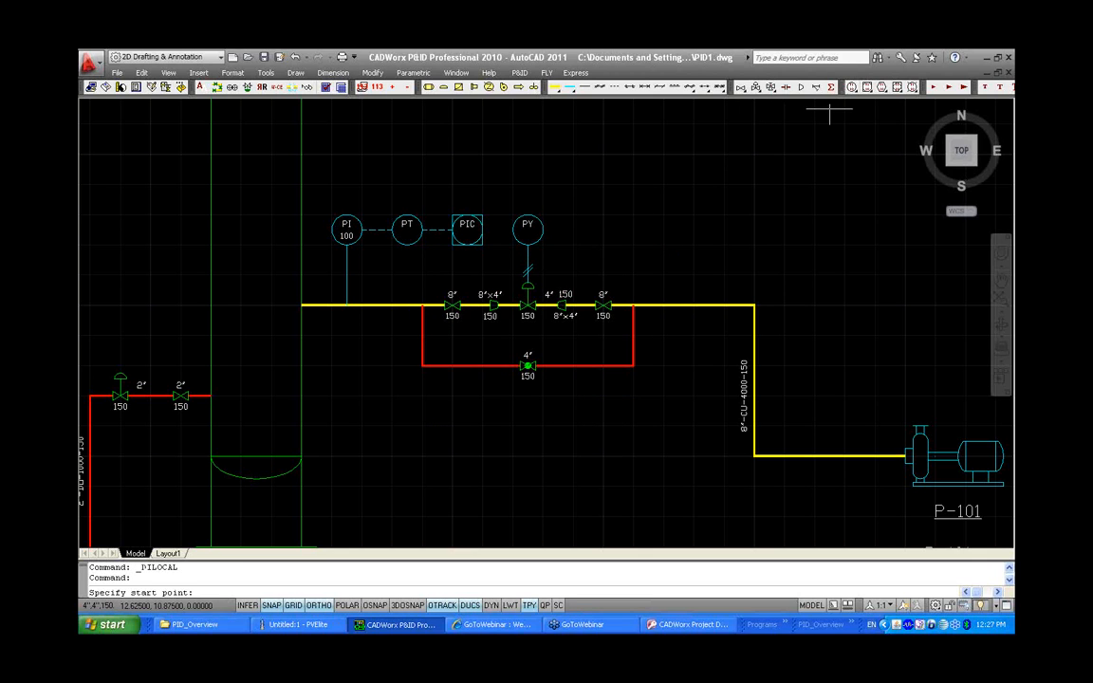
click(527, 281)
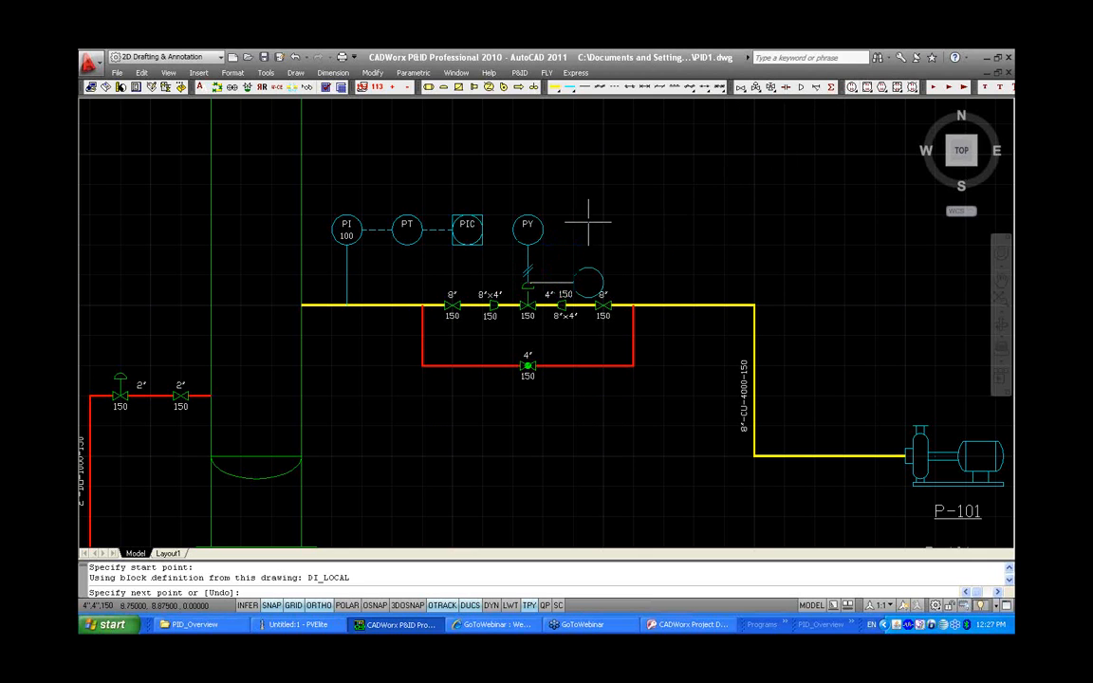
key(F8)
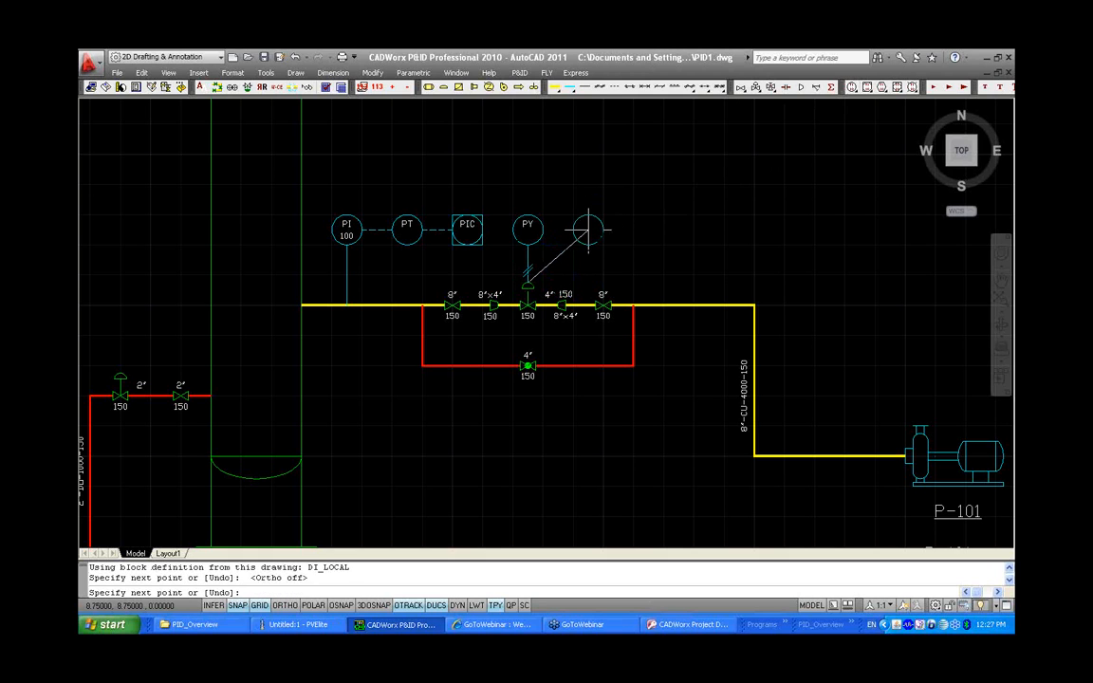
key(Return)
click(432, 286)
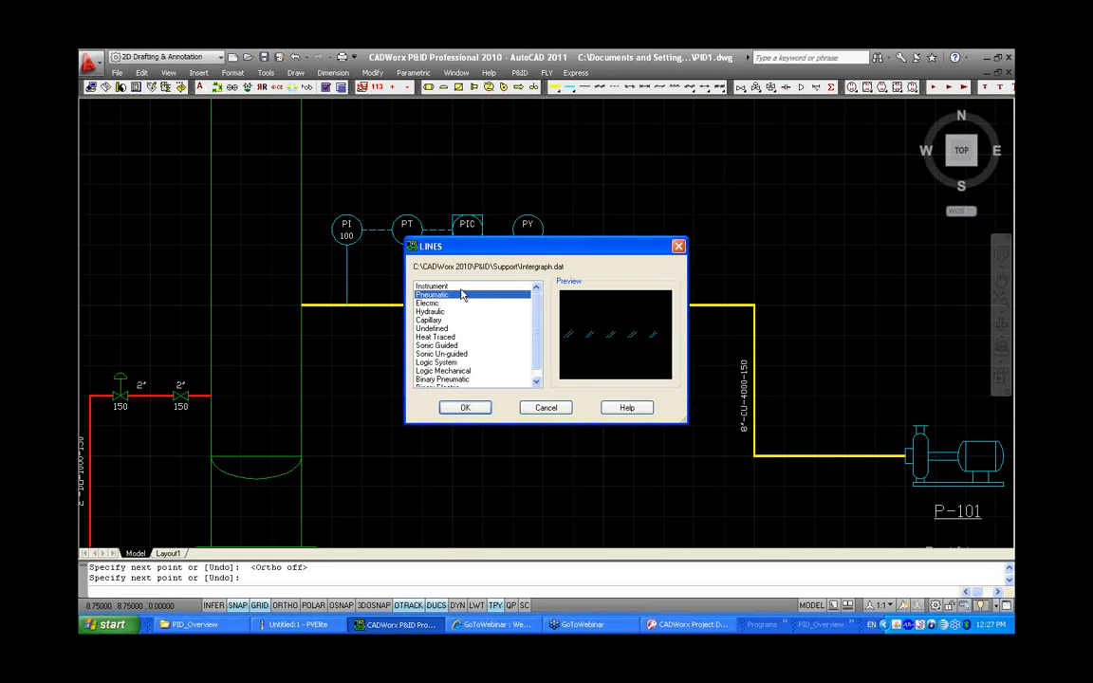
click(463, 409)
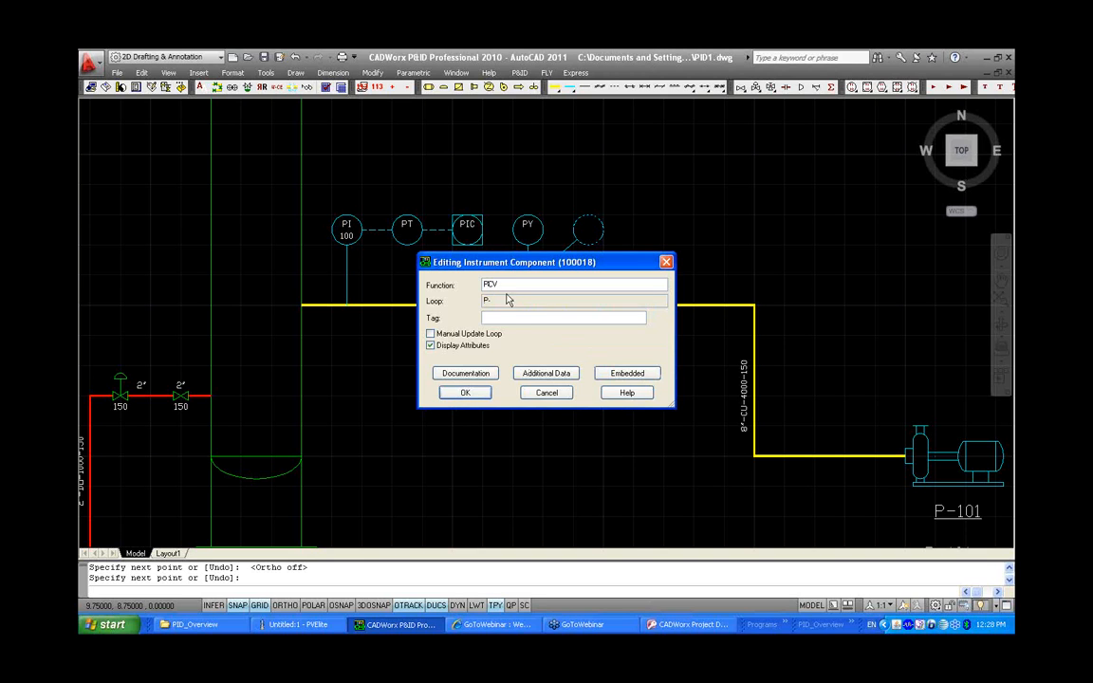
click(482, 391)
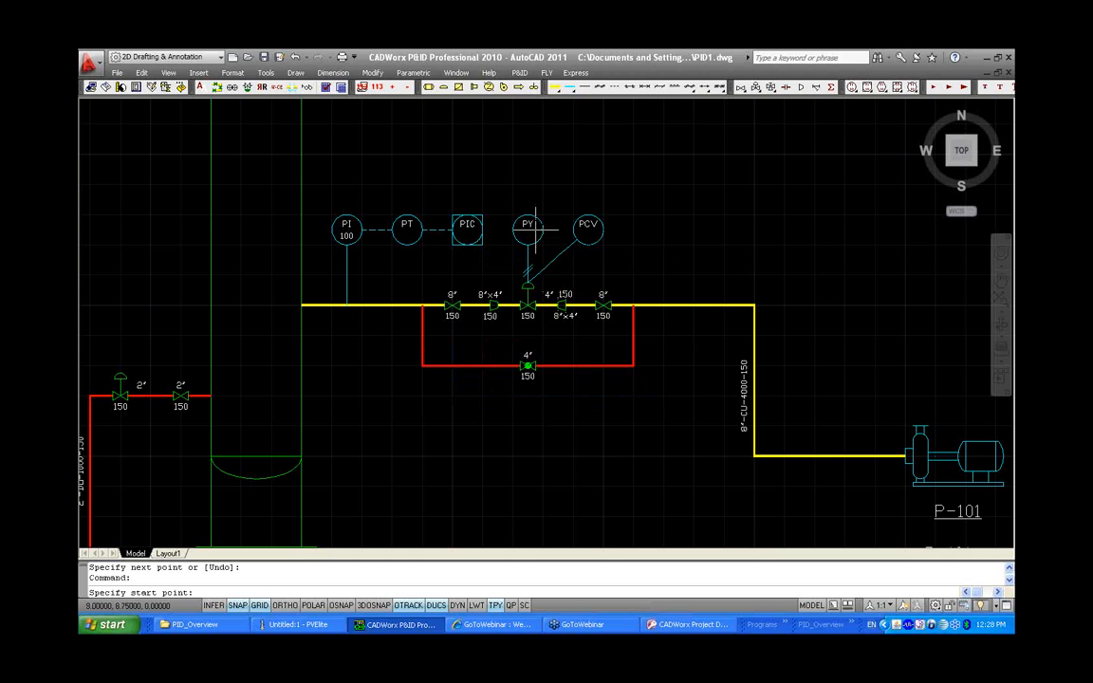
Connect the PIC bubble to the PY bubble with an instrument line
key(Return)
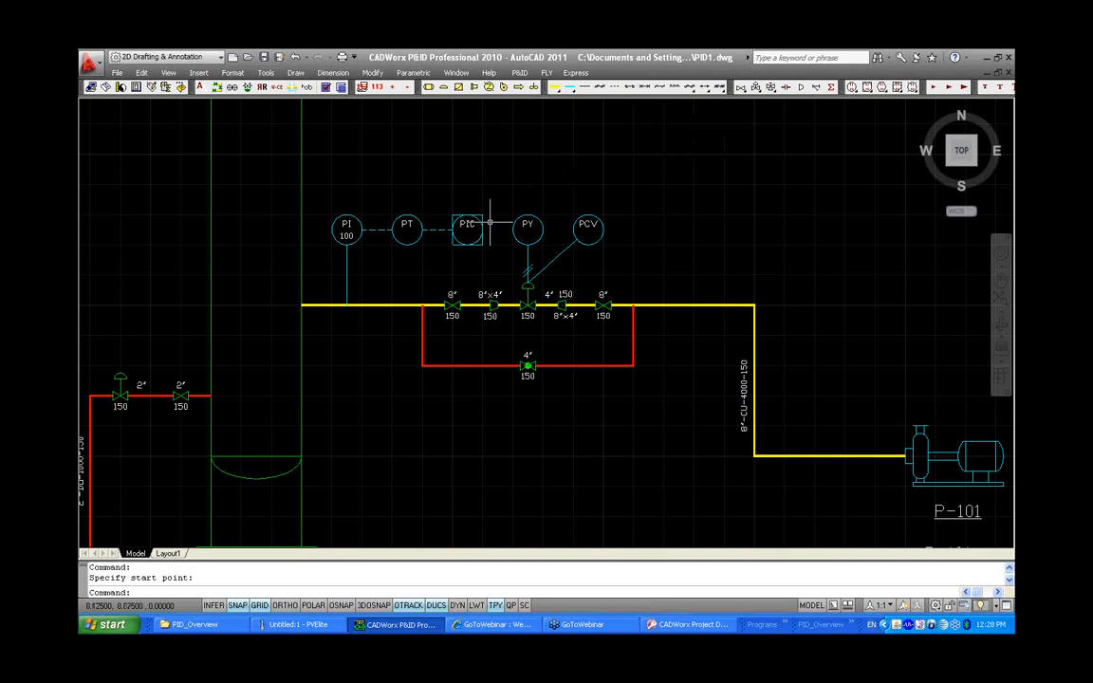
click(587, 87)
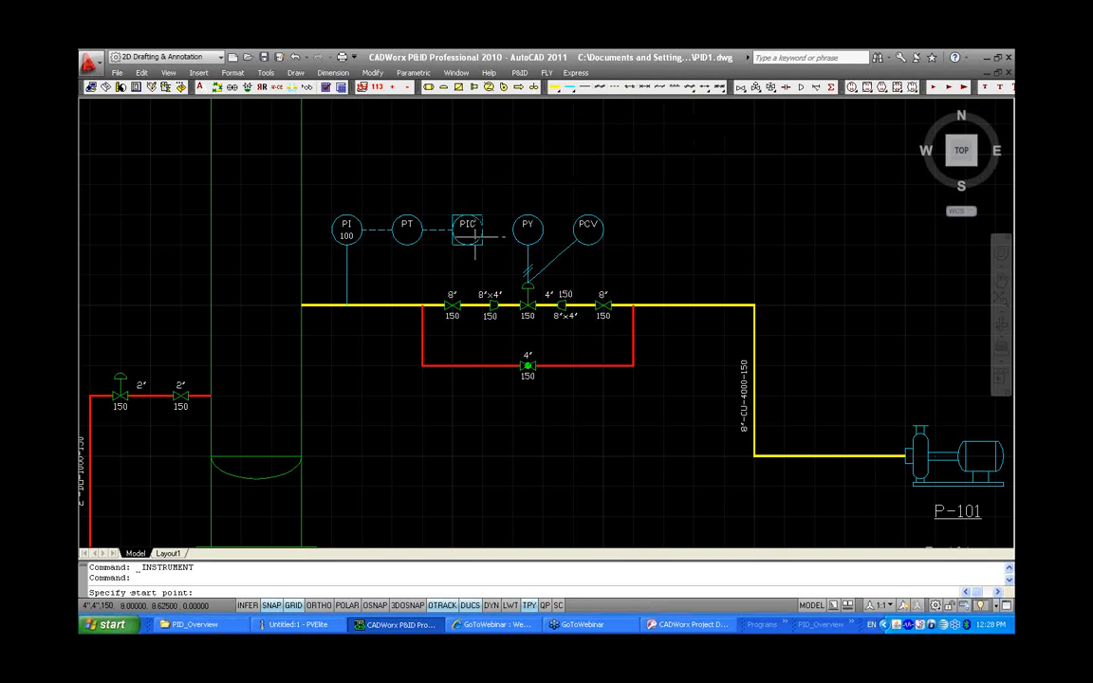
click(481, 230)
click(512, 230)
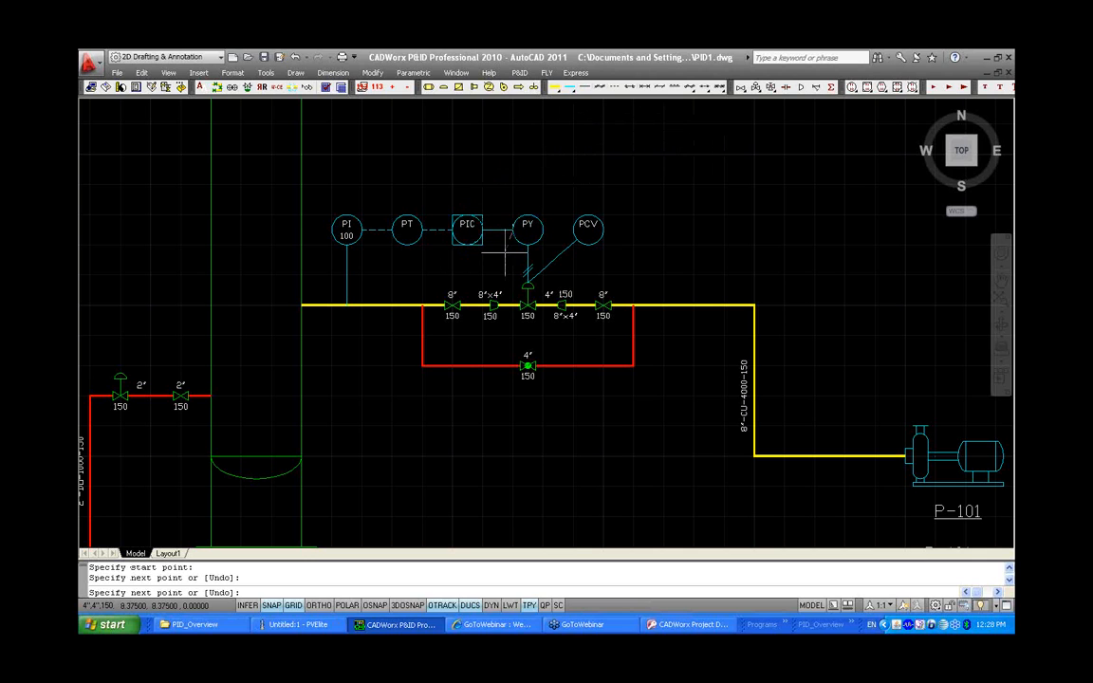
right_click(507, 253)
click(517, 264)
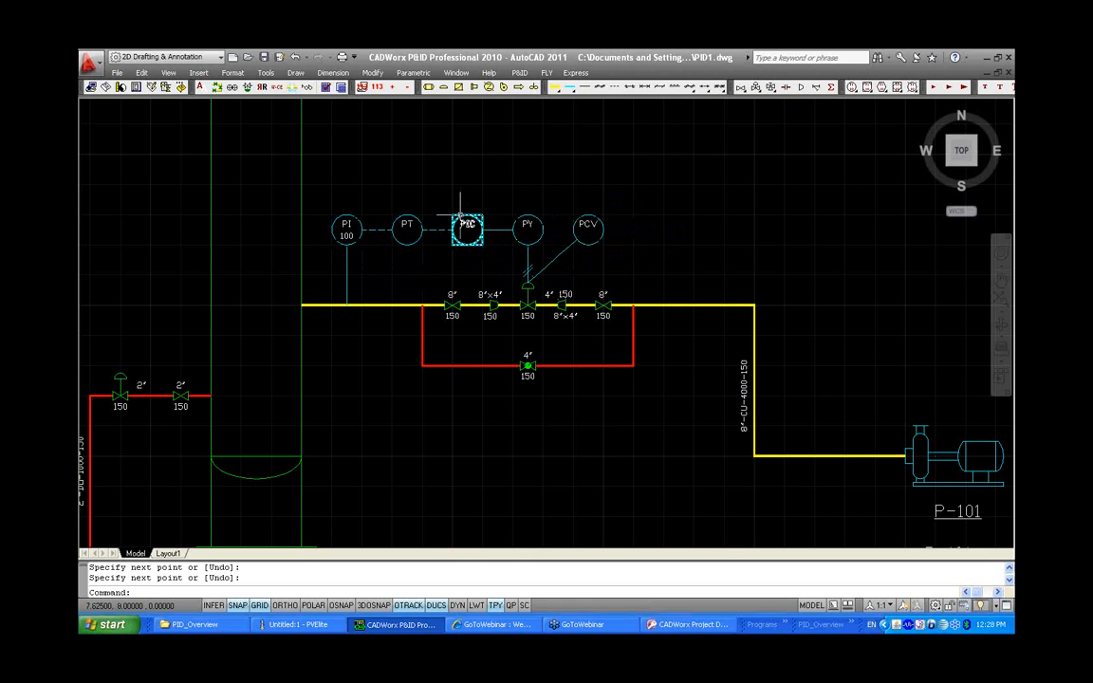
Combine the PI, PT, PIC, PY and PCV instruments into one loop tagged 100-123
click(233, 87)
click(633, 244)
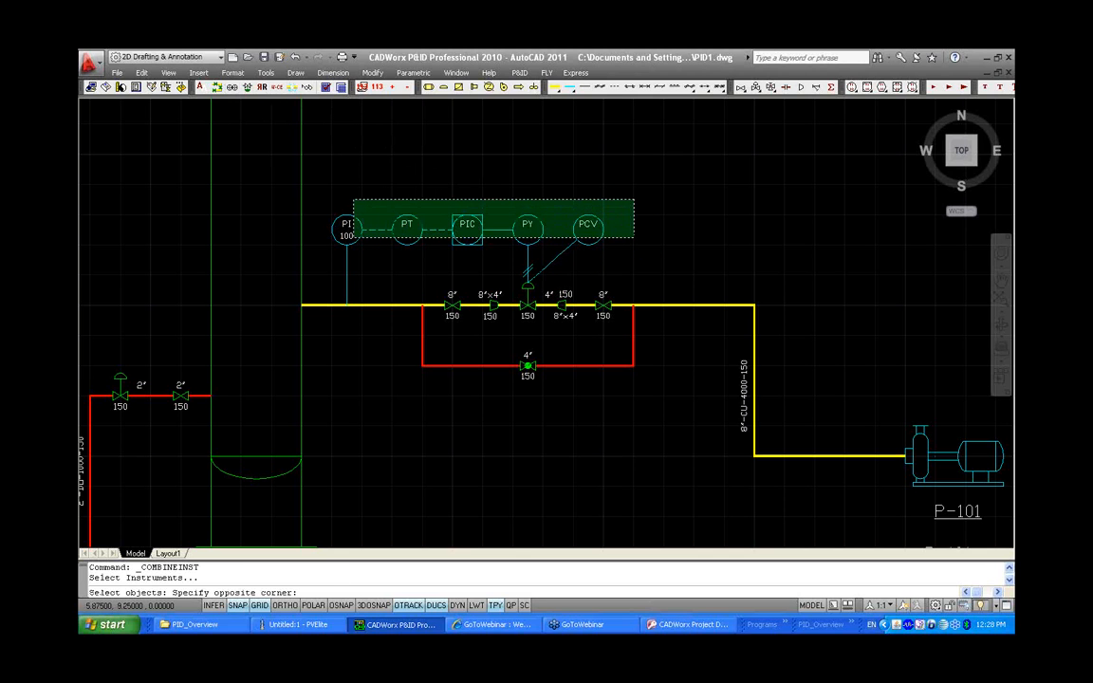
click(354, 202)
key(Return)
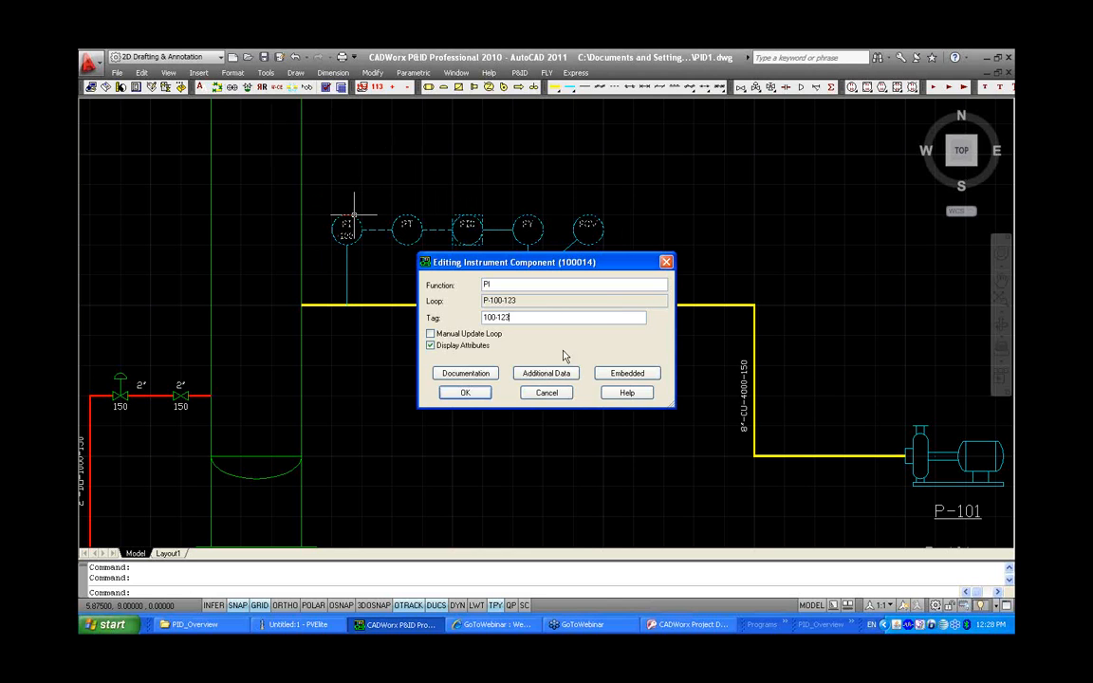
click(466, 393)
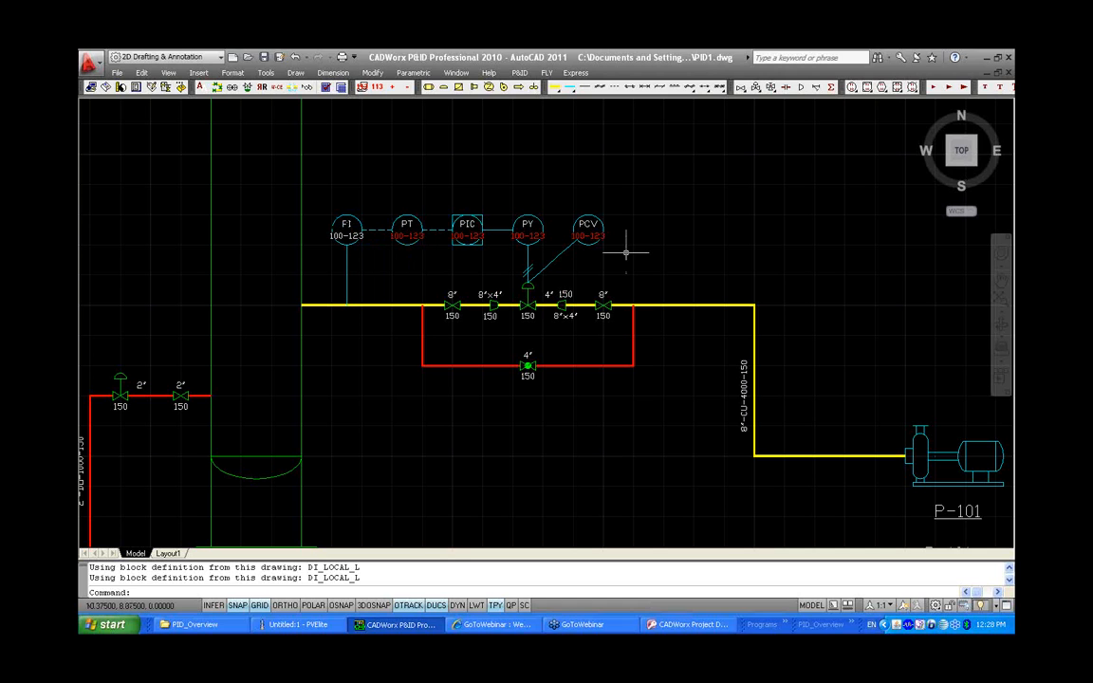
Change the PI instrument's tag to 100 so the loop becomes P-100
click(352, 216)
double_click(353, 216)
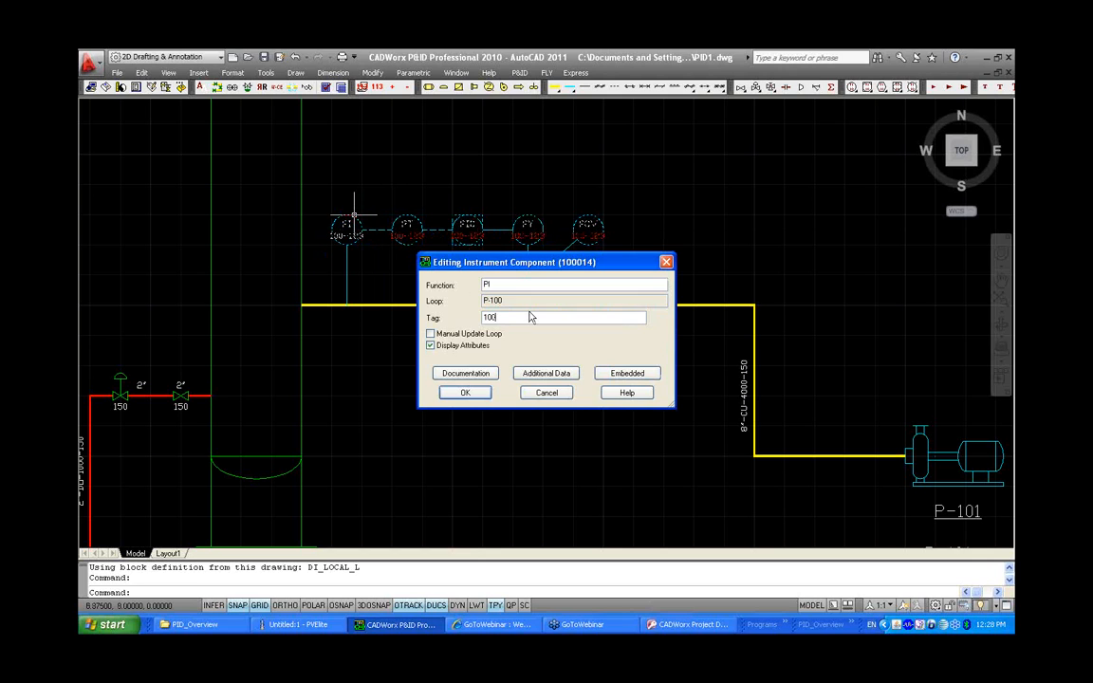
click(488, 396)
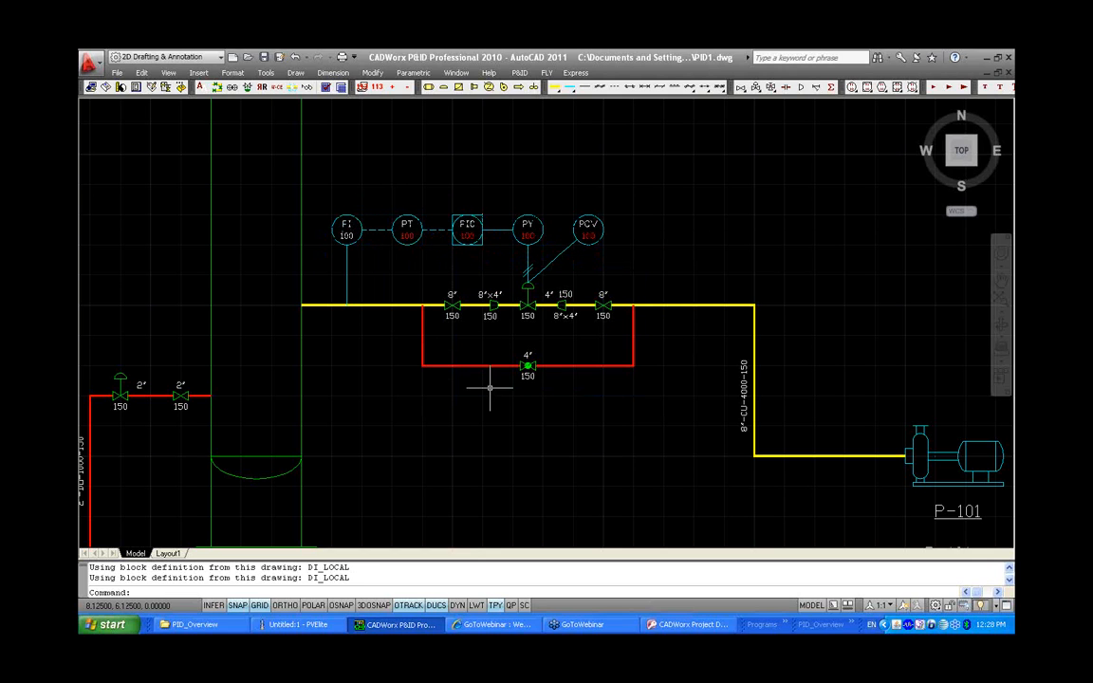
Move the instrument tag attributes onto their proper layer
click(180, 87)
scroll(686, 387, down, 2)
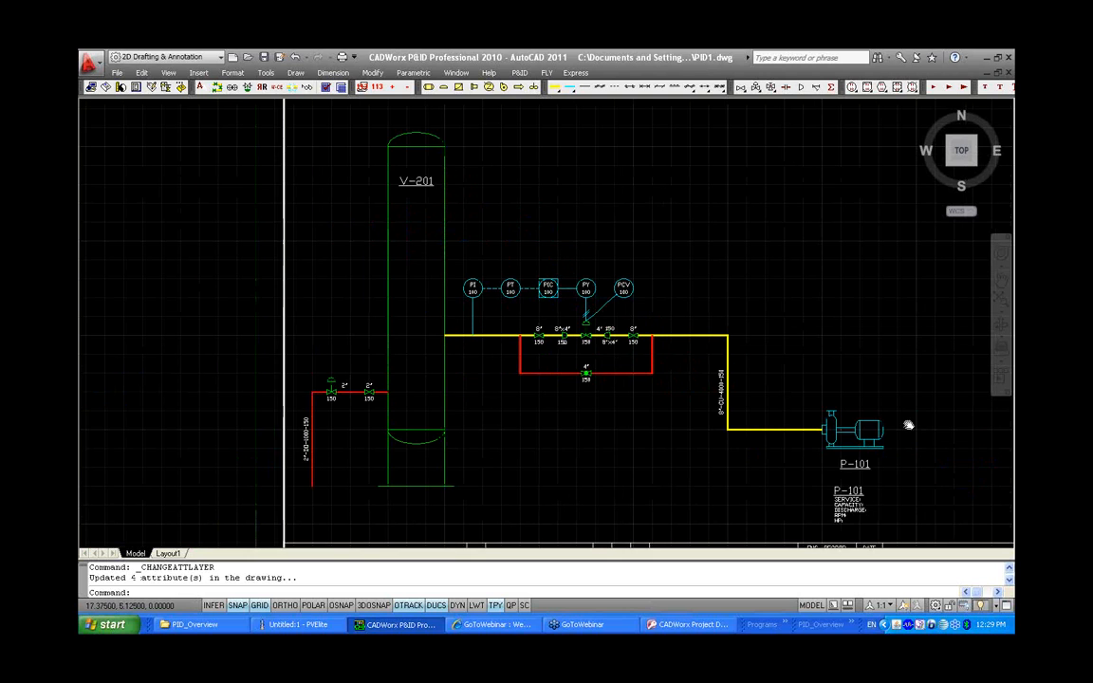
middle_drag(907, 425, 716, 385)
scroll(604, 361, up, 2)
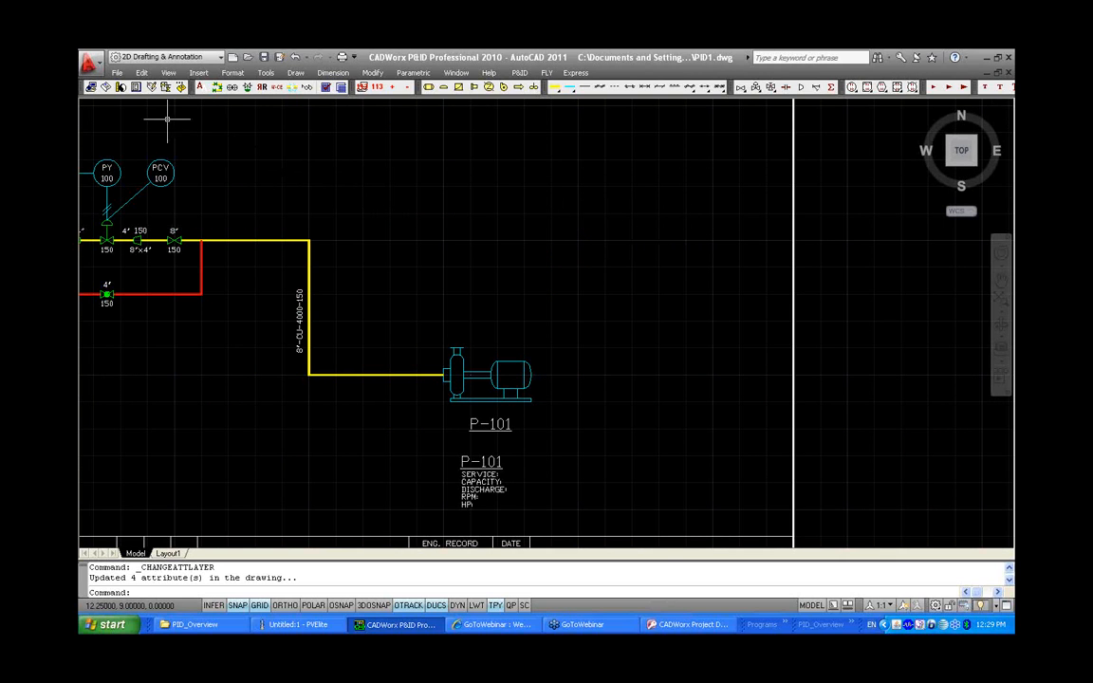
Set the current main line size to 6 inch
click(121, 87)
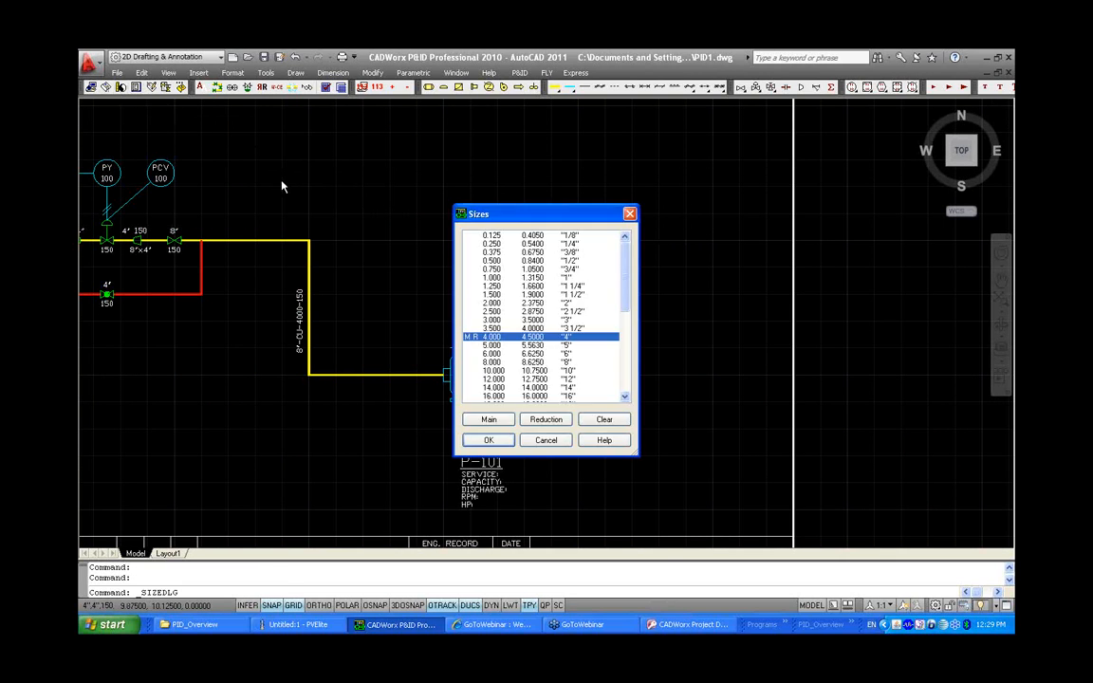
click(523, 354)
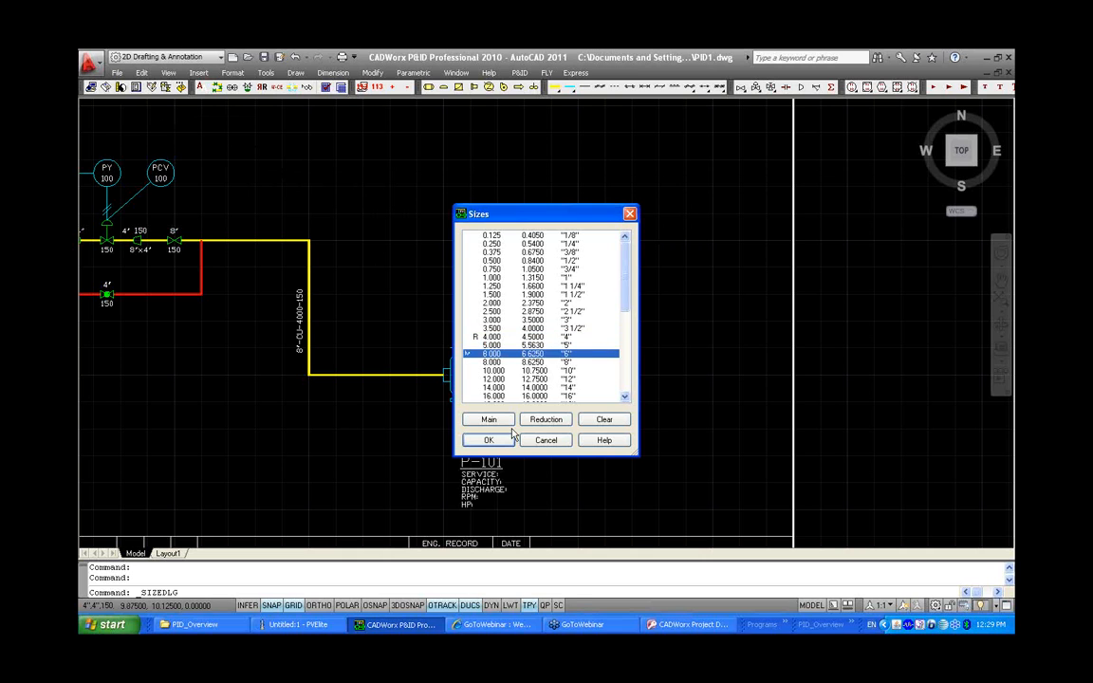
click(511, 437)
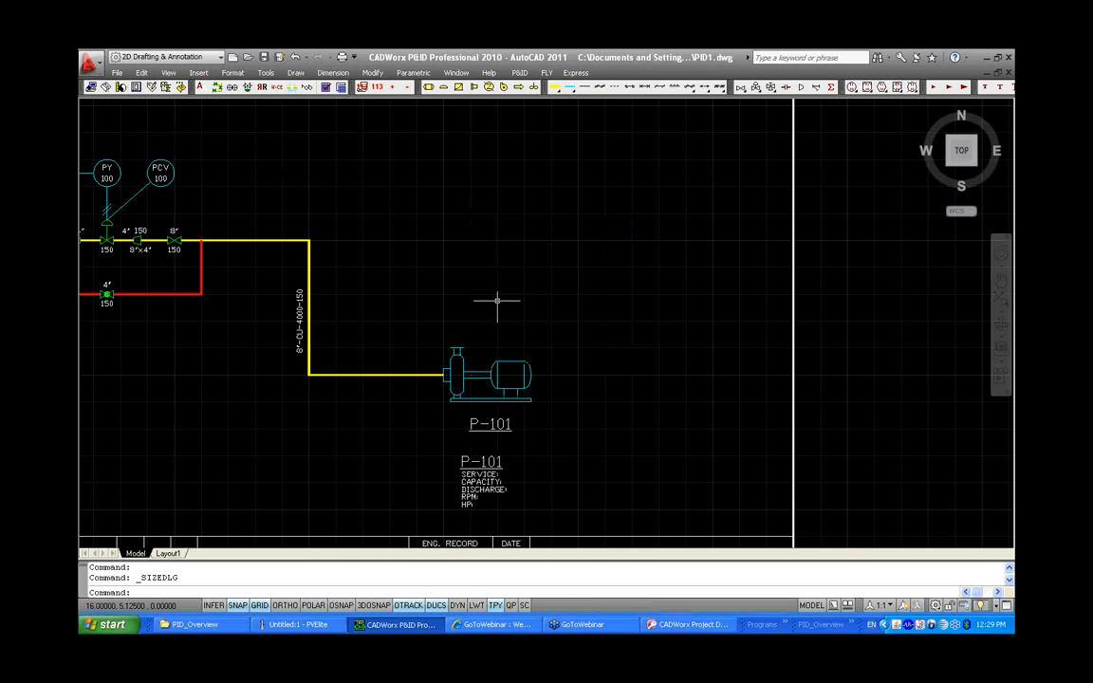
Draw a 6 inch main process line from the pump nozzle up and across to the right
click(557, 87)
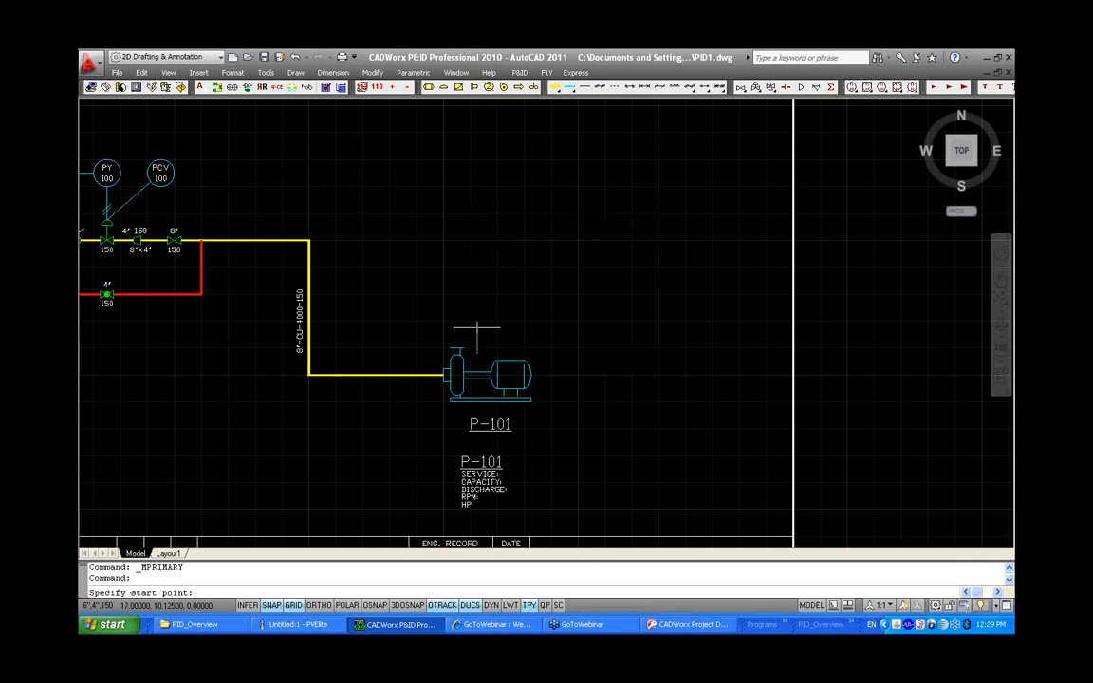
click(456, 349)
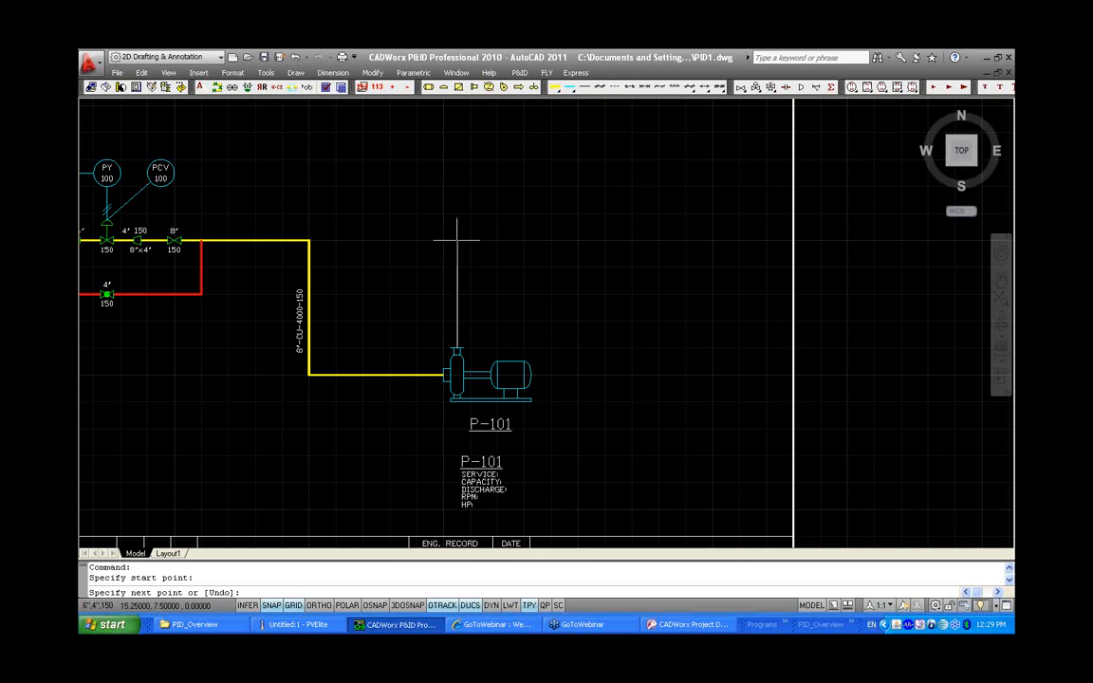
click(456, 240)
click(766, 240)
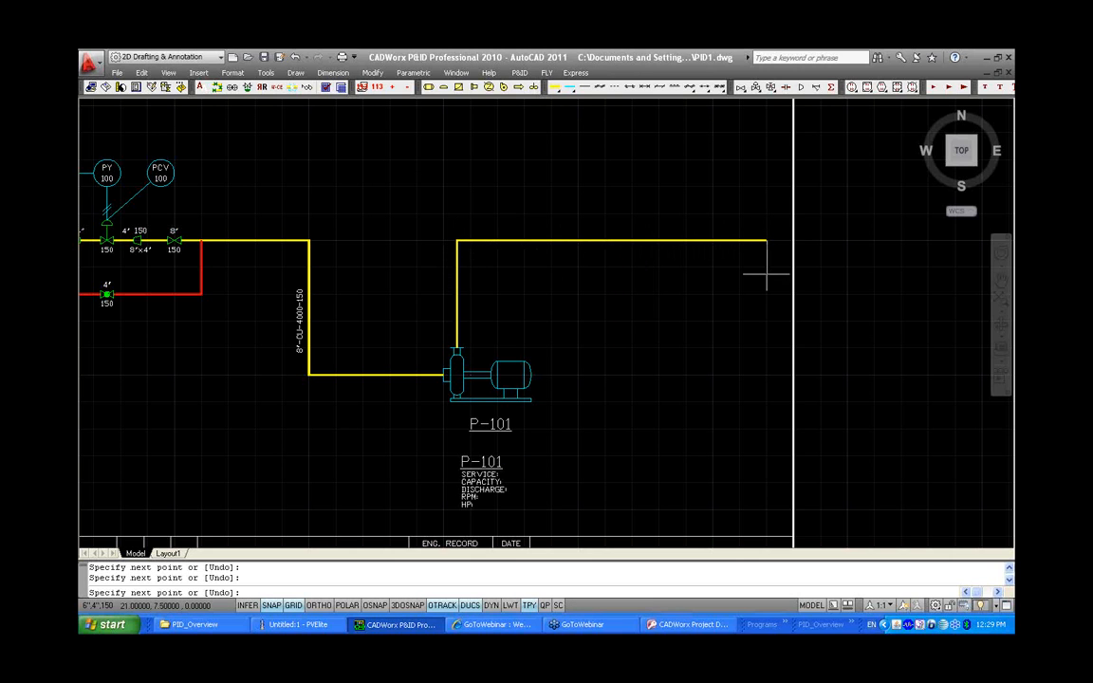
key(Return)
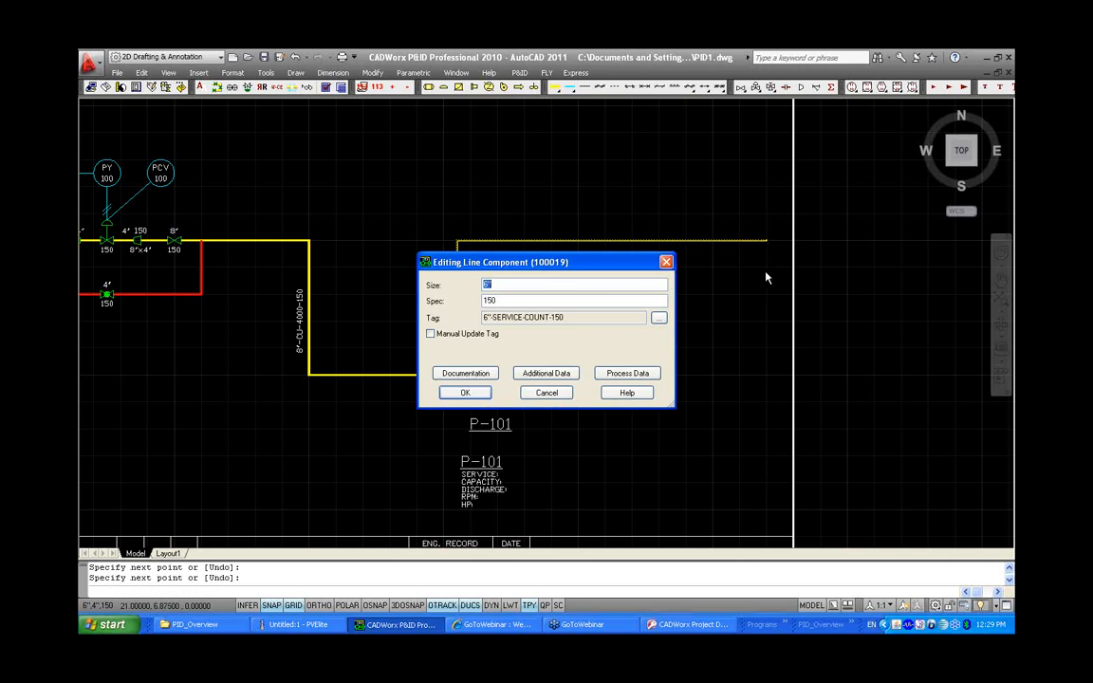
Set the new line's additional data to service CU and count 4001
click(547, 372)
click(659, 245)
click(649, 258)
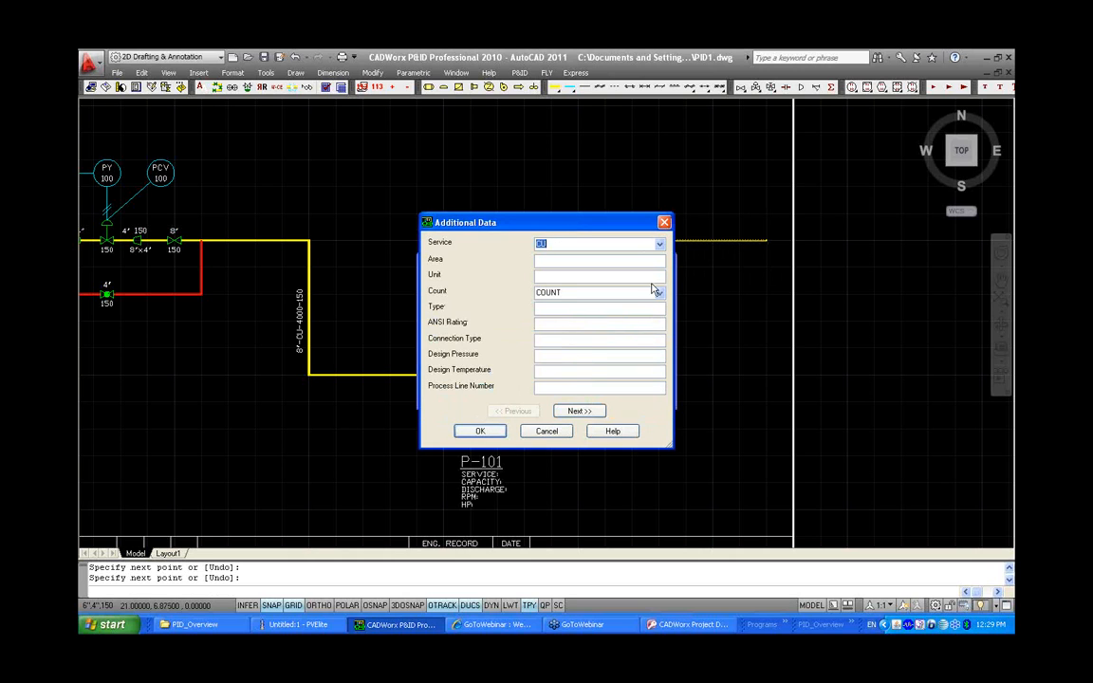
click(659, 292)
click(641, 323)
click(480, 431)
click(465, 390)
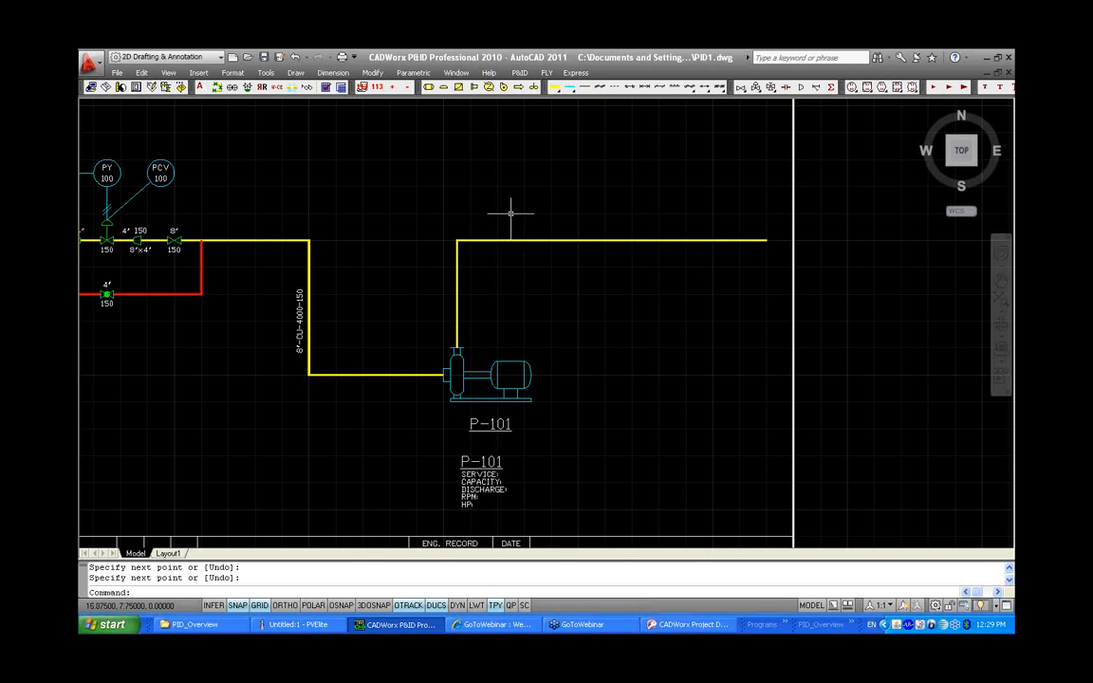
Draw a second main line branching up from the new line and across the top of the sheet
click(556, 87)
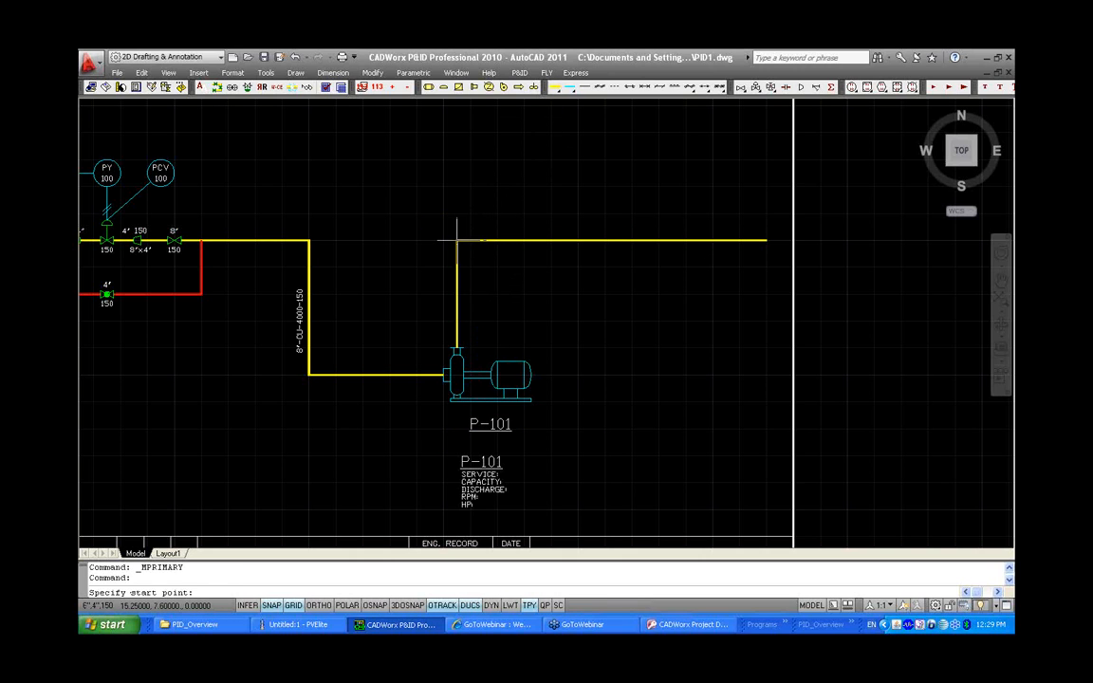
click(457, 240)
click(456, 109)
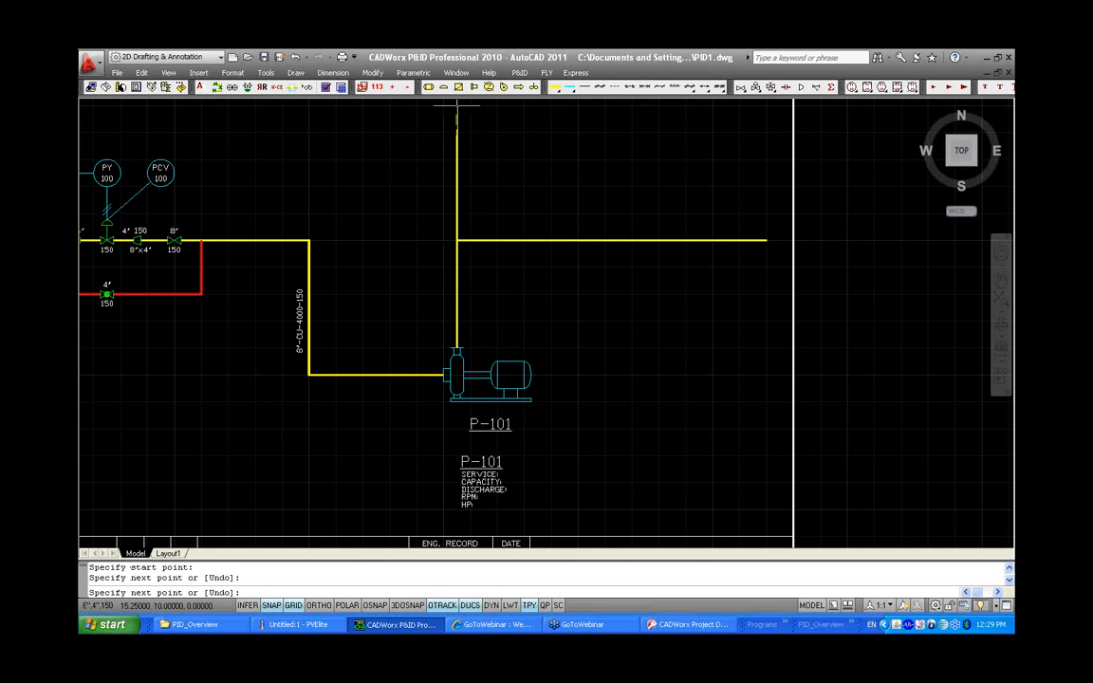
click(765, 105)
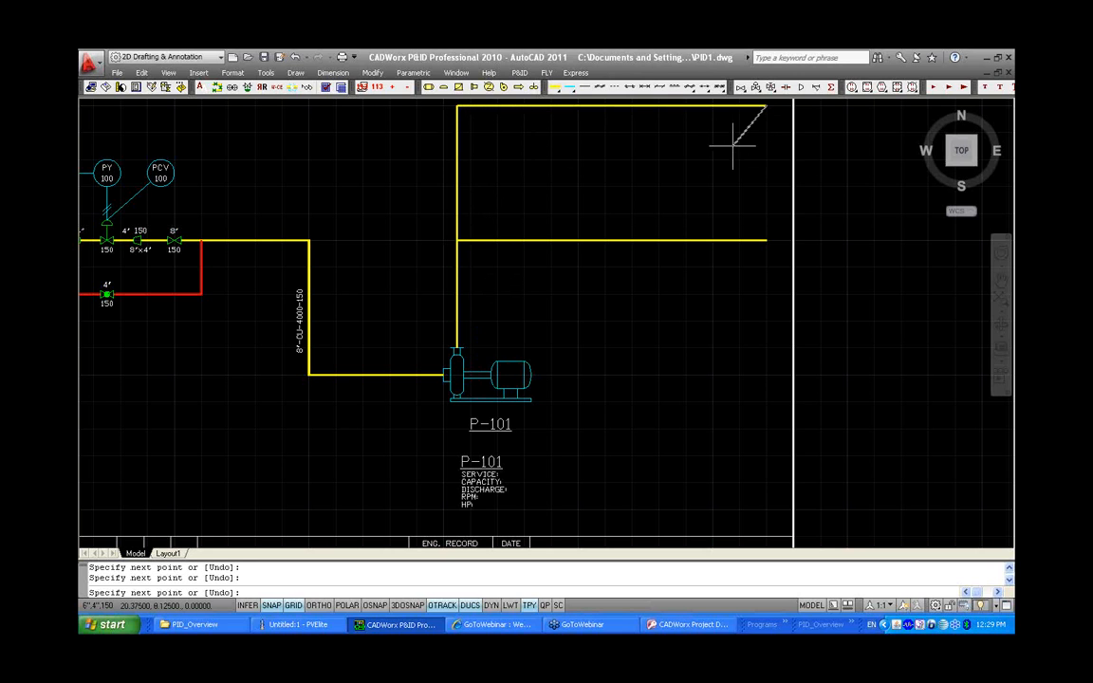
right_click(732, 147)
click(737, 162)
Set the upper line's additional data to service CU and count 4002
click(560, 371)
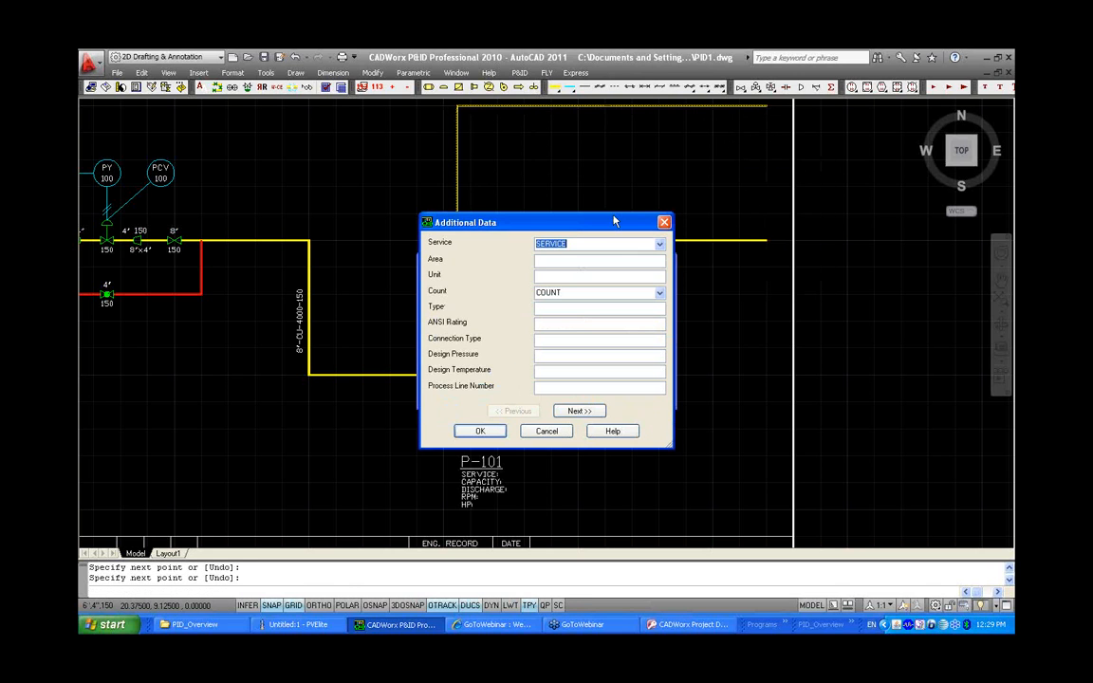
click(659, 244)
click(598, 254)
click(659, 292)
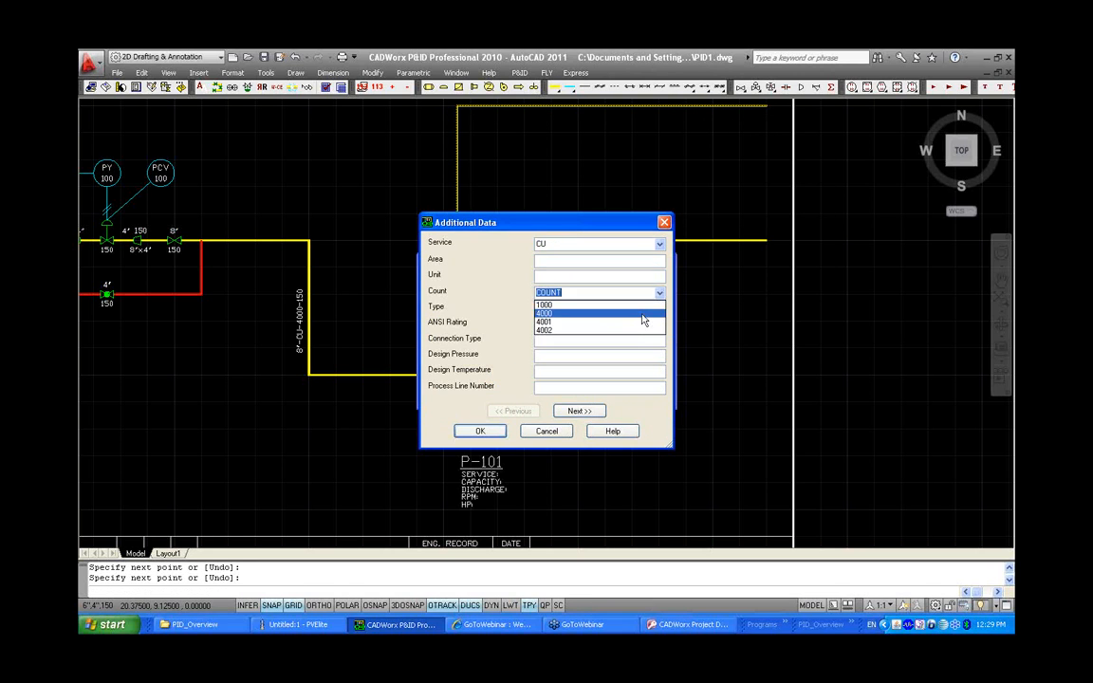
click(632, 322)
click(480, 431)
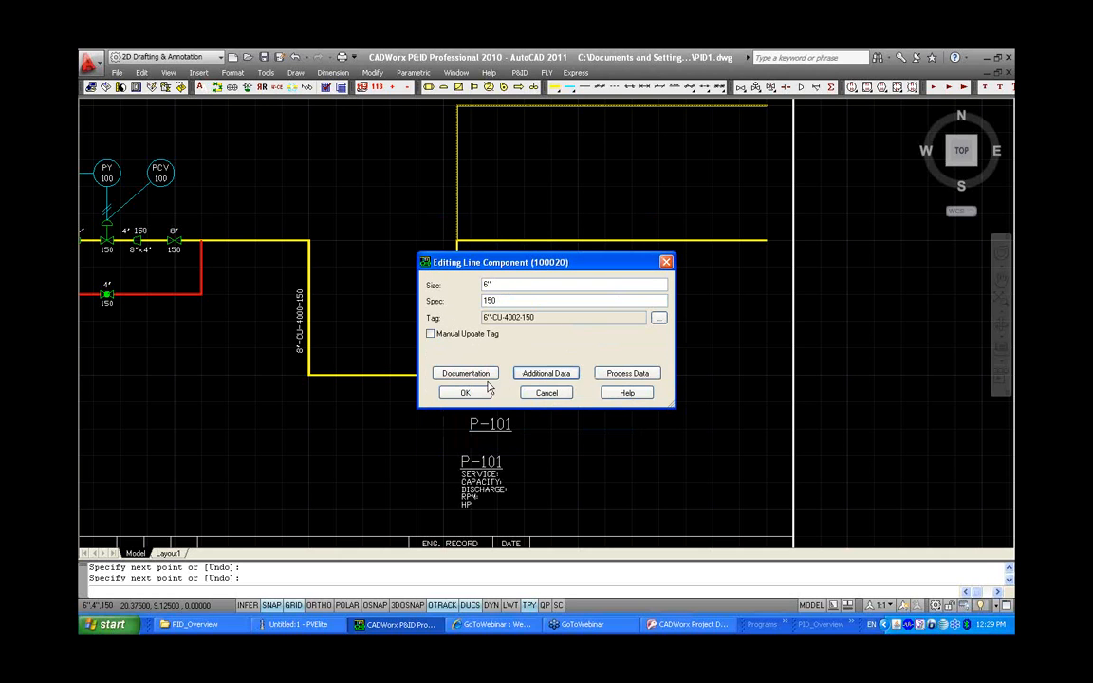
click(461, 389)
Place line number tags above the two new horizontal lines
middle_drag(591, 256, 586, 334)
click(279, 89)
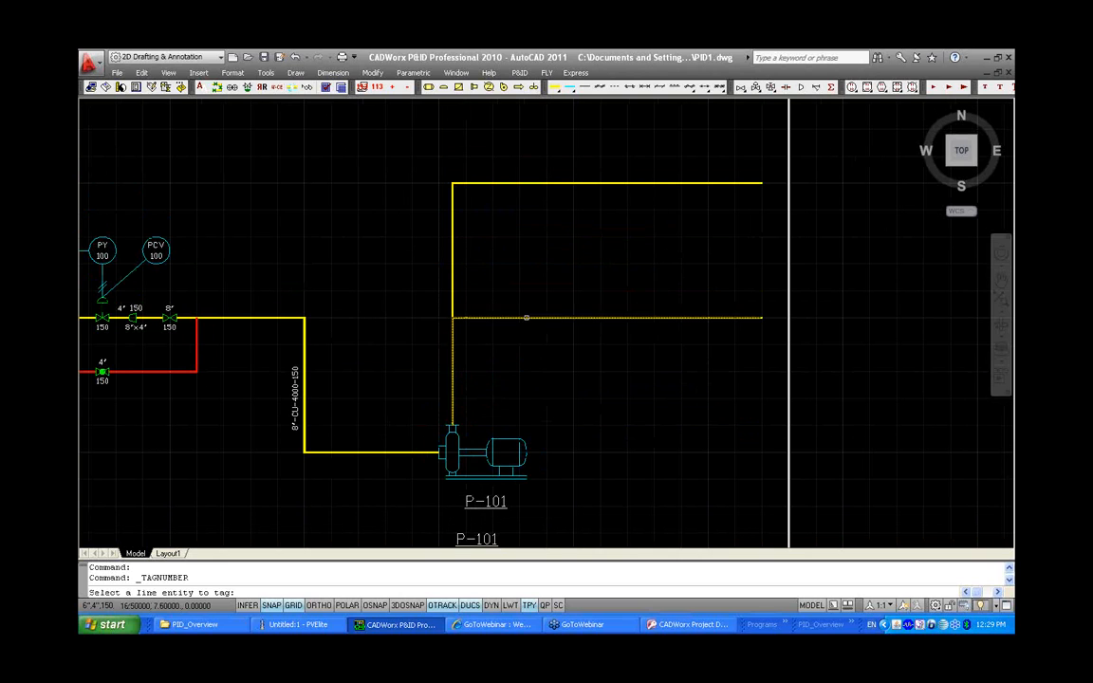
click(512, 318)
click(513, 309)
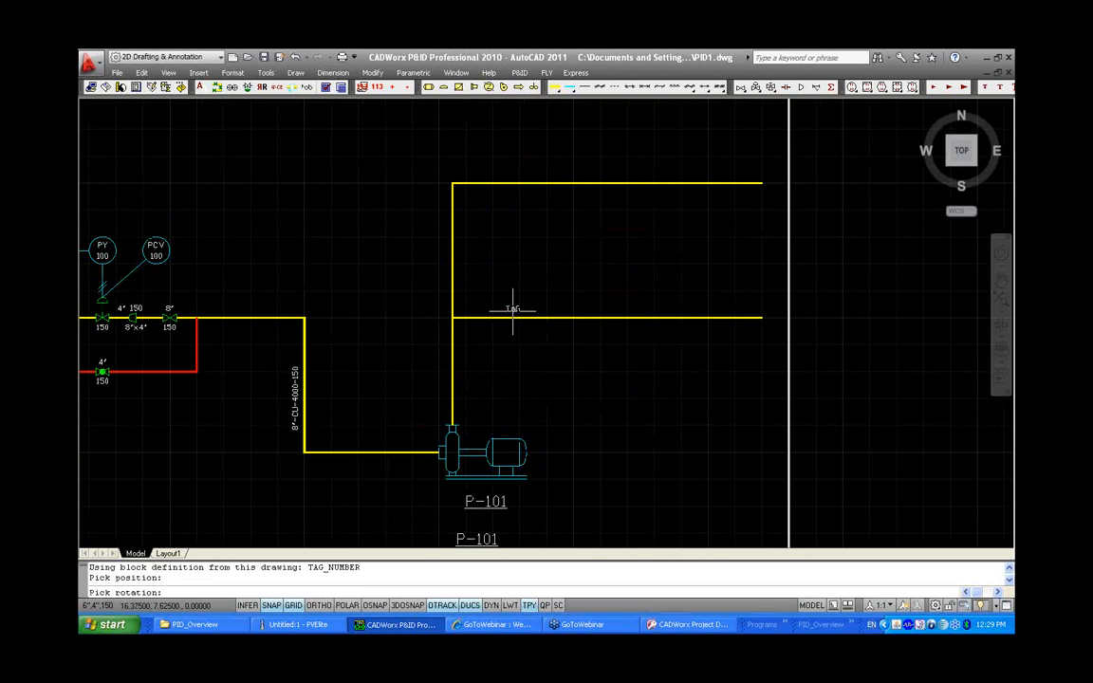
click(514, 309)
click(505, 183)
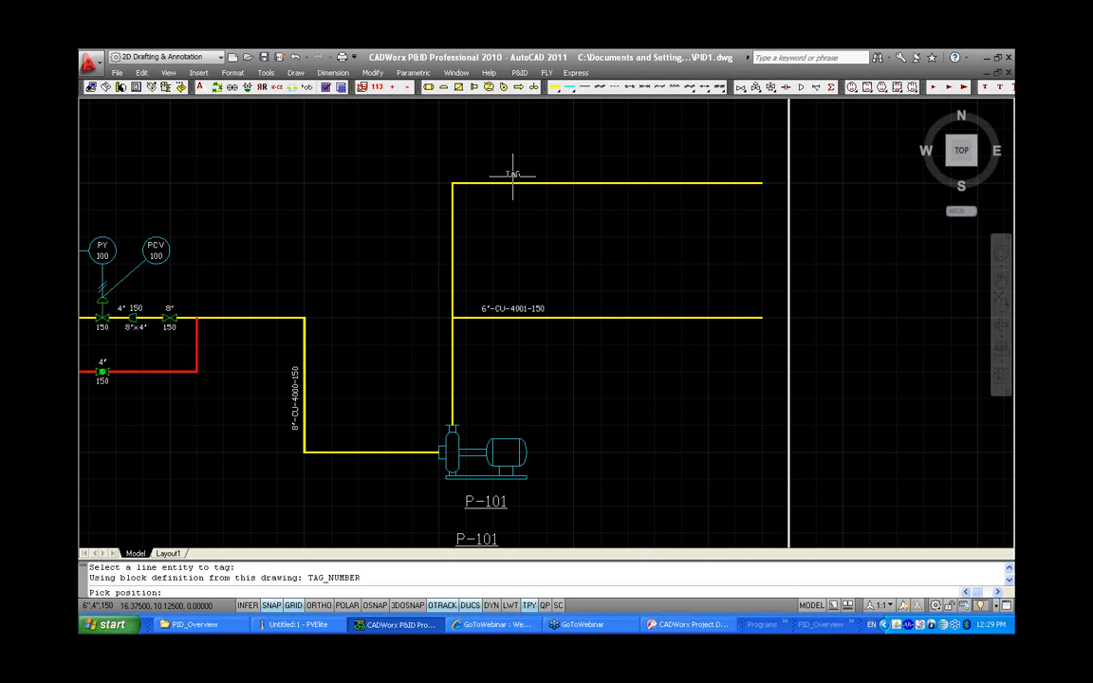
click(512, 175)
click(513, 174)
key(Return)
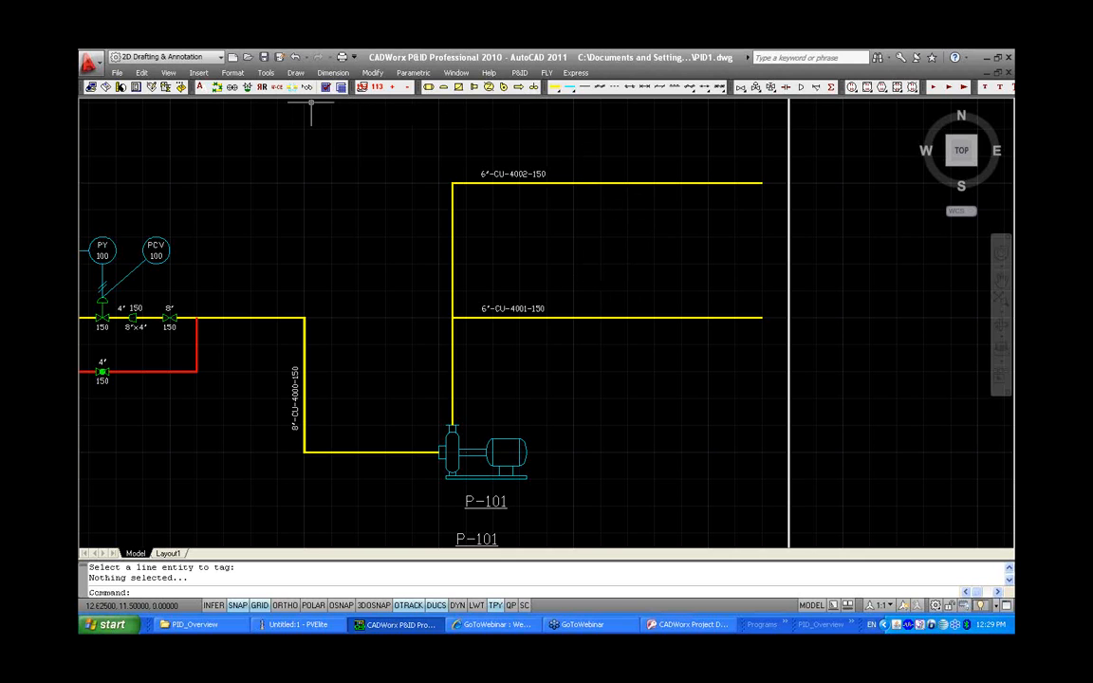
Place Link To (type 1) off-page connectors at the right ends of both new lines
click(519, 88)
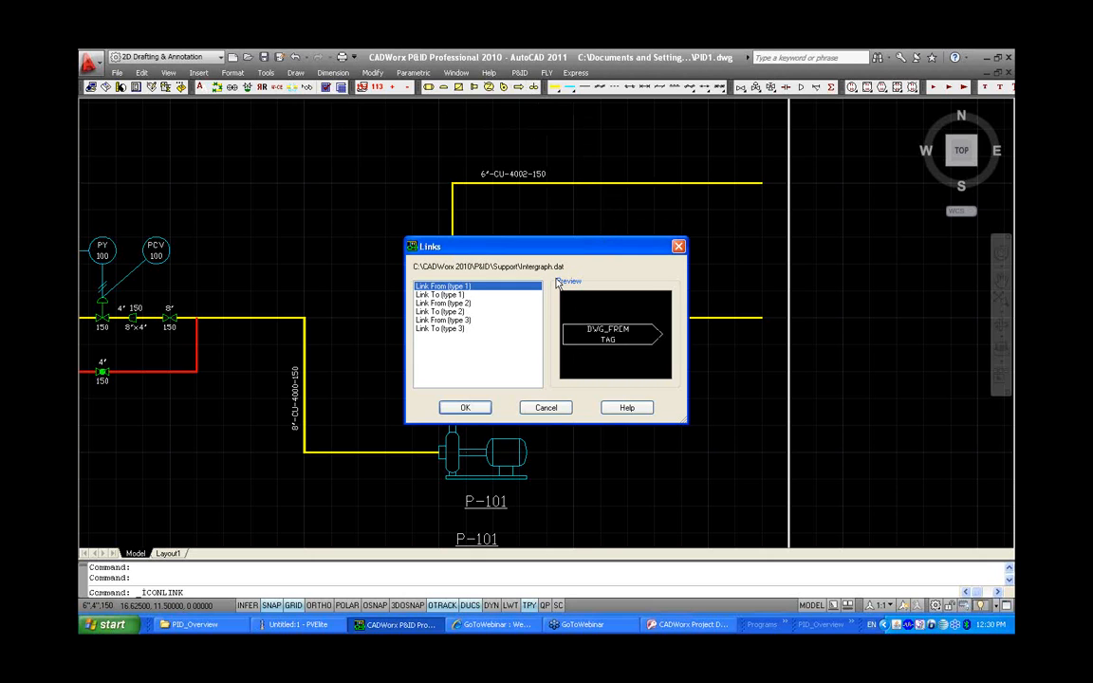
click(493, 295)
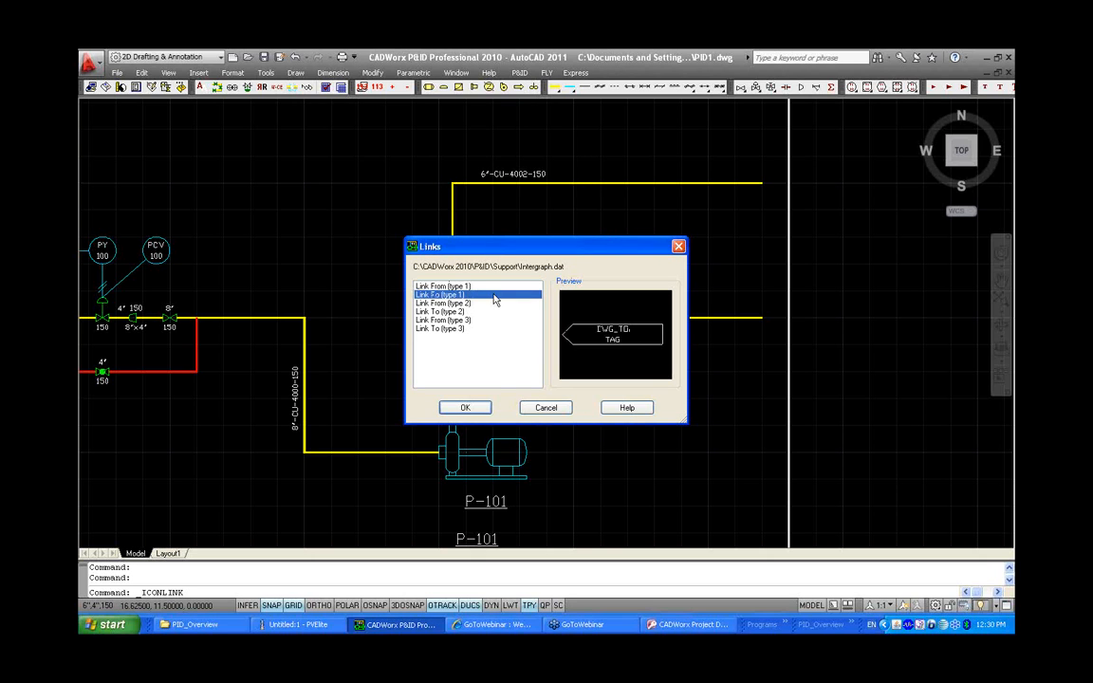
click(465, 408)
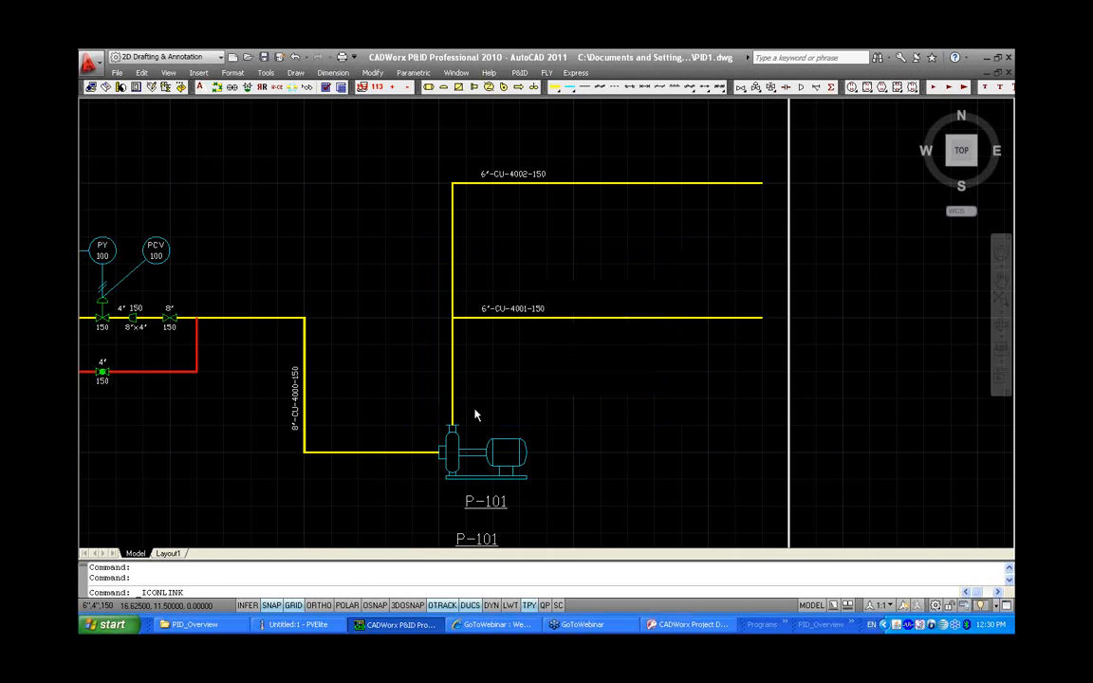
click(754, 182)
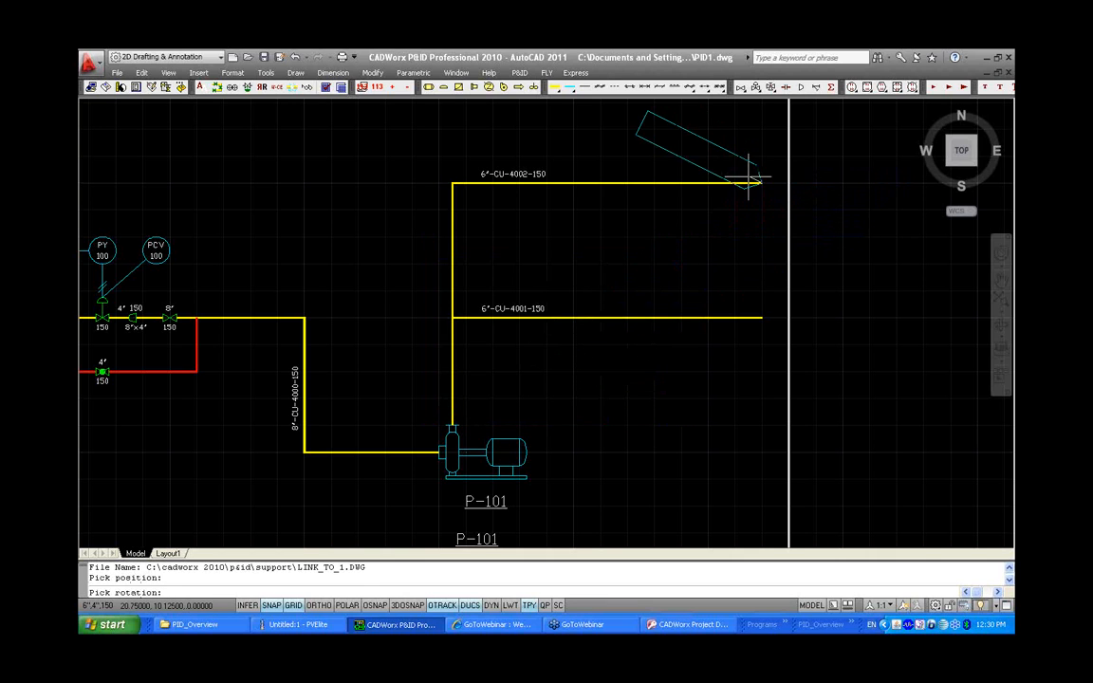
click(754, 183)
click(762, 317)
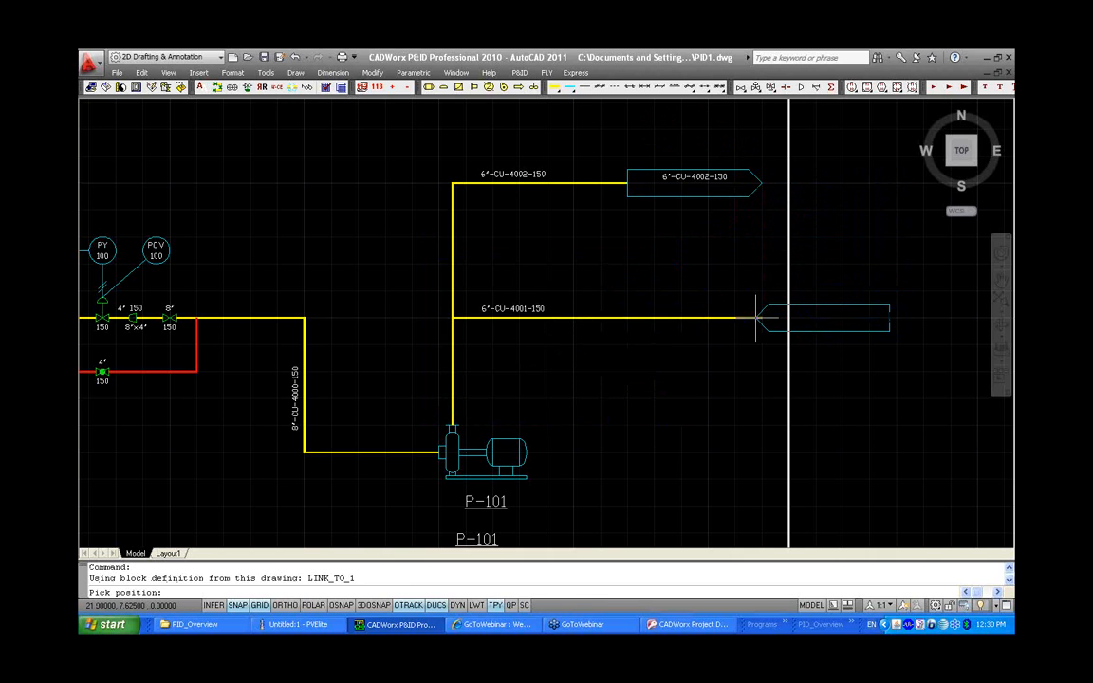
click(743, 316)
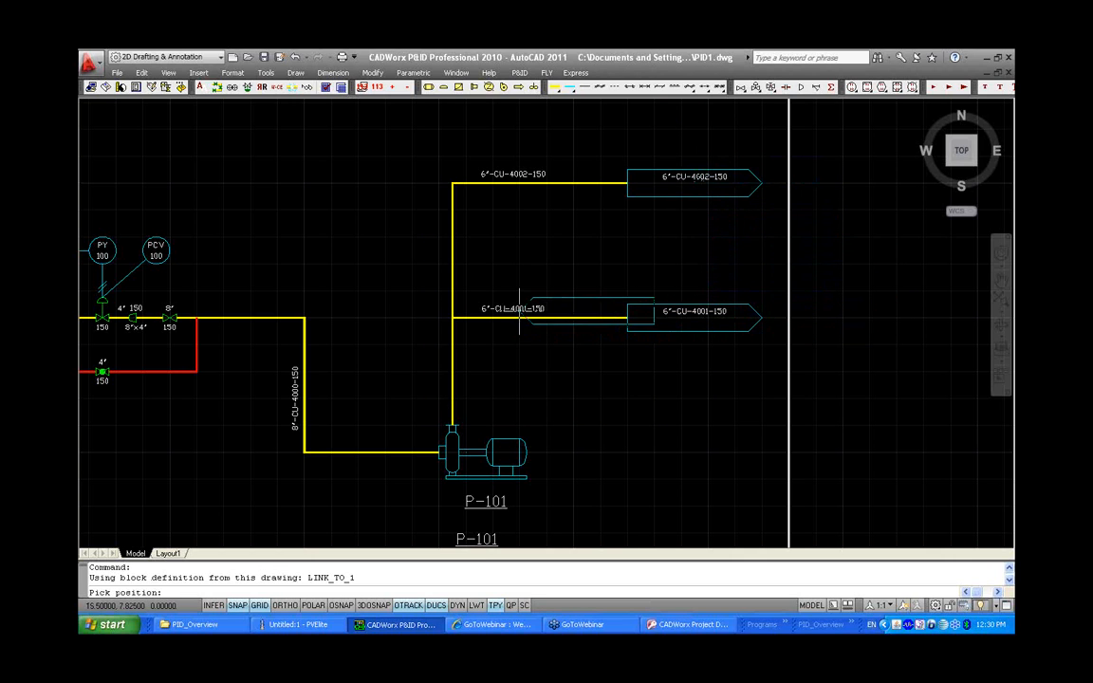
key(Return)
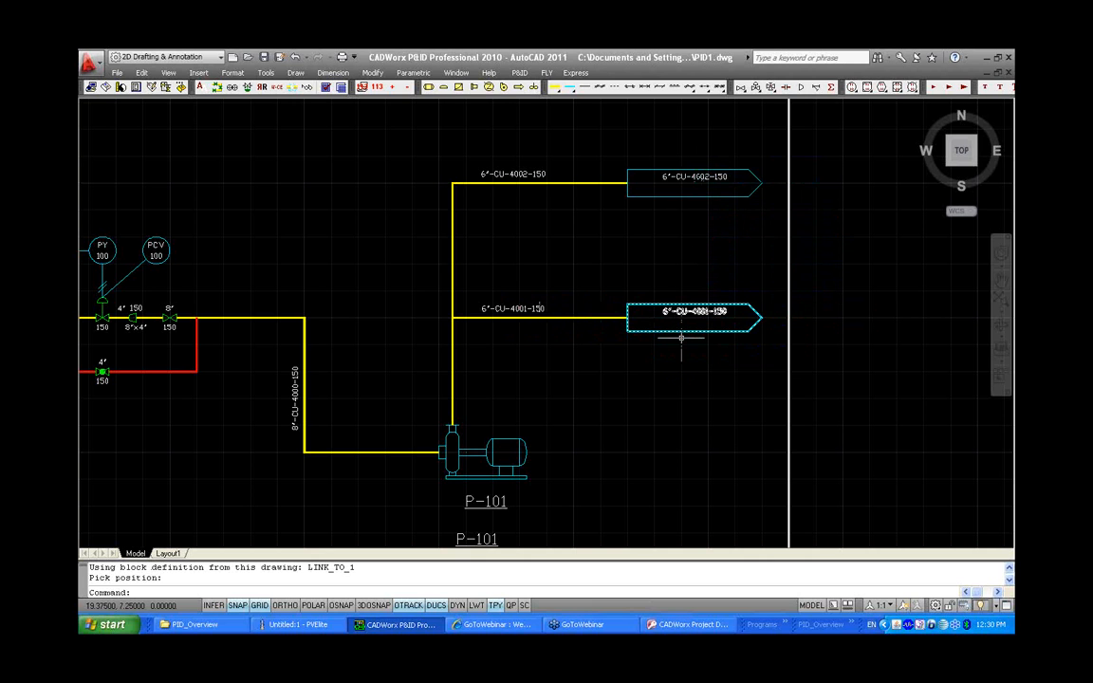
Save the PID1 drawing
scroll(850, 382, down, 3)
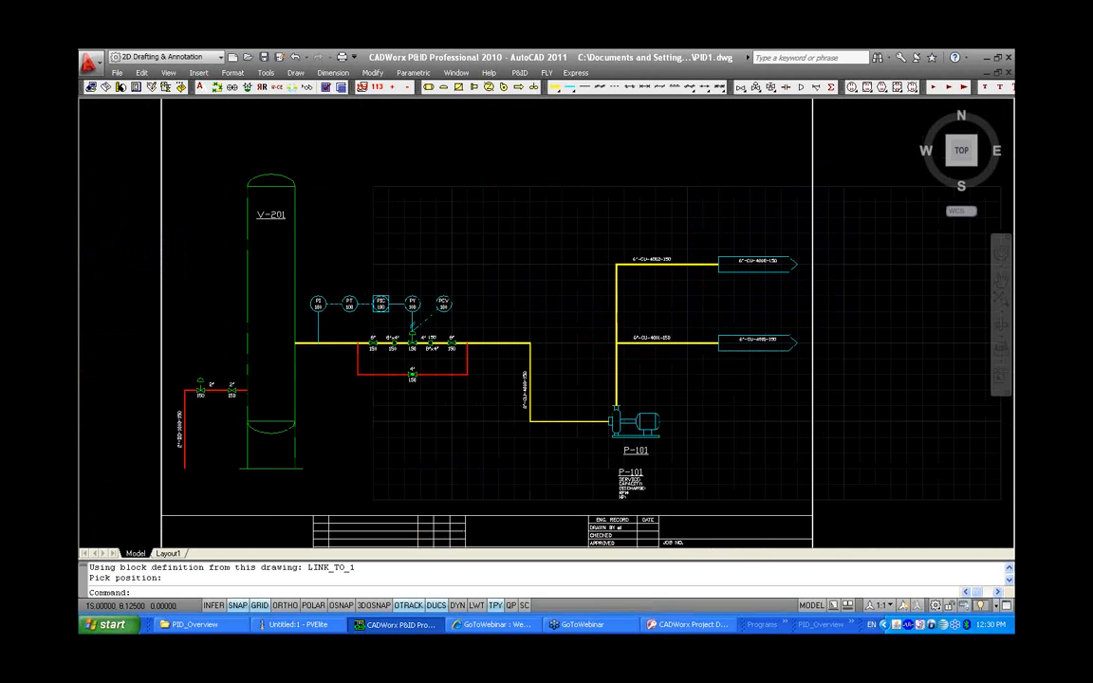
key(ctrl+s)
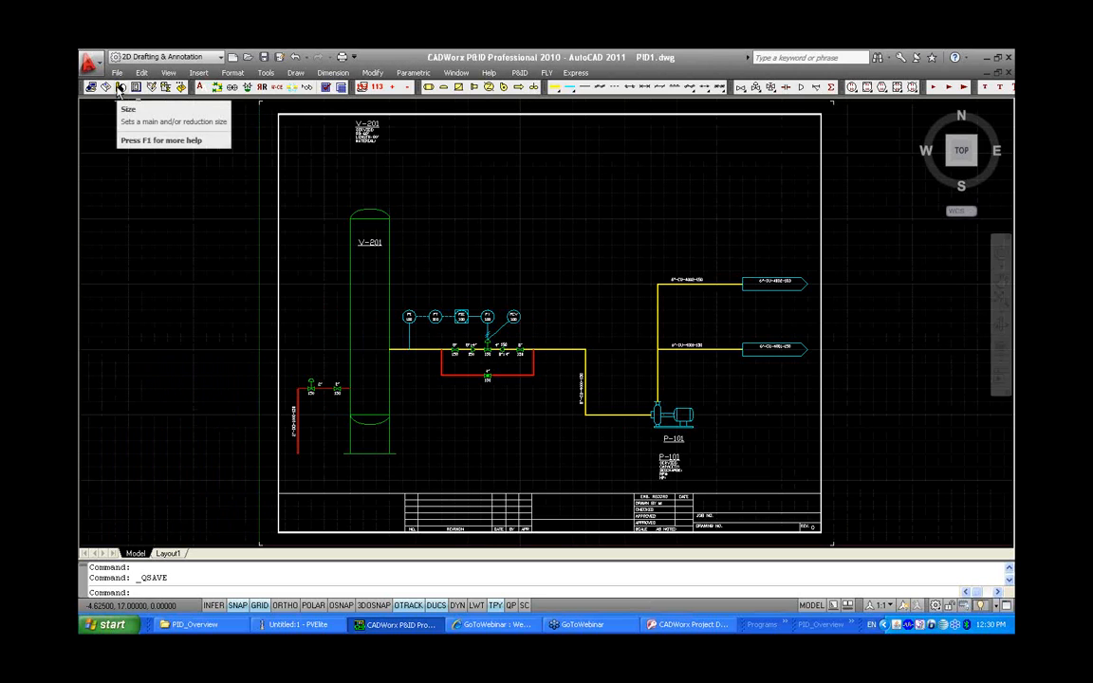
Create a new drawing named PID2 in the PID_Overview project folder
click(232, 57)
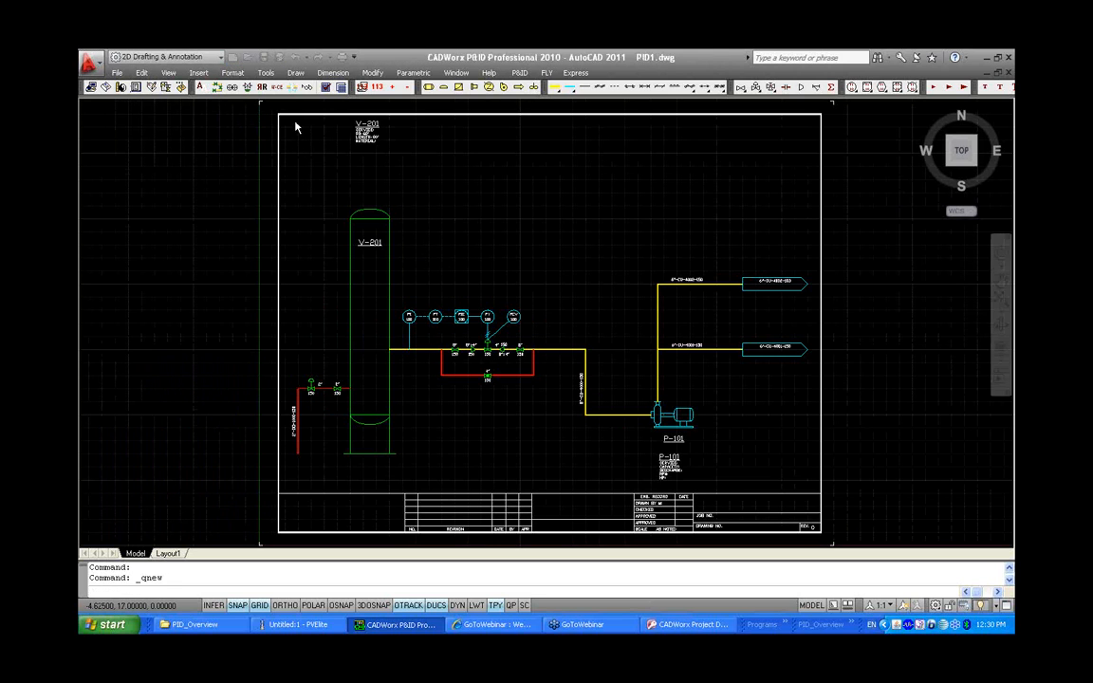
click(585, 427)
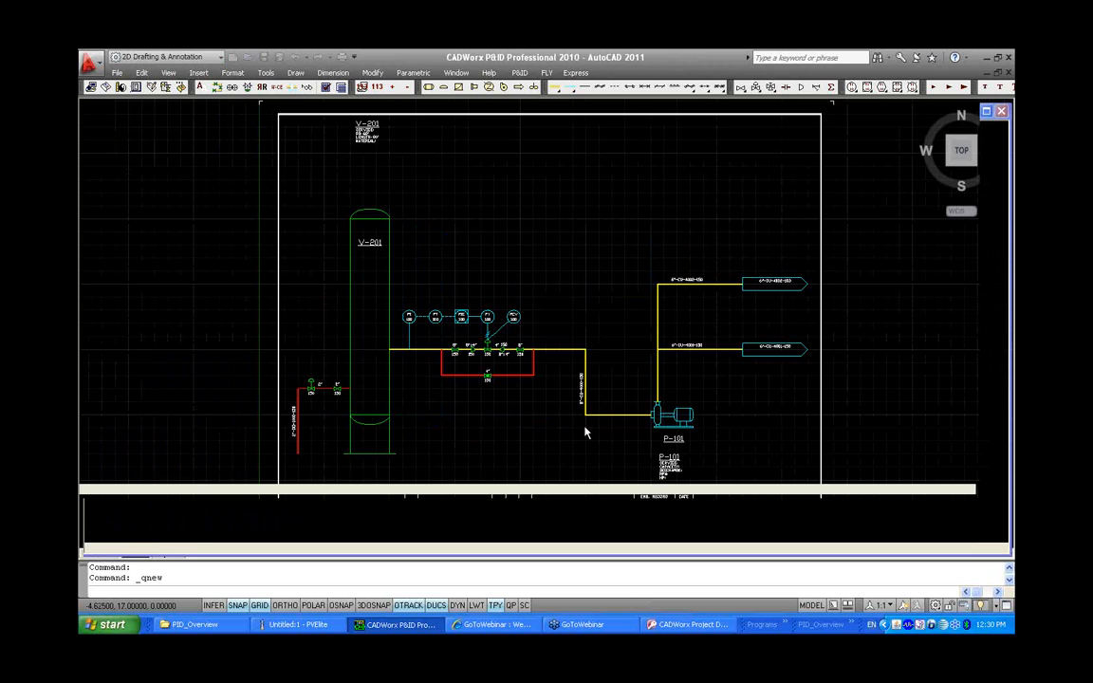
click(521, 425)
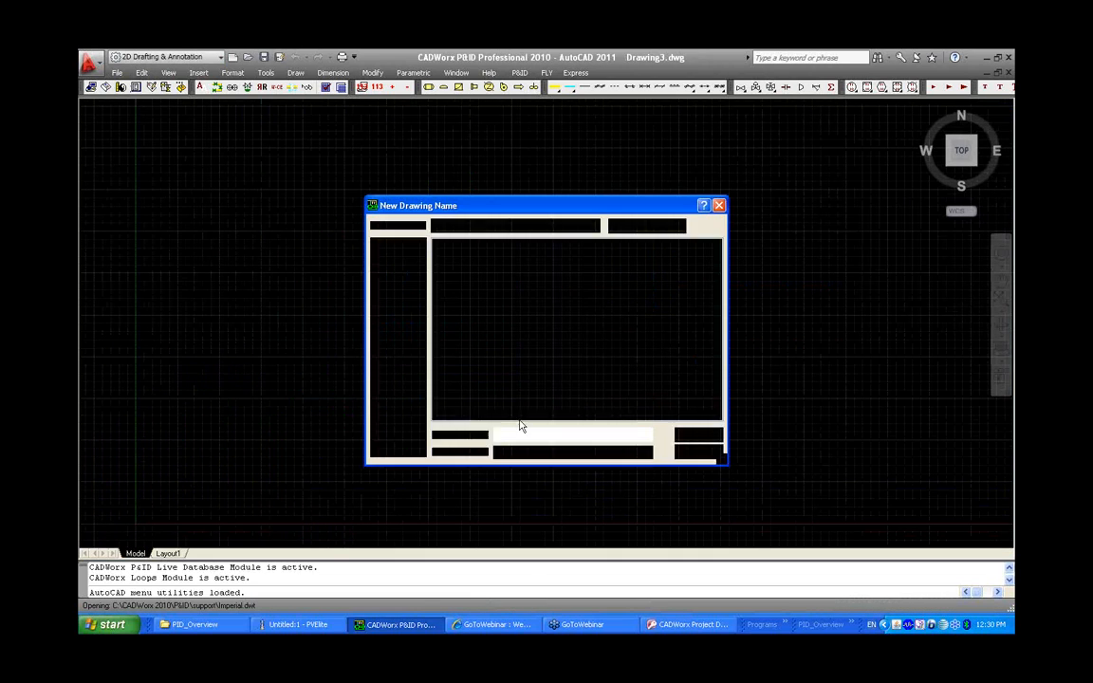
click(630, 229)
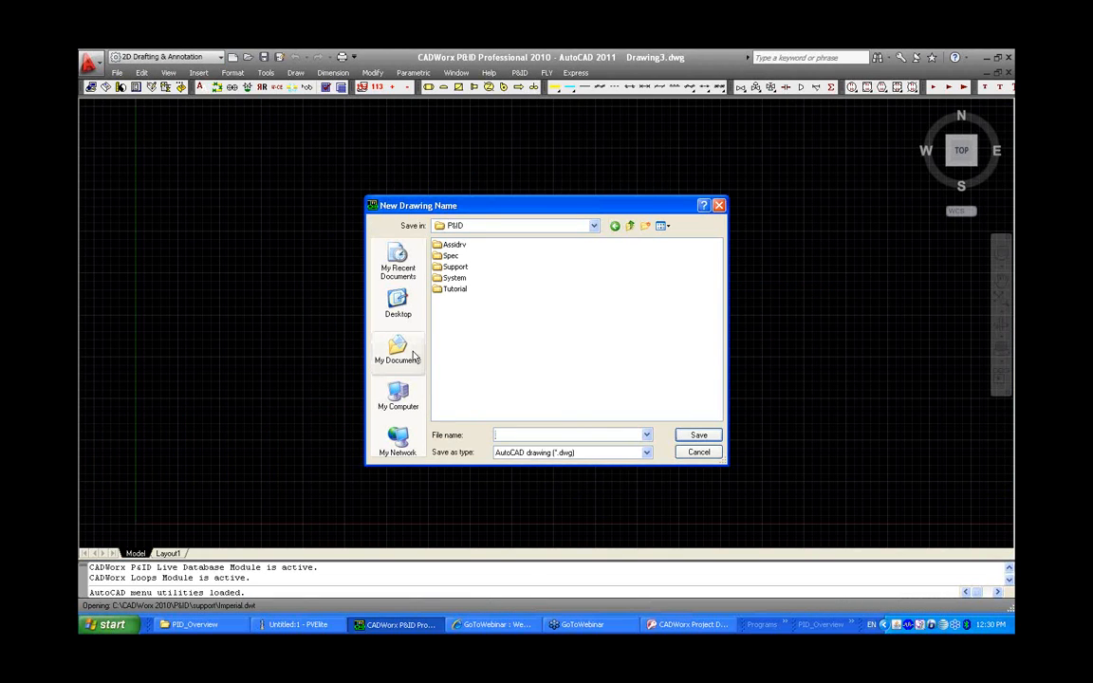
click(406, 314)
double_click(459, 278)
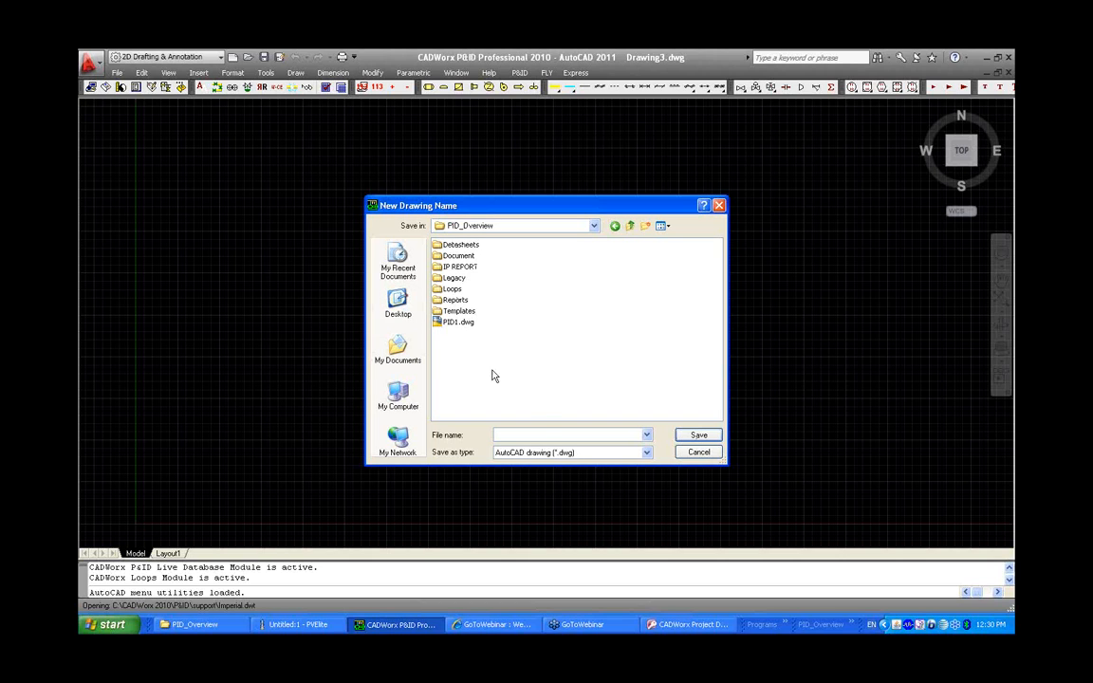
click(462, 324)
double_click(517, 434)
text(PID2)
click(679, 436)
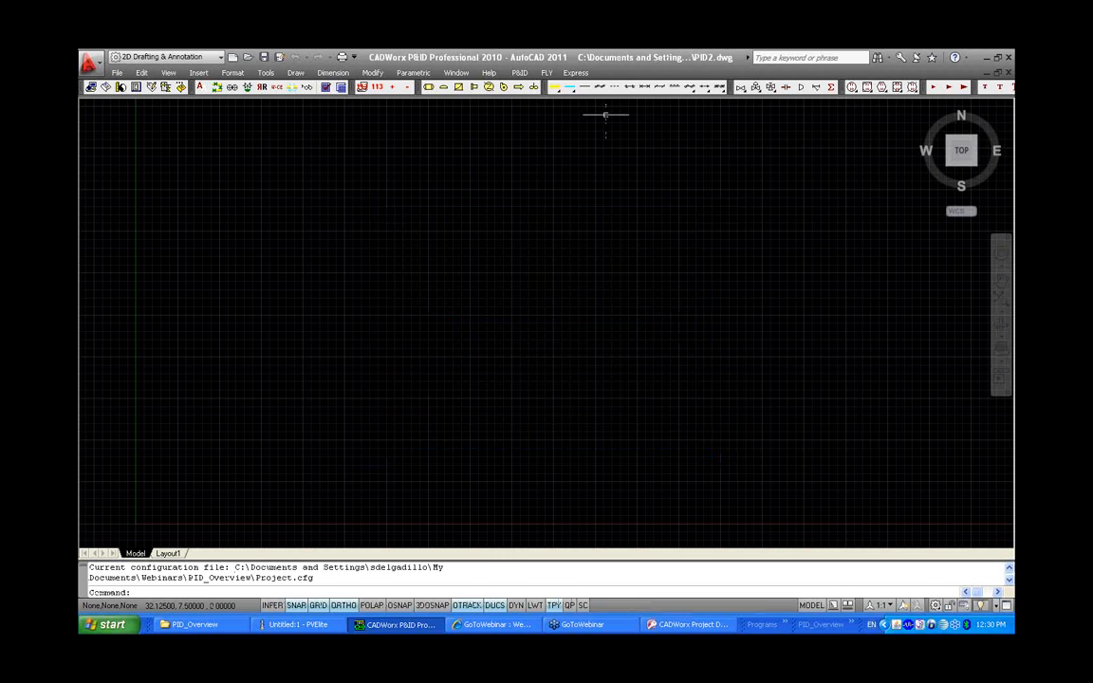
Insert a predefined 17x22 (ANSI-C) border into PID2 through the P&ID setup
click(527, 74)
click(536, 86)
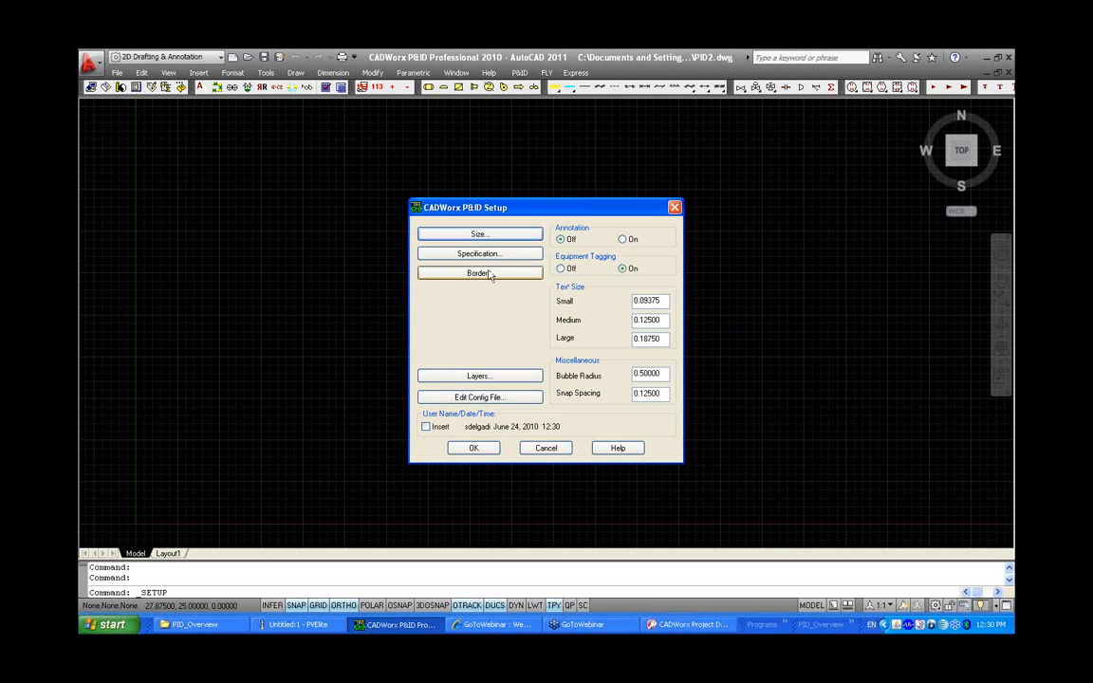
click(489, 275)
click(452, 275)
click(602, 291)
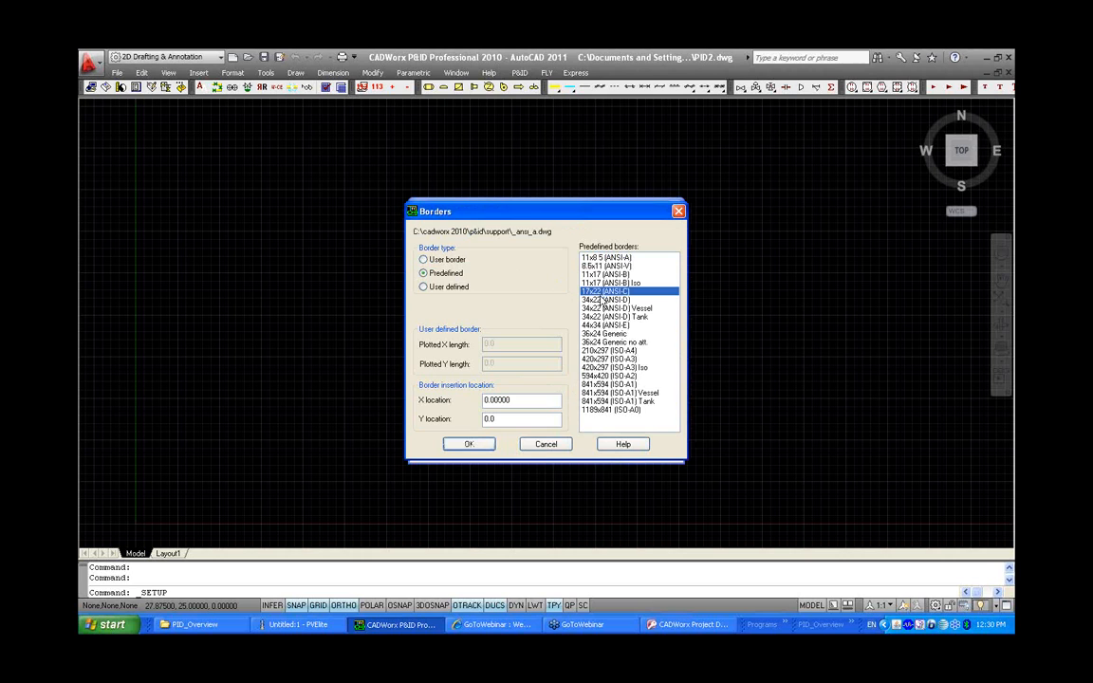
click(476, 446)
click(479, 449)
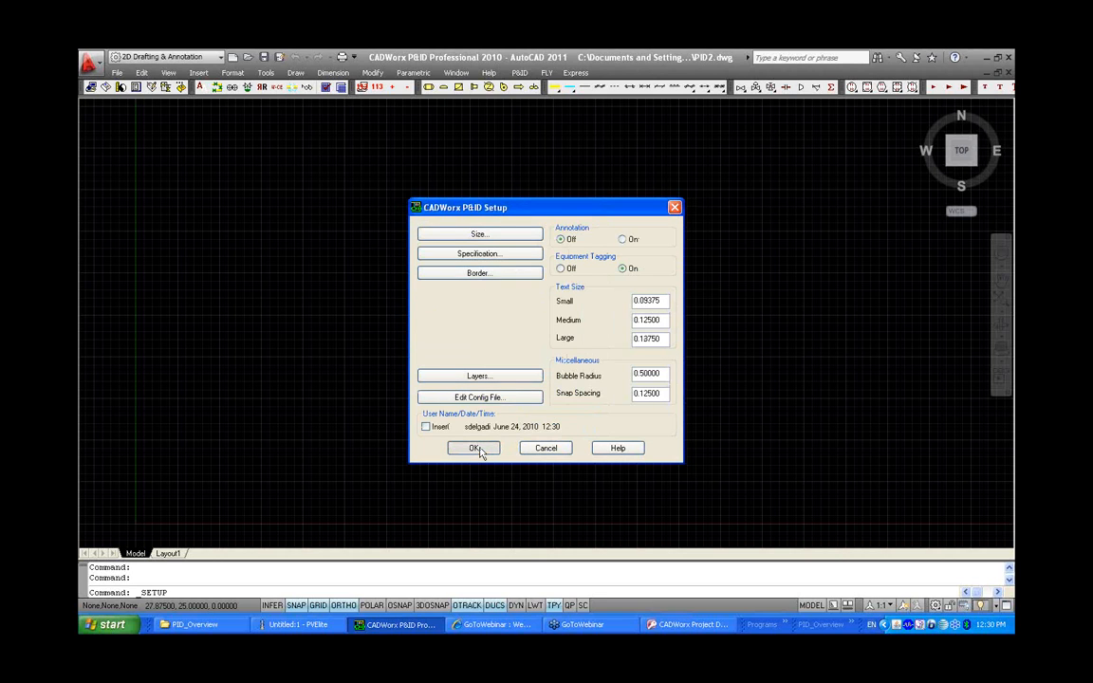
click(439, 429)
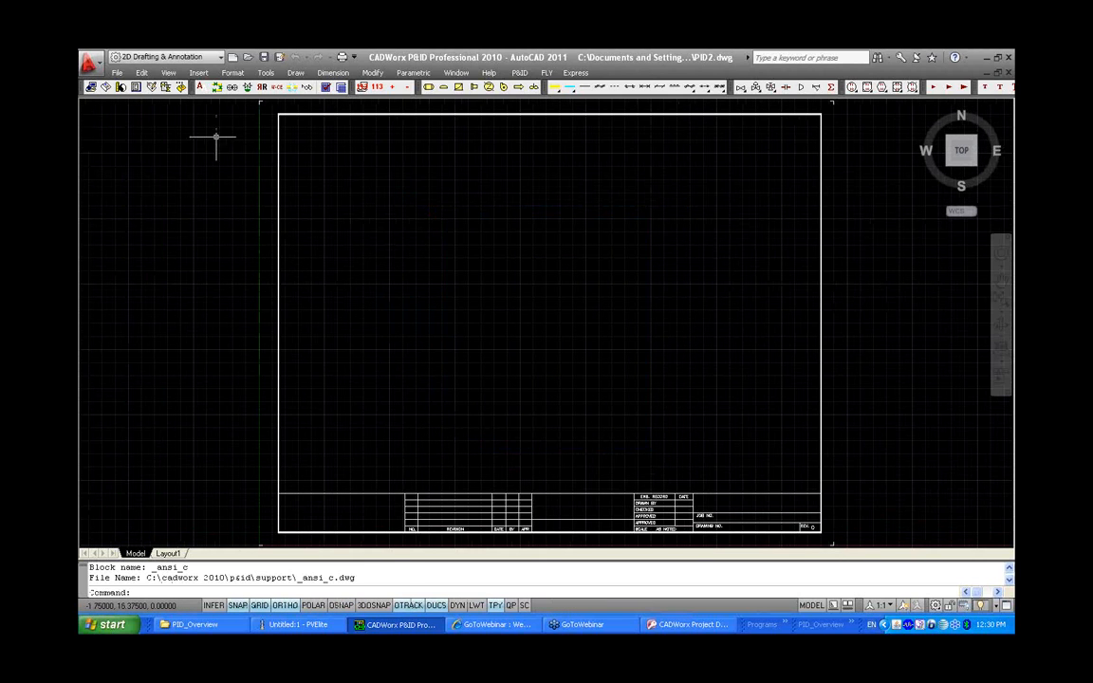
Set the current specification to 150 and the current line size to 6"
click(108, 87)
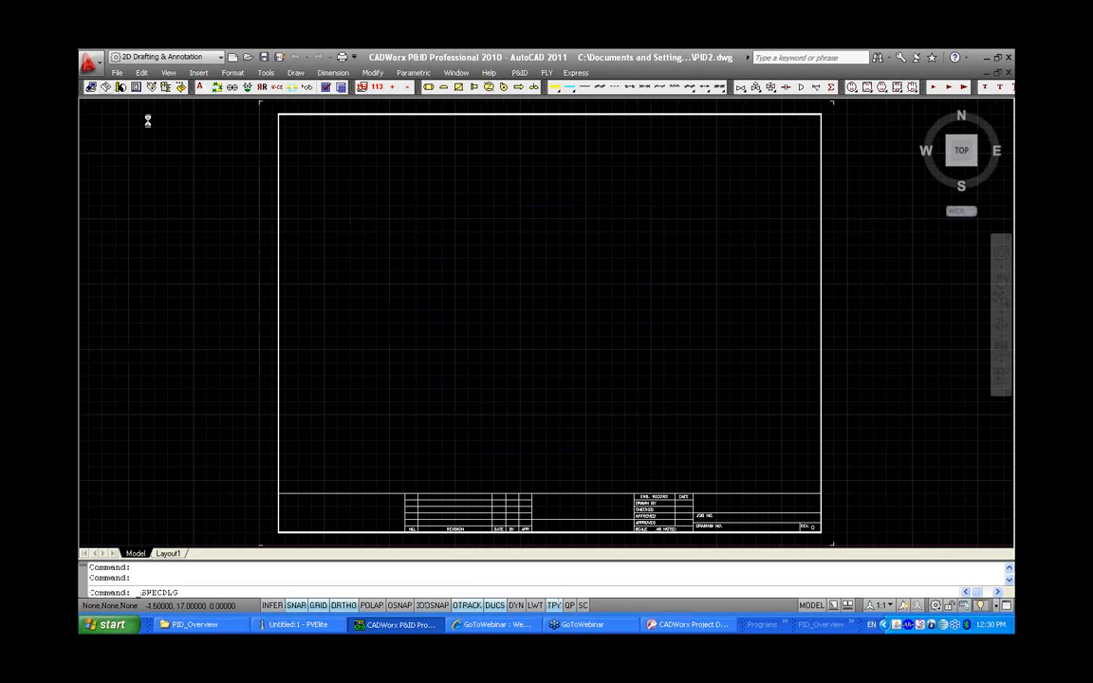
click(697, 435)
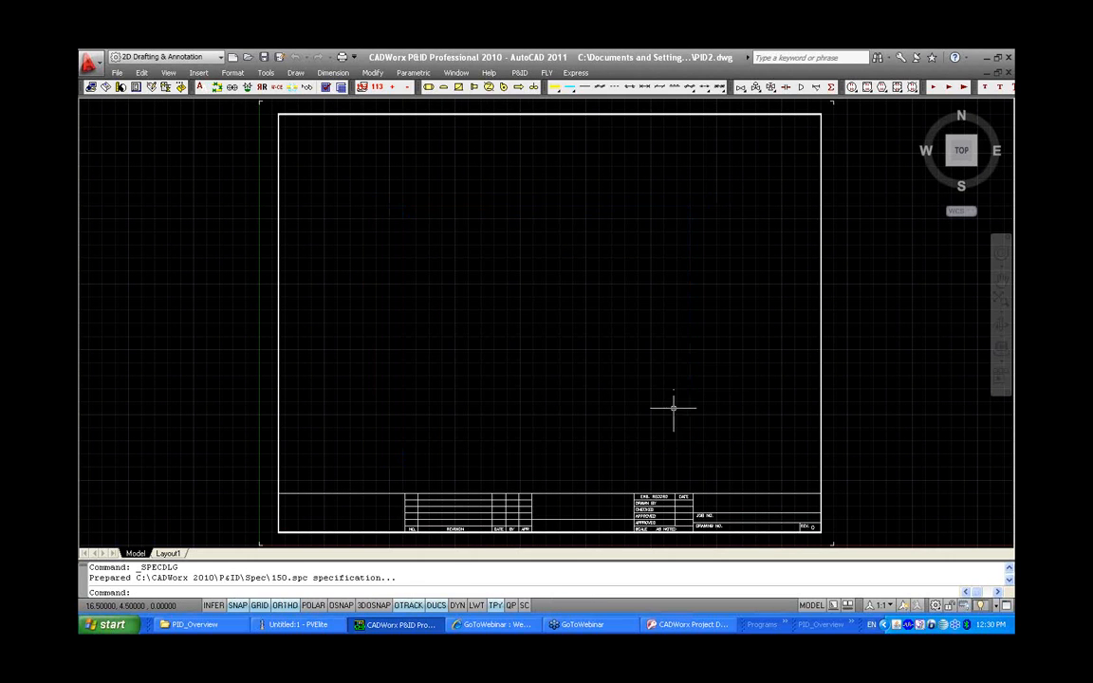
click(121, 87)
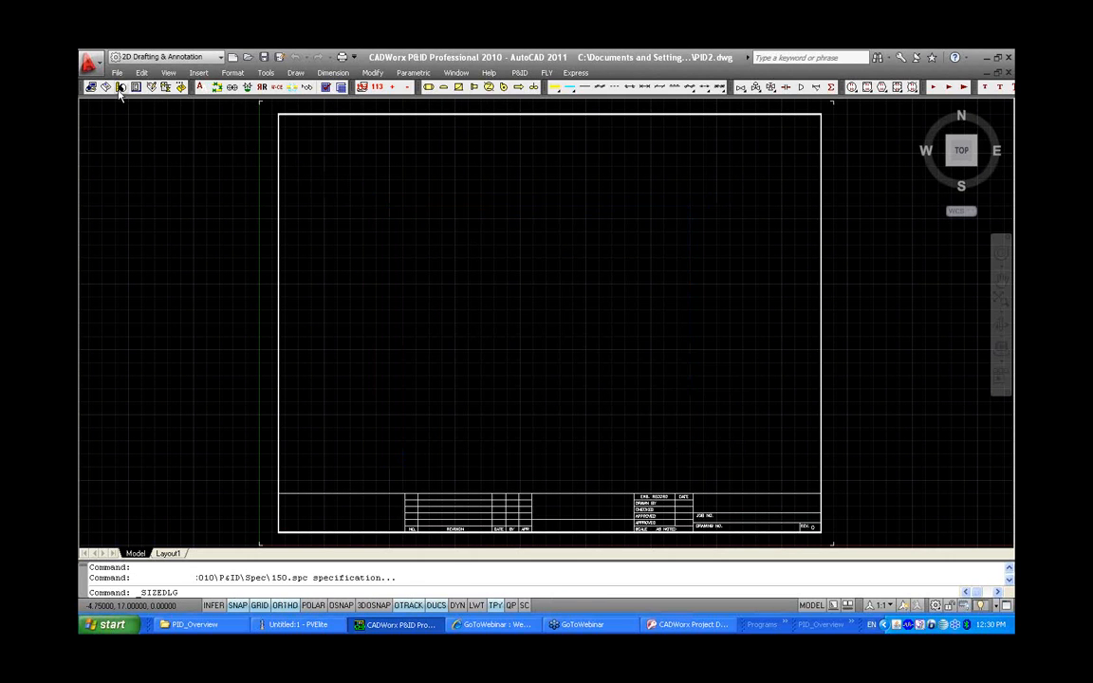
click(504, 355)
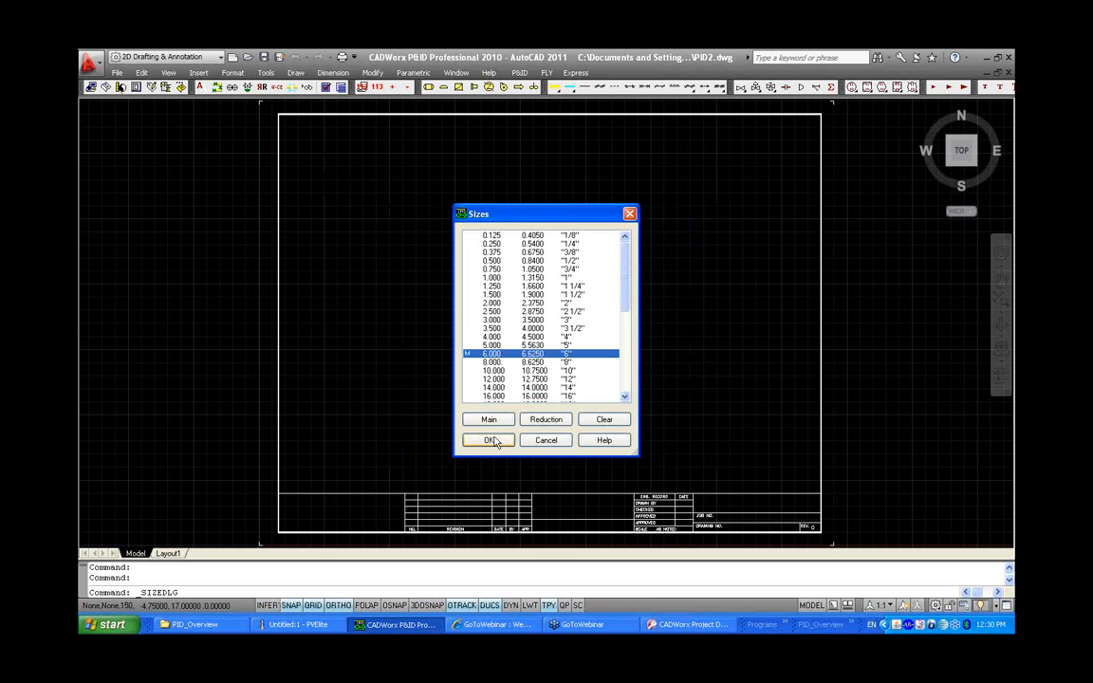
click(489, 440)
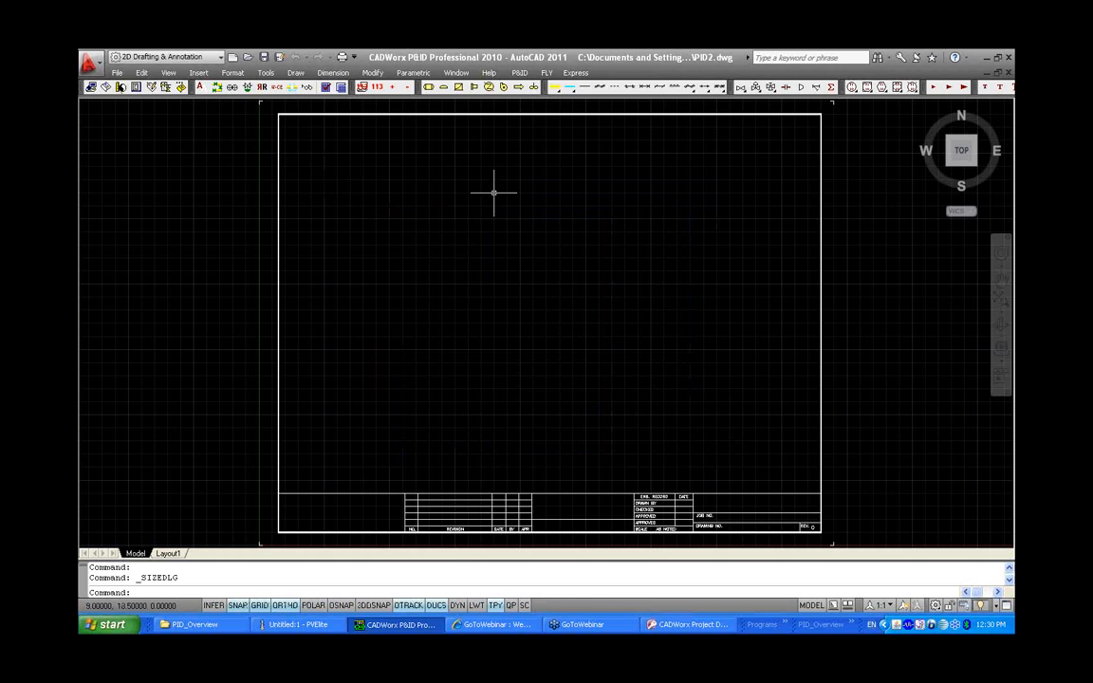
Draw a vertical elliptical-head vessel in the left half of the sheet, place its tag and data, and tag it V-301
click(429, 88)
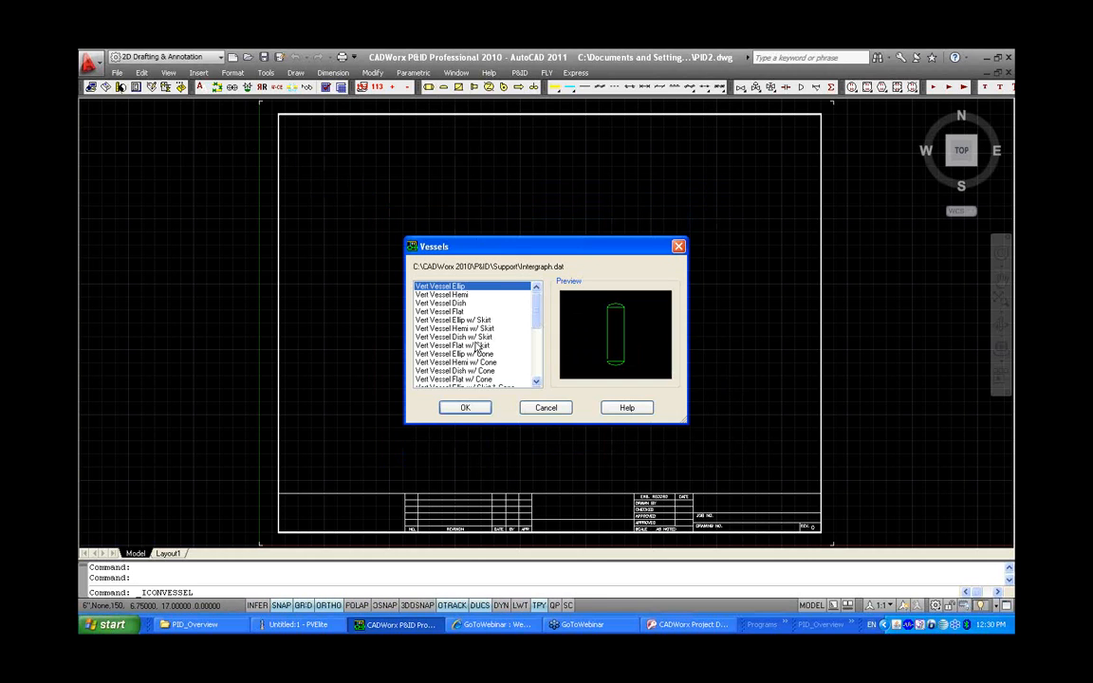
click(467, 407)
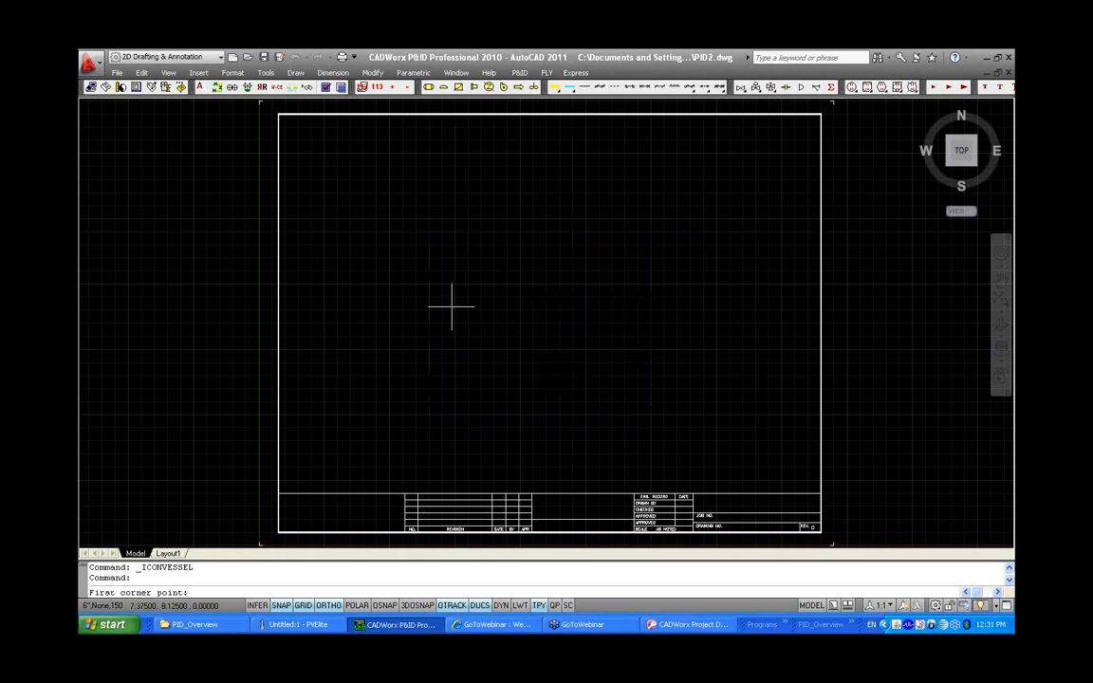
click(455, 219)
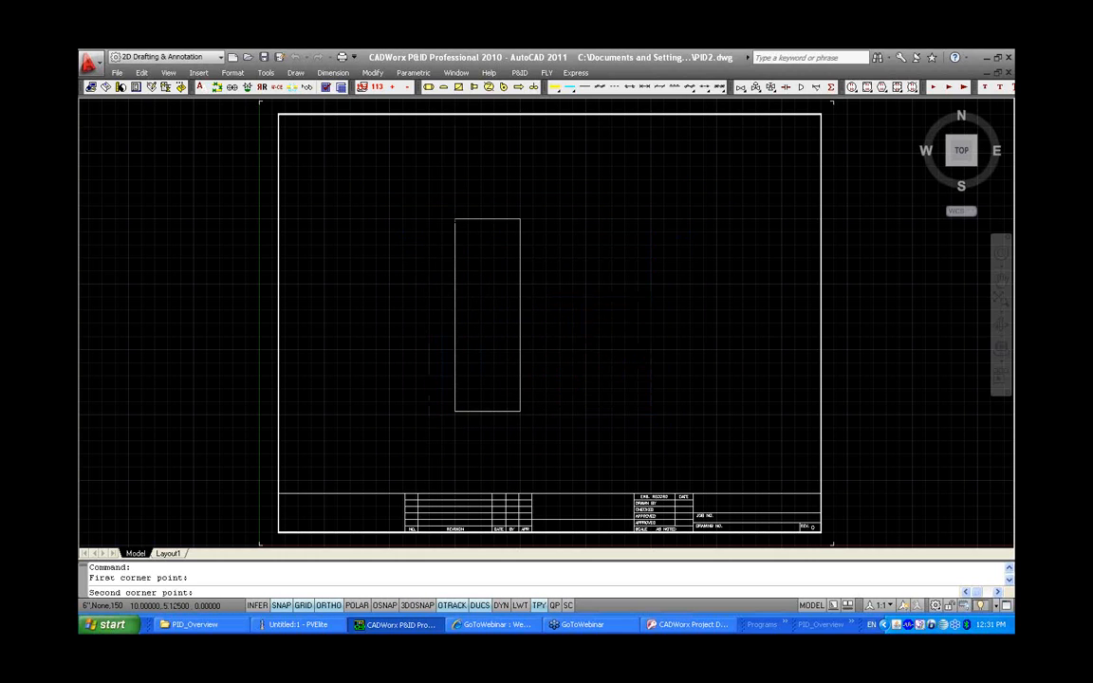
click(520, 414)
click(482, 243)
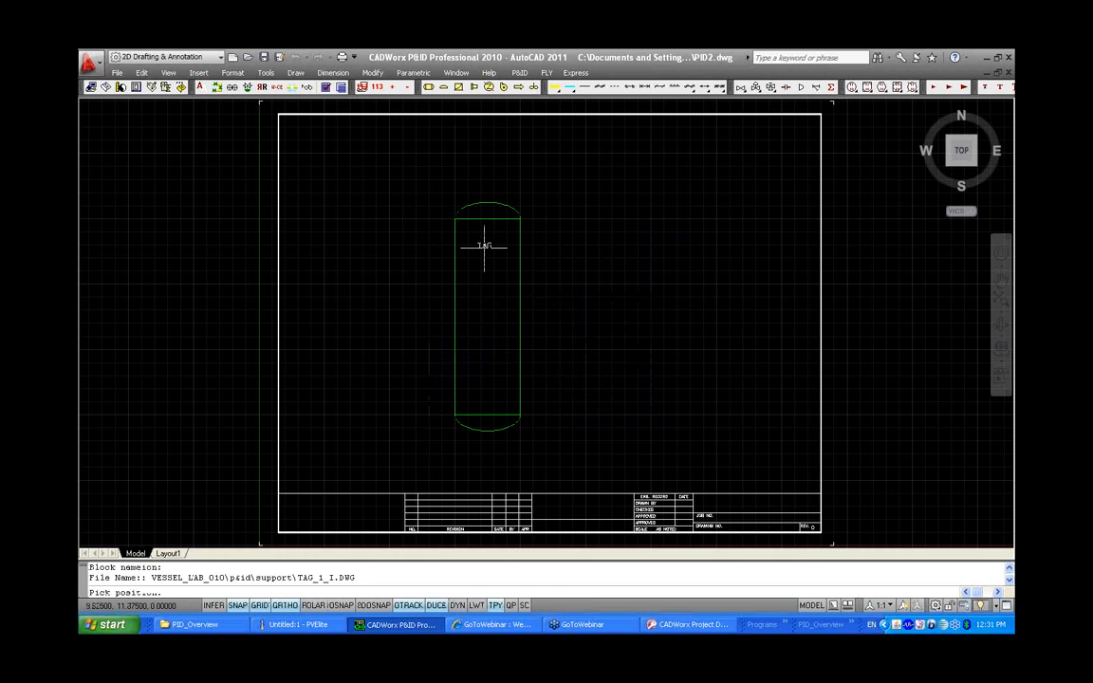
click(477, 143)
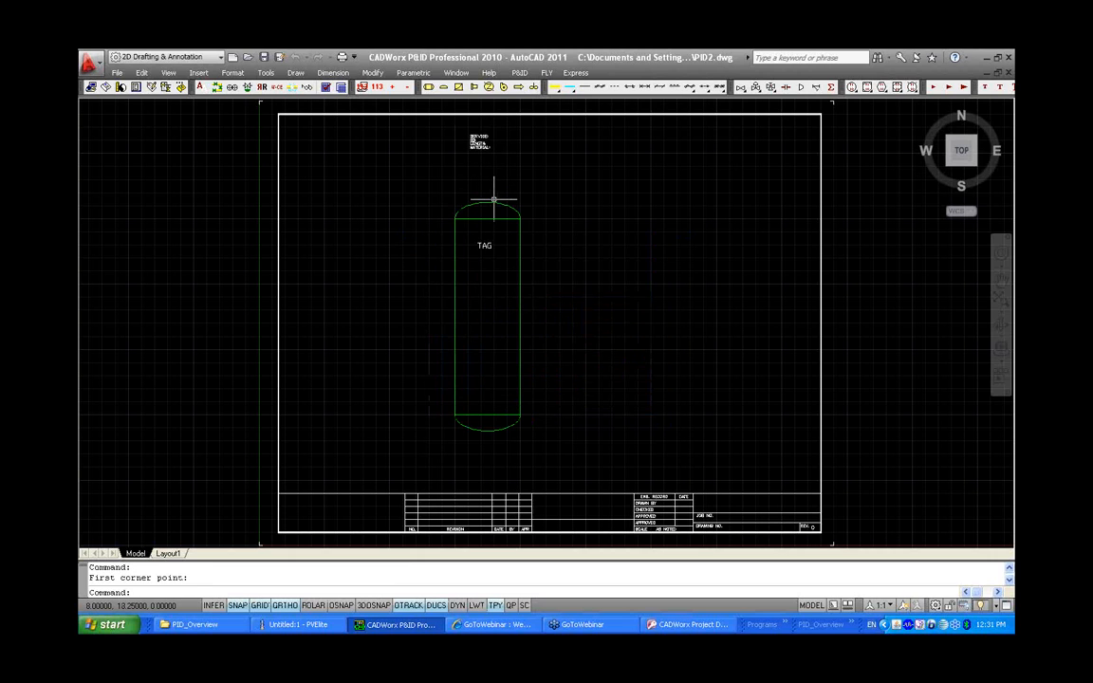
double_click(493, 202)
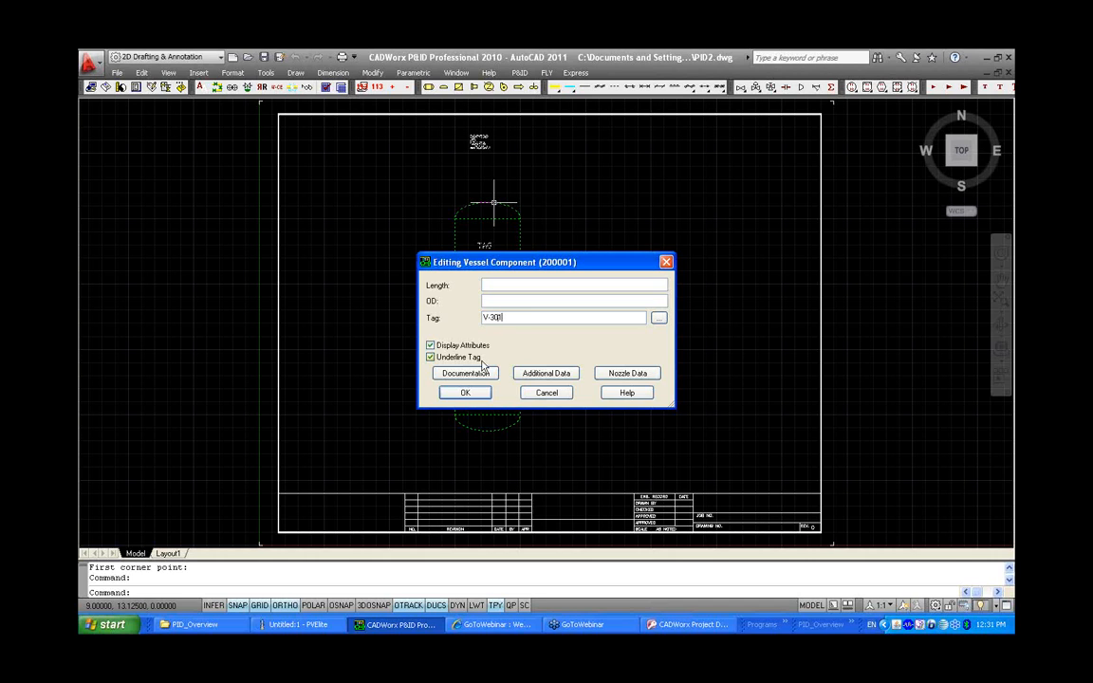
click(465, 392)
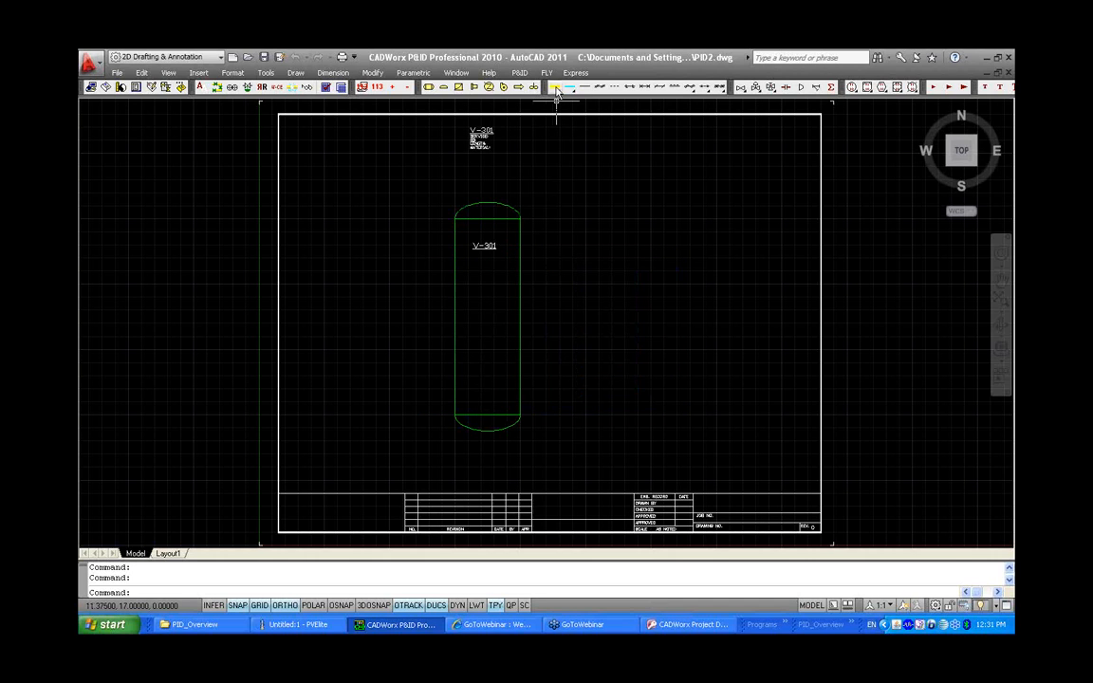
Draw two horizontal major process lines from the vessel's left side toward the left border
click(455, 350)
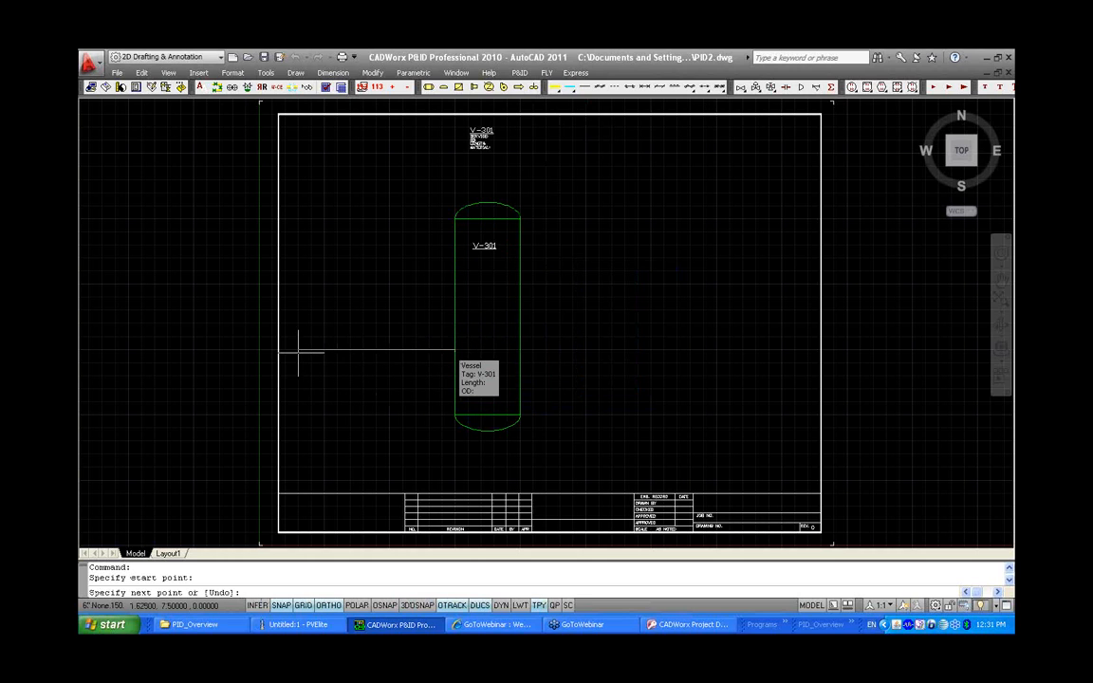
click(297, 350)
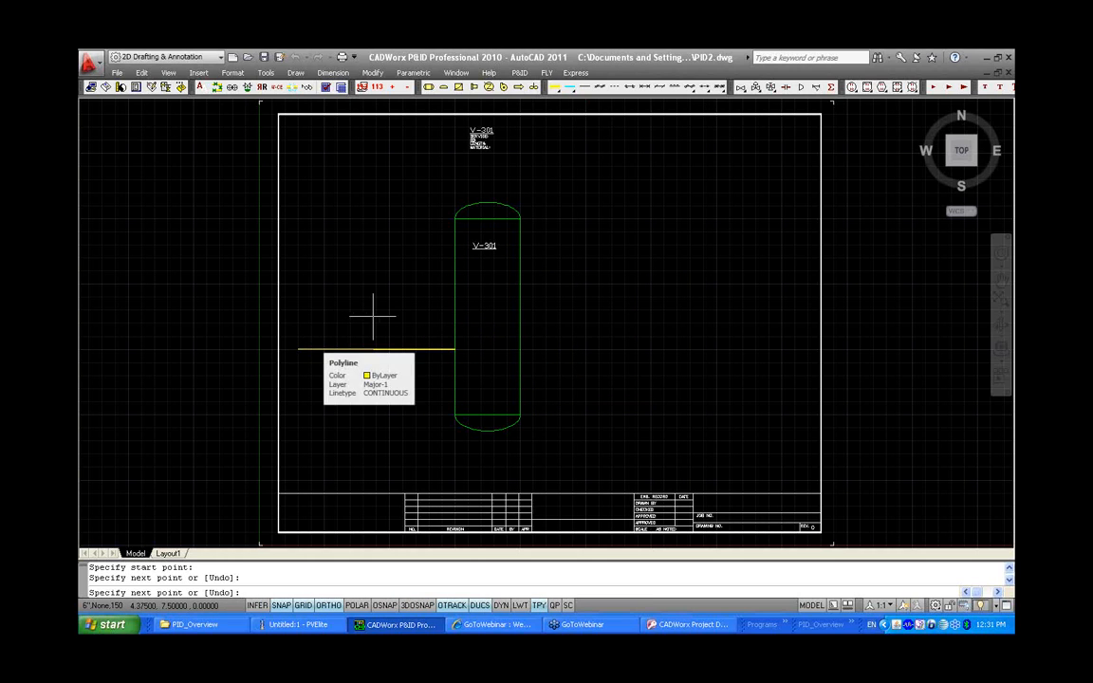
key(Return)
key(Return)
click(455, 284)
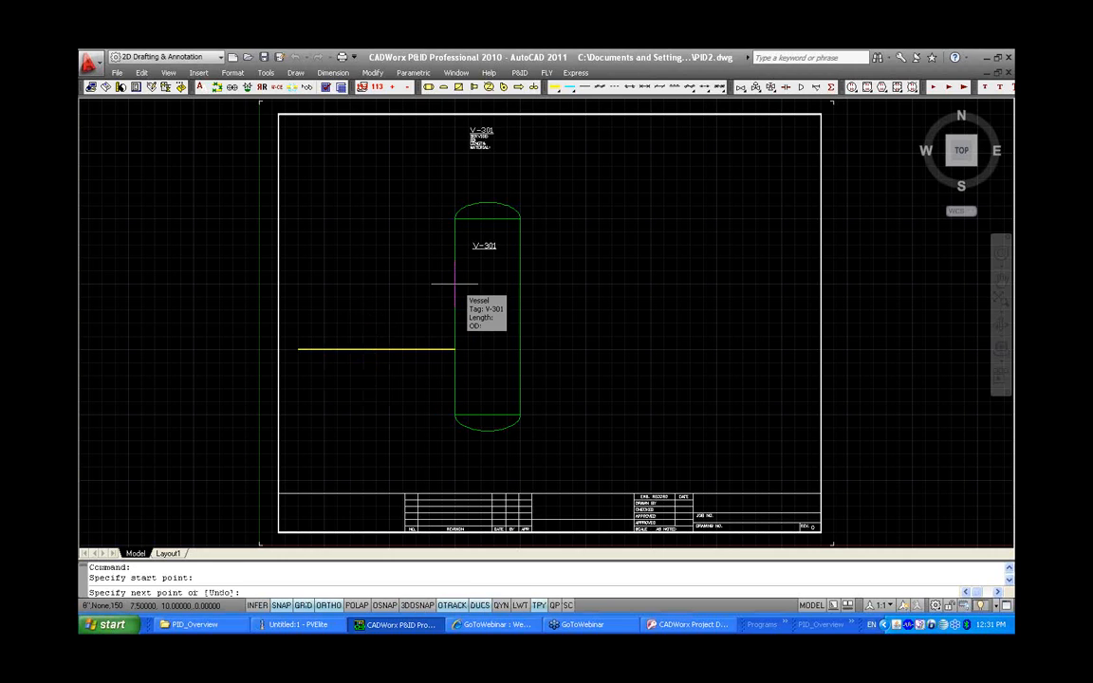
click(299, 284)
key(Return)
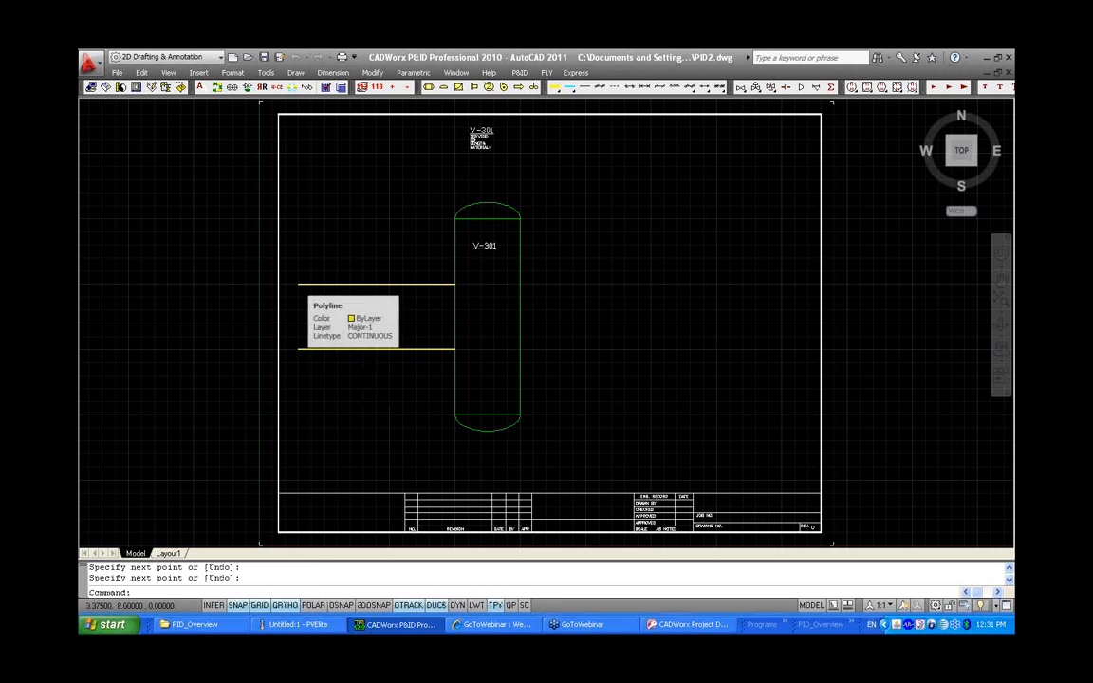
Set the lower line's additional data to service CU and count 4001, accepting the duplicate-tag notice
double_click(356, 350)
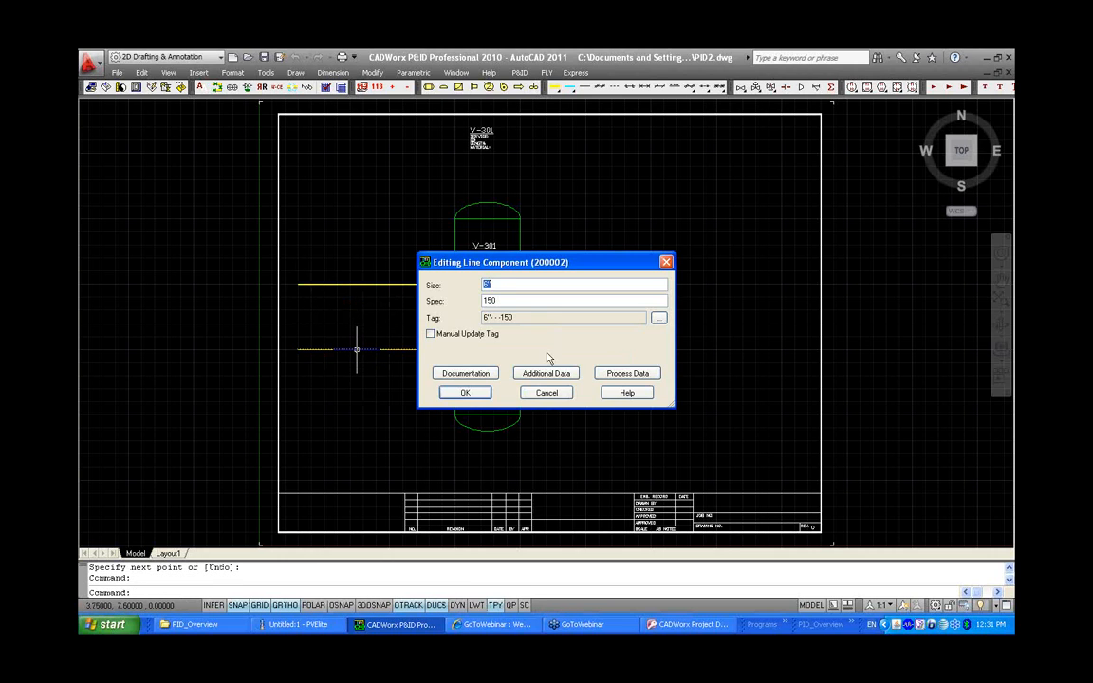
click(543, 372)
click(660, 243)
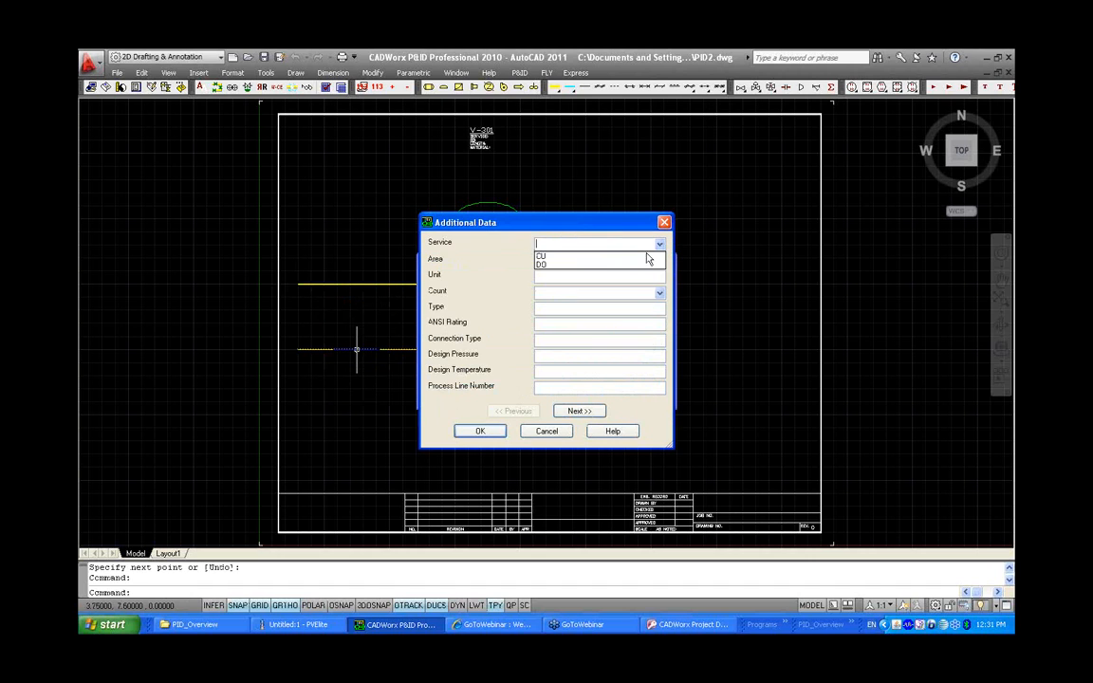
click(545, 254)
click(659, 293)
click(642, 321)
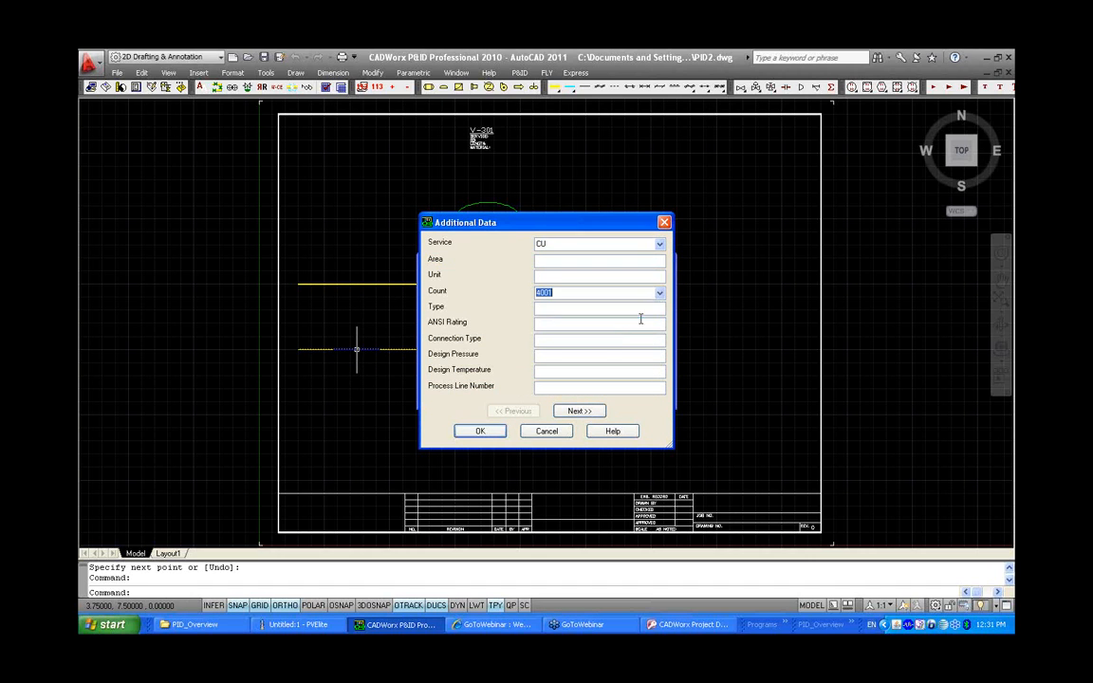
click(486, 431)
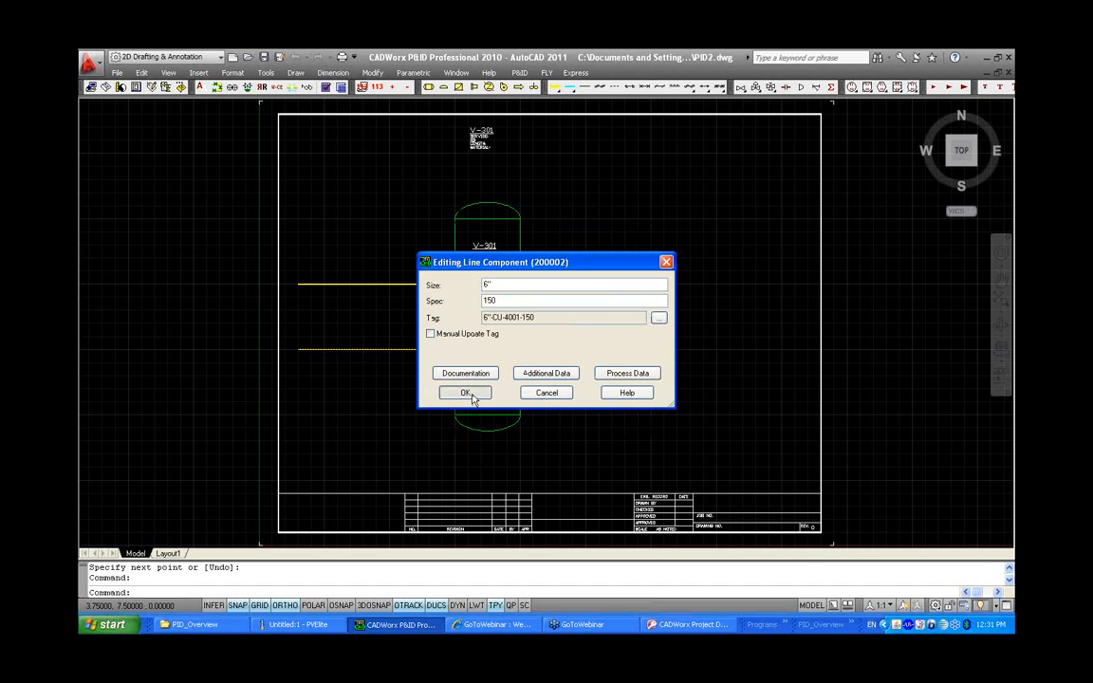
click(469, 394)
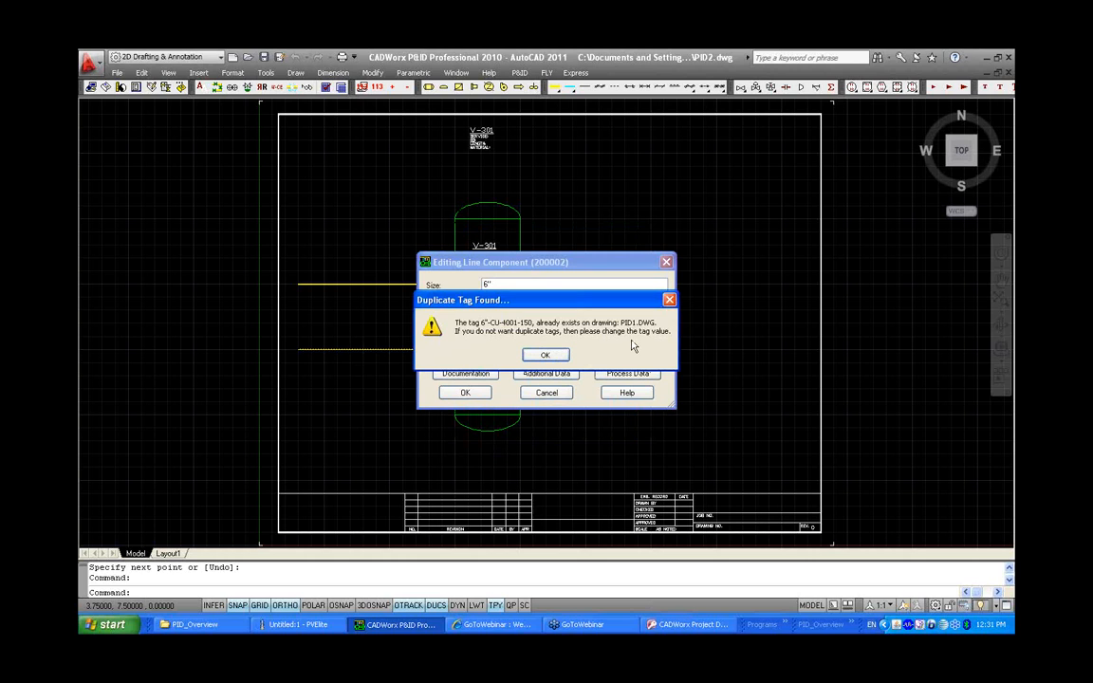
click(545, 355)
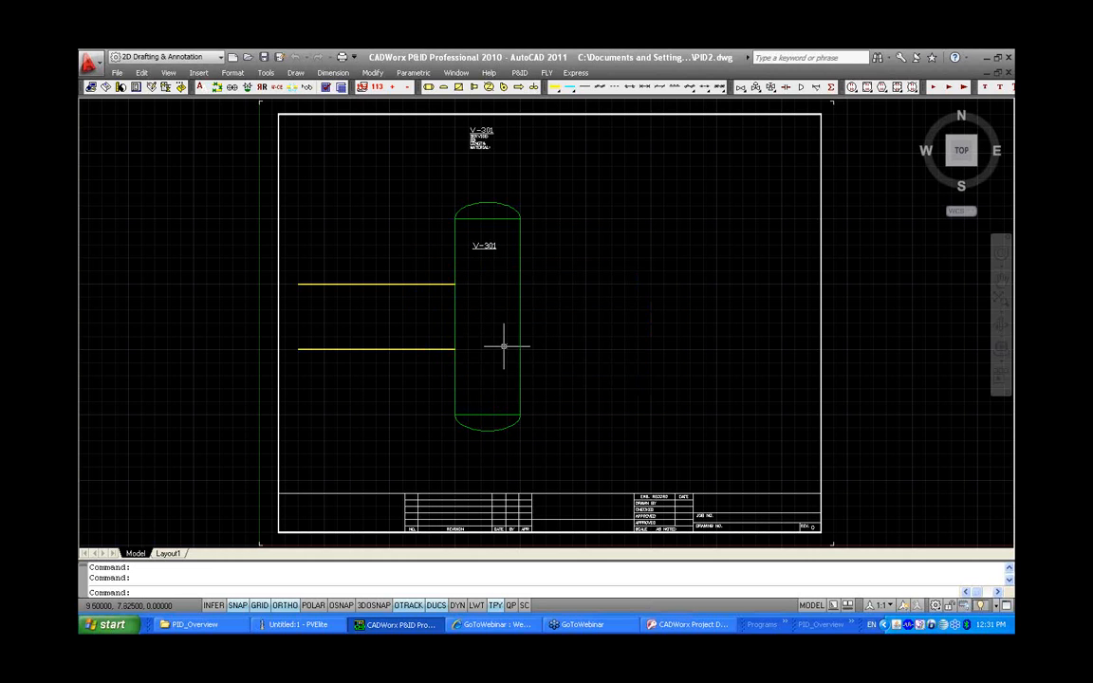
Set the upper line's additional data to service CU and count 4002, accepting the duplicate-tag notice
double_click(397, 284)
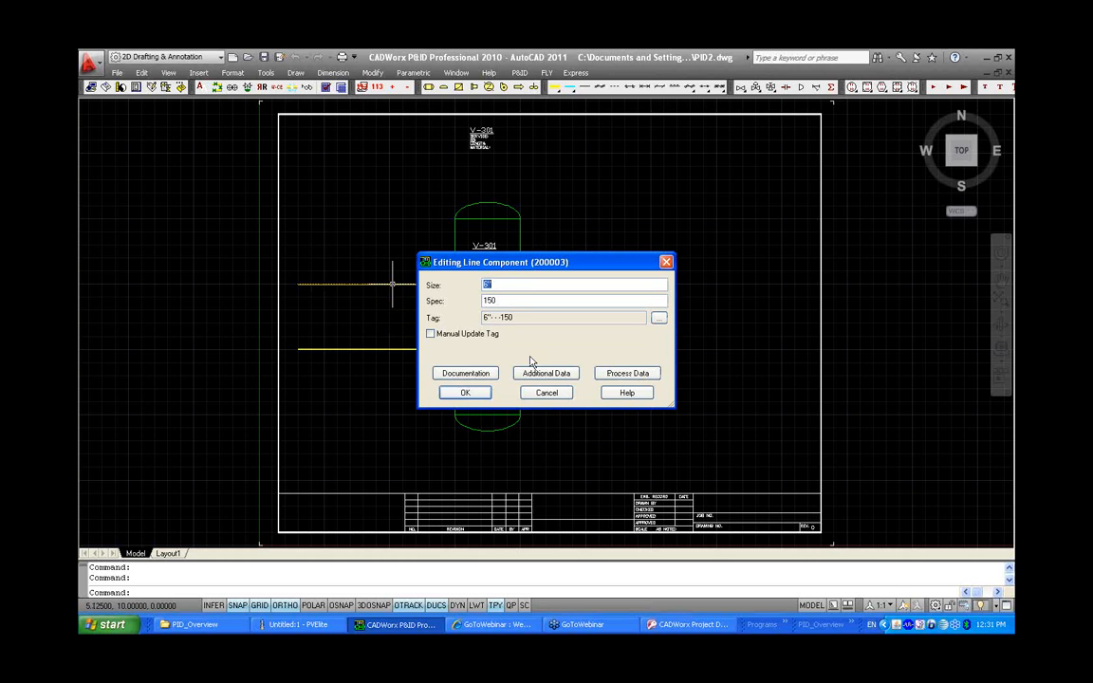
click(549, 373)
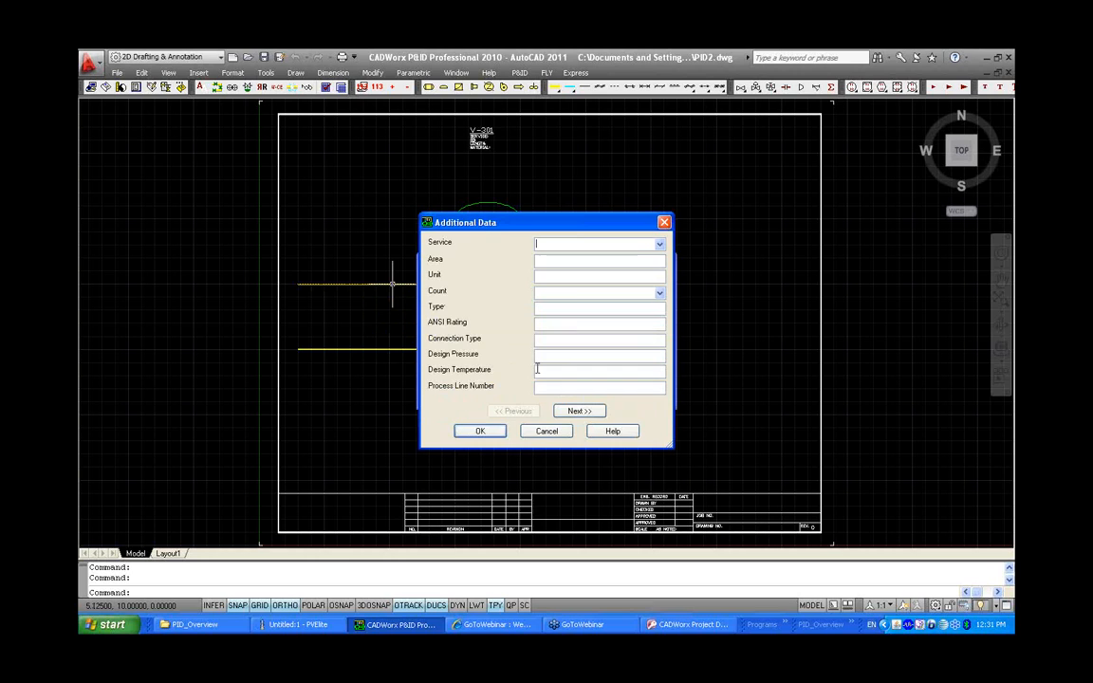
click(658, 244)
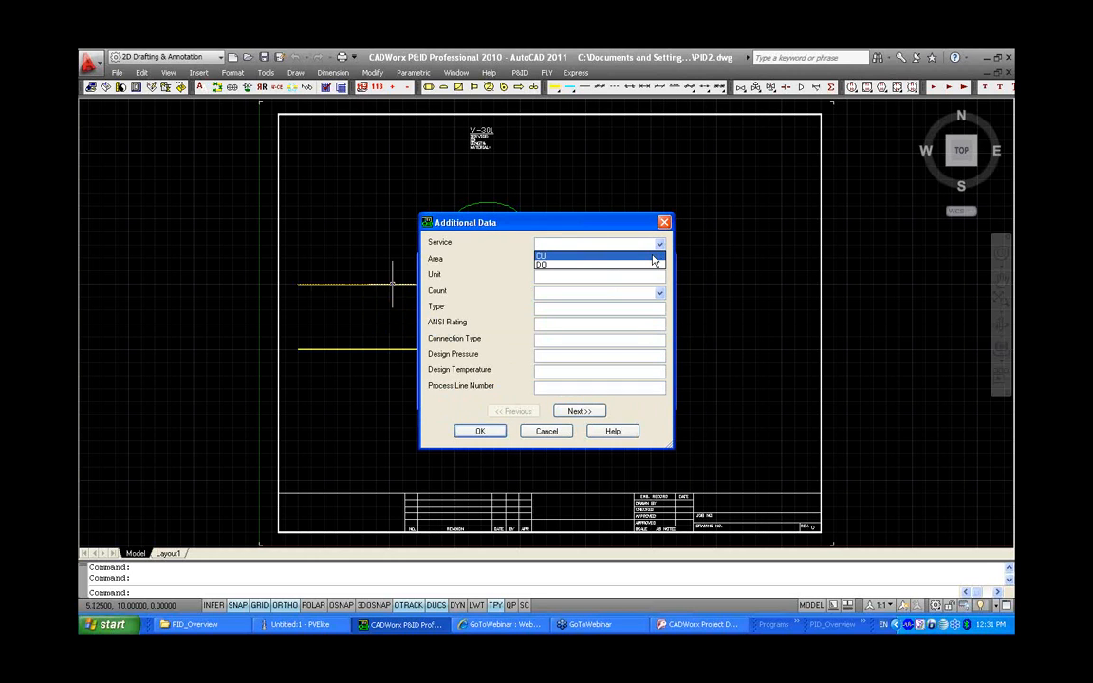
click(652, 258)
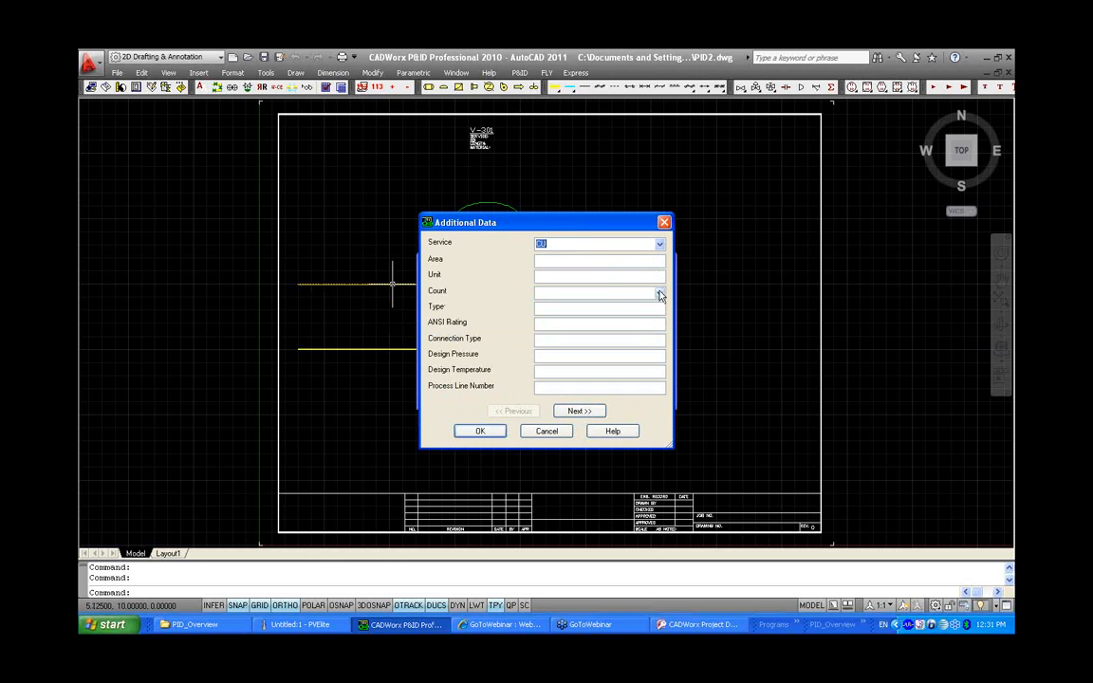
click(658, 293)
click(641, 330)
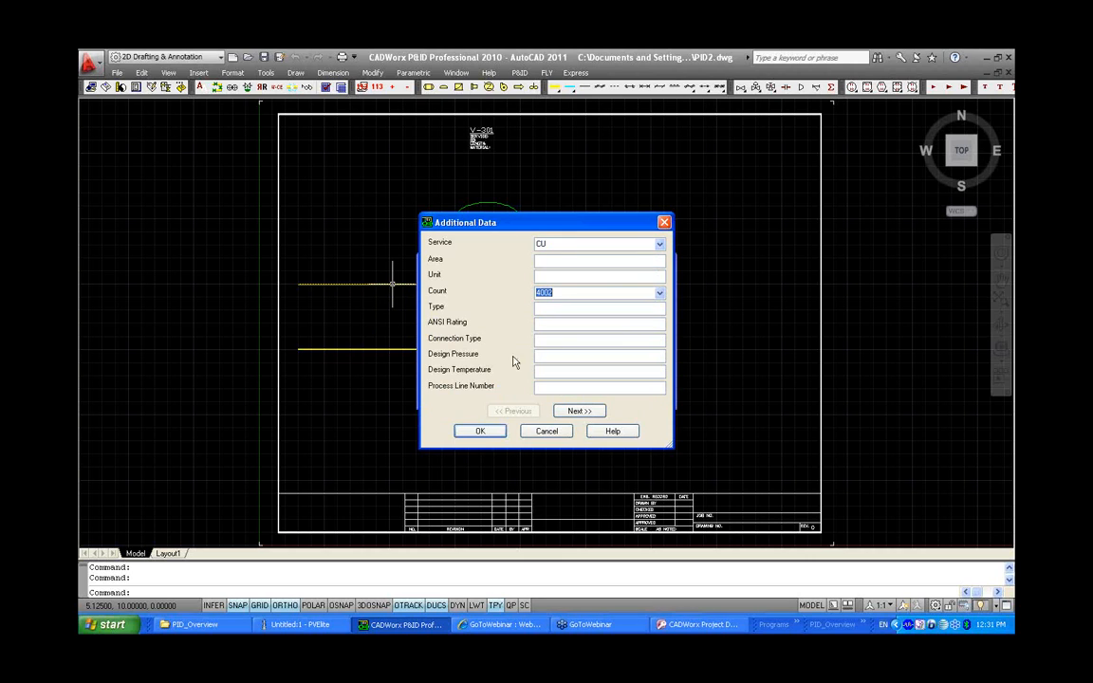
click(480, 431)
click(467, 393)
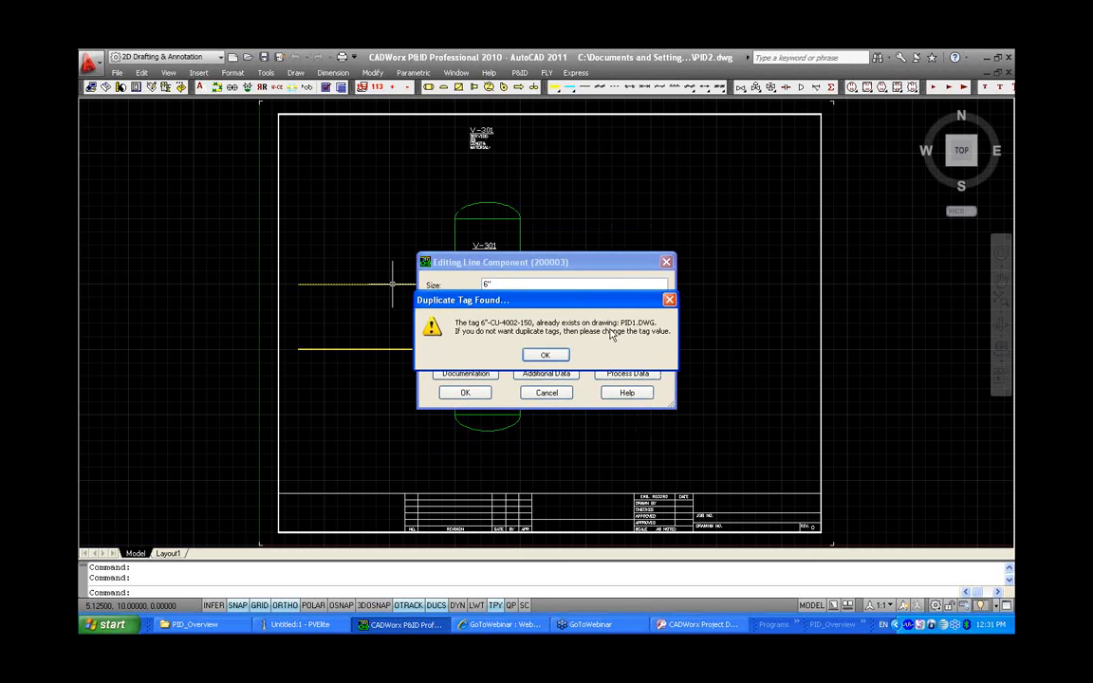
click(545, 355)
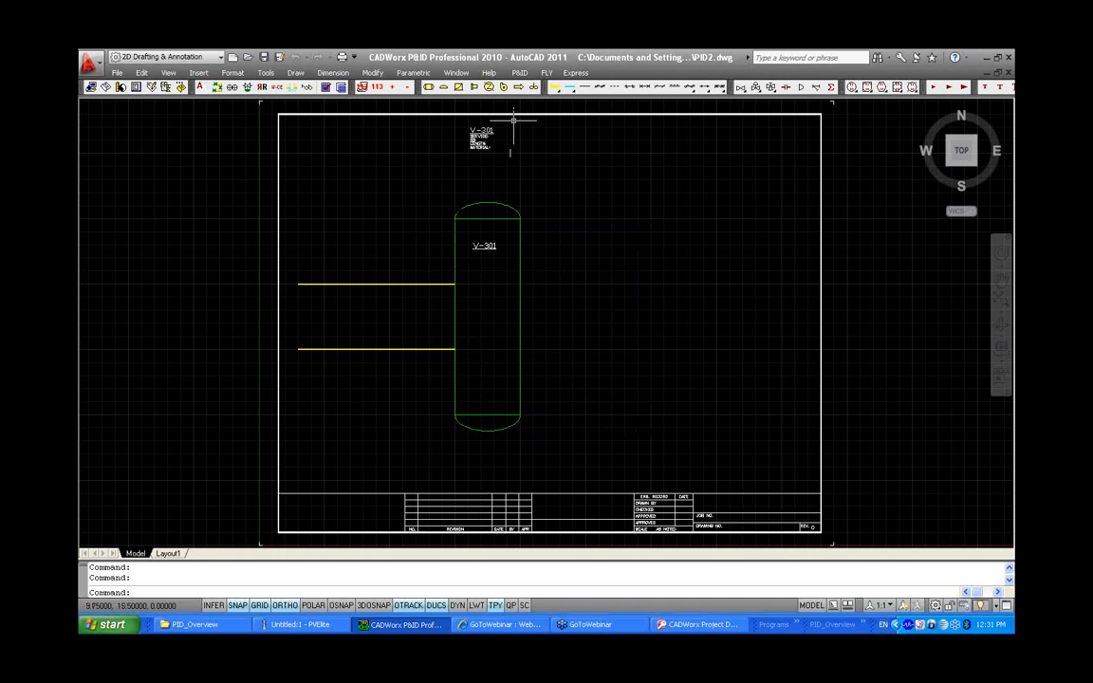
Place Link From (type 1) off-page connectors at the left ends of both lines
click(518, 87)
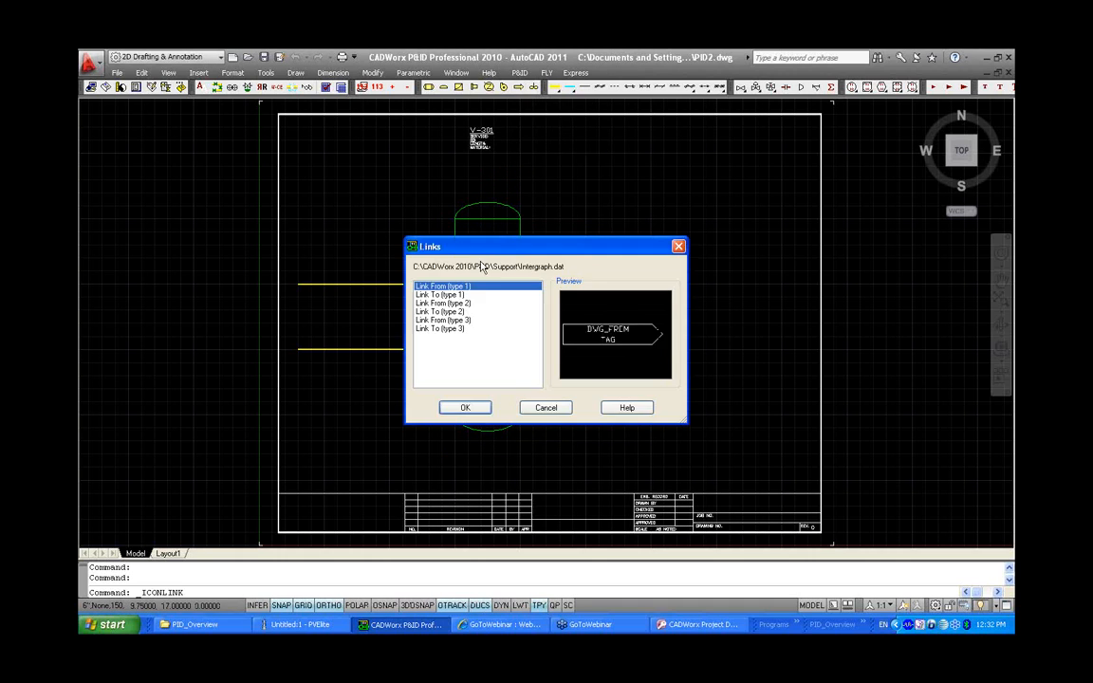
click(459, 407)
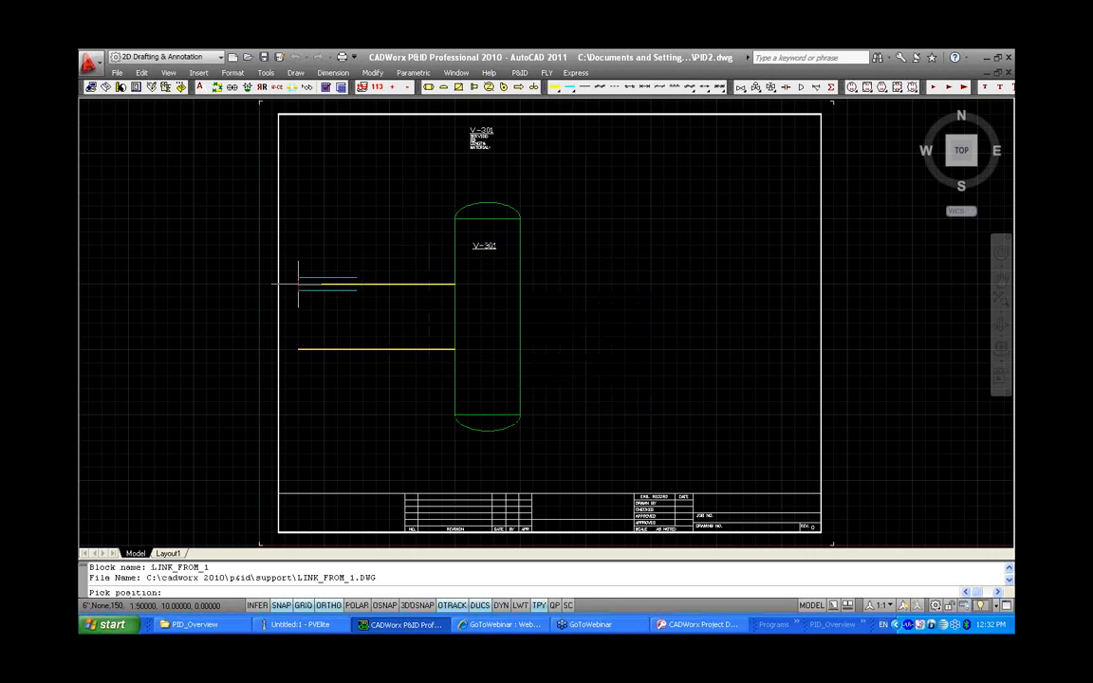
click(298, 284)
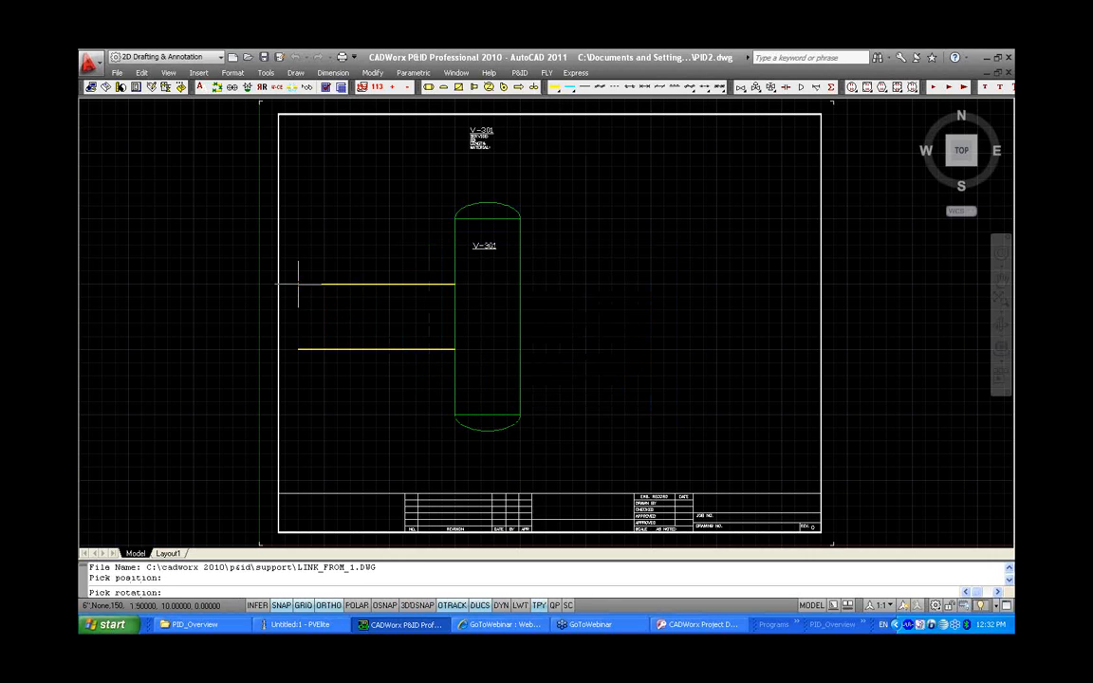
click(314, 348)
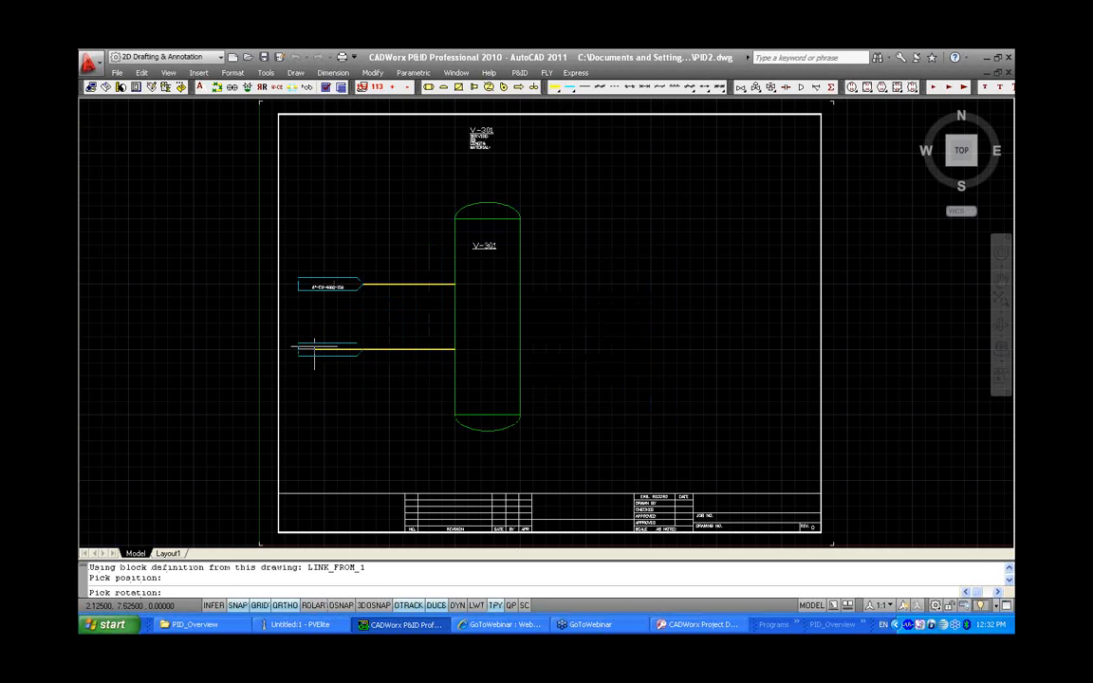
click(306, 349)
scroll(316, 318, up, 2)
scroll(308, 317, up, 2)
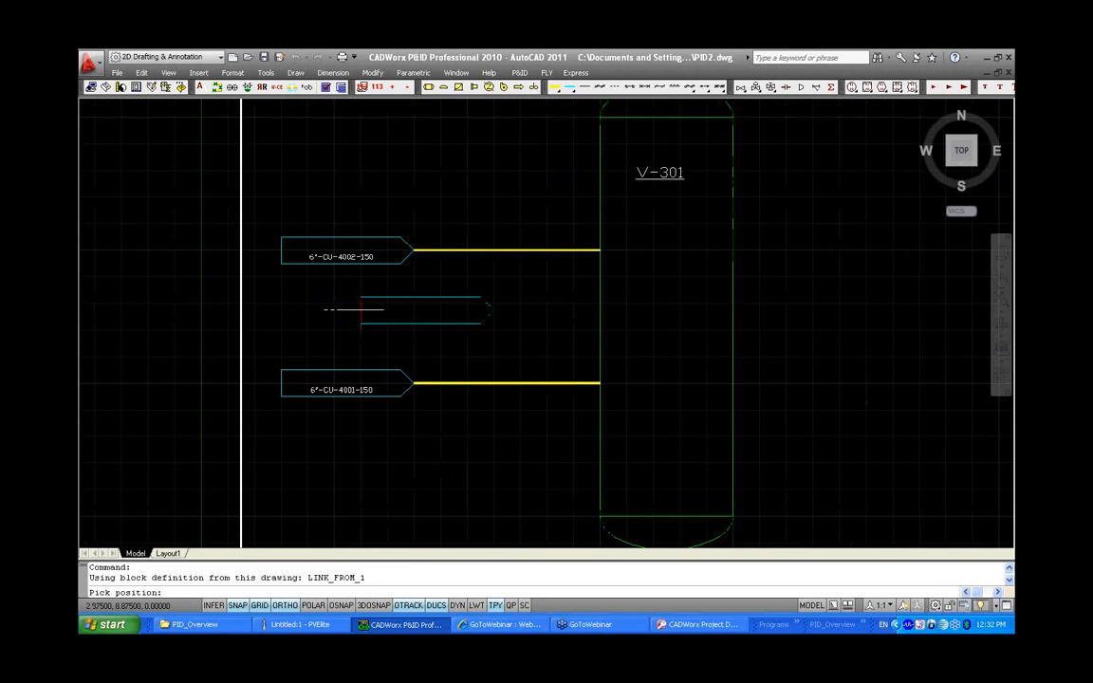
key(Return)
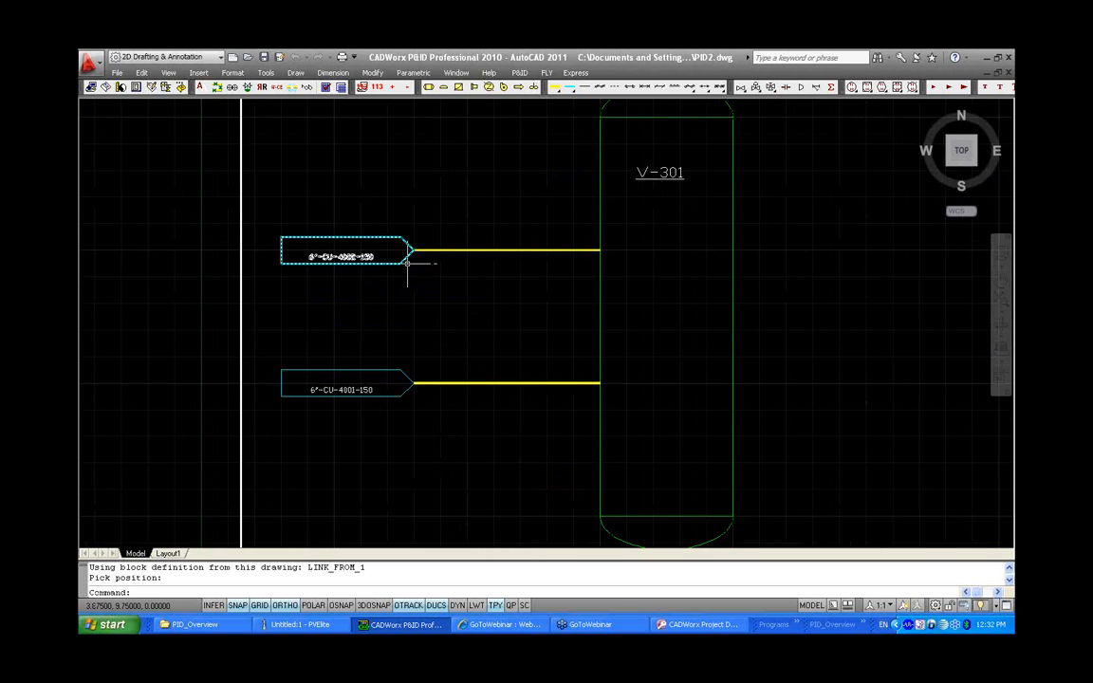
Link the upper off-page connector 6"-CU-4002-150 in PID2 to the matching line in PID1.DWG
double_click(396, 265)
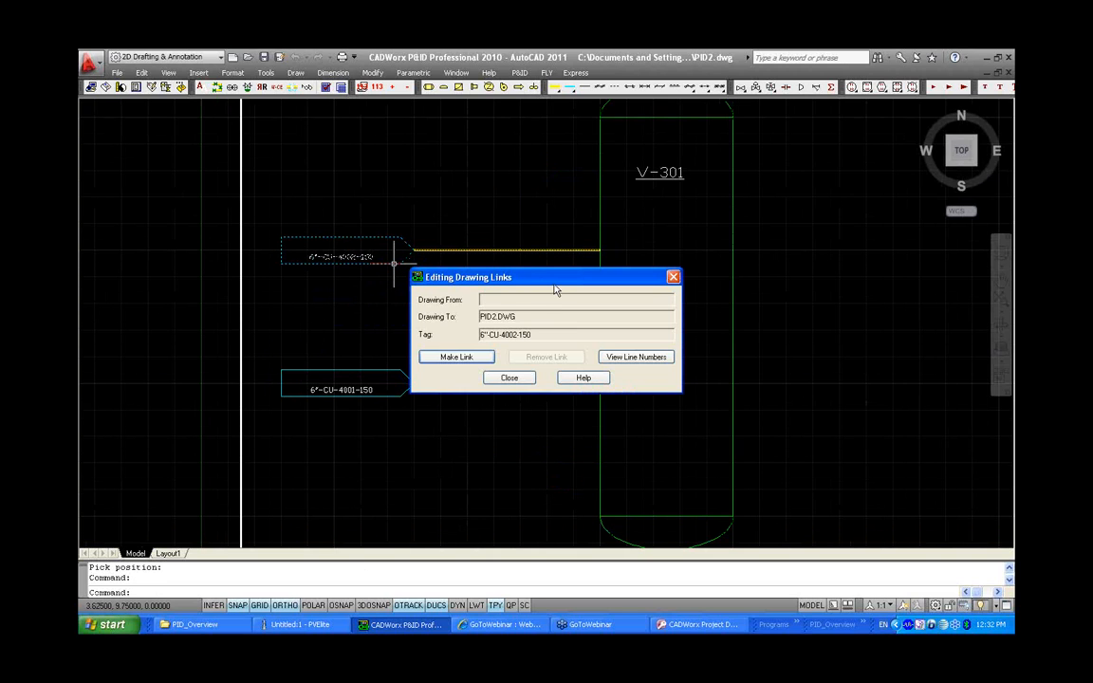
click(442, 359)
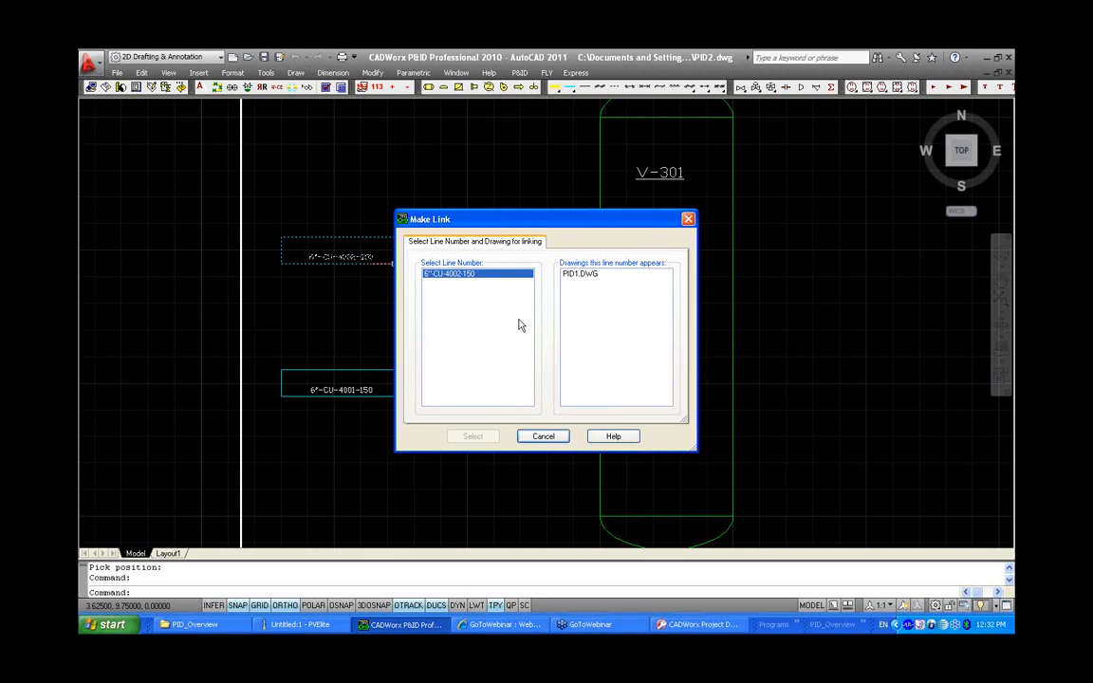
click(601, 275)
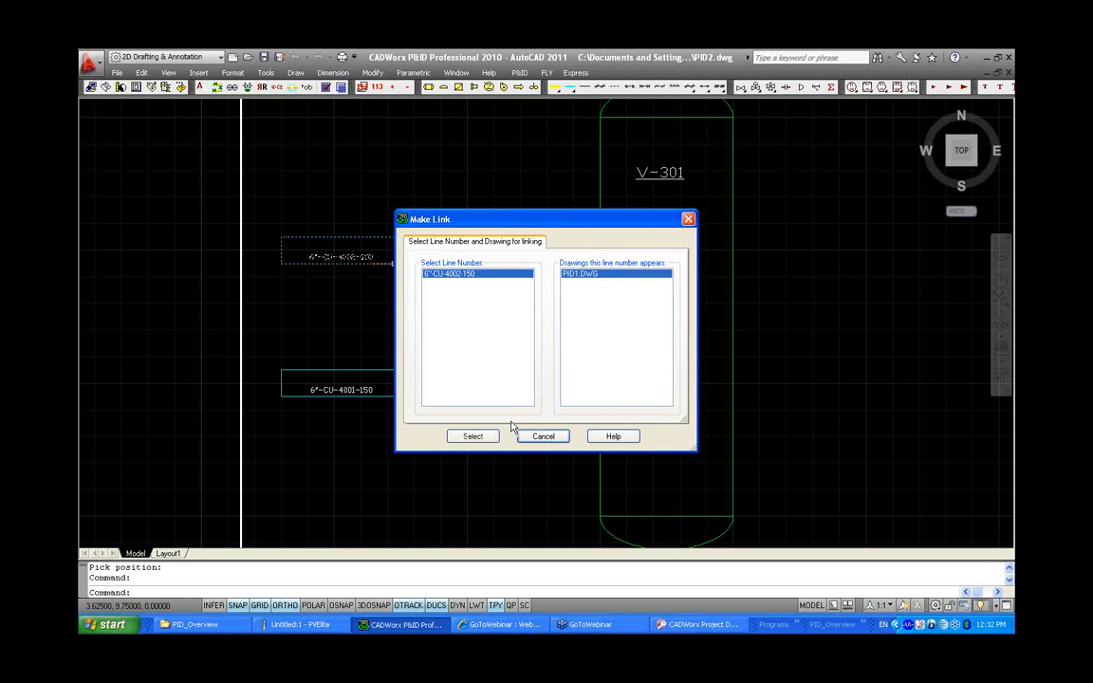
click(473, 438)
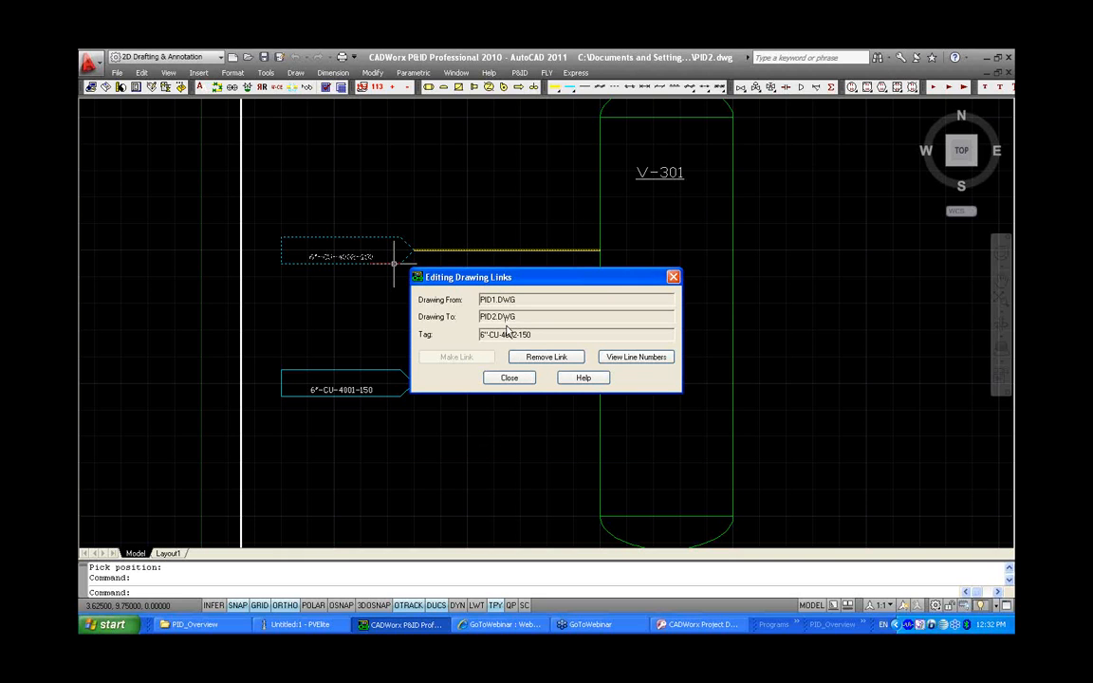
click(510, 378)
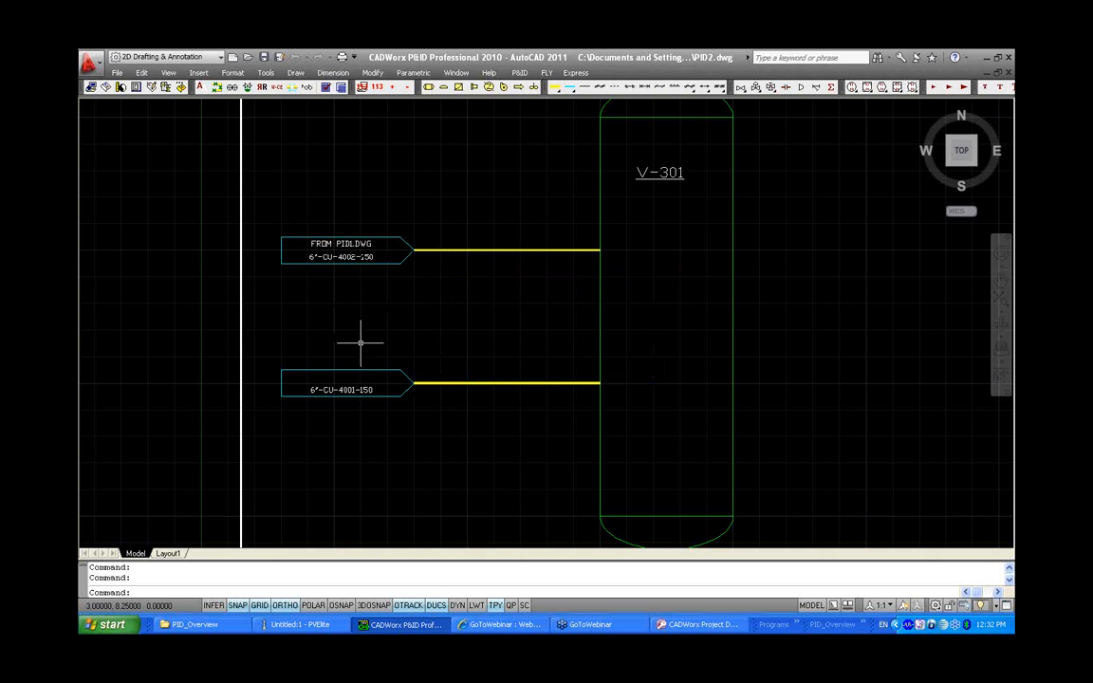
Link the lower off-page connector 6"-CU-4001-150 in PID2 to the matching line in PID1.DWG
double_click(356, 372)
click(439, 360)
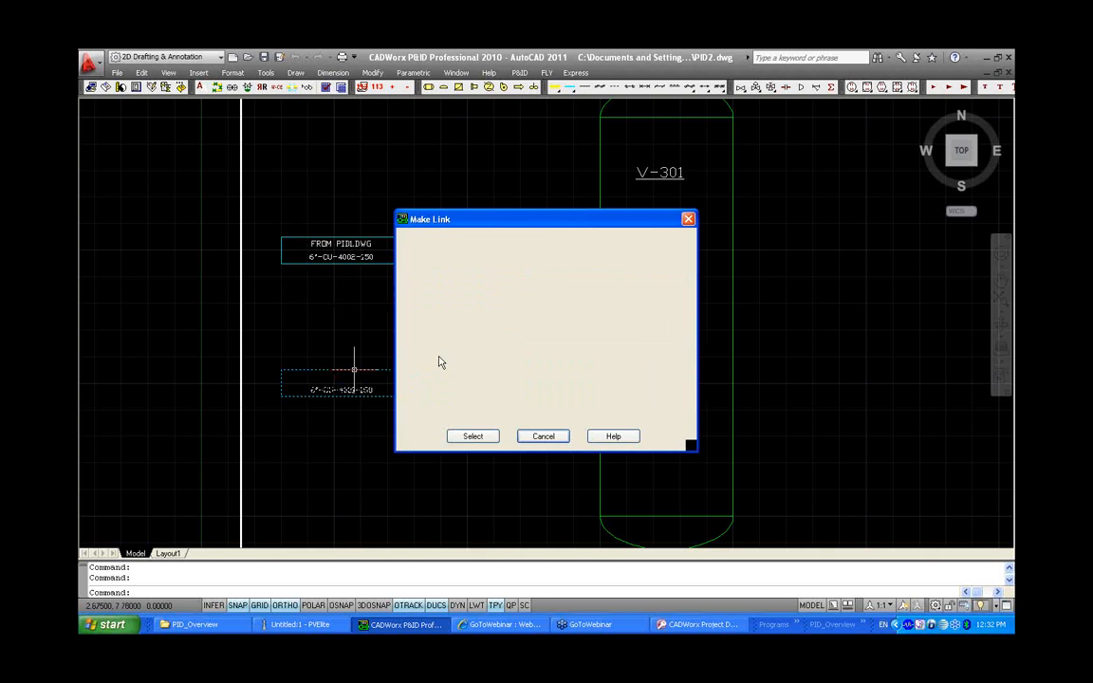
click(607, 275)
click(473, 436)
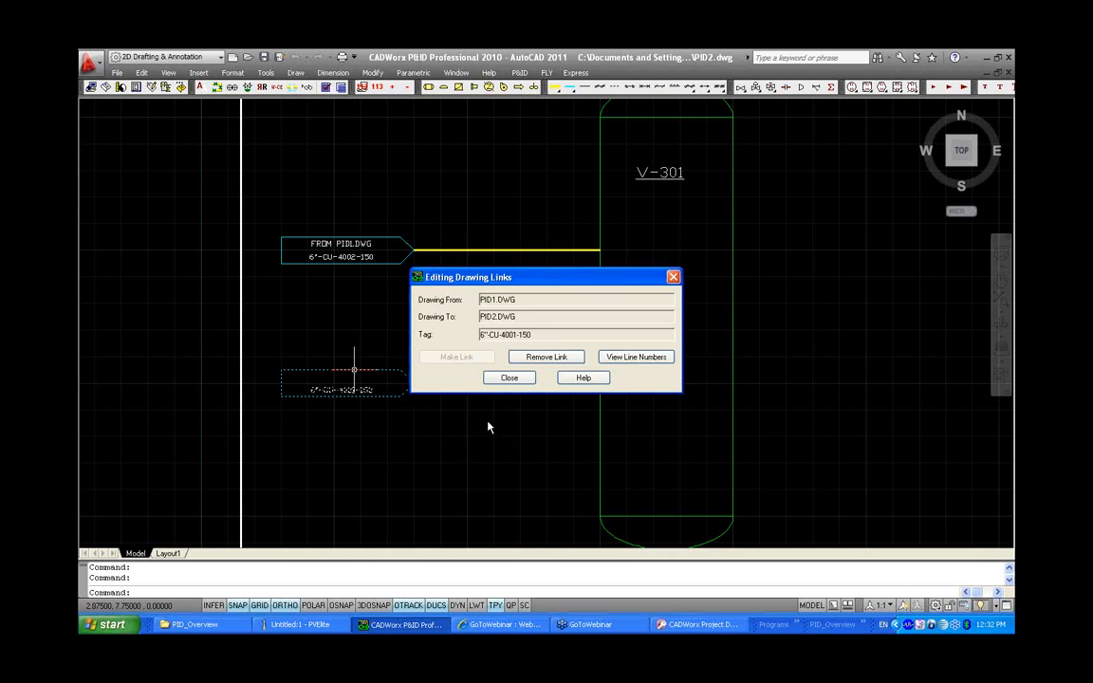
click(509, 379)
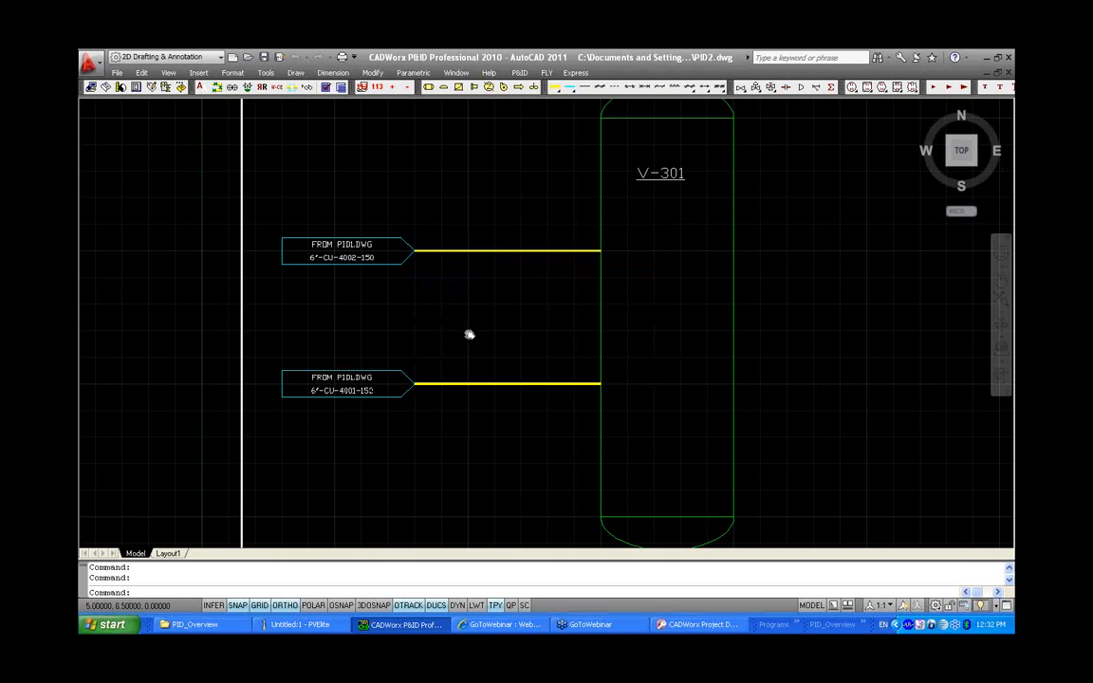
Place line number tags above both horizontal process lines leading into vessel V-301
click(278, 87)
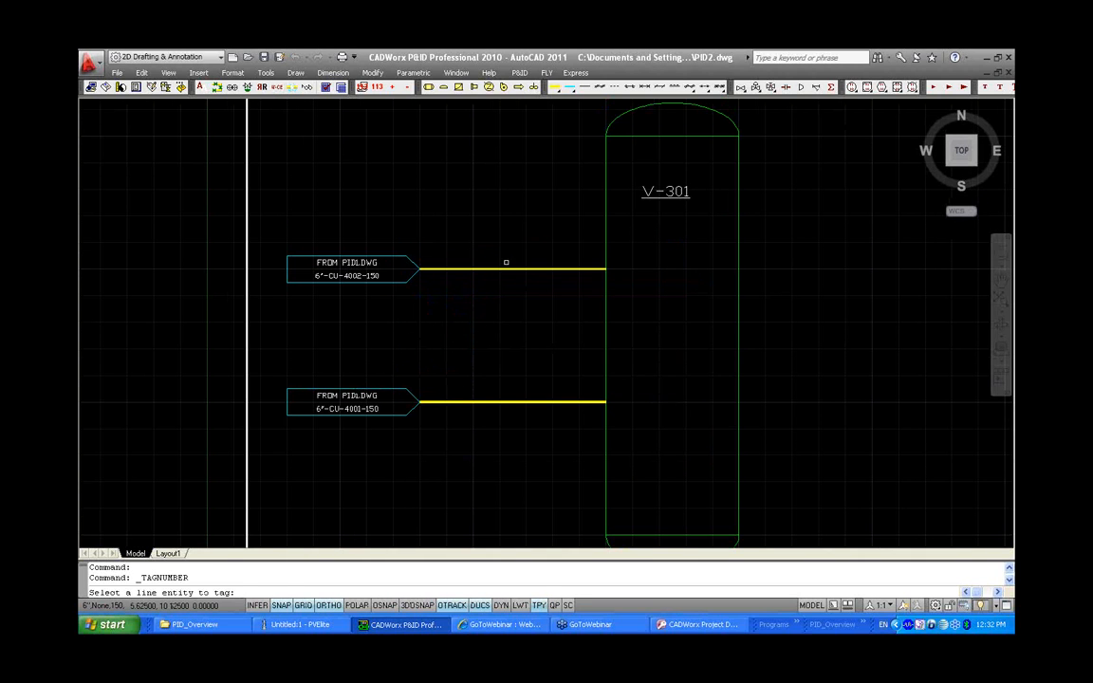
click(505, 269)
click(505, 264)
click(526, 256)
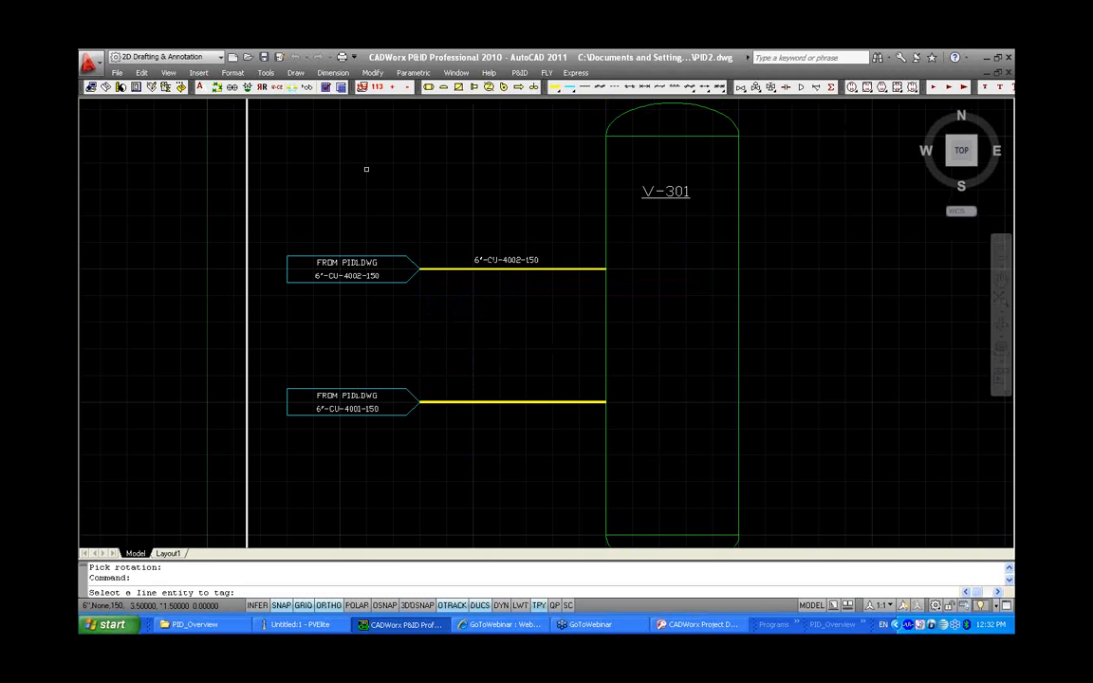
click(501, 401)
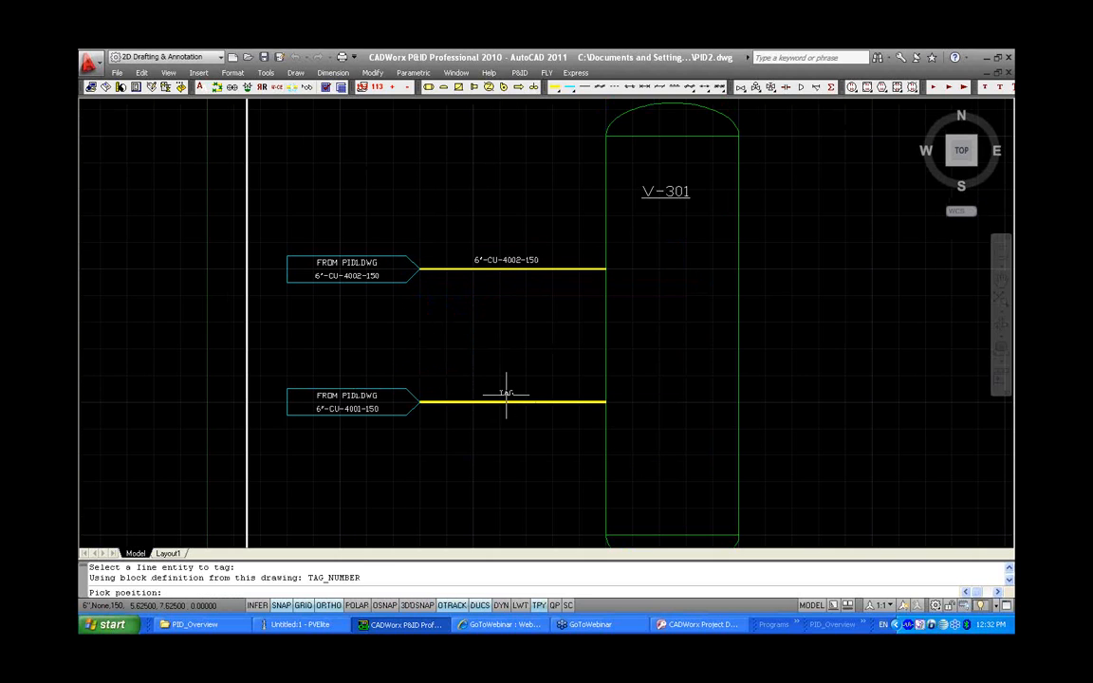
click(506, 392)
click(529, 406)
click(532, 434)
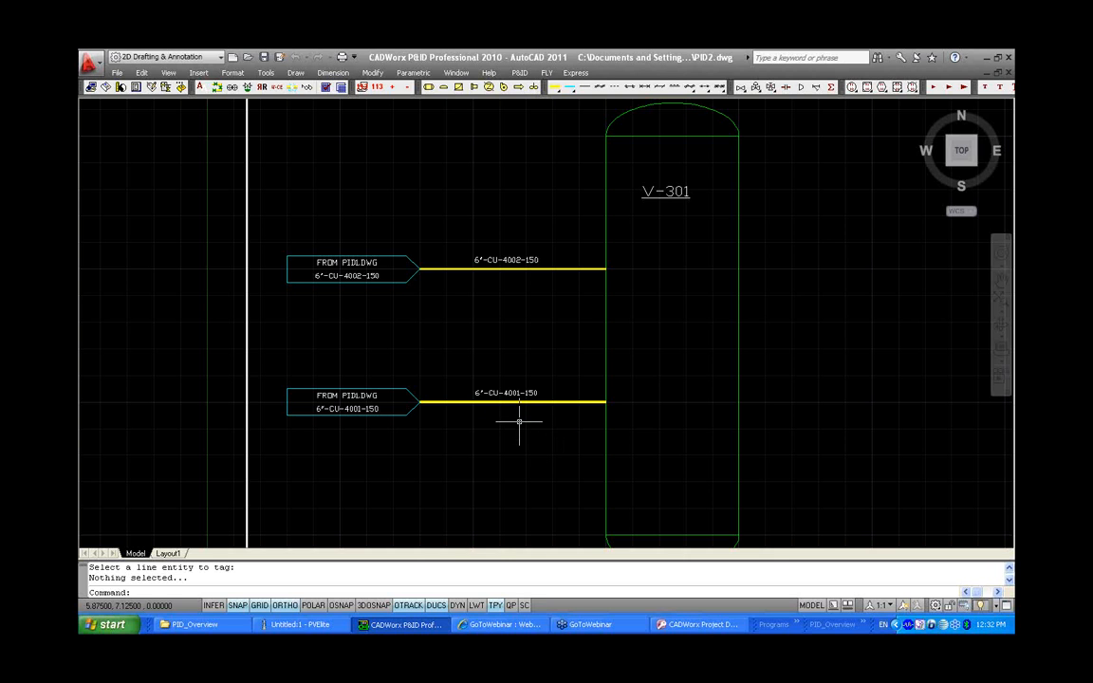
Switch to PID1 and update the drawing so its off-page connectors show the PID2.DWG destination
key(ctrl+Tab)
scroll(831, 322, up, 2)
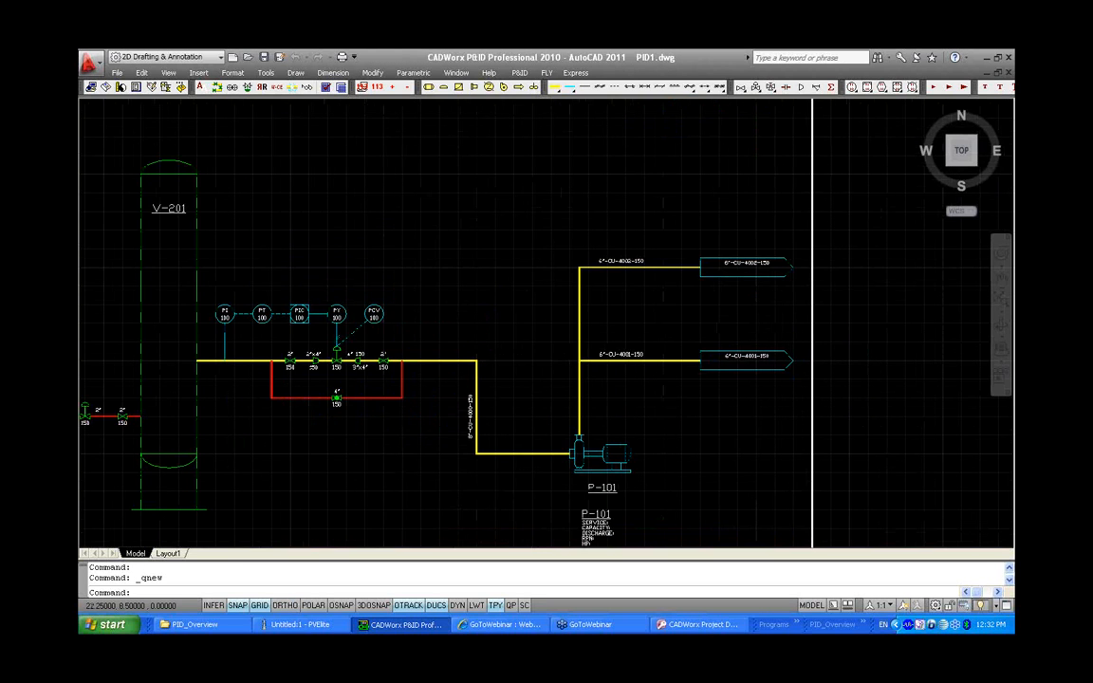
scroll(843, 317, up, 1)
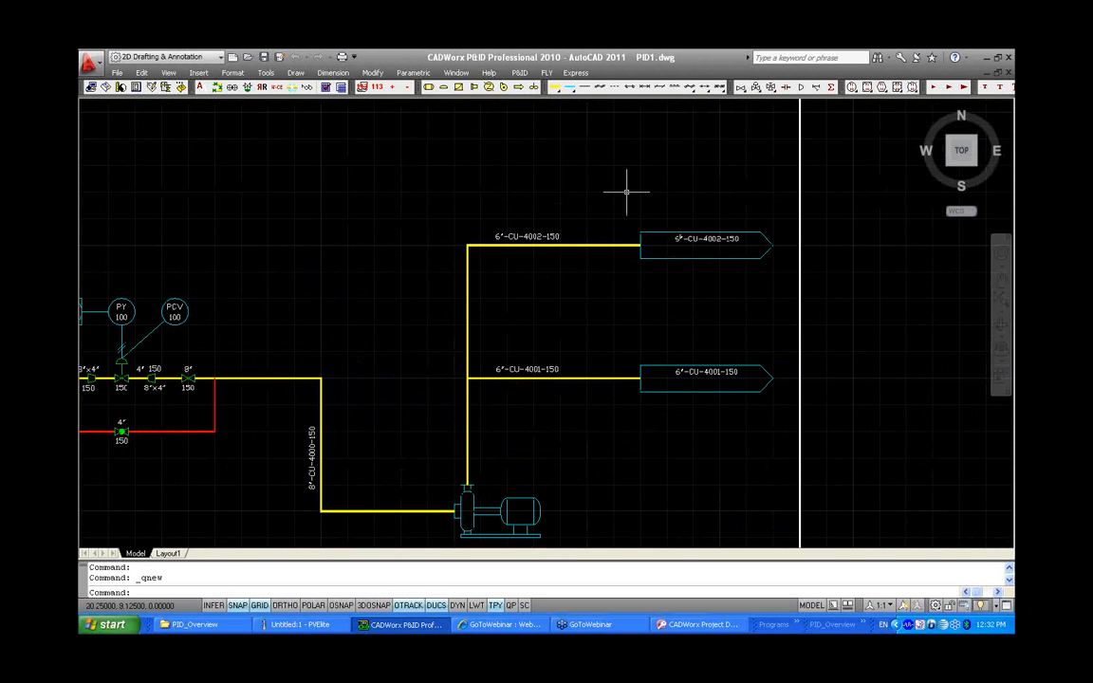
click(341, 89)
click(515, 356)
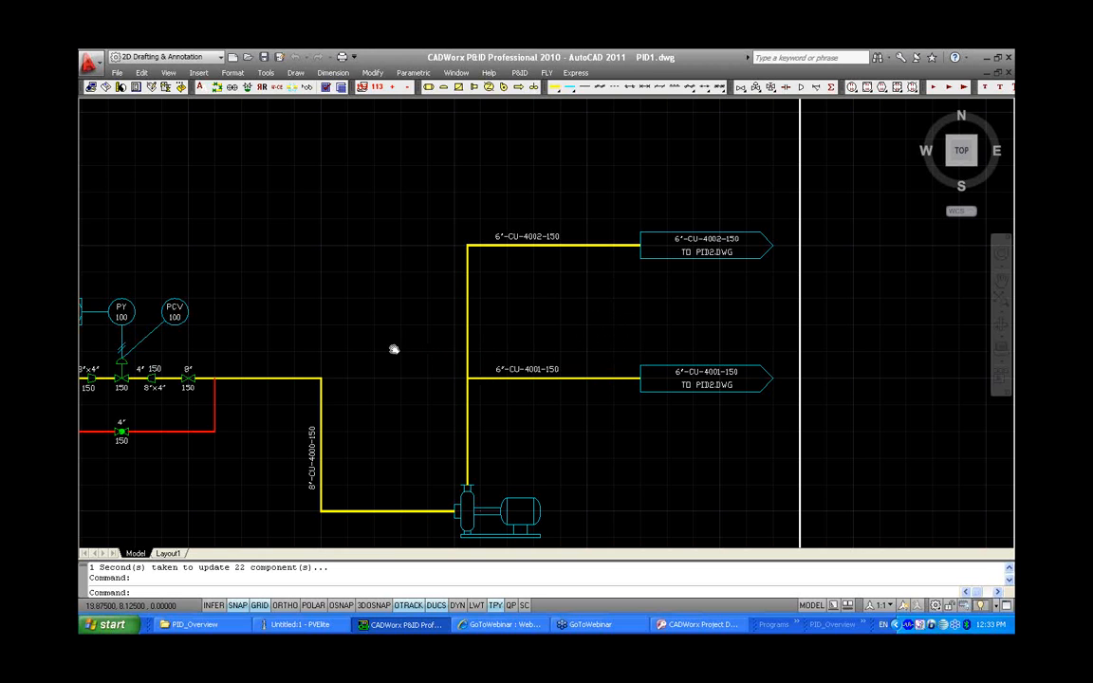
Measure the distance between the first and last 8" valves of the control valve station
mouse_move(395, 349)
middle_down()
mouse_move(739, 319)
mouse_move(716, 309)
middle_up()
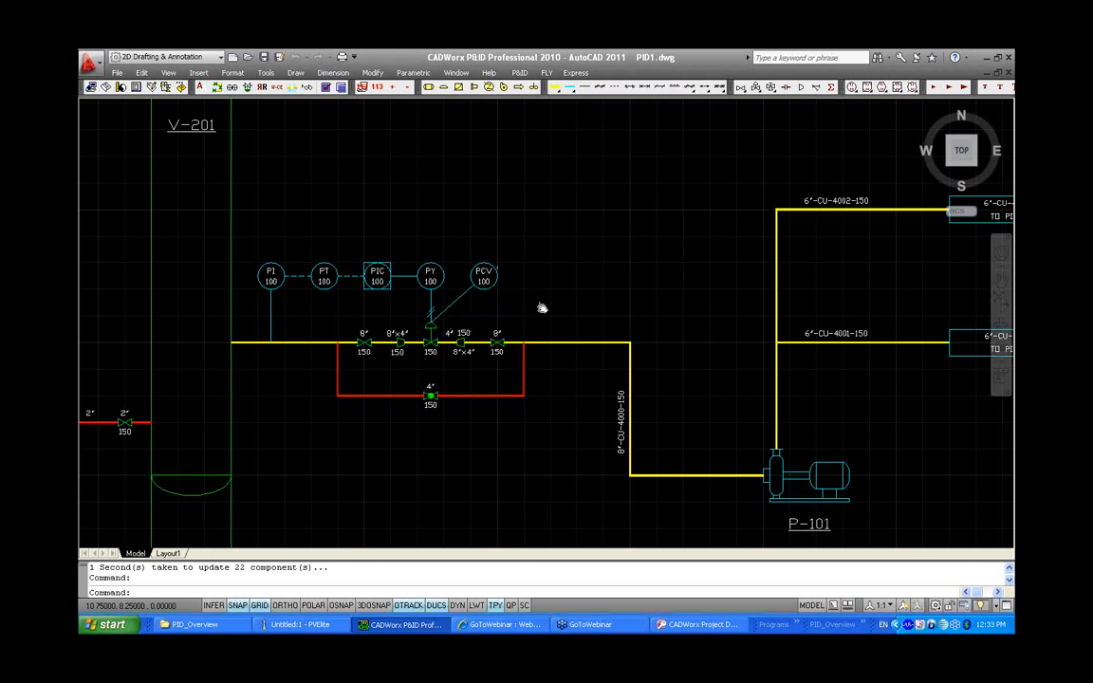
middle_drag(541, 305, 553, 326)
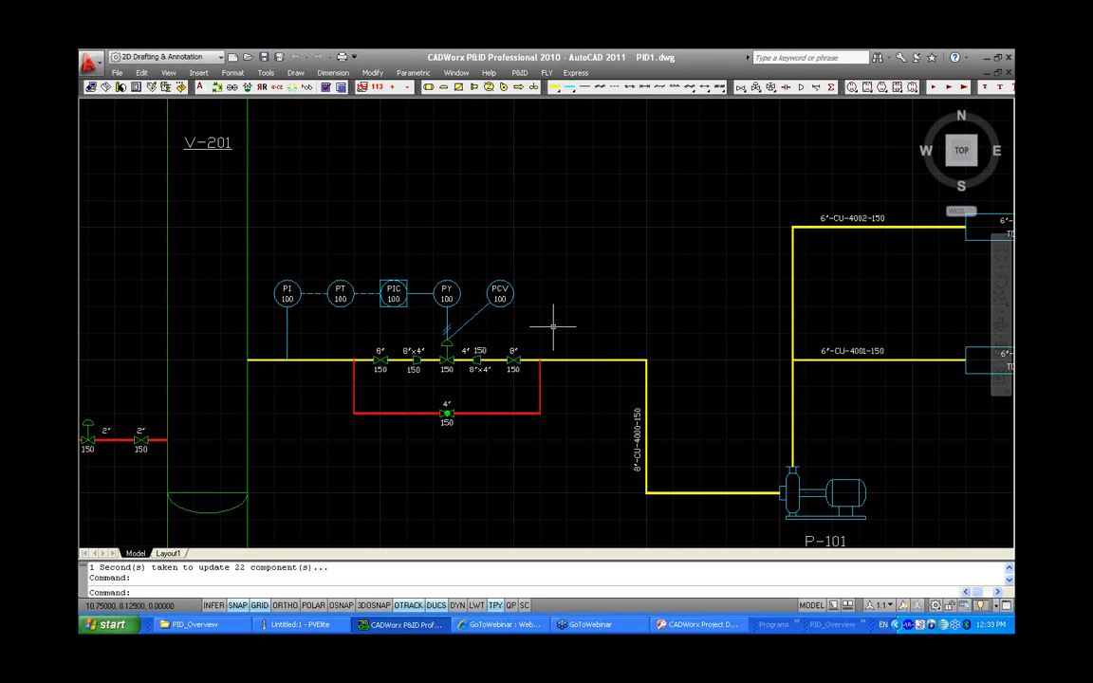
text(T)
key(Return)
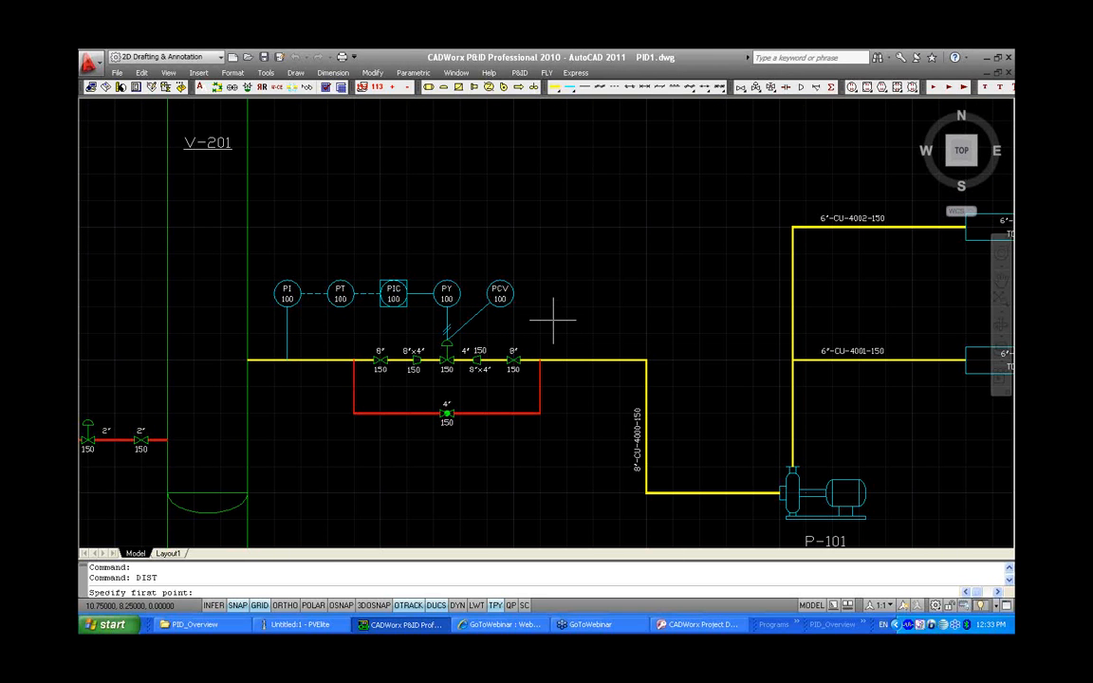
click(378, 360)
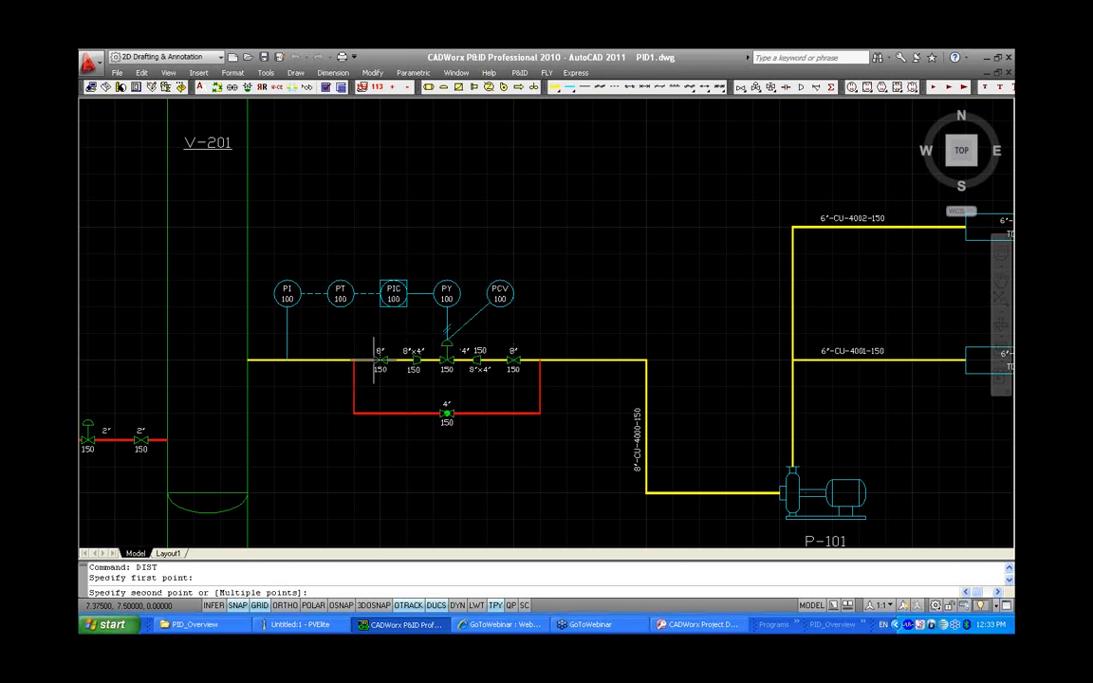
click(518, 360)
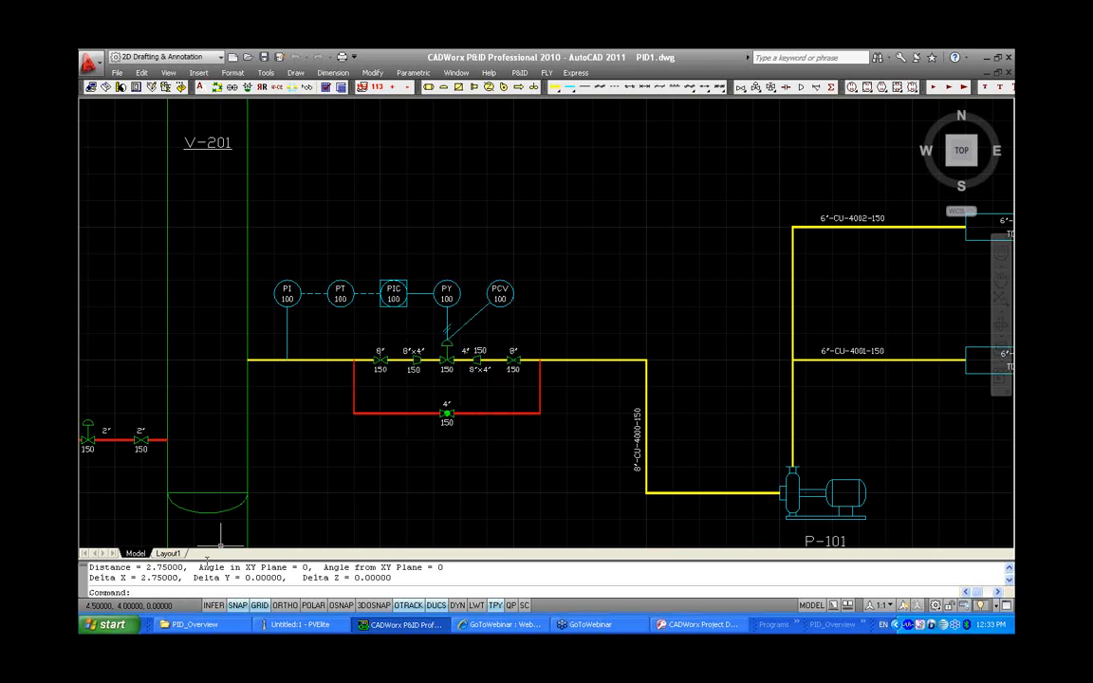
drag(191, 577, 130, 580)
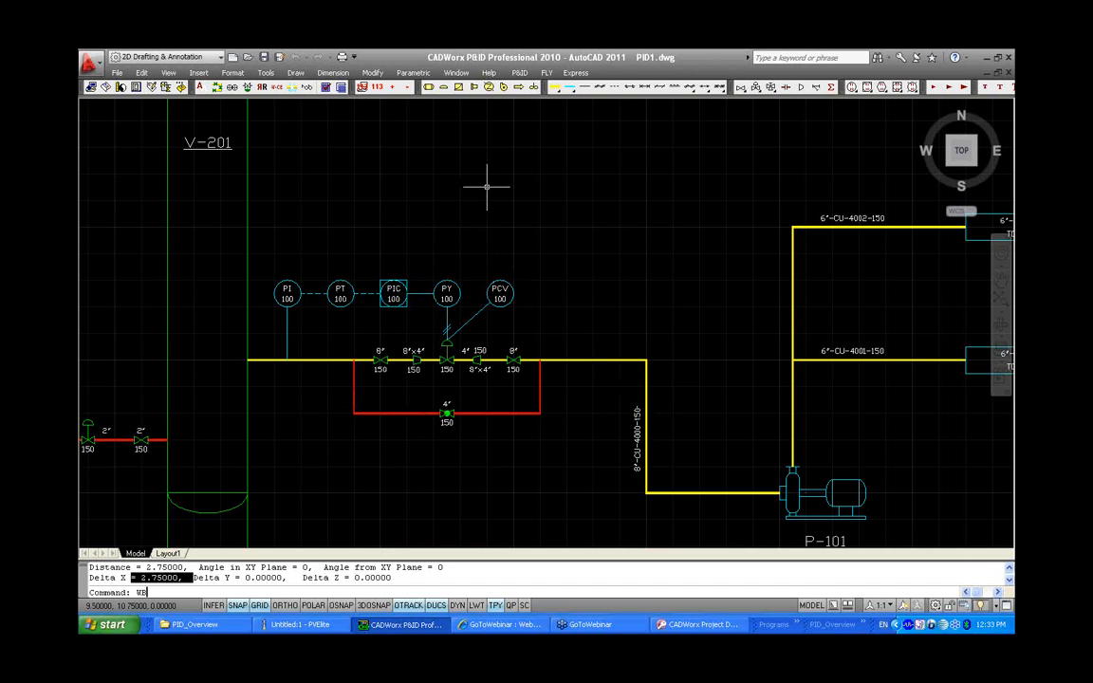
Start a Write Block with its base point at the control valve and window-select the whole control loop with instruments and bypass
text(CK)
key(Return)
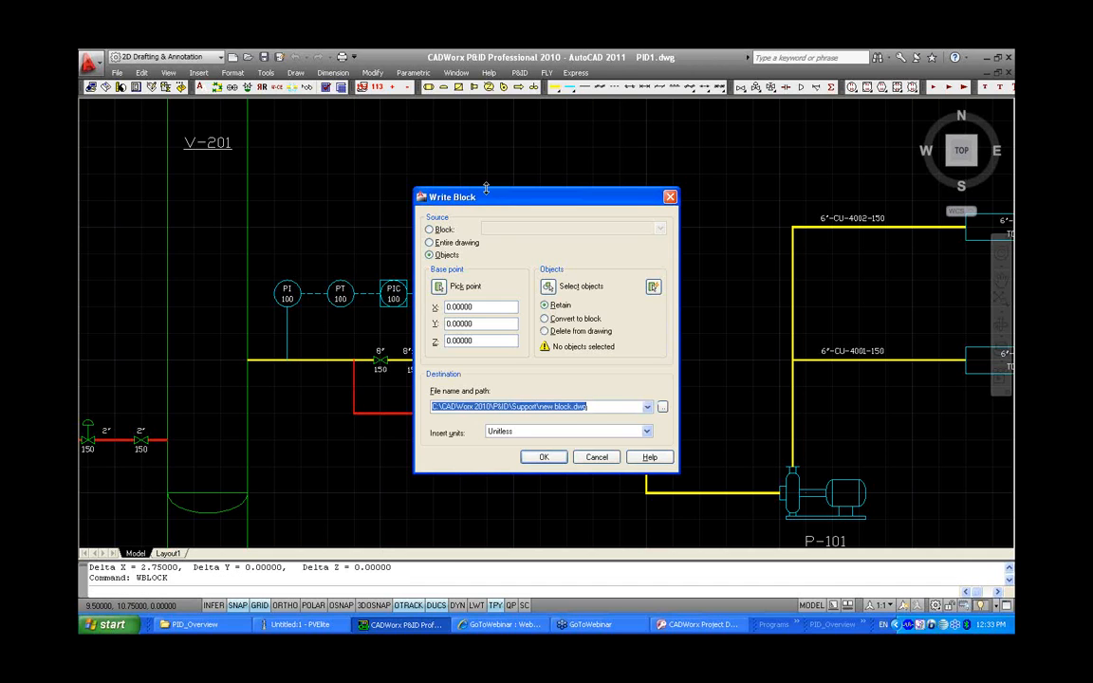
click(439, 285)
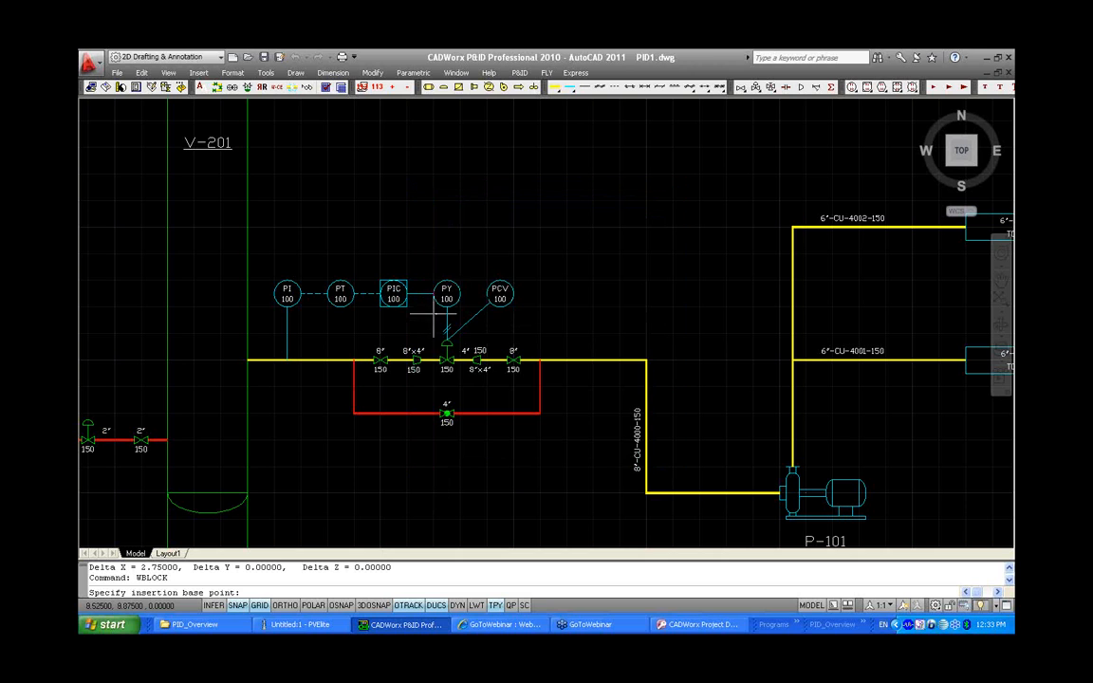
click(446, 360)
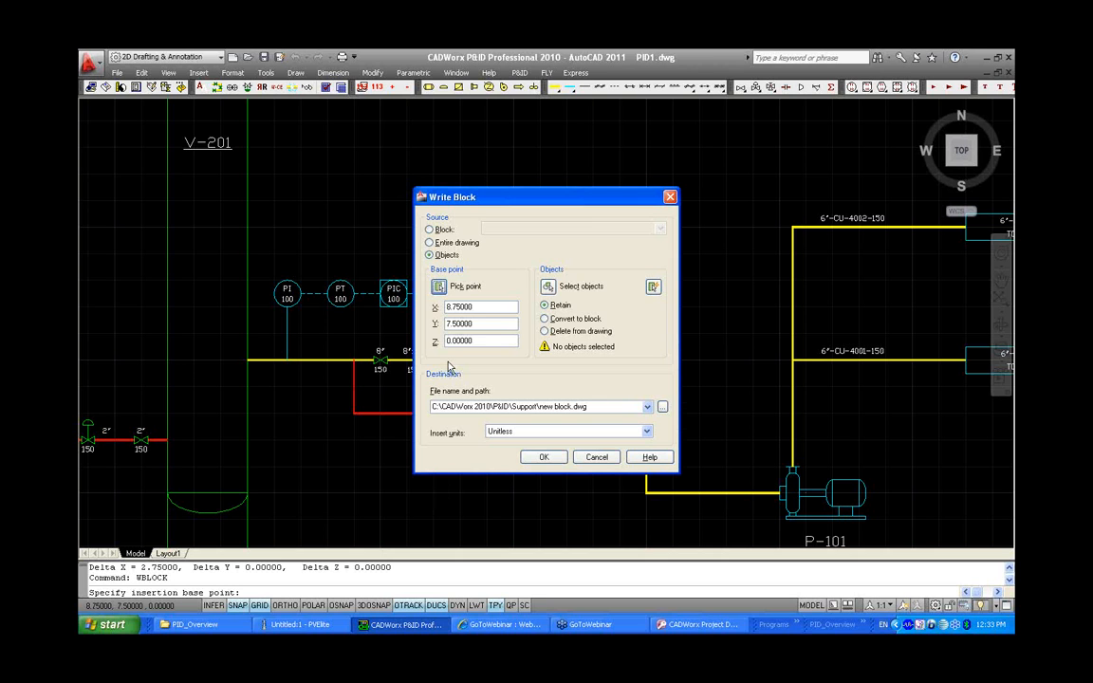
click(547, 285)
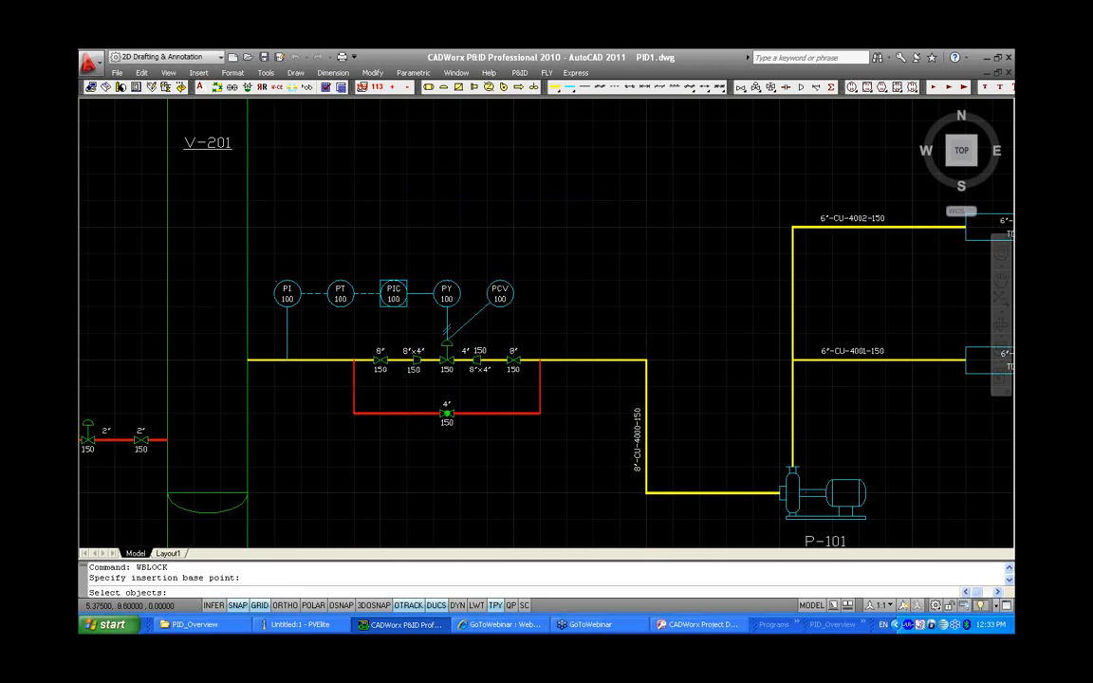
click(266, 244)
click(589, 476)
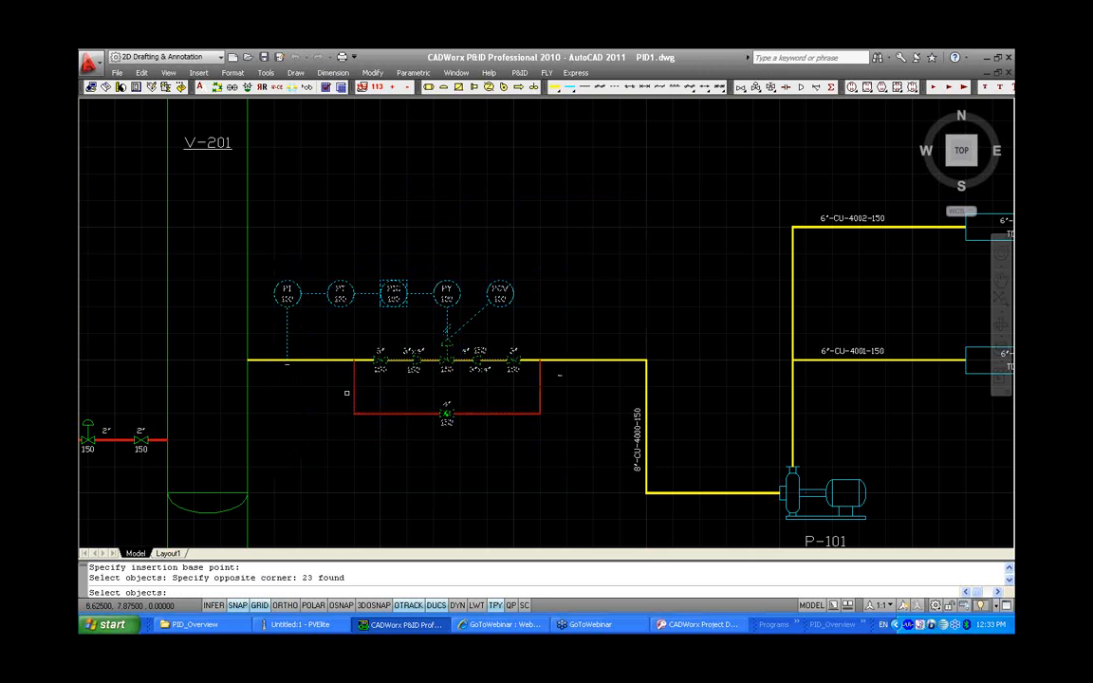
key(Return)
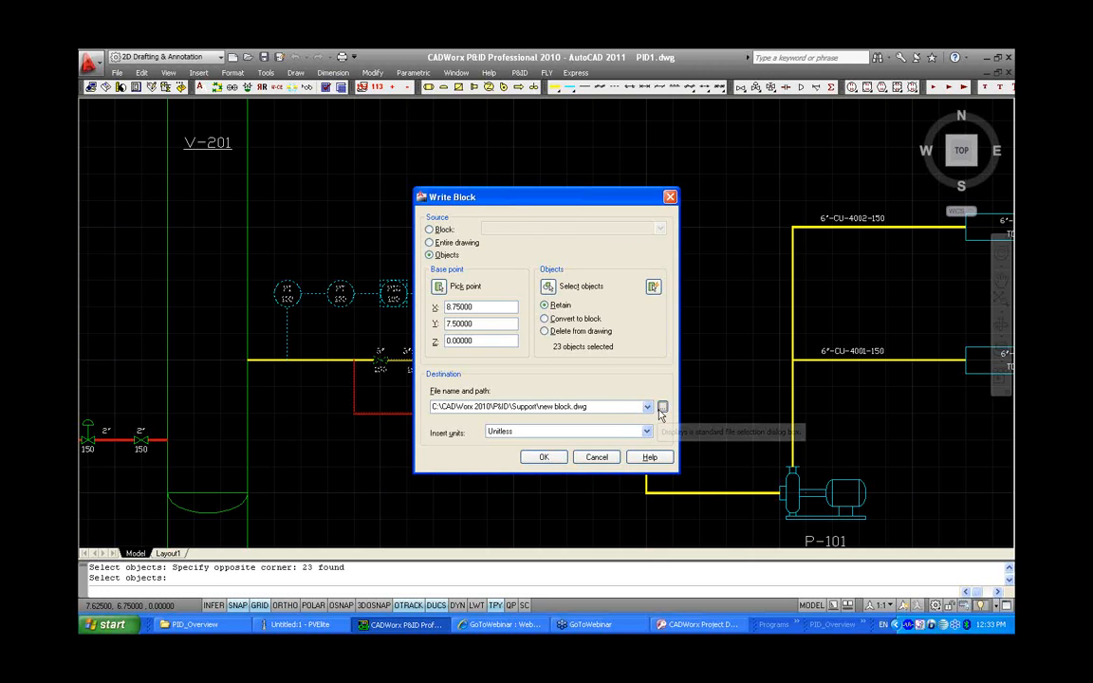
Save the write block as PRMLOOP.dwg in the CADWorx 2010 P&ID Support folder and confirm
click(662, 407)
click(470, 222)
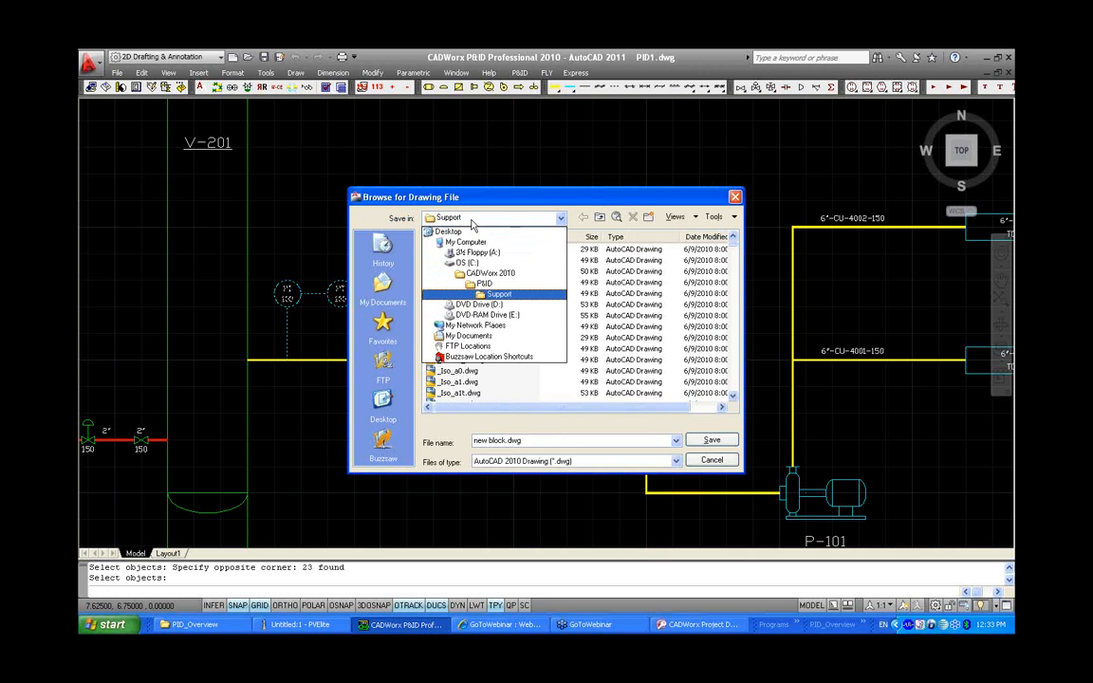
click(471, 223)
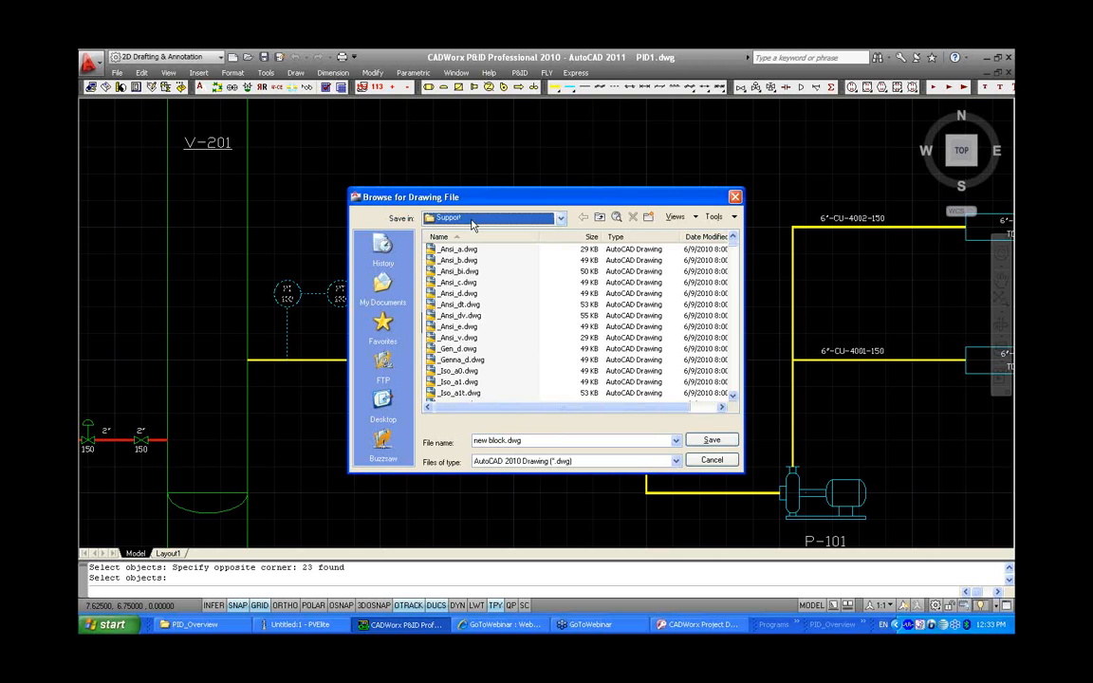
click(555, 439)
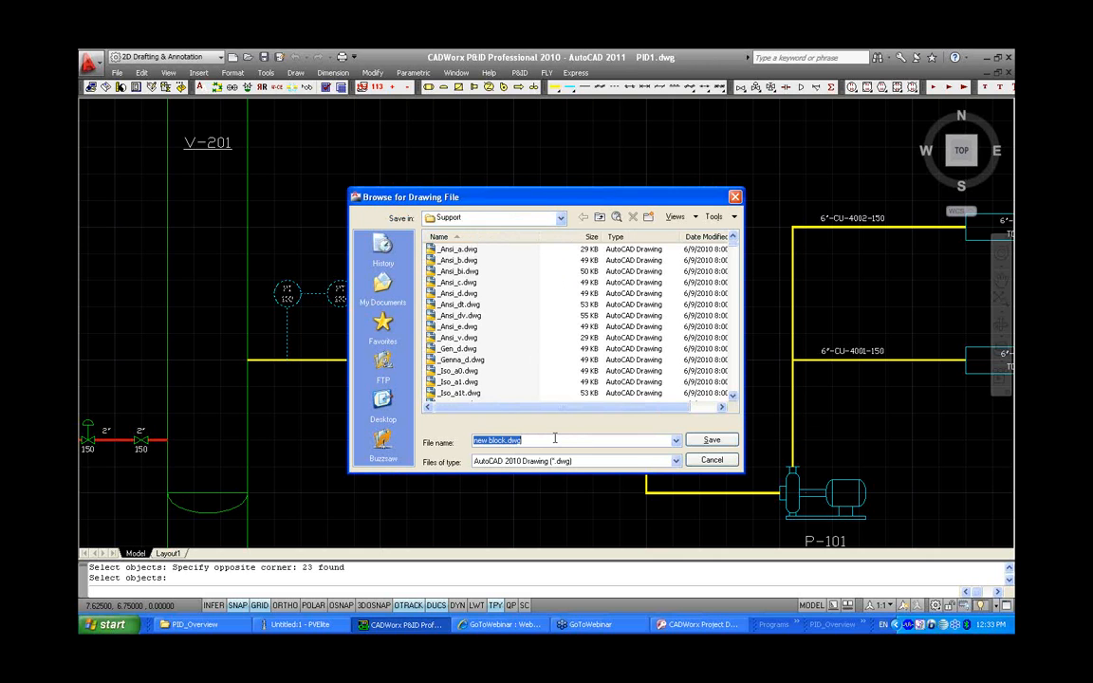
click(503, 218)
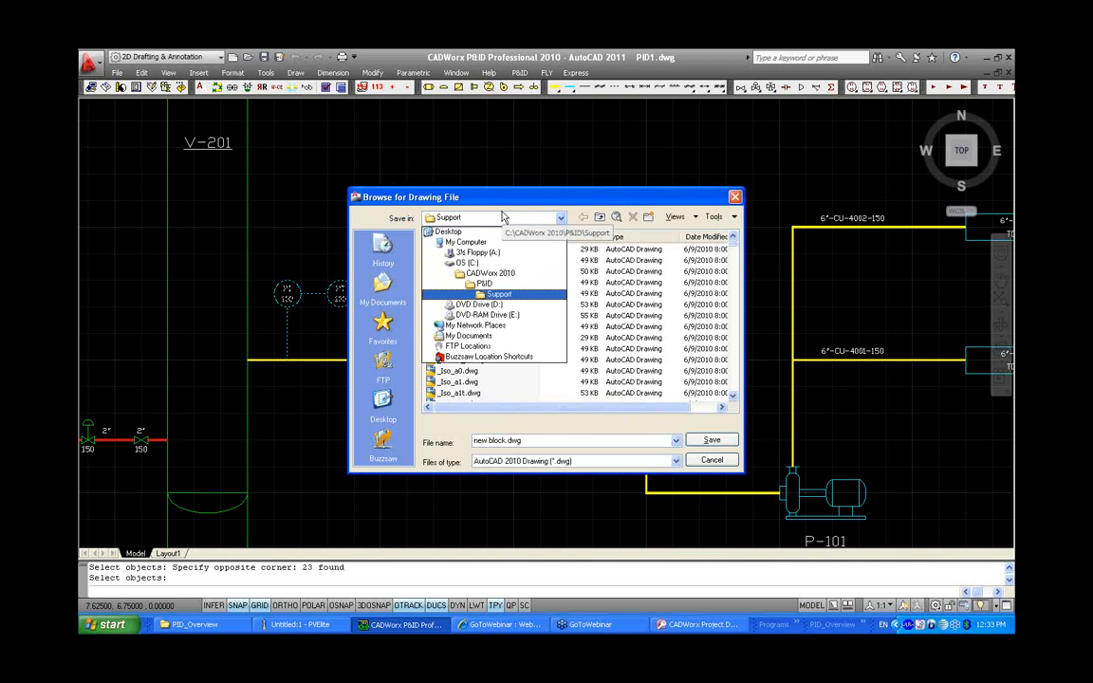
click(502, 217)
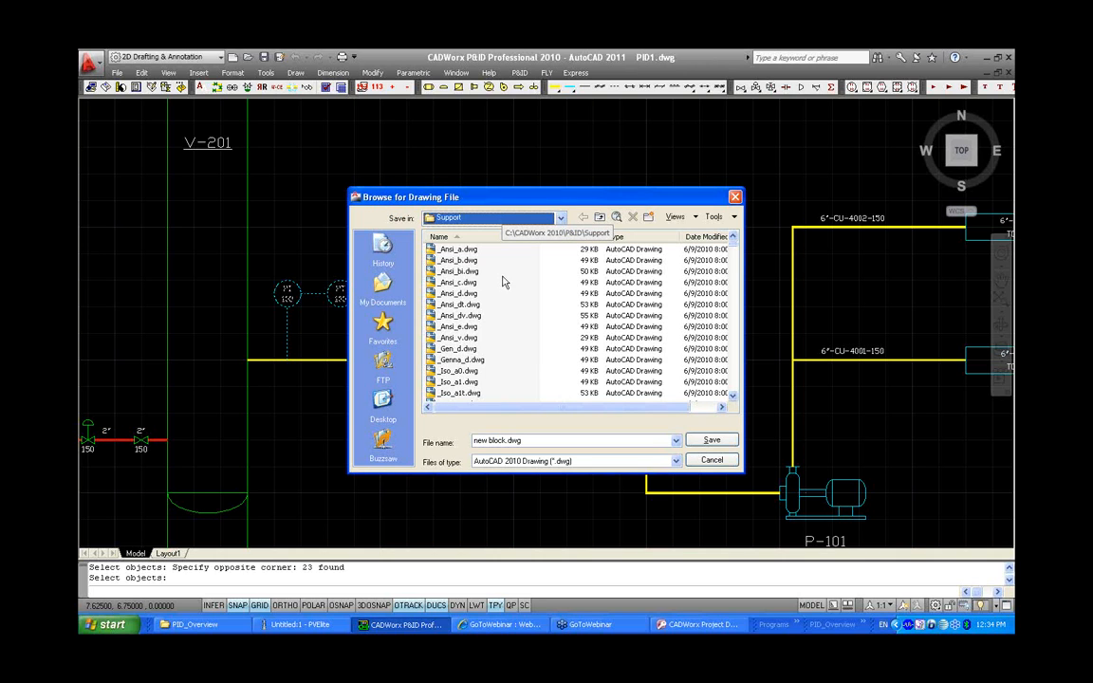
click(543, 439)
text(PRMLOOP)
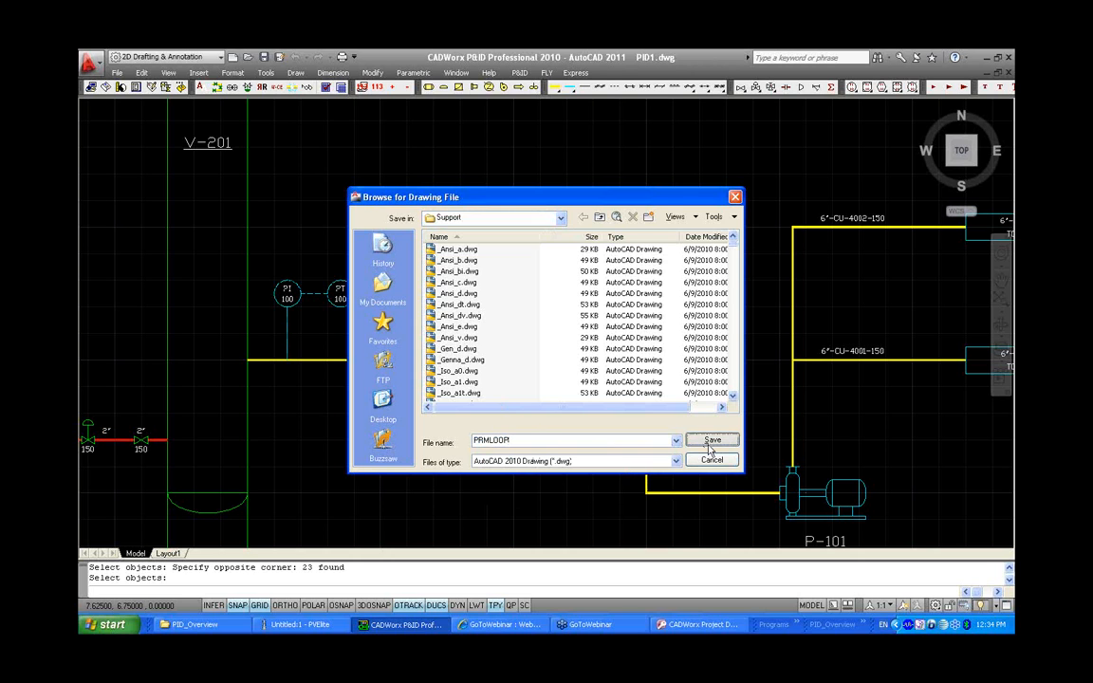
click(709, 440)
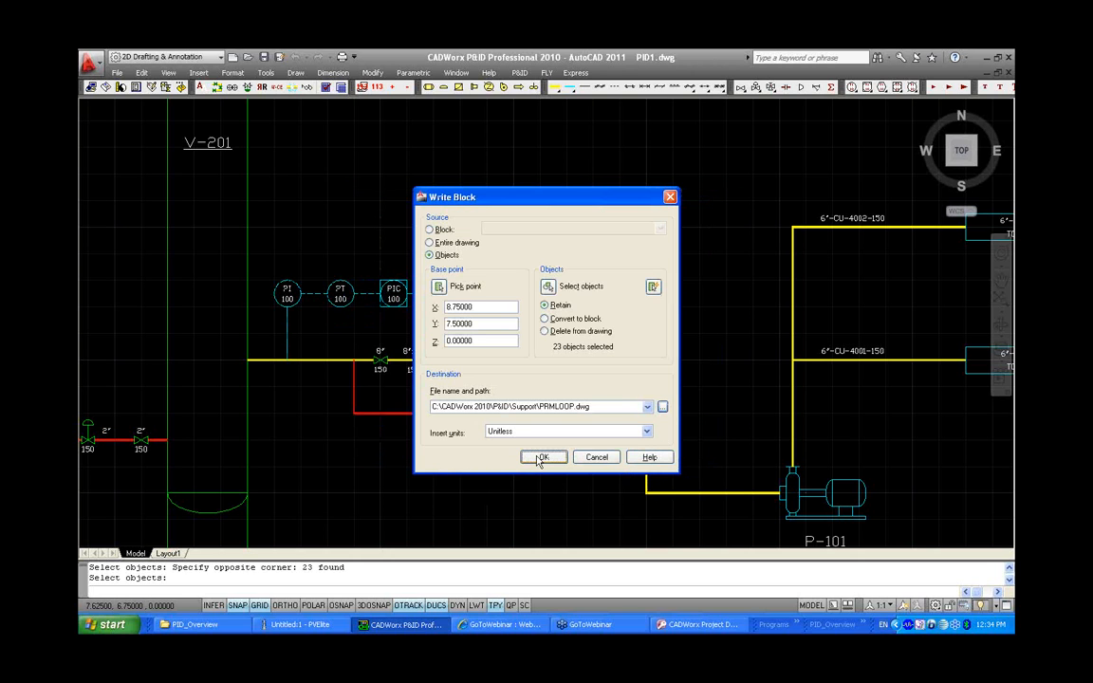
click(539, 459)
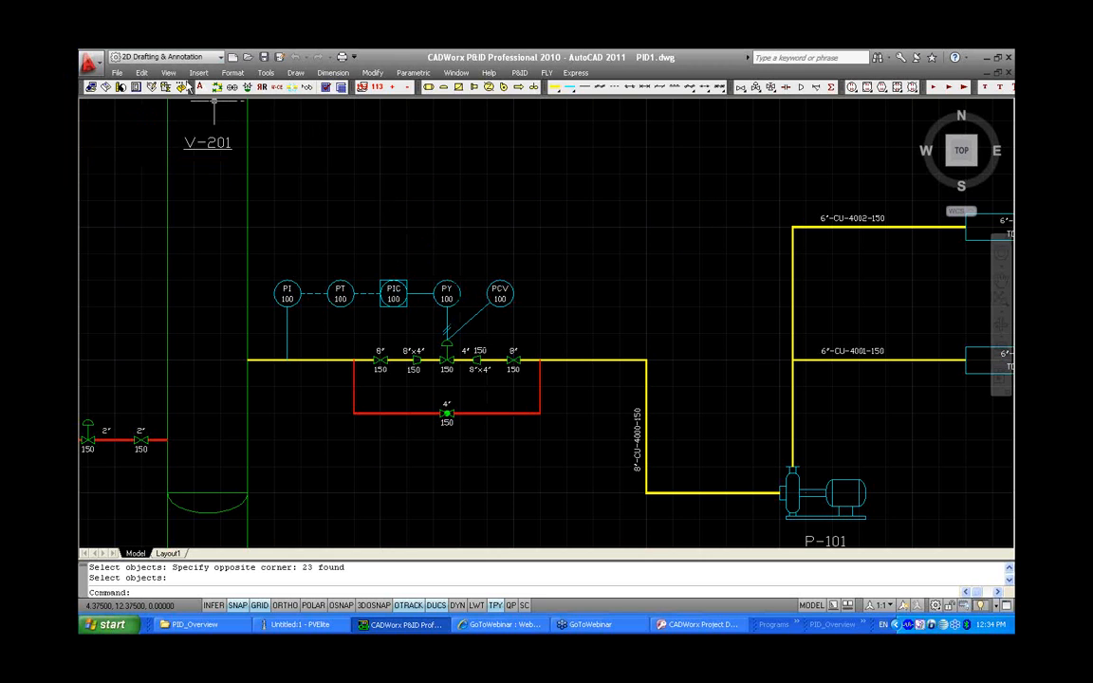
Open menu maintenance for the VALVES REGULAR section and start adding a new item using the PRMLOOP drawing as its block
click(151, 86)
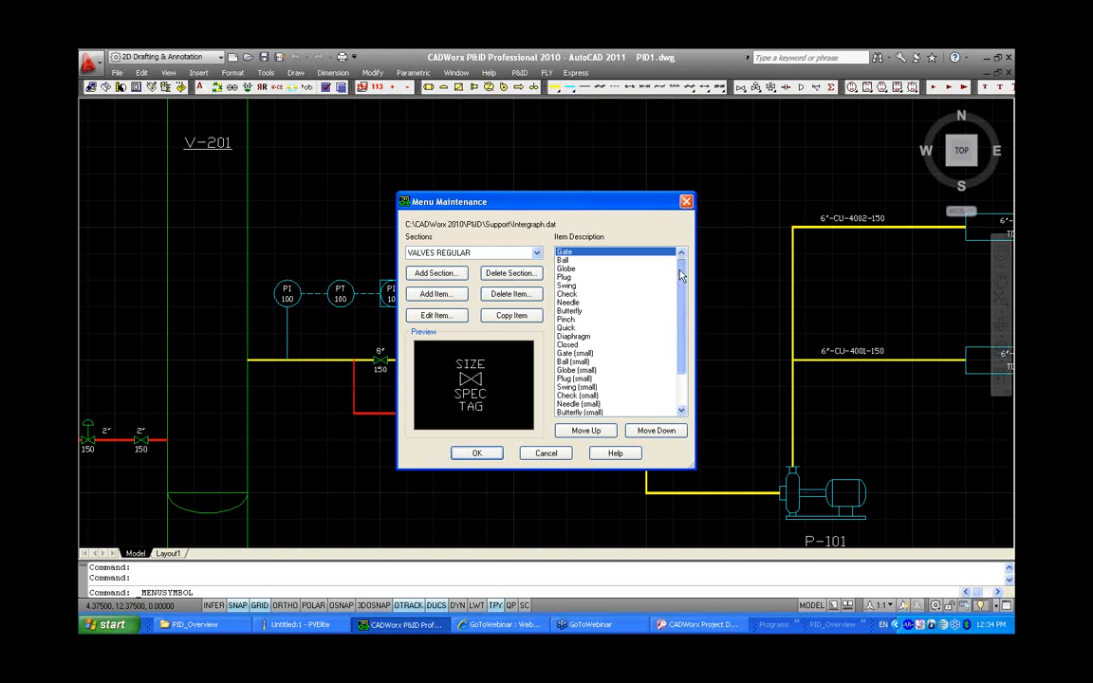
scroll(607, 360, down, 2)
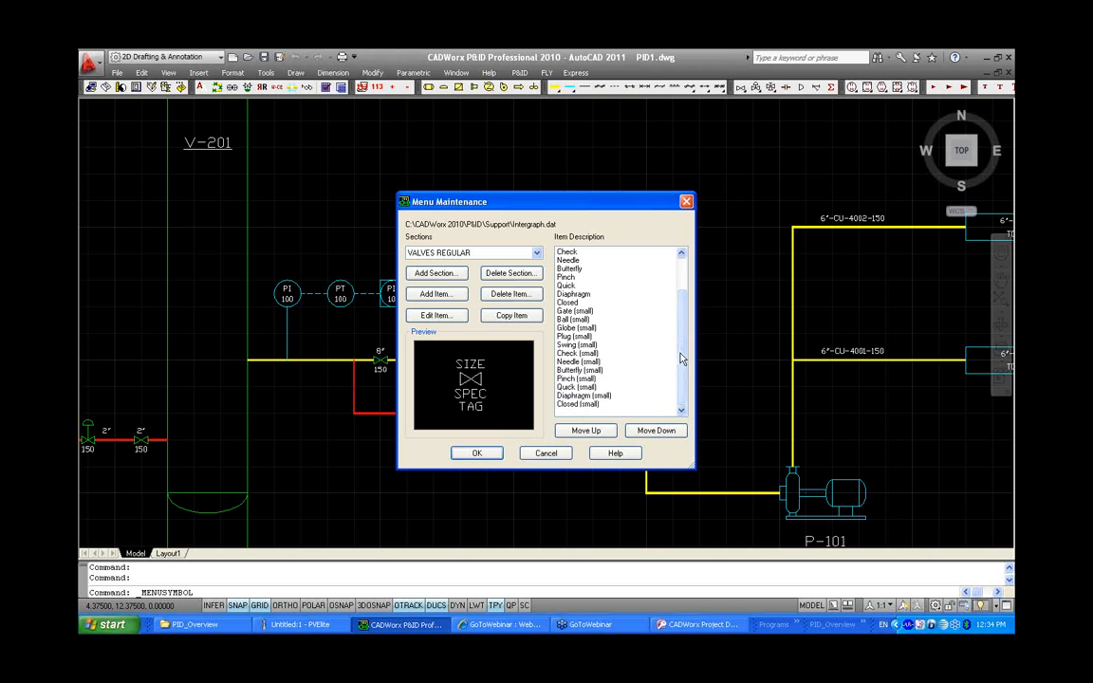
scroll(613, 303, up, 2)
click(603, 253)
click(431, 296)
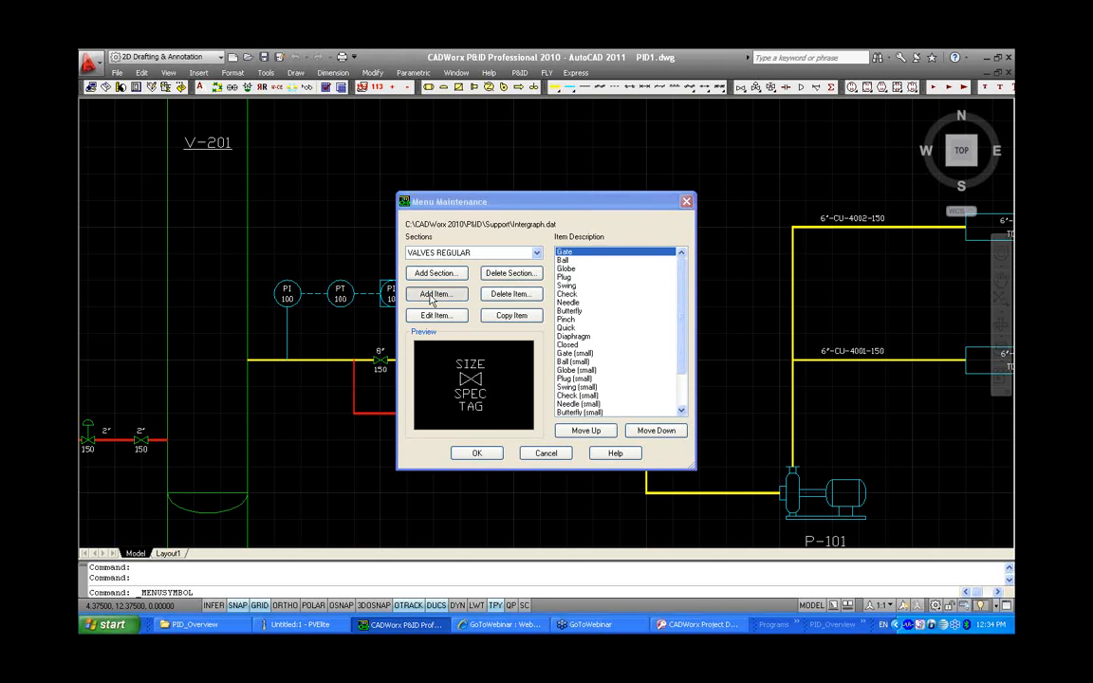
click(627, 245)
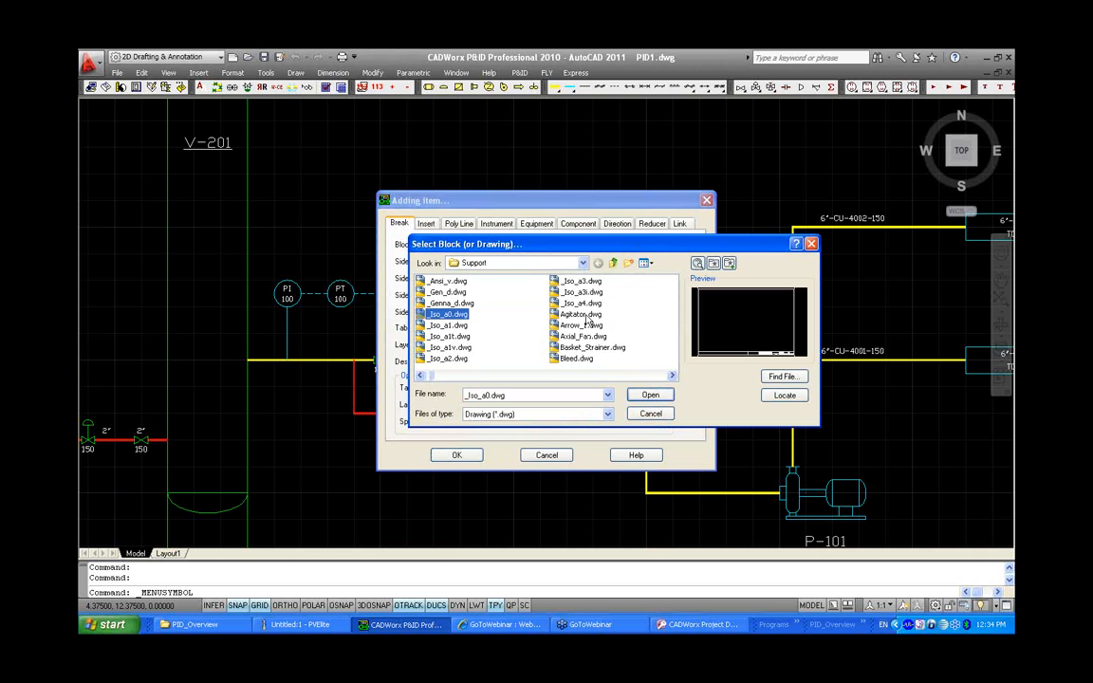
text(pr)
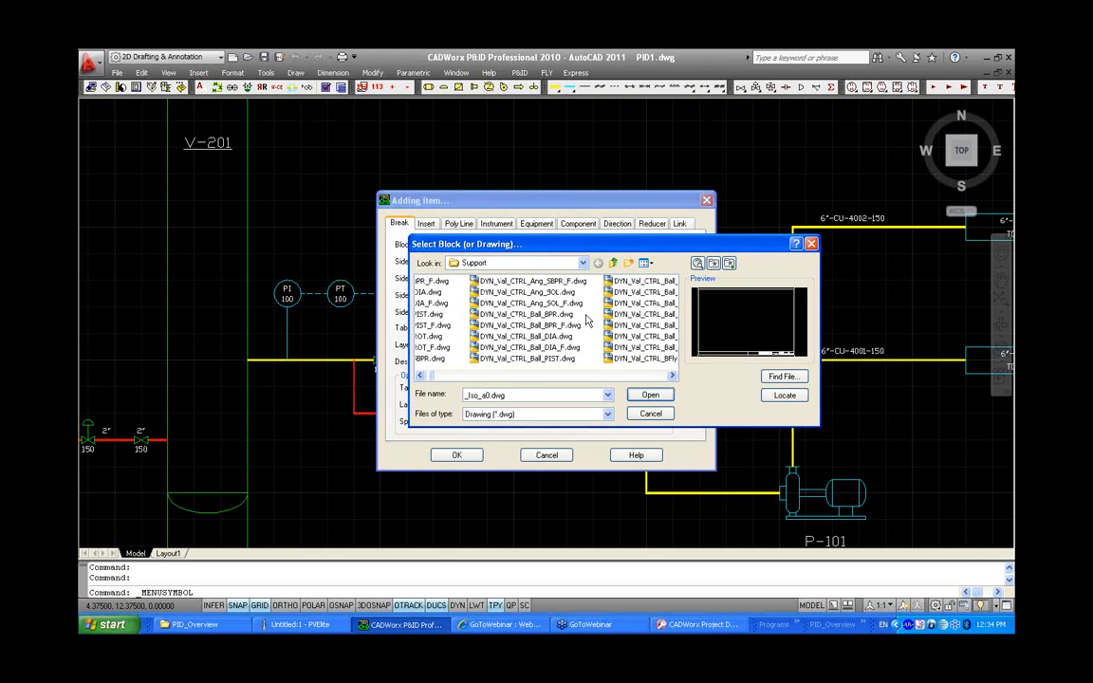
key(Return)
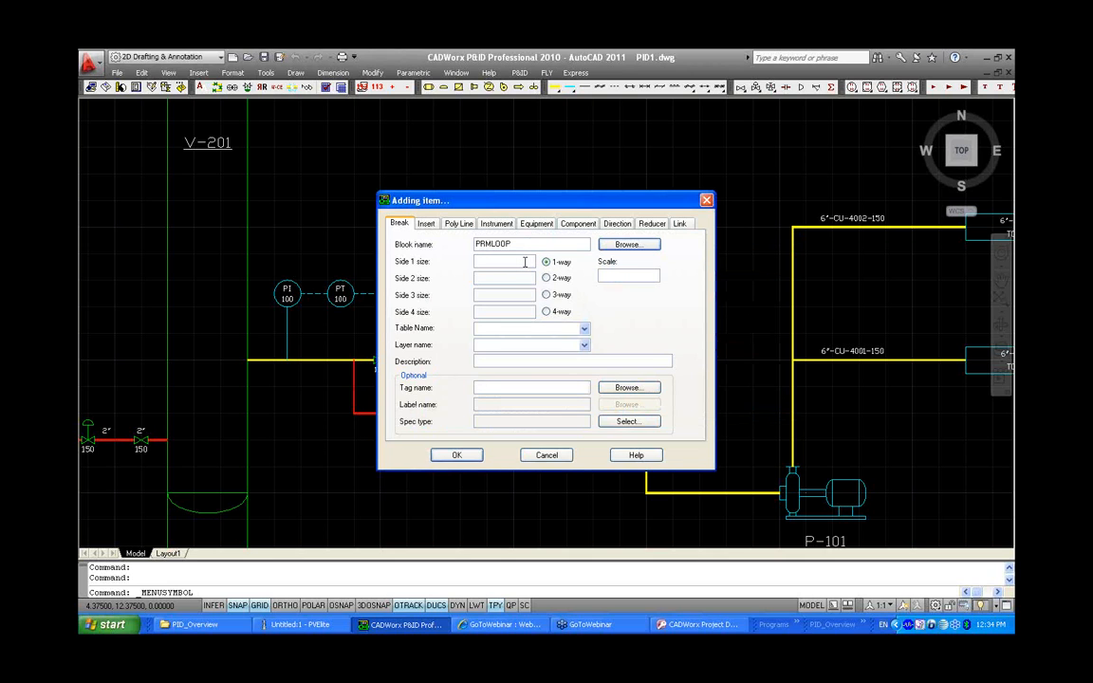
Set the new item's side 1 size to 2.75, scale to 1, table name to NONE and layer to Wblock
click(523, 262)
text(2.75)
click(633, 274)
text(1)
click(584, 328)
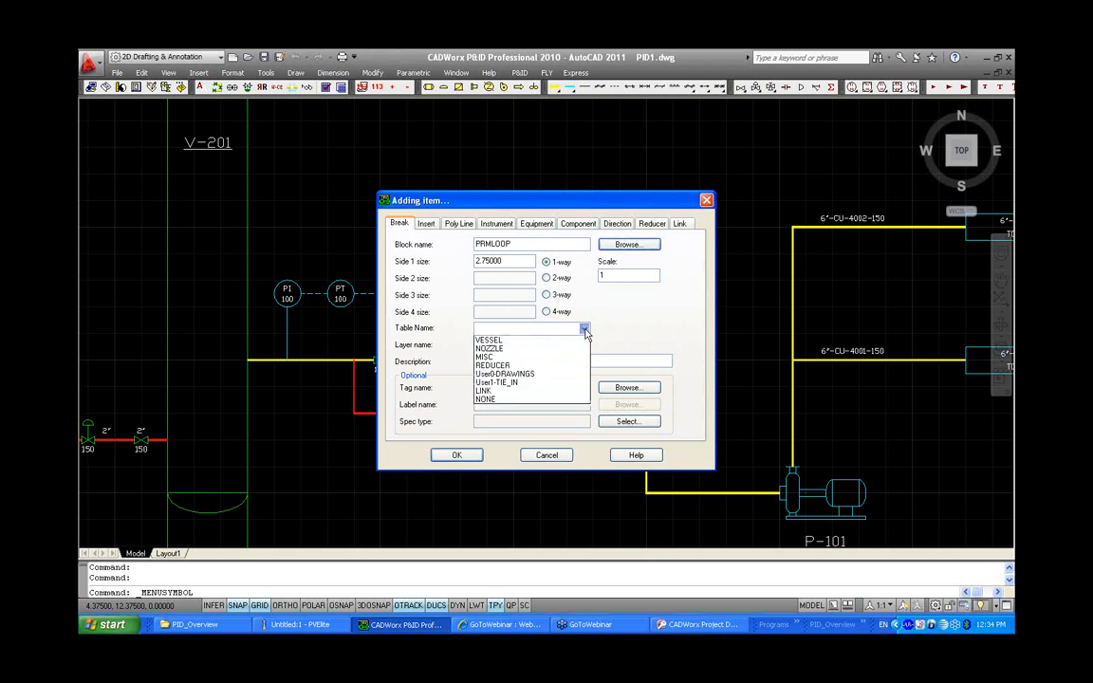
click(549, 435)
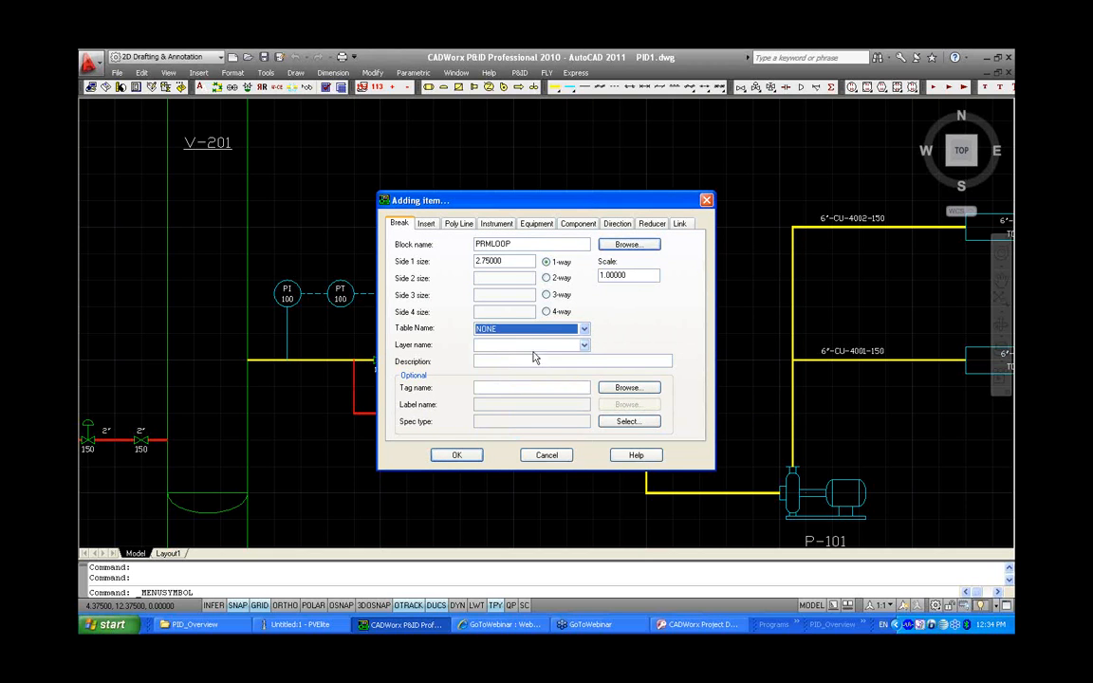
click(584, 346)
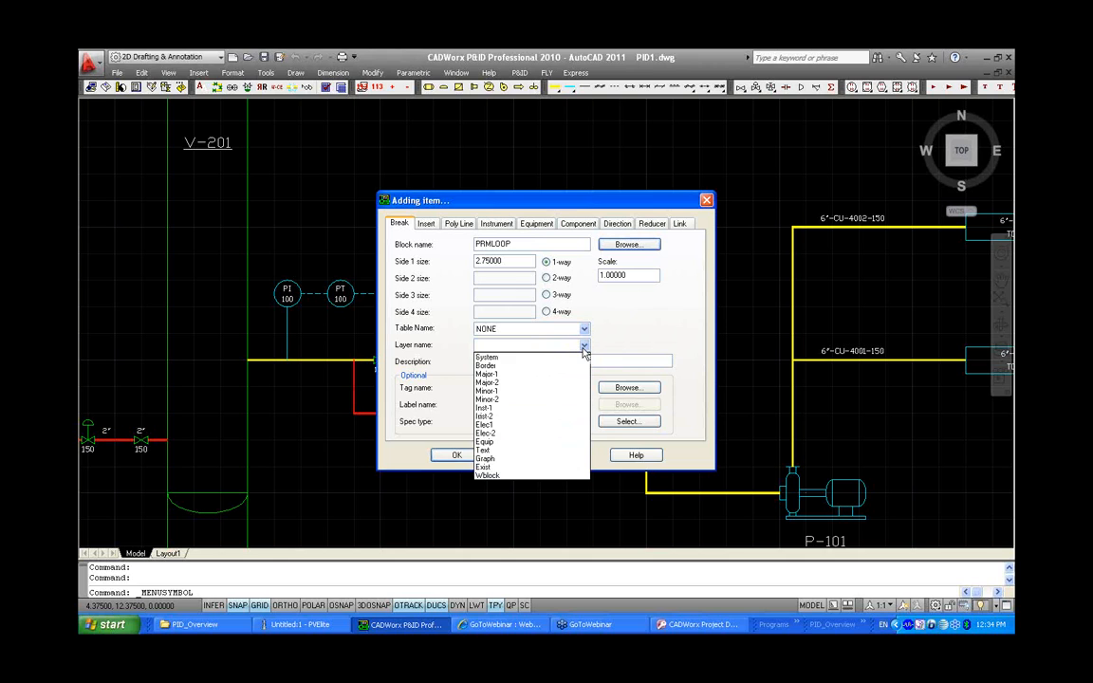
click(525, 477)
Enter the description PRM LOOP ASSEMBLY and accept the new menu item
click(512, 361)
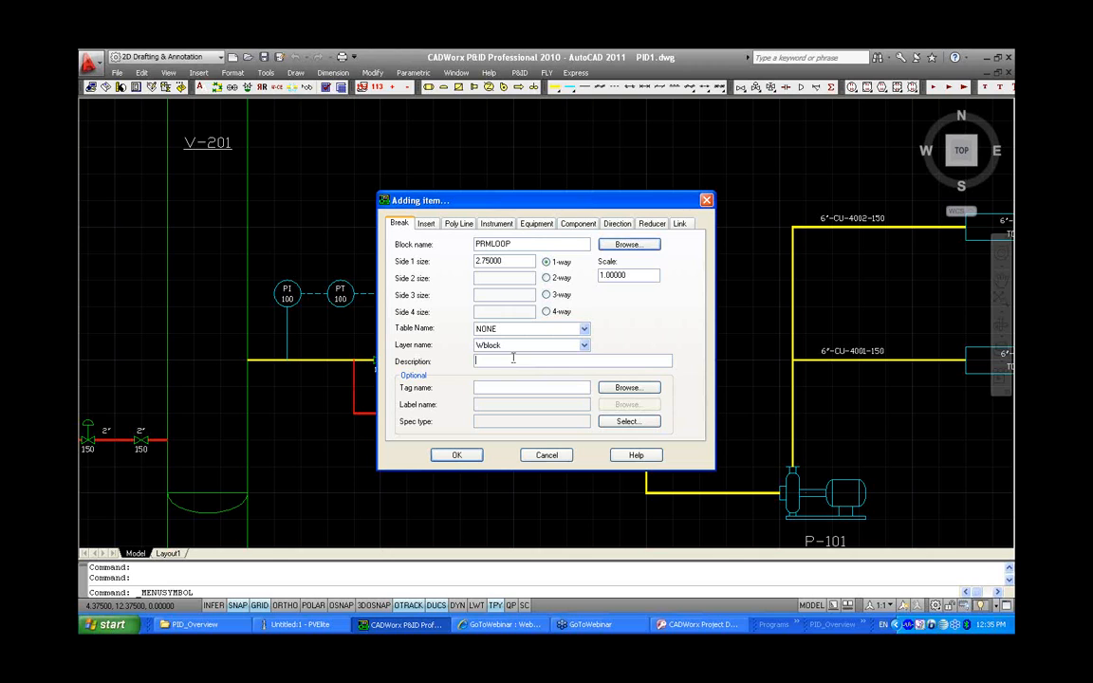
text(PRM LOOP ASSEMBLY)
click(472, 462)
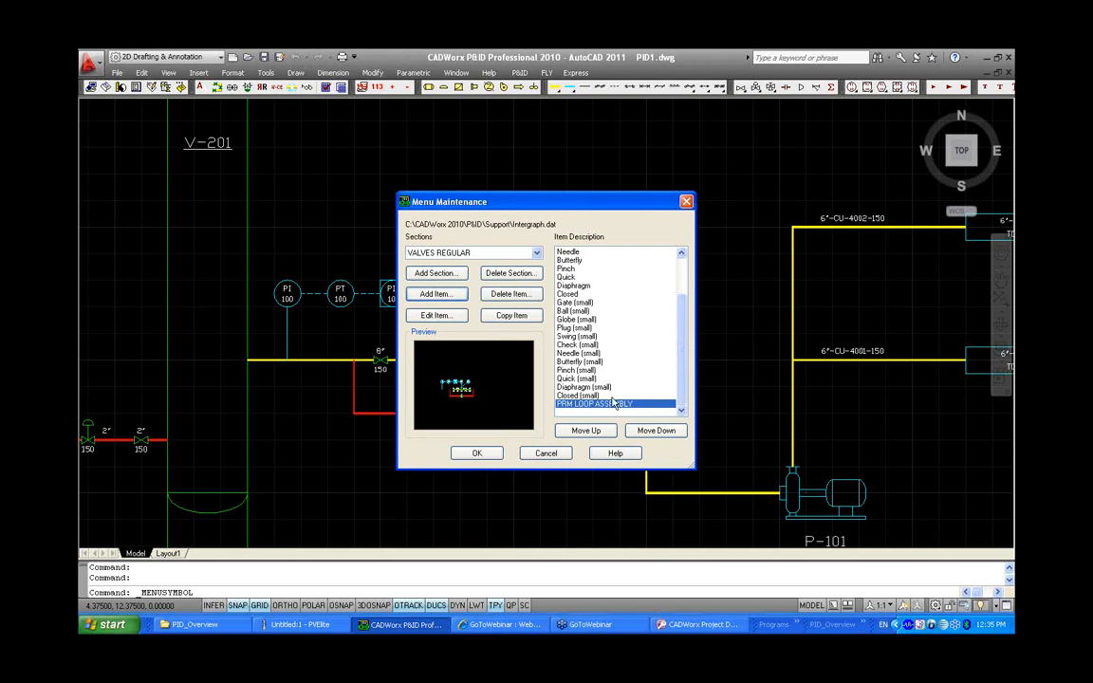
Preview the new PRM LOOP ASSEMBLY entry in the list and close menu maintenance
click(611, 396)
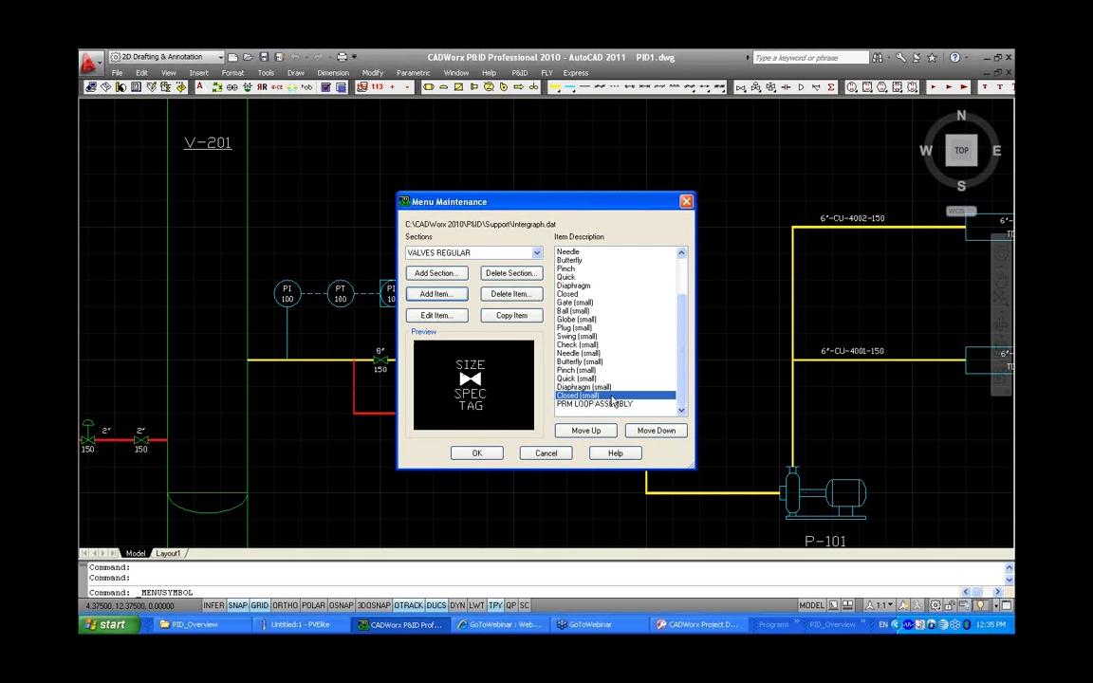
click(569, 252)
click(607, 404)
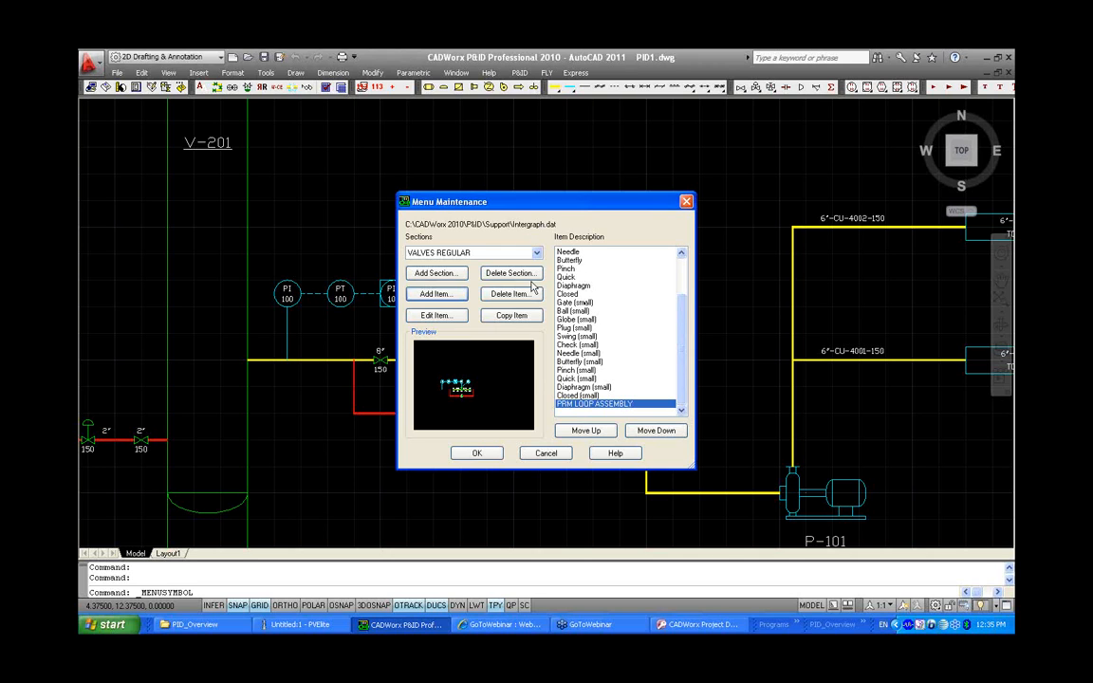
click(479, 453)
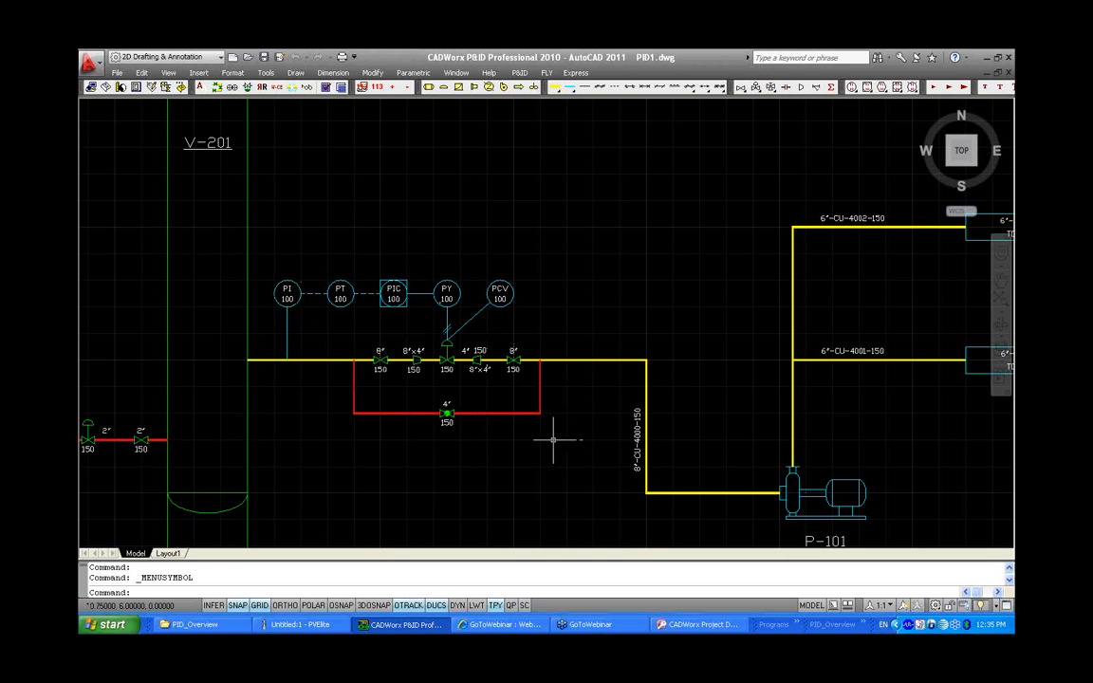
Switch to the PID2 drawing
key(ctrl+Tab)
middle_drag(806, 339, 508, 349)
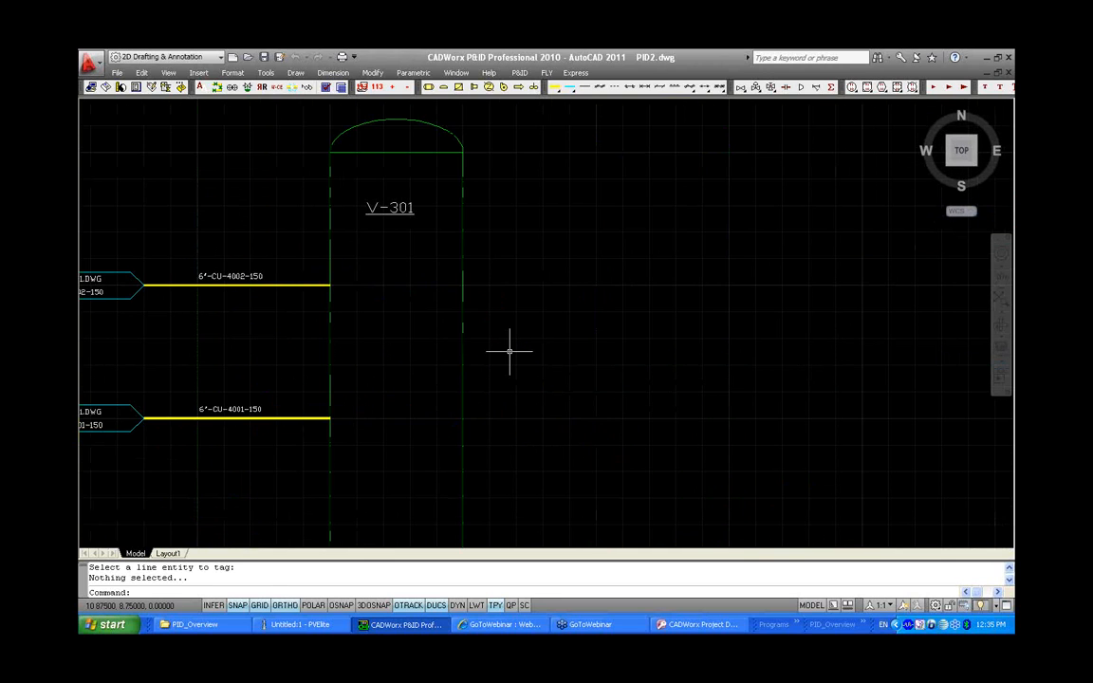
scroll(508, 349, down, 2)
click(555, 88)
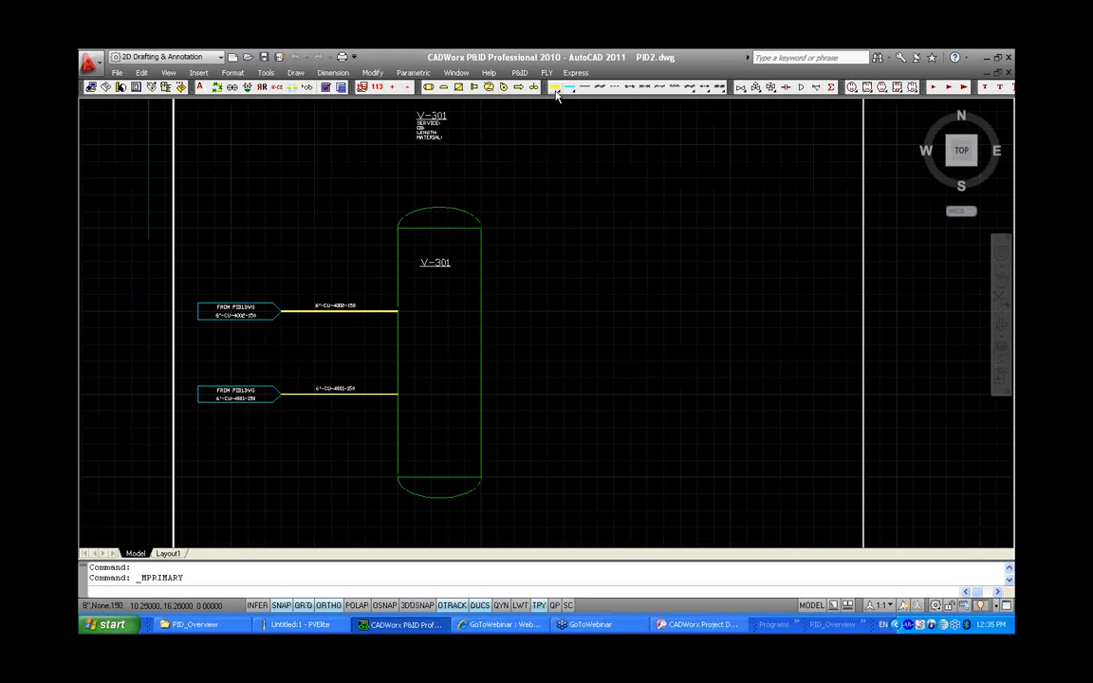
click(481, 260)
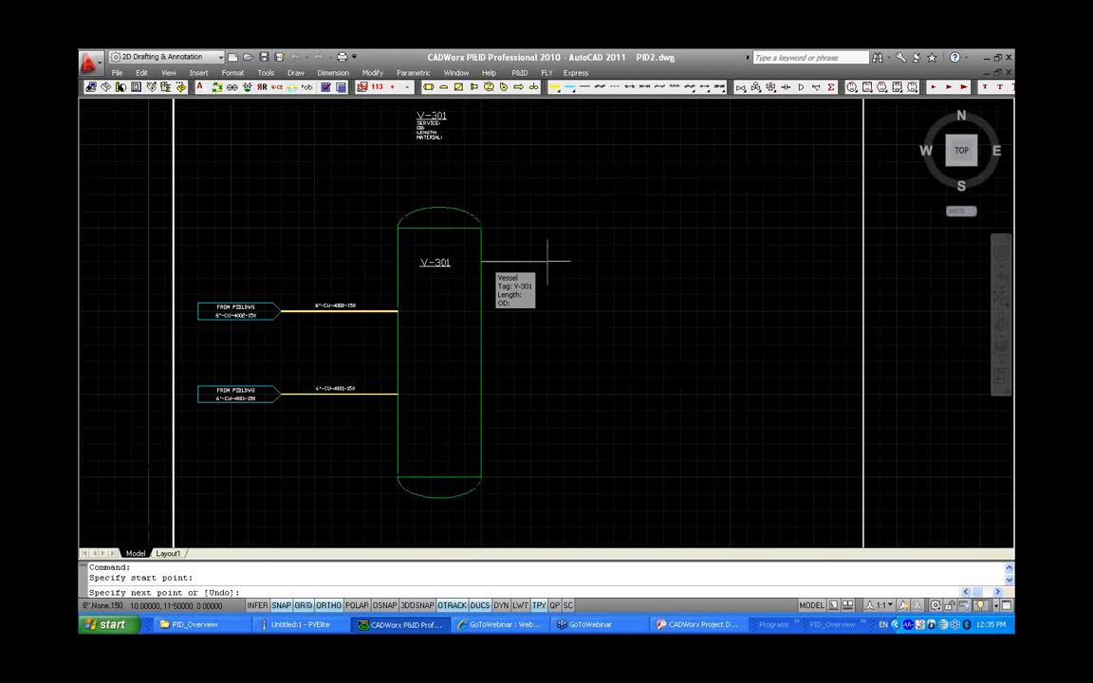
click(846, 260)
right_click(677, 353)
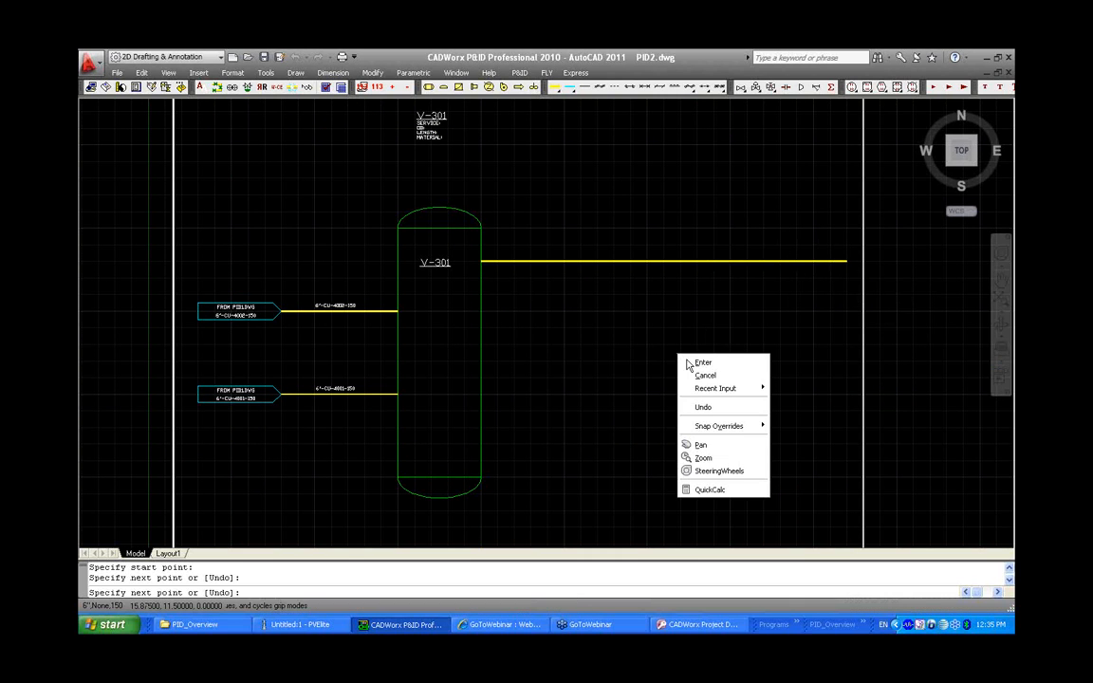
click(622, 345)
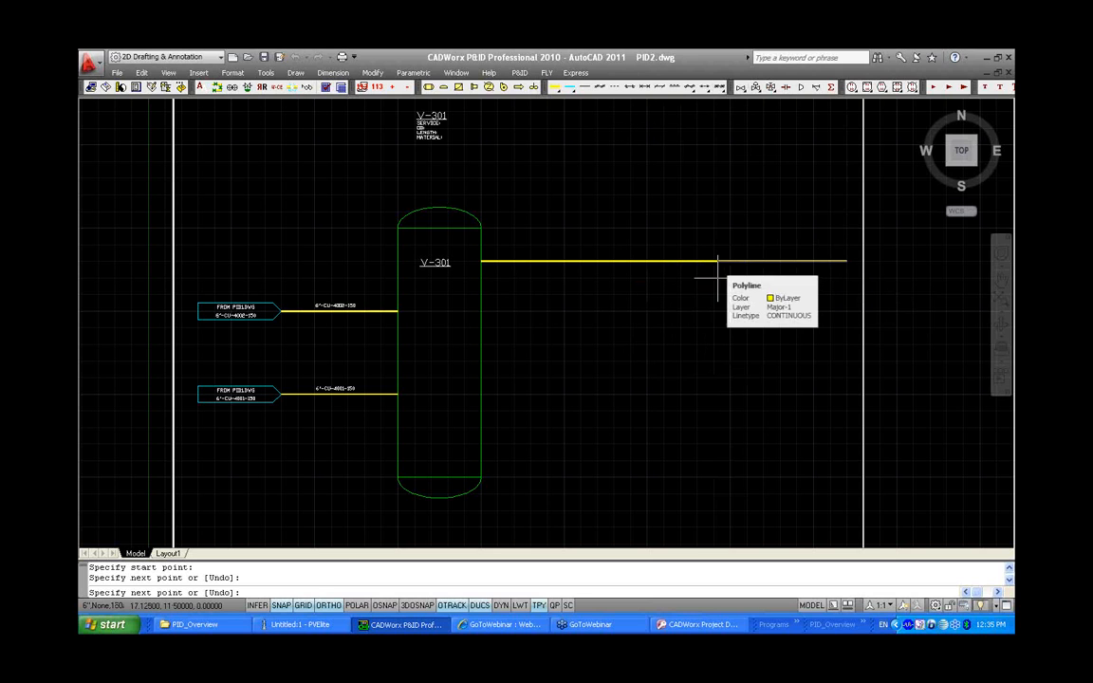
key(Escape)
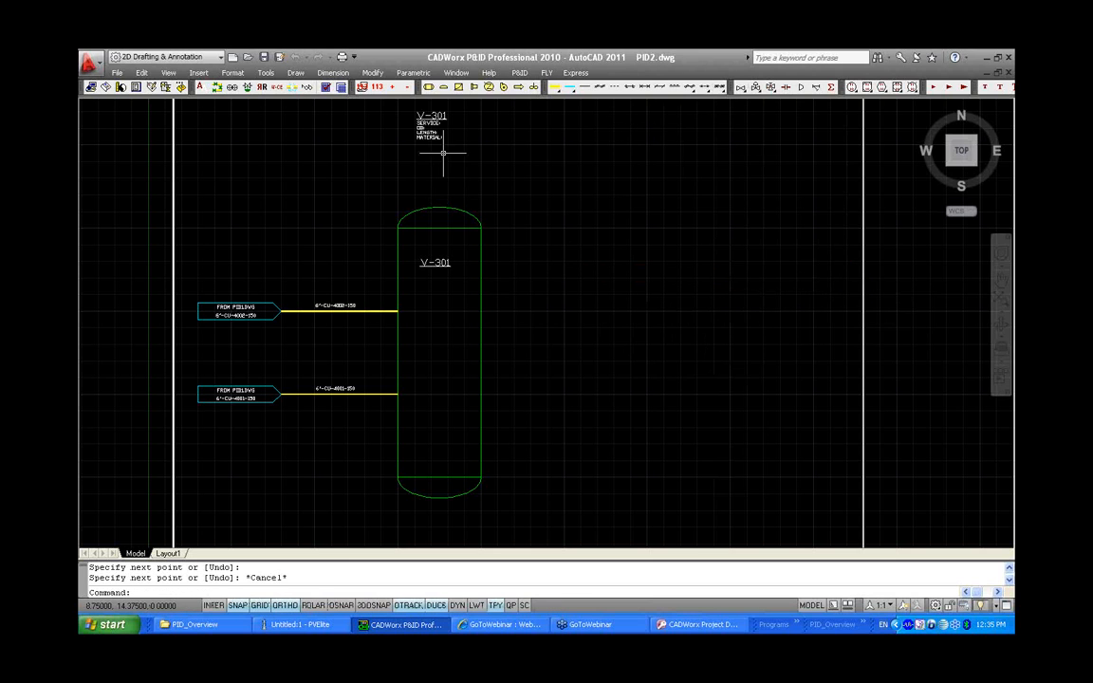
Draw a horizontal process line from the right side of vessel V-301 toward the right border
click(556, 88)
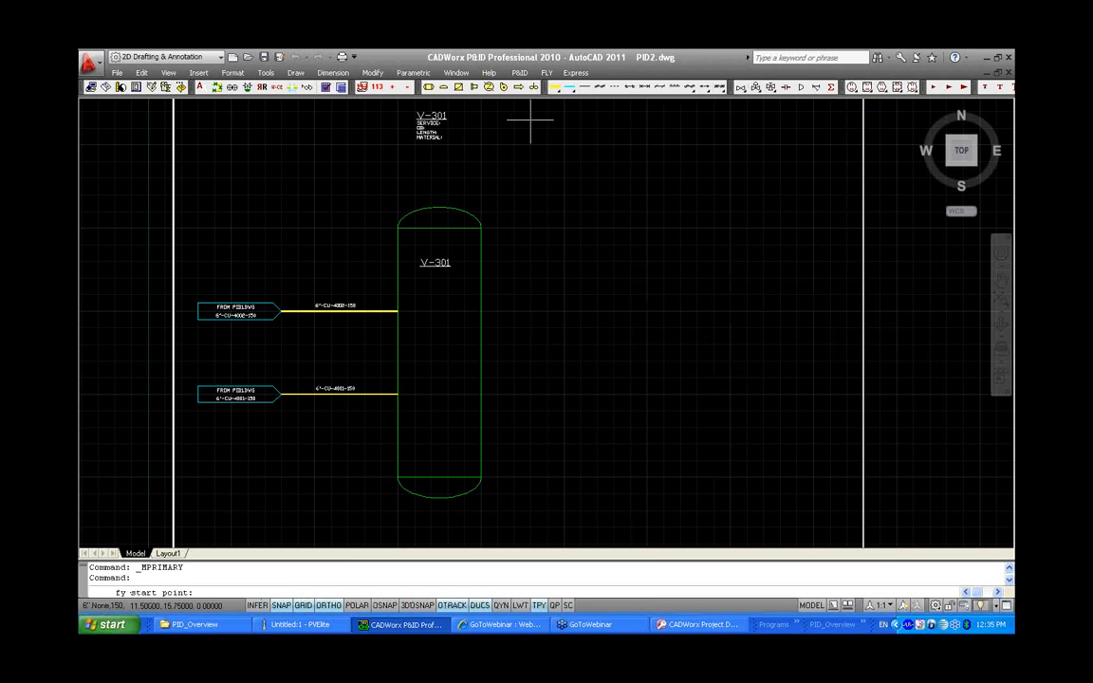
click(482, 261)
click(846, 261)
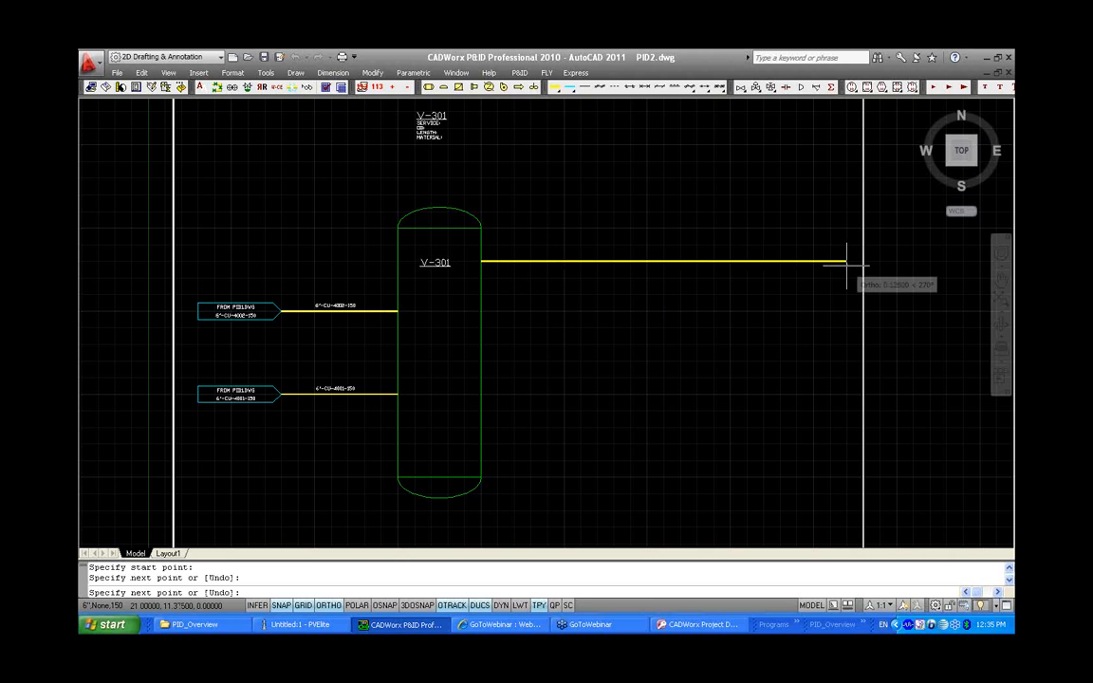
key(Return)
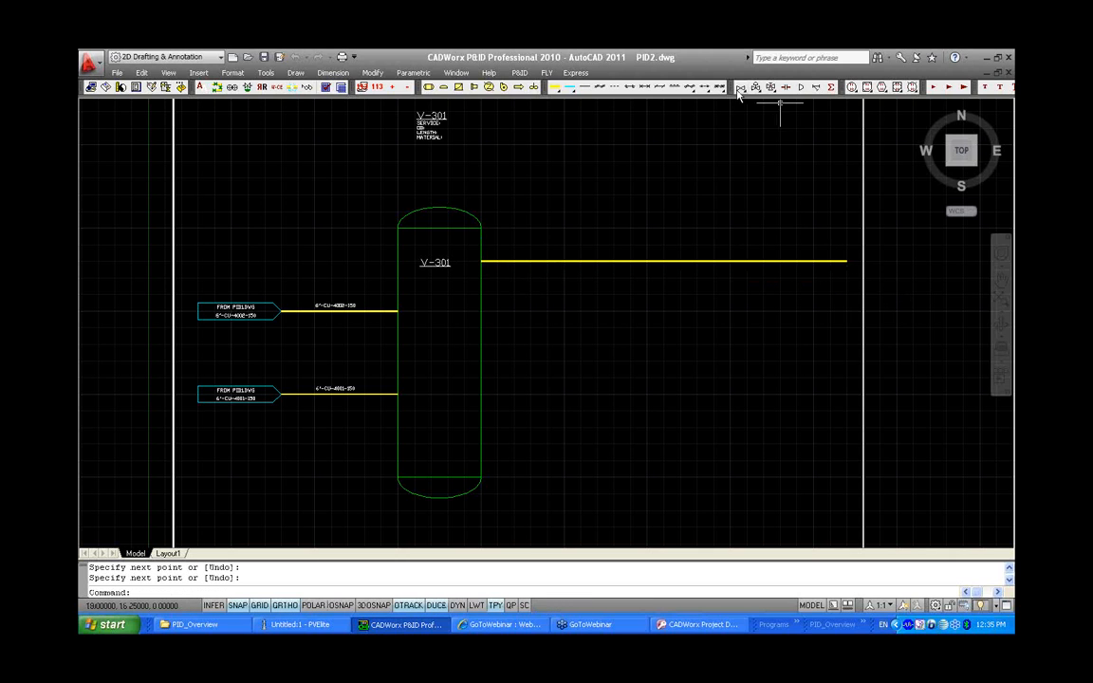
Insert two PRM LOOP ASSEMBLY items from the regular valves menu onto the new process line
click(666, 86)
scroll(485, 313, down, 4)
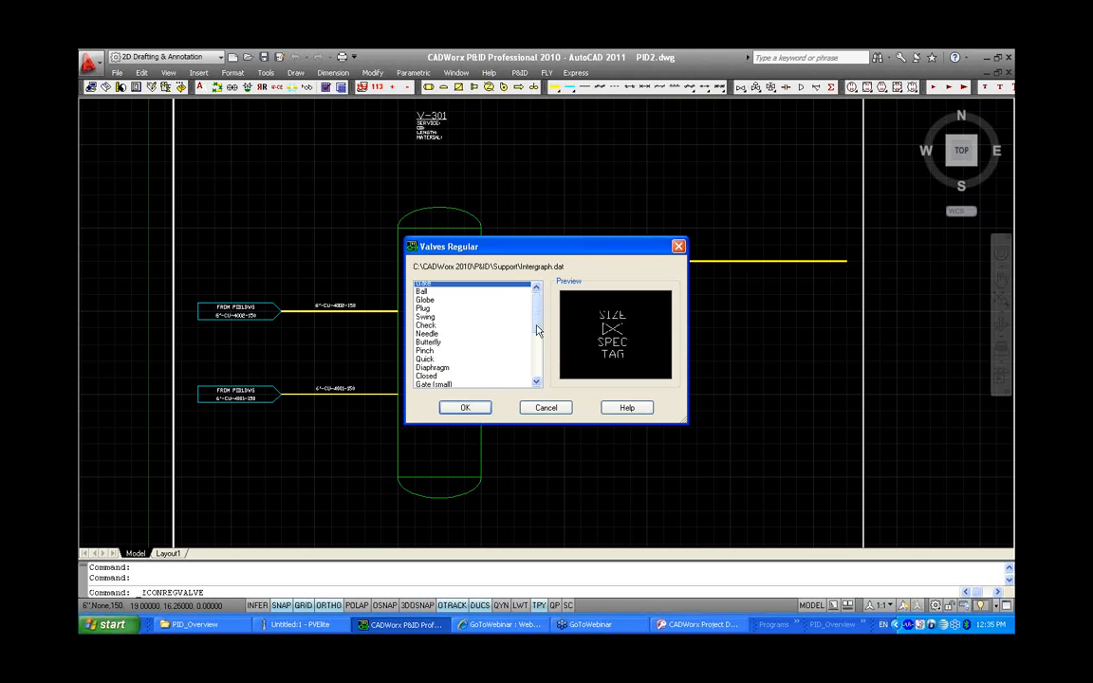
click(495, 379)
click(459, 408)
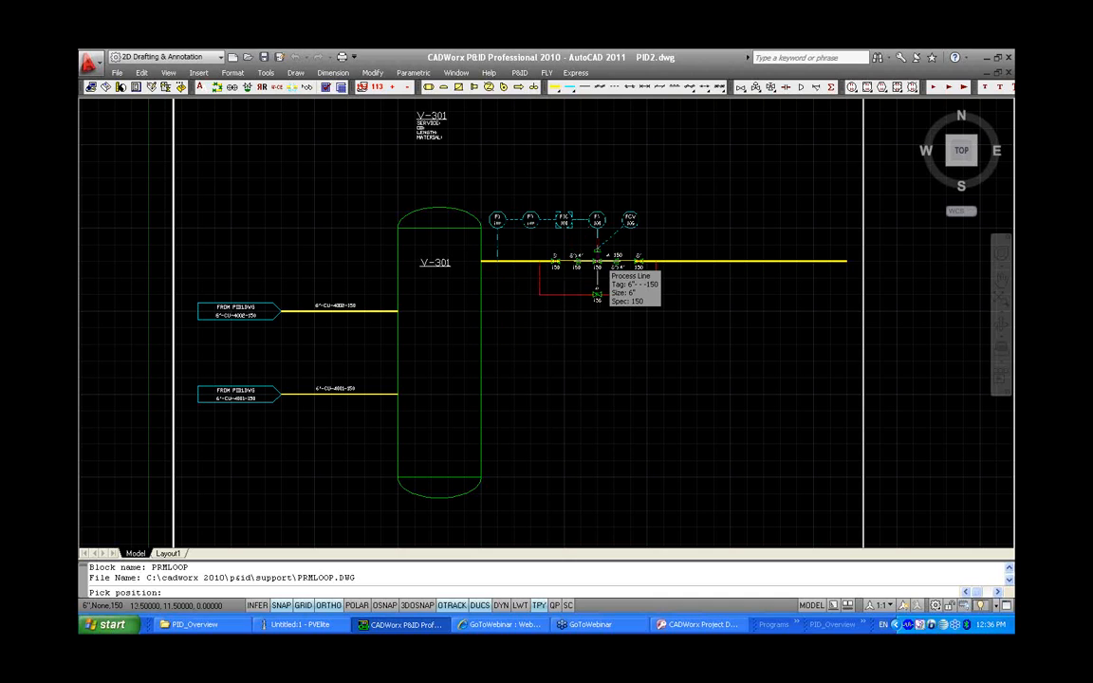
click(596, 262)
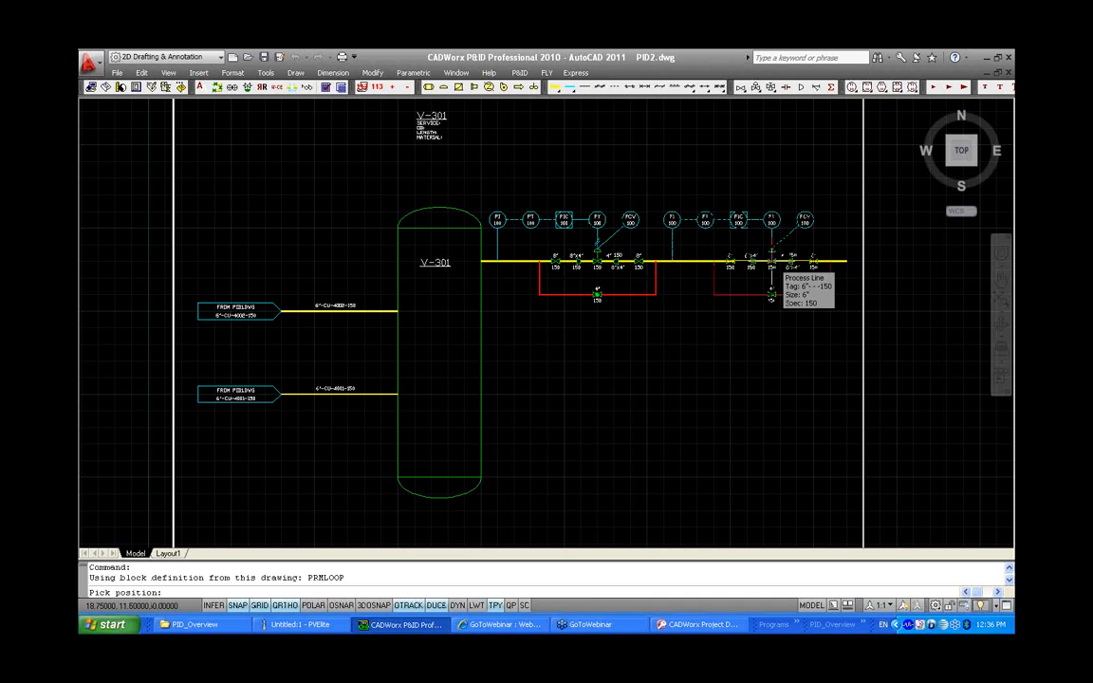
click(771, 256)
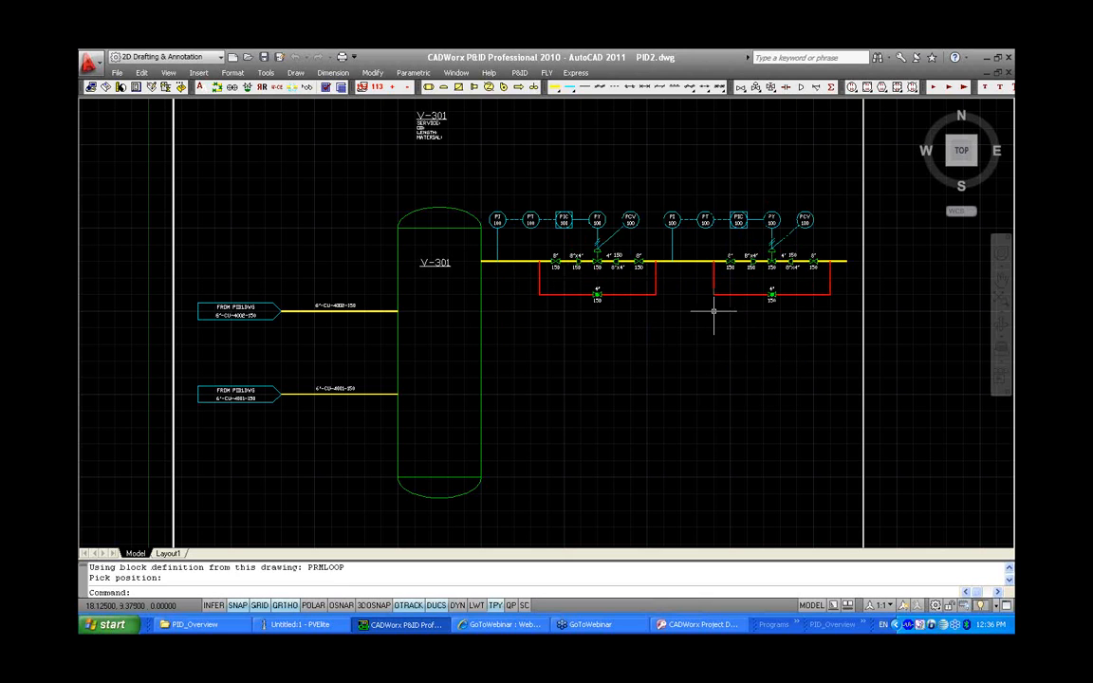
Window-select both inserted control loops and repeat the last command to process them into the line database
scroll(663, 270, up, 2)
middle_drag(663, 265, 657, 337)
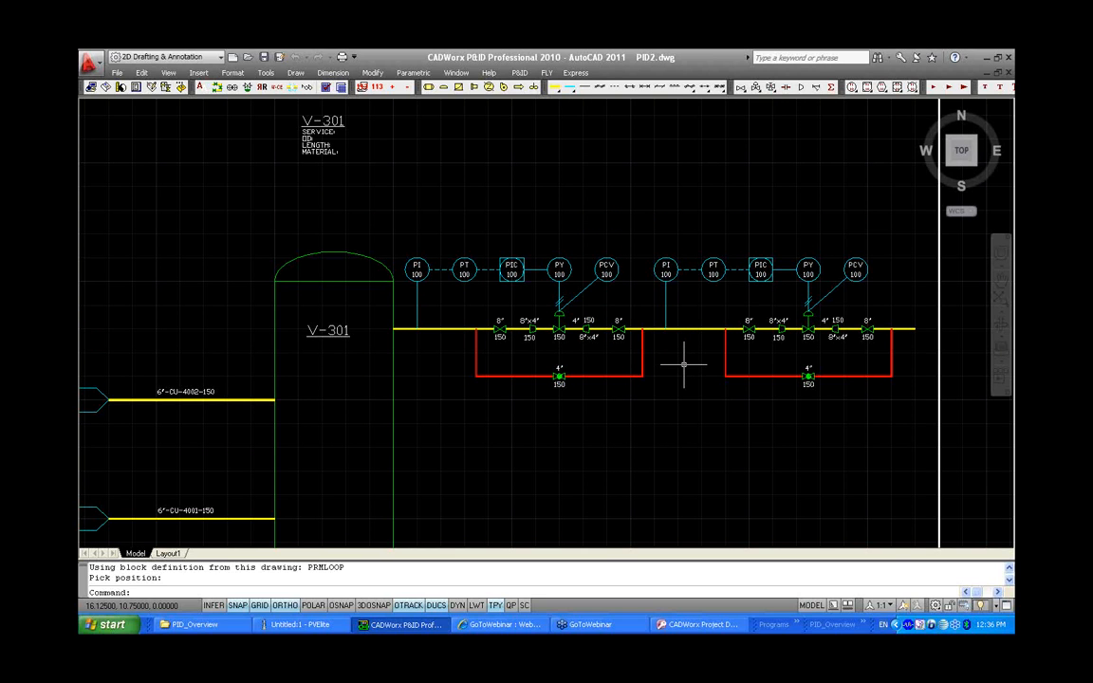
click(685, 295)
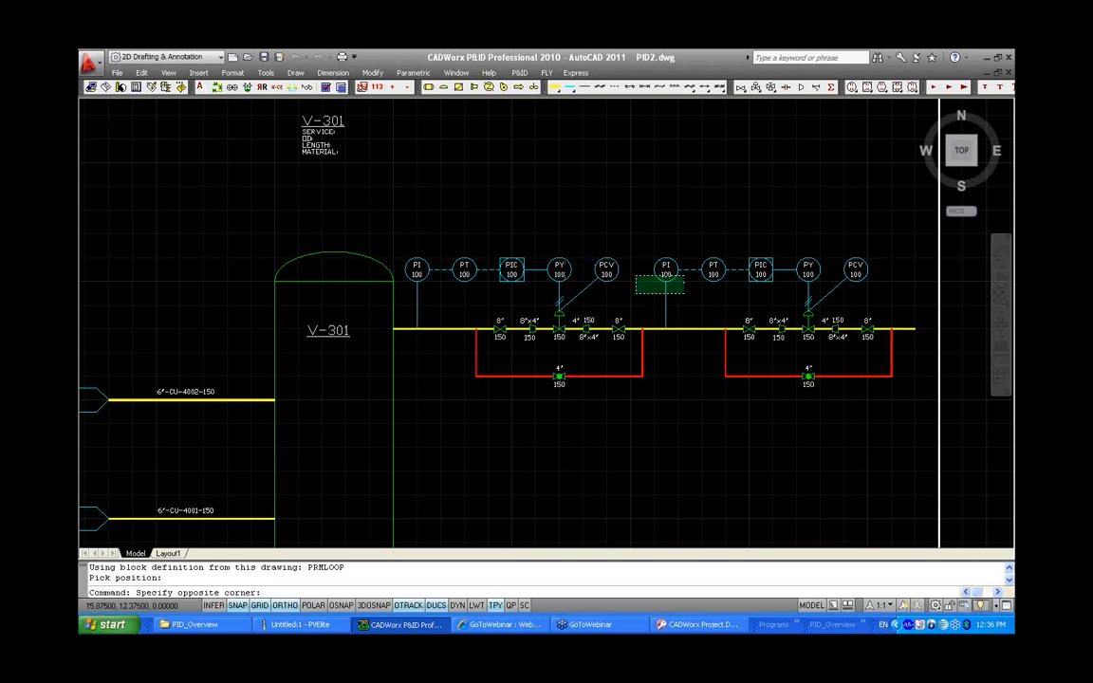
click(613, 269)
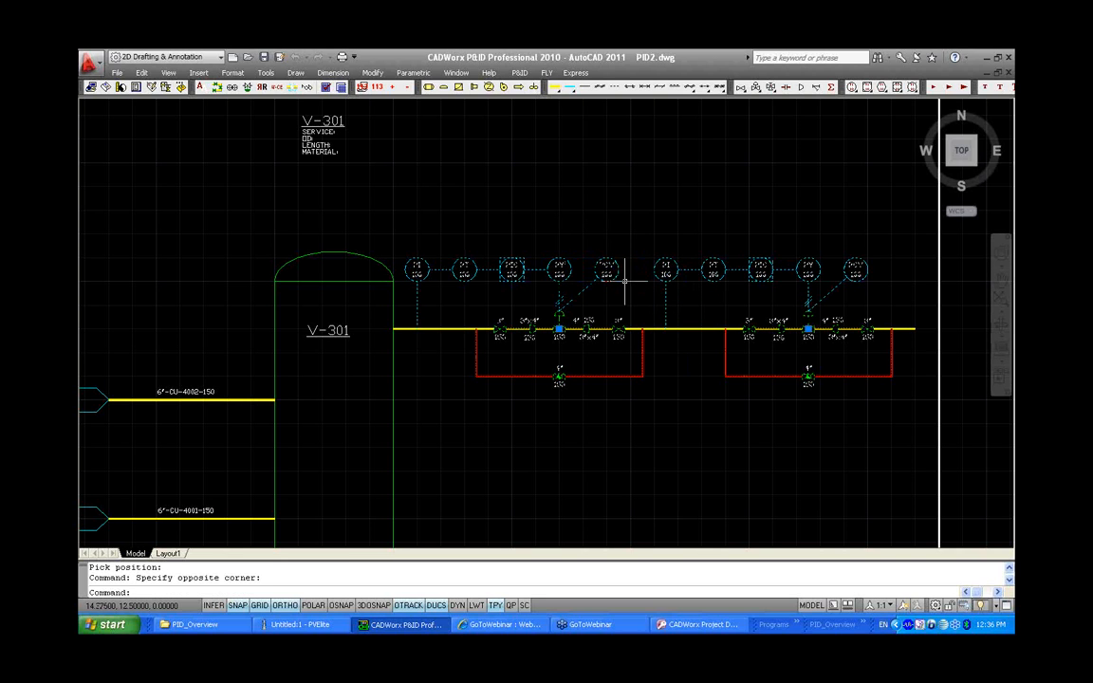
key(Return)
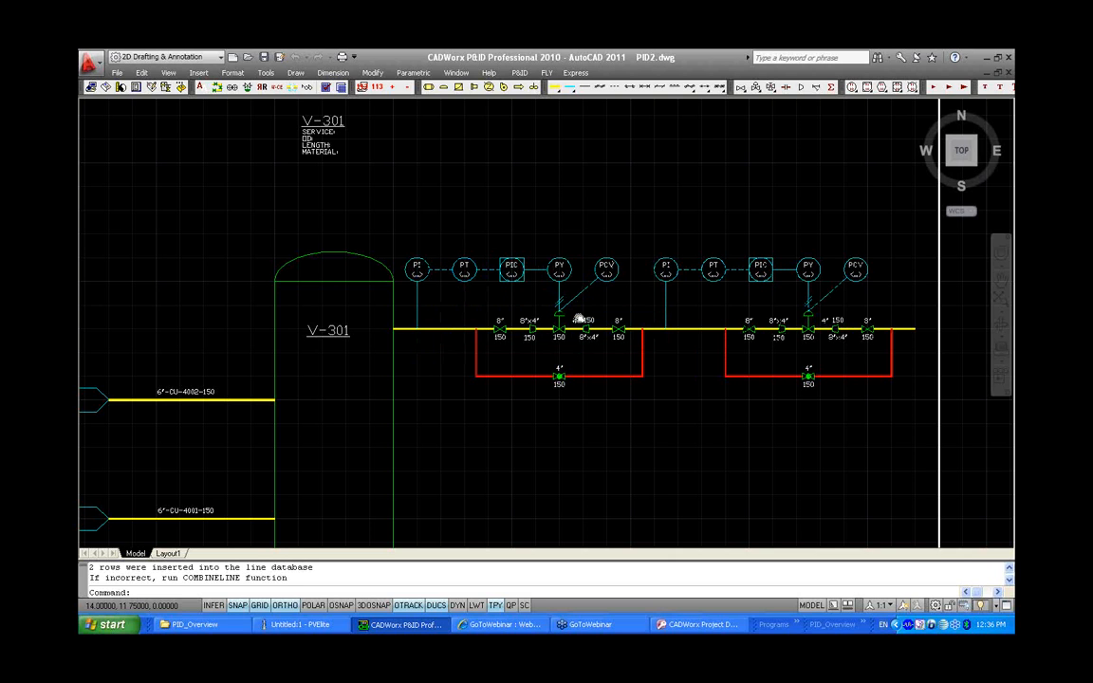
Combine the instruments of the first inserted loop by window-selecting its five instrument bubbles
middle_drag(579, 320, 494, 319)
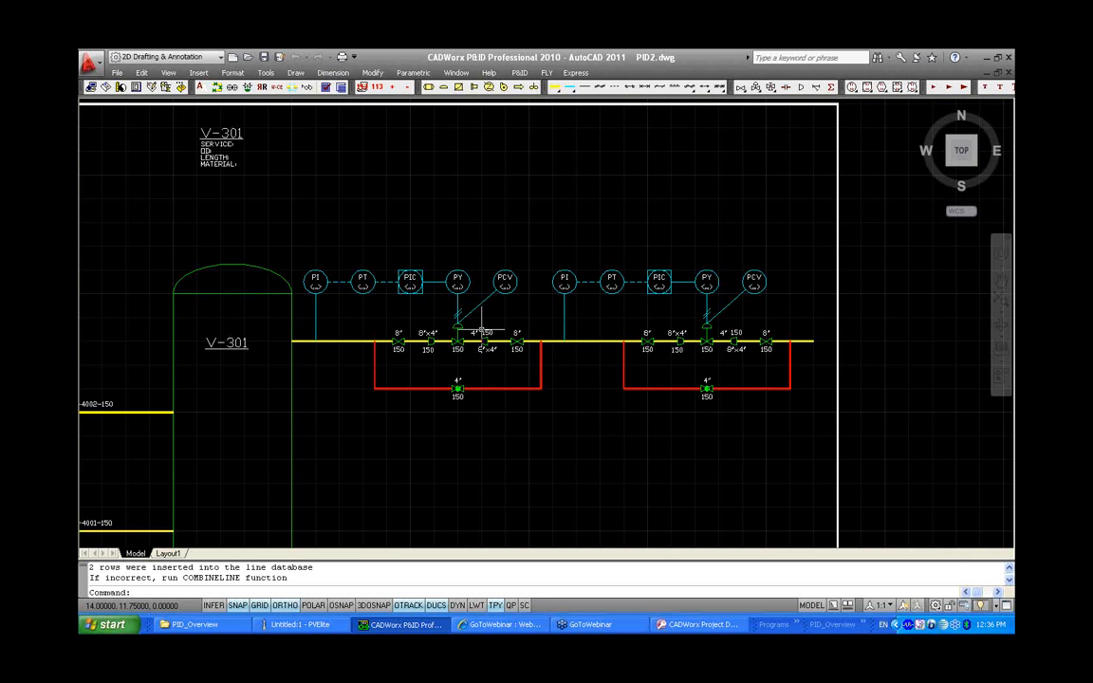
scroll(516, 308, up, 2)
click(210, 87)
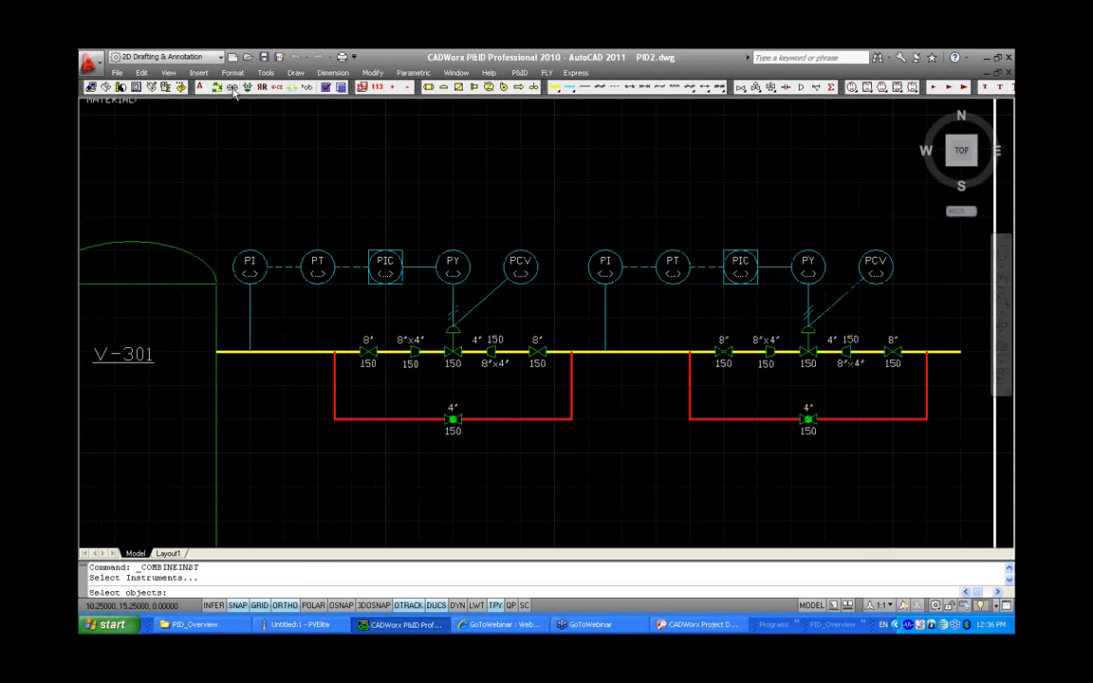
click(509, 257)
click(231, 186)
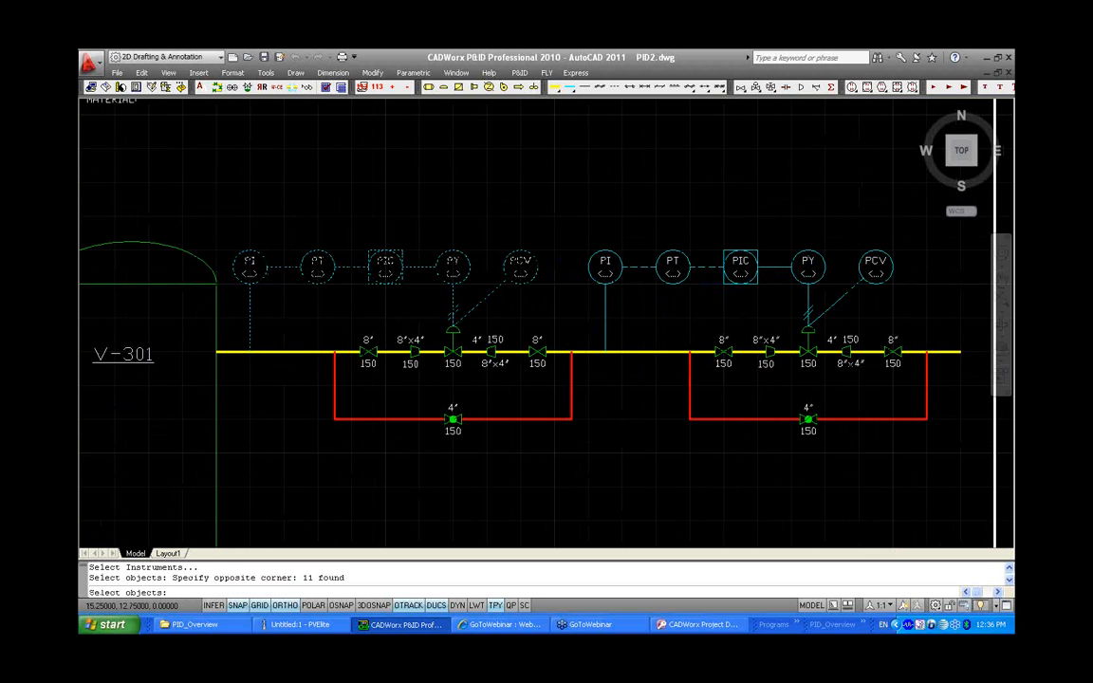
key(Return)
Combine the instruments of the second inserted loop by window-selecting its five instrument bubbles
click(233, 87)
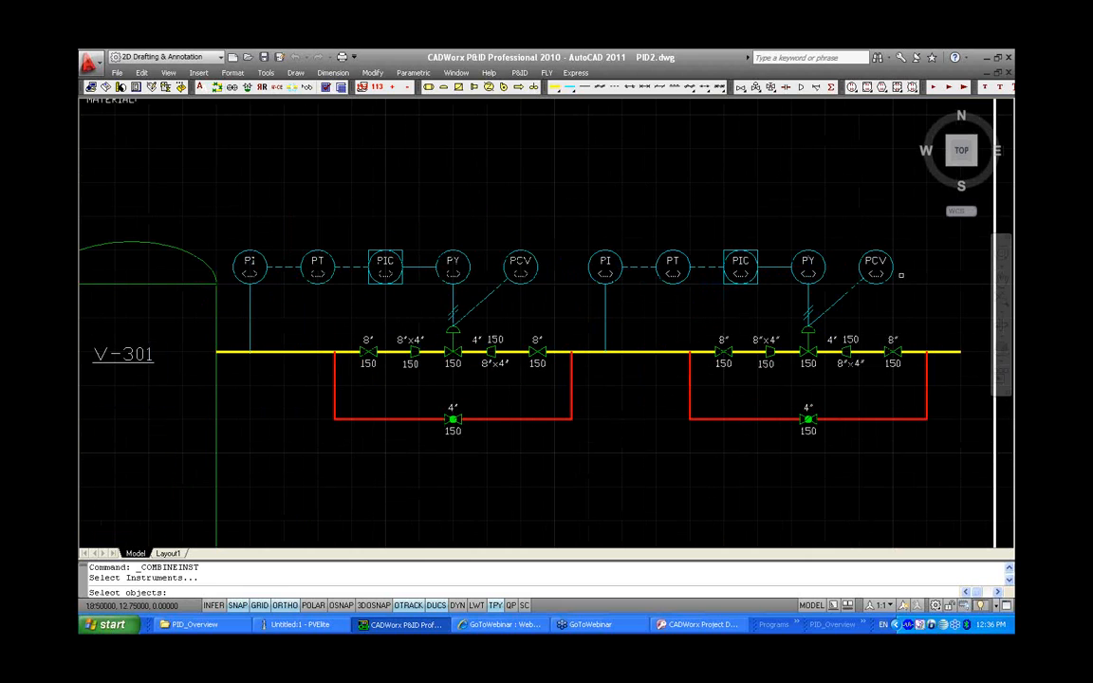
click(947, 287)
click(596, 199)
key(Return)
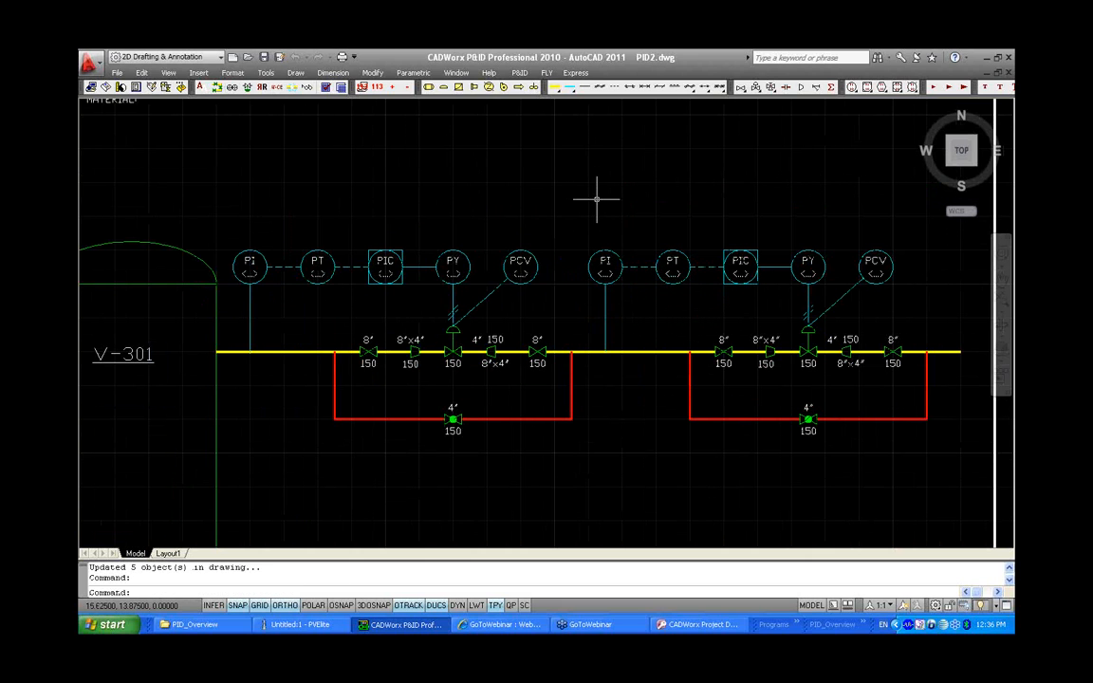
Tag the first control loop as 200 by editing its PCV instrument
double_click(519, 264)
key(Tab)
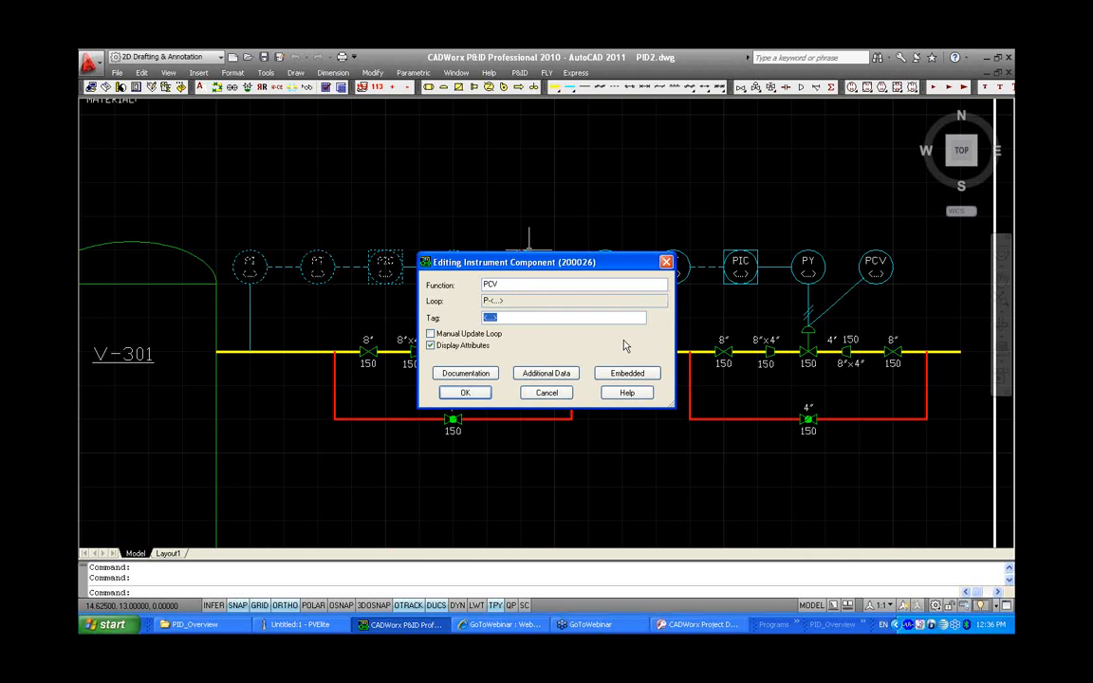
text(200)
click(465, 392)
Set the tag of the second loop's PIC instrument to 200
double_click(740, 266)
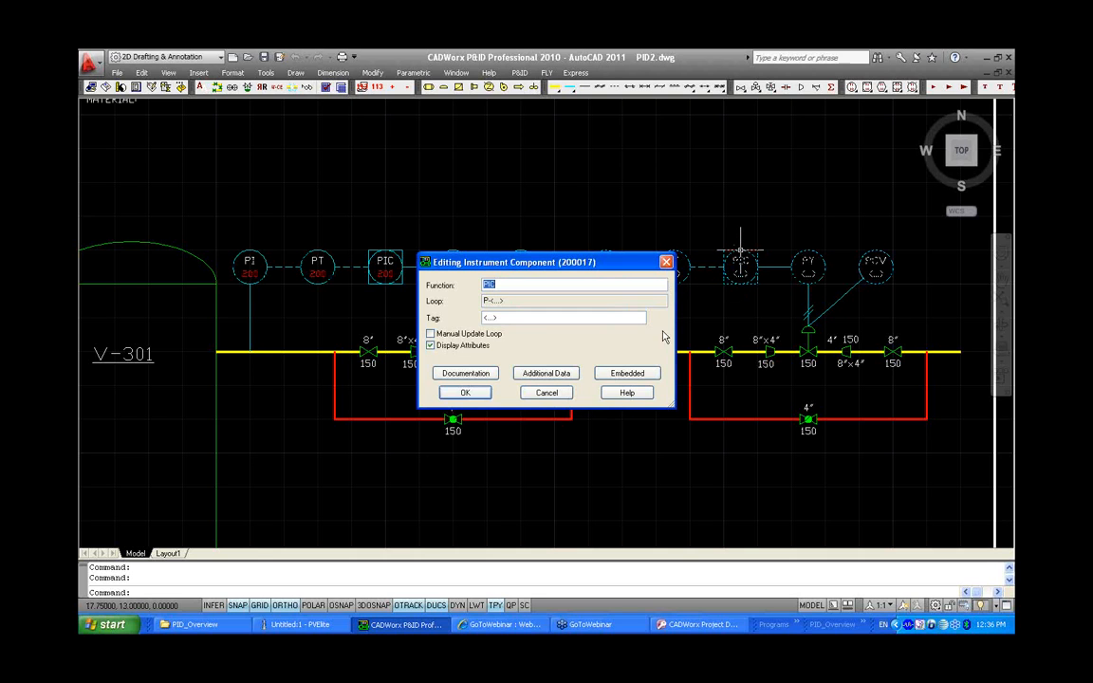
key(Tab)
text(200)
click(463, 391)
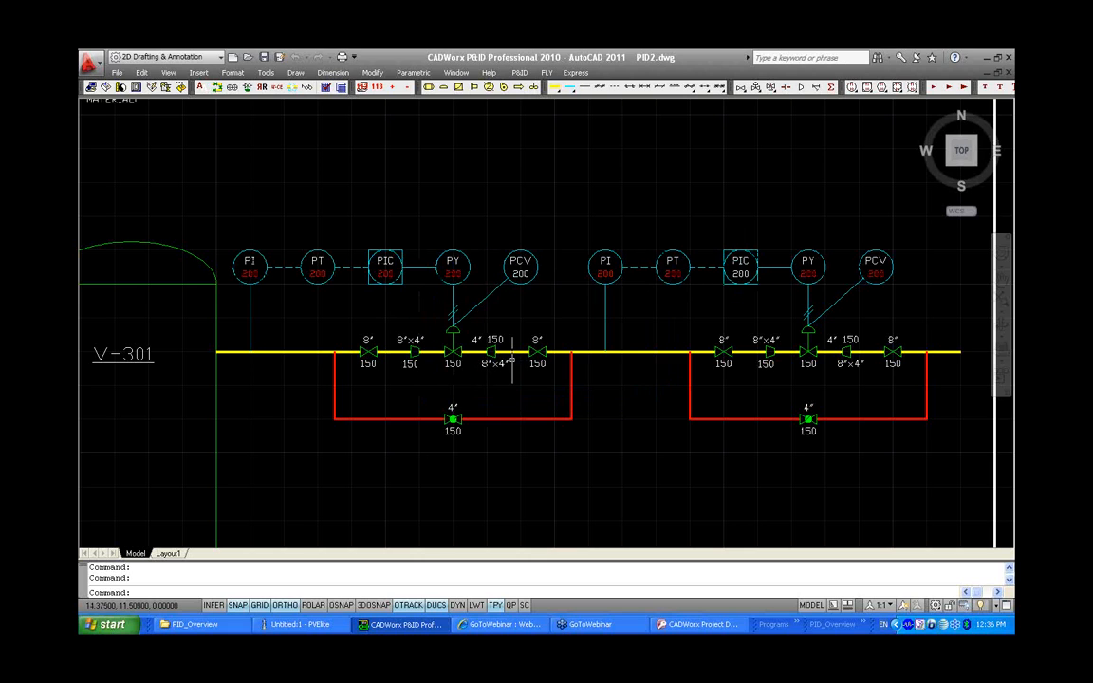
Retag the second control loop as 300 through its PI instrument and update the tag attributes' layer
double_click(605, 265)
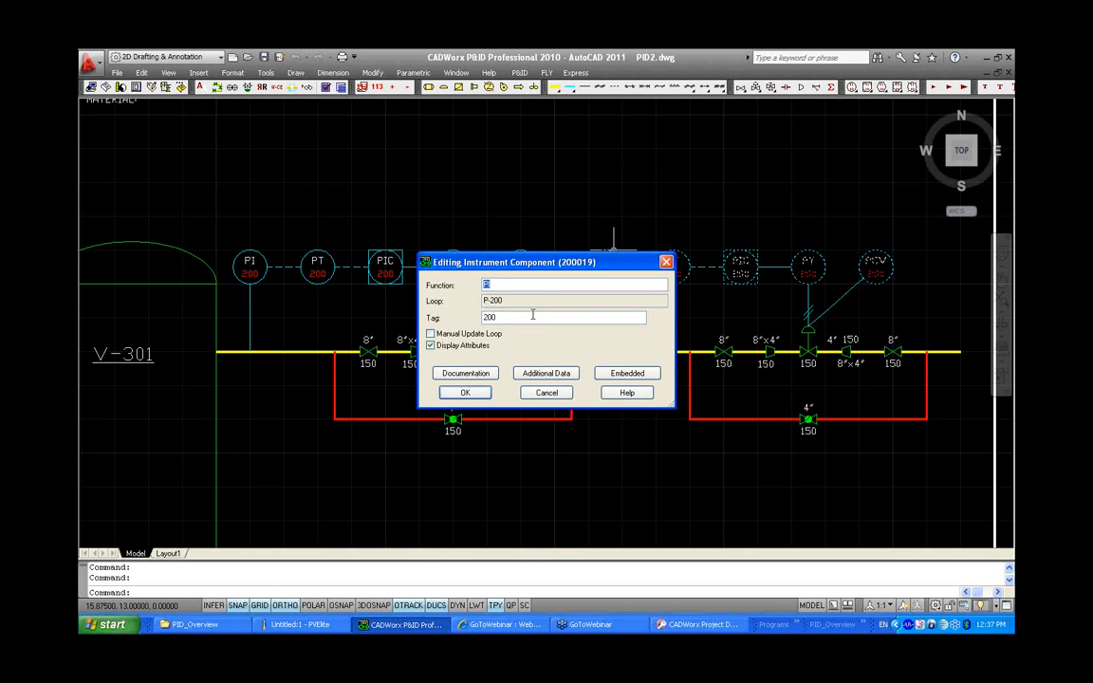
key(Tab)
text(300)
click(475, 391)
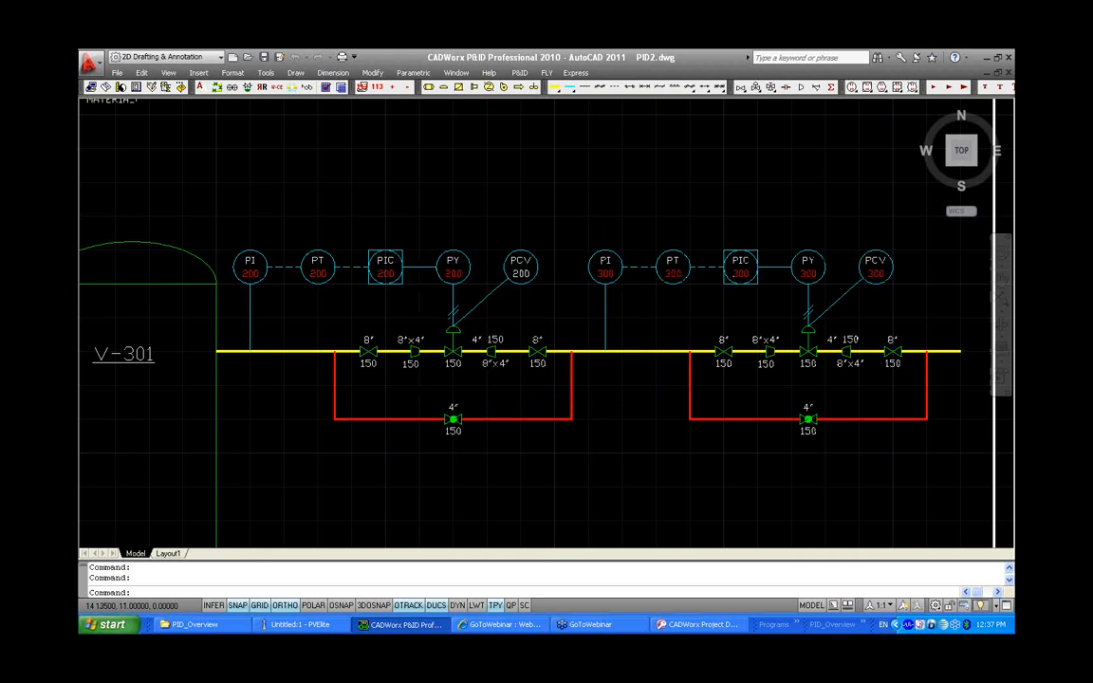
middle_click(495, 385)
middle_click(495, 385)
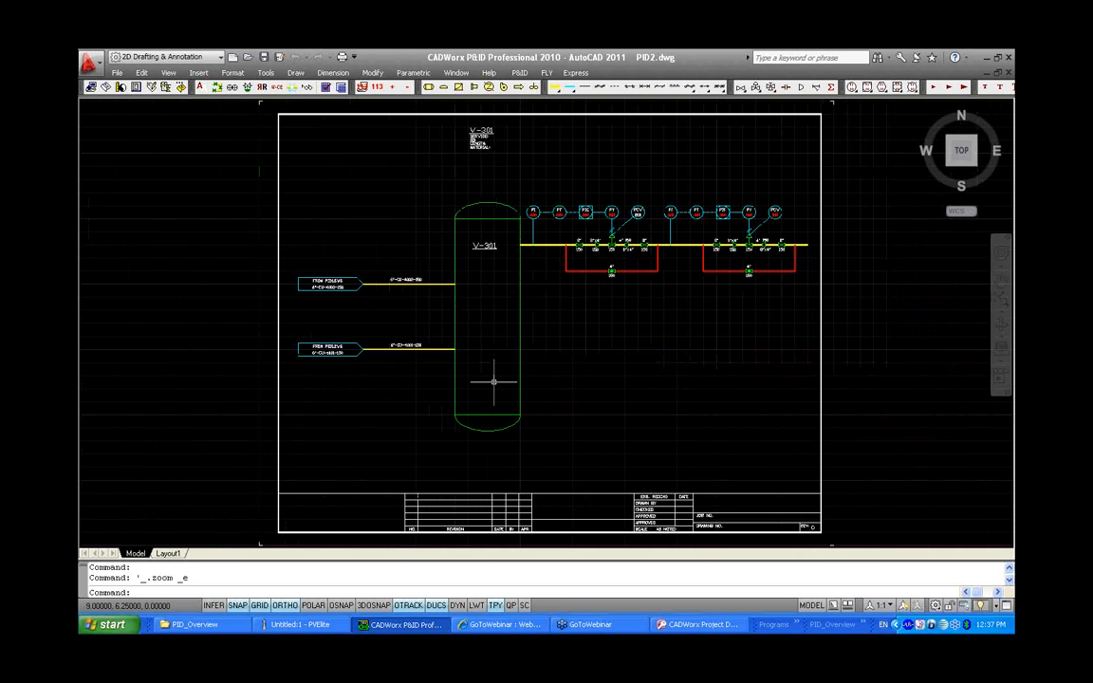
click(199, 87)
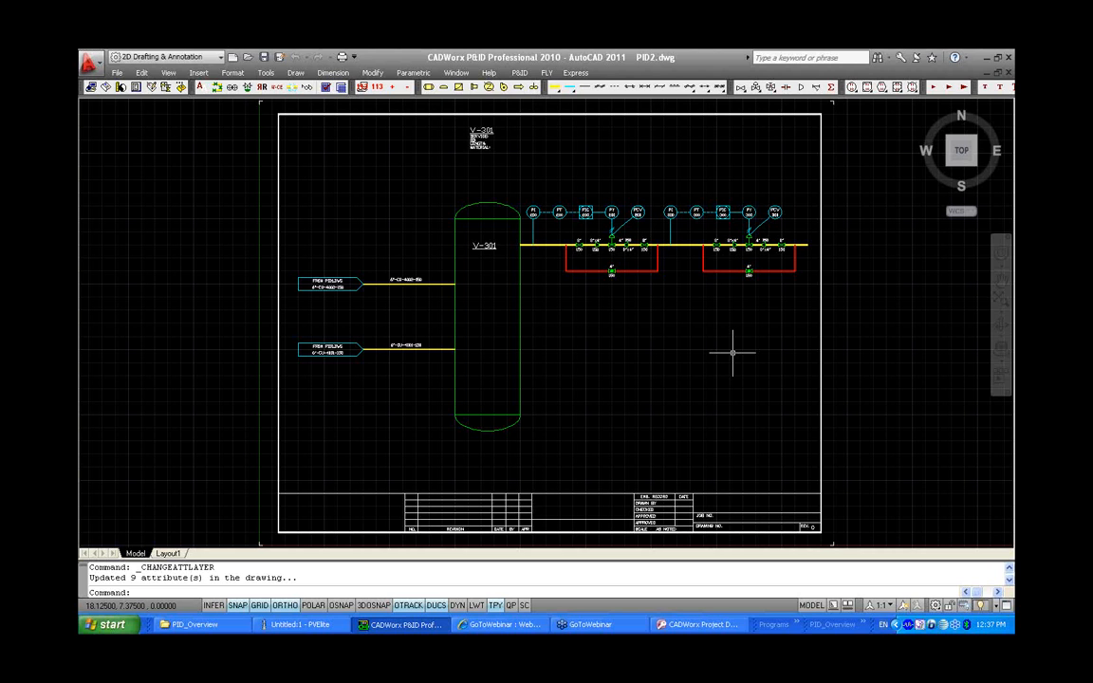
Open the legacy drawing CADPIPE.DWG from the Legacy folder
click(118, 74)
click(137, 109)
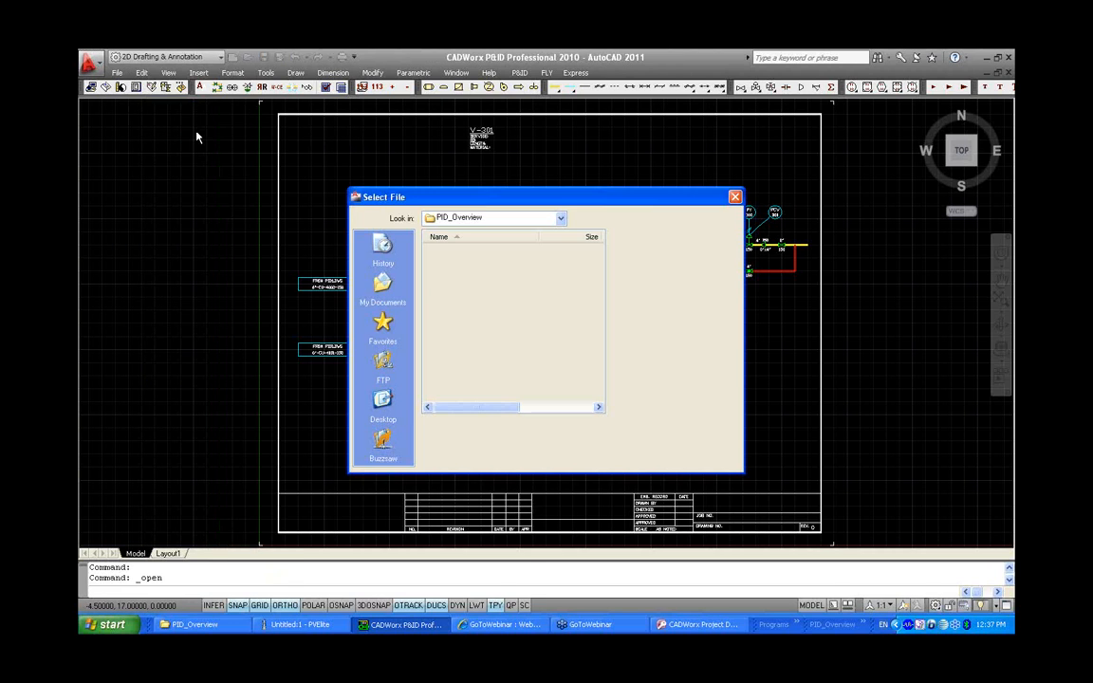
click(702, 440)
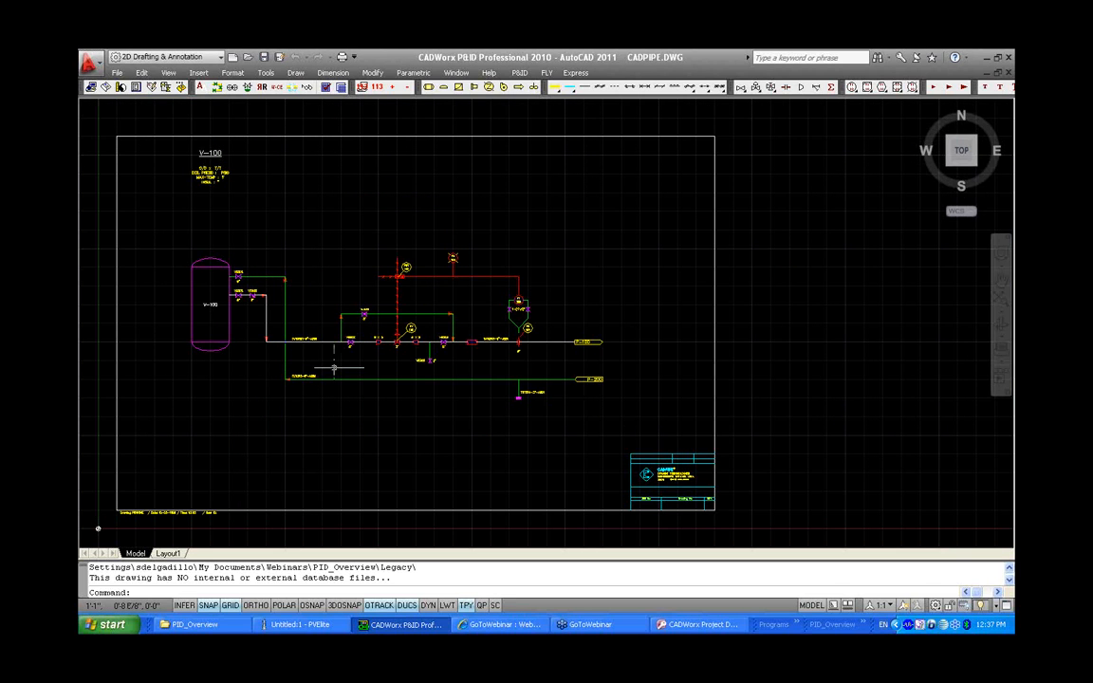
Inspect the attribute values of a gate valve block in the legacy drawing without changing them
middle_drag(336, 368, 507, 382)
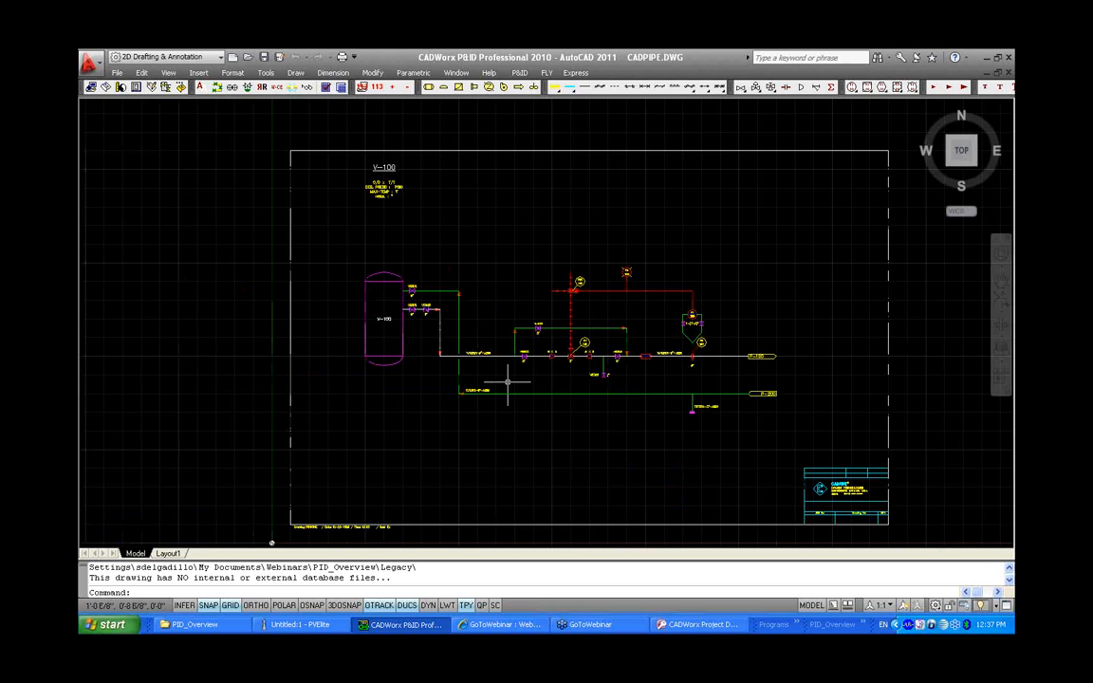
scroll(507, 383, up, 2)
double_click(476, 316)
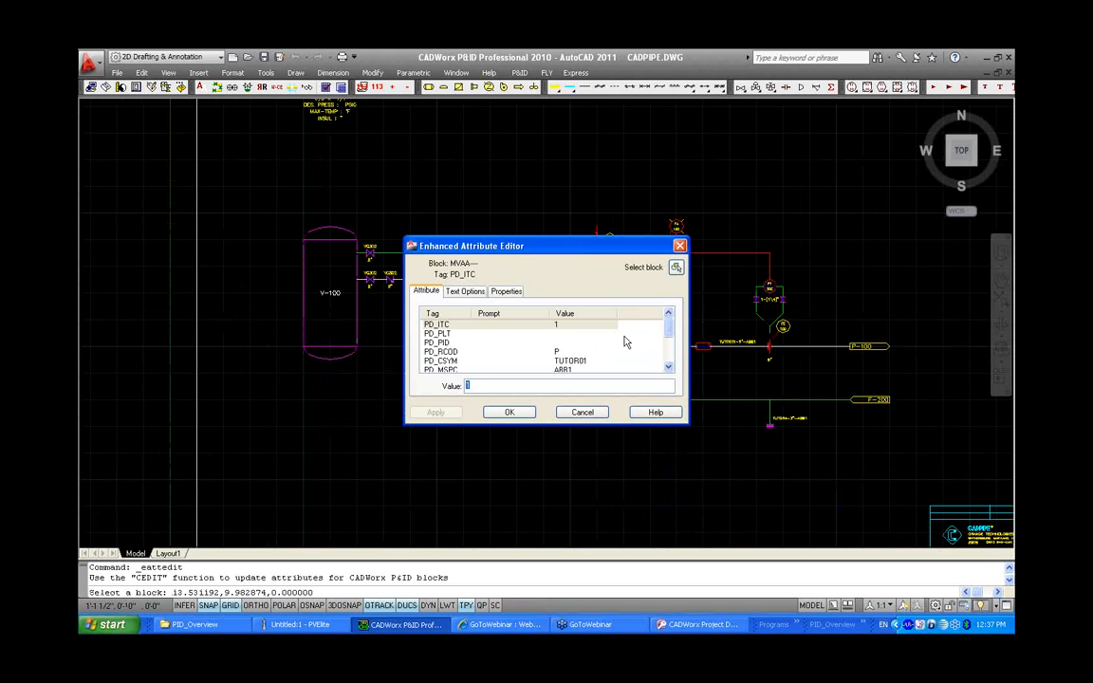
click(668, 366)
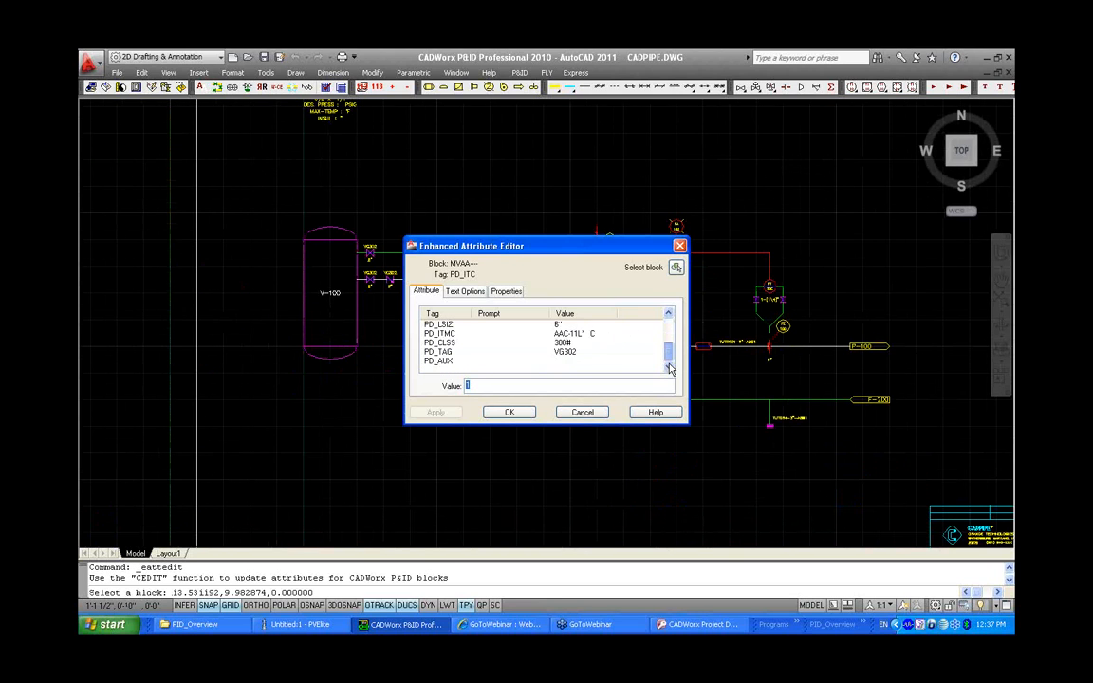
drag(668, 354, 666, 316)
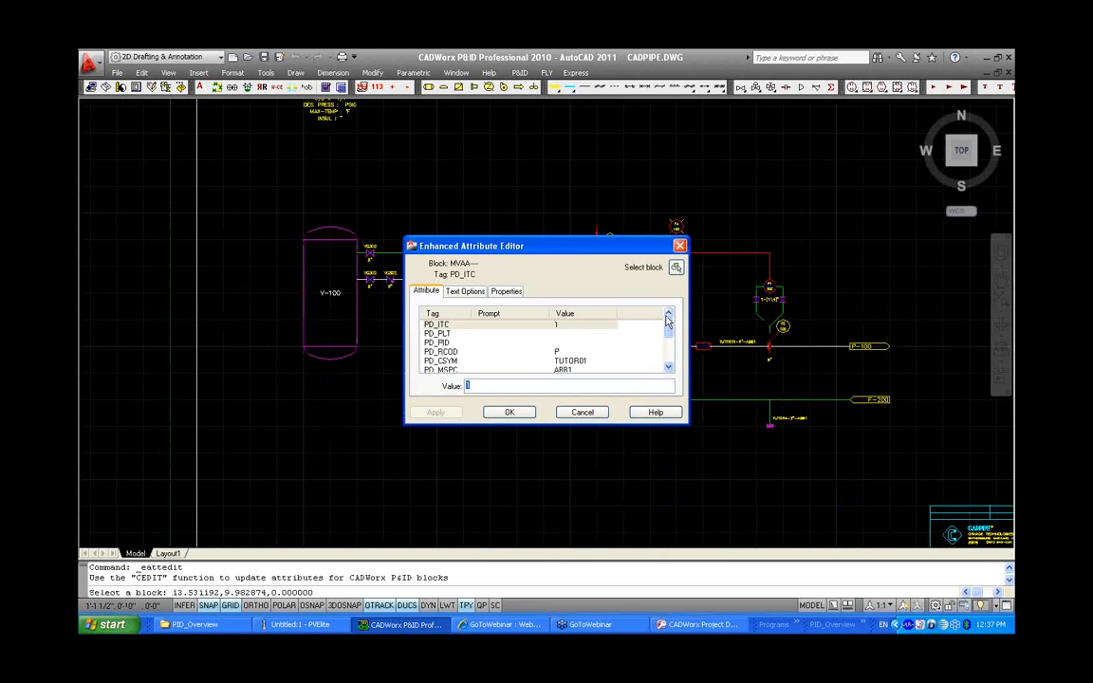
click(582, 412)
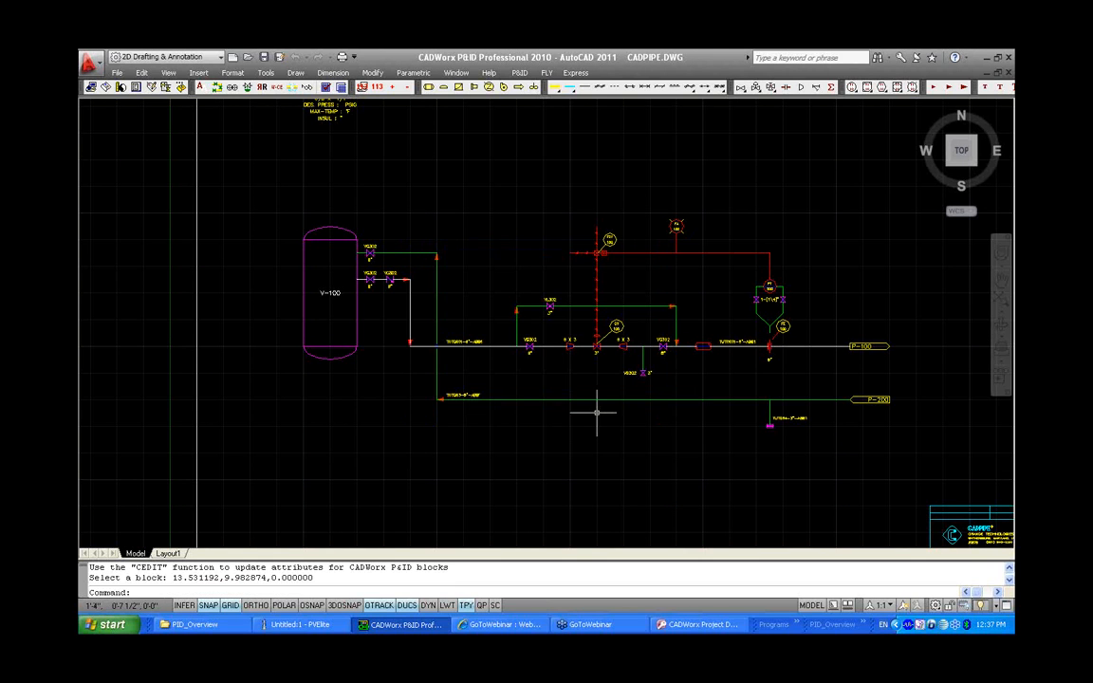
Save the legacy drawing into the project folder as PID3_CONVERT
click(117, 73)
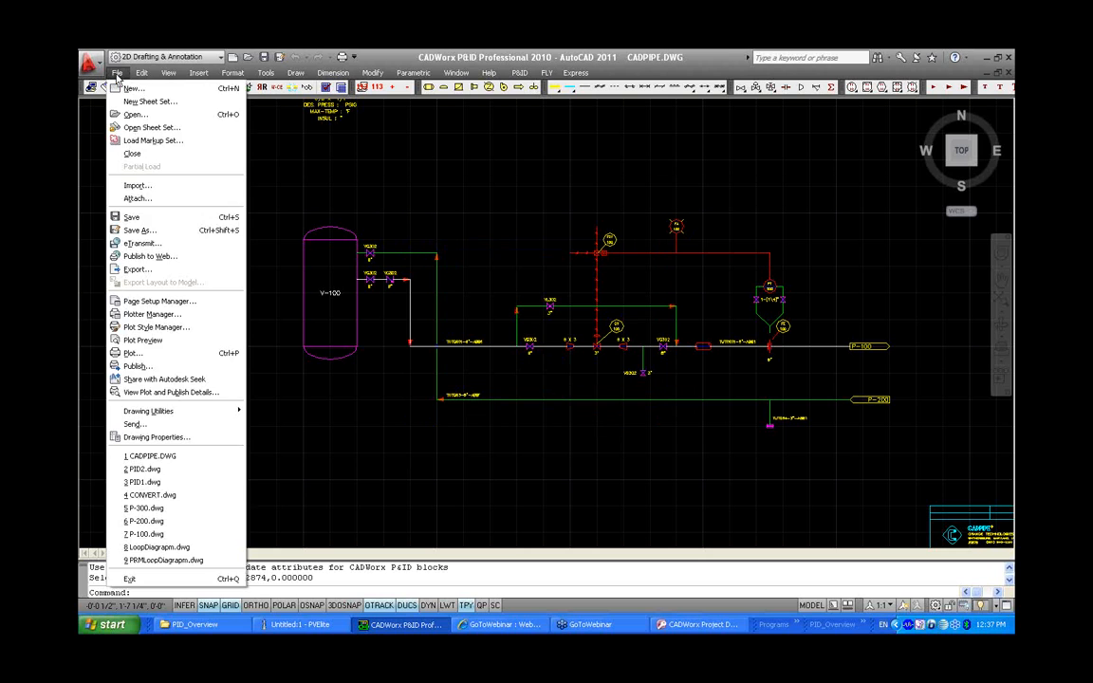
click(136, 230)
click(599, 217)
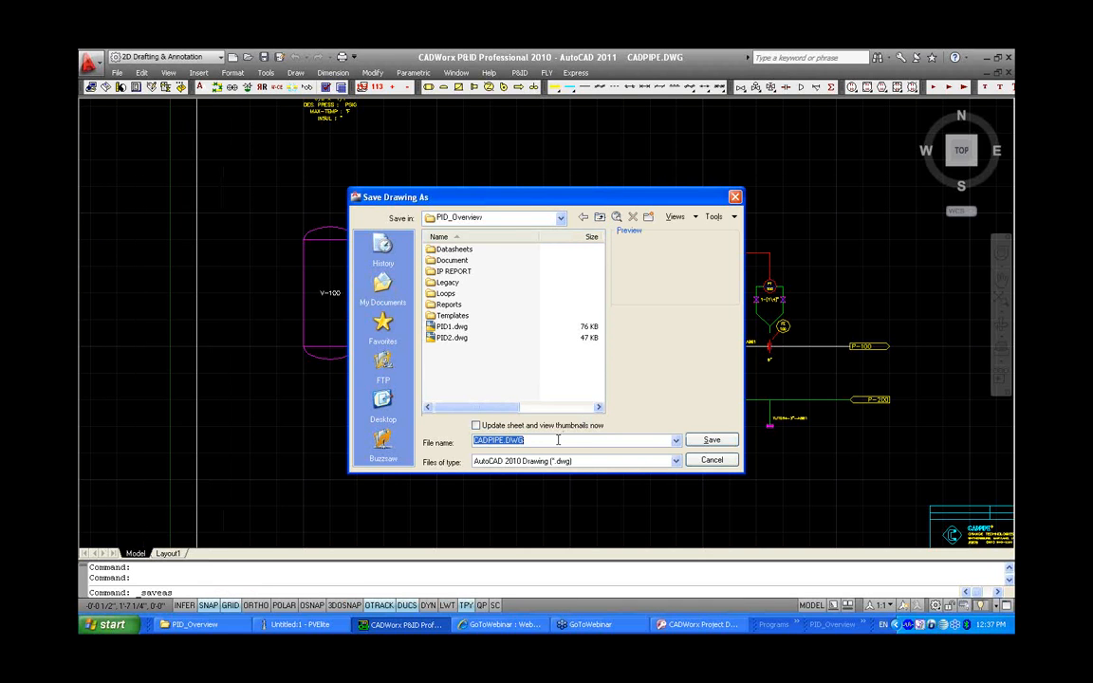
text(PI)
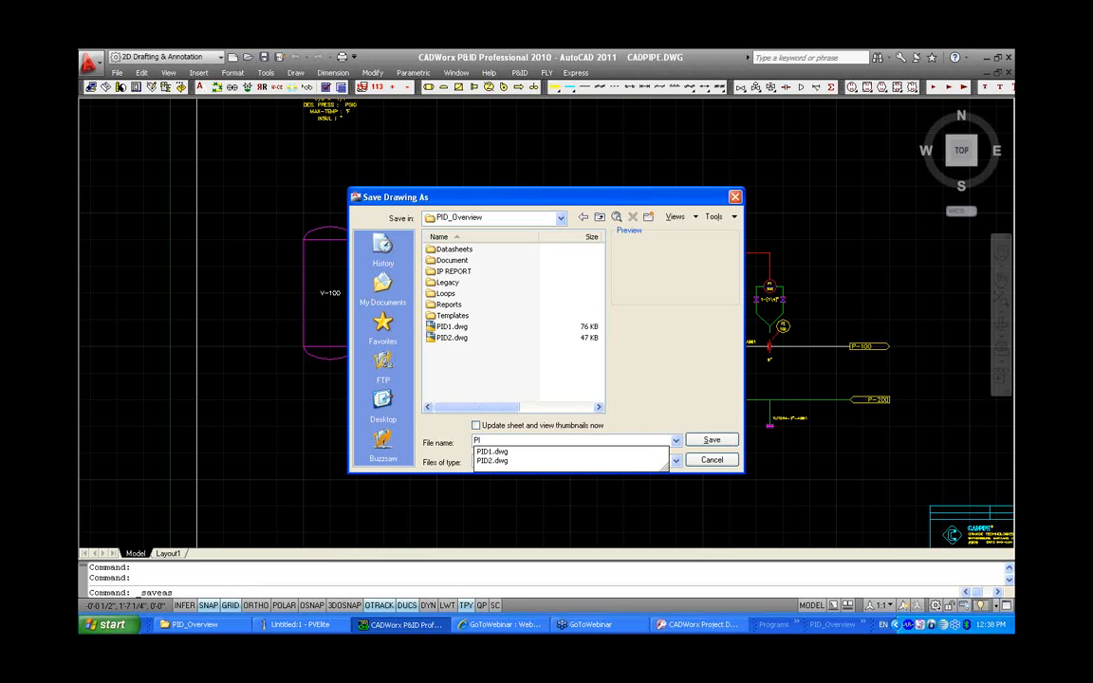
text(D3)
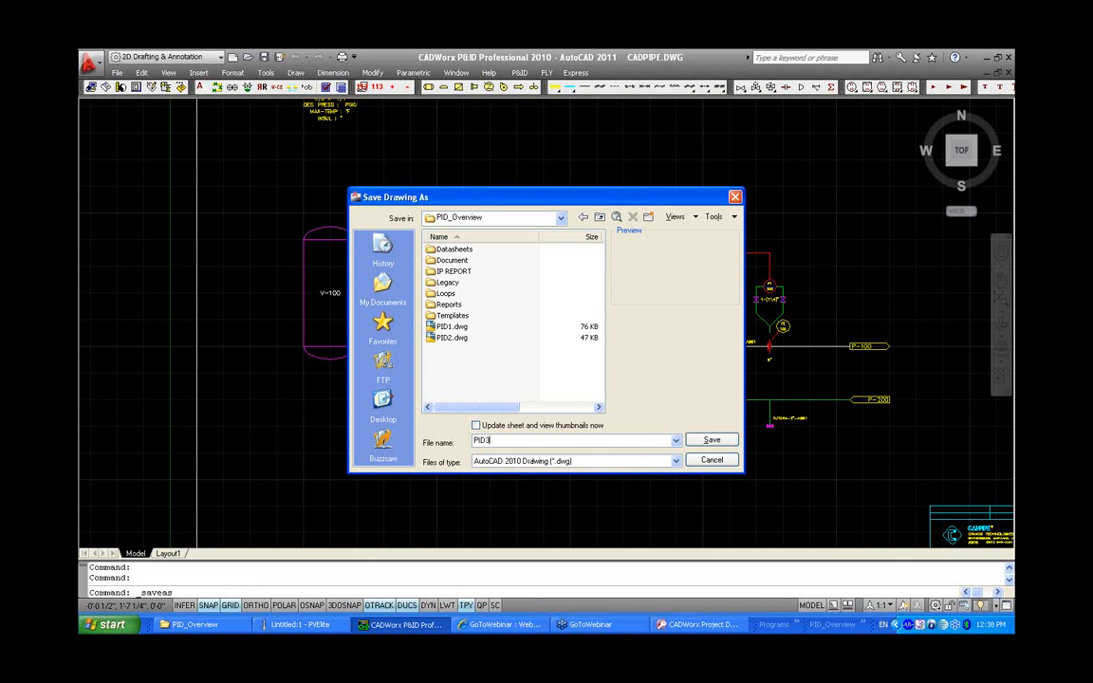
text(_CONVERT)
click(709, 440)
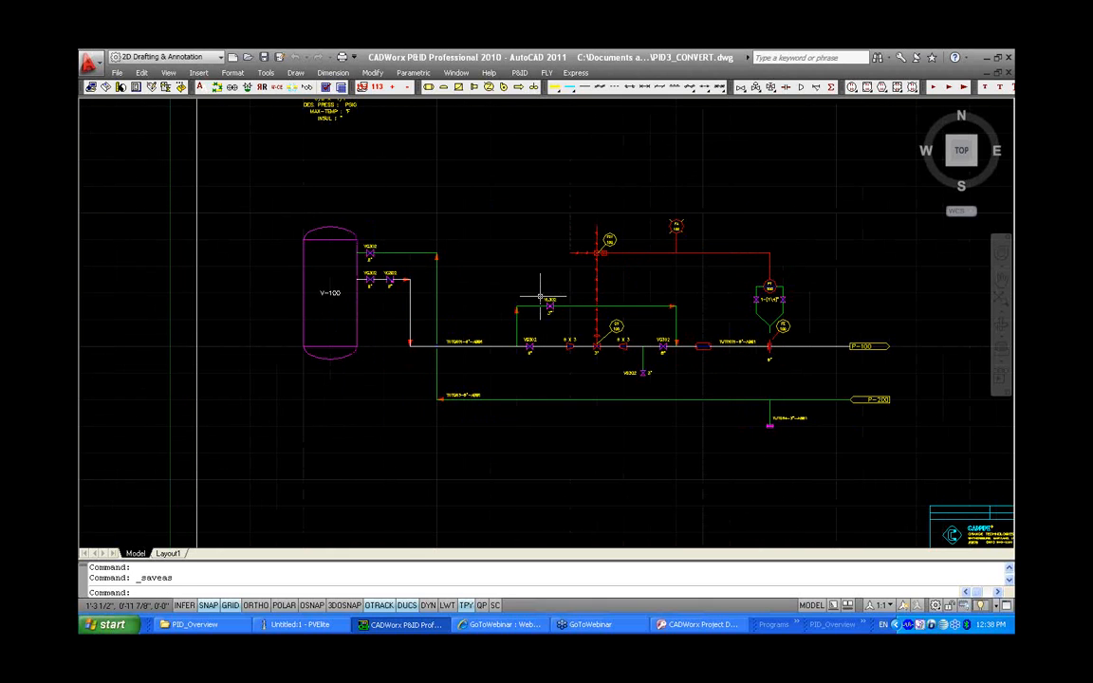
Add Valve Xdata to the two VG302 valves and the VC302 valve next to vessel V-100
scroll(541, 299, up, 2)
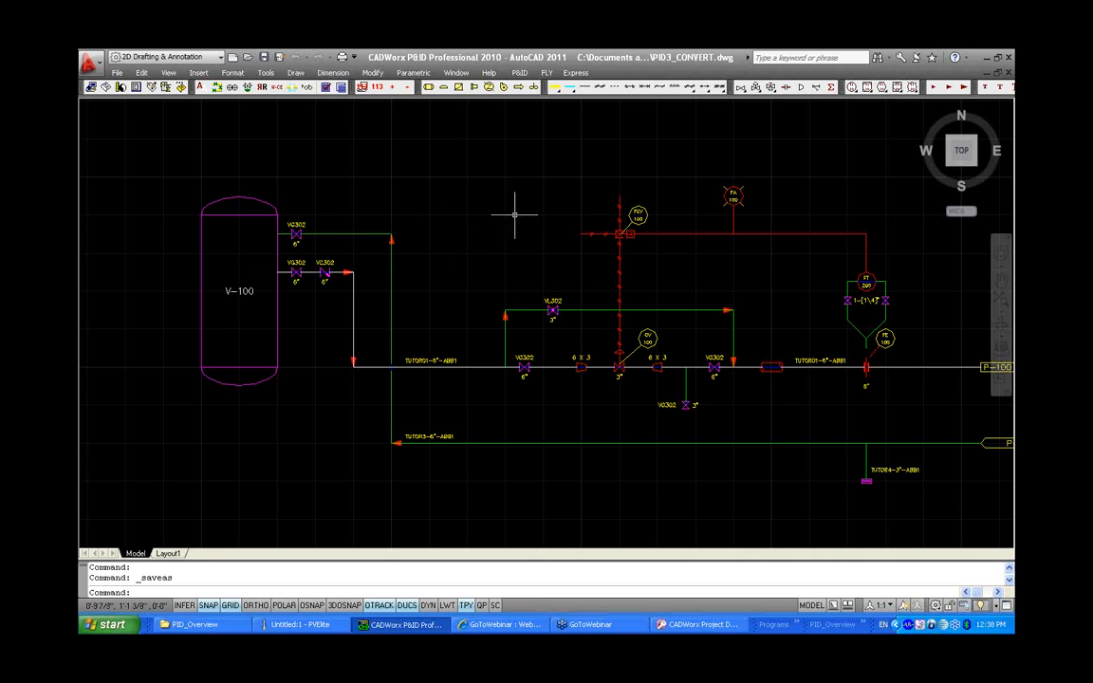
mouse_move(638, 205)
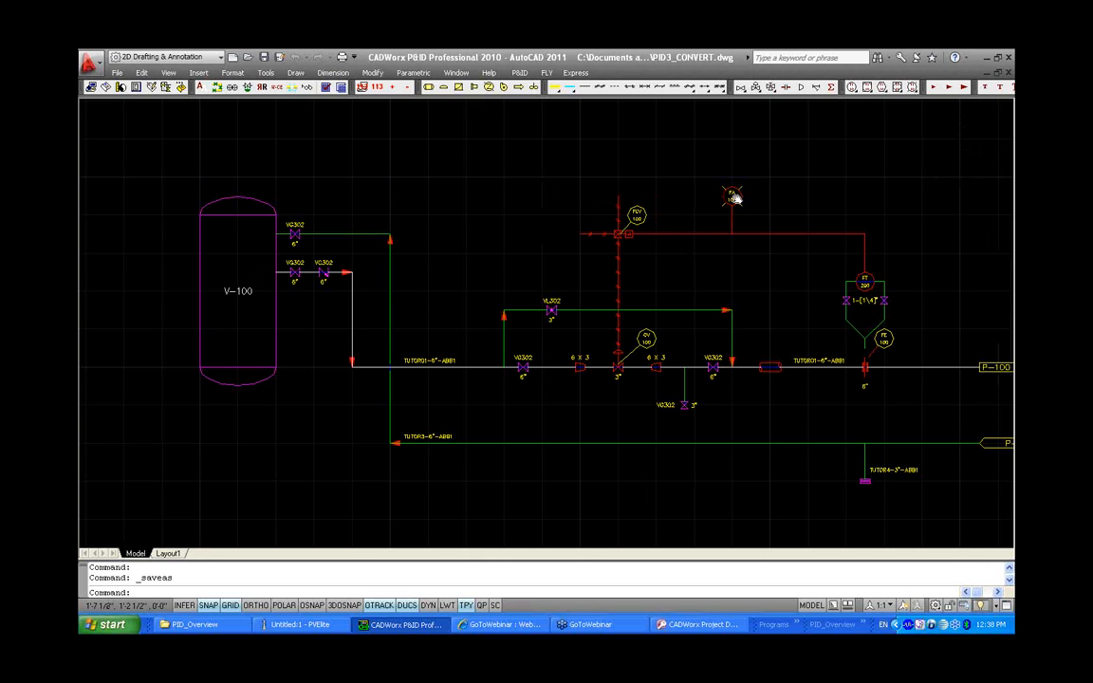
middle_drag(735, 197, 668, 194)
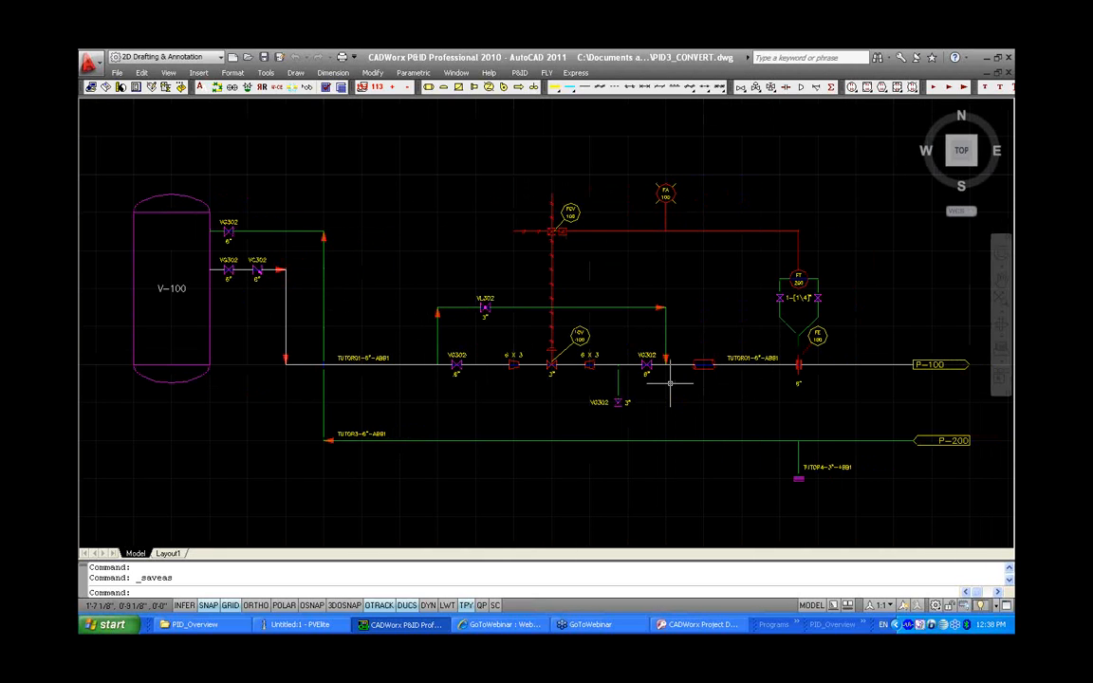
click(519, 73)
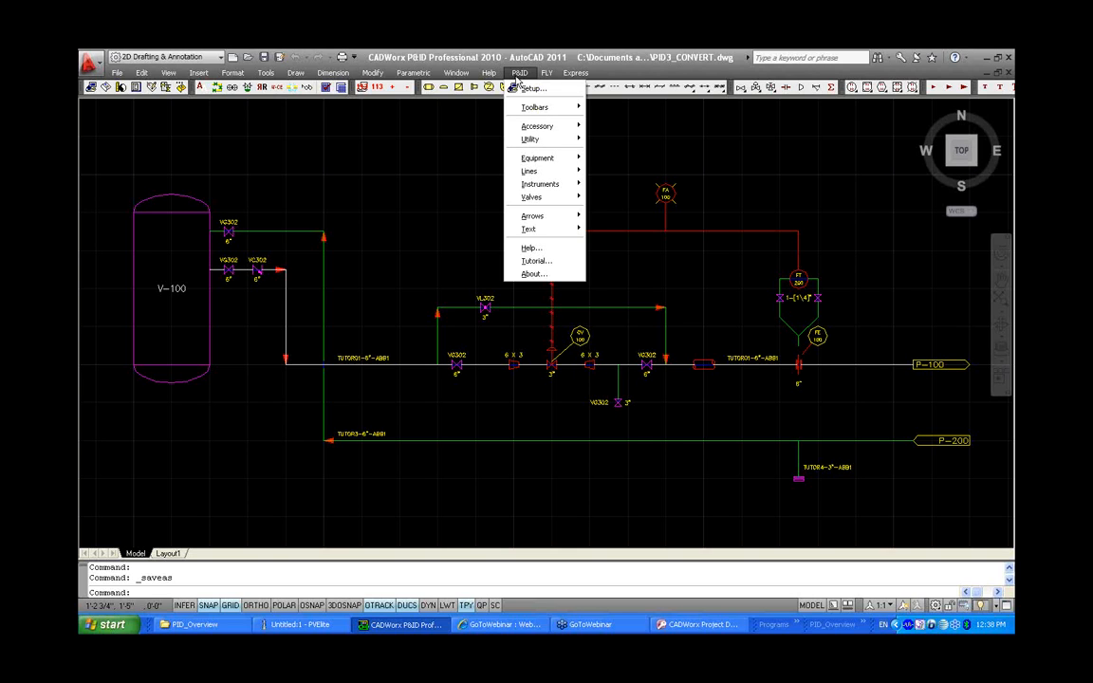
mouse_move(533, 126)
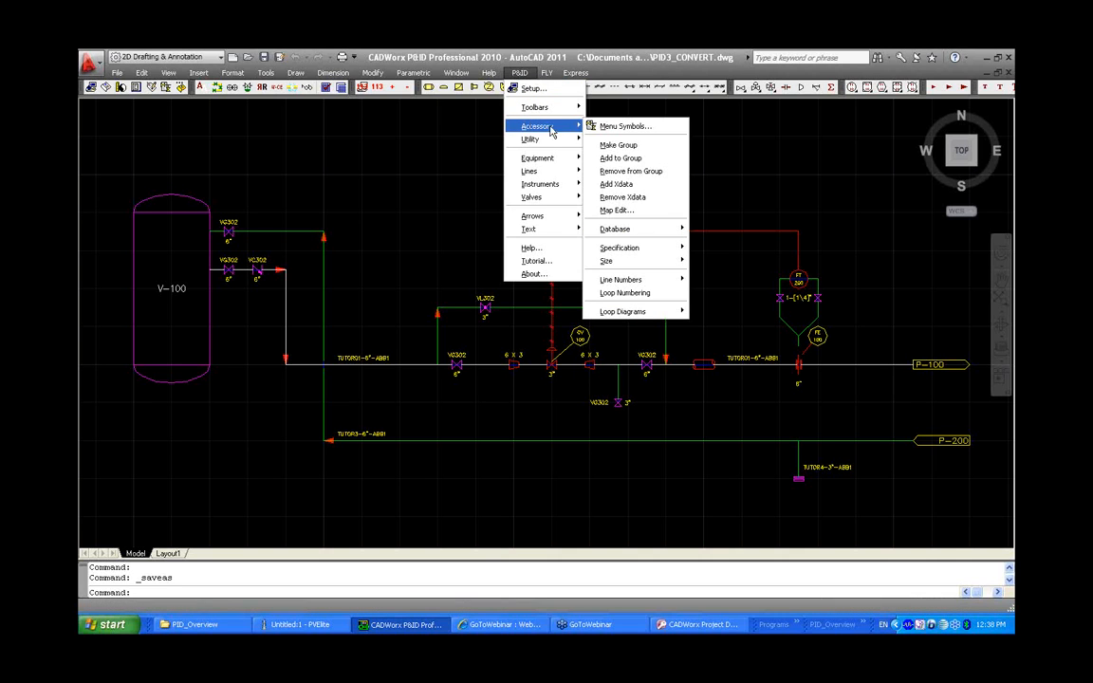
click(616, 184)
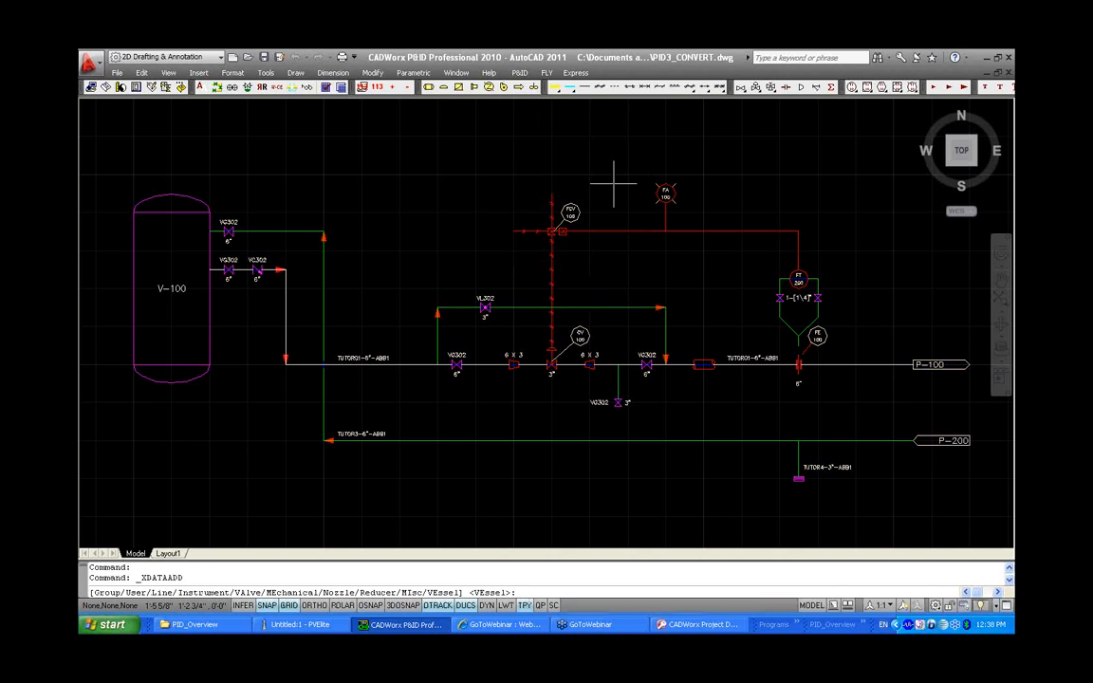
right_click(476, 168)
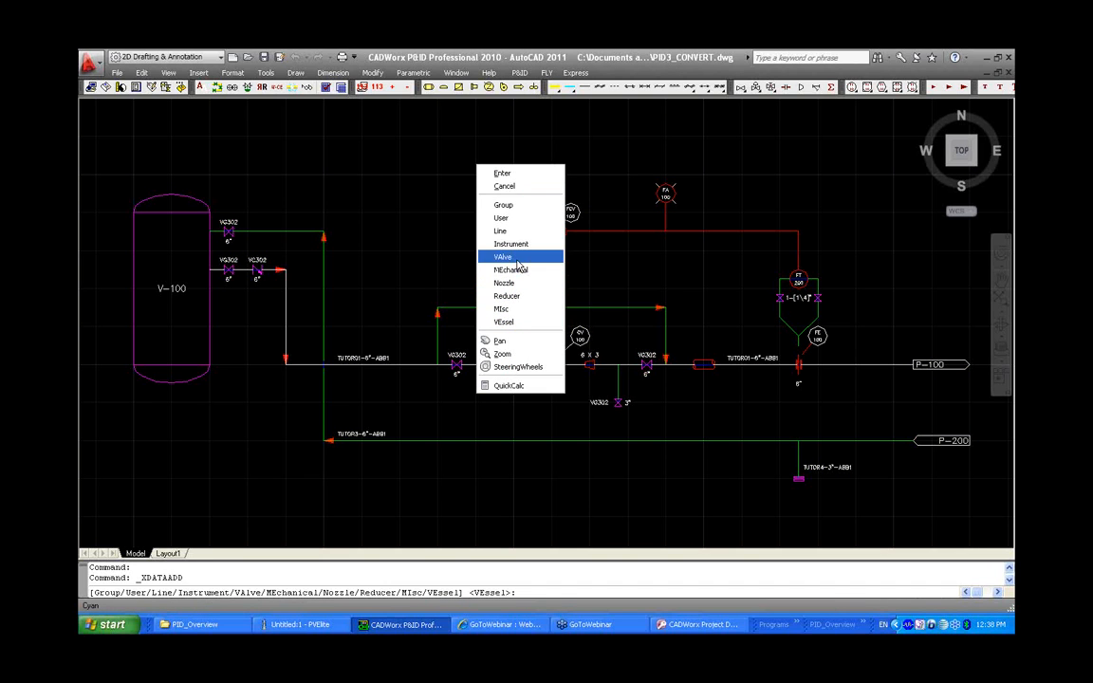
click(517, 256)
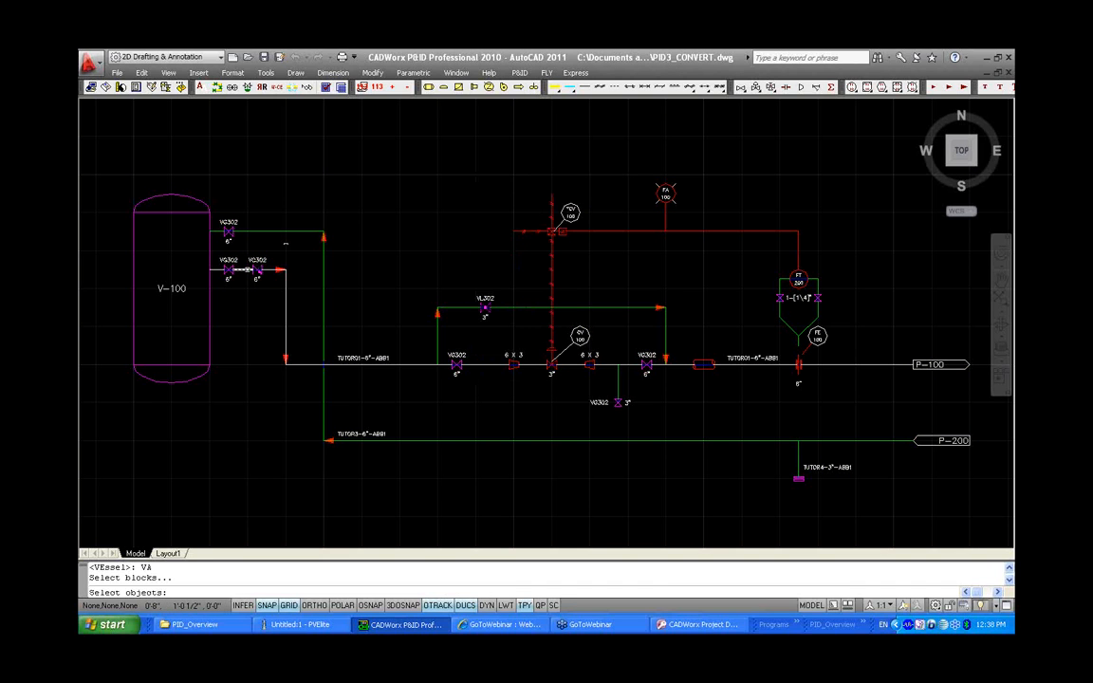
scroll(249, 252, up, 5)
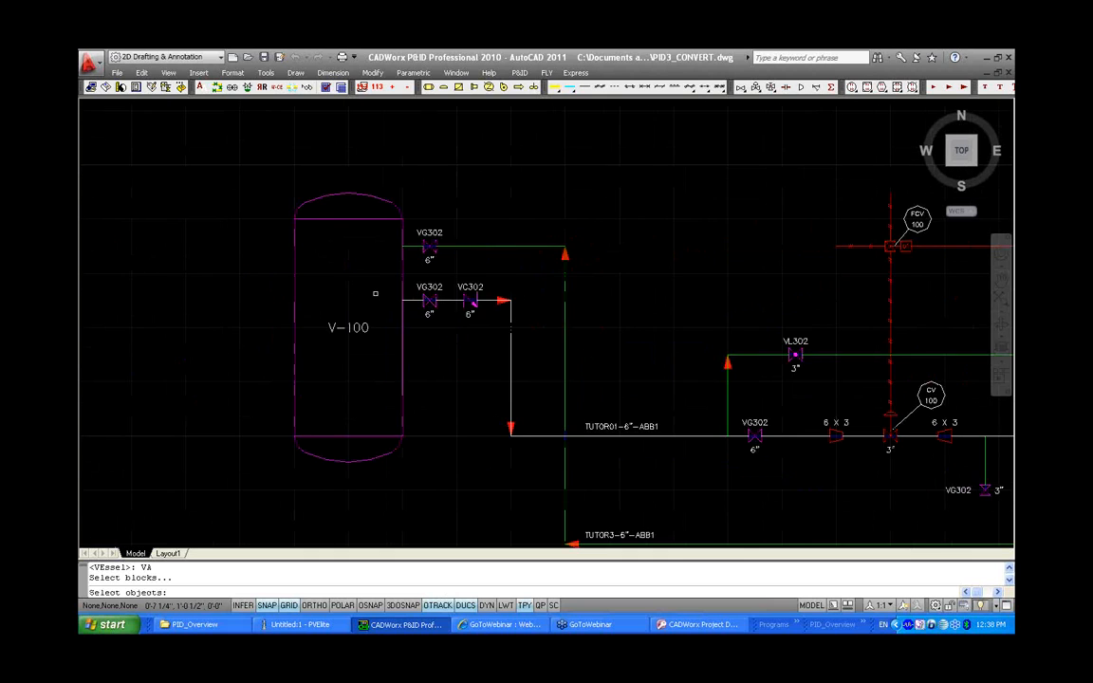
click(451, 237)
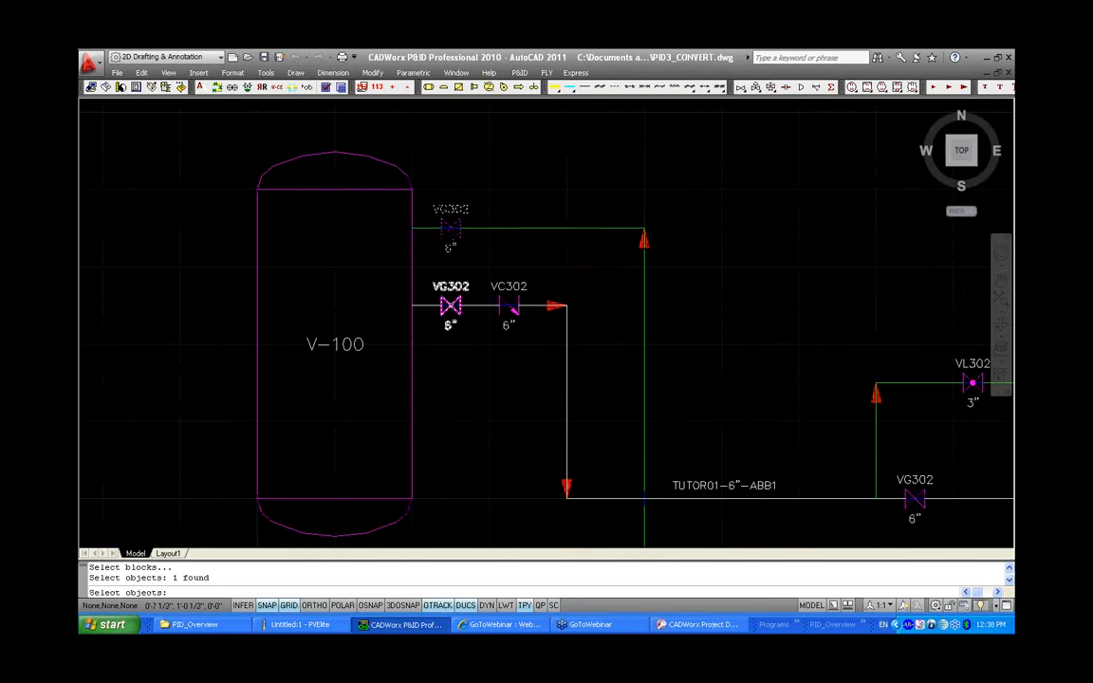
click(449, 304)
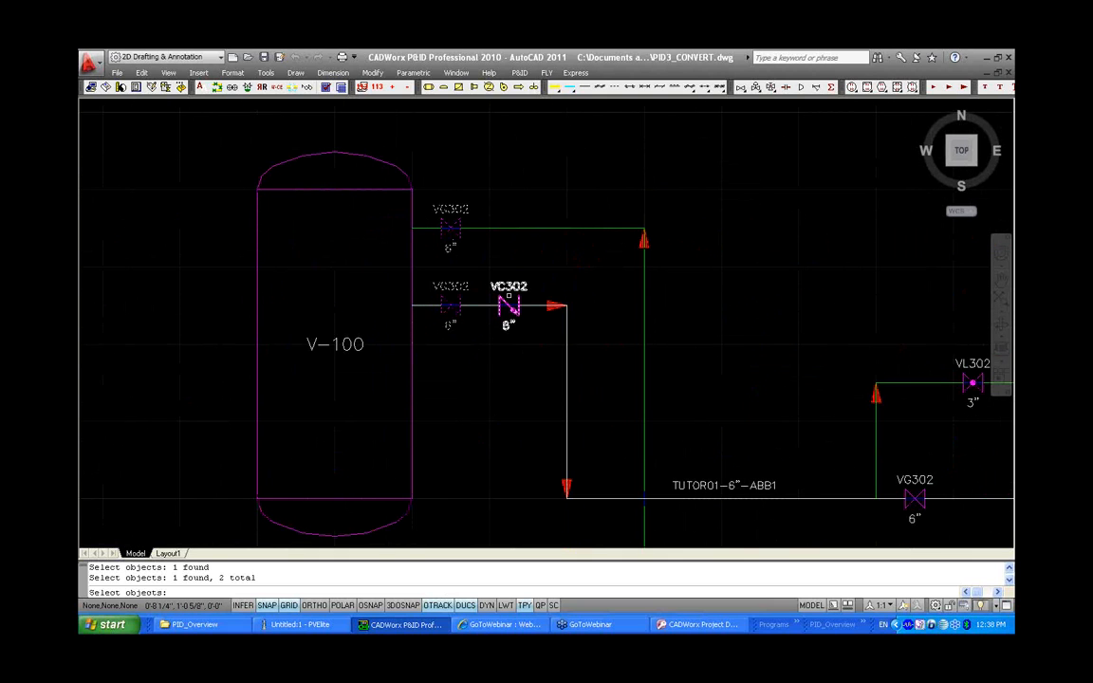
click(509, 303)
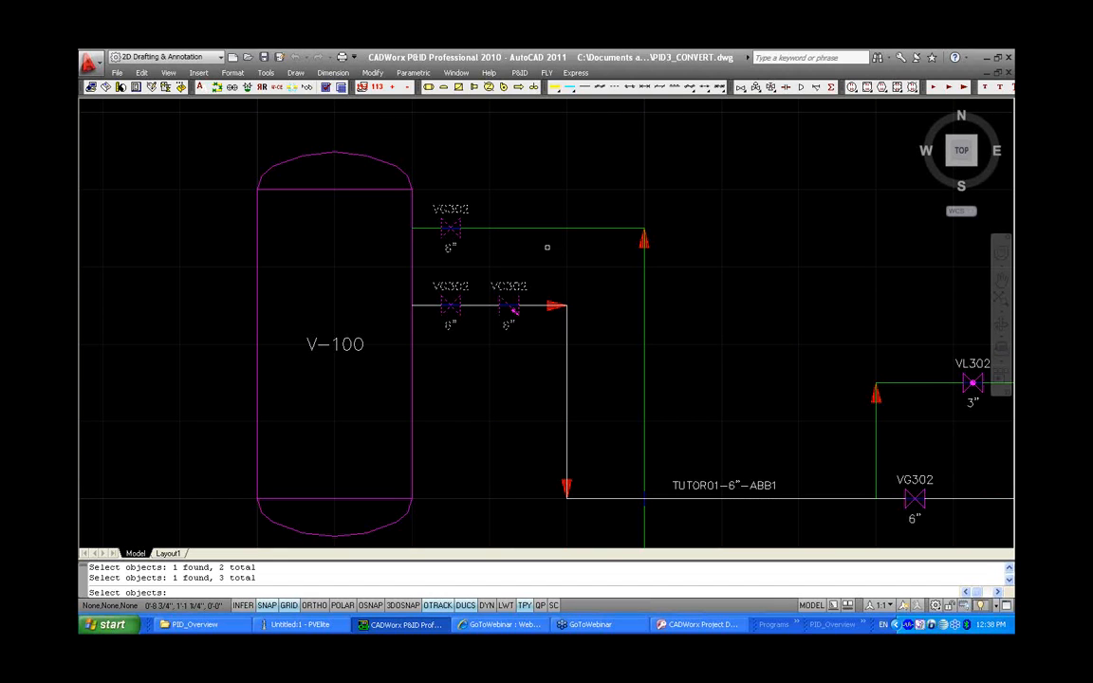
key(Return)
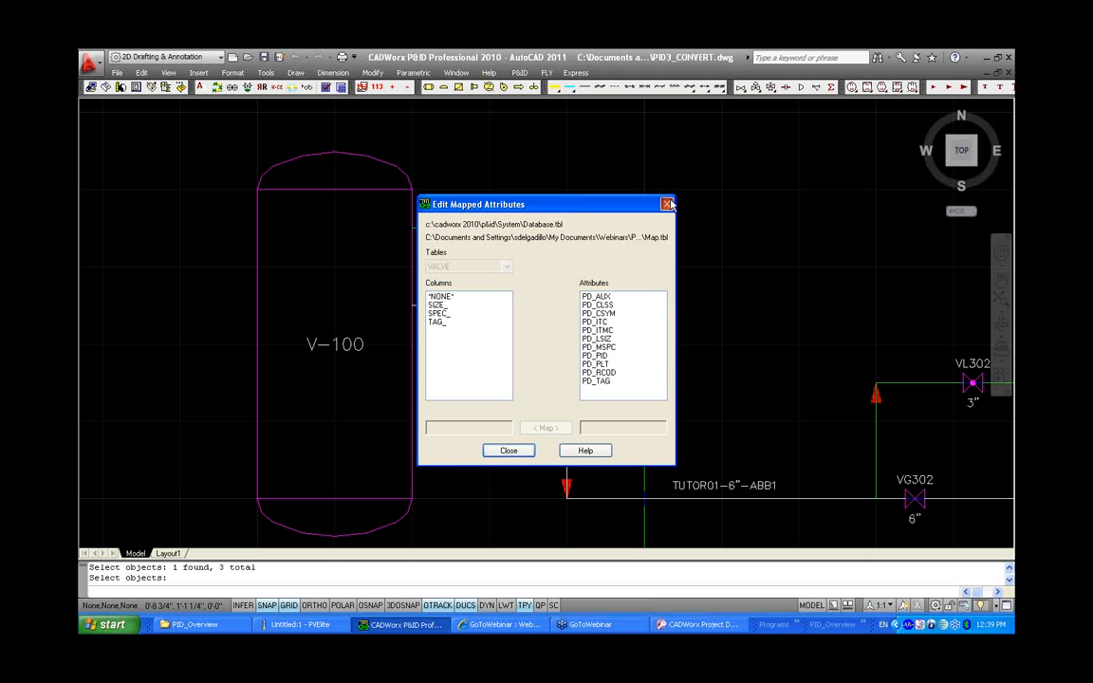
click(511, 451)
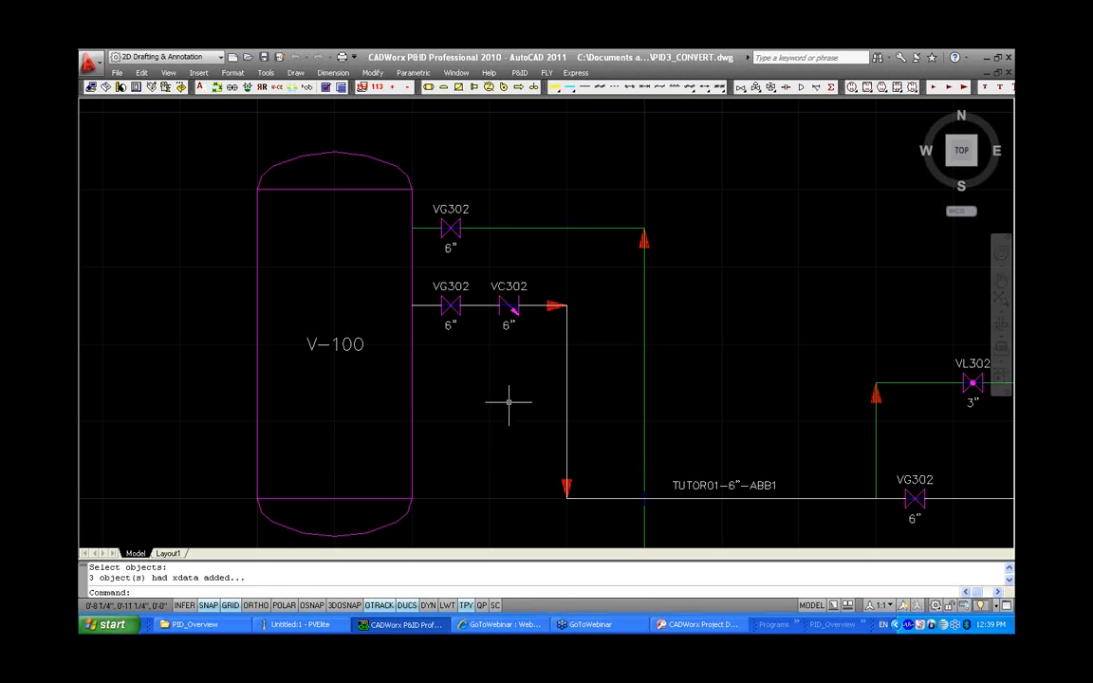
Try to add Valve Xdata again to the two VG302 valves and the VC302 valve beside vessel V-100
click(519, 73)
mouse_move(538, 129)
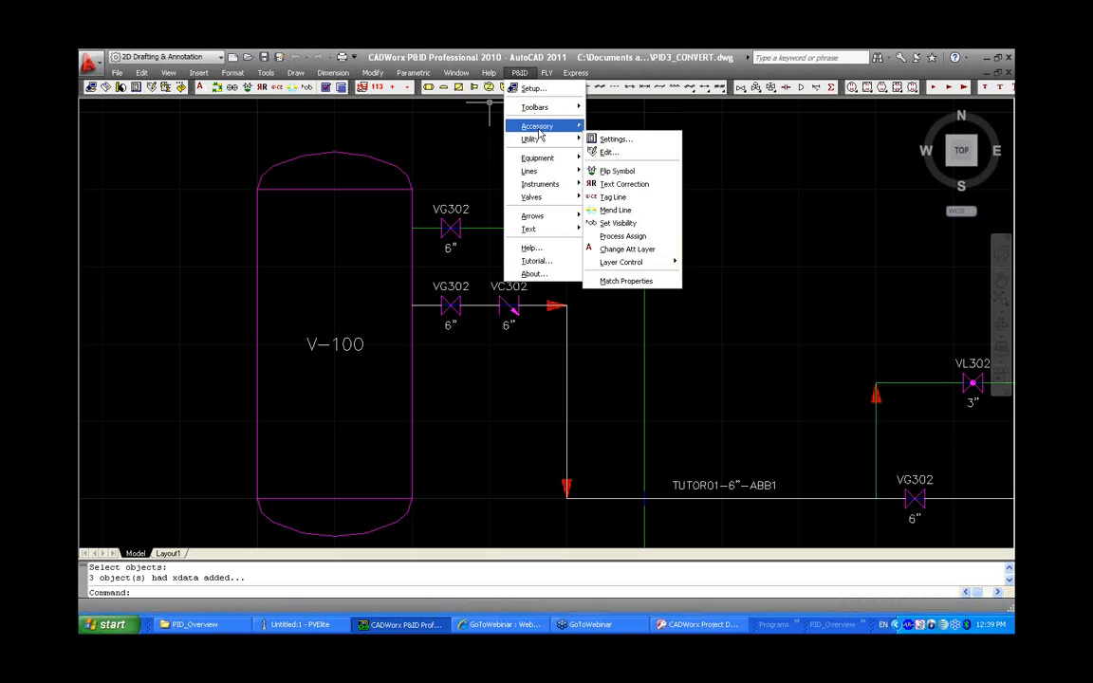
click(622, 180)
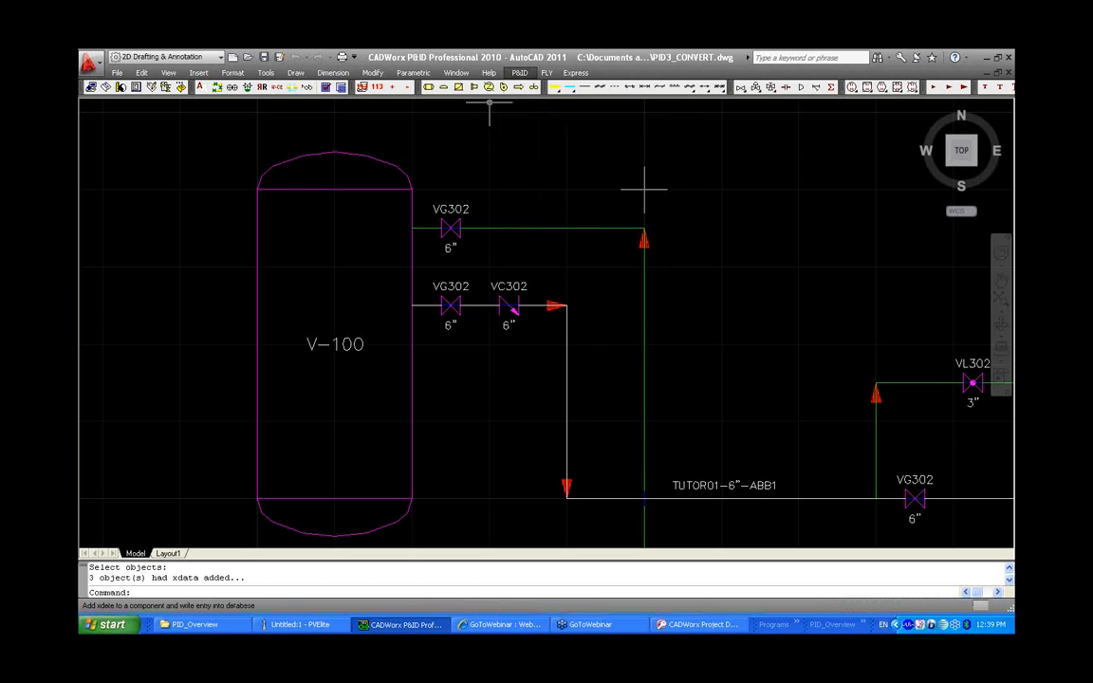
right_click(519, 179)
click(537, 285)
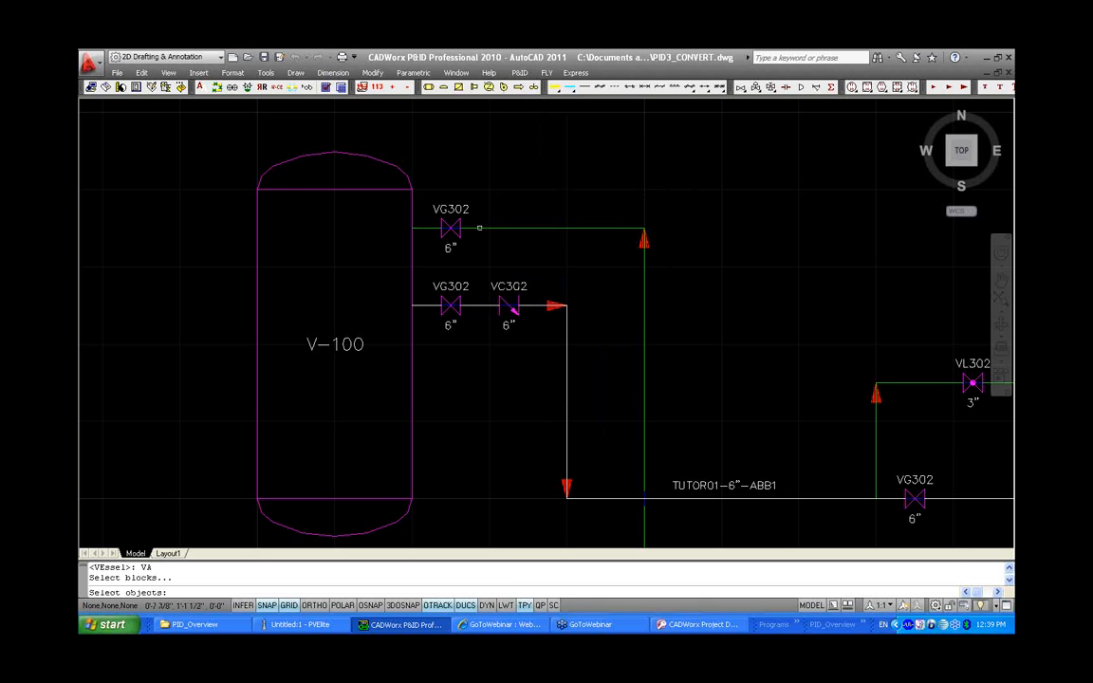
click(451, 228)
click(450, 305)
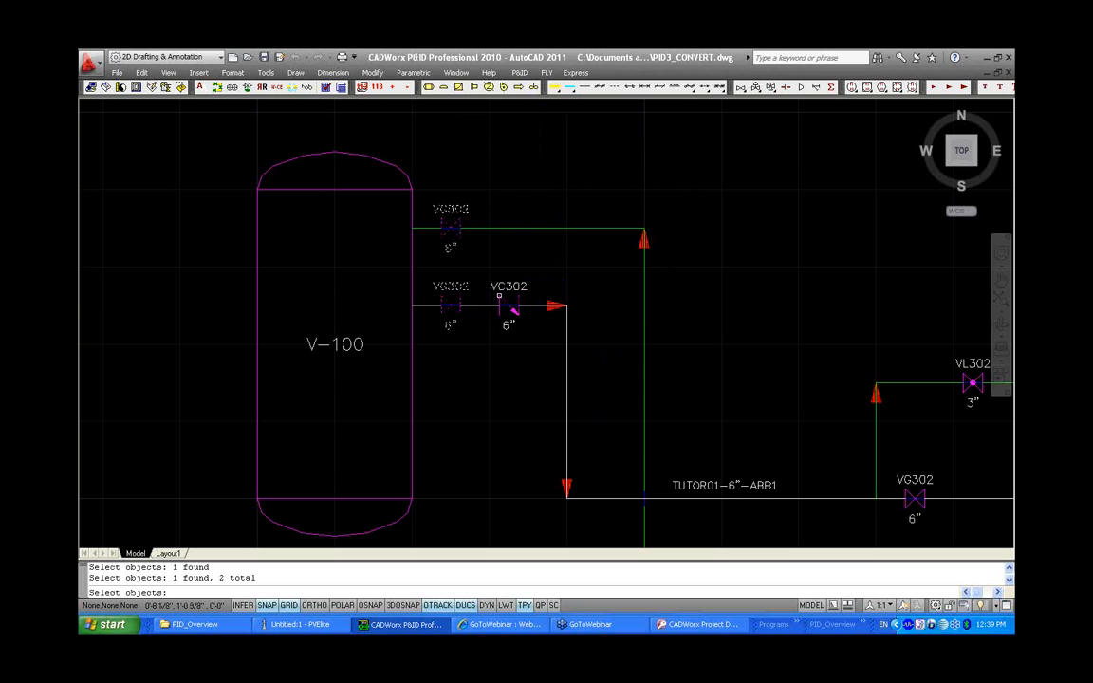
click(508, 303)
key(Return)
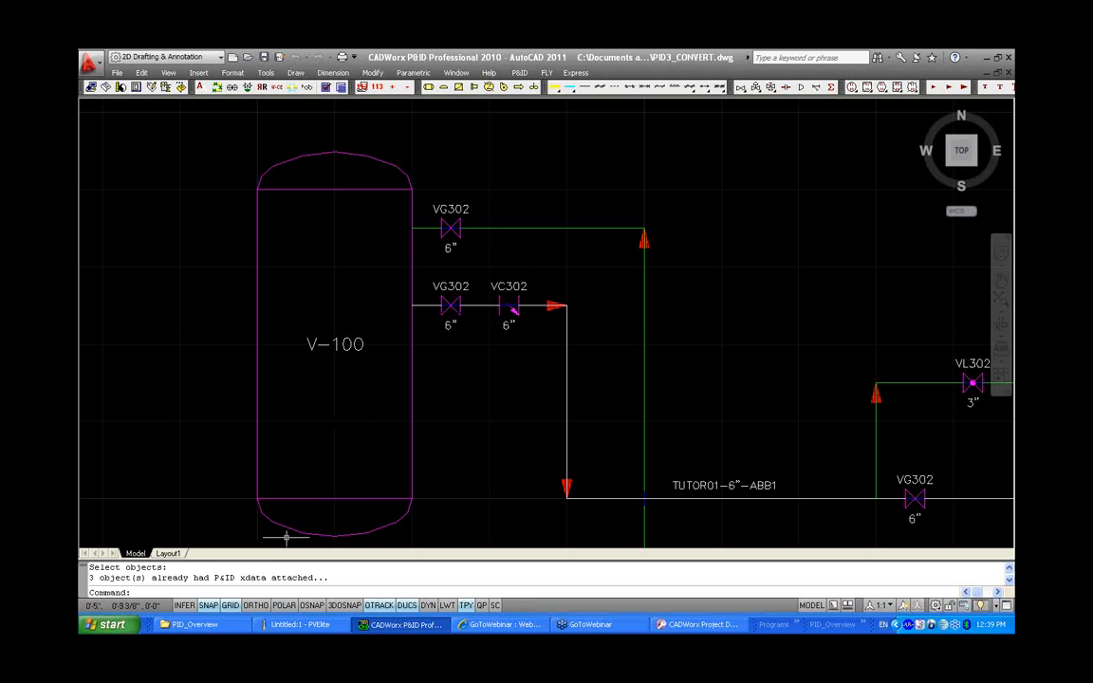
Add Valve Xdata to valve VL302 and the two VG302 valves on the TUTOR01 line
mouse_move(646, 458)
middle_down()
mouse_move(614, 433)
mouse_move(491, 390)
mouse_move(486, 415)
mouse_move(354, 419)
mouse_move(115, 351)
middle_up()
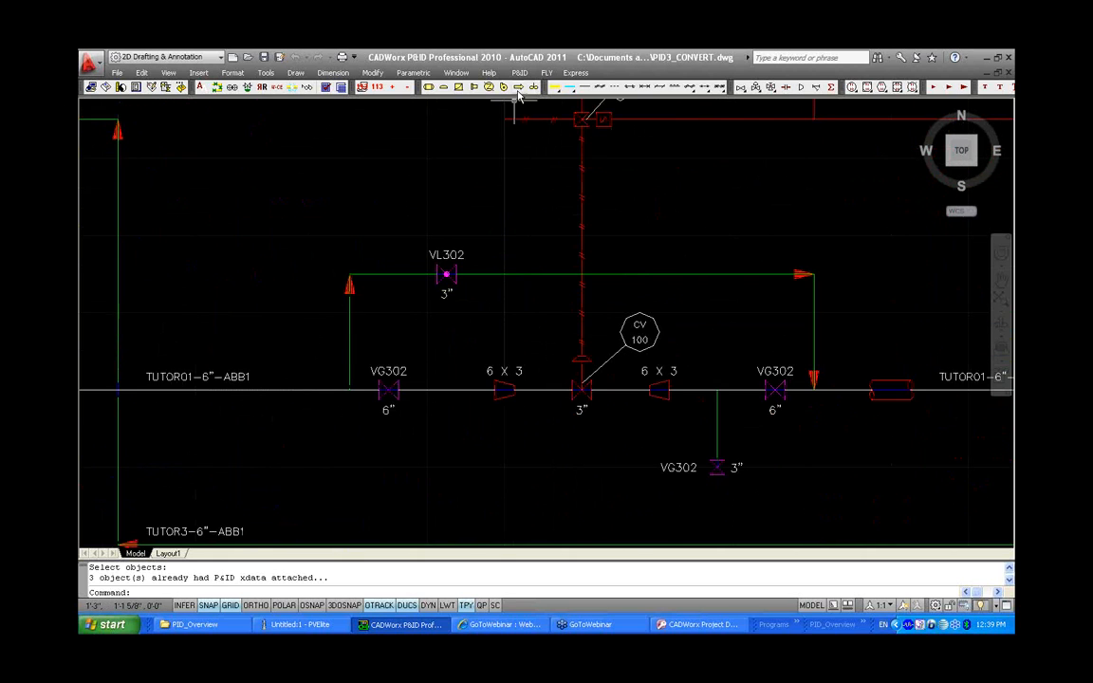
click(519, 72)
mouse_move(537, 125)
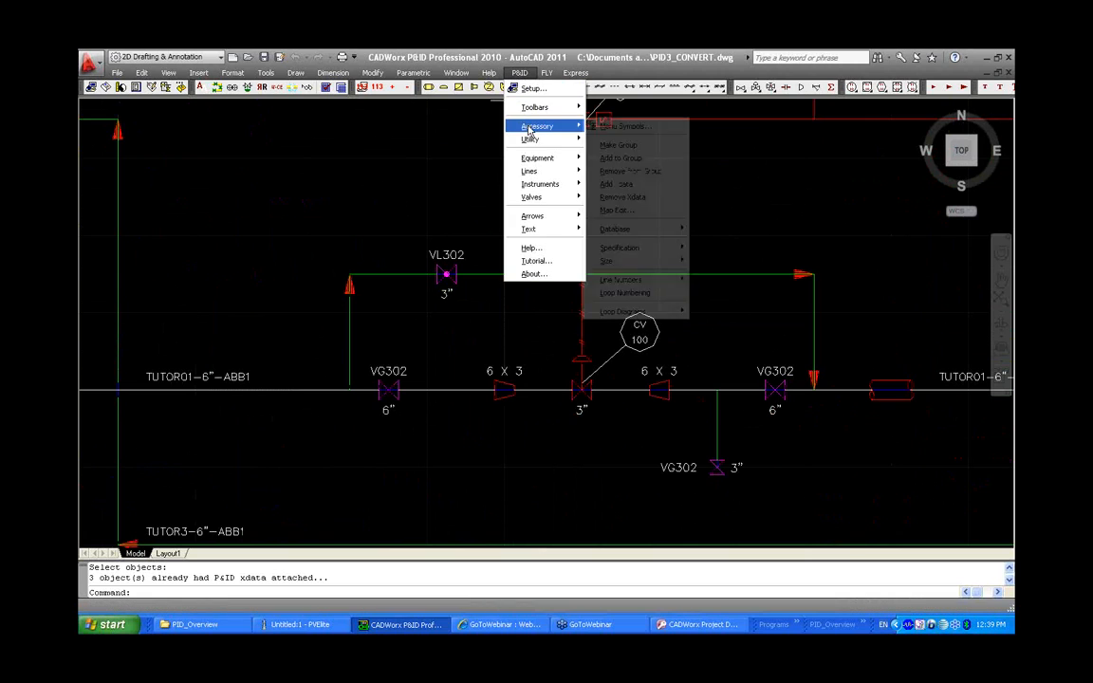
click(634, 186)
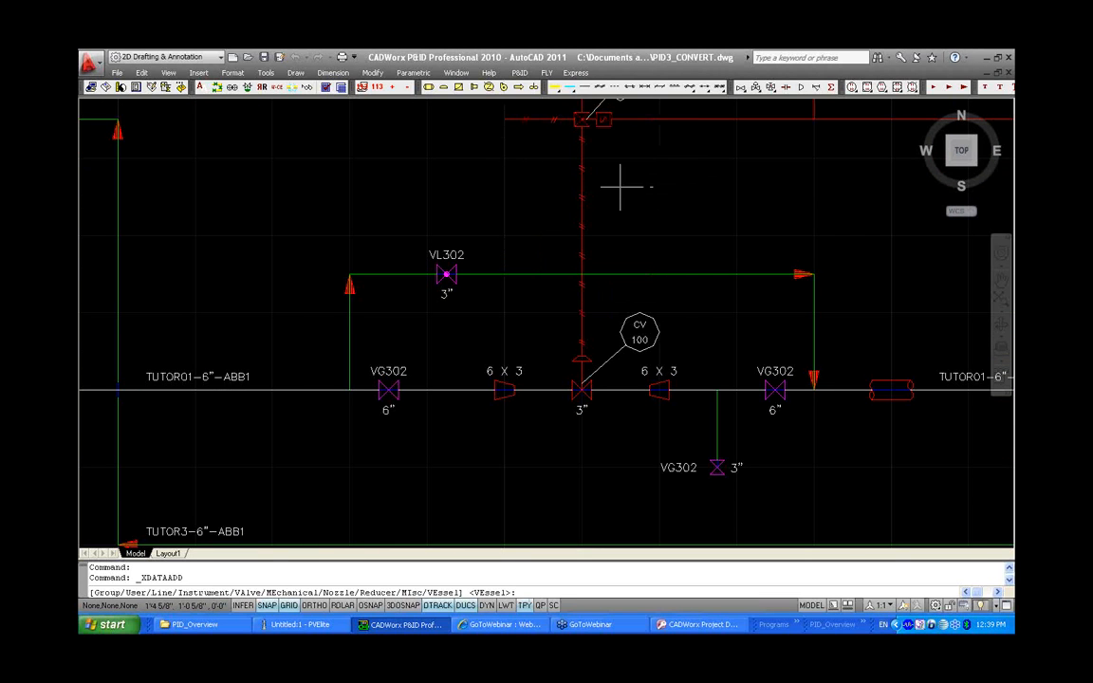
right_click(499, 218)
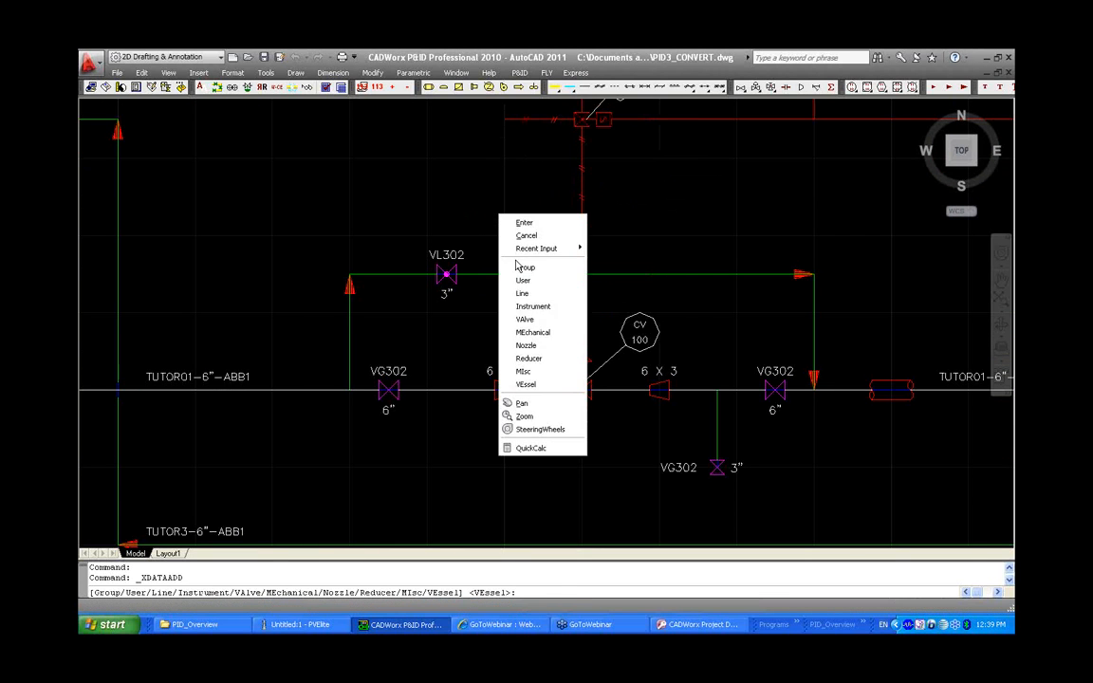
click(537, 320)
click(446, 275)
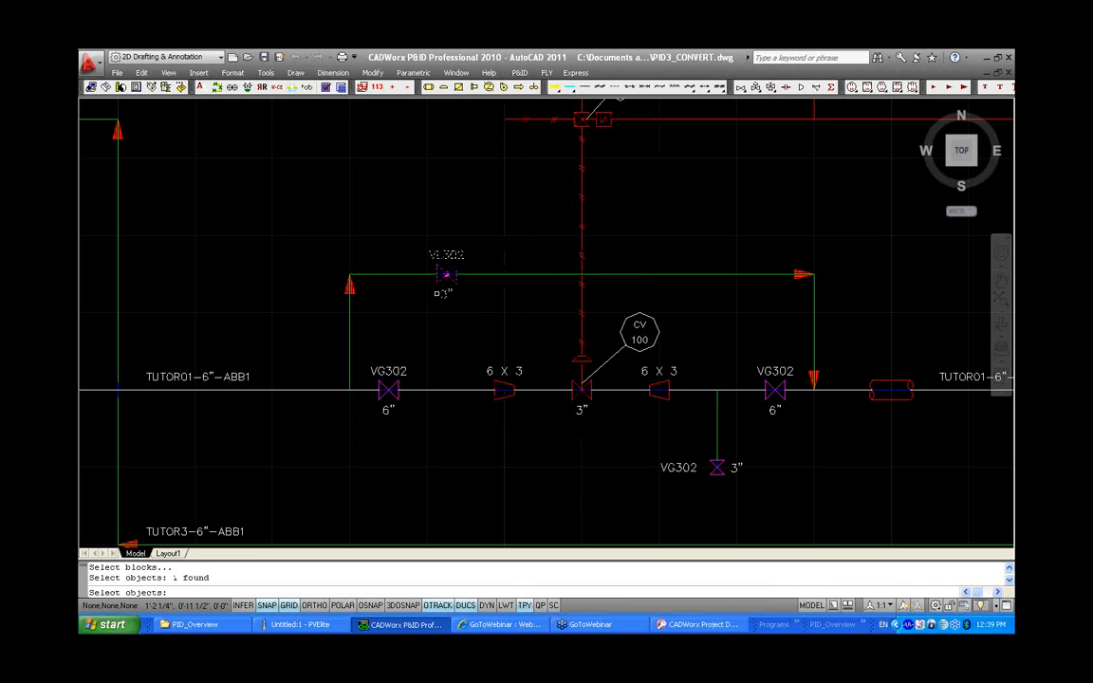
click(388, 360)
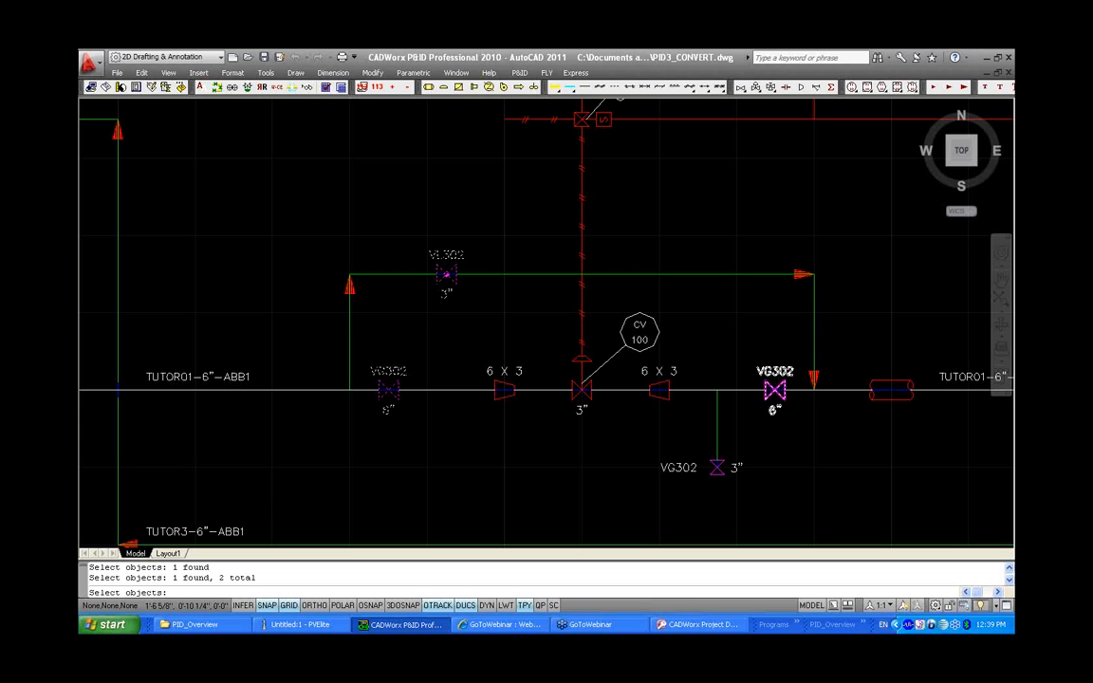
click(775, 384)
key(Return)
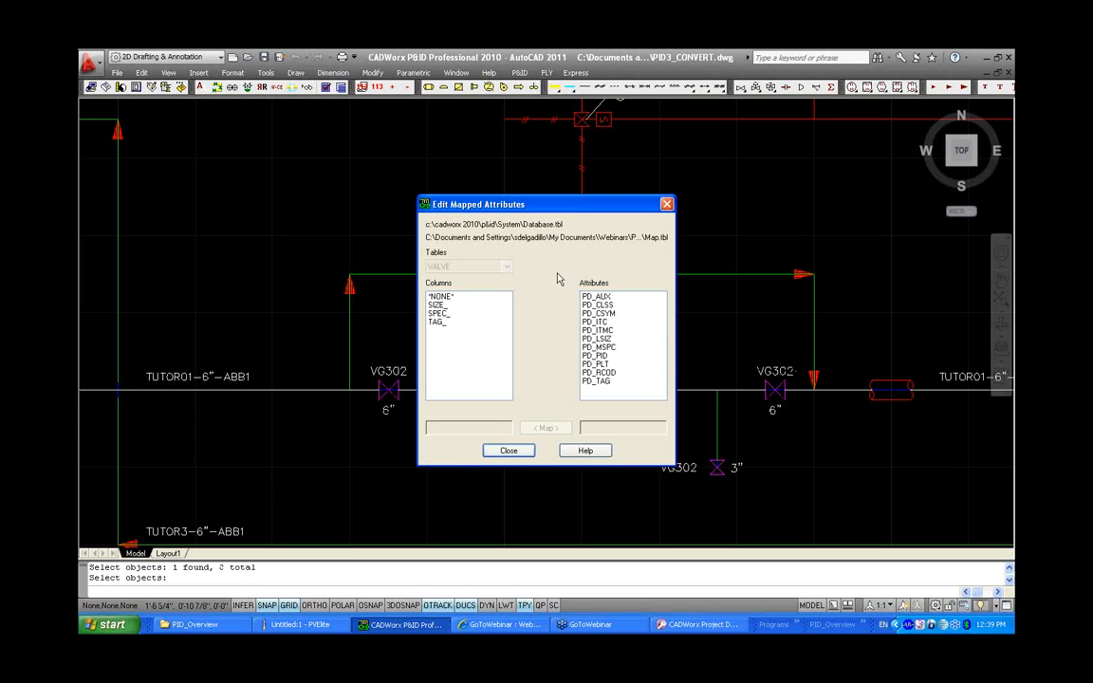
Map column SIZE_ to PD_LSIZ, TAG_ to PD_TAG and SPEC_ to PD_MSPC, then close the mapping dialog
click(450, 305)
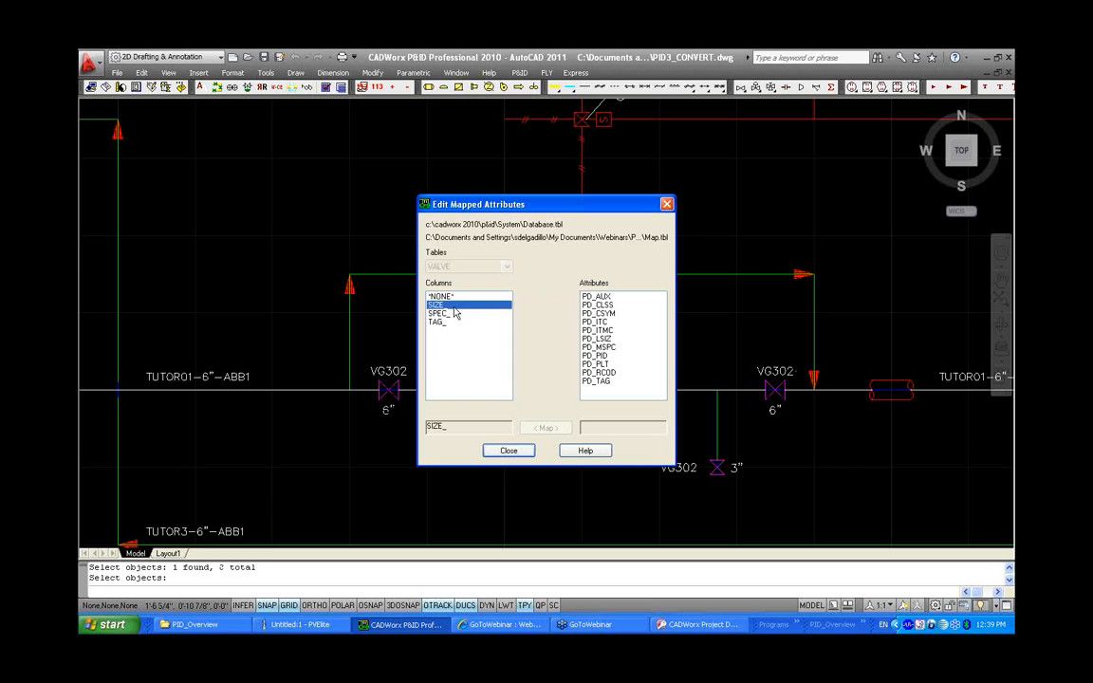
click(601, 338)
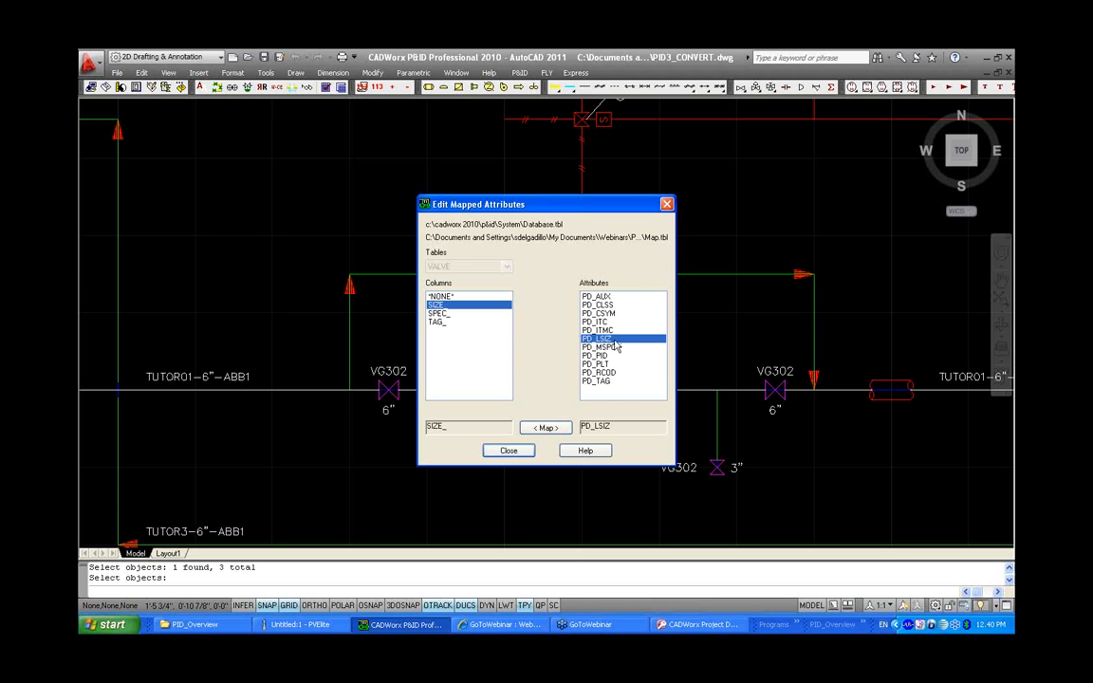
click(543, 428)
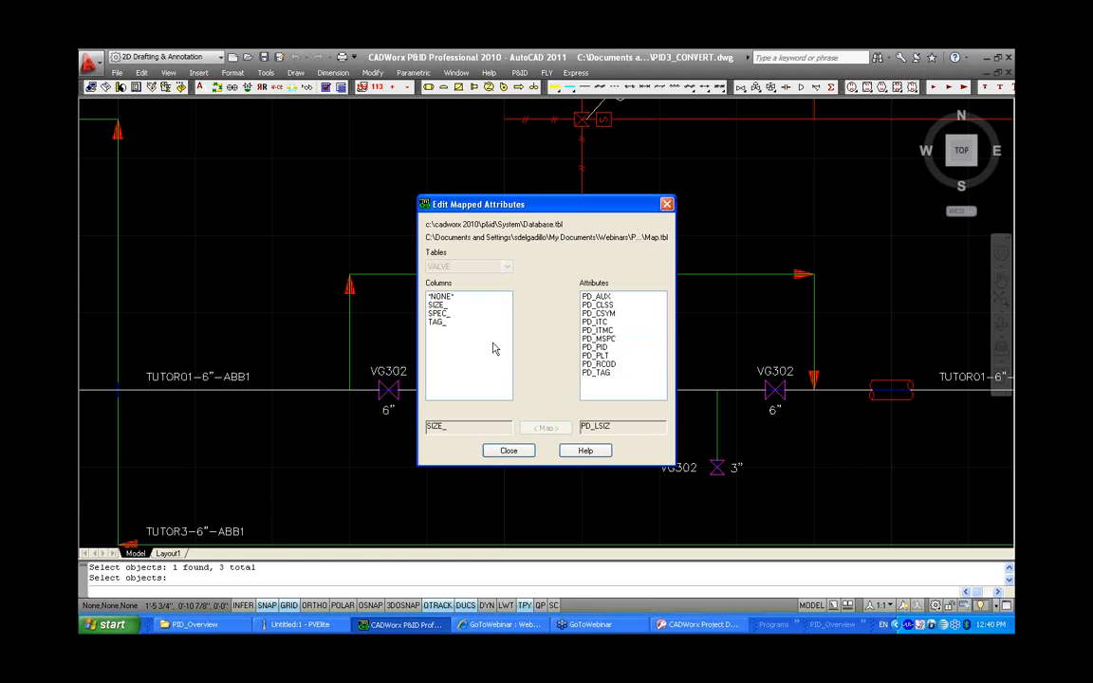
click(443, 306)
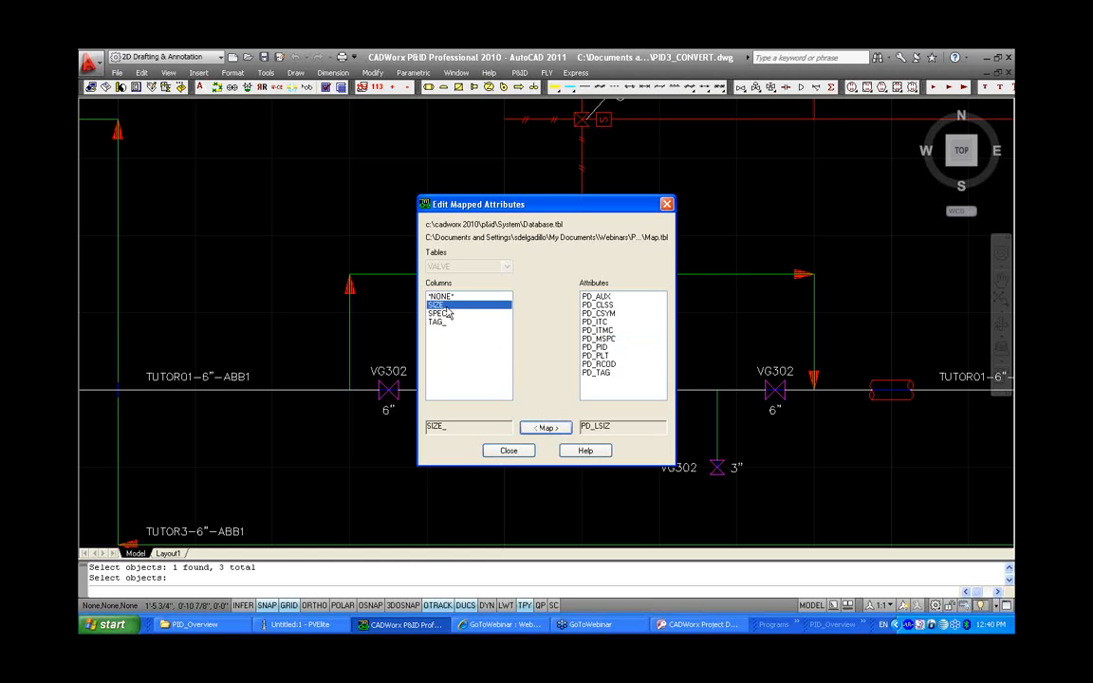
click(442, 321)
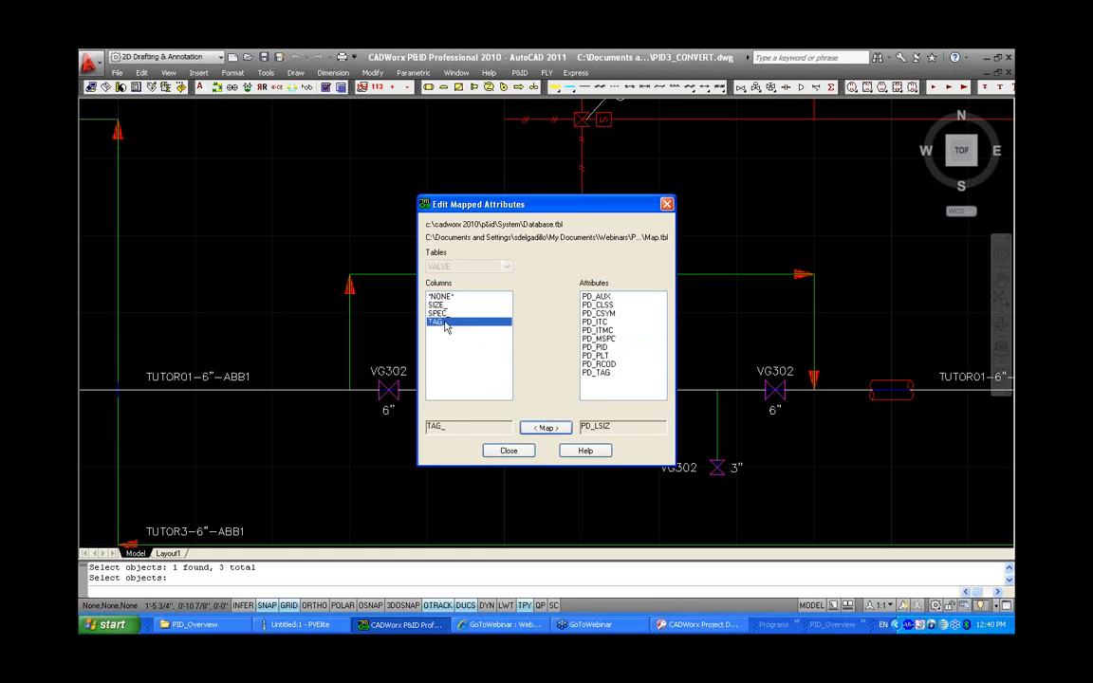
click(611, 373)
click(544, 427)
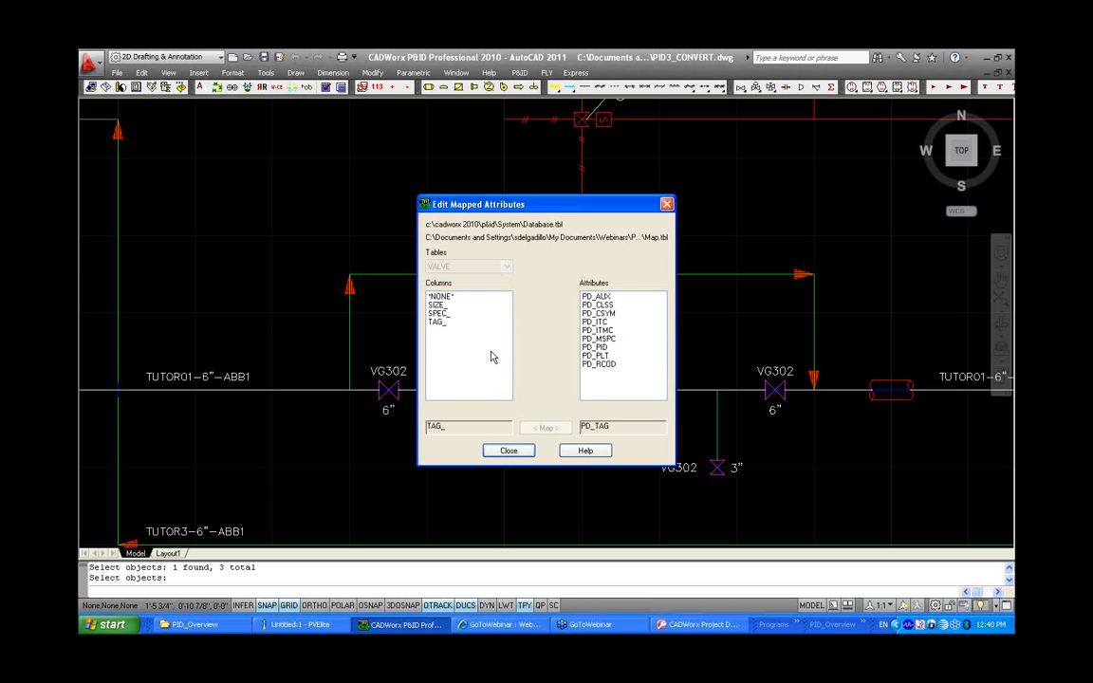
click(439, 313)
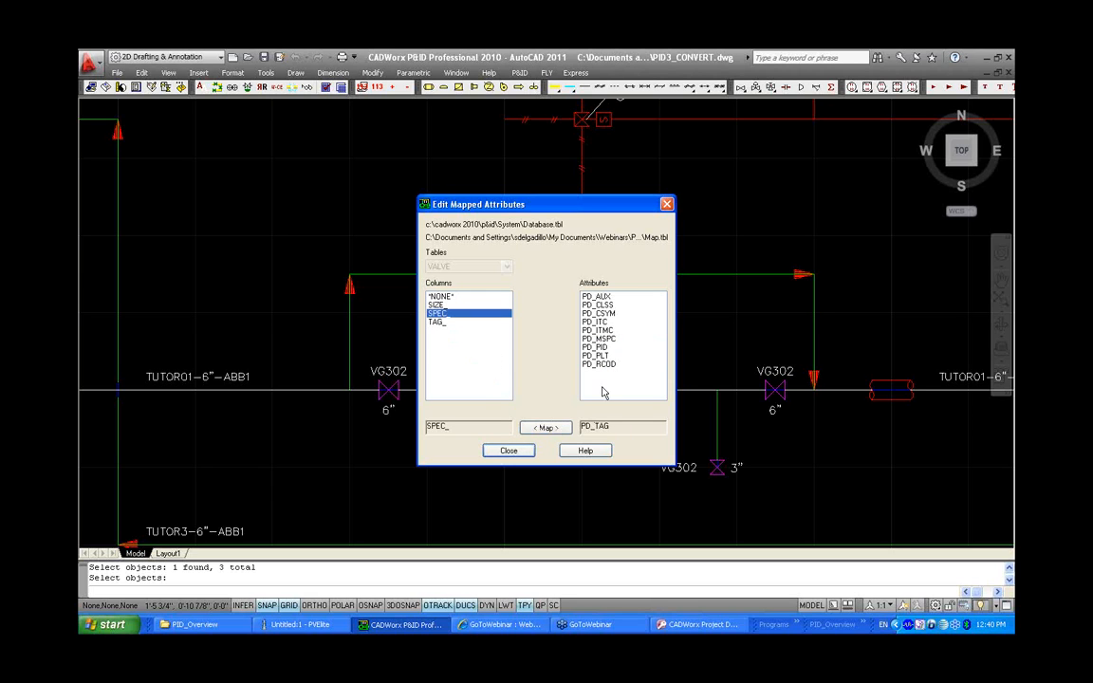
click(600, 340)
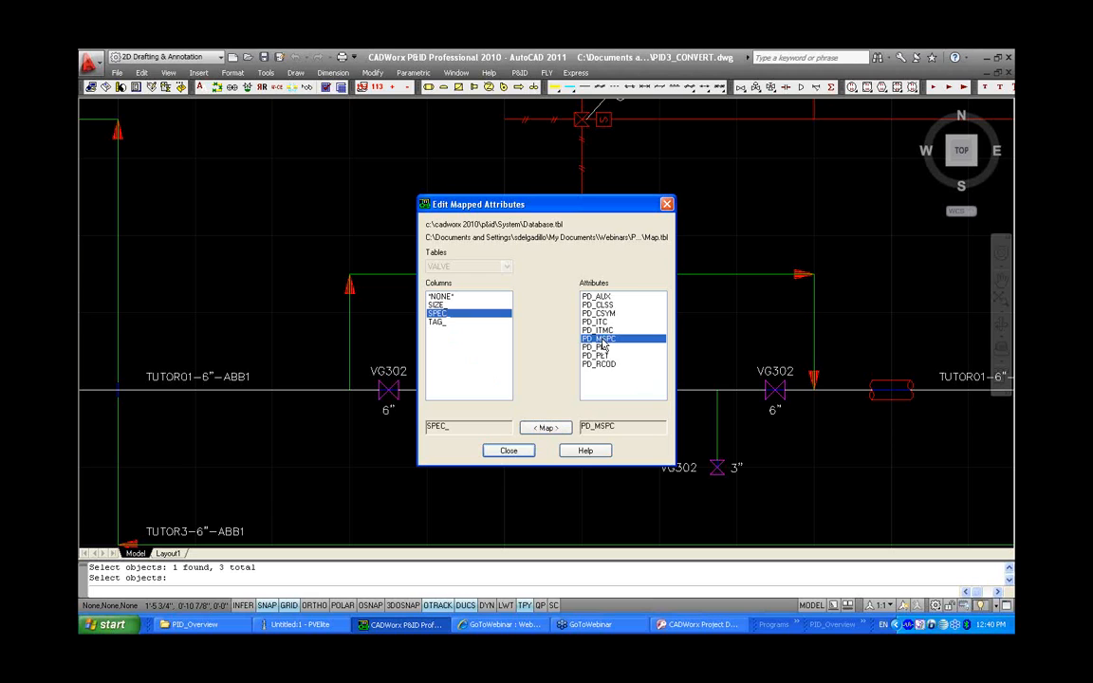
click(546, 429)
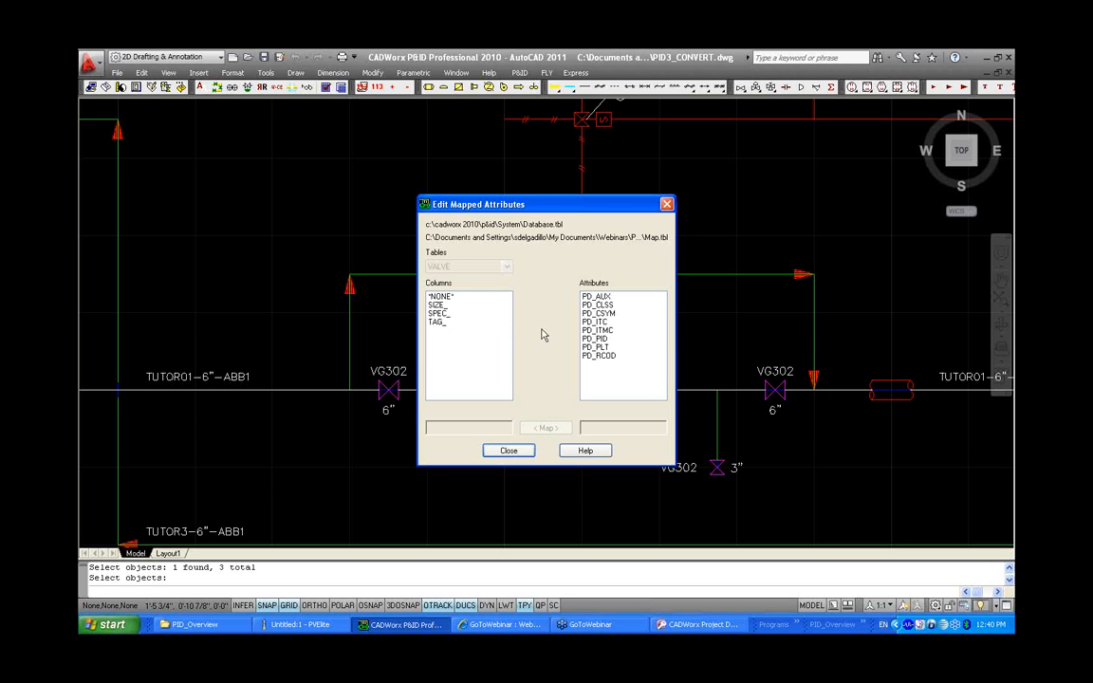
click(510, 450)
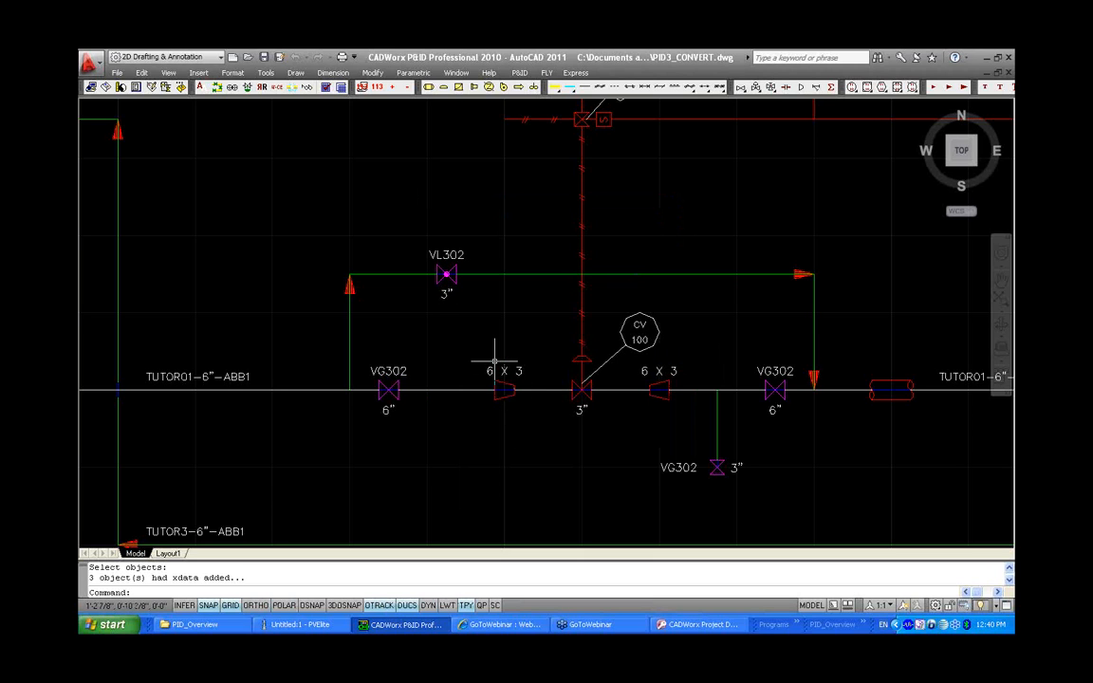
Inspect the valve component data and additional data of valve VL302 without changing them
double_click(438, 254)
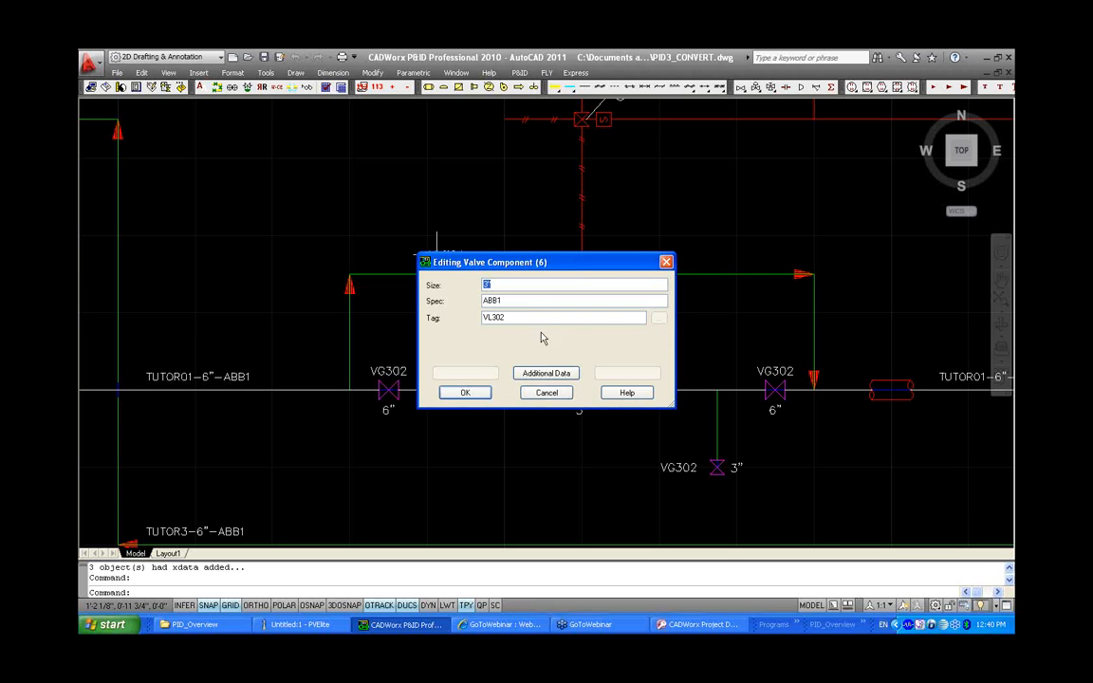
click(548, 374)
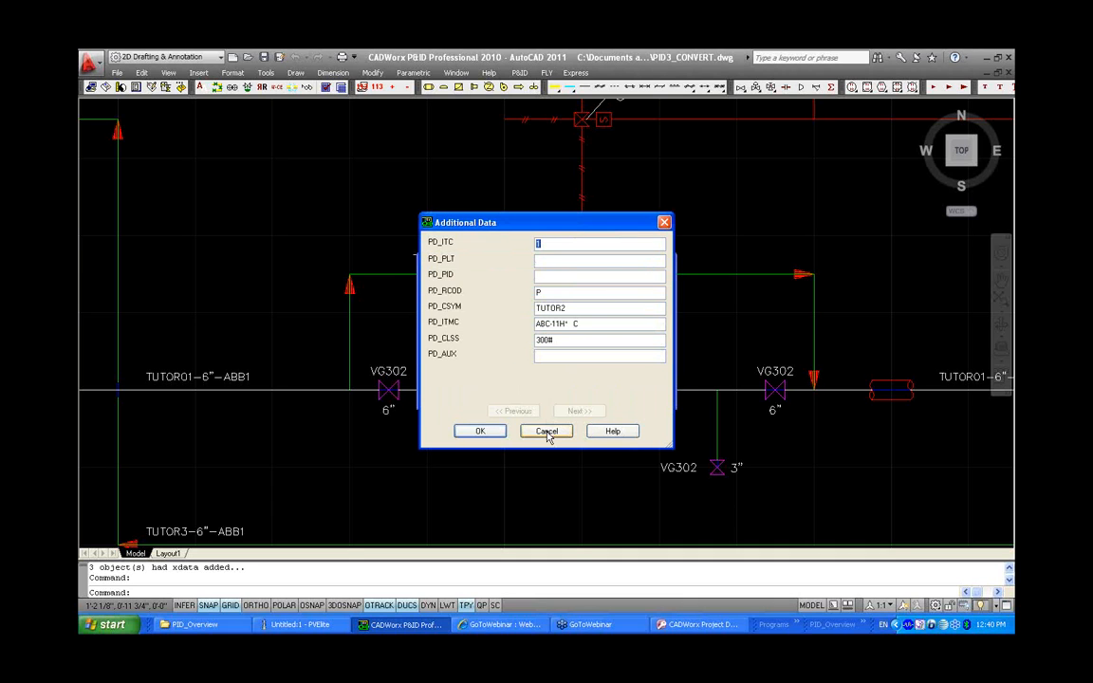
click(546, 430)
click(545, 390)
Inspect the additional data and component data of the upper VG302 valve beside V-100 without changing them
middle_drag(349, 393, 813, 423)
middle_drag(508, 256, 518, 410)
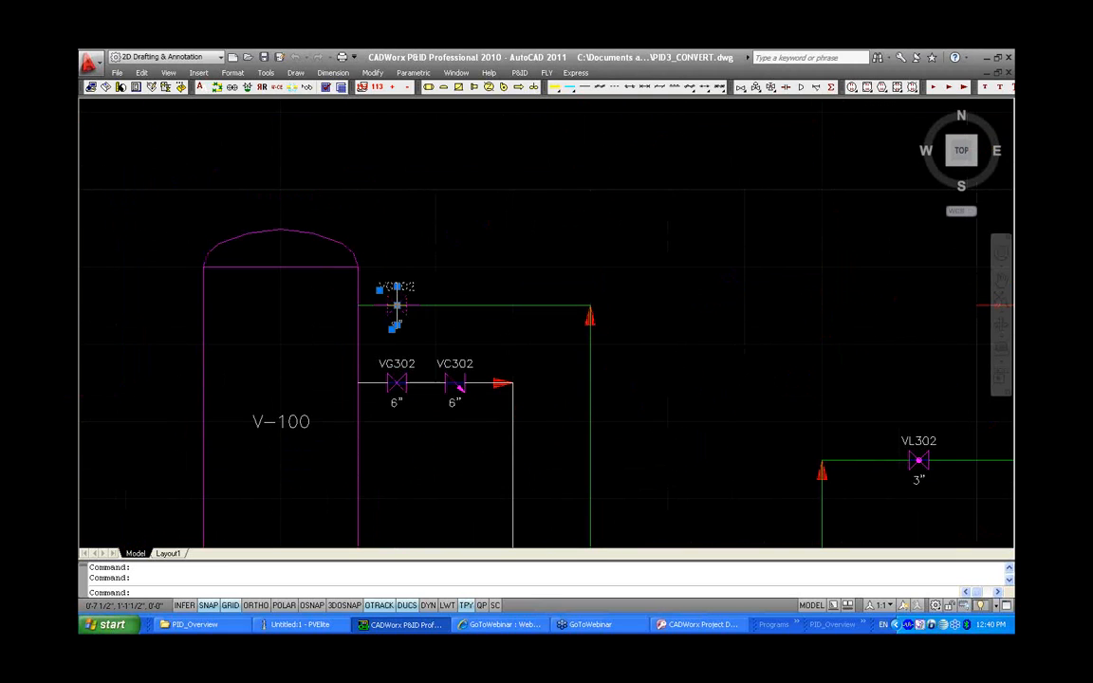
double_click(394, 302)
click(555, 377)
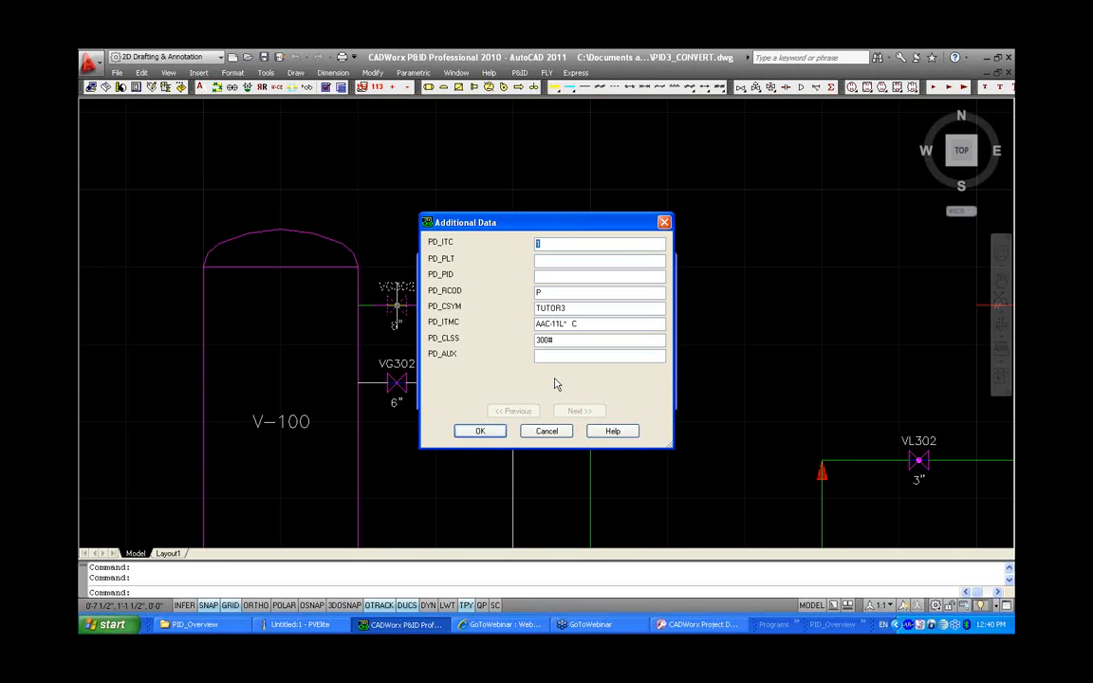
click(554, 432)
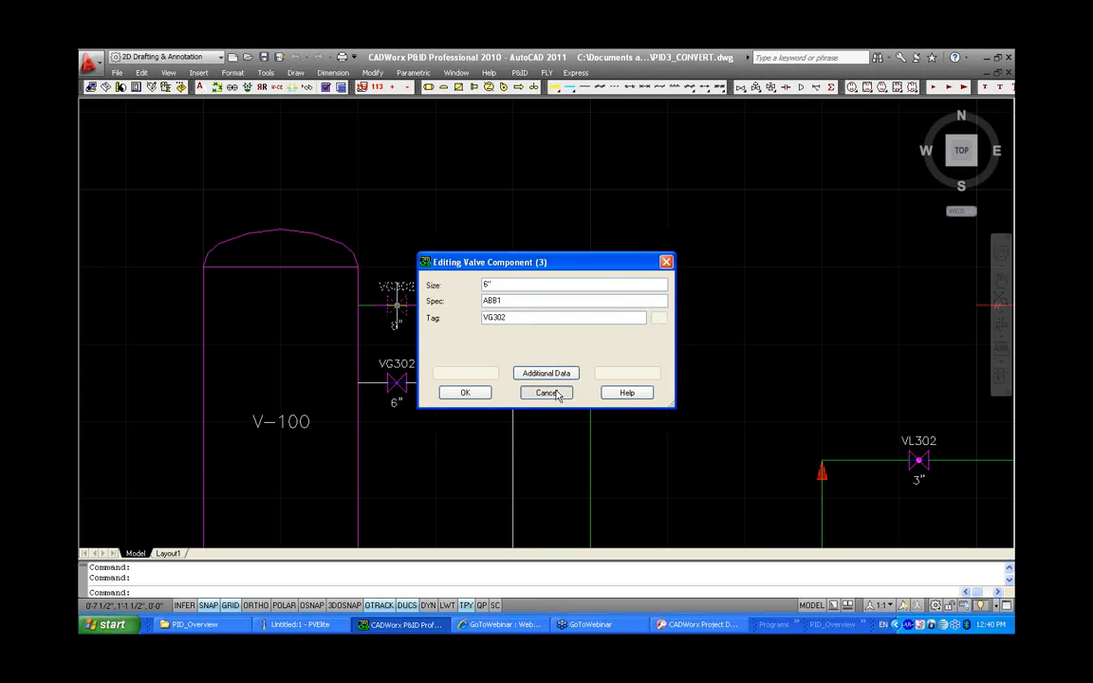
click(554, 392)
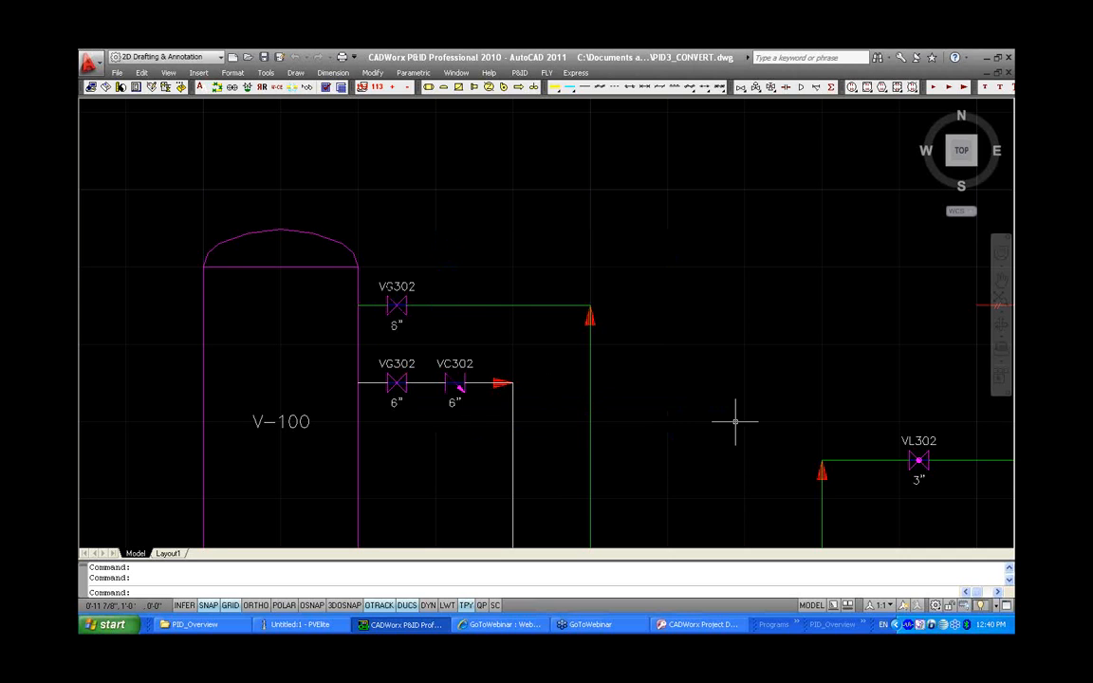
Inspect the attribute values of vessel V-100 in the attribute editor
scroll(735, 421, down, 2)
mouse_move(776, 425)
middle_down()
mouse_move(393, 327)
mouse_move(519, 320)
middle_up()
scroll(519, 320, up, 2)
double_click(571, 371)
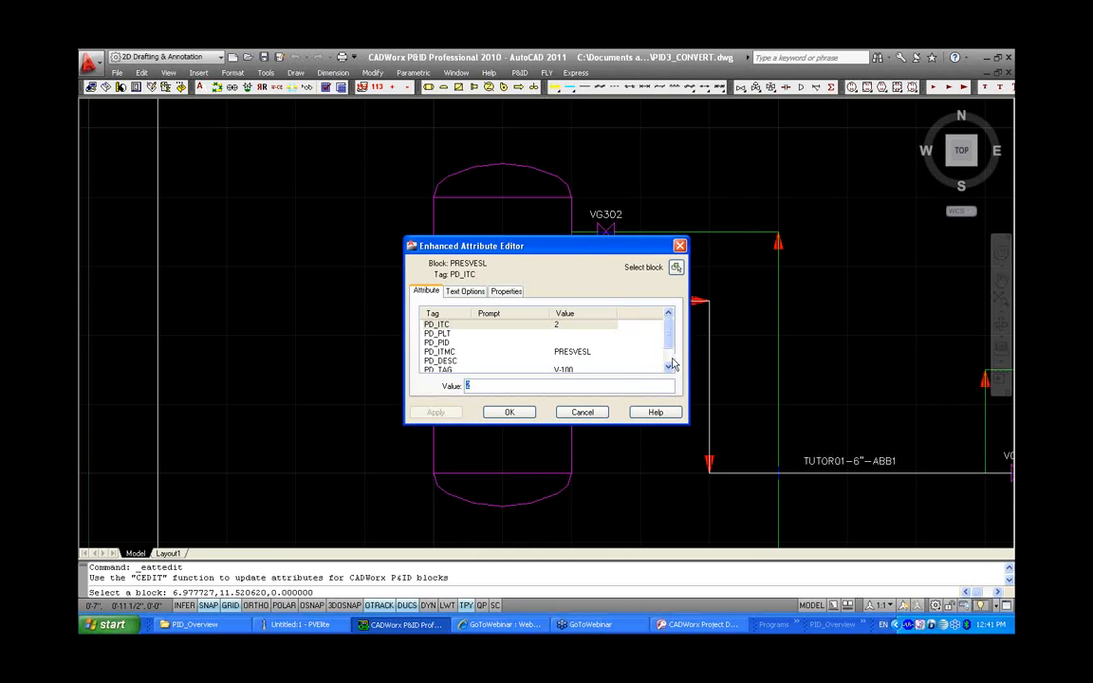
scroll(605, 328, down, 2)
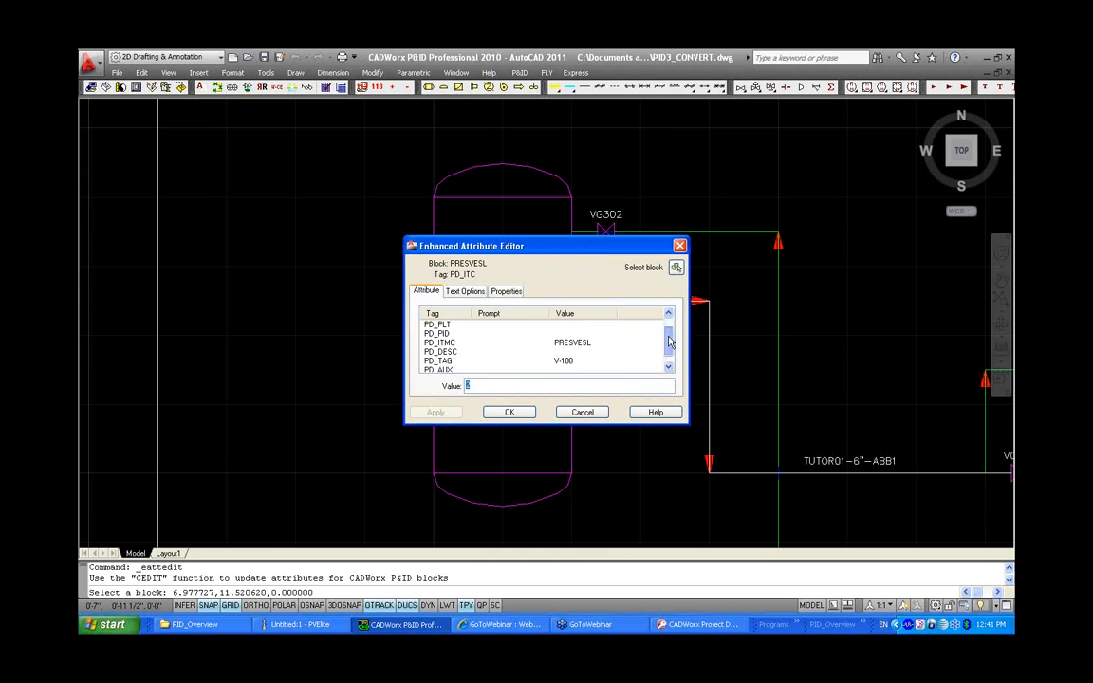
click(509, 412)
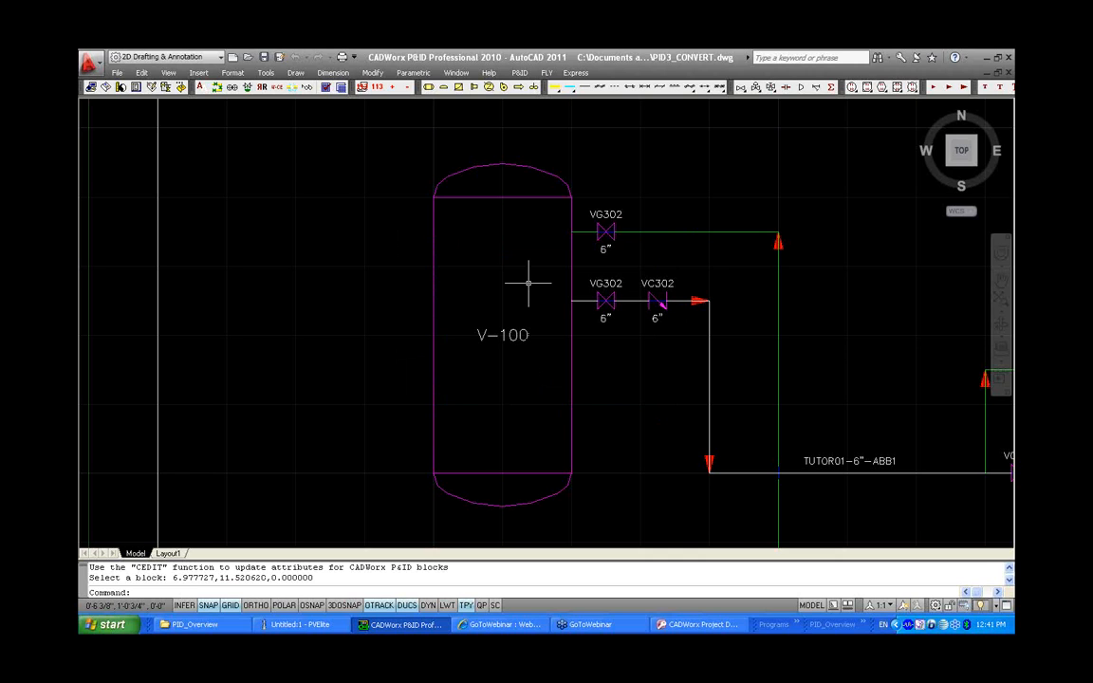
Add vessel Xdata to V-100, mapping column TAG_ to attribute PD_TAG, then close the mapping dialog
click(520, 73)
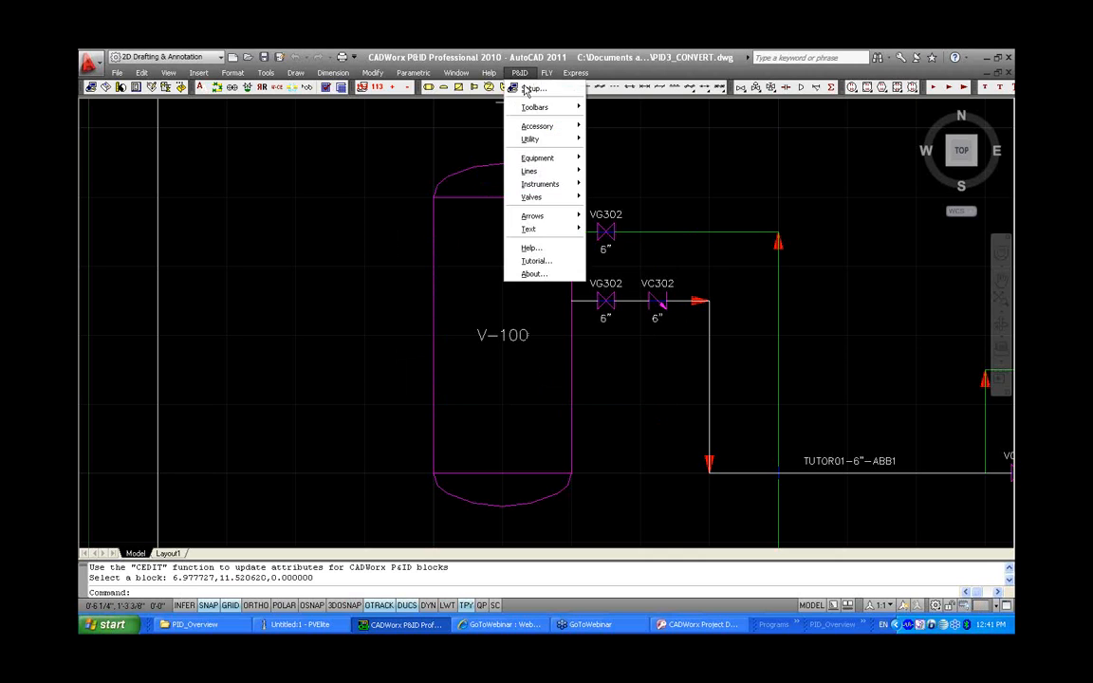
mouse_move(563, 126)
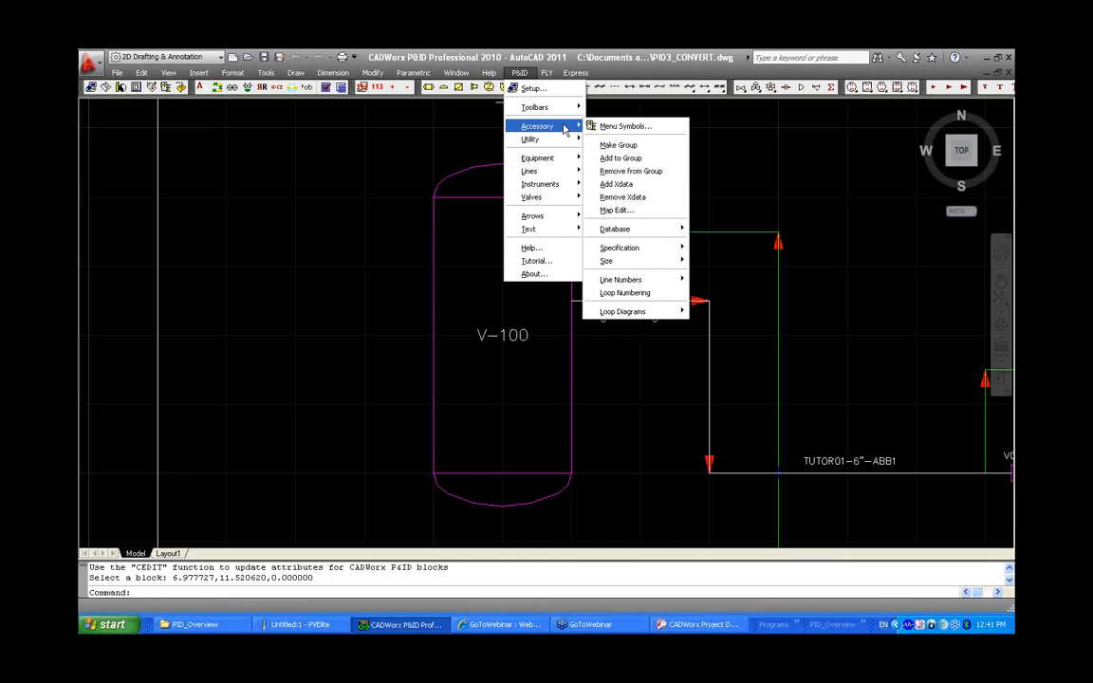
click(616, 184)
right_click(513, 275)
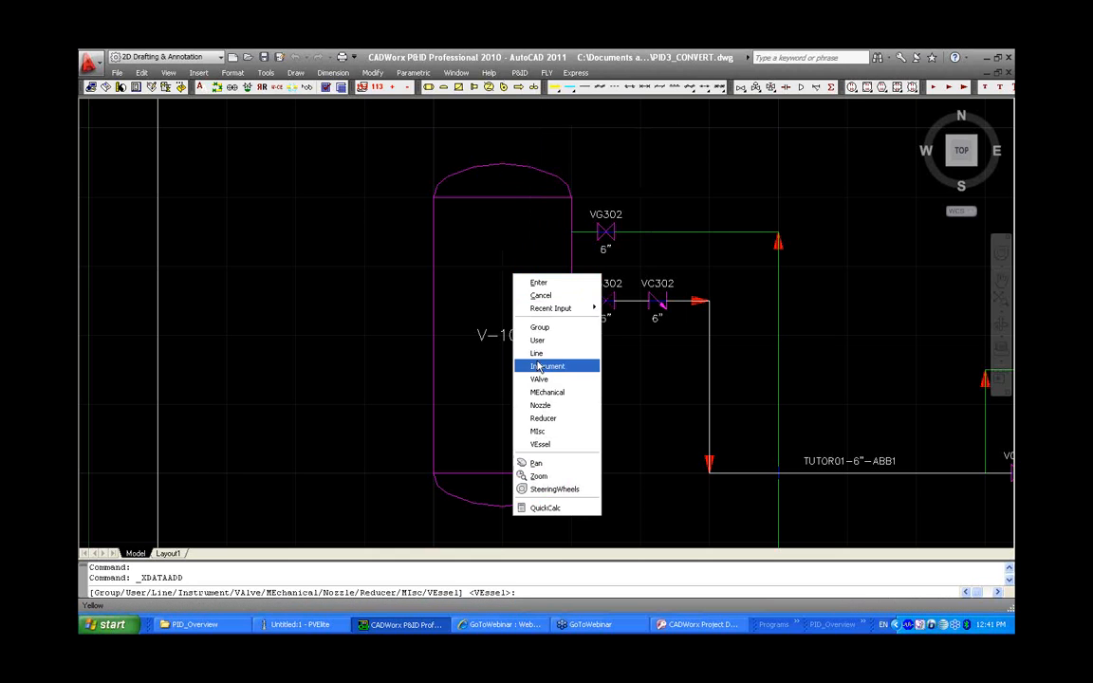
click(548, 448)
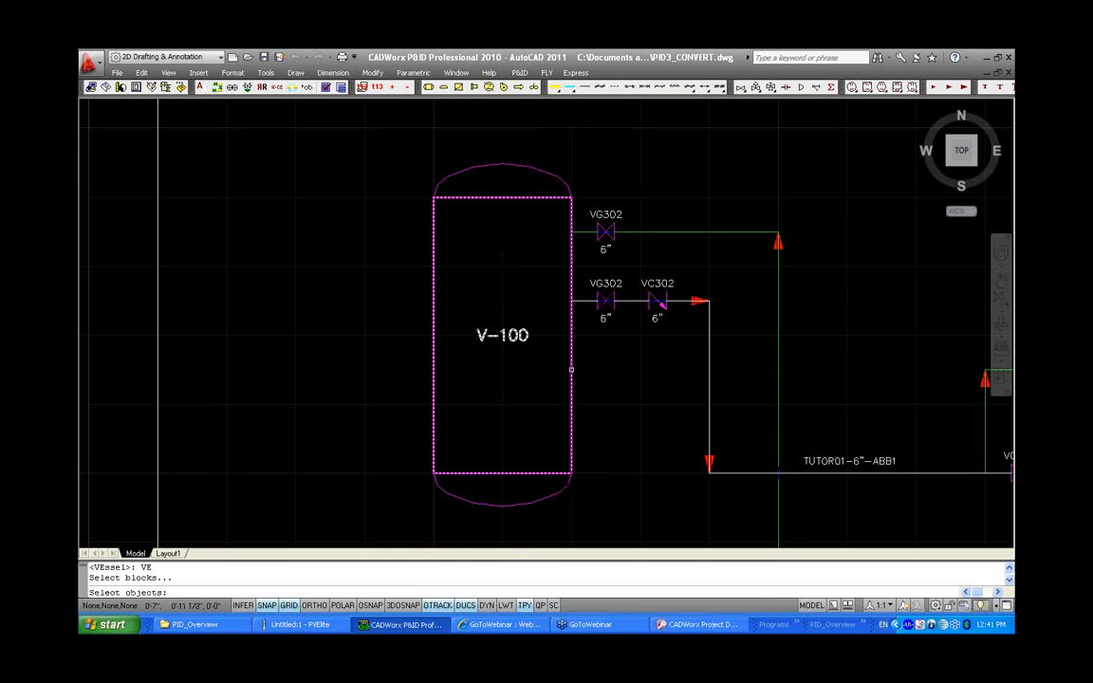
key(Return)
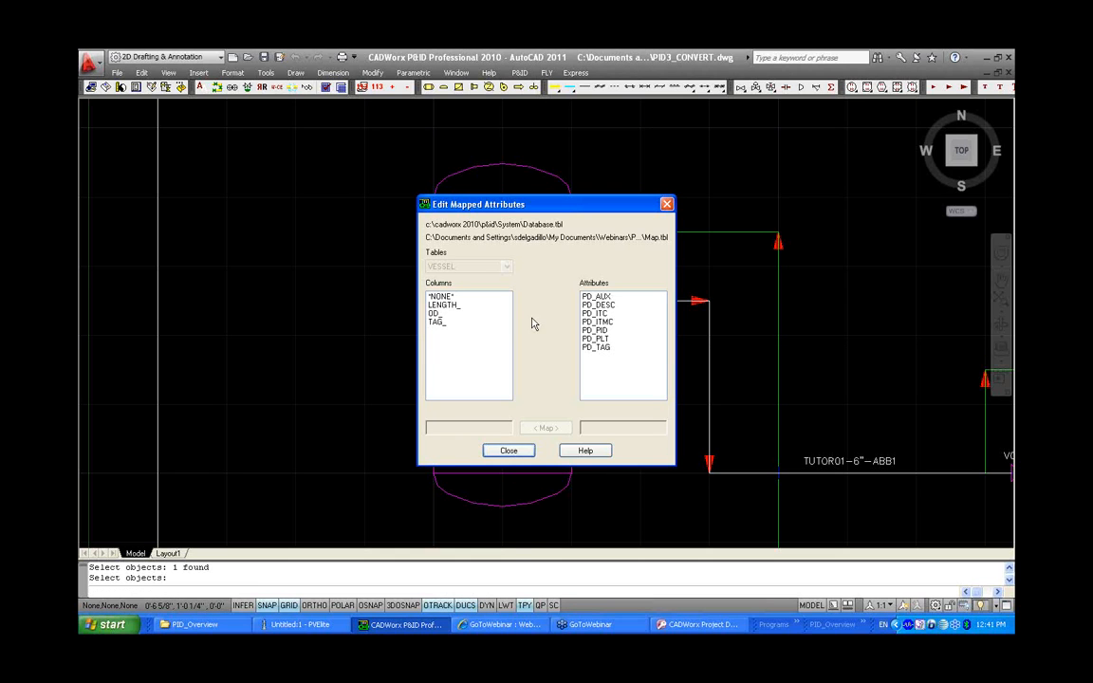
click(456, 323)
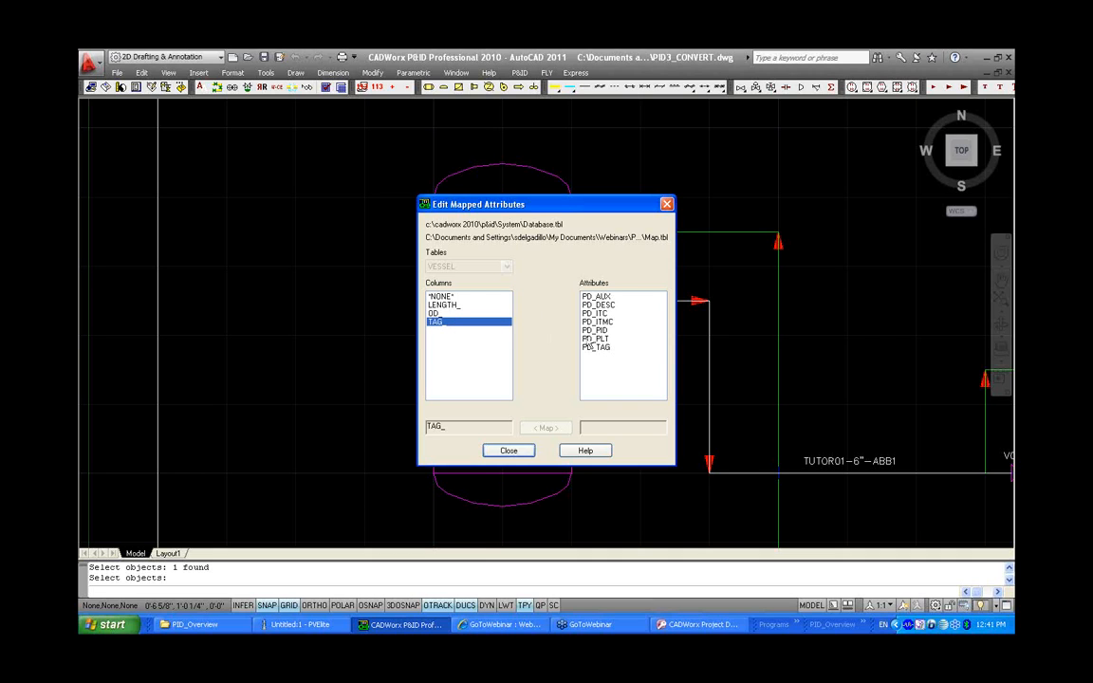
click(603, 348)
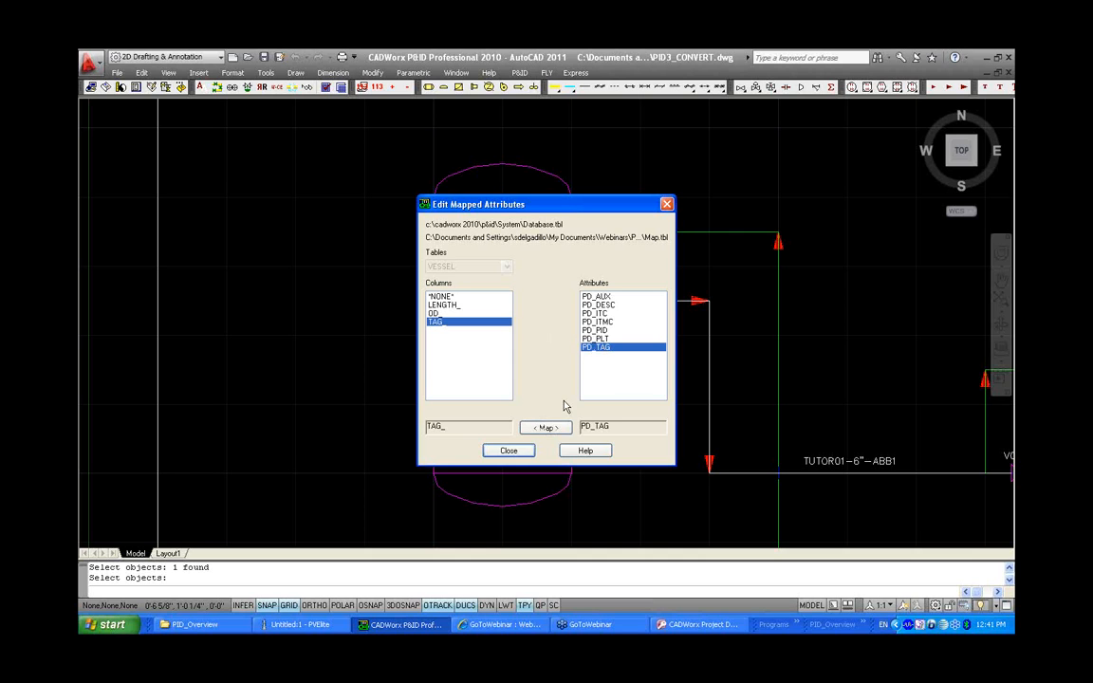
click(542, 428)
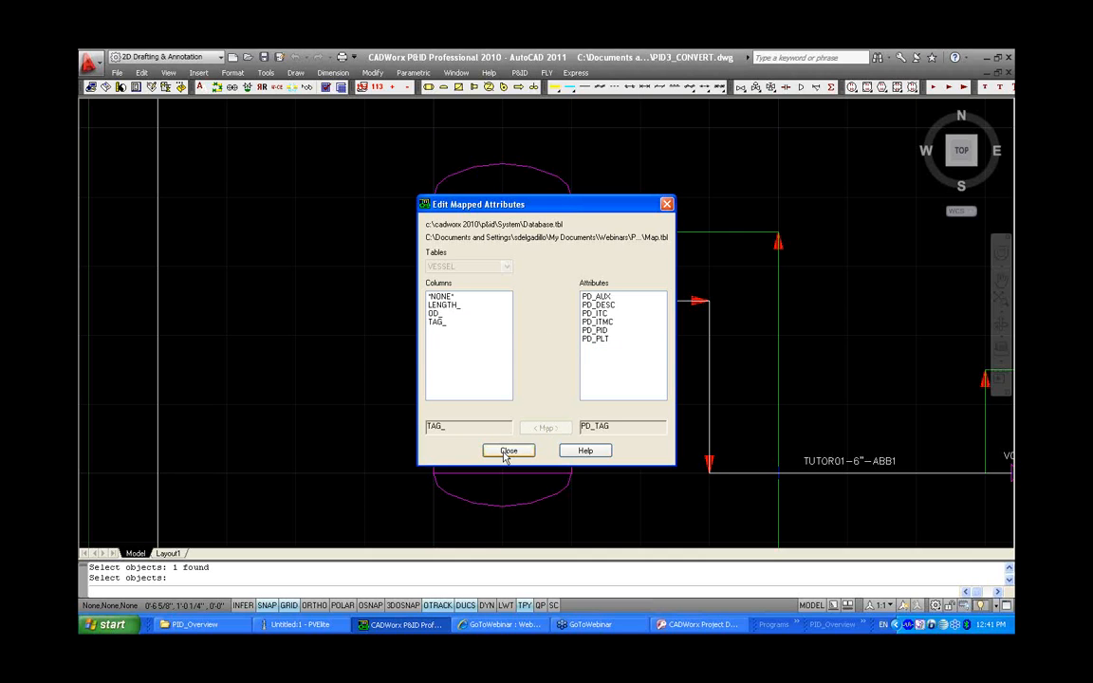
click(508, 451)
Inspect the vessel's component data and additional data without changing them
double_click(567, 370)
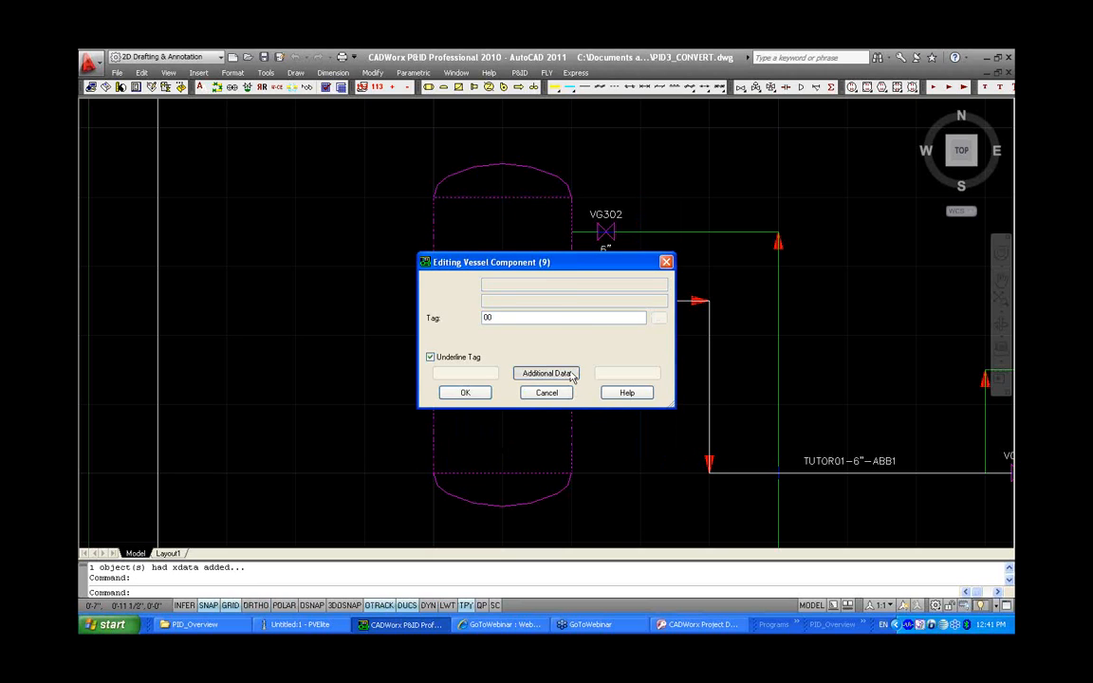
click(546, 373)
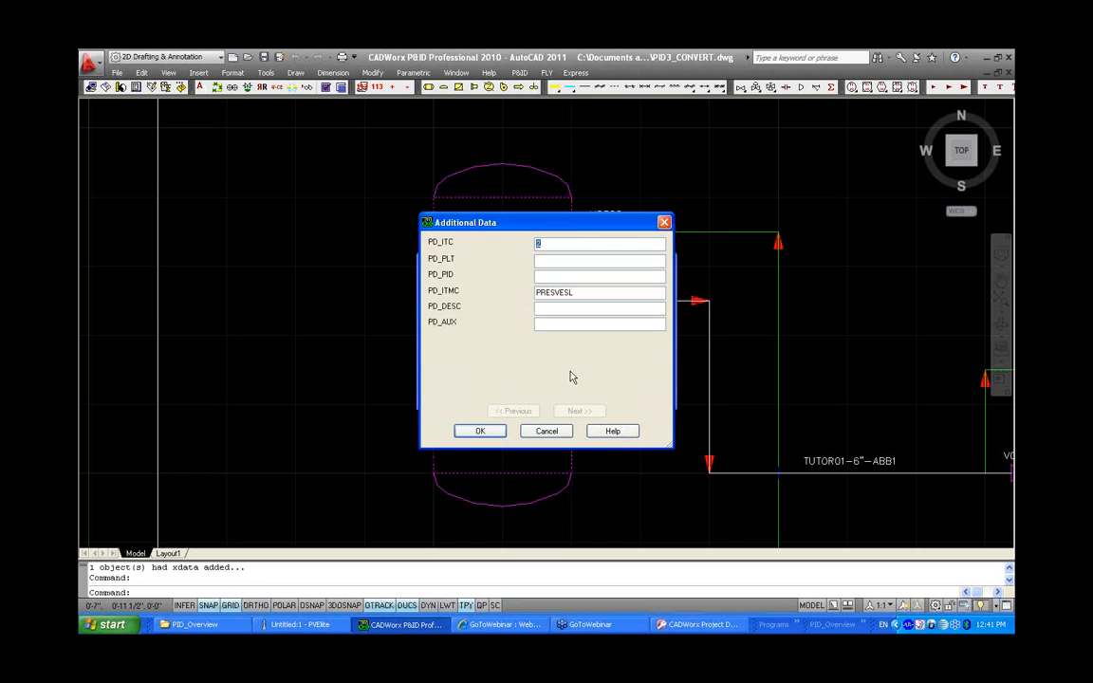
click(488, 431)
click(465, 392)
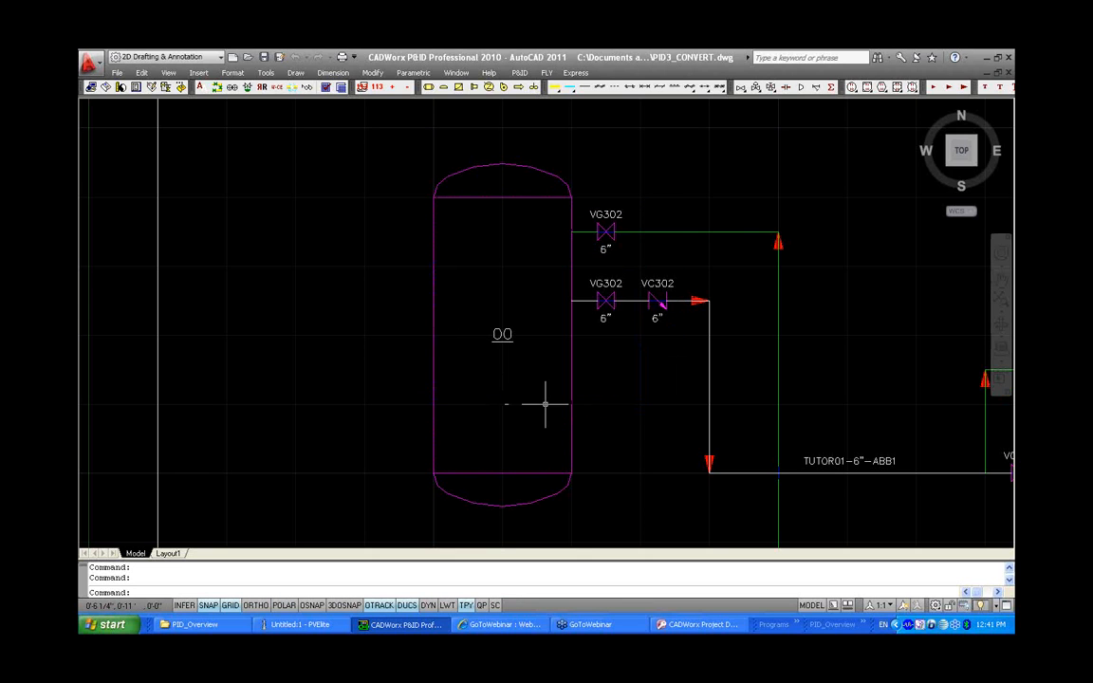
middle_click(657, 419)
middle_click(657, 419)
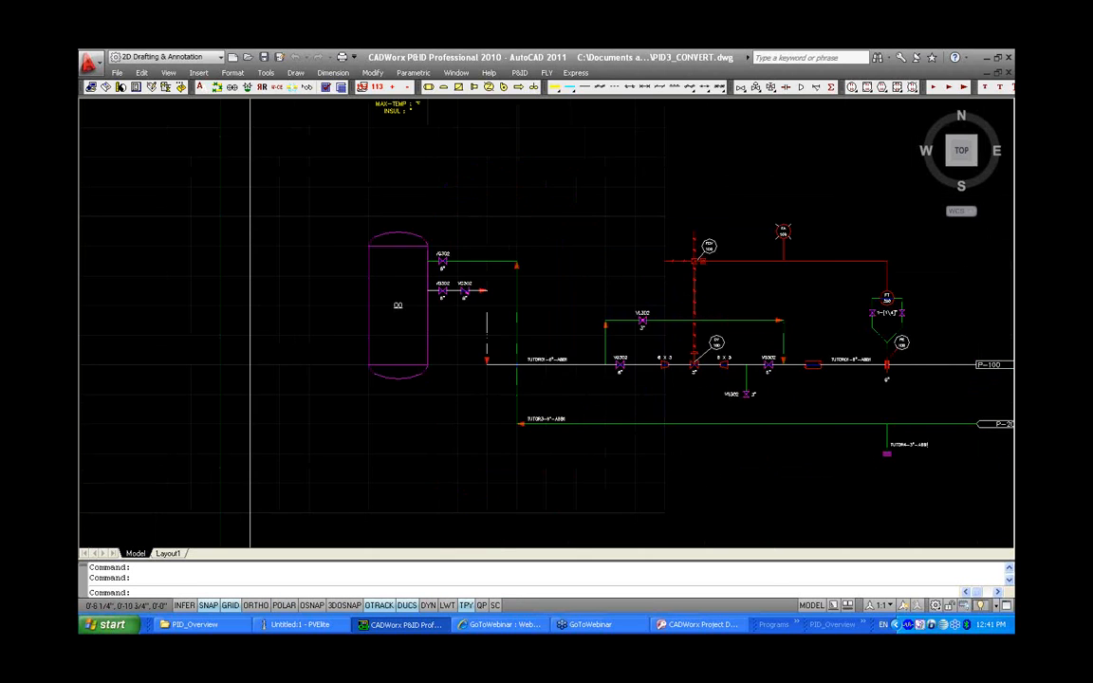
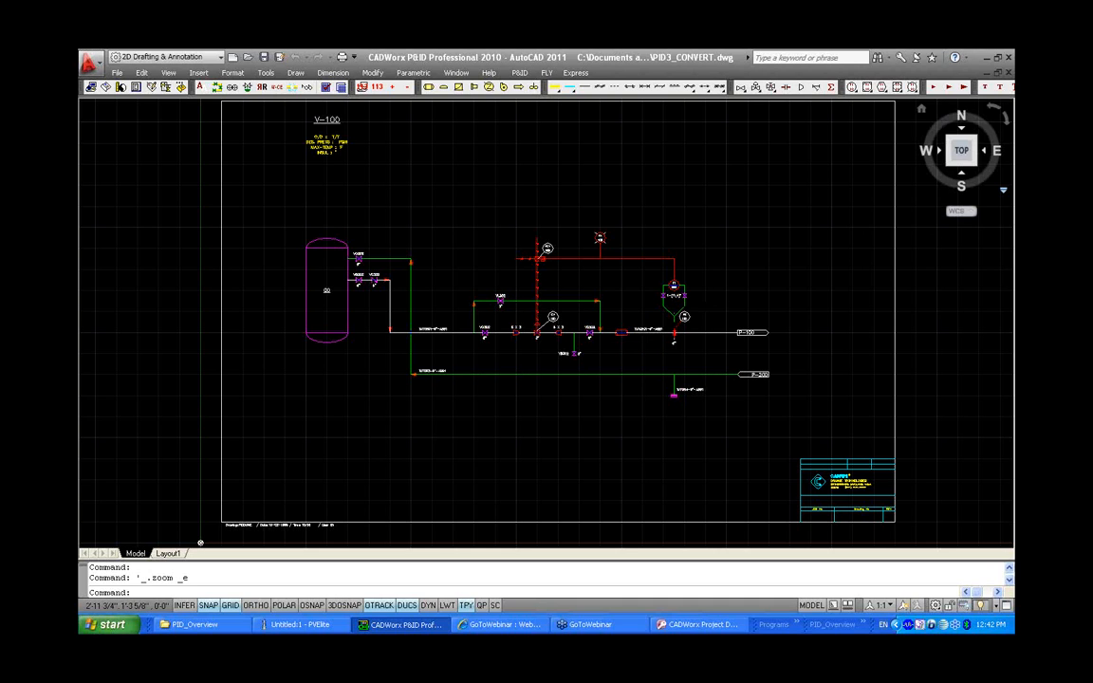
Close the PID3_CONVERT drawing, saving its changes
click(1007, 73)
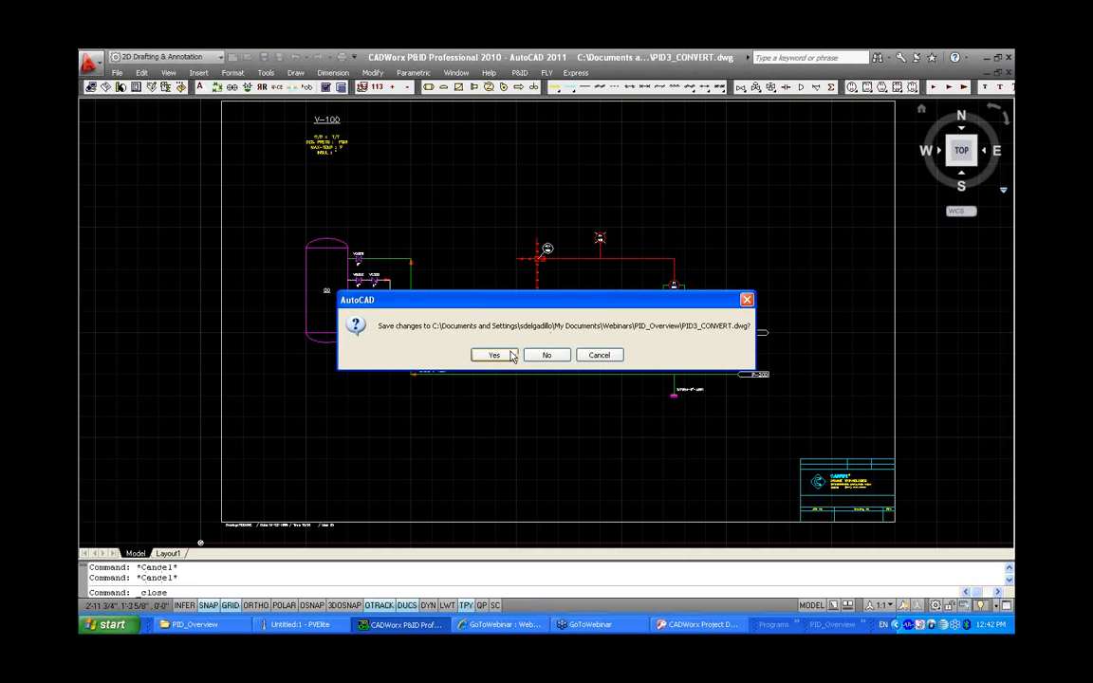
click(508, 359)
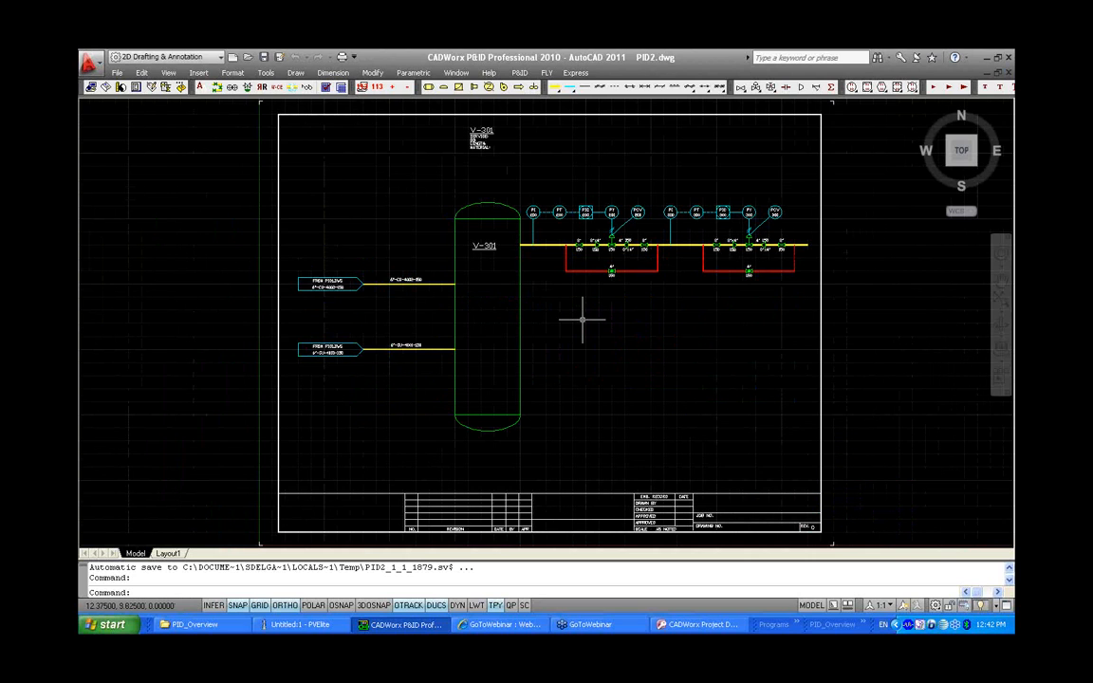
Switch to PID1 and open Multiple Edit, listing the VALVE components on process line 8"-CU-4000-150
key(ctrl+Tab)
middle_drag(514, 324, 716, 321)
scroll(585, 394, up, 1)
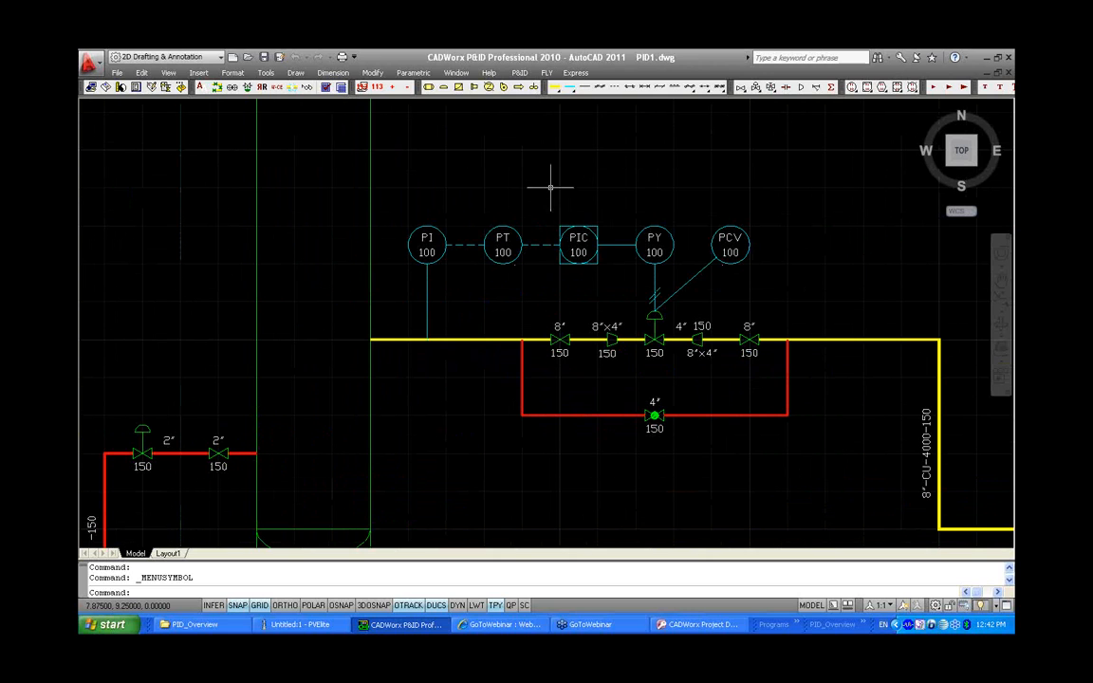
click(520, 73)
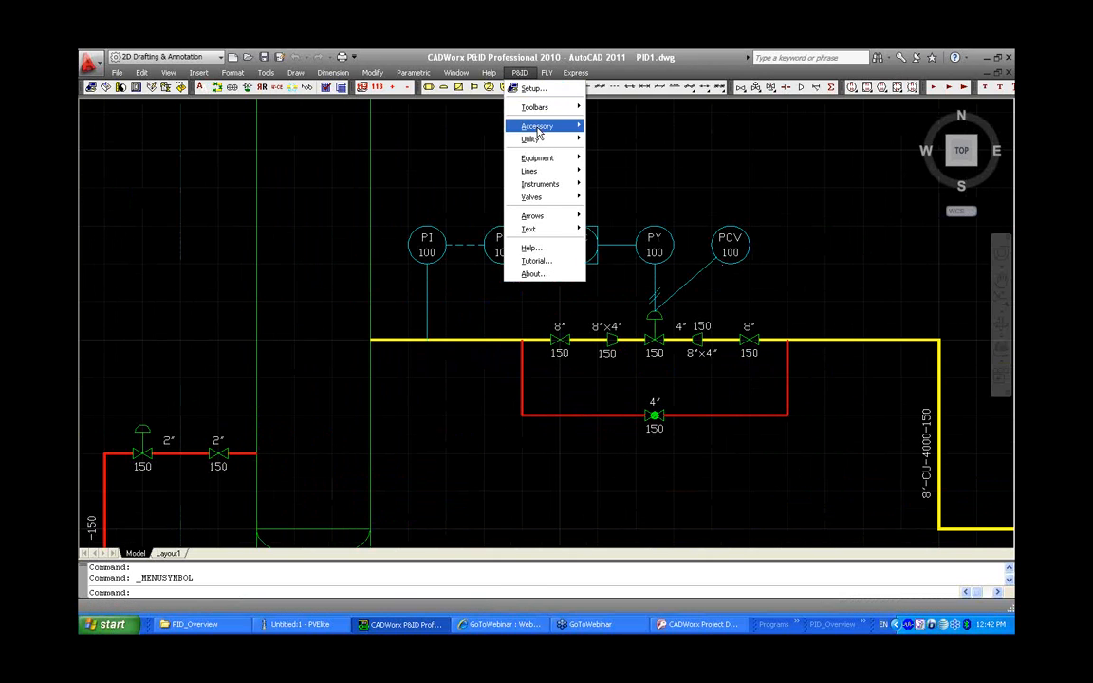
mouse_move(538, 133)
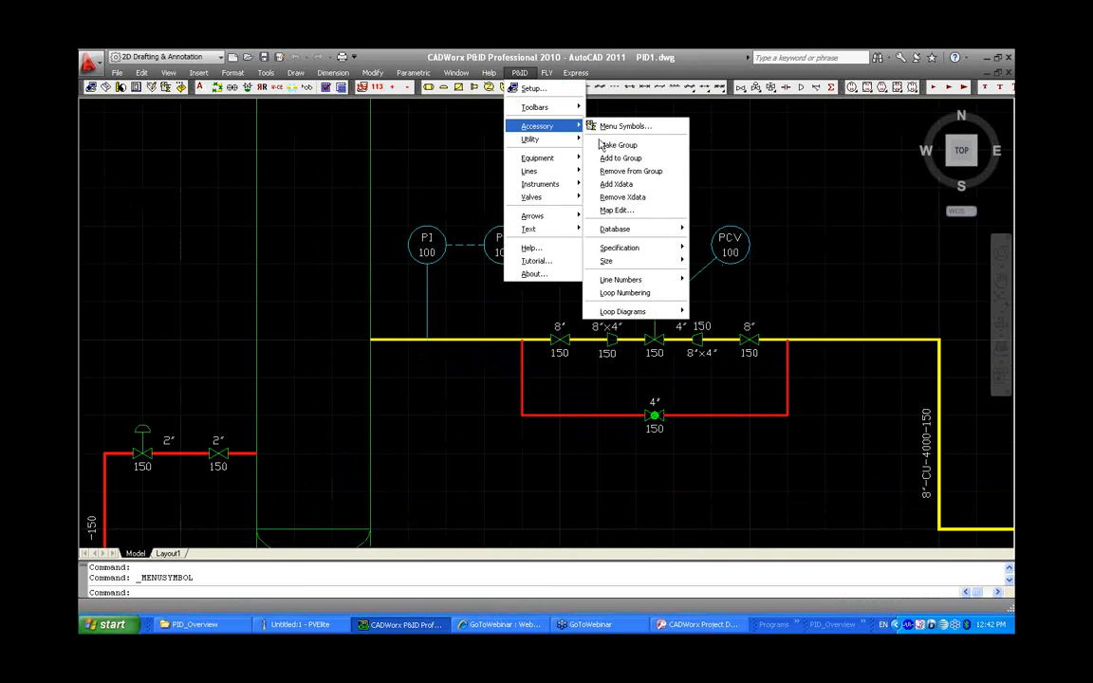
mouse_move(629, 231)
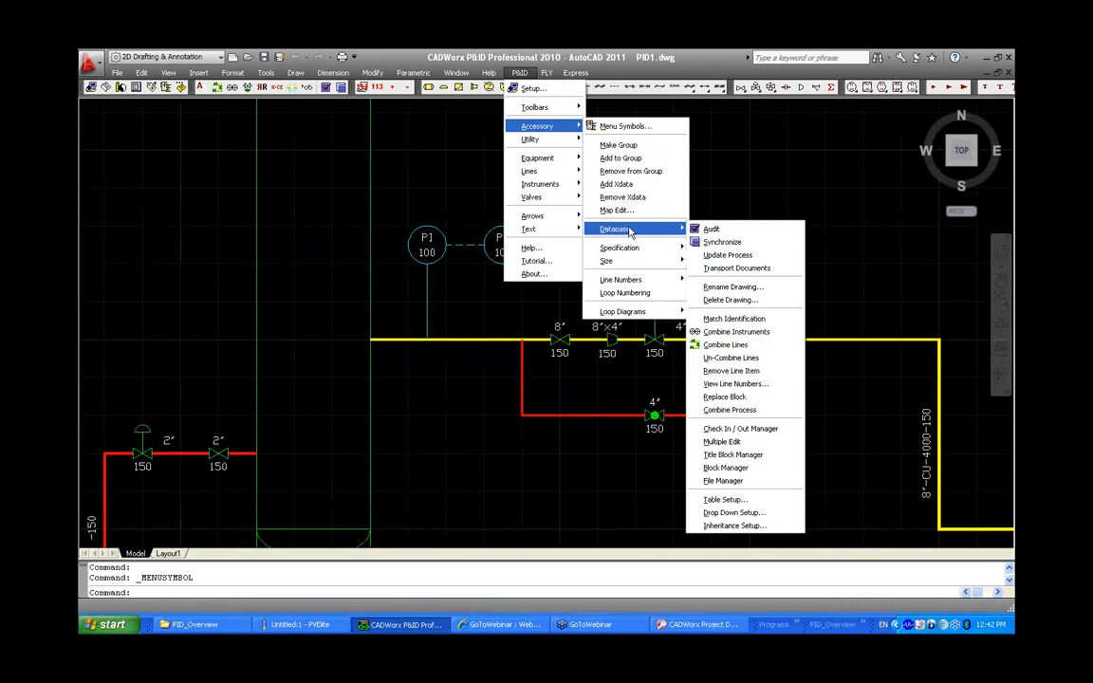
click(723, 442)
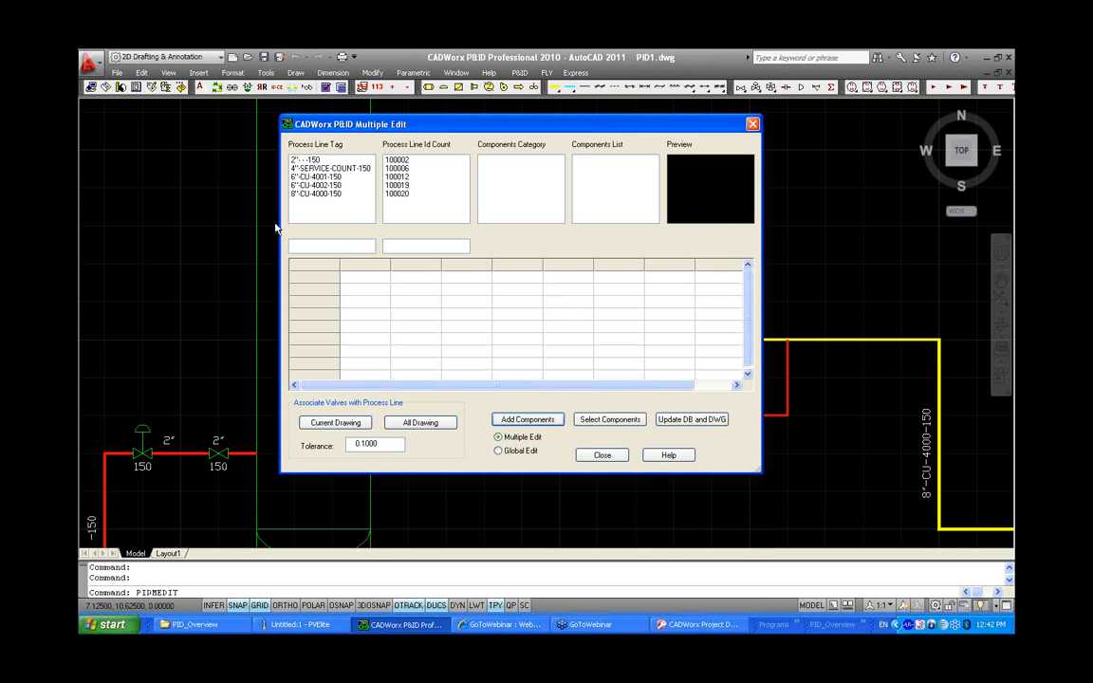
click(309, 193)
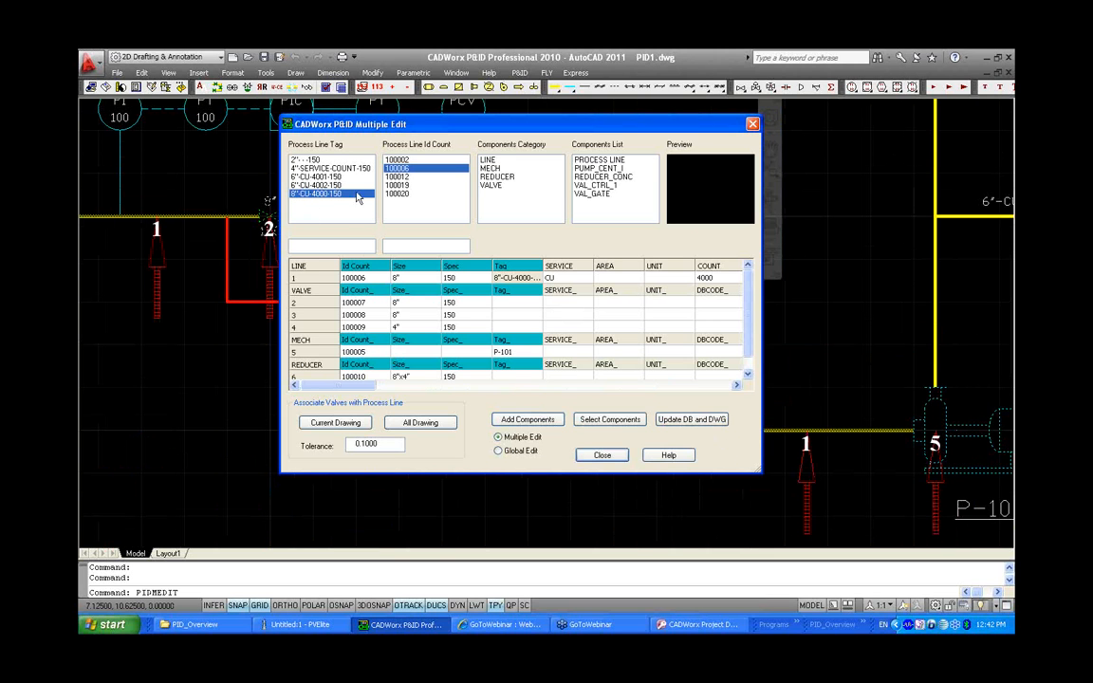
mouse_move(426, 130)
mouse_down()
mouse_move(545, 497)
mouse_move(532, 533)
mouse_move(498, 432)
mouse_move(448, 160)
mouse_up()
click(515, 216)
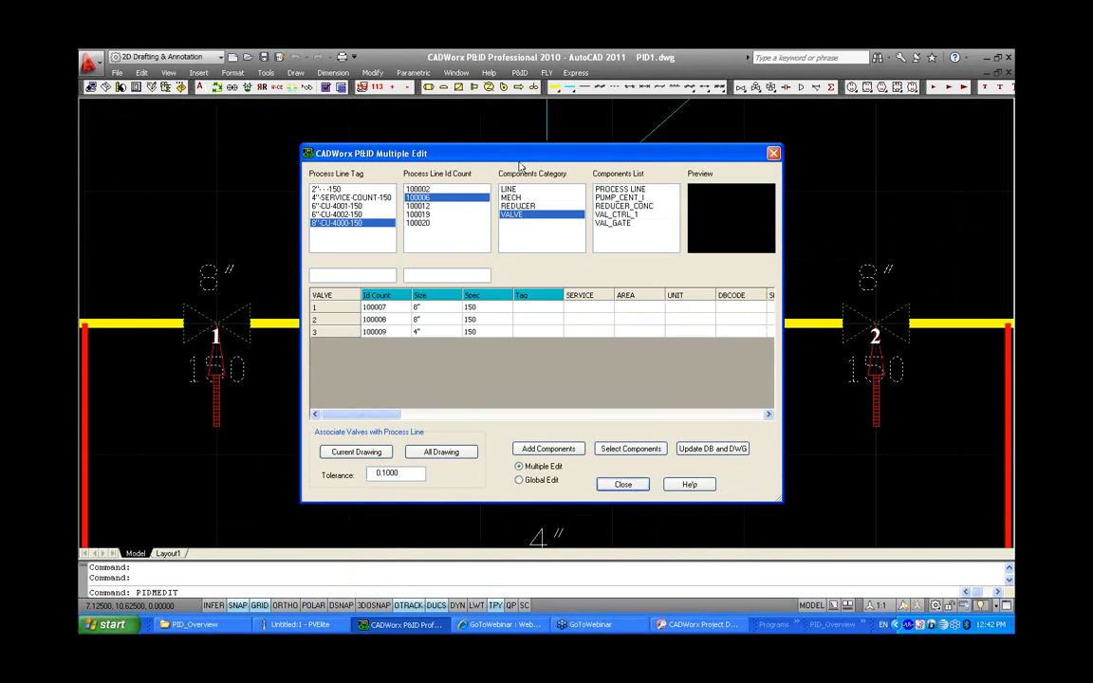
mouse_move(523, 154)
mouse_down()
mouse_move(557, 378)
mouse_move(556, 495)
mouse_move(540, 153)
mouse_up()
Set the Tag_ of all three valves to XXX, update the database and drawing, and close the dialog
click(558, 305)
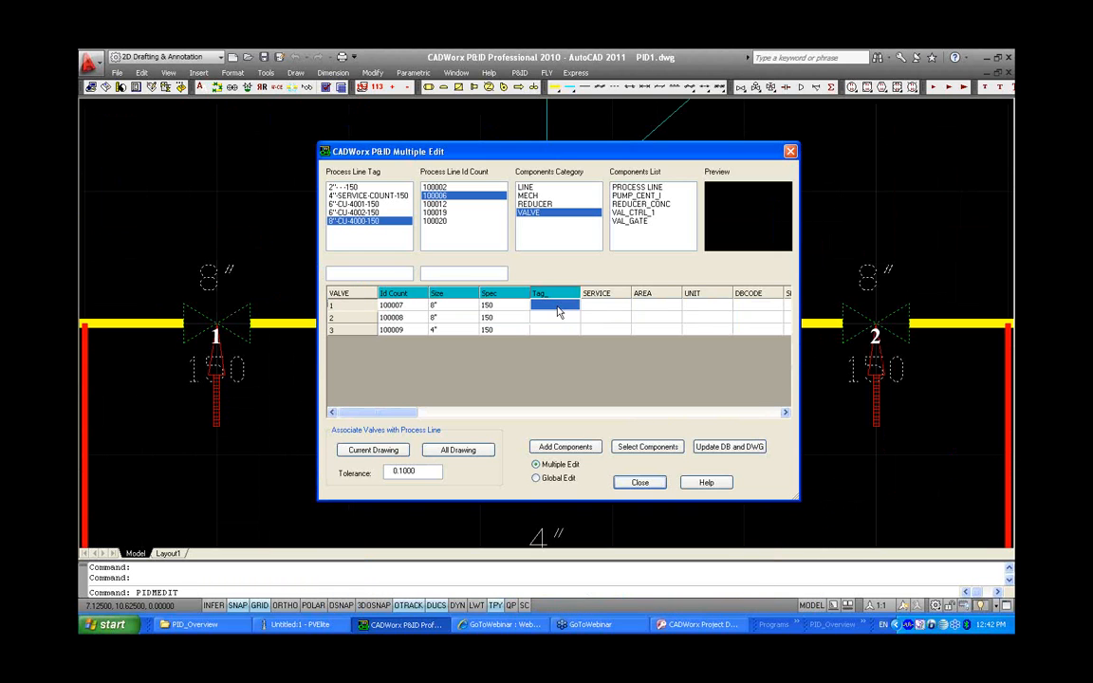
text(XXX)
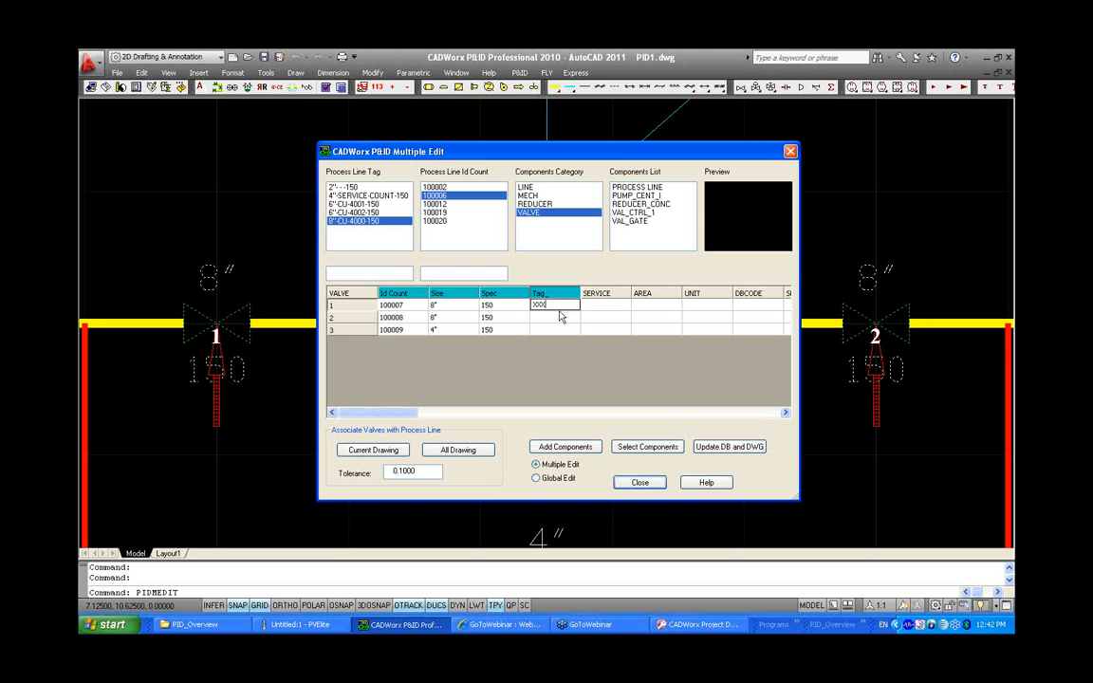
key(Down)
key(Down)
click(557, 305)
drag(556, 305, 556, 332)
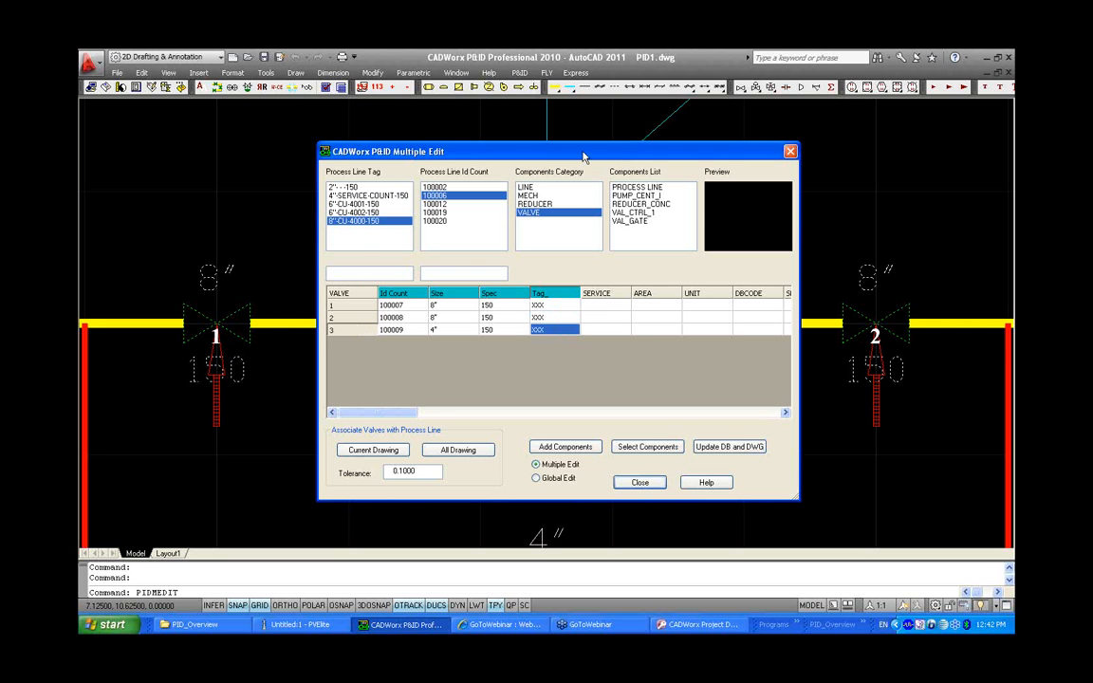
mouse_move(583, 157)
mouse_down()
mouse_move(600, 451)
mouse_move(574, 173)
mouse_up()
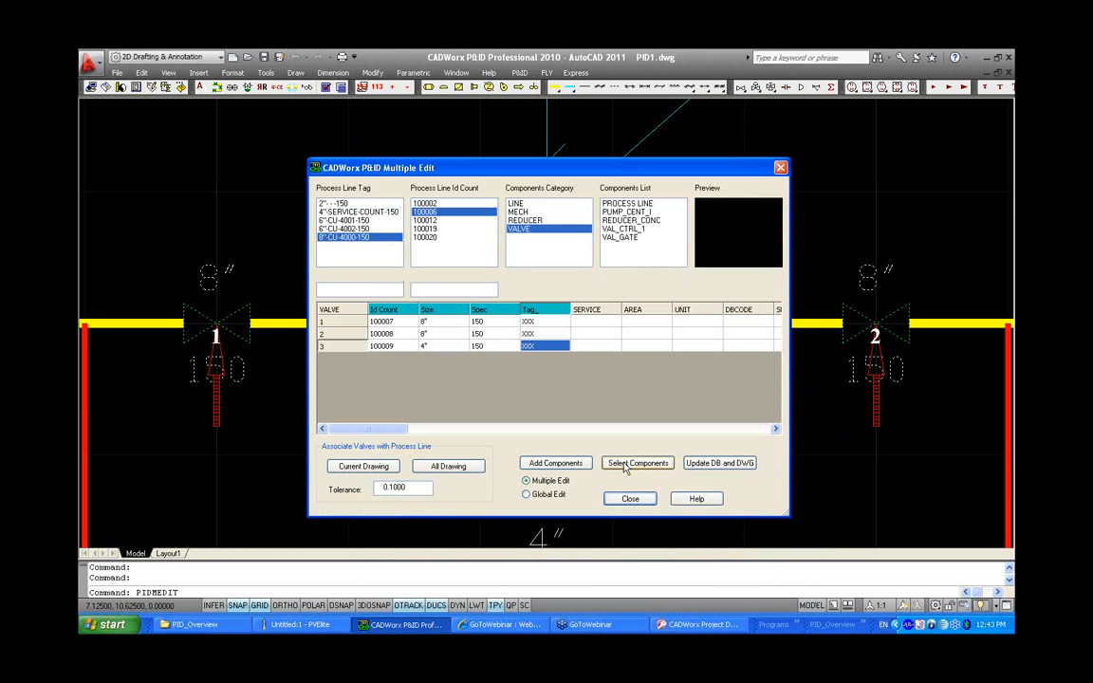
click(698, 465)
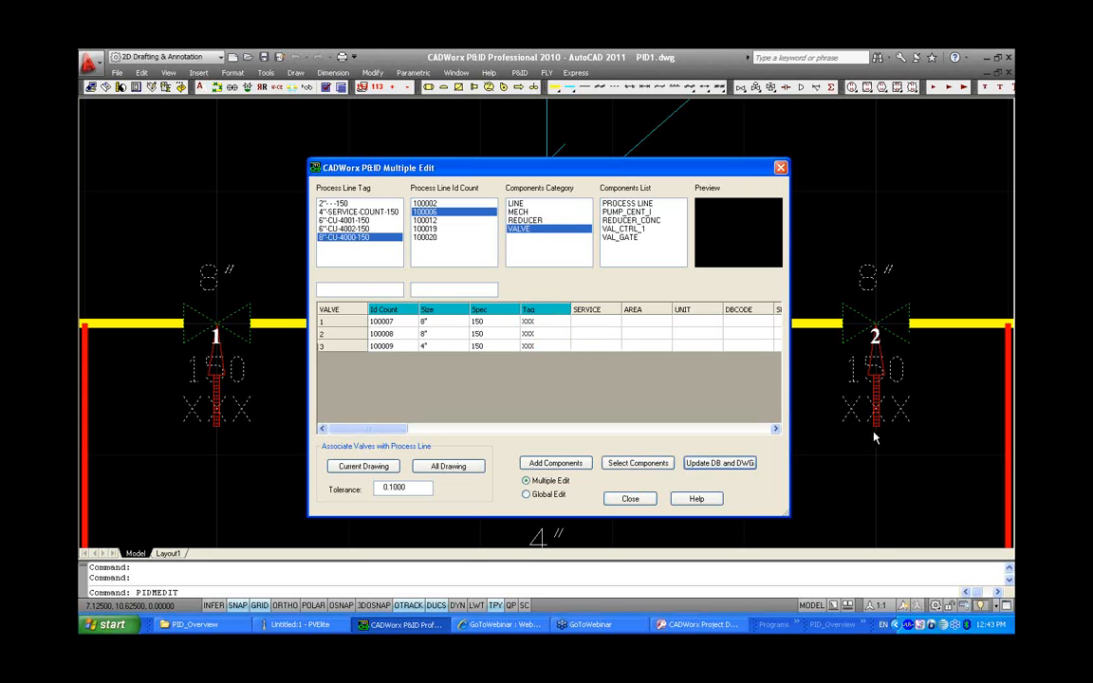
click(631, 499)
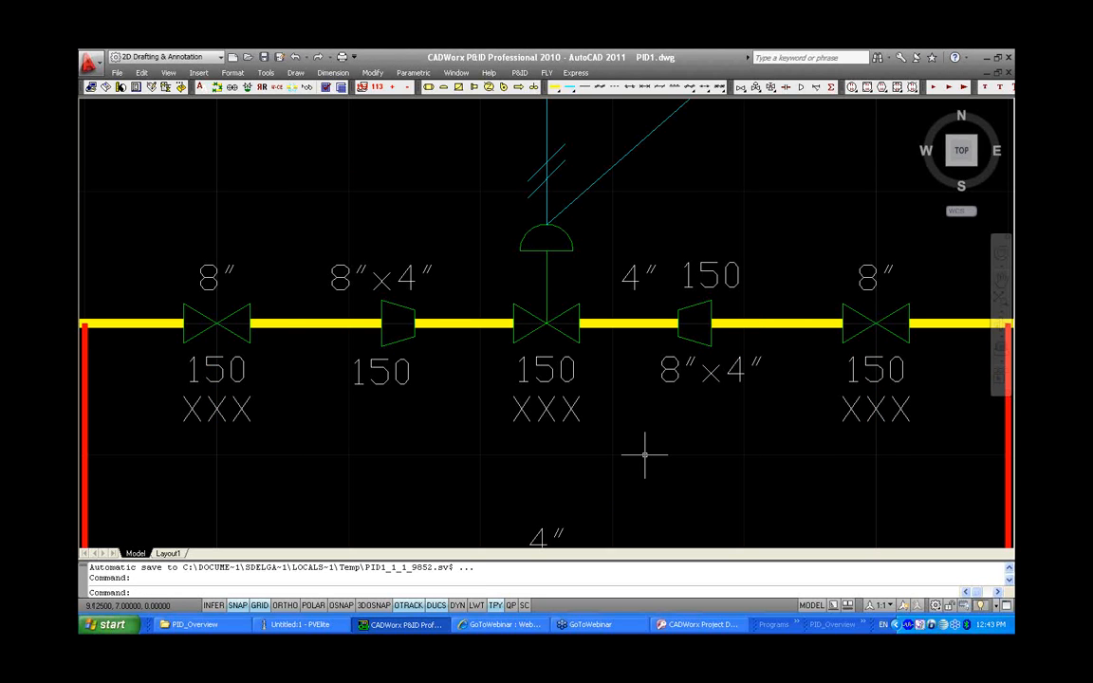
Open the Block and Layer Manager and pick the VALVE category, VALVES REGULAR type and VAL_GATE block
scroll(644, 456, down, 2)
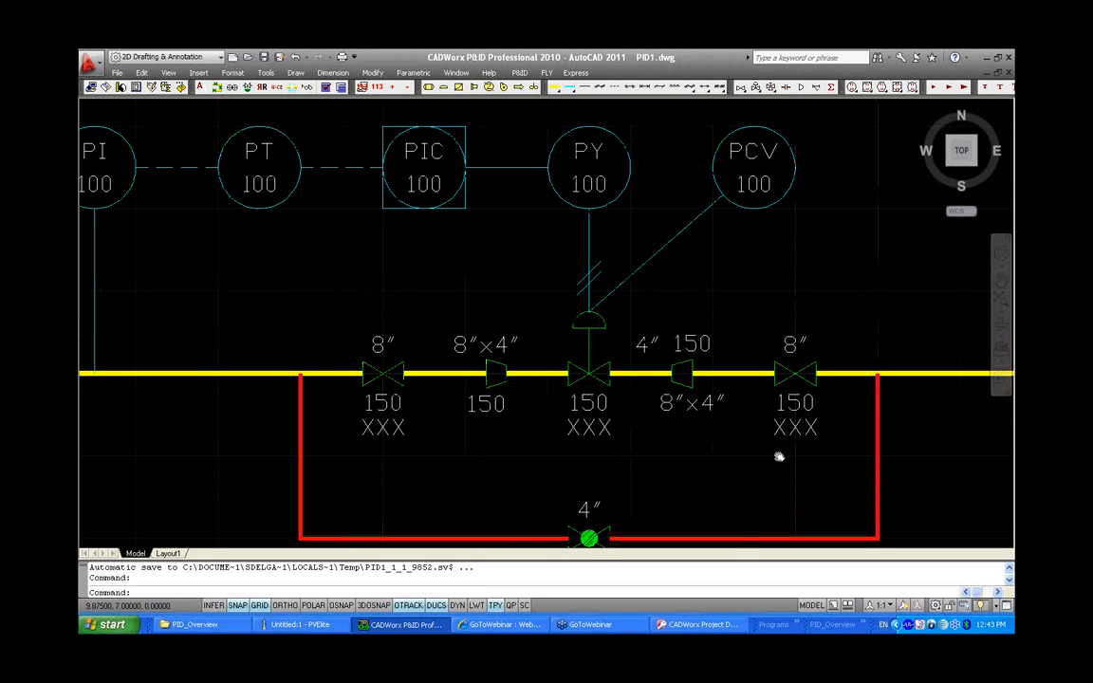
middle_drag(778, 457, 738, 433)
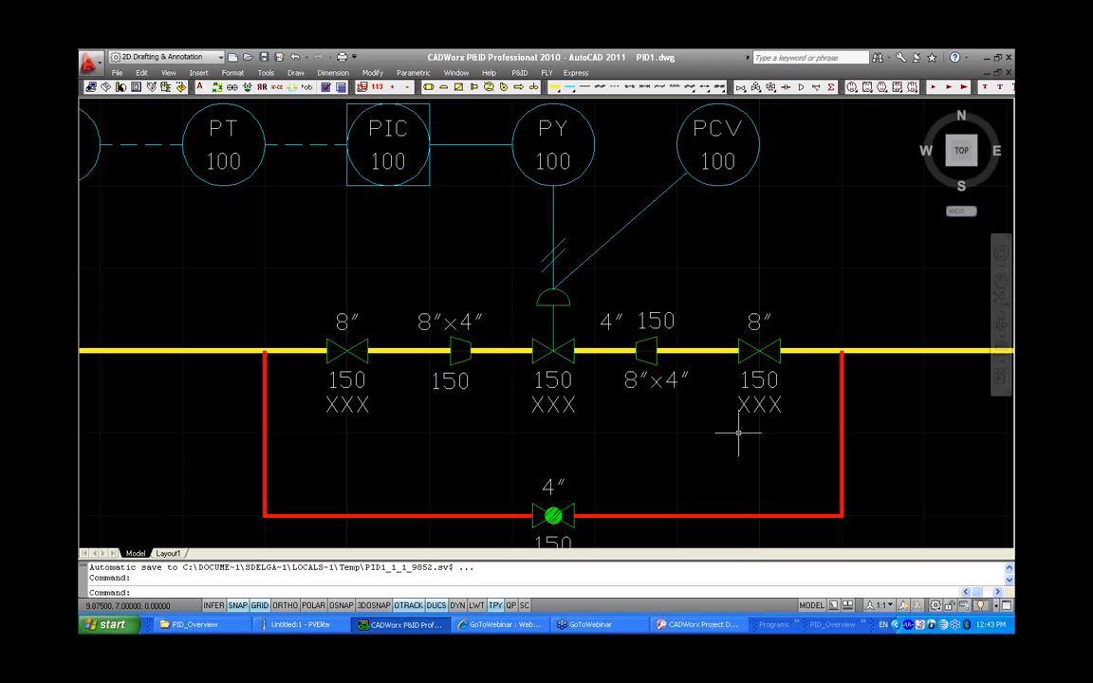
click(525, 74)
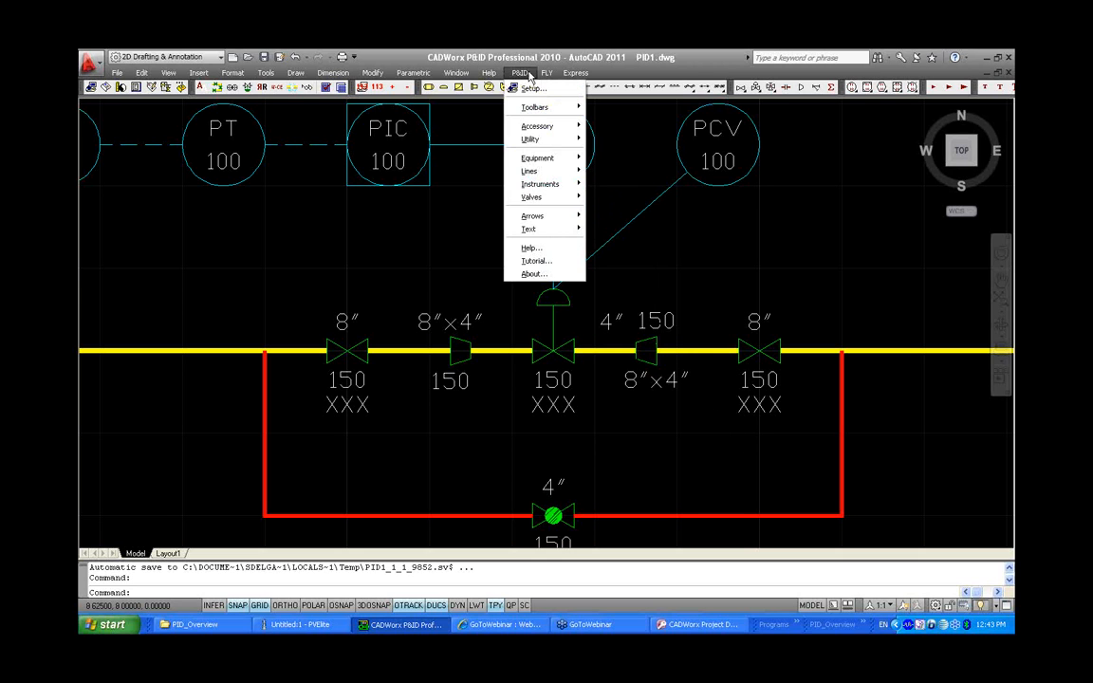
mouse_move(537, 126)
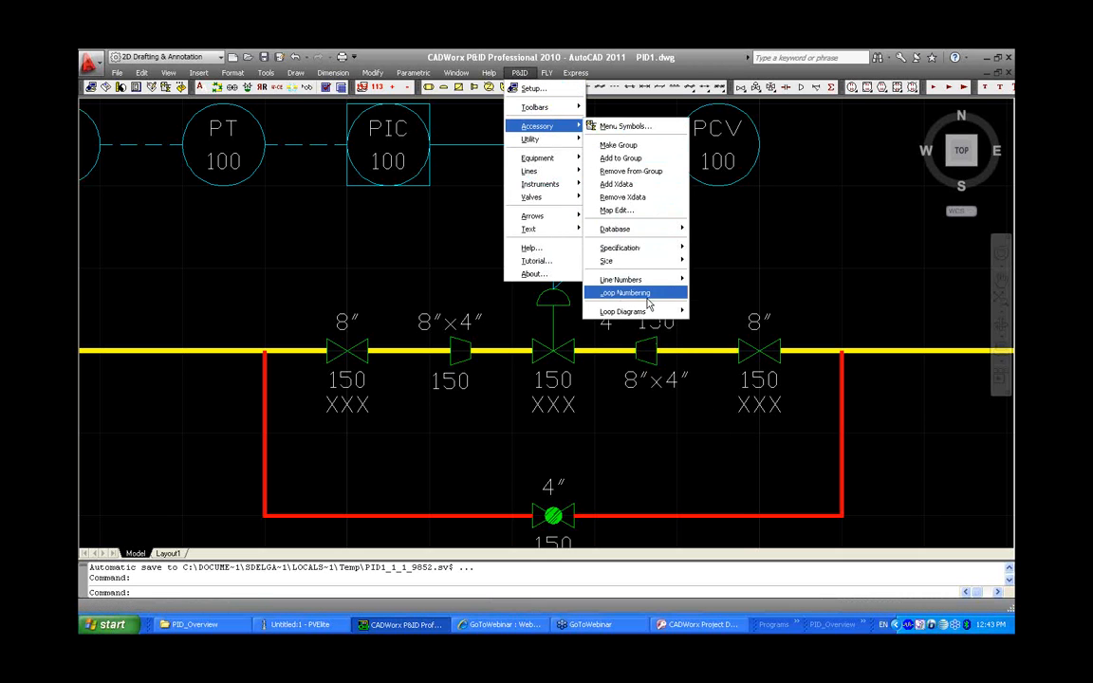
mouse_move(655, 229)
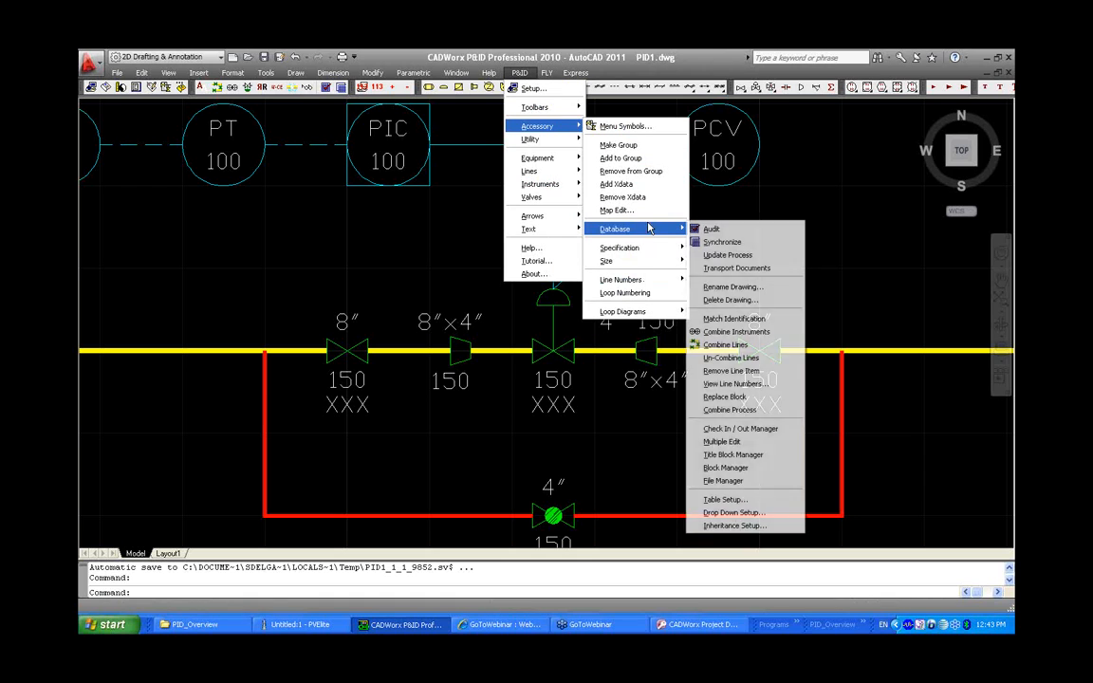
click(771, 467)
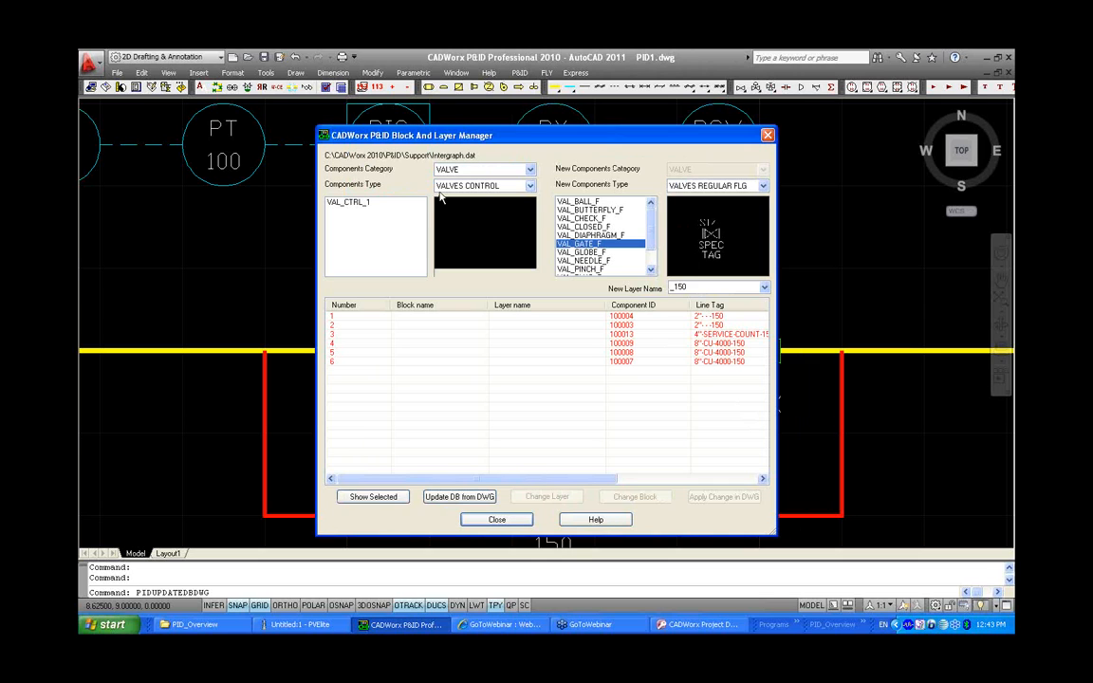
click(453, 169)
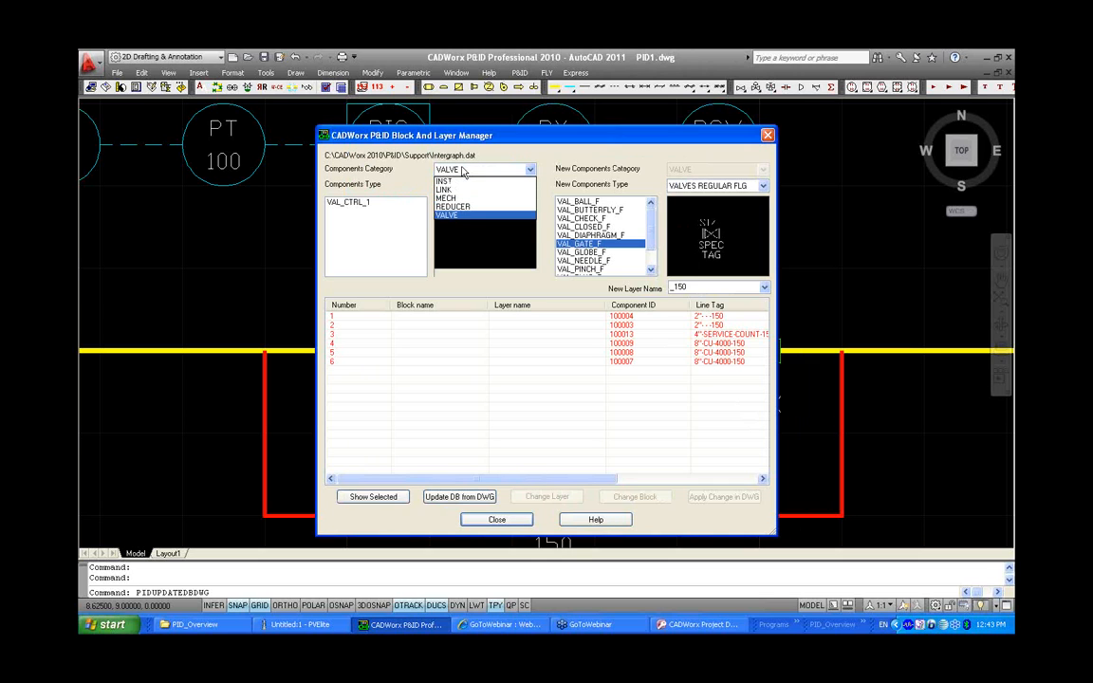
click(466, 214)
click(466, 185)
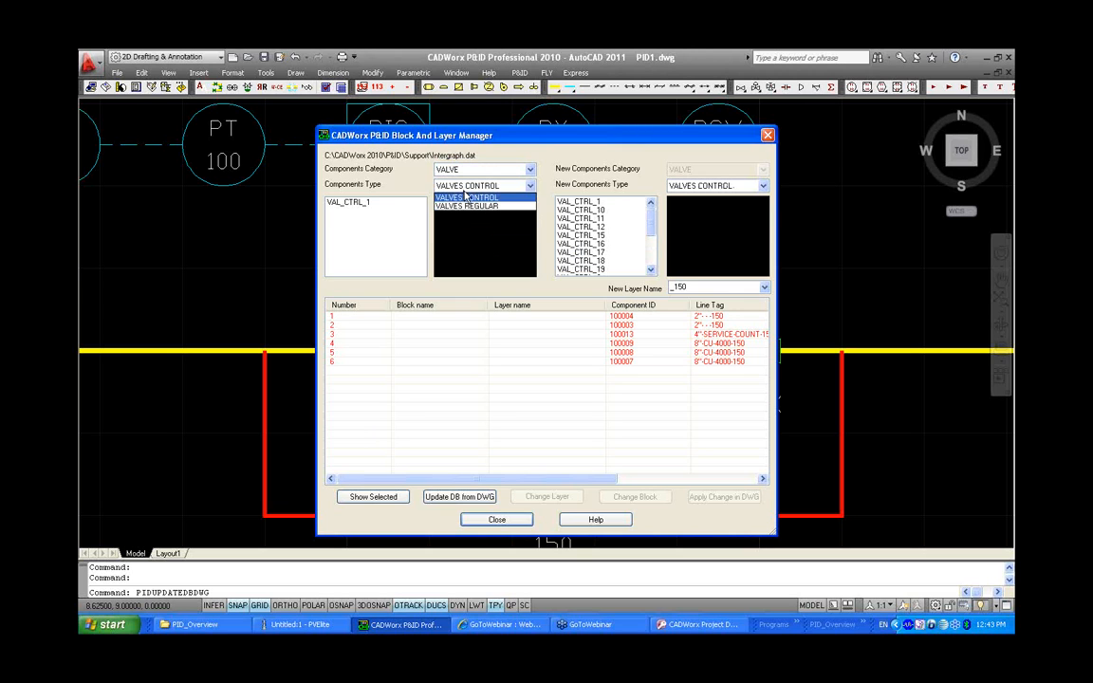
click(467, 211)
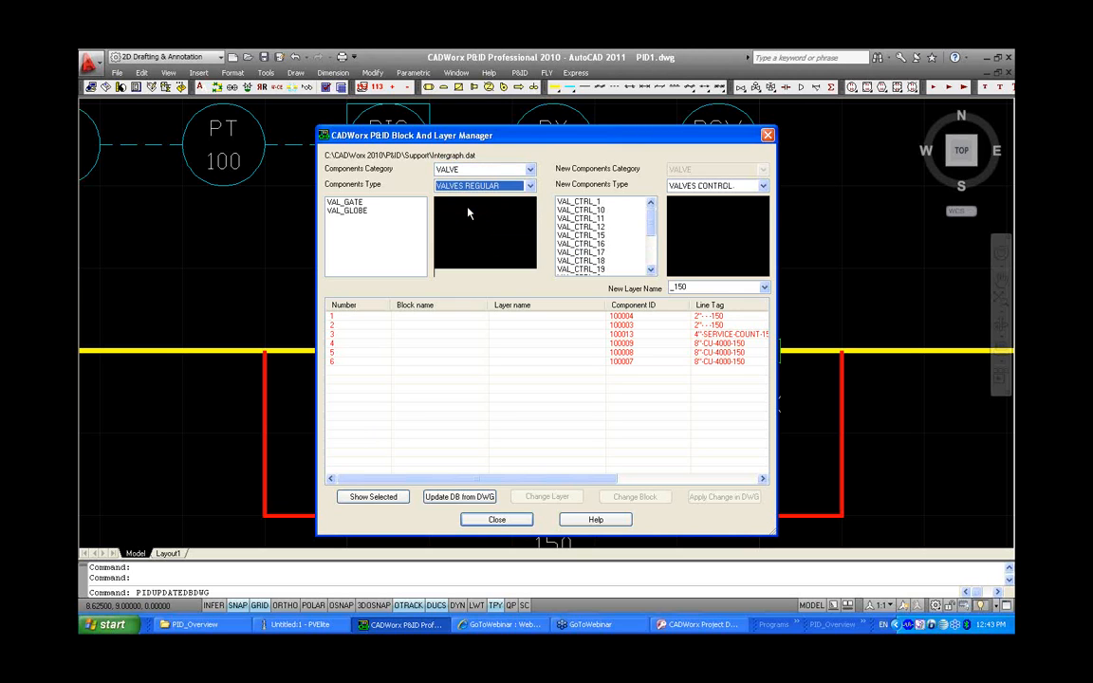
click(358, 203)
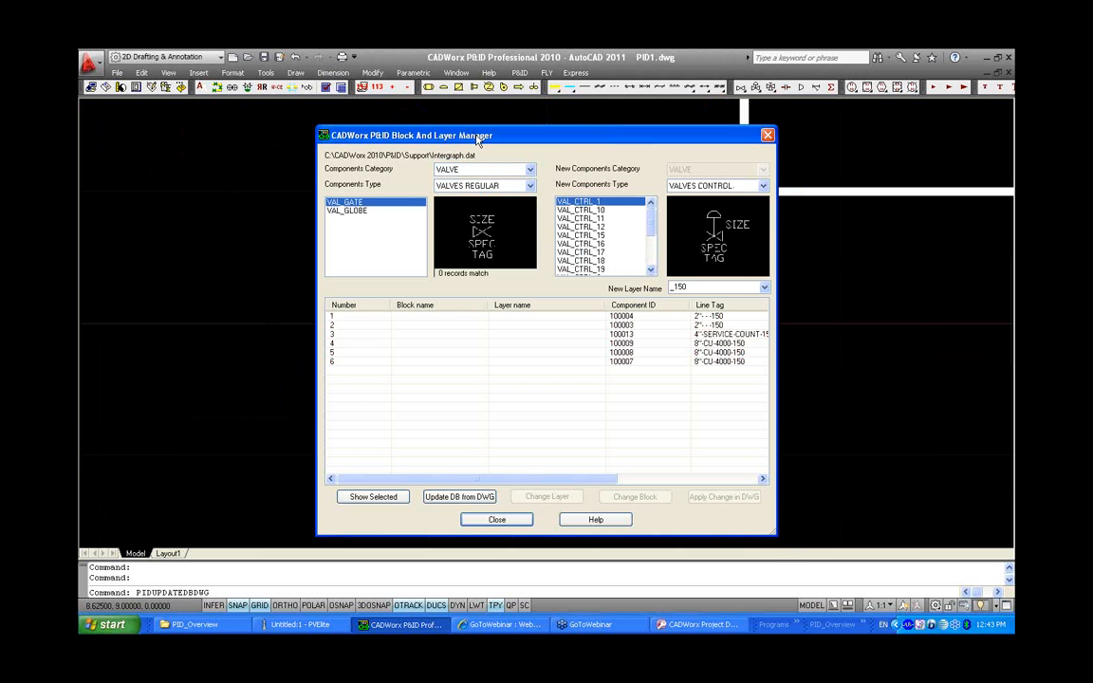
drag(477, 138, 476, 336)
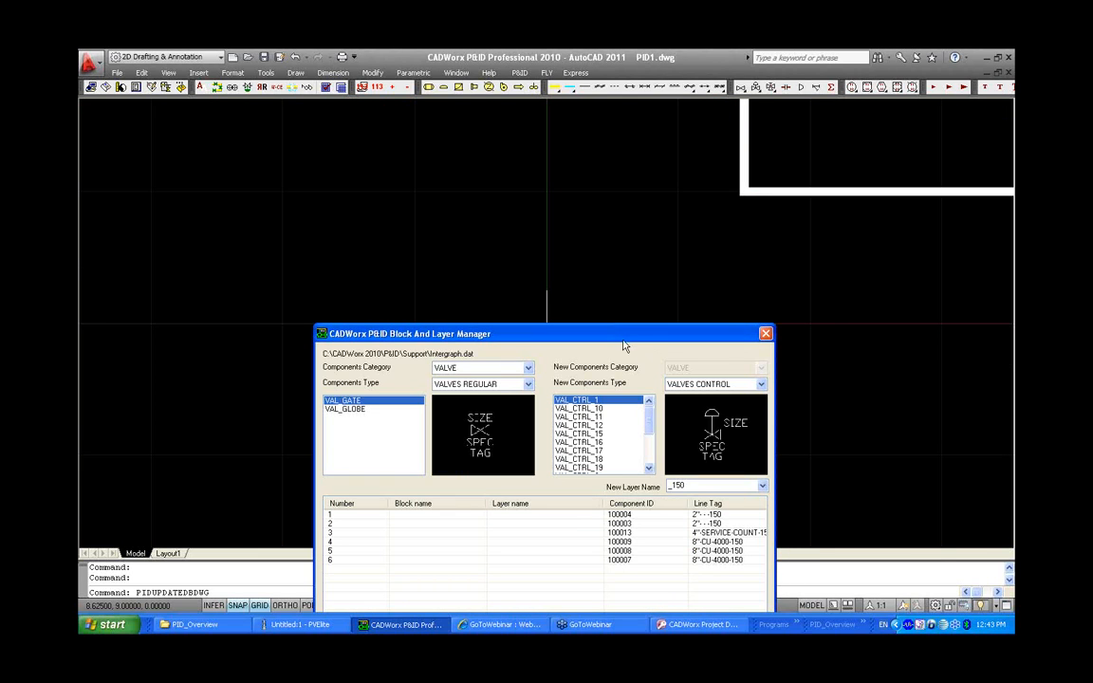
drag(623, 338, 592, 153)
click(466, 198)
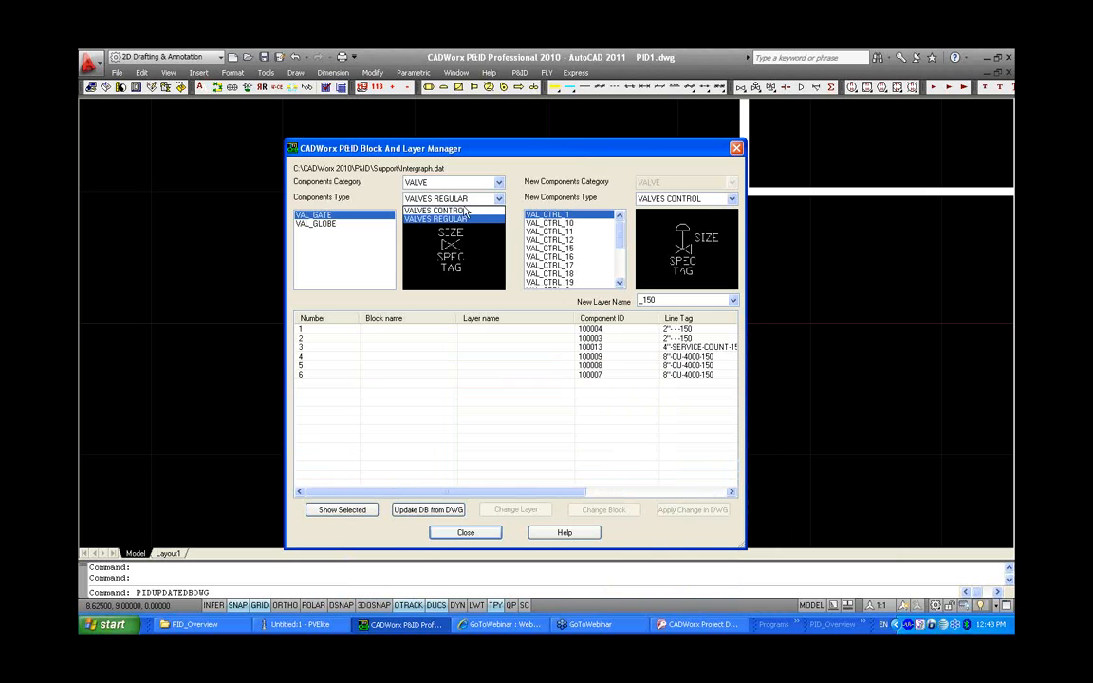
click(436, 207)
click(446, 198)
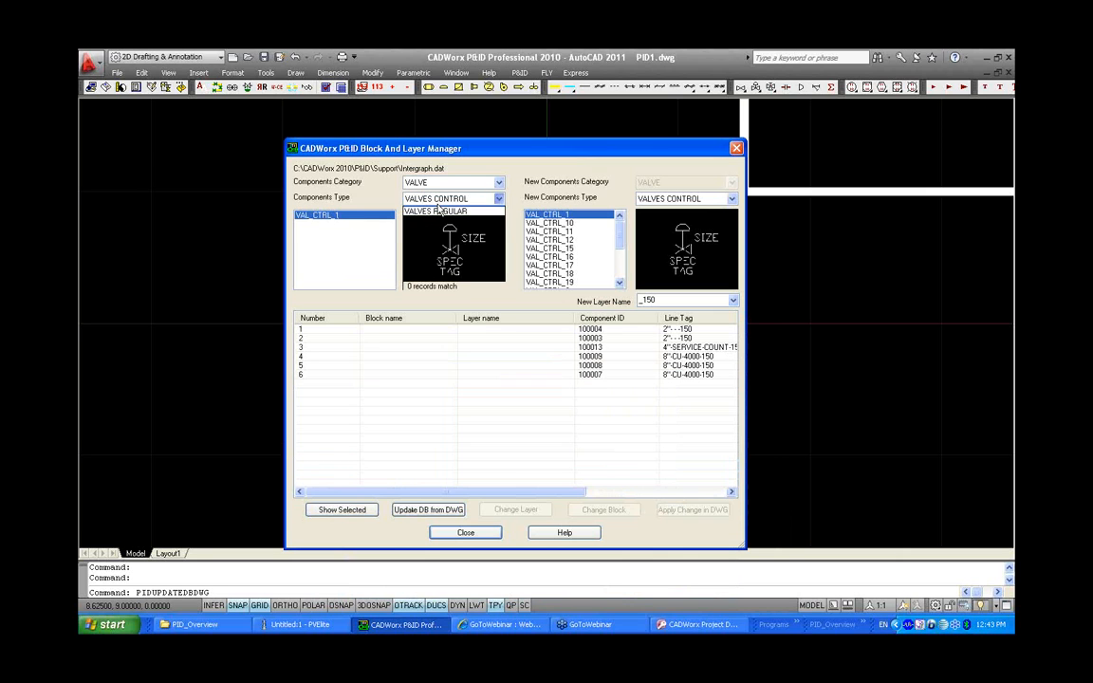
click(434, 215)
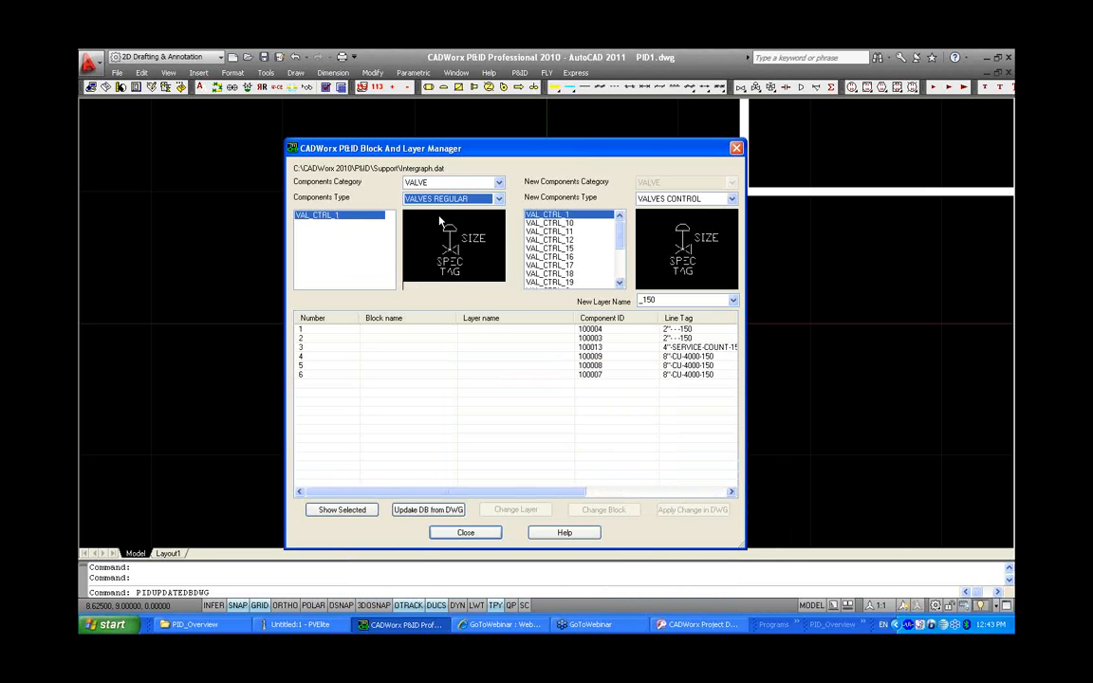
Replace the block of the two valves on line 8"-CU-4000-150 with VAL_GATE_F of type VALVES REGULAR FLG, apply it to the drawing, and close the manager
click(340, 368)
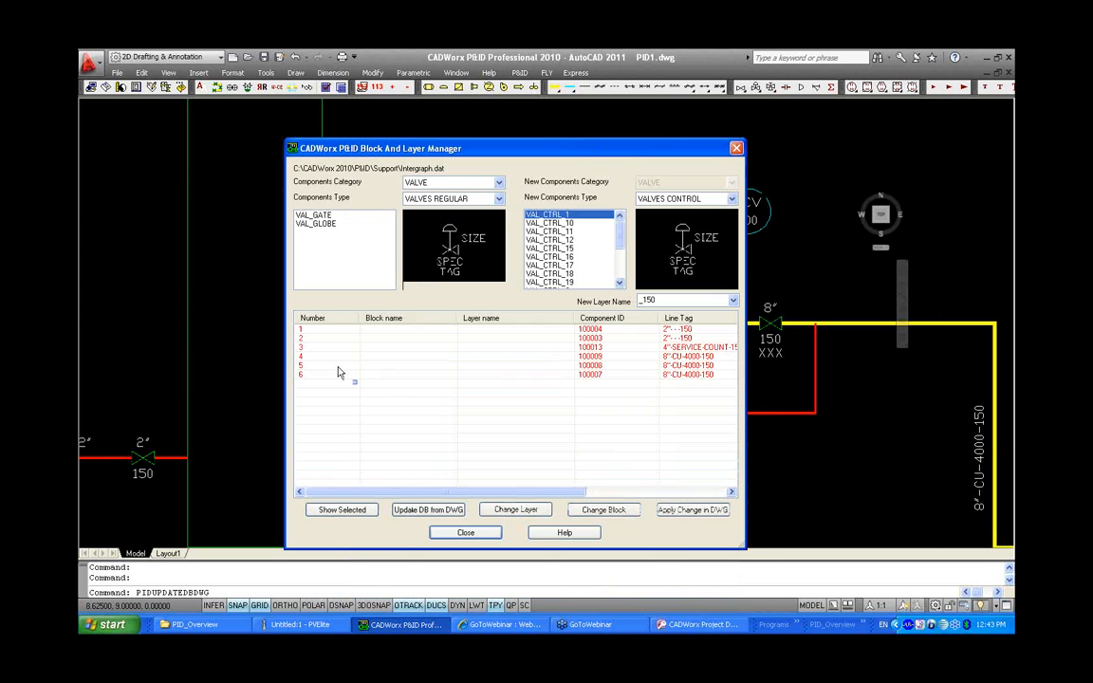
drag(339, 367, 313, 329)
mouse_move(501, 146)
mouse_down()
mouse_move(505, 500)
mouse_move(496, 130)
mouse_up()
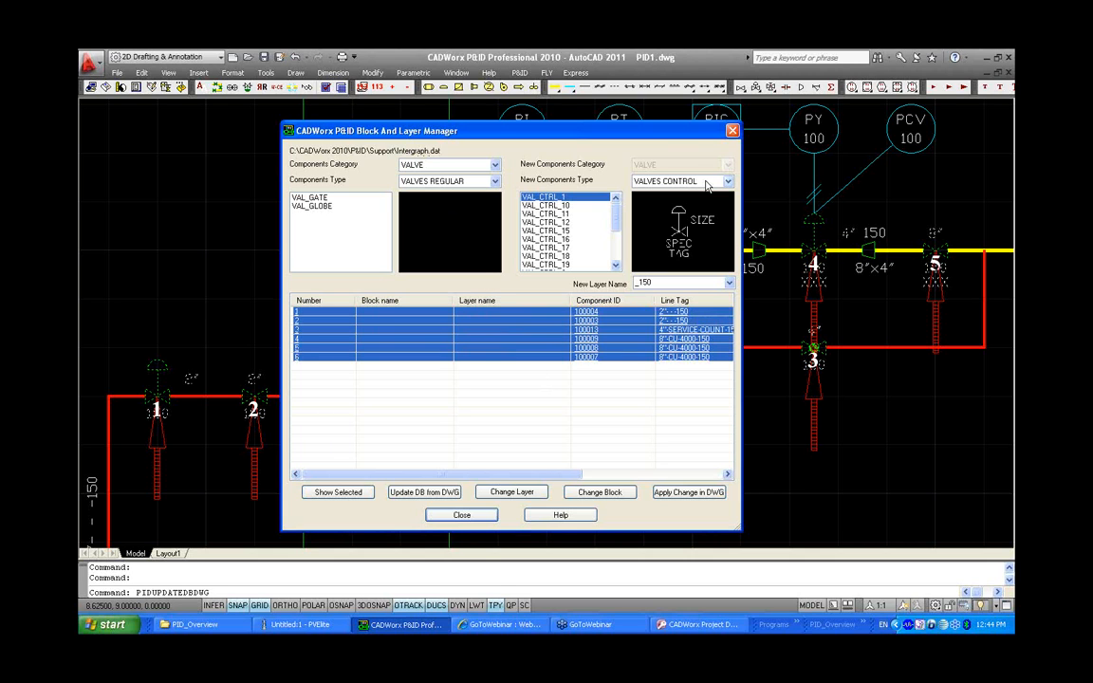
drag(670, 140, 539, 141)
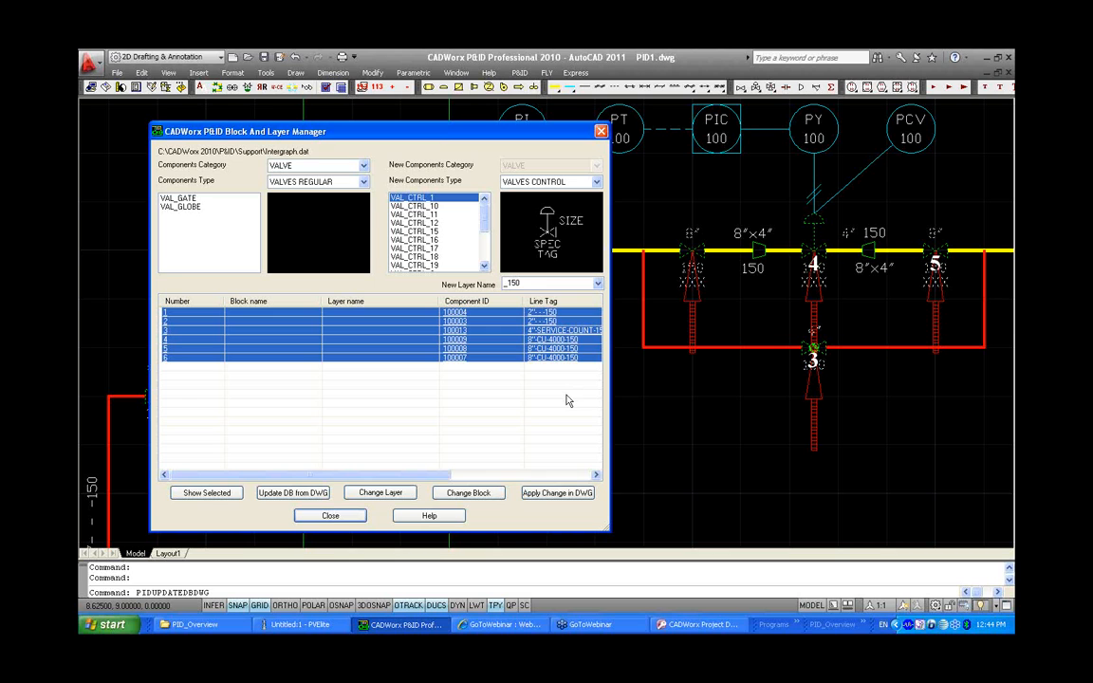
drag(548, 348, 547, 355)
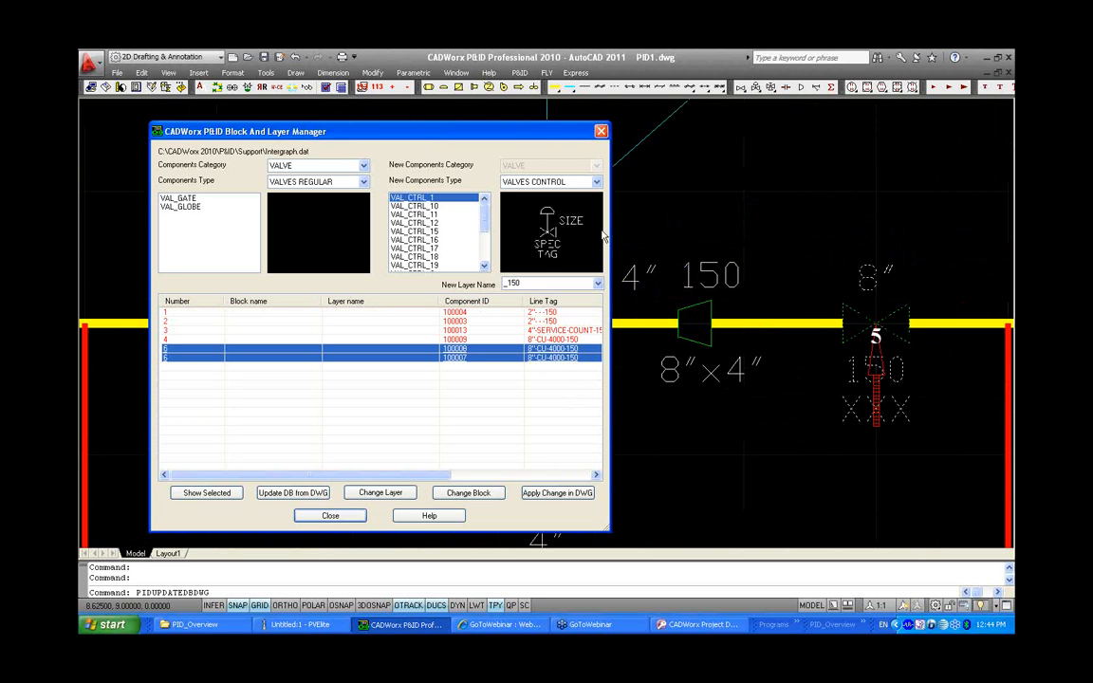
mouse_move(514, 141)
mouse_down()
mouse_move(670, 138)
mouse_move(682, 125)
mouse_up()
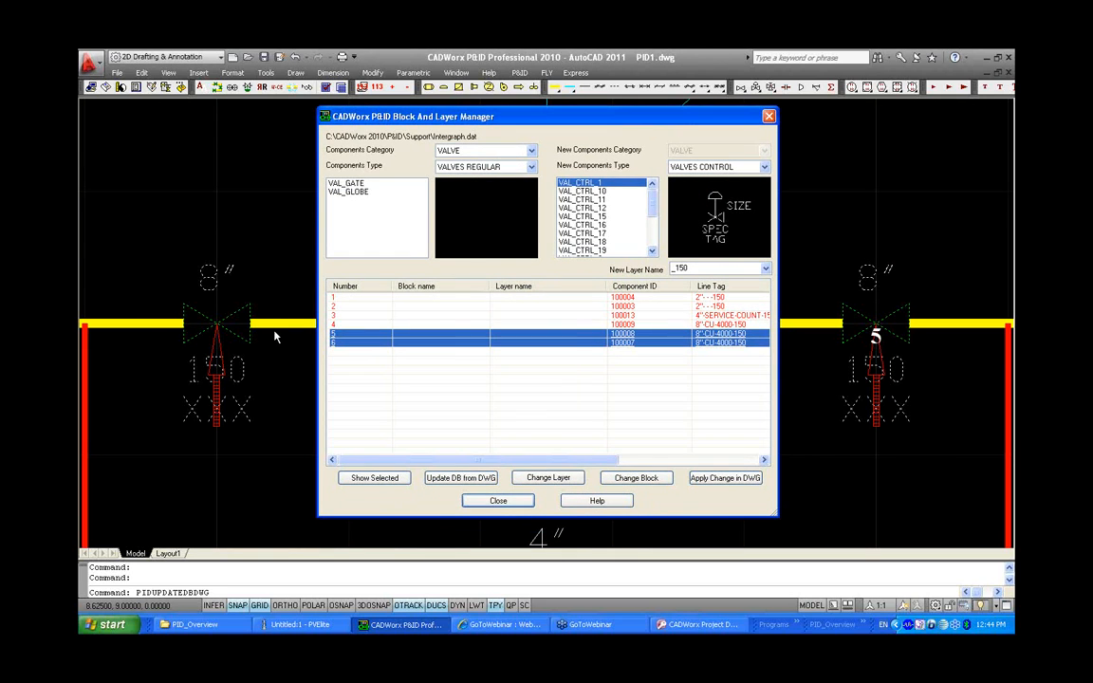
click(704, 167)
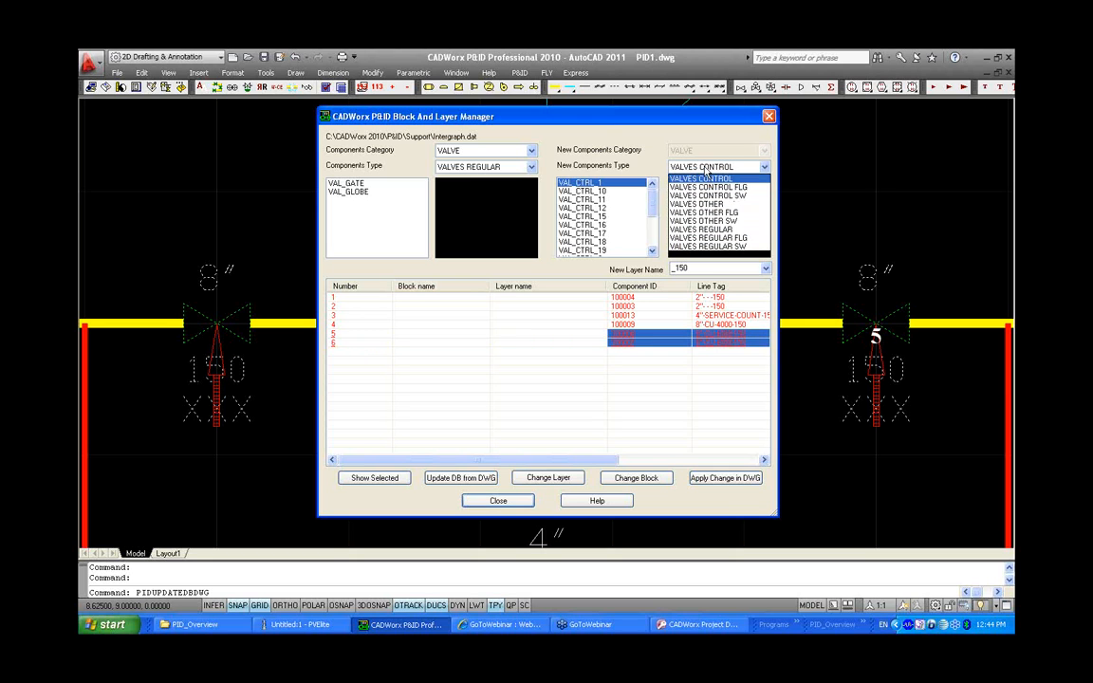
click(708, 238)
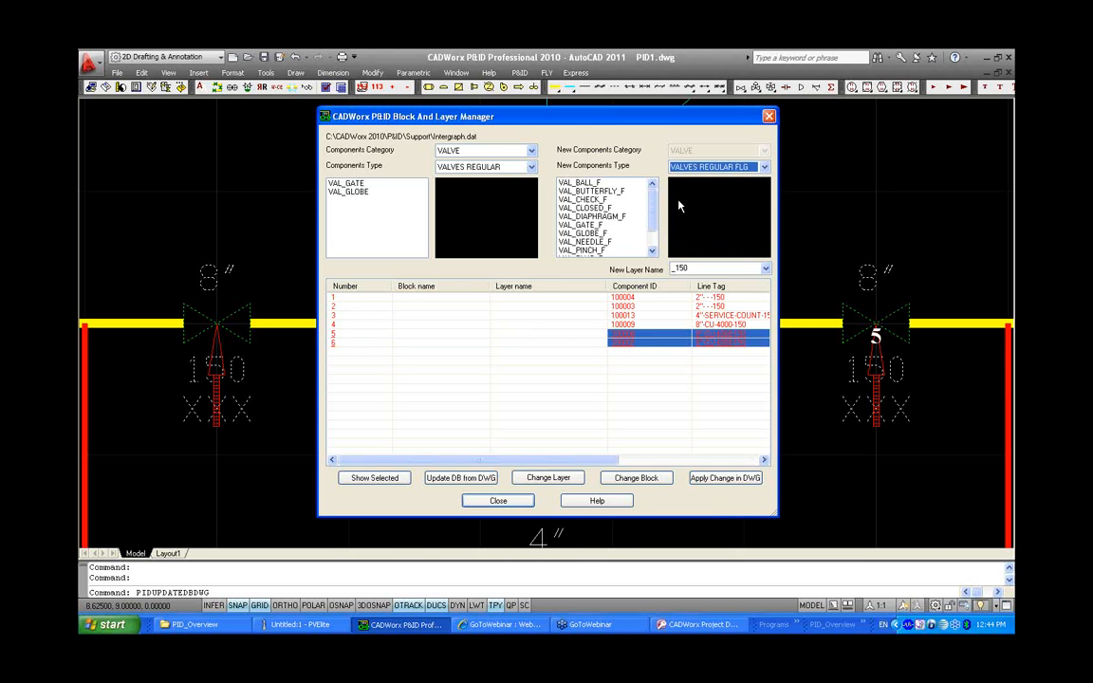
scroll(655, 232, down, 1)
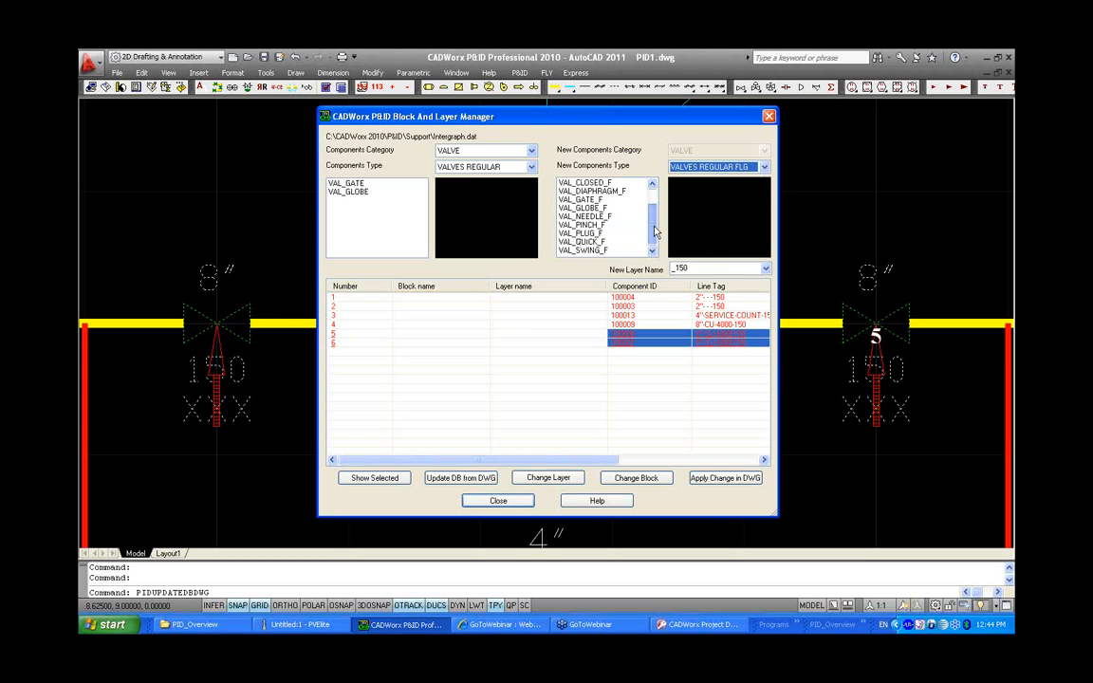
click(626, 200)
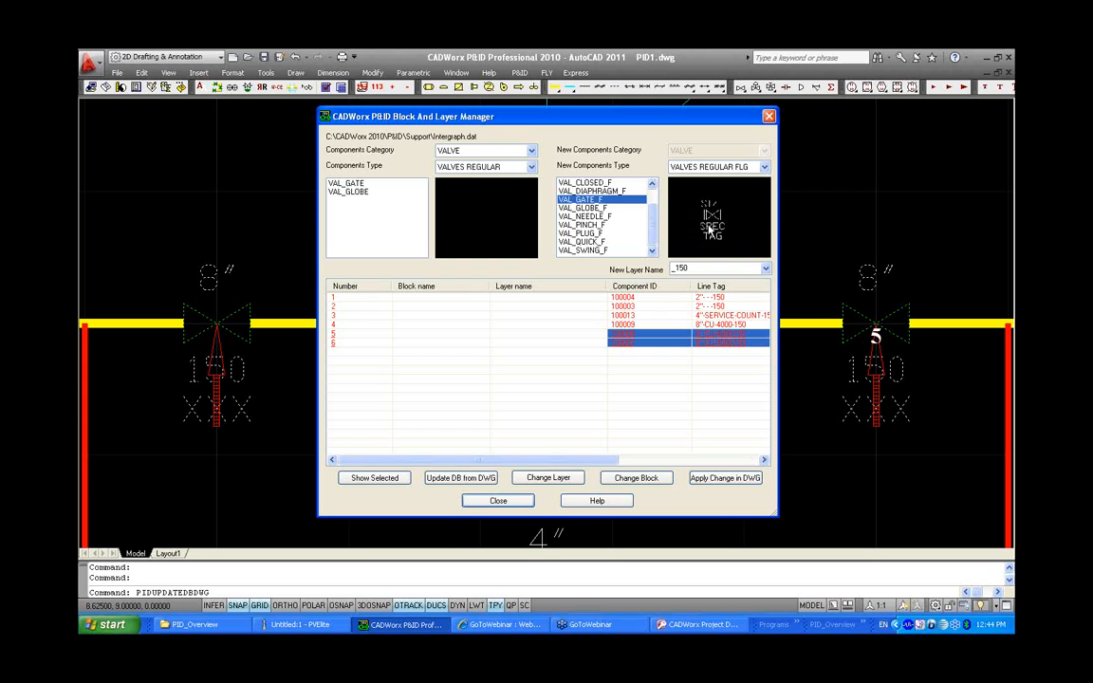
click(645, 477)
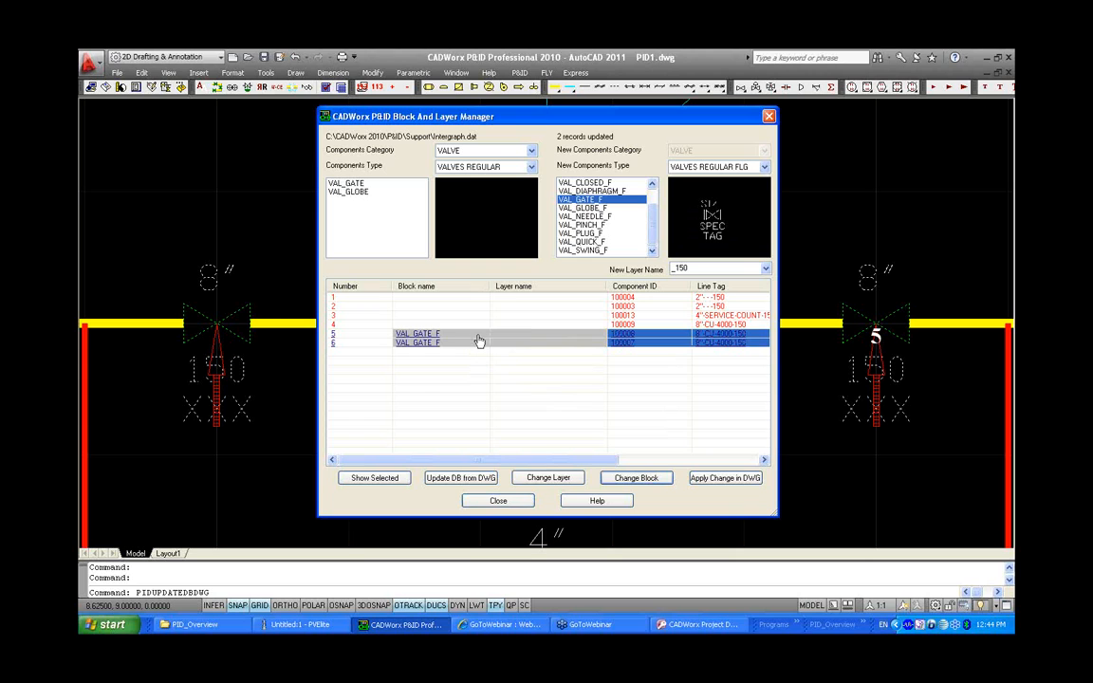
click(738, 480)
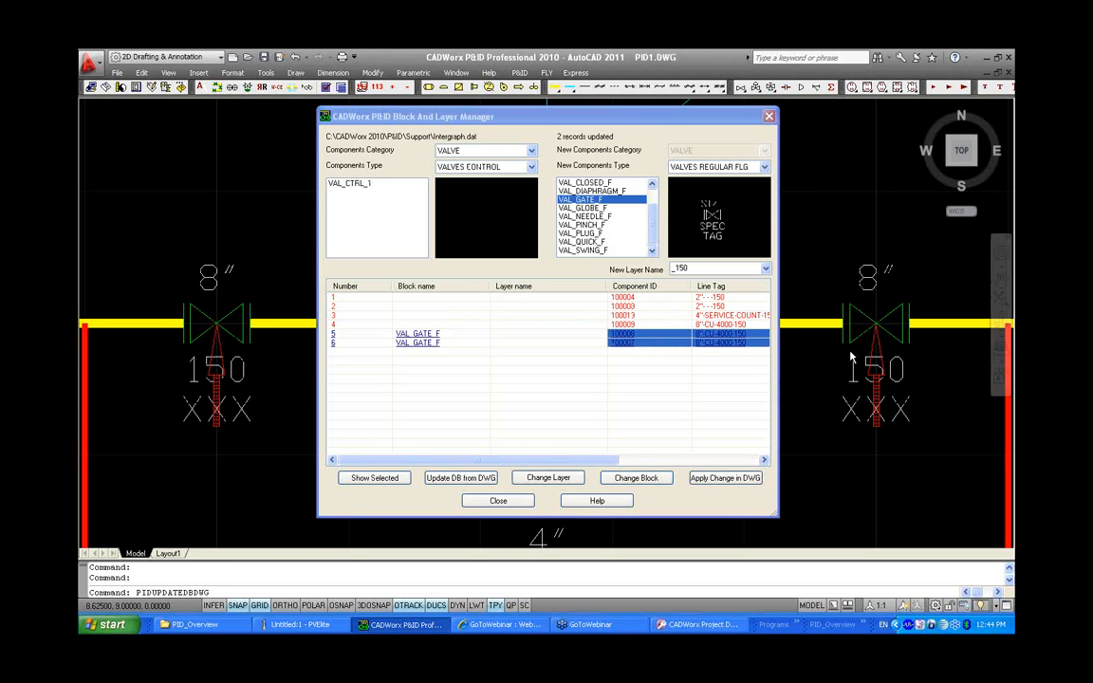
click(498, 500)
middle_click(645, 389)
middle_click(645, 389)
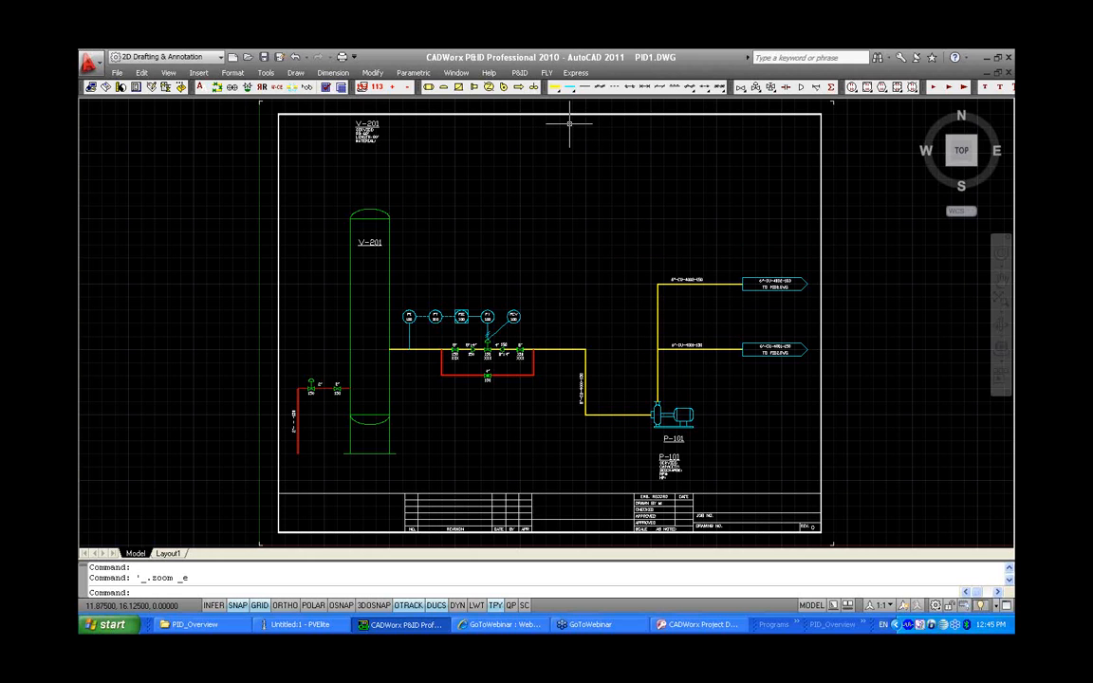
click(518, 74)
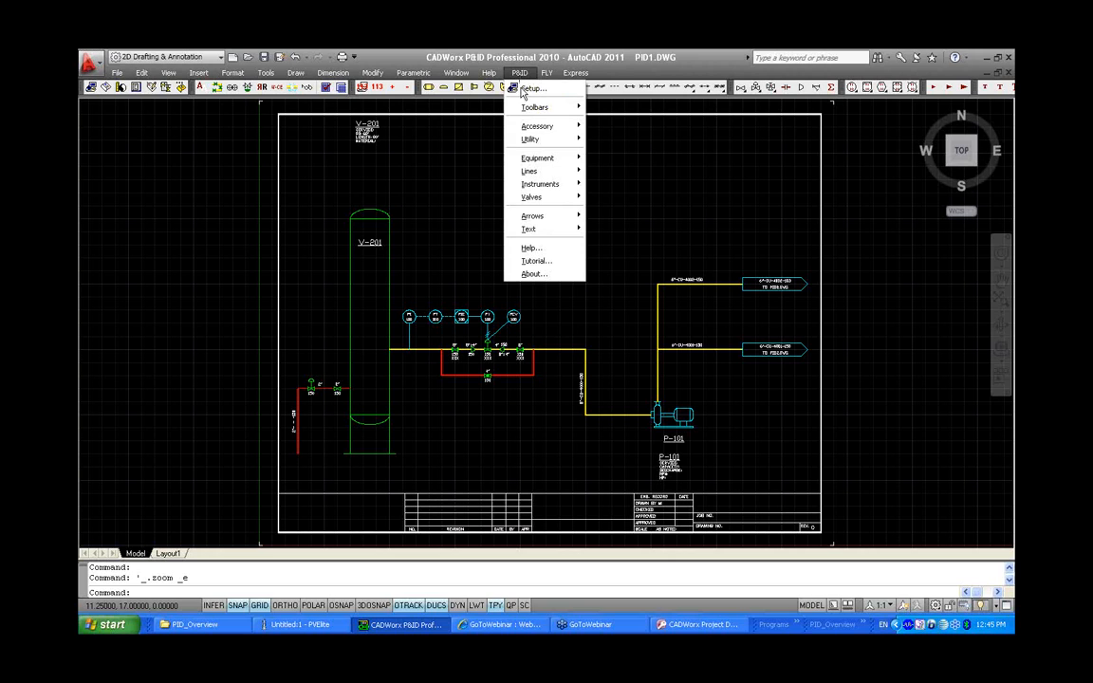
mouse_move(536, 126)
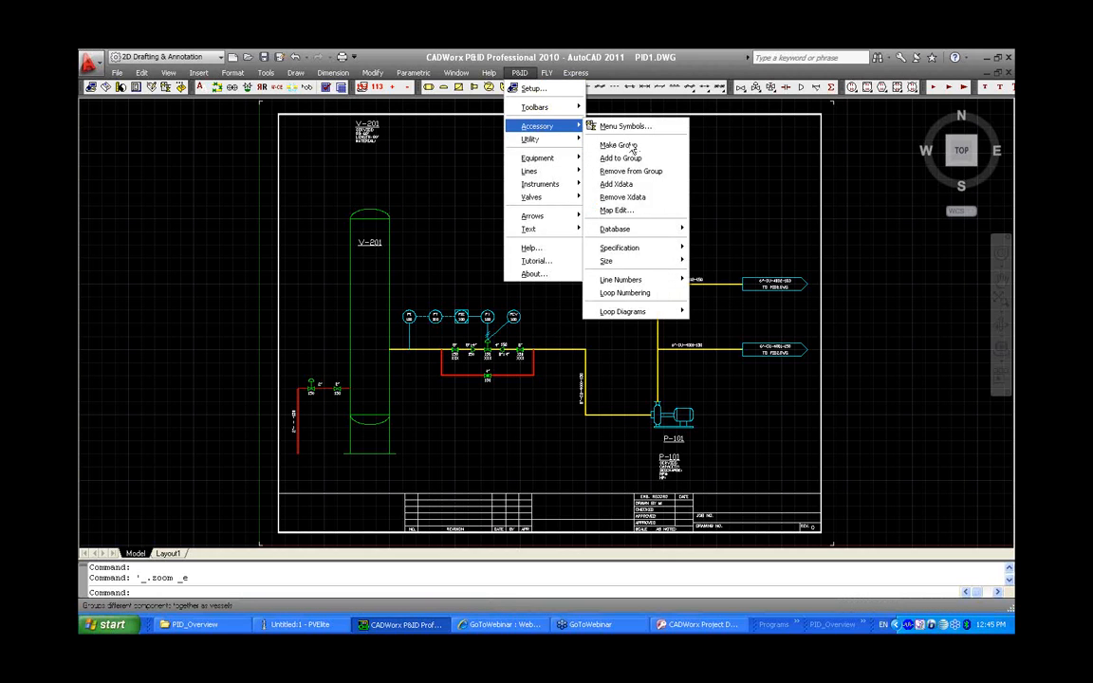
mouse_move(631, 312)
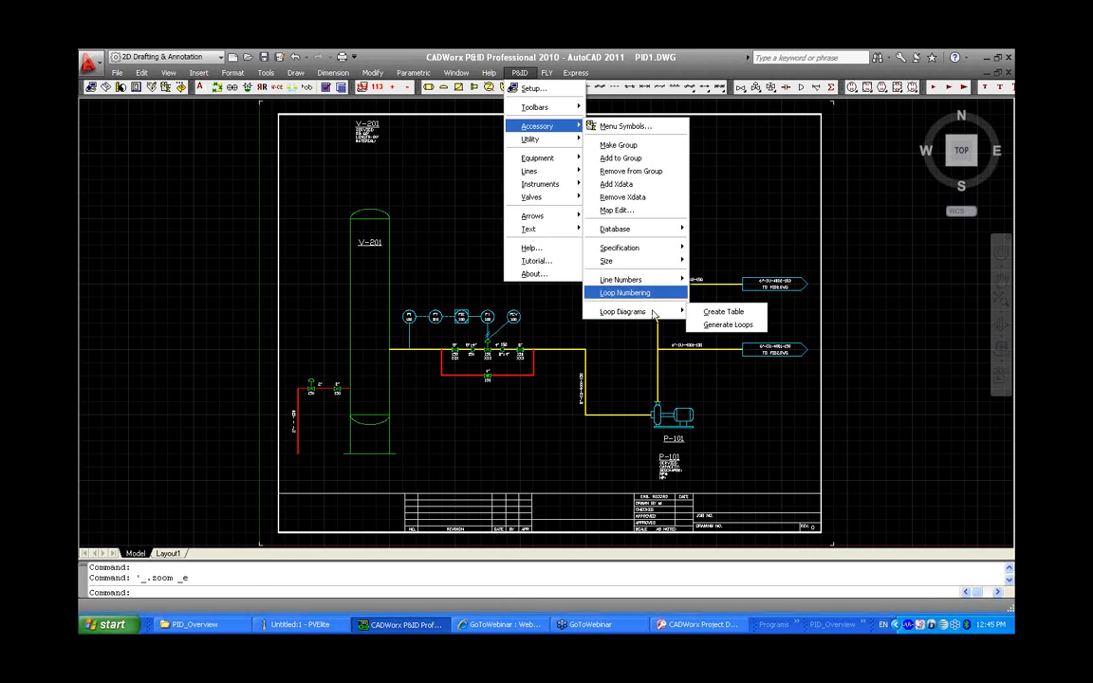
click(730, 182)
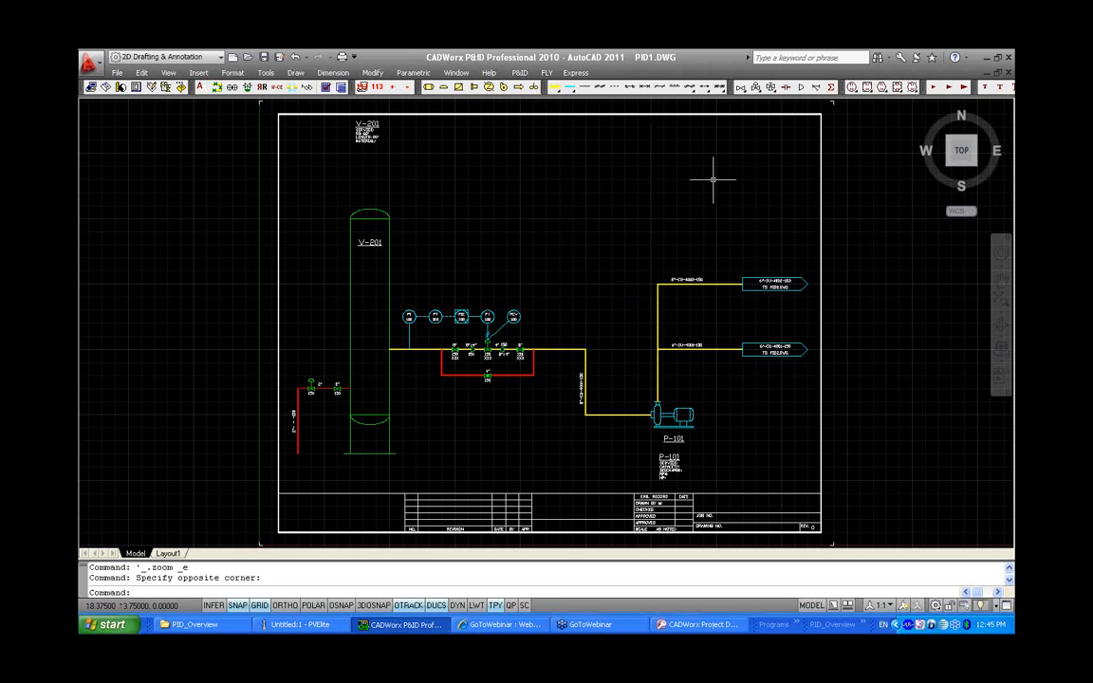
Open the PRMDiagram.dwg drawing from the project's Templates folder
click(115, 73)
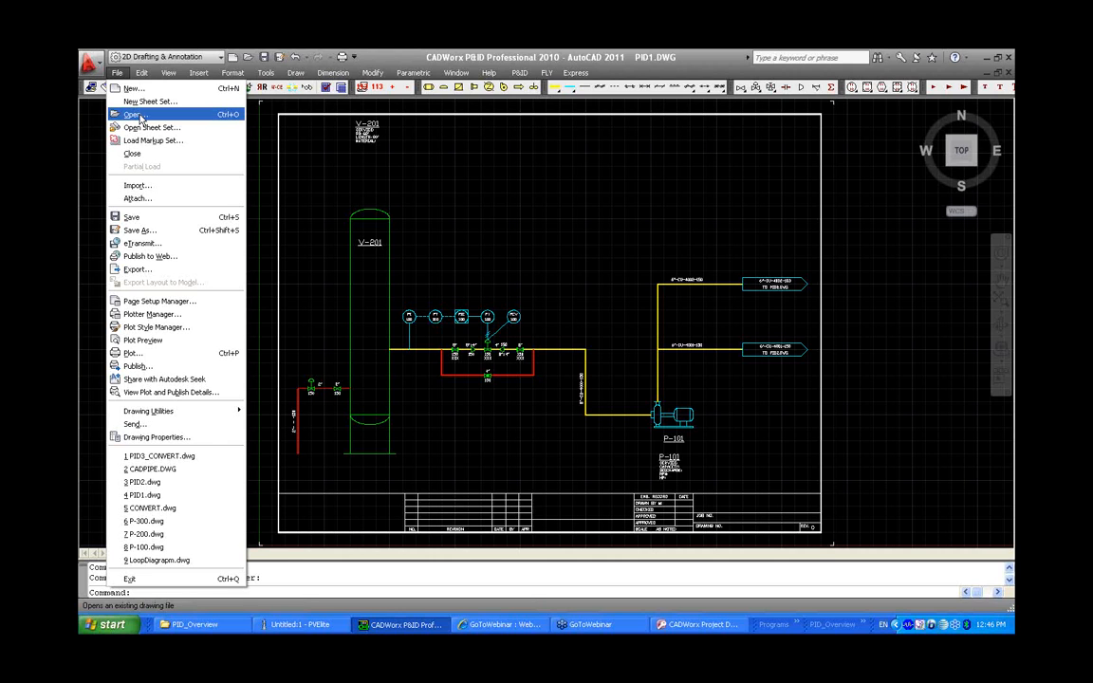
click(141, 115)
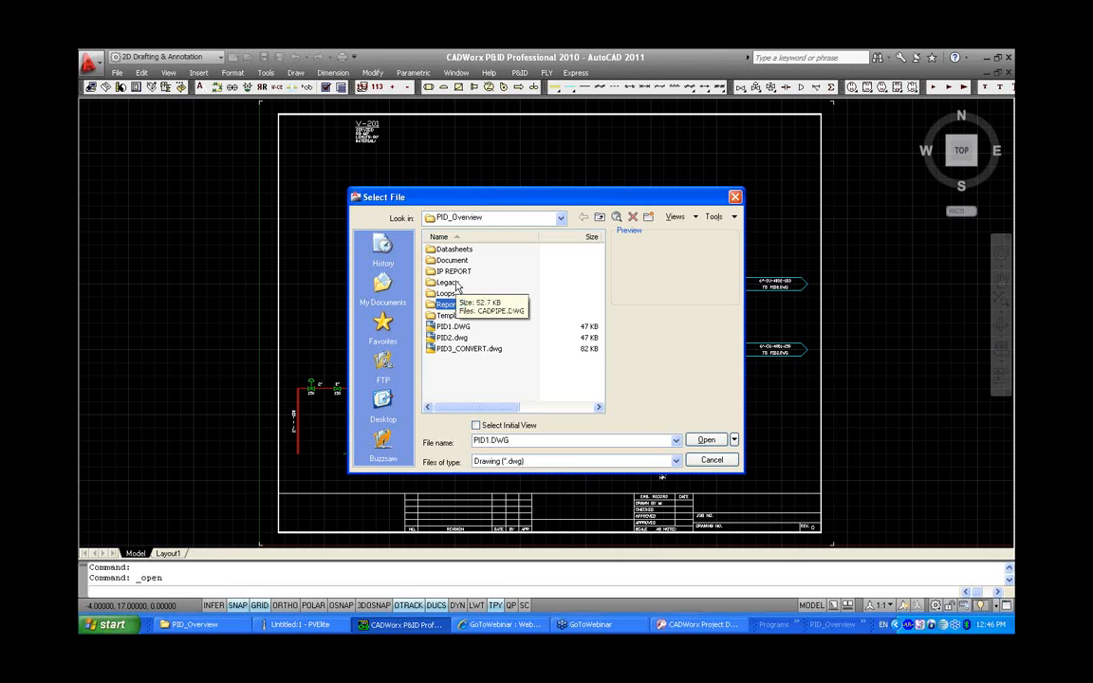
double_click(450, 317)
click(460, 250)
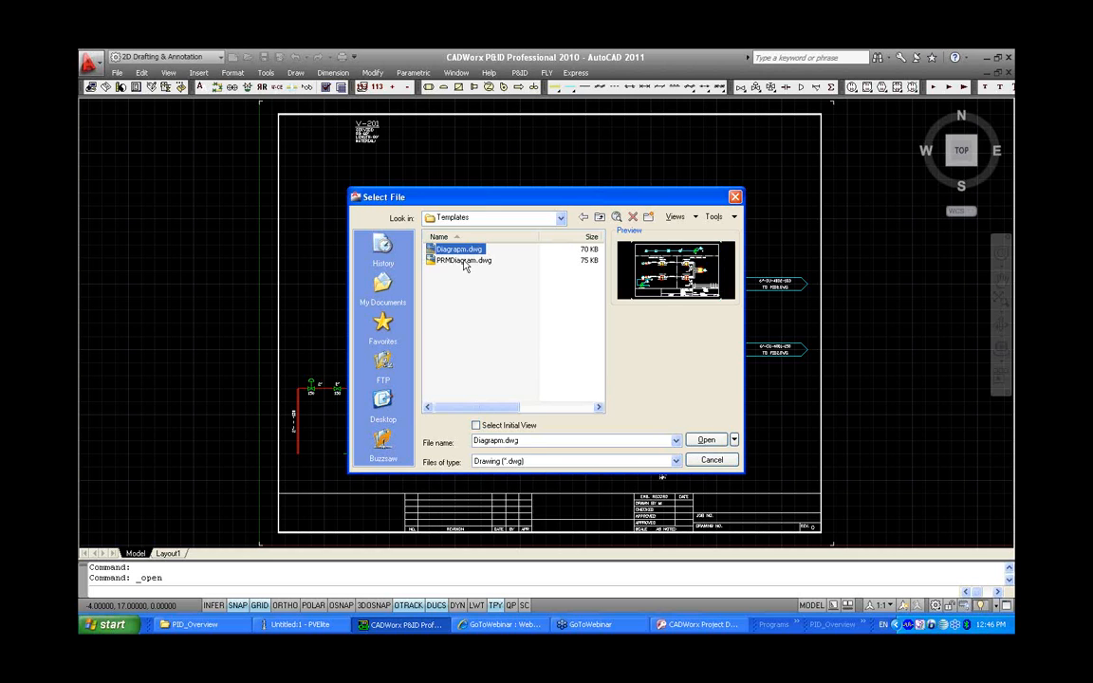
click(464, 261)
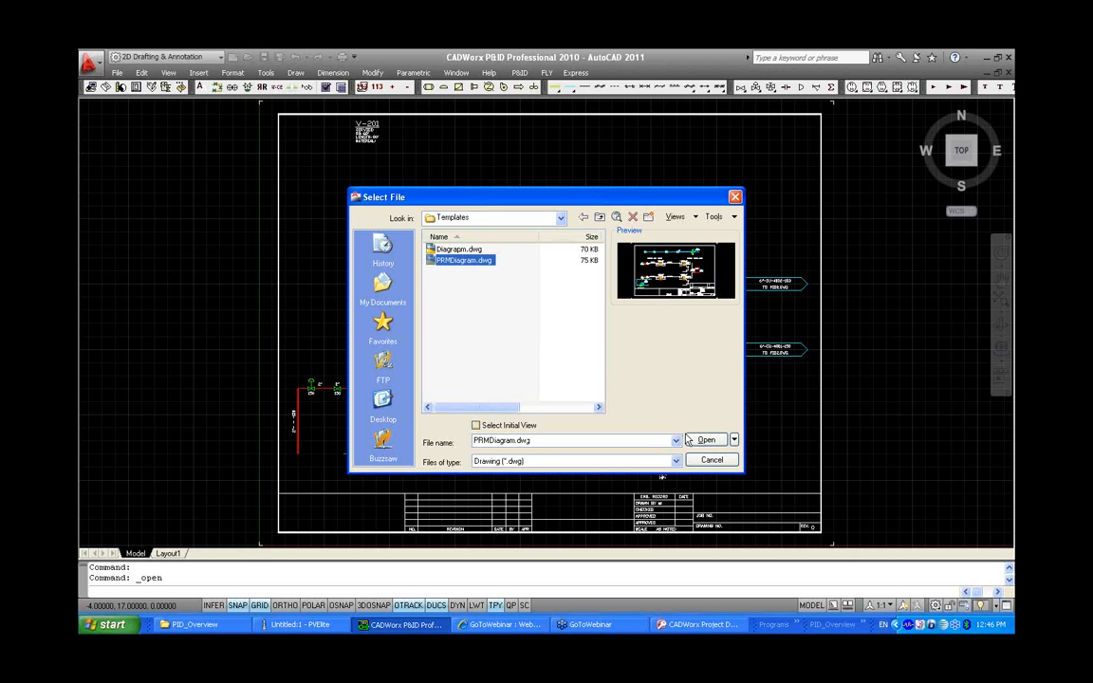
click(703, 442)
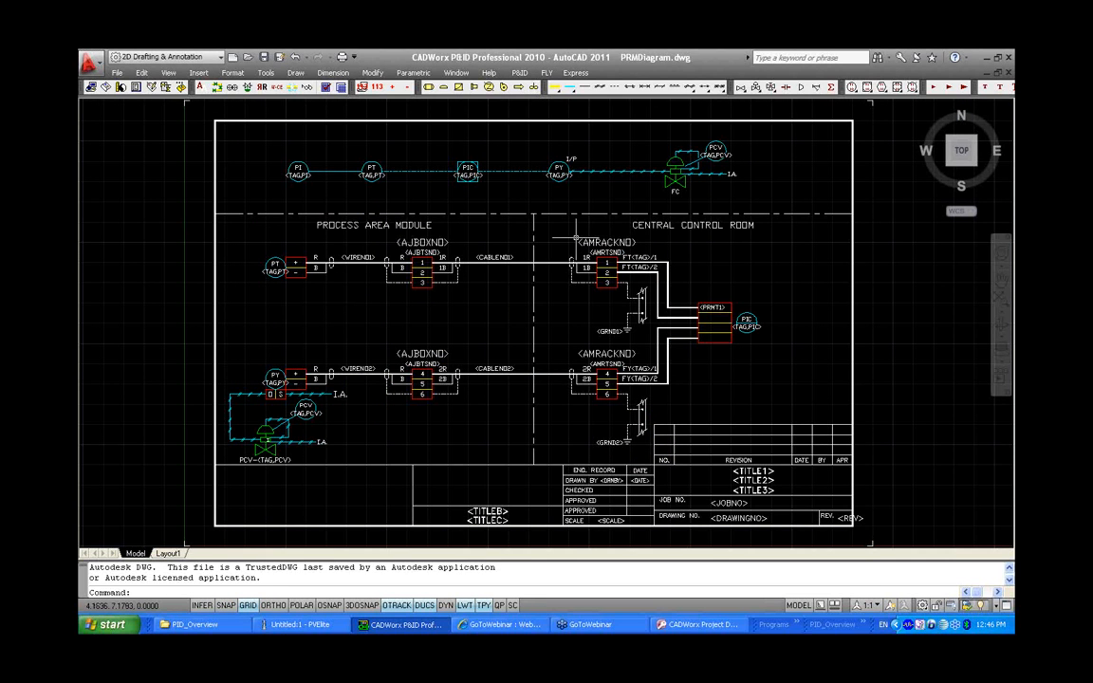
Copy the <PRMT1> label into the three lower rows of the terminal block beside the PIC bubble
scroll(728, 308, up, 4)
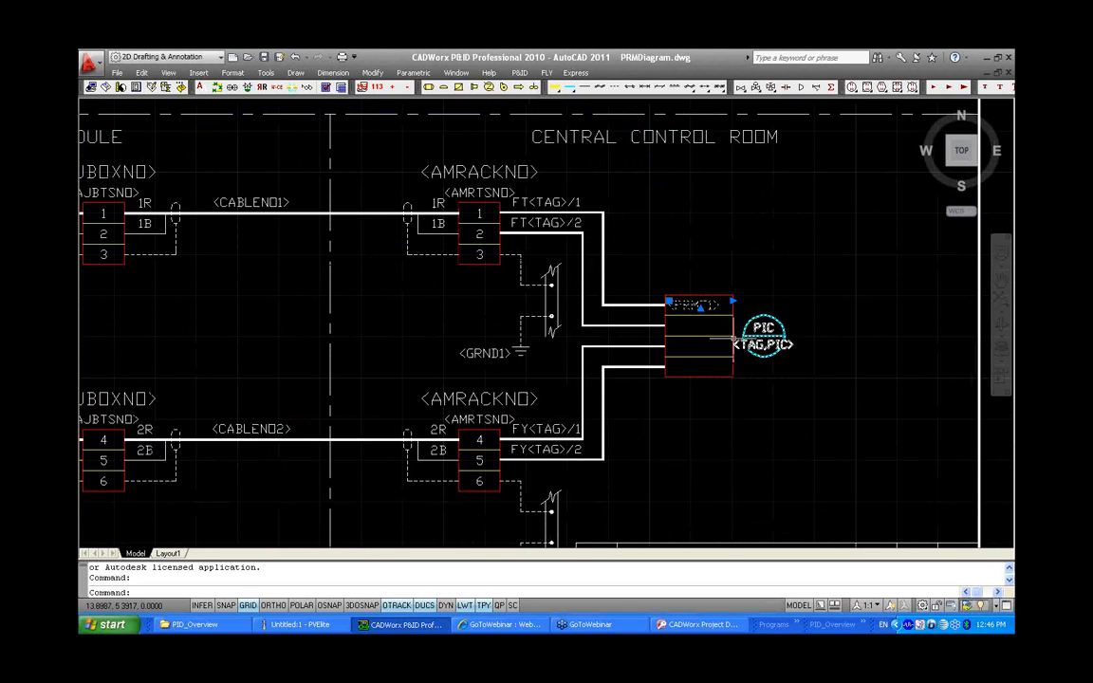
scroll(712, 308, up, 4)
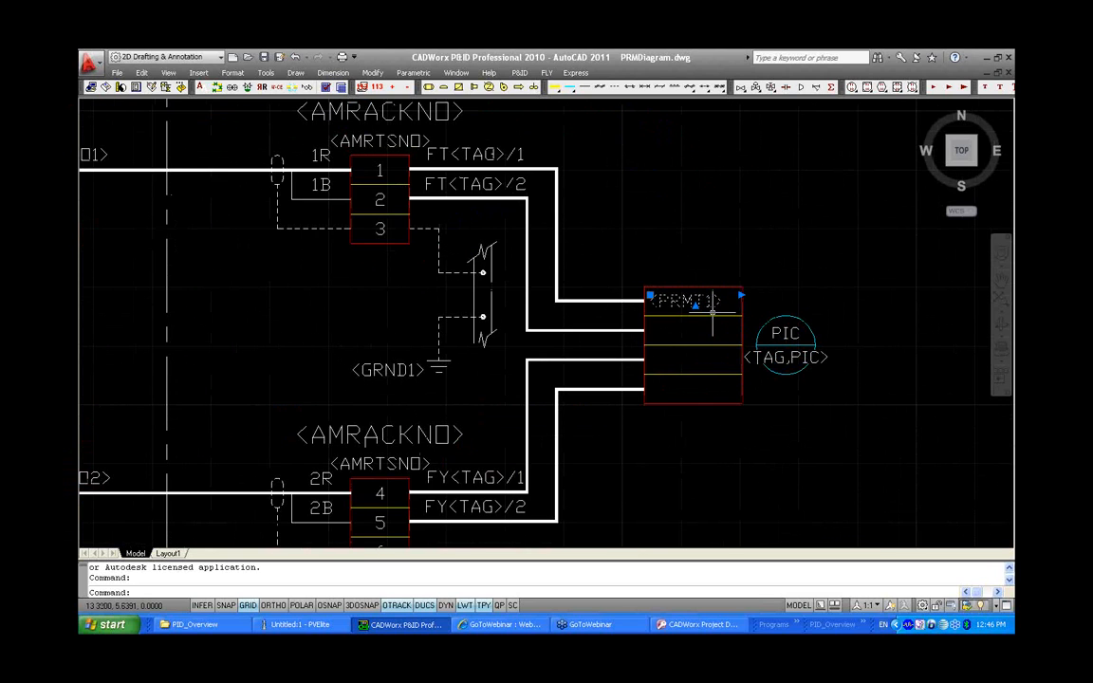
text(co)
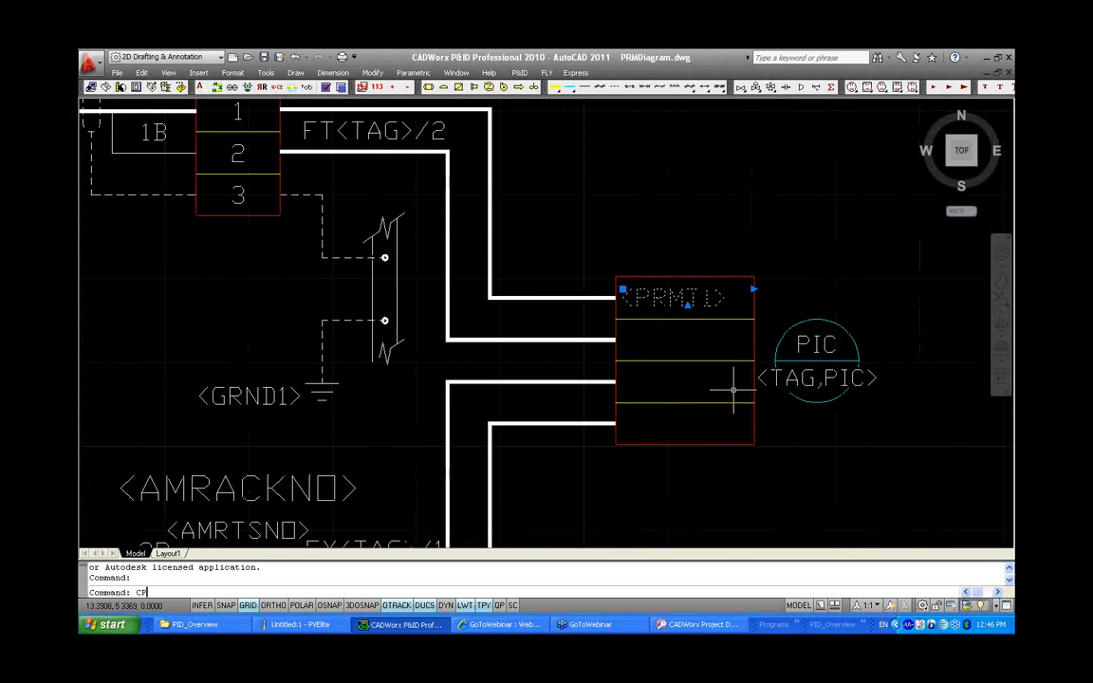
key(Return)
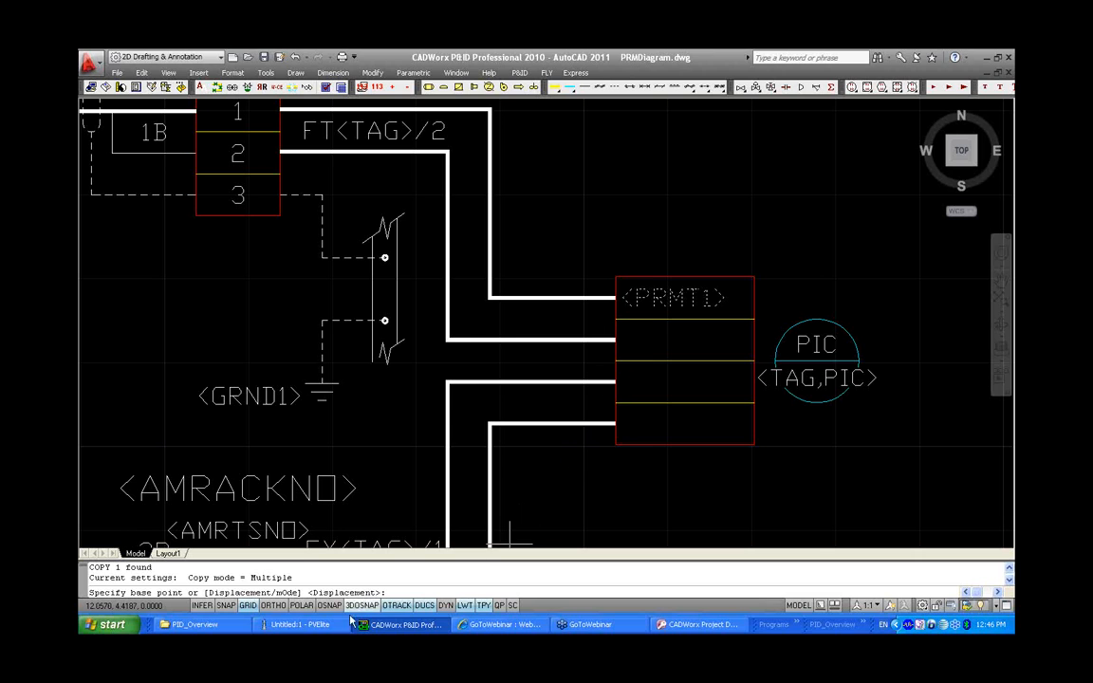
key(F3)
click(615, 319)
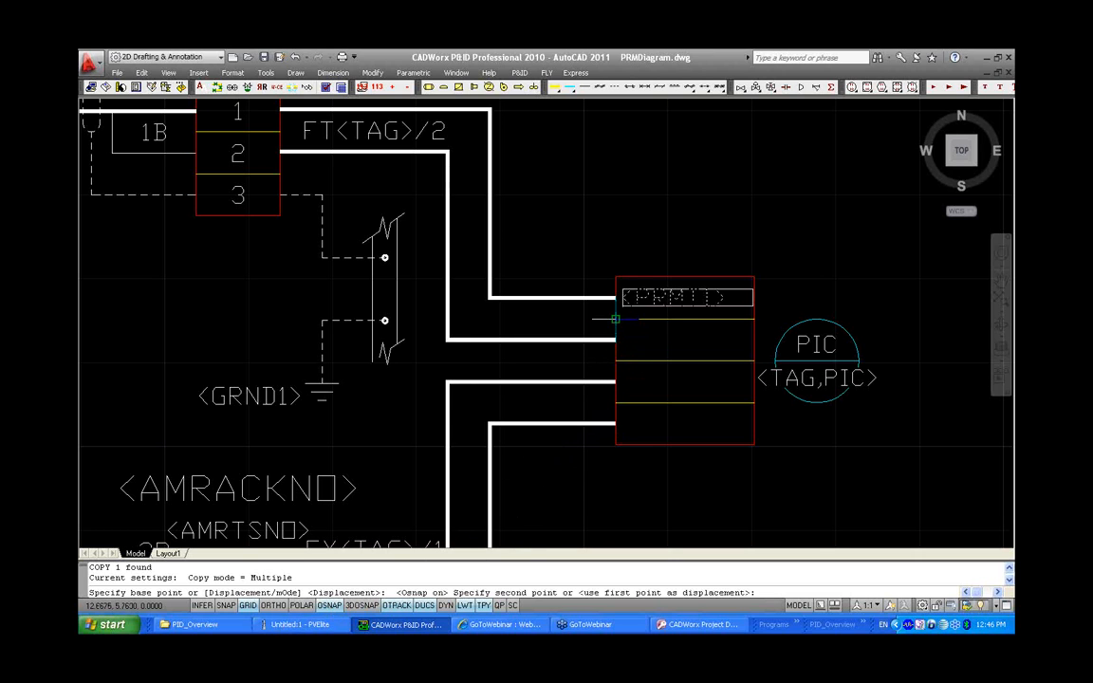
click(615, 360)
click(615, 398)
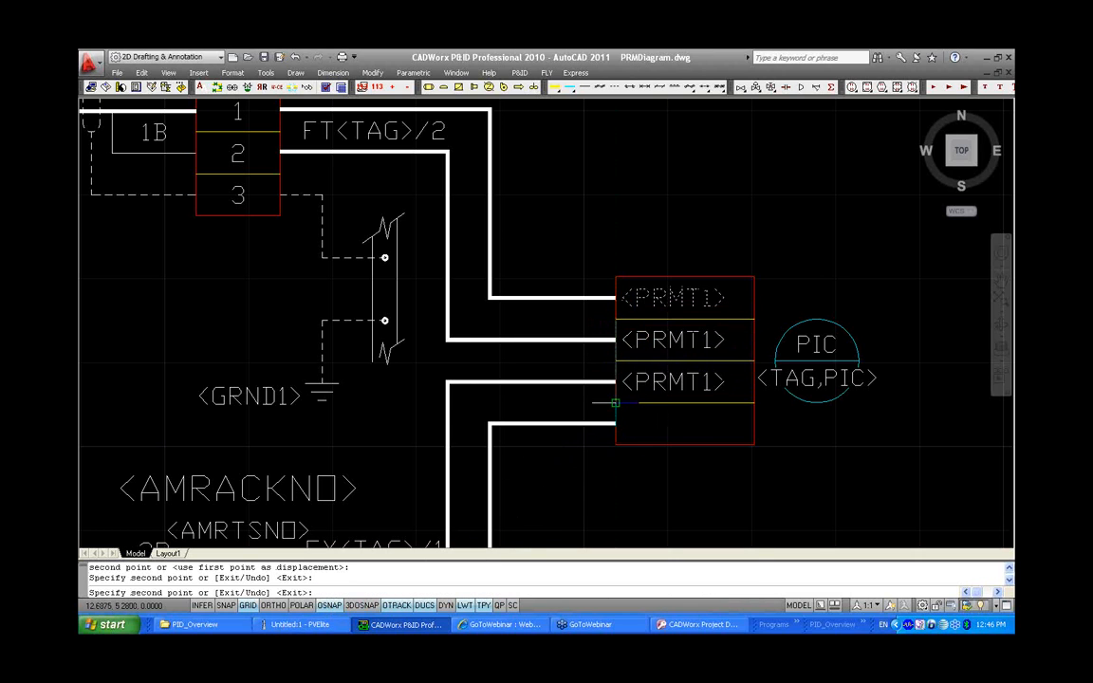
click(615, 443)
right_click(610, 479)
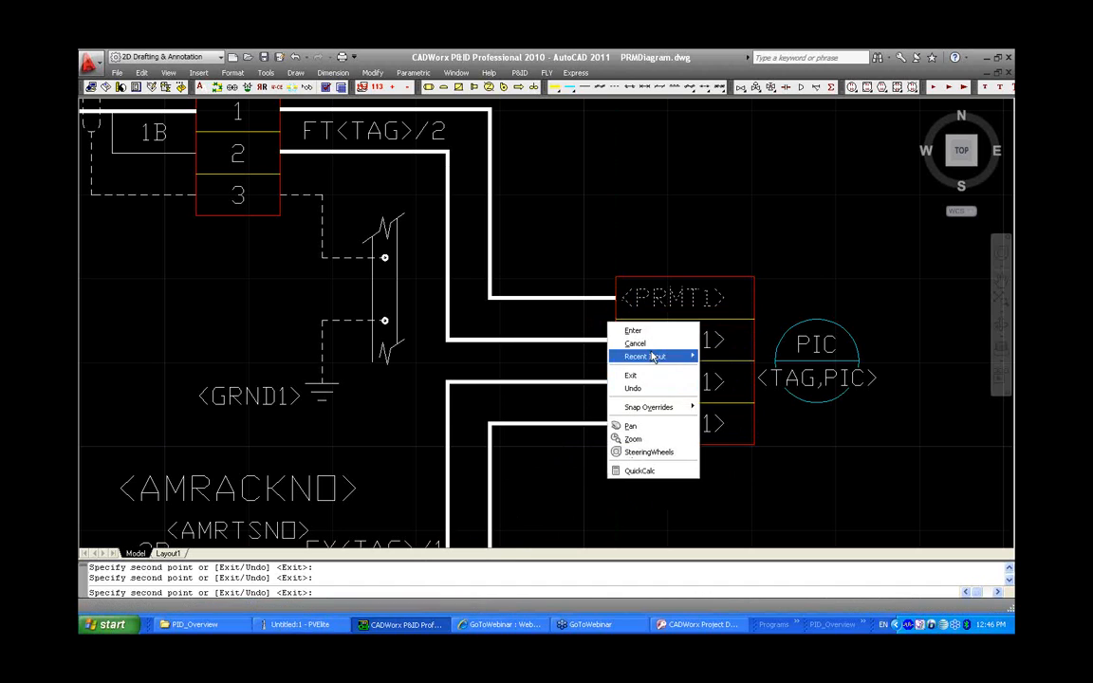
click(706, 330)
Change the second and third row labels to <PRMT2> and <PRMT3>
double_click(719, 332)
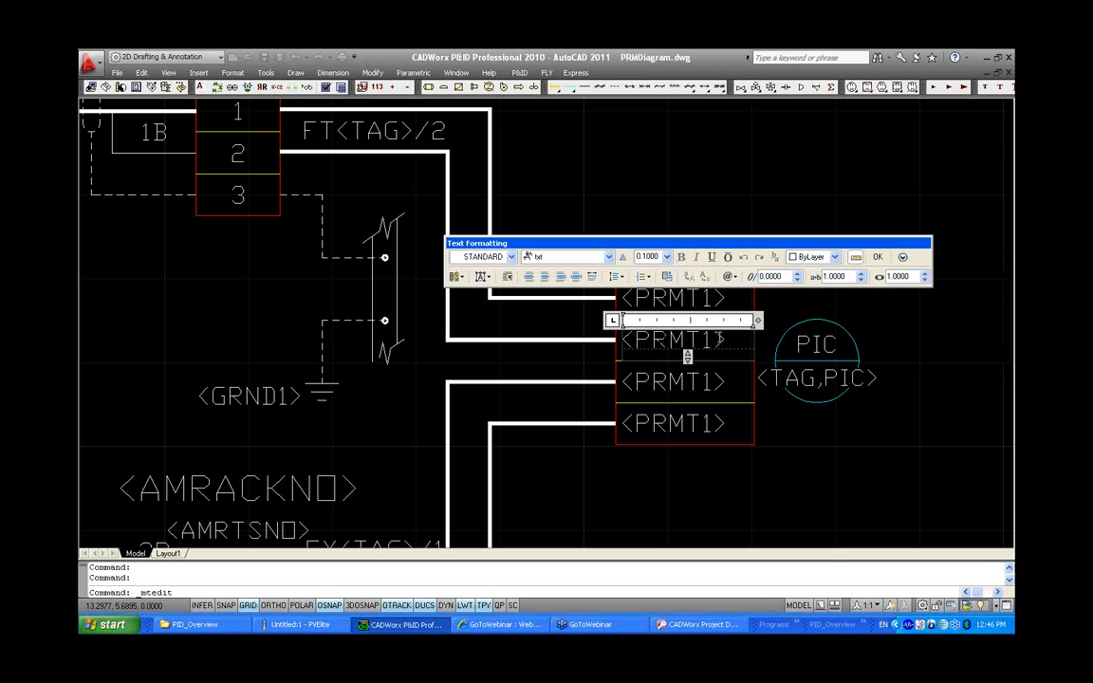
key(BackSpace)
text(2)
click(710, 385)
double_click(709, 384)
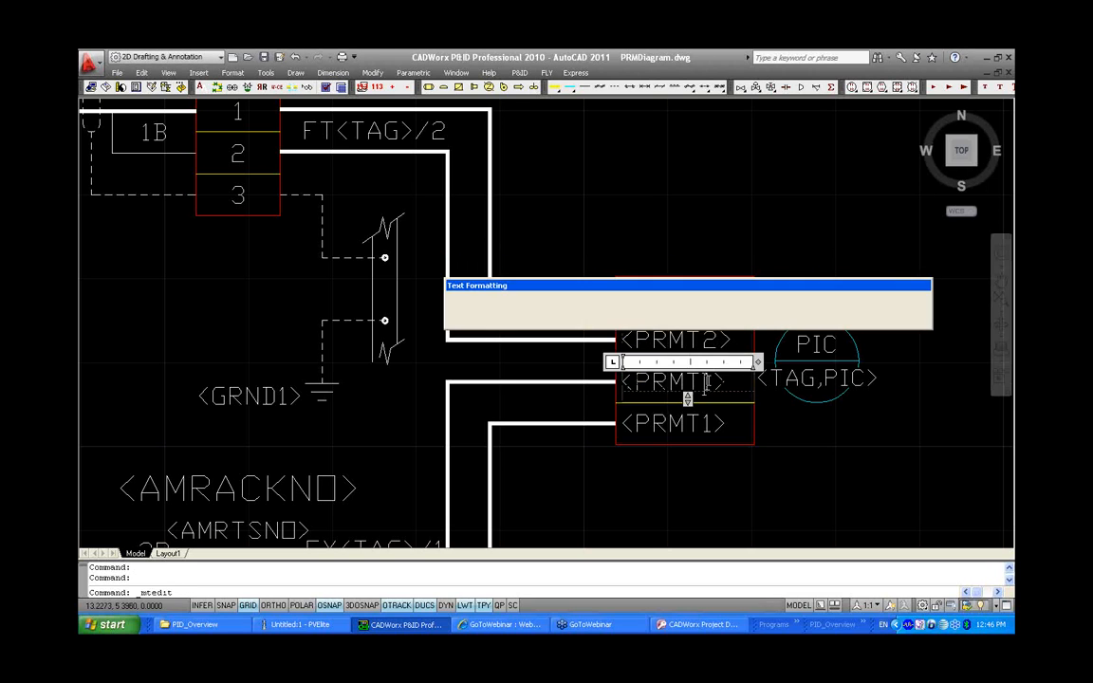
key(BackSpace)
text(3)
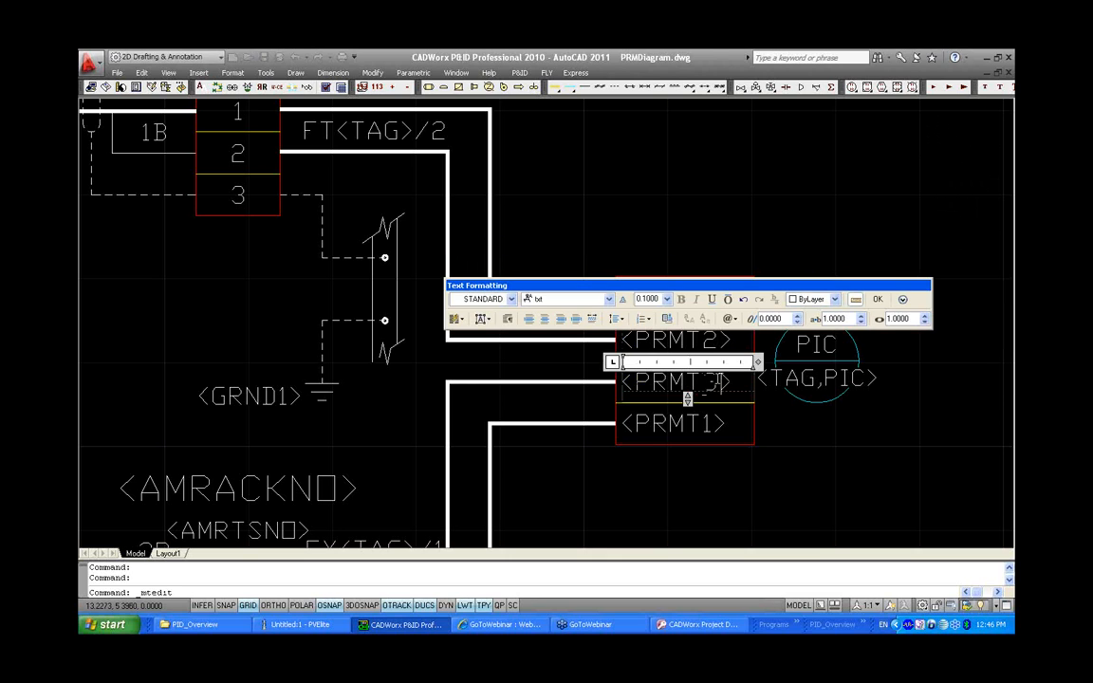
Change the fourth row label to <PRMT4>
click(720, 422)
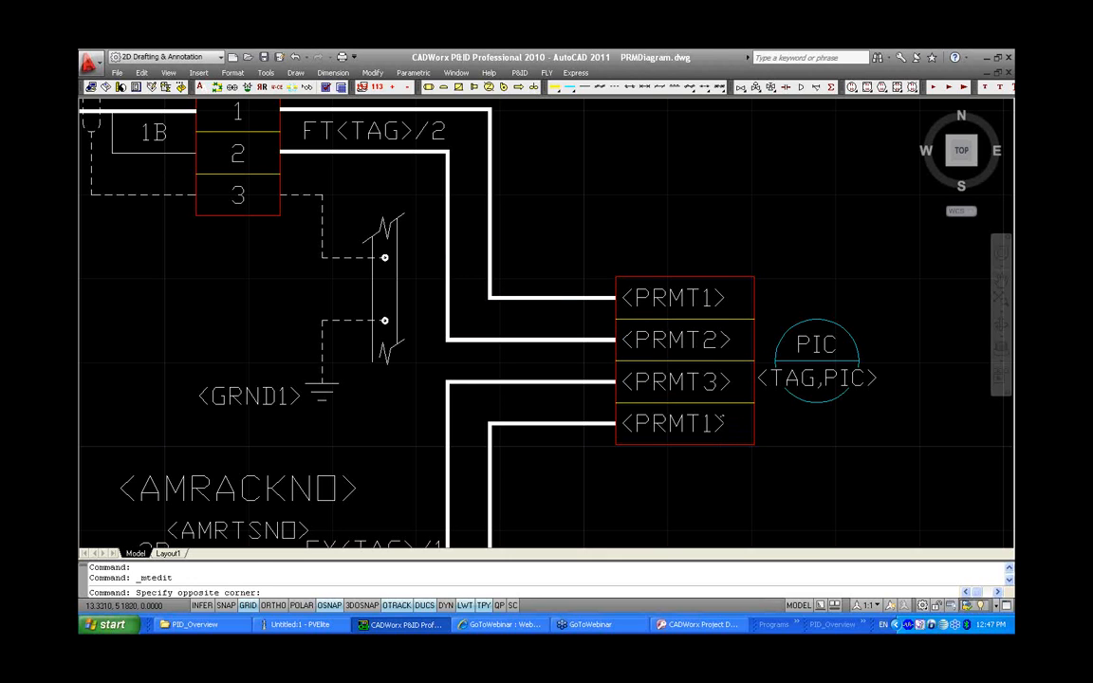
double_click(721, 425)
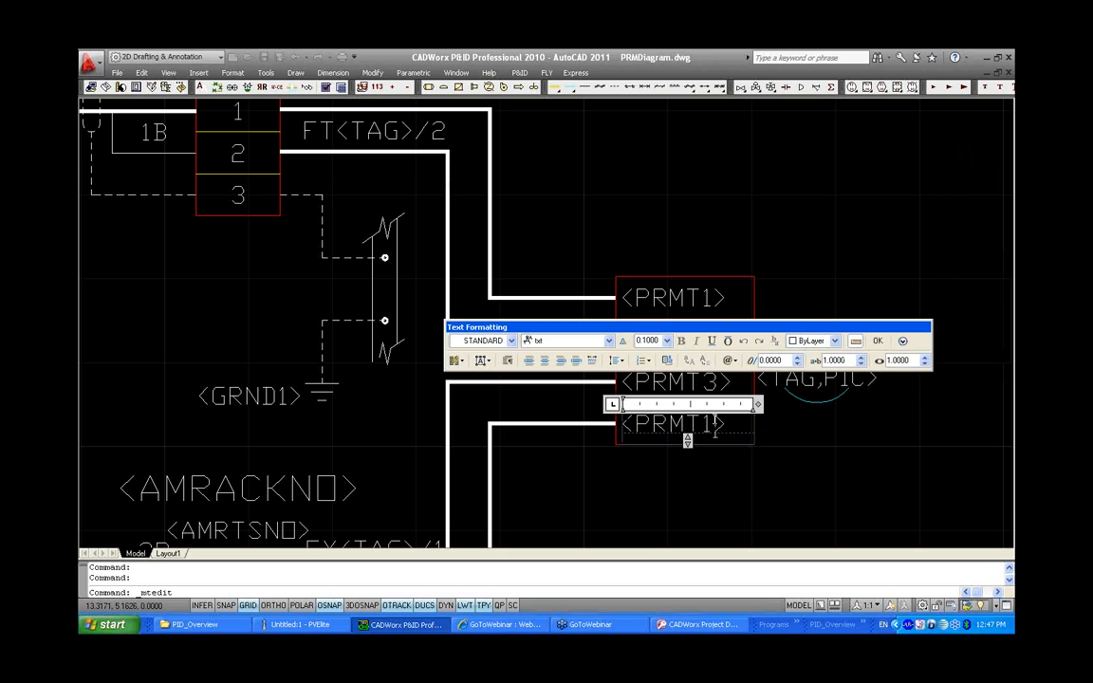
key(BackSpace)
text(4)
click(877, 340)
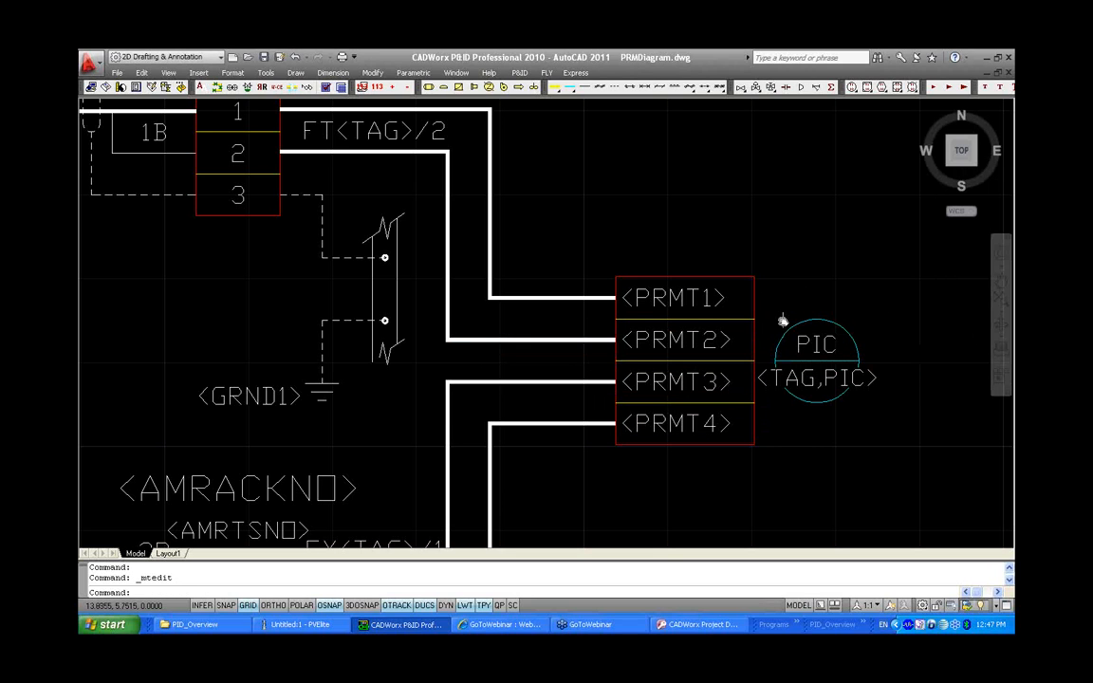
middle_click(370, 253)
middle_click(370, 253)
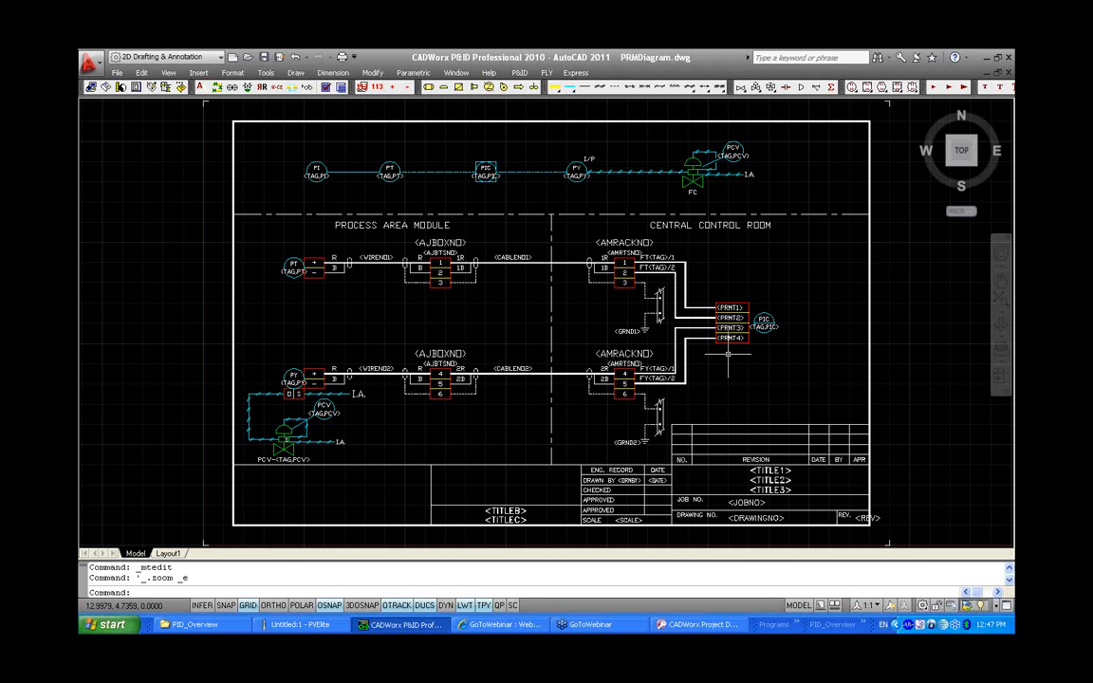
Save the template drawing under the new name PRM.dwg in the Templates folder
click(120, 75)
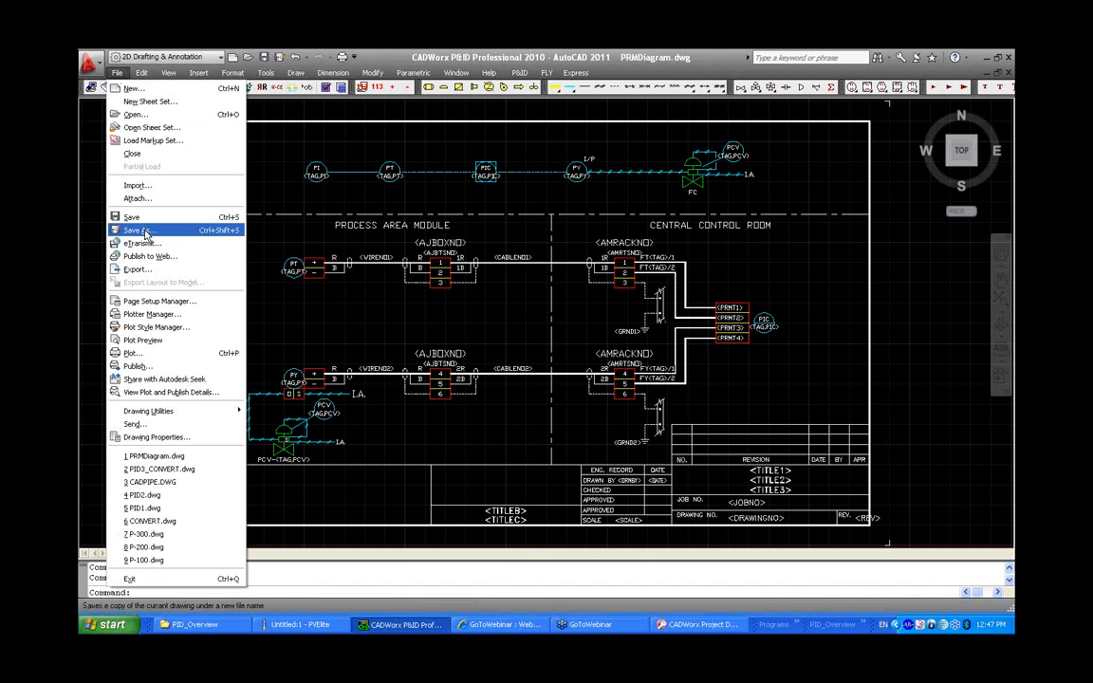
click(135, 230)
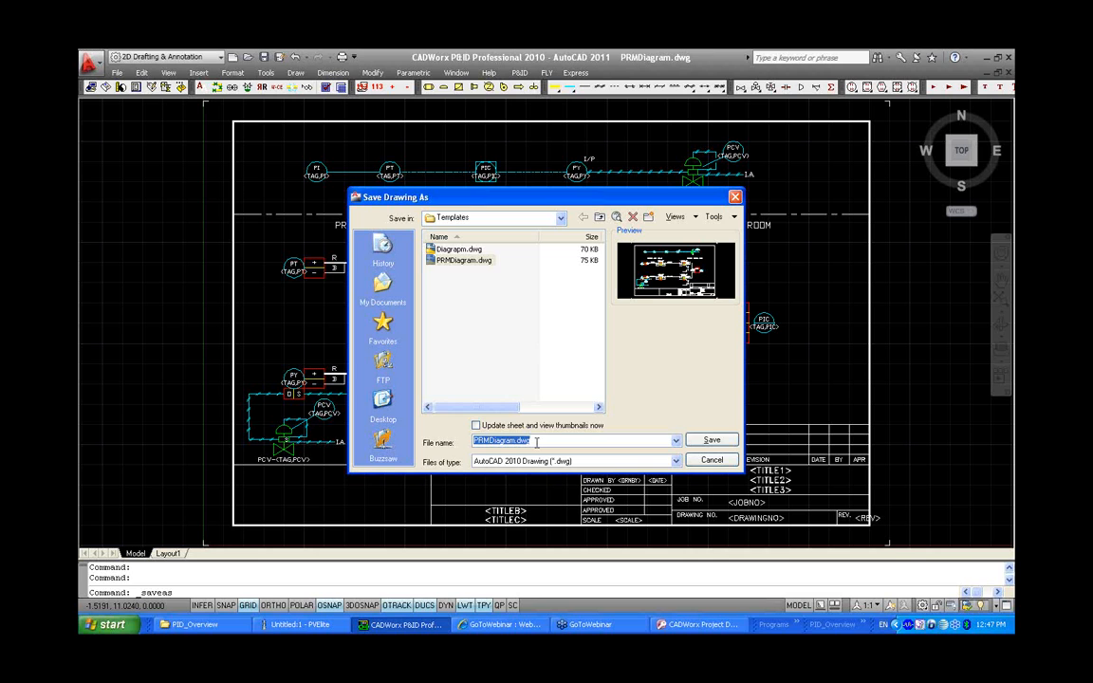
text(PRM)
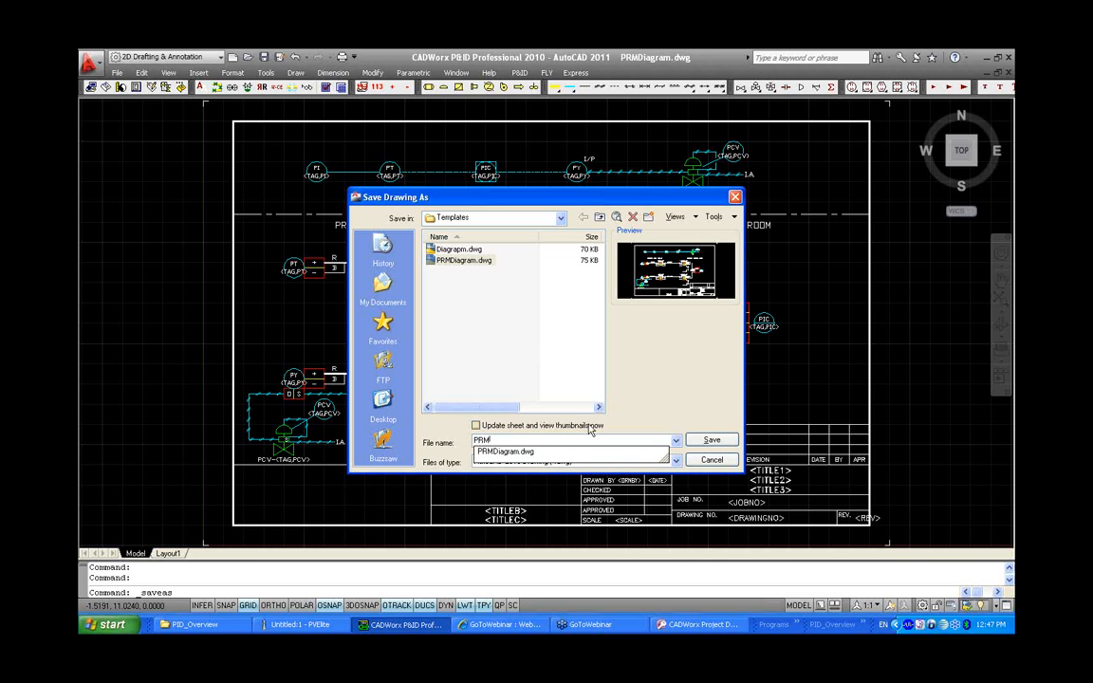
key(Down)
click(701, 441)
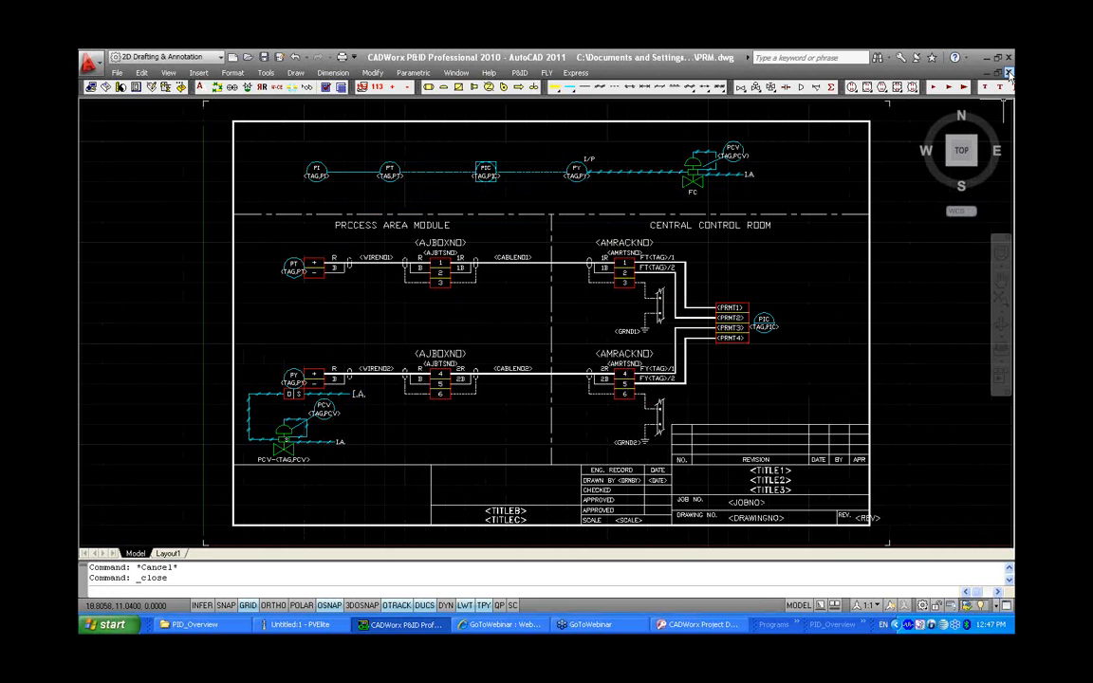
Start the Create Table command for loop diagrams in PID1 and choose PRM.dwg as the loop template
click(519, 73)
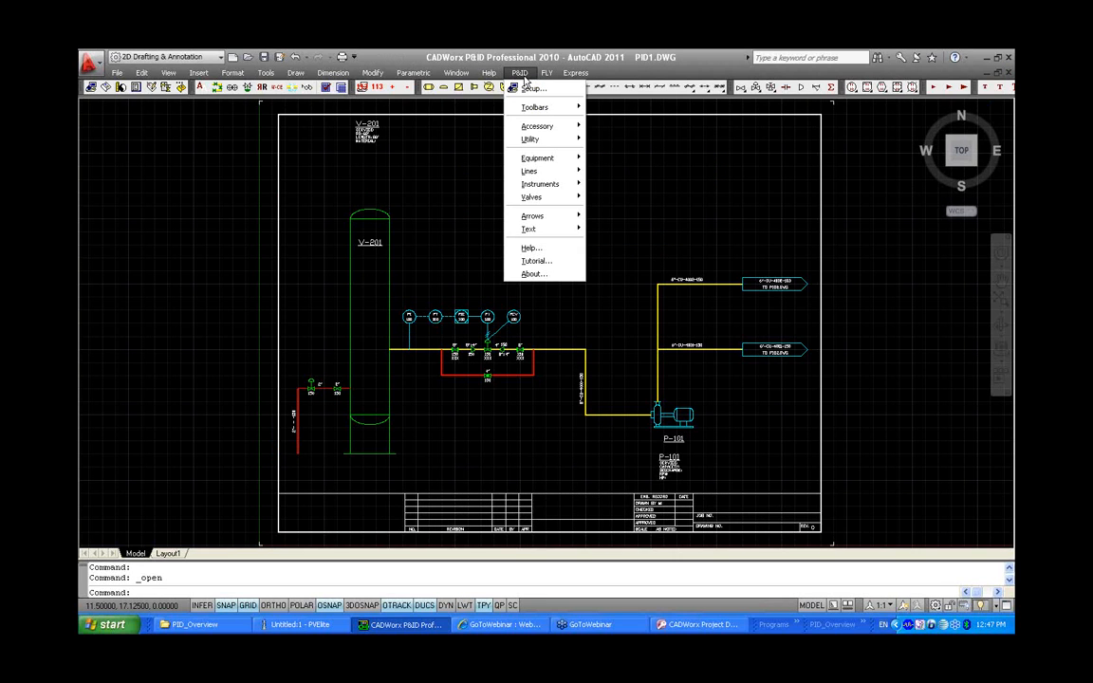
mouse_move(537, 126)
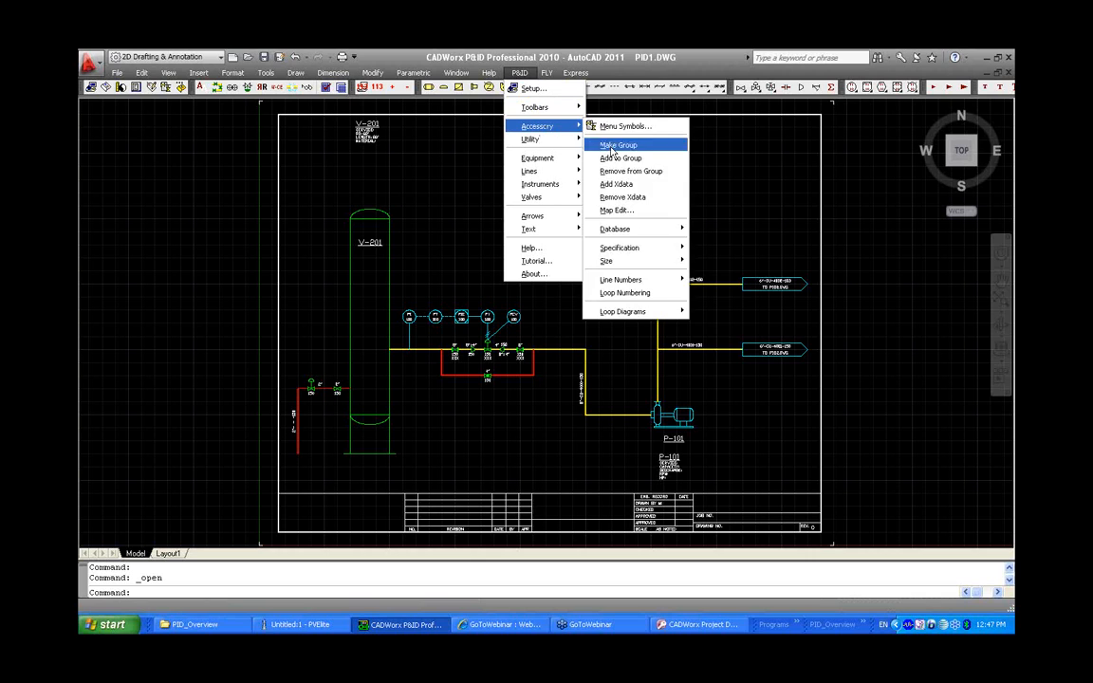
mouse_move(654, 311)
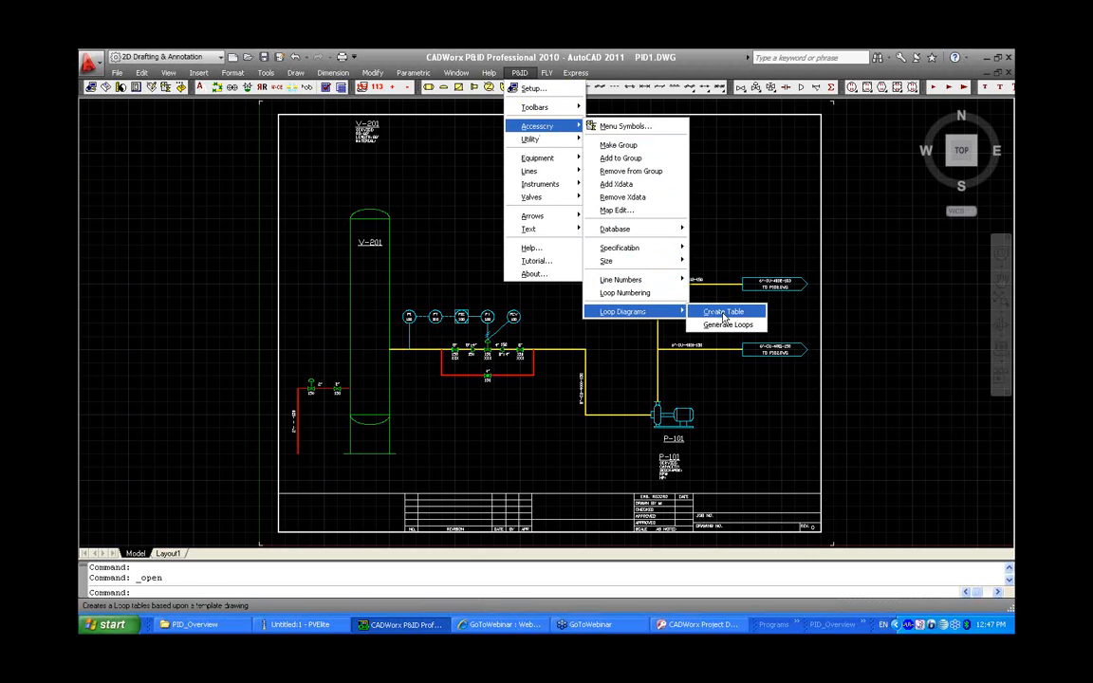
click(724, 313)
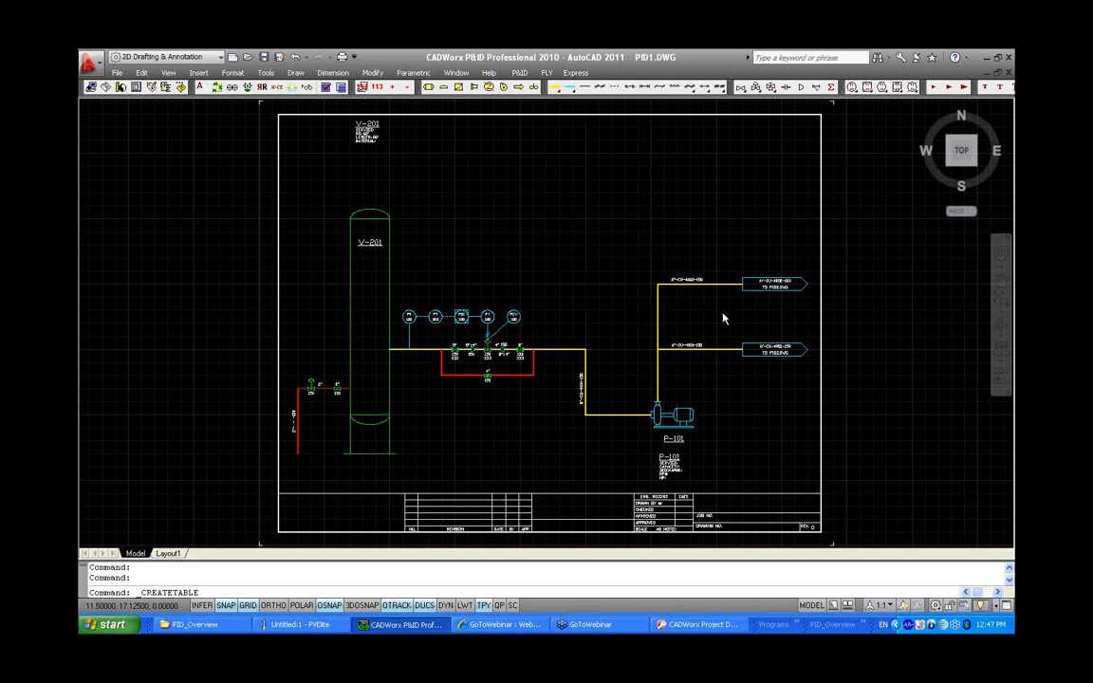
click(440, 292)
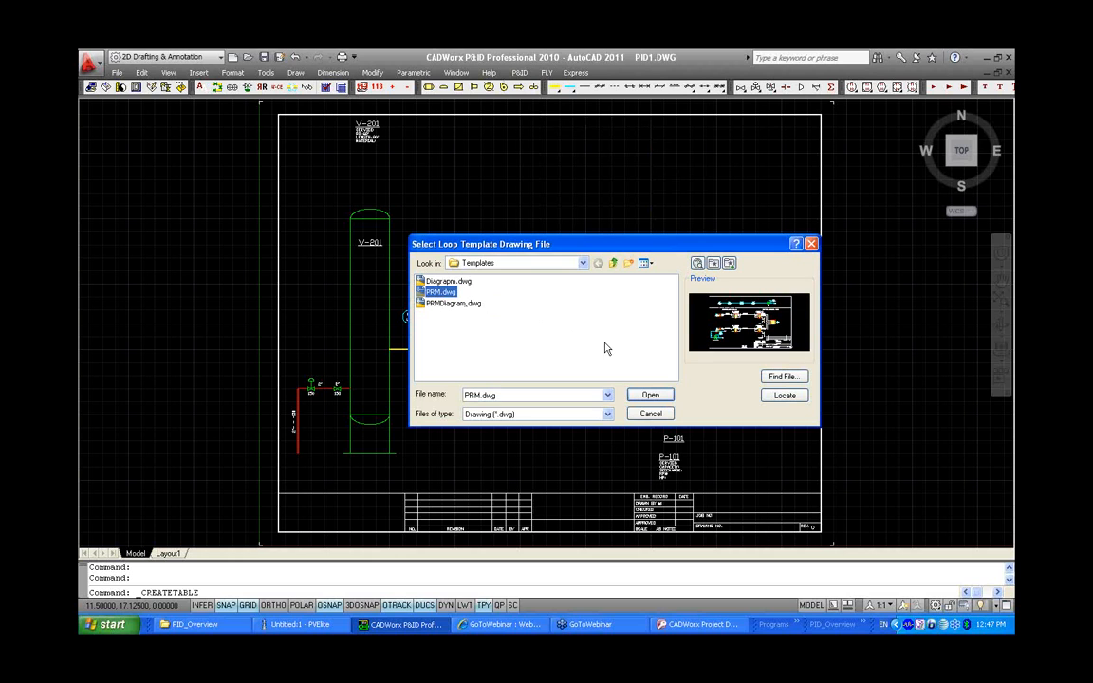
click(649, 395)
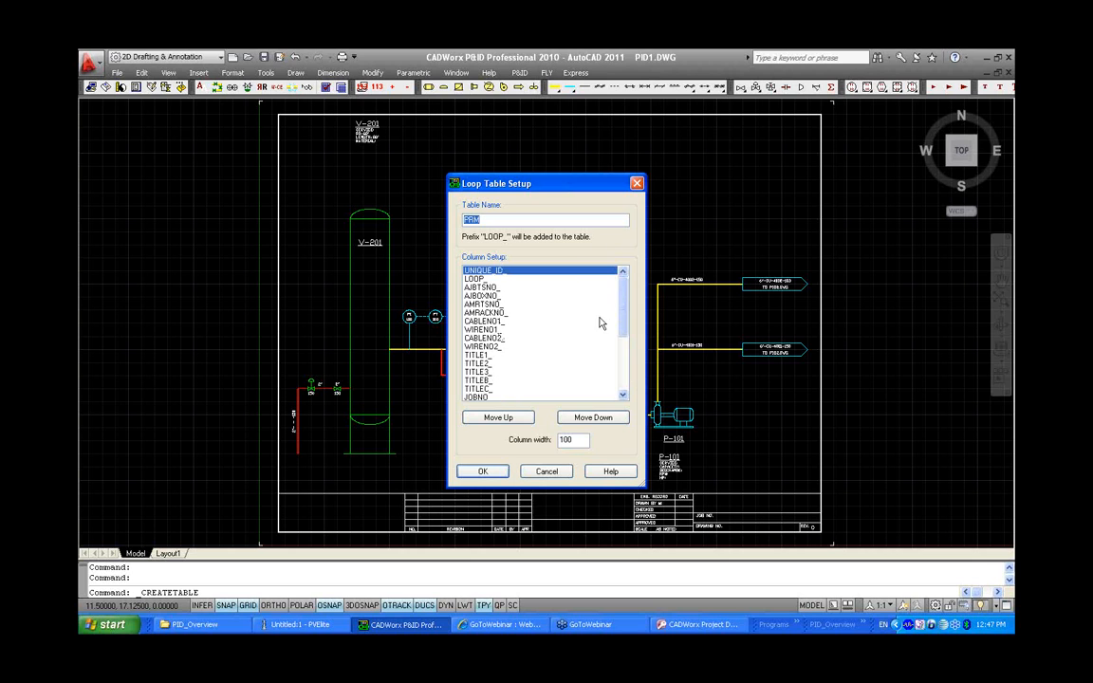
Review the PRMT1 to PRMT4 columns in the loop table setup and accept the table named PRM
drag(623, 308, 622, 359)
click(477, 356)
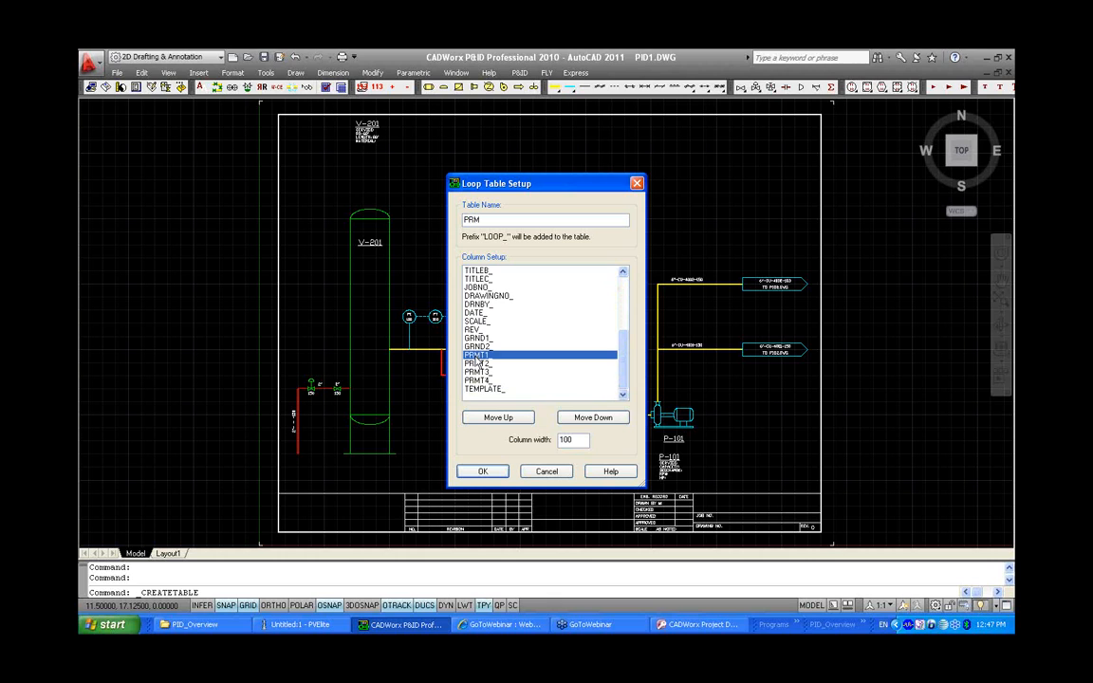
click(476, 364)
click(475, 372)
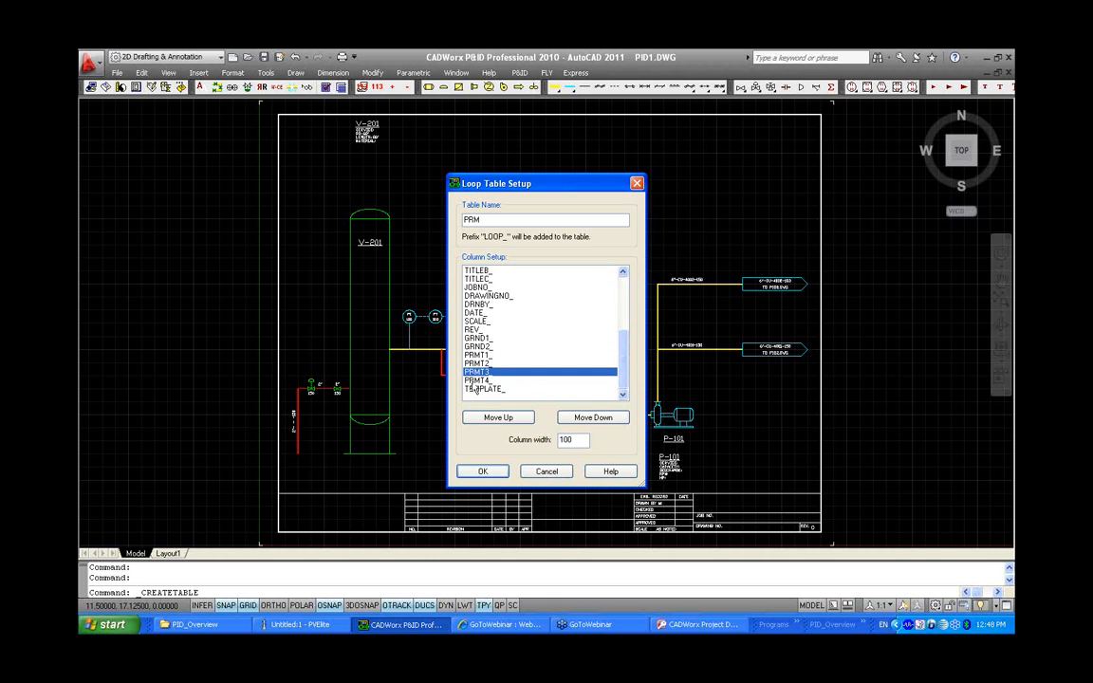
click(475, 381)
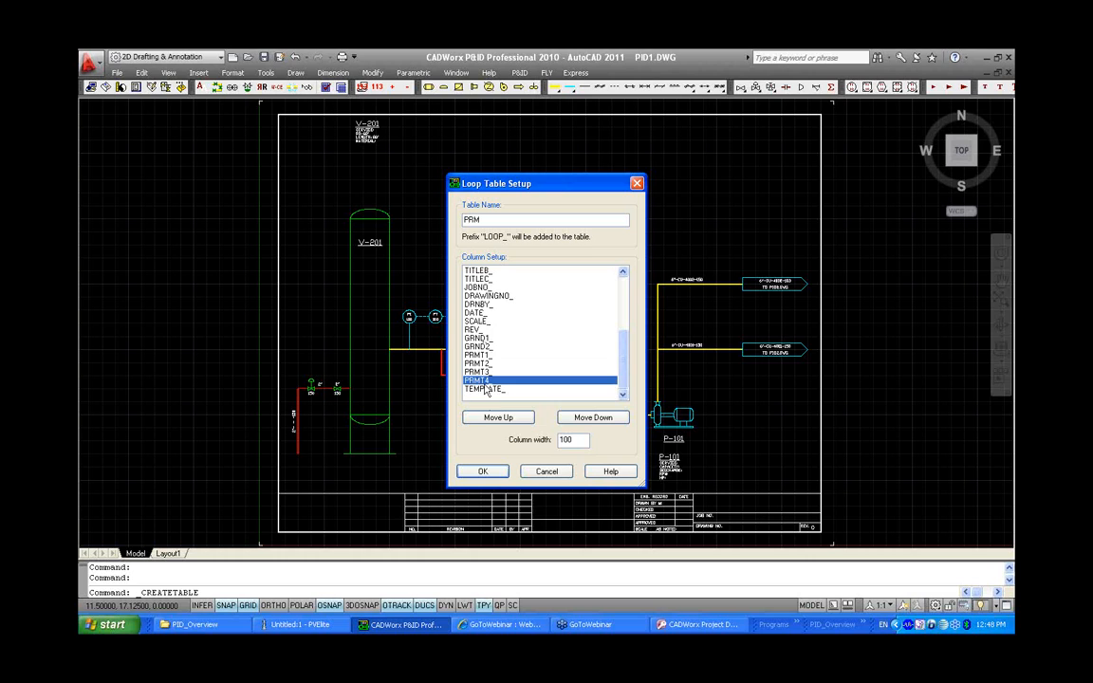
click(486, 420)
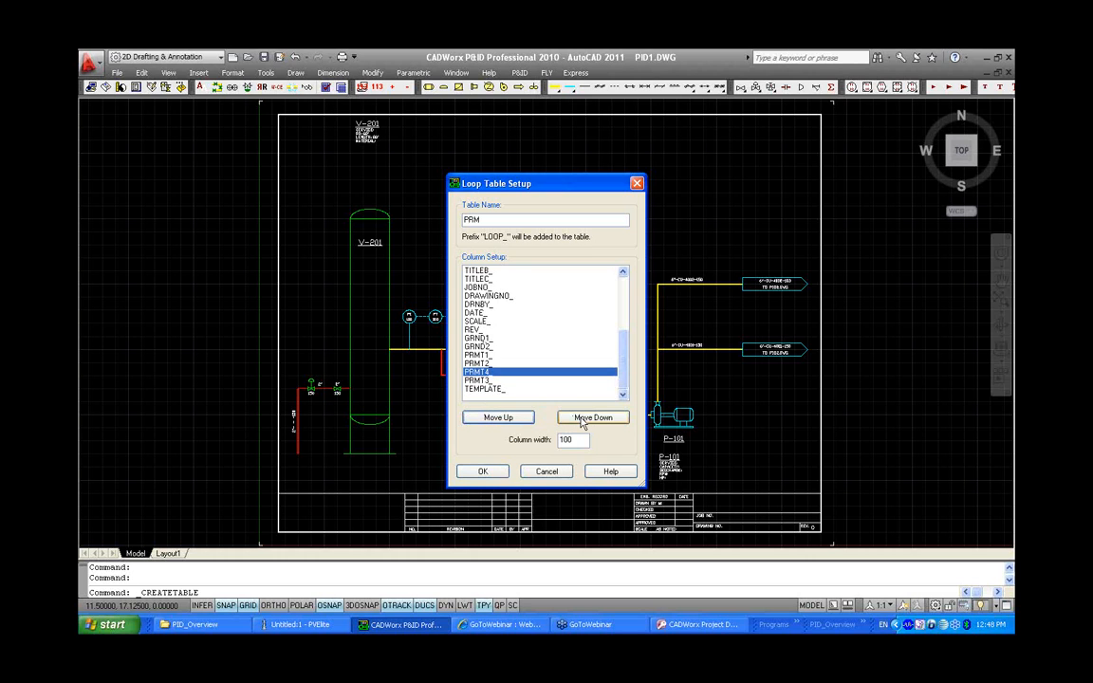
click(581, 419)
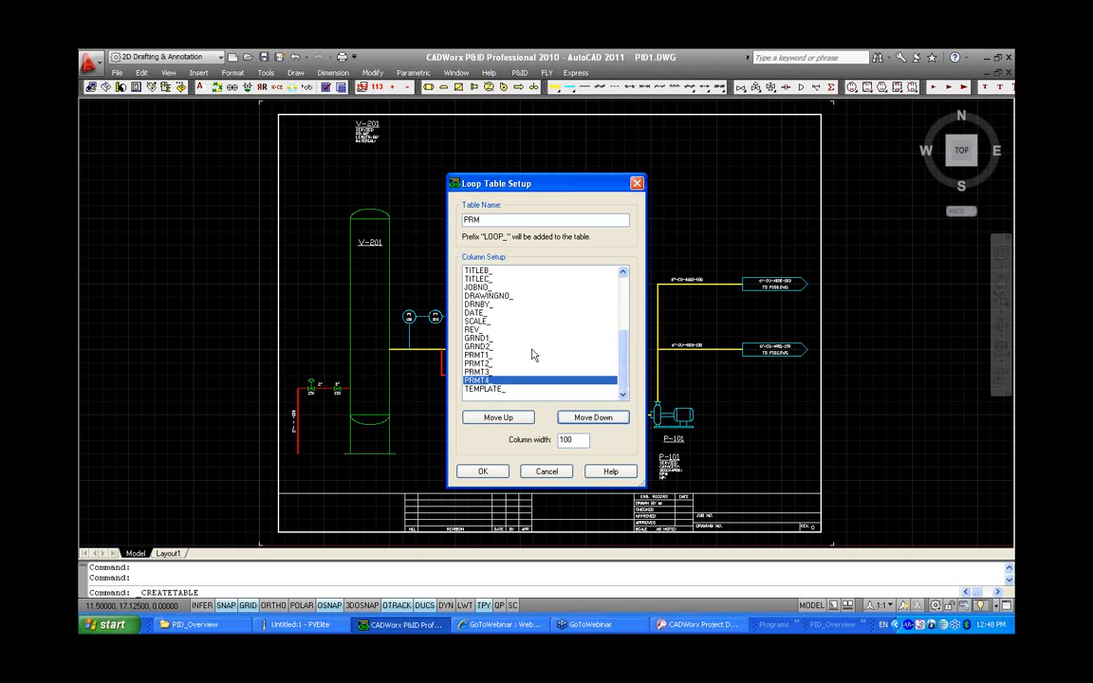
click(492, 473)
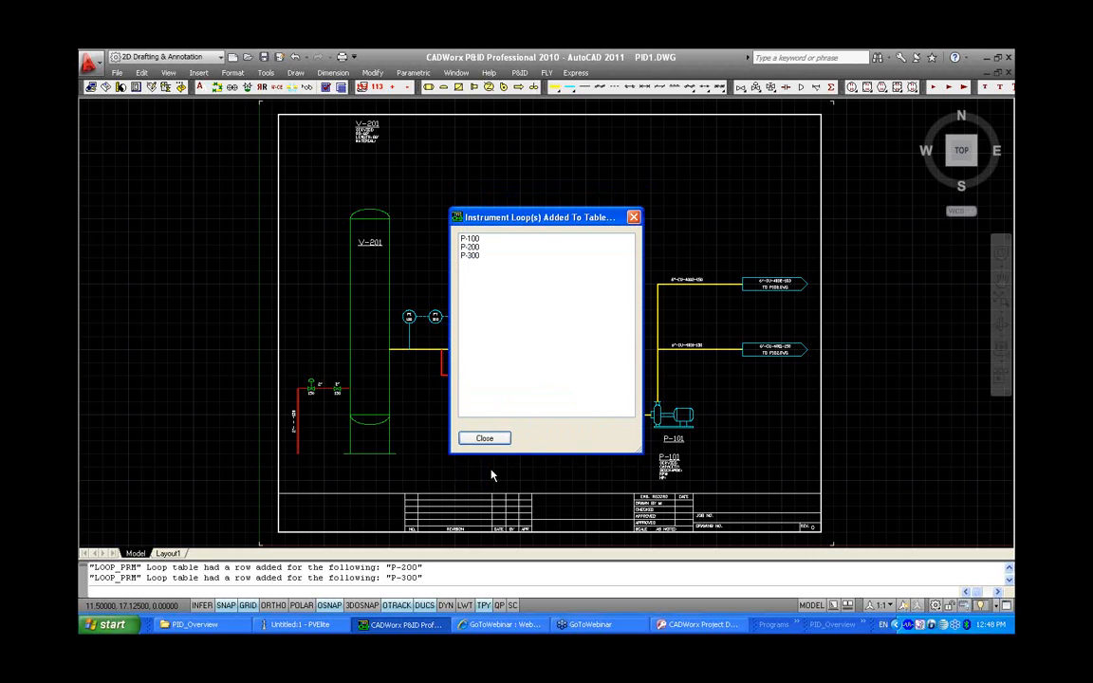
Examine the instrument loops added to the table and close the list
click(489, 239)
click(489, 246)
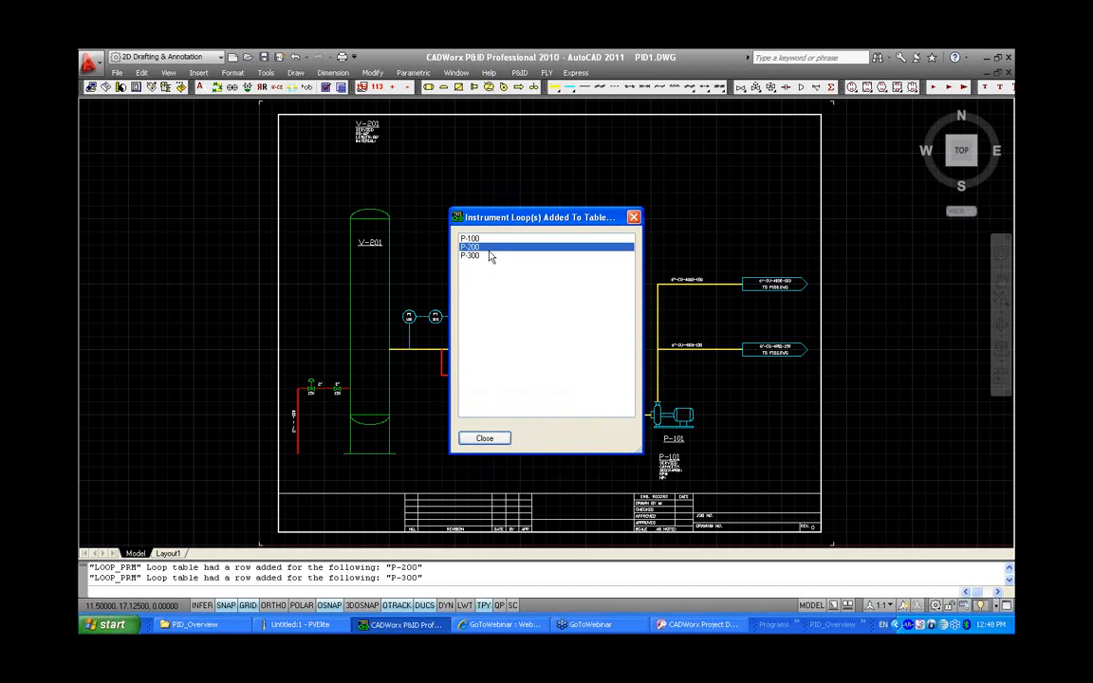
click(489, 255)
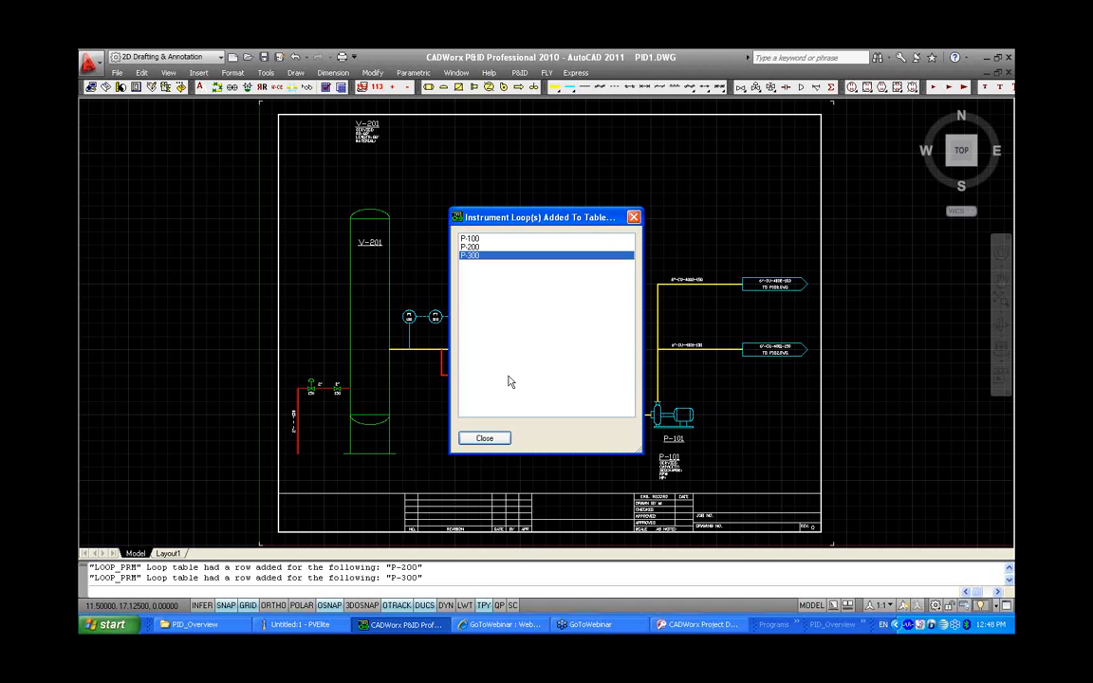
click(493, 438)
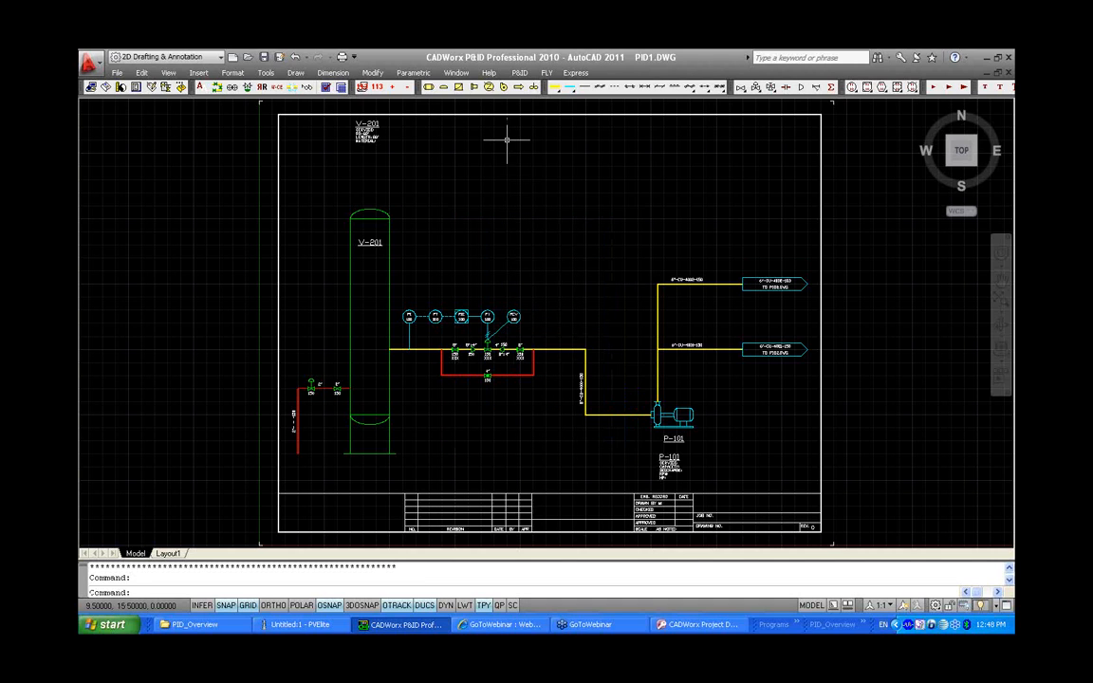
click(519, 73)
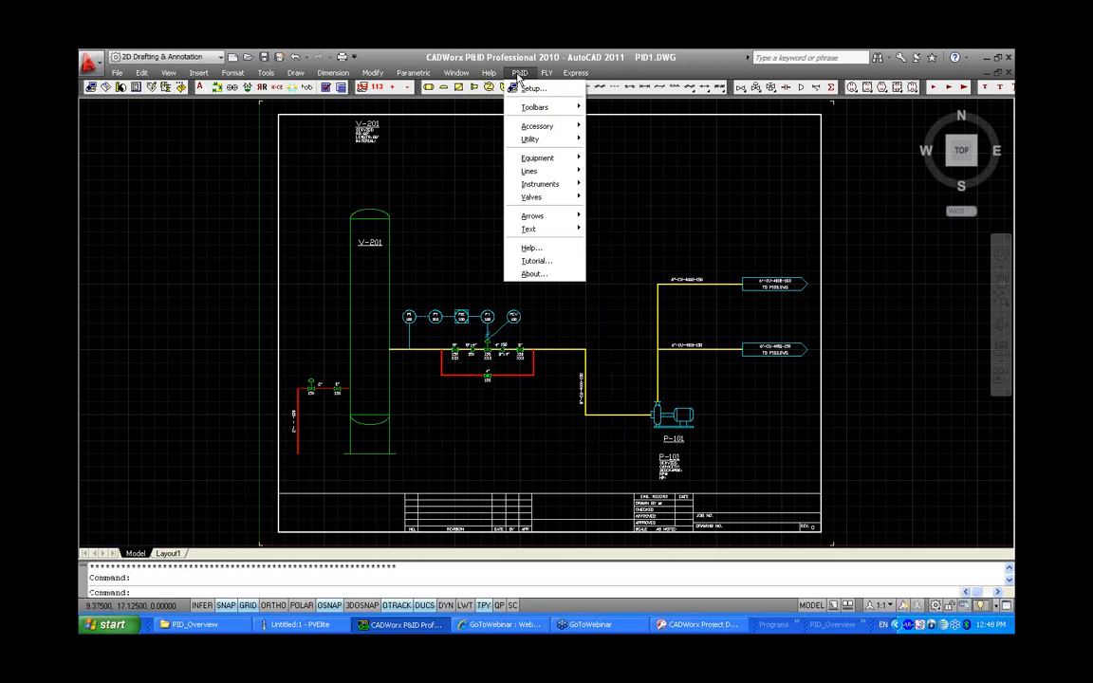
mouse_move(537, 126)
mouse_move(634, 311)
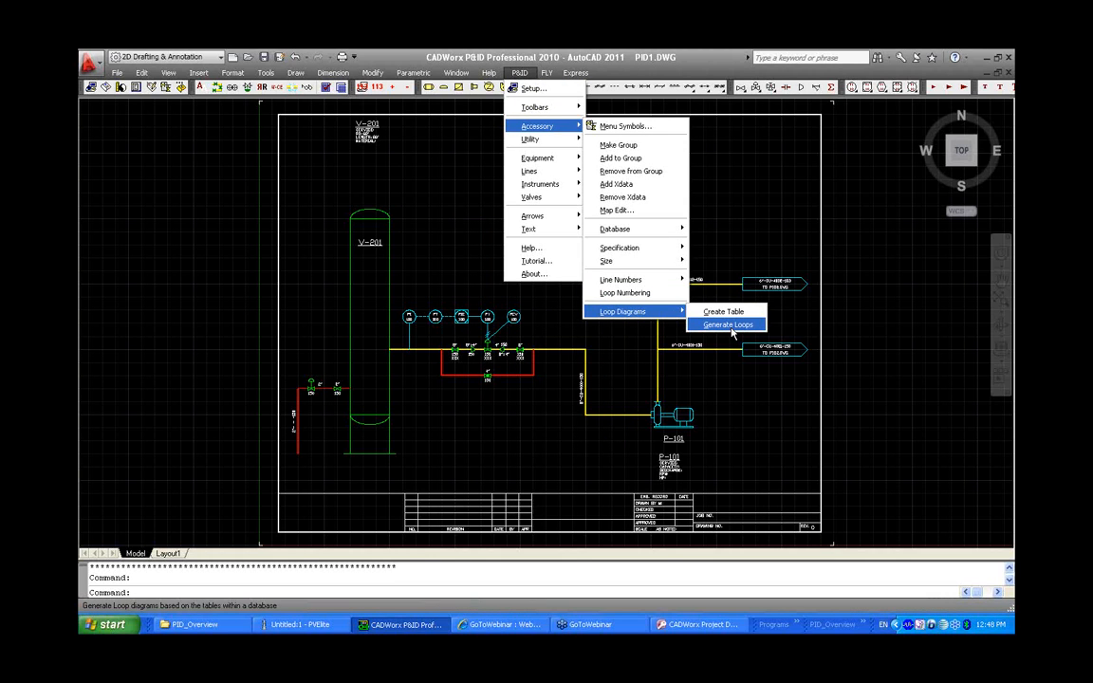
click(881, 341)
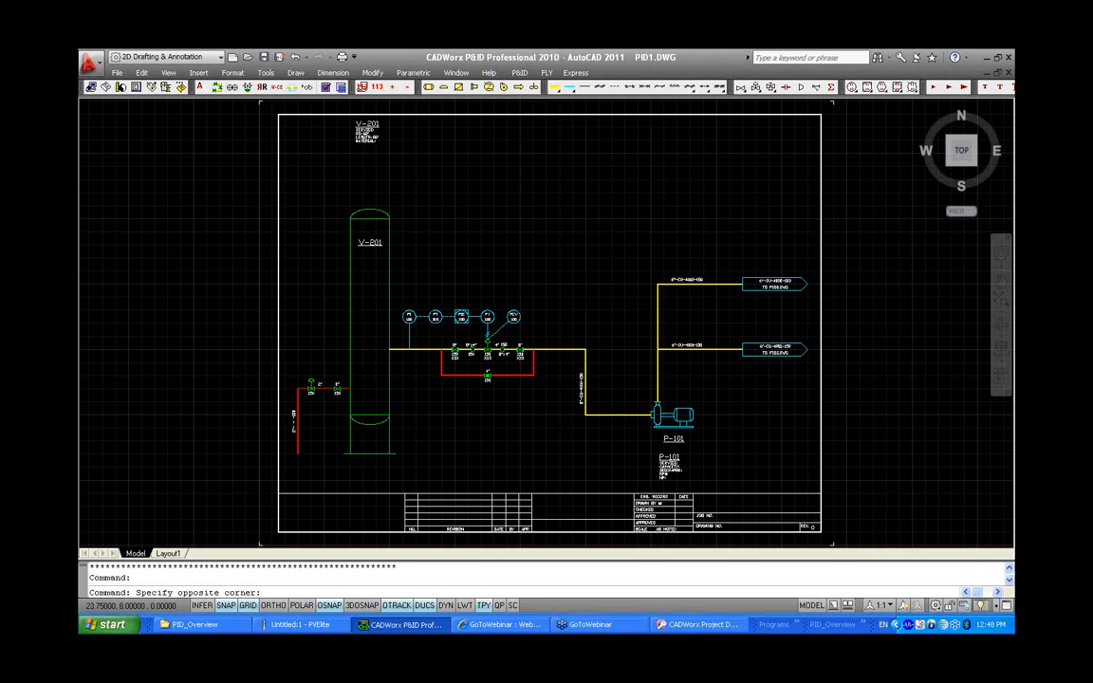
Launch the CADWorx Loop Table Editor and choose the Access database type
click(862, 626)
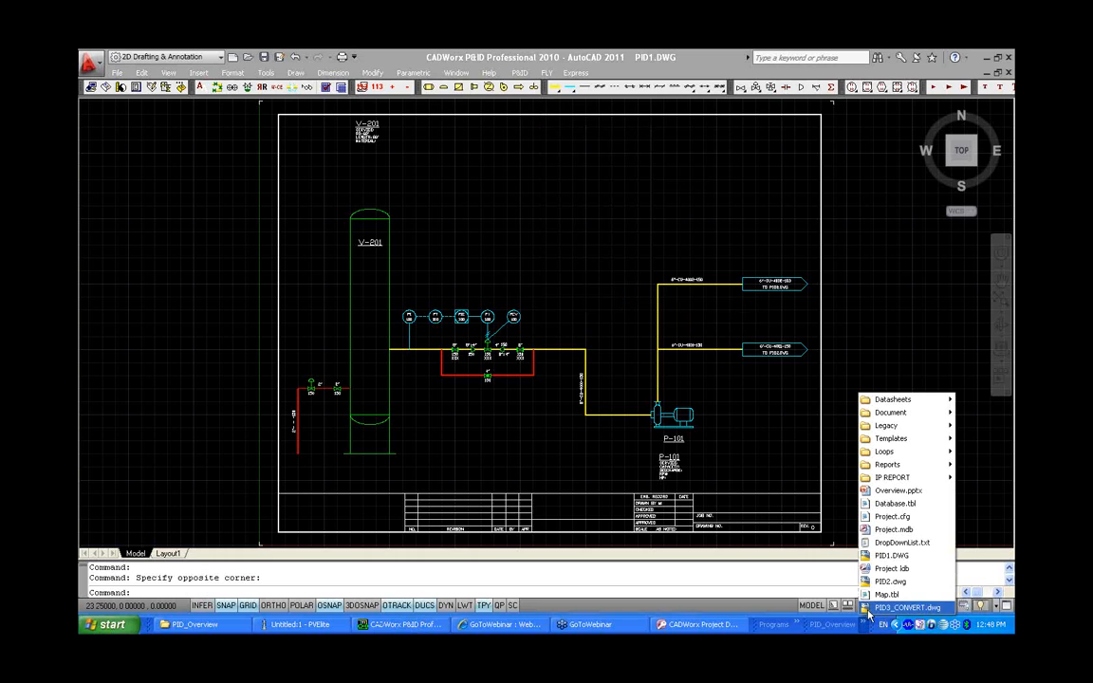
click(798, 625)
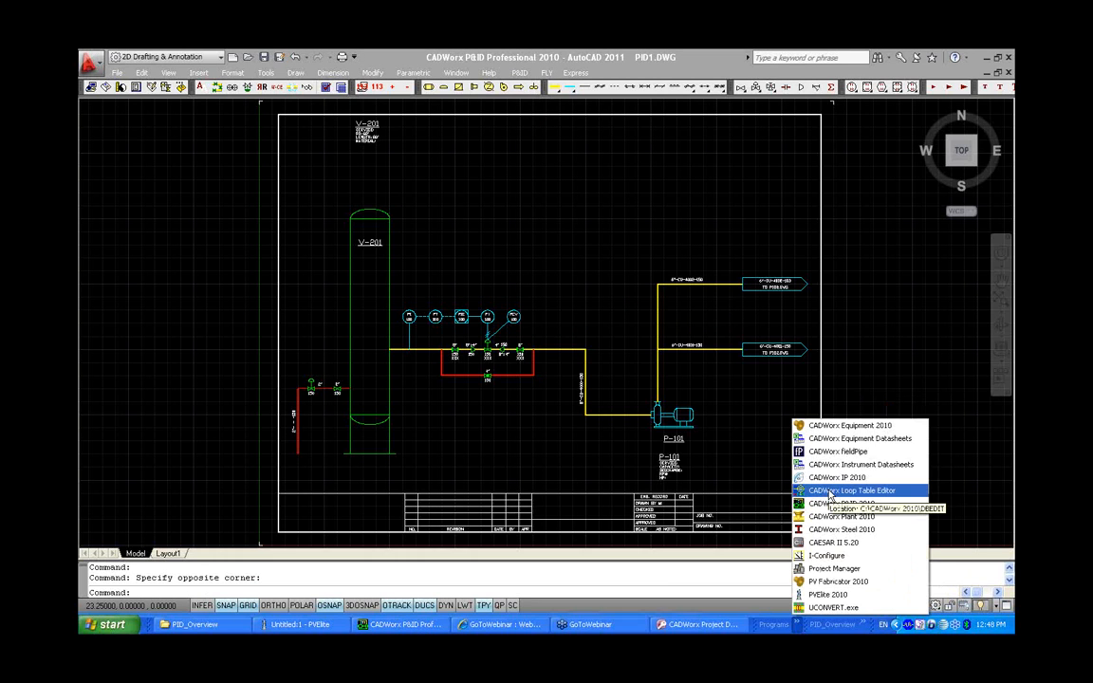
click(830, 493)
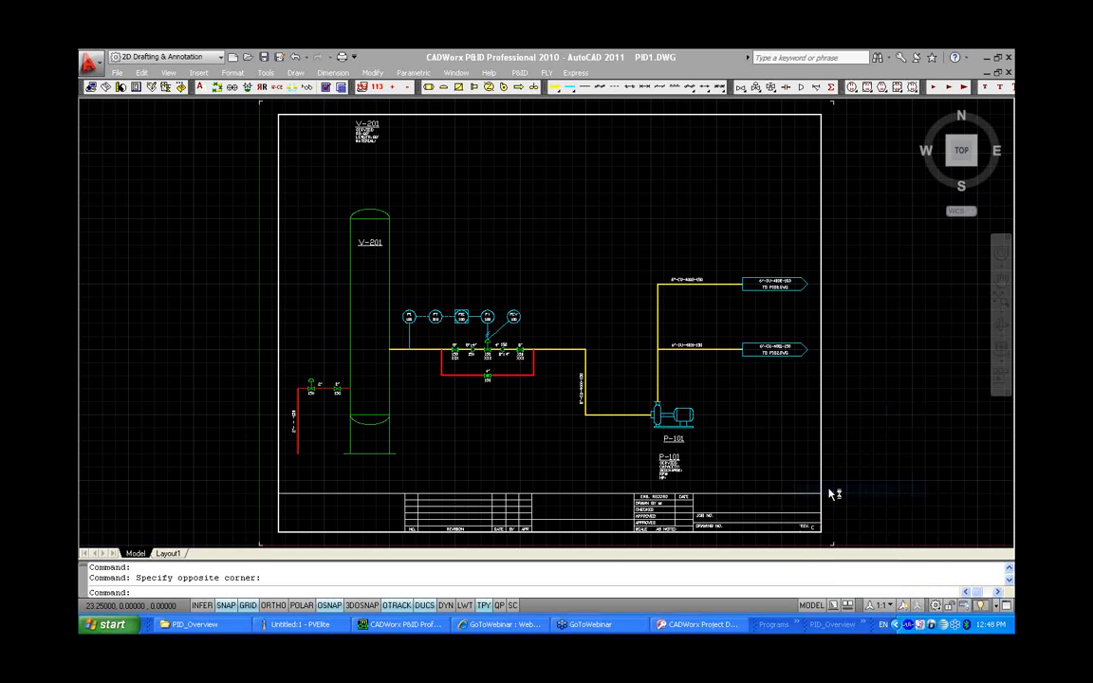
click(498, 389)
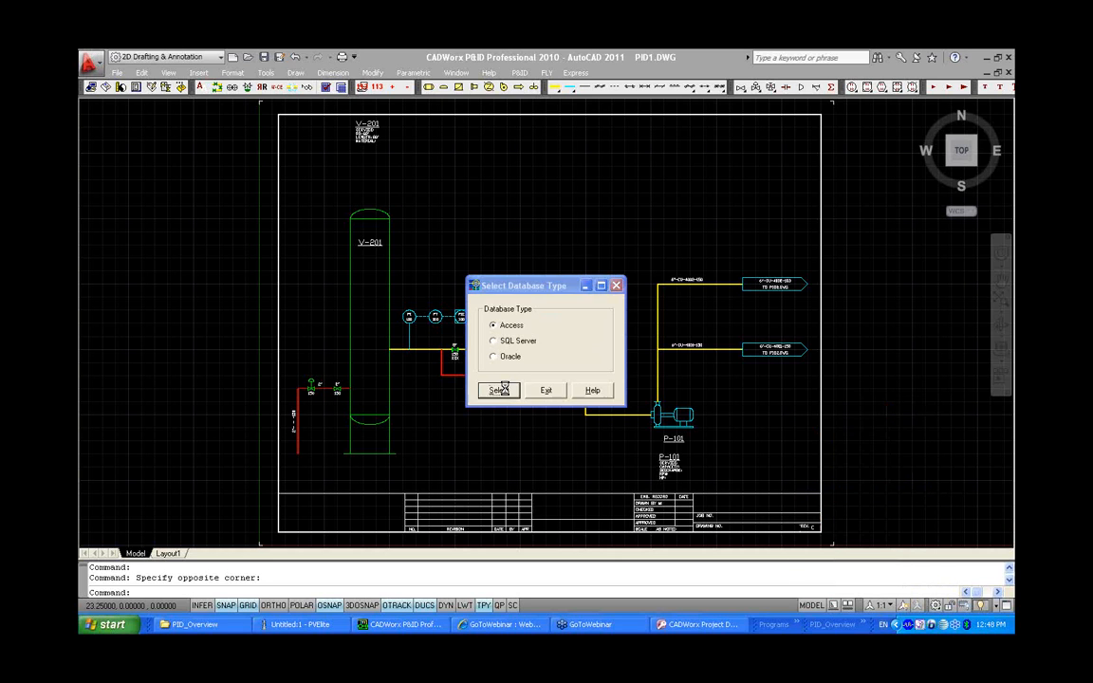
drag(571, 289, 526, 204)
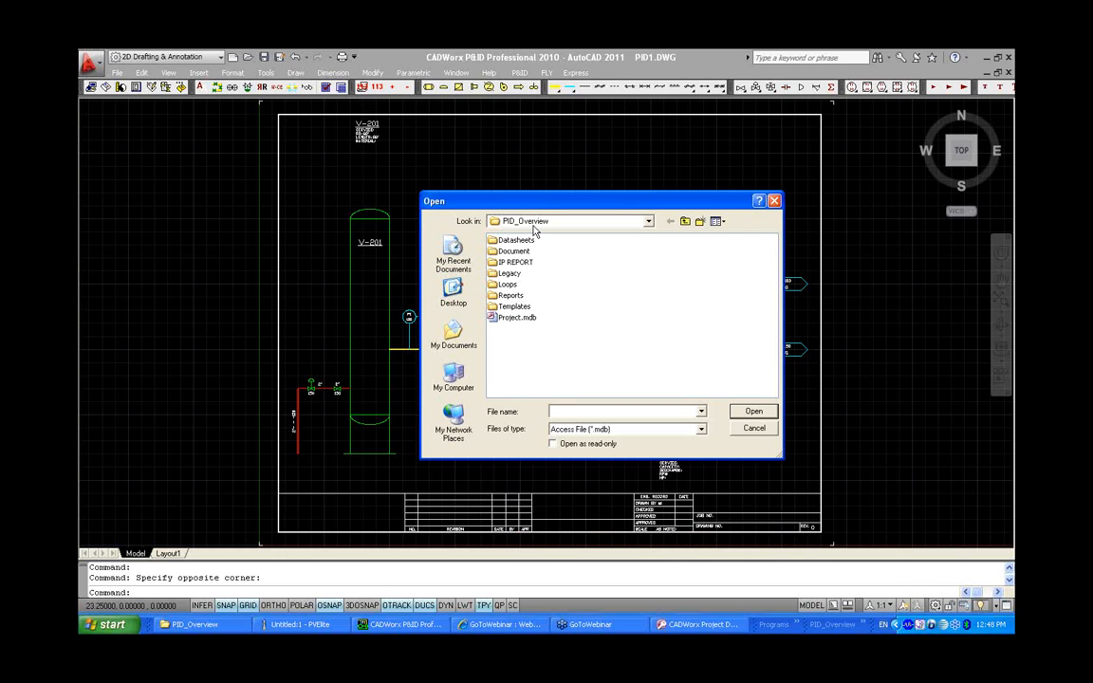
Open the project's Project.mdb database and load the LOOP_PRM table
click(517, 318)
click(752, 410)
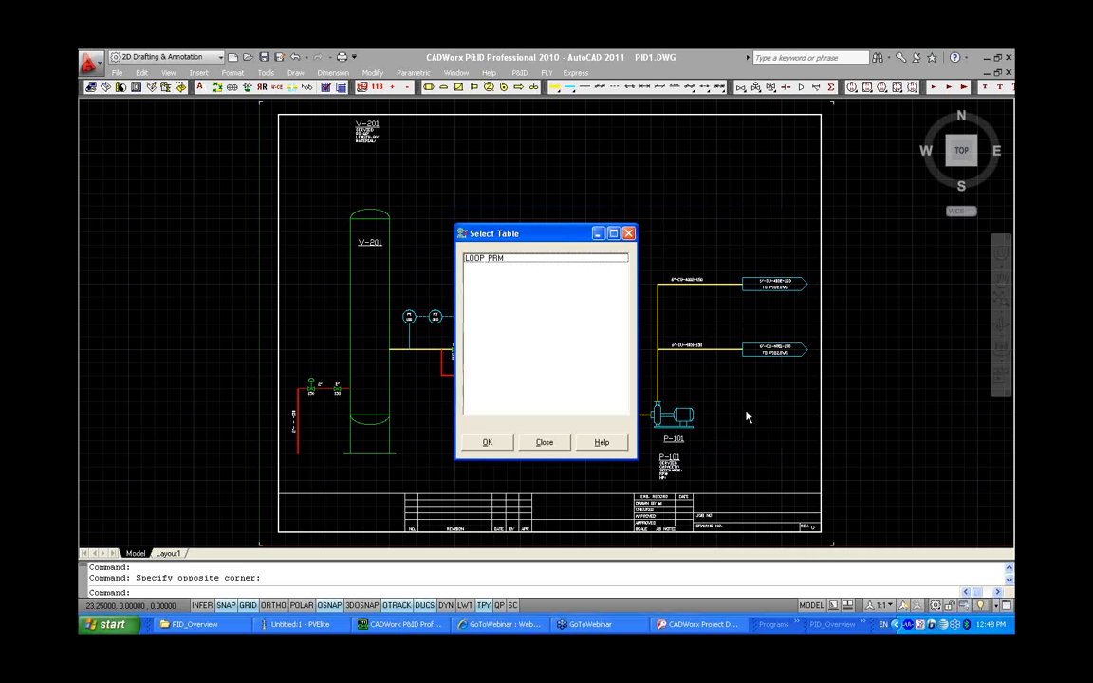
click(471, 260)
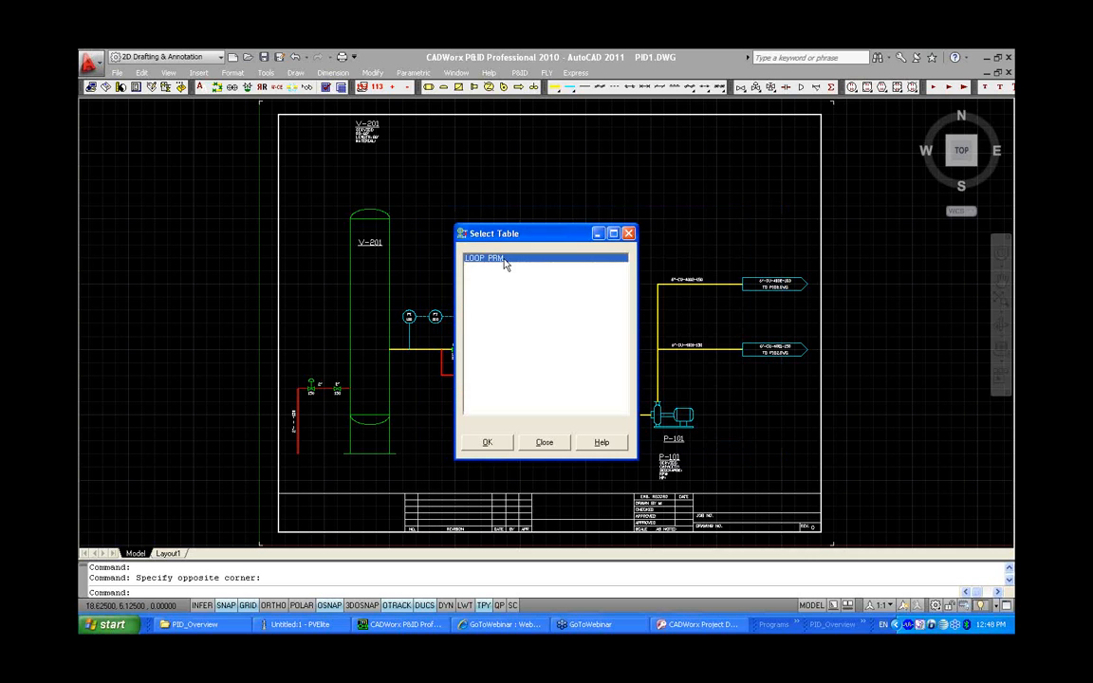
click(494, 443)
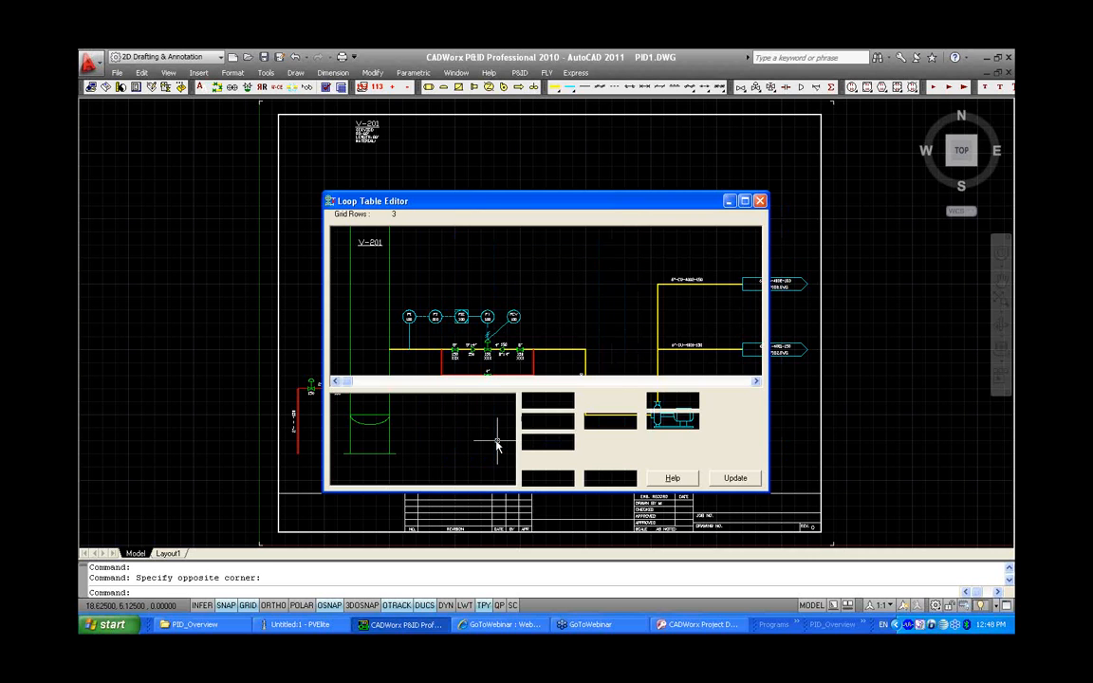
Fill the PRMT1 column cells with format T1-0, start number 1 and step 1
drag(344, 381, 762, 377)
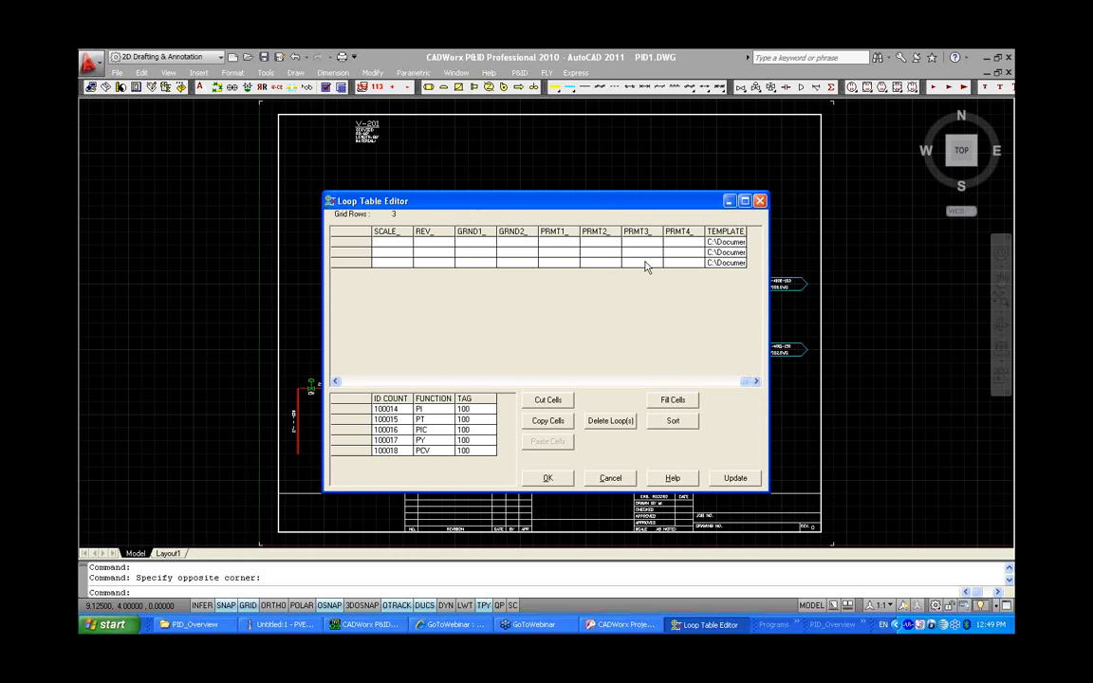
click(559, 242)
click(571, 231)
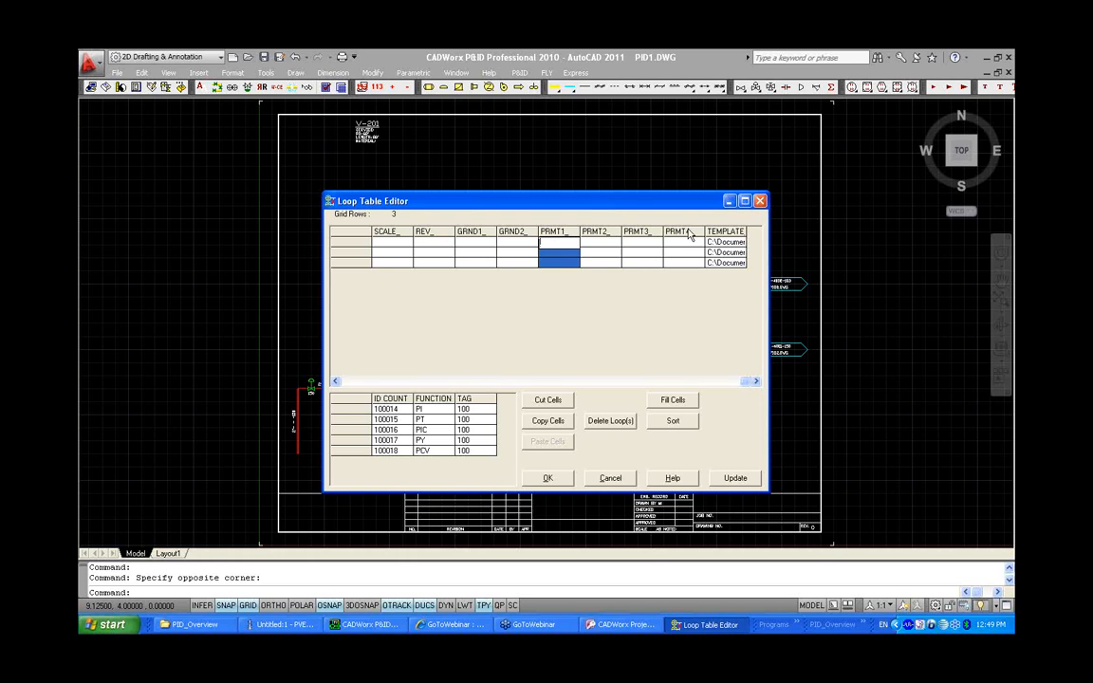
click(676, 399)
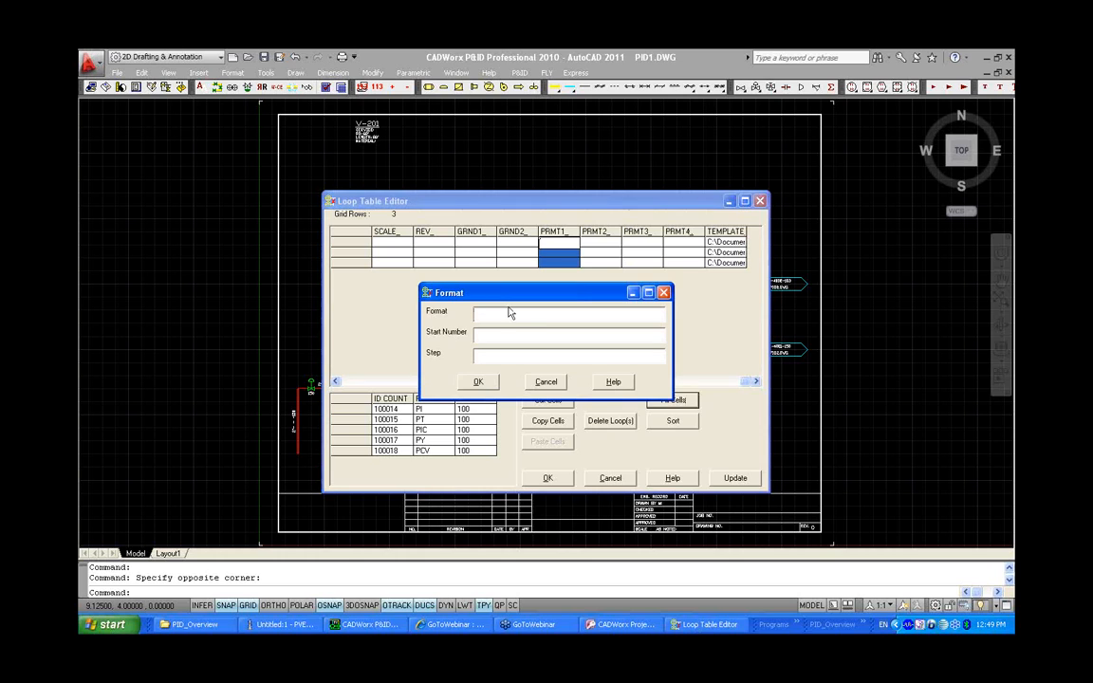
click(507, 312)
text(P)
key(BackSpace)
text(T1-1)
key(BackSpace)
key(BackSpace)
text(-0)
key(Tab)
text(11)
click(491, 383)
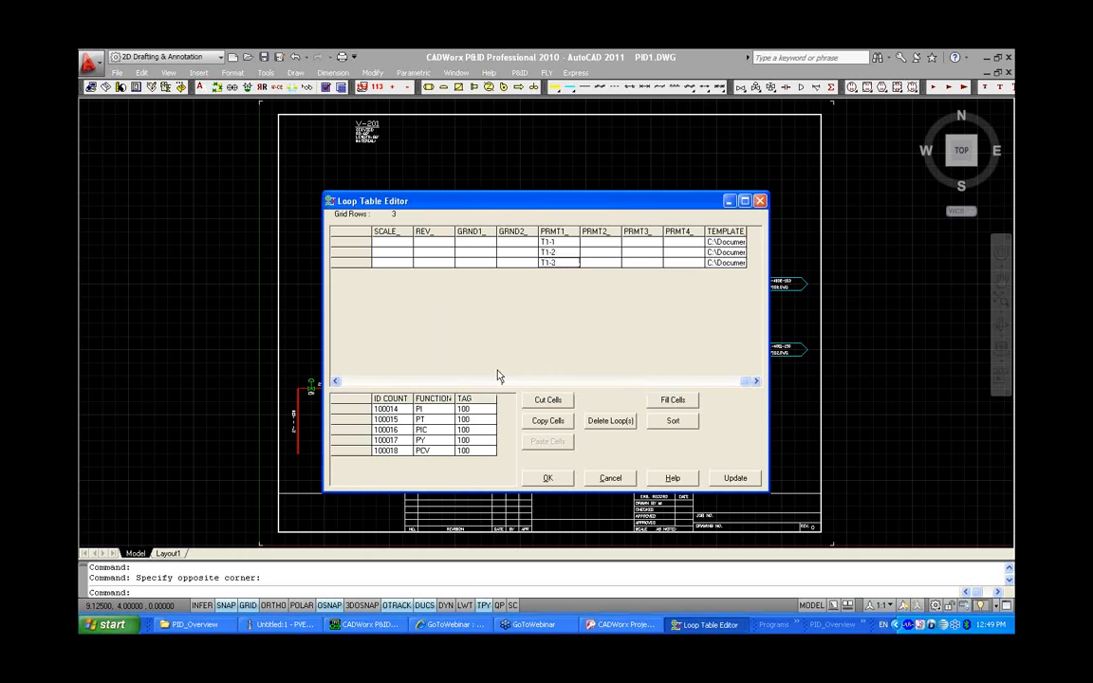
Fill the PRMT2 column cells with format T2-0, start number 1 and step 1
click(595, 234)
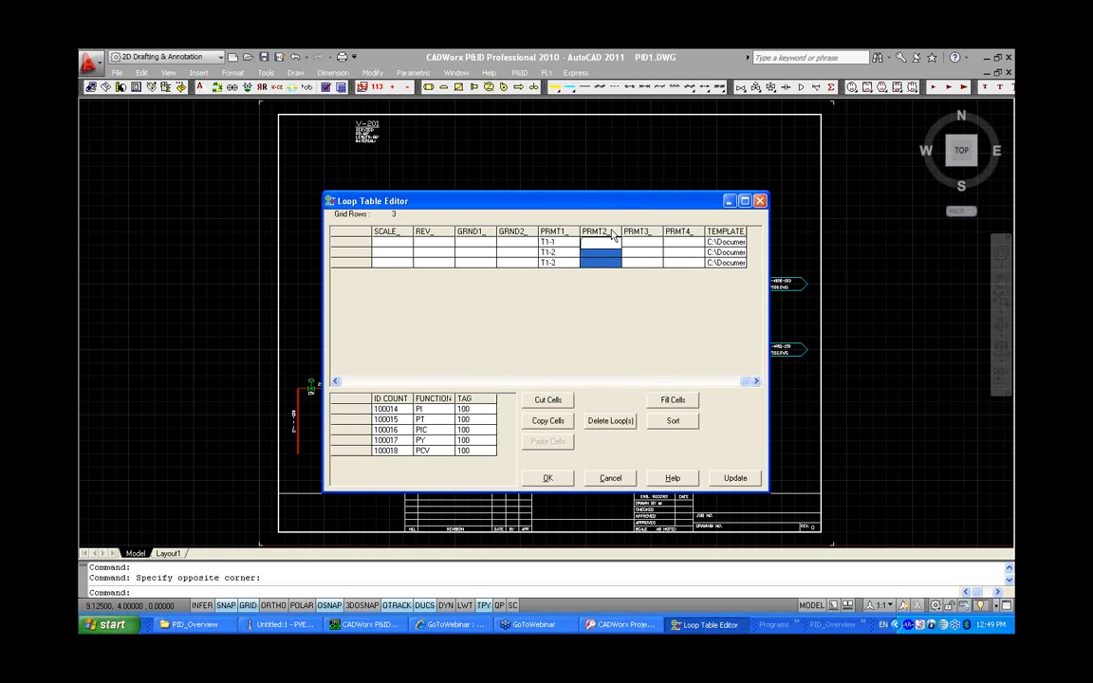
click(674, 402)
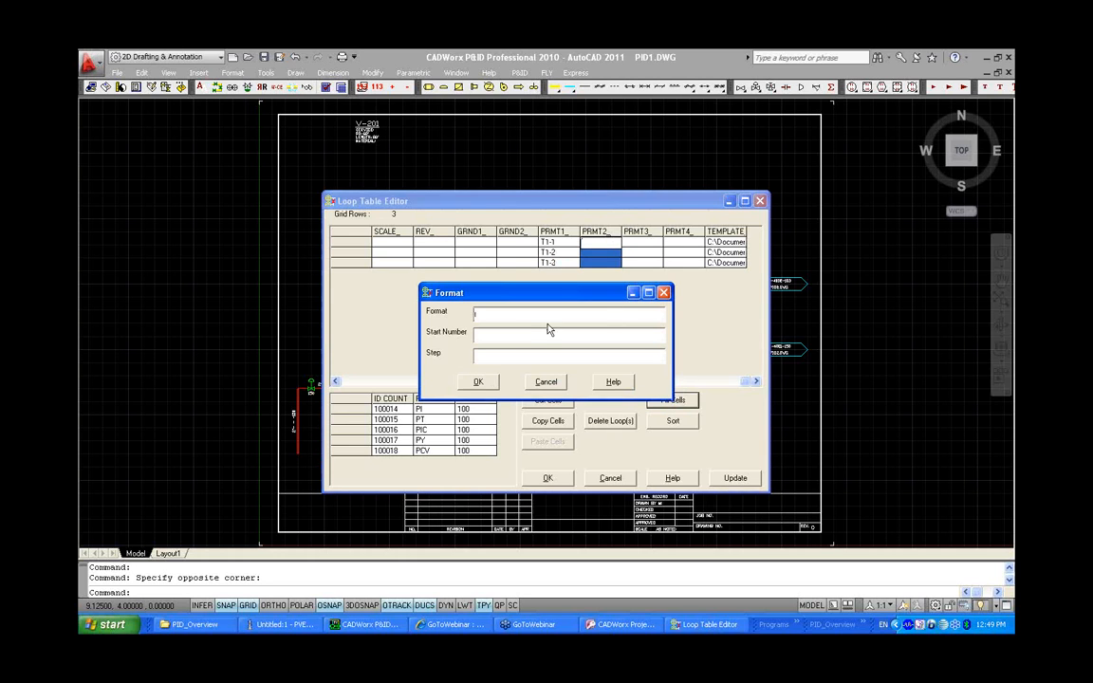
text(T2-01)
key(Tab)
click(494, 355)
text(1)
click(478, 381)
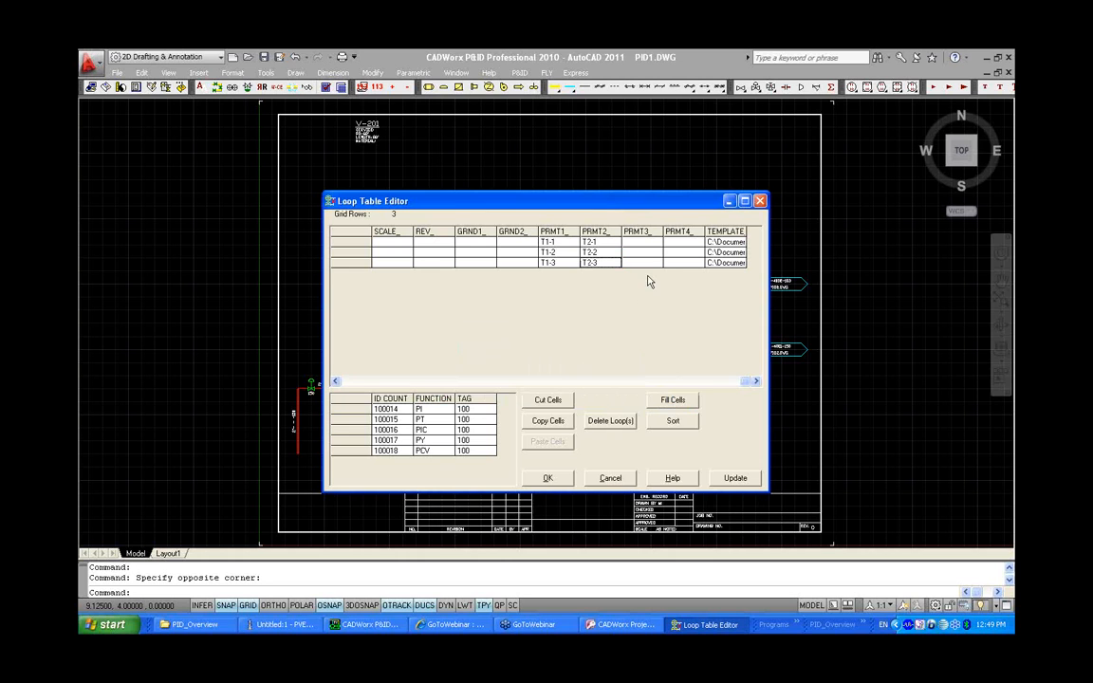
Update the loop table and close the Loop Table Editor
click(735, 477)
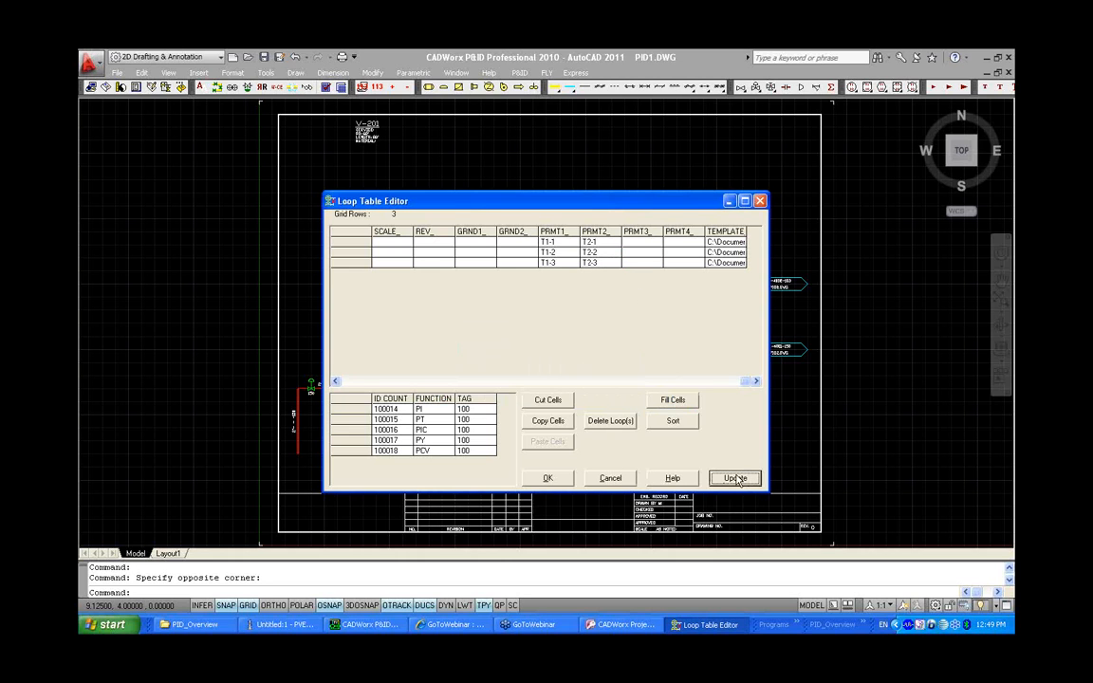
click(547, 477)
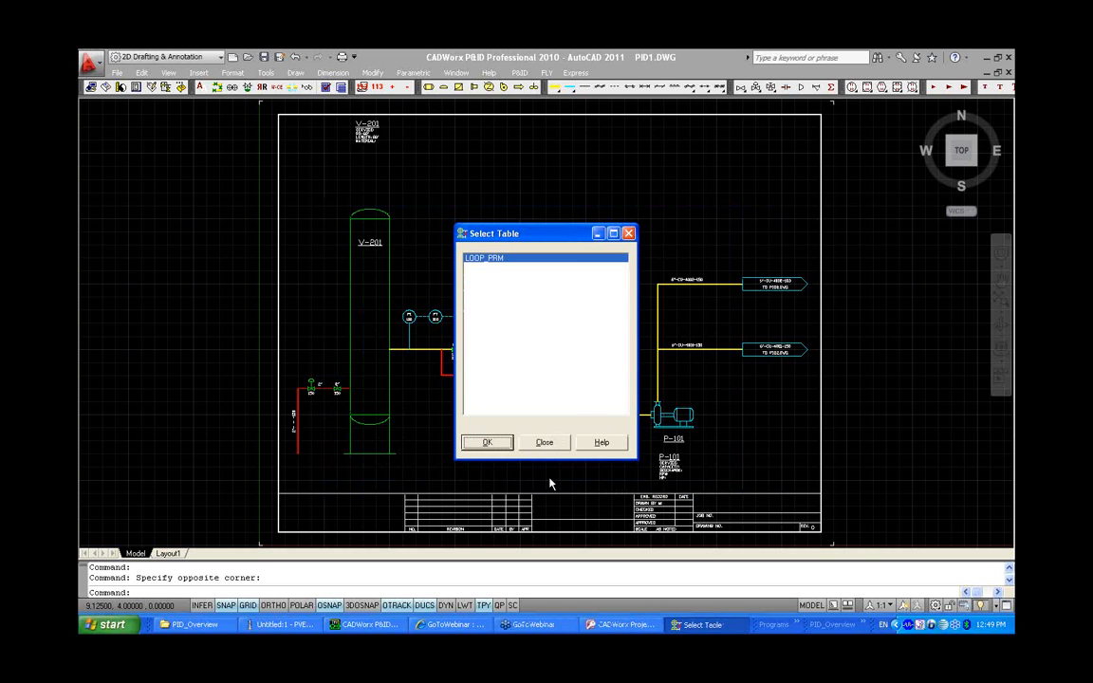
click(486, 442)
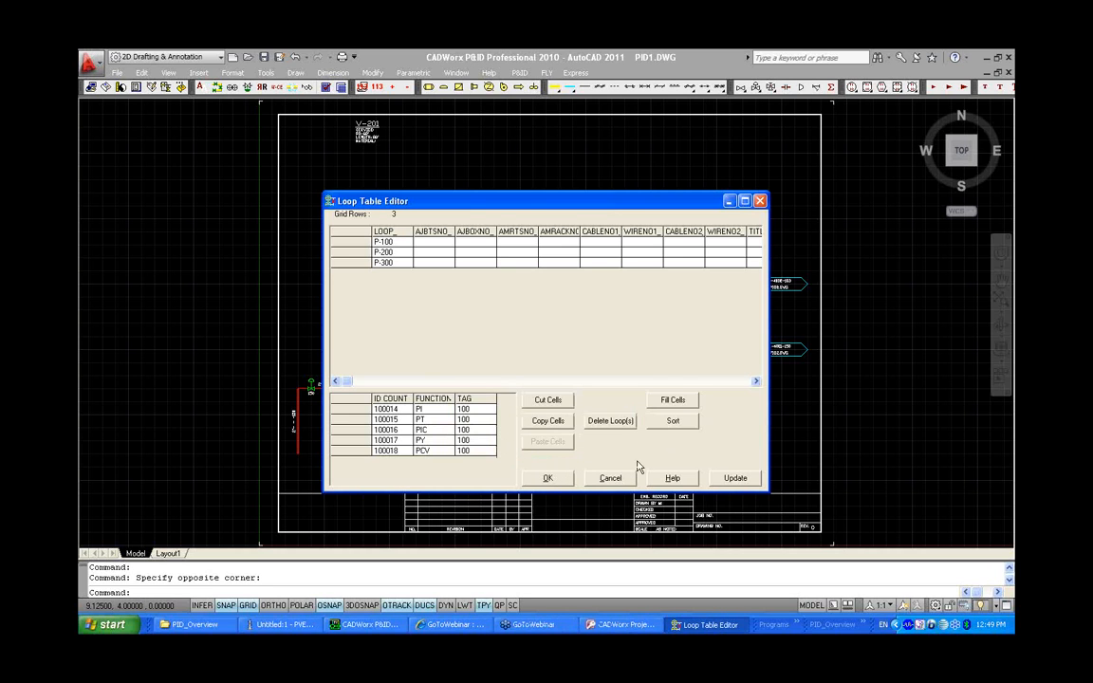
click(564, 483)
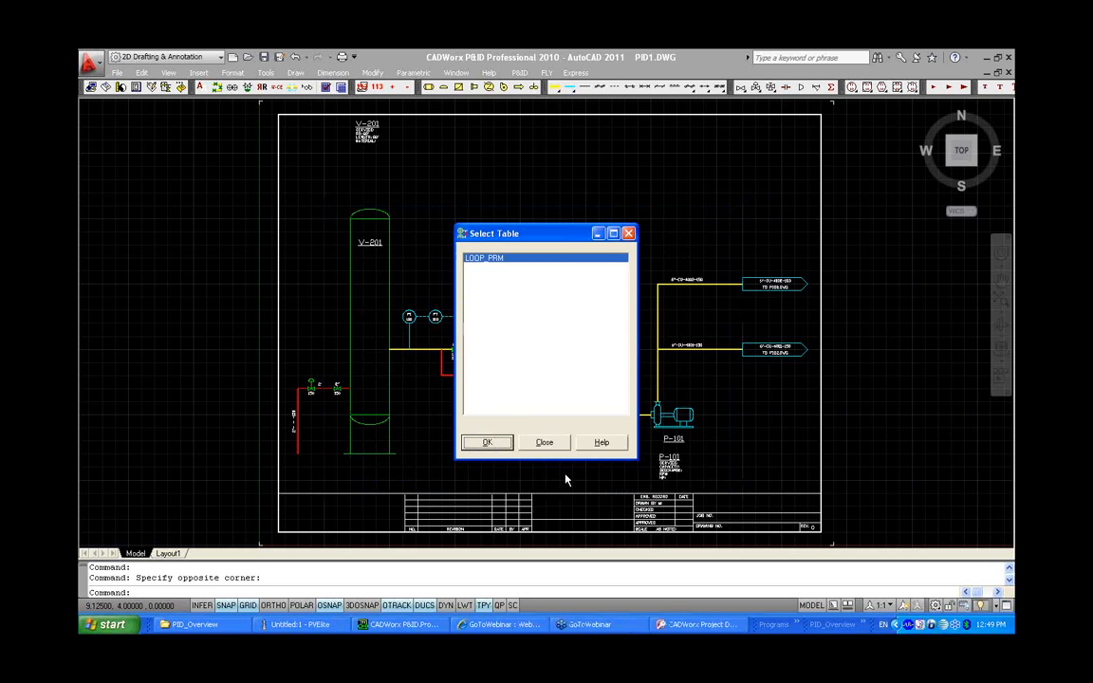
click(624, 232)
click(615, 285)
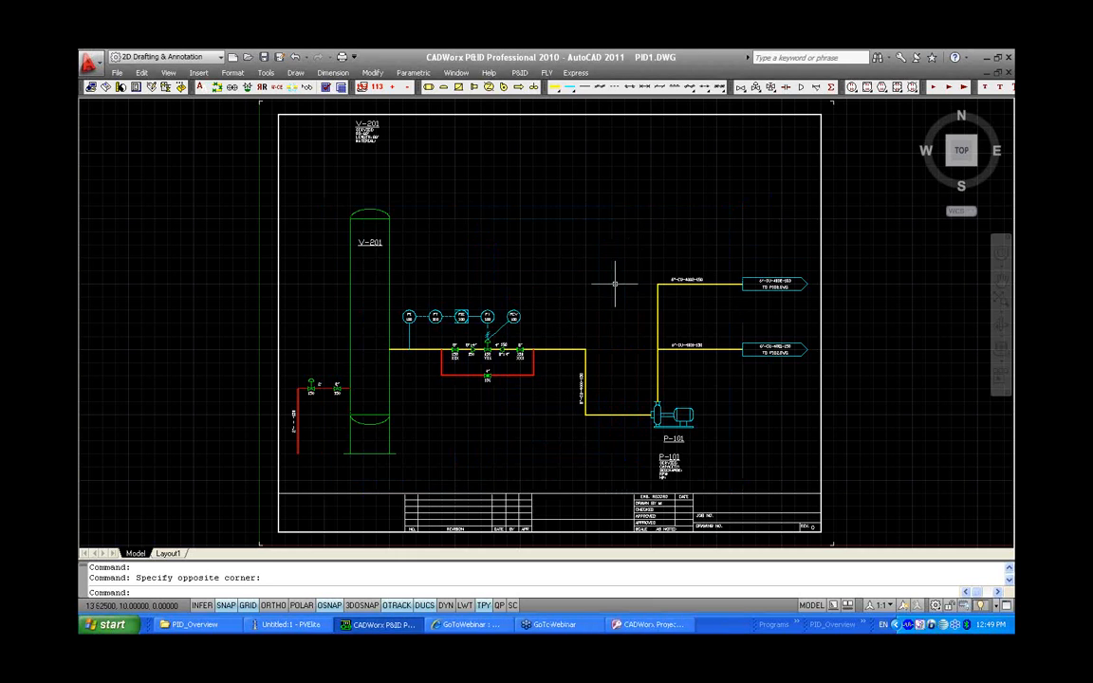
Generate loop diagrams from the LOOP_PRM table, saving them to the project's Loops folder
click(520, 73)
mouse_move(543, 126)
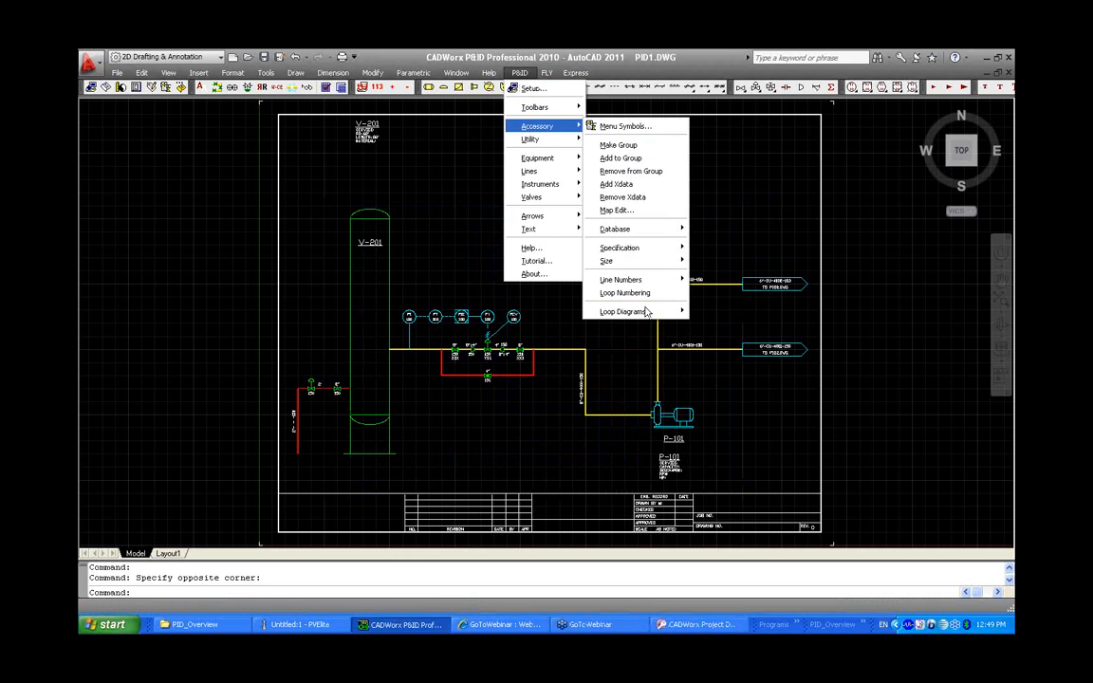
mouse_move(645, 313)
click(727, 324)
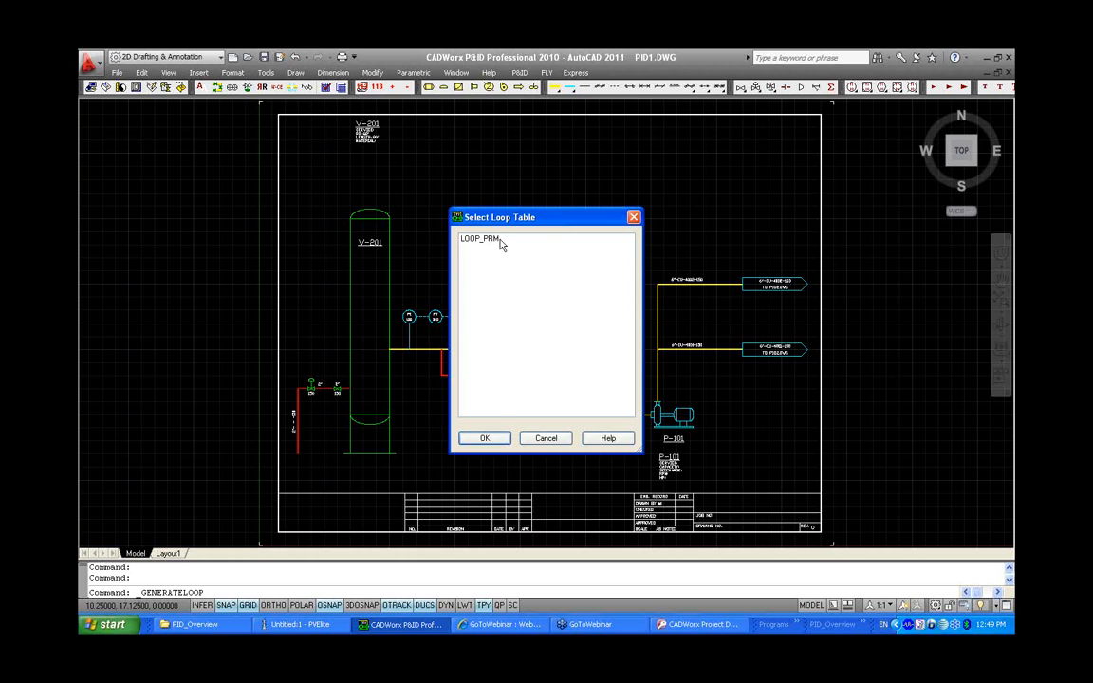
click(486, 238)
click(485, 438)
drag(470, 238, 480, 267)
click(480, 238)
click(485, 439)
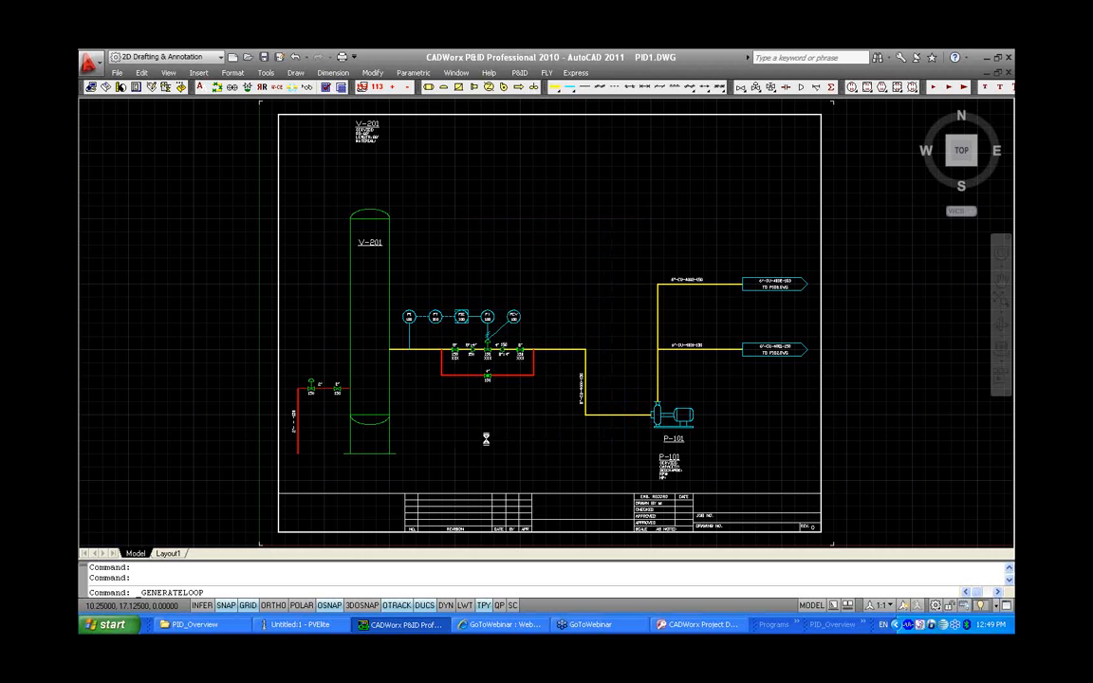
click(531, 375)
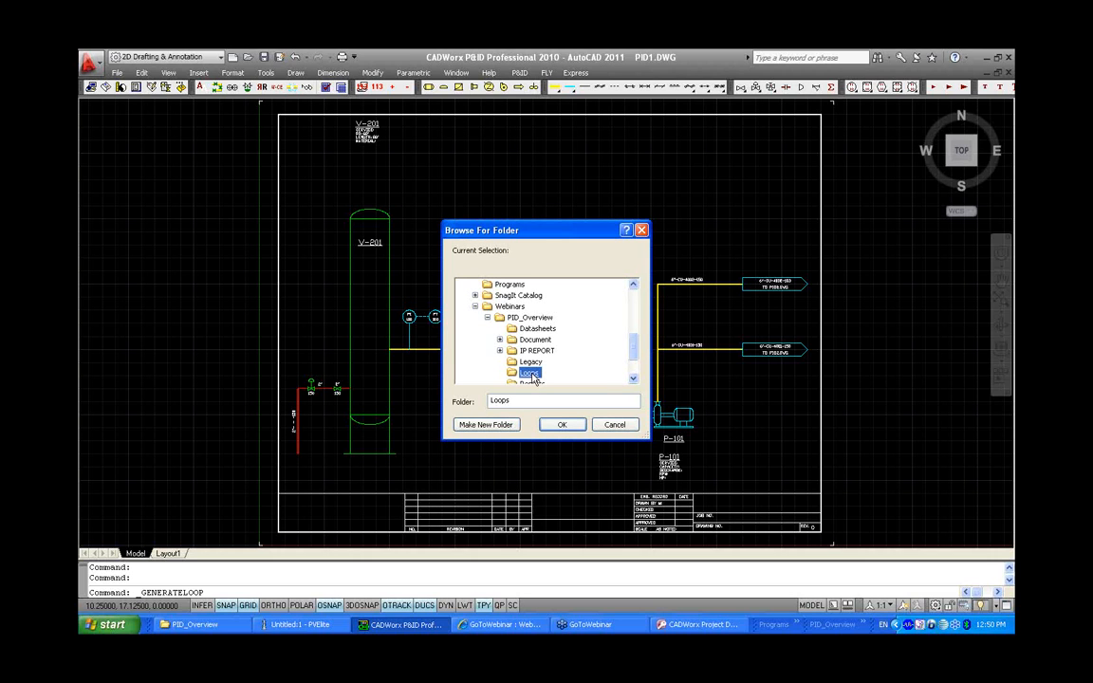
click(560, 427)
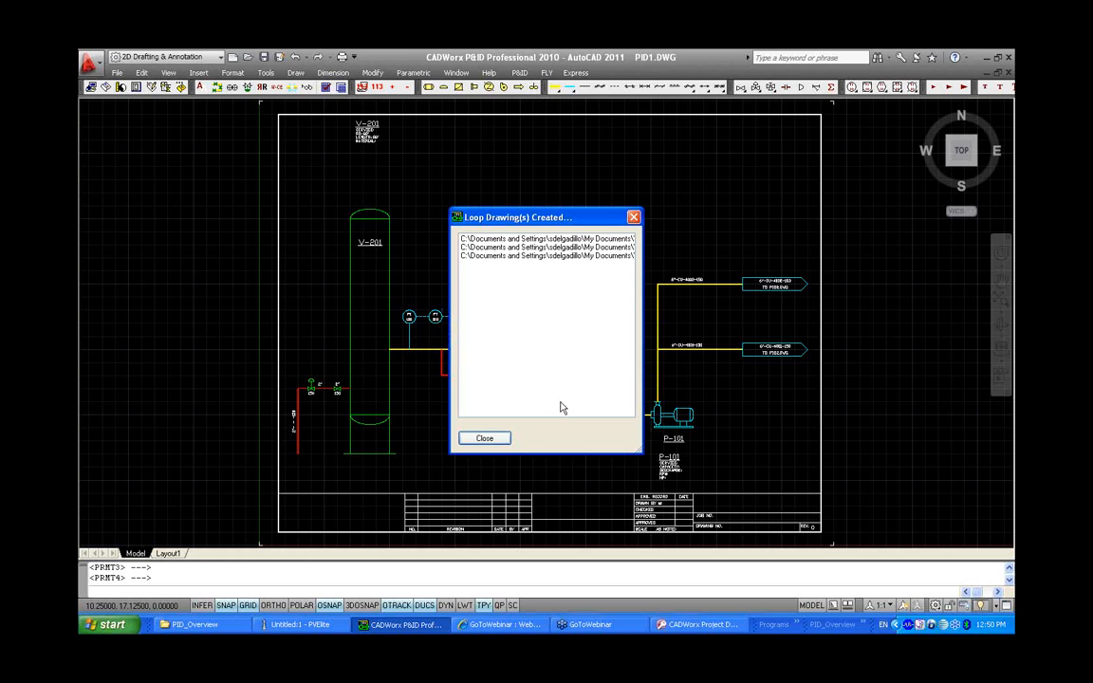
click(485, 437)
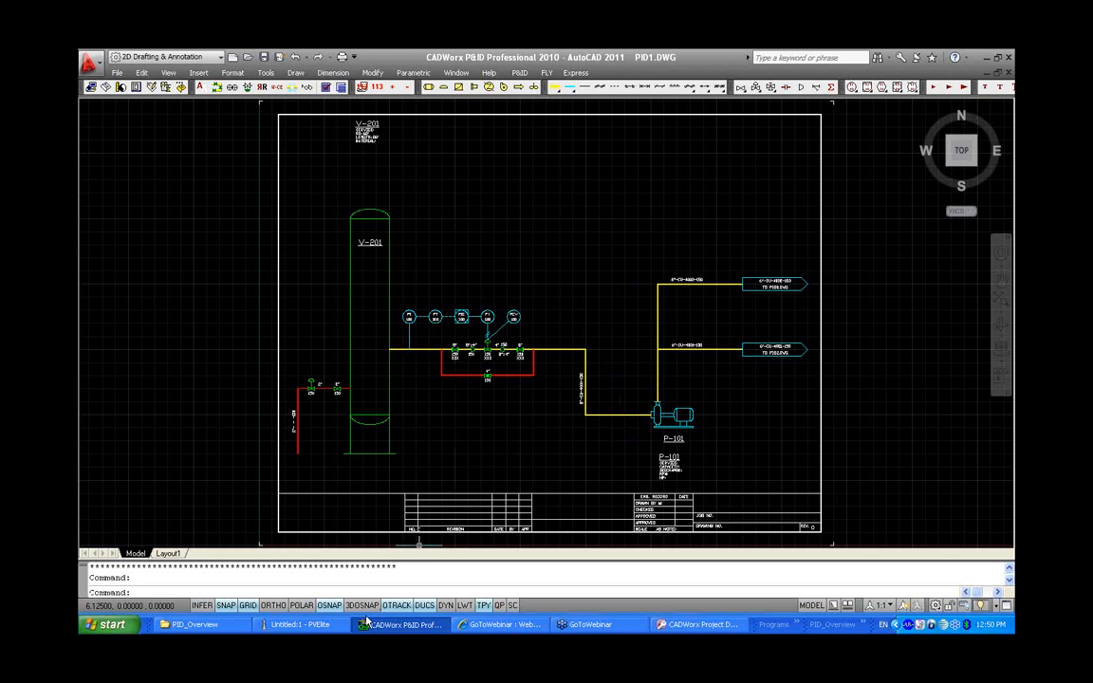
Open the P-100, P-200 and P-300 loop drawings from the Loops folder and review them
click(195, 624)
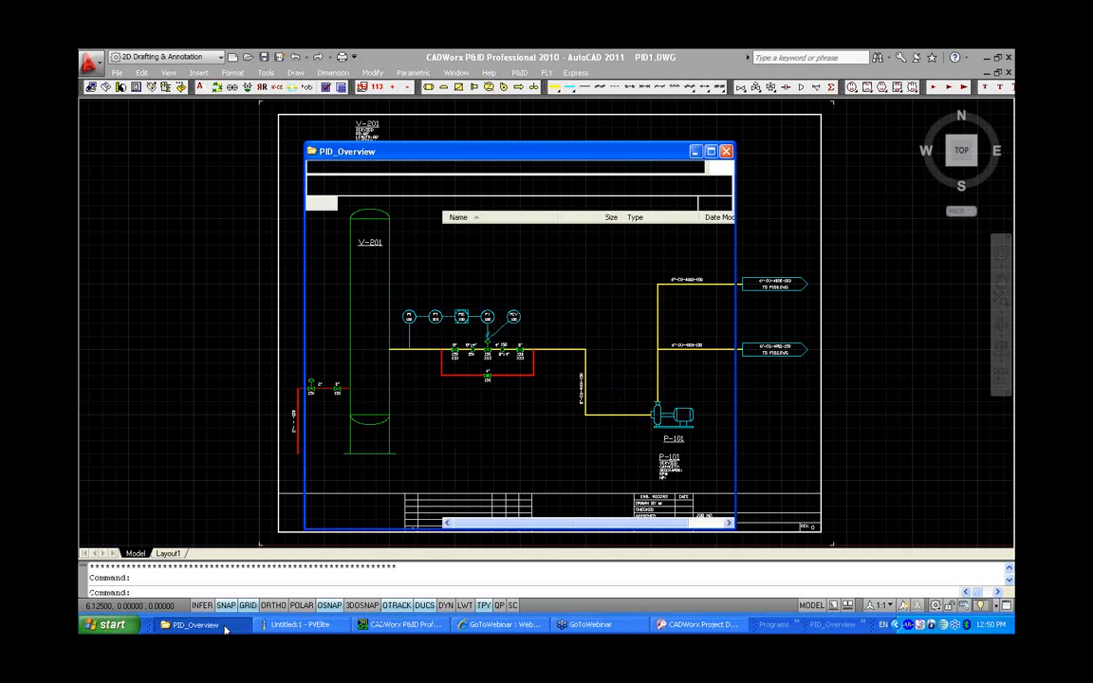
click(464, 274)
double_click(465, 274)
drag(648, 286, 509, 251)
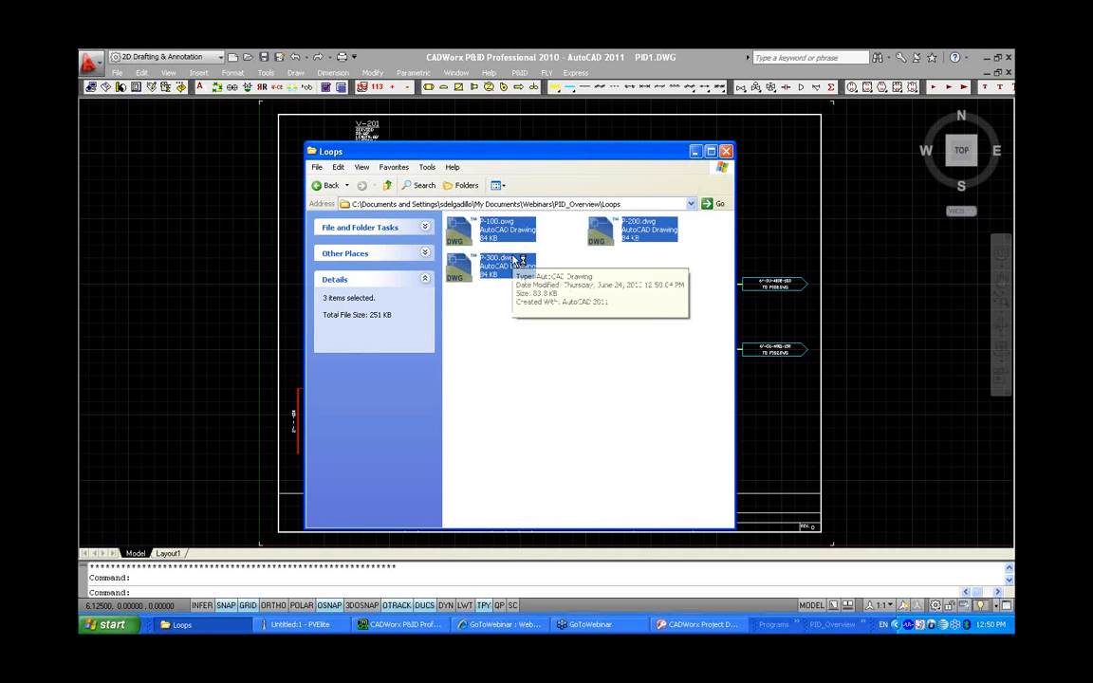
key(Return)
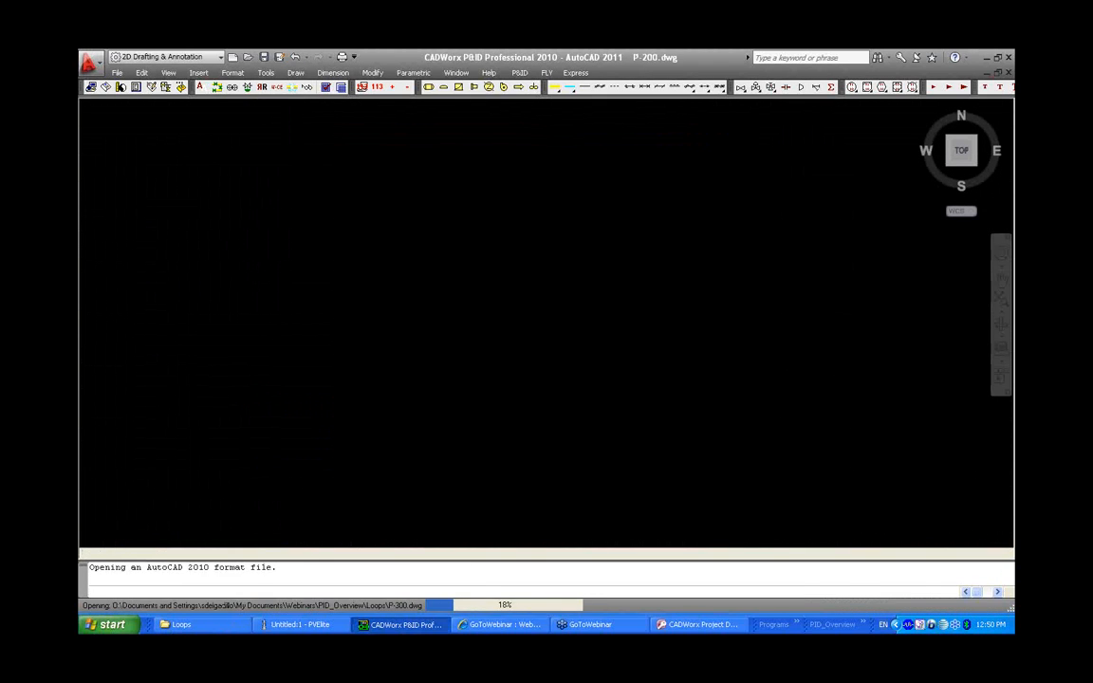
scroll(735, 316, up, 4)
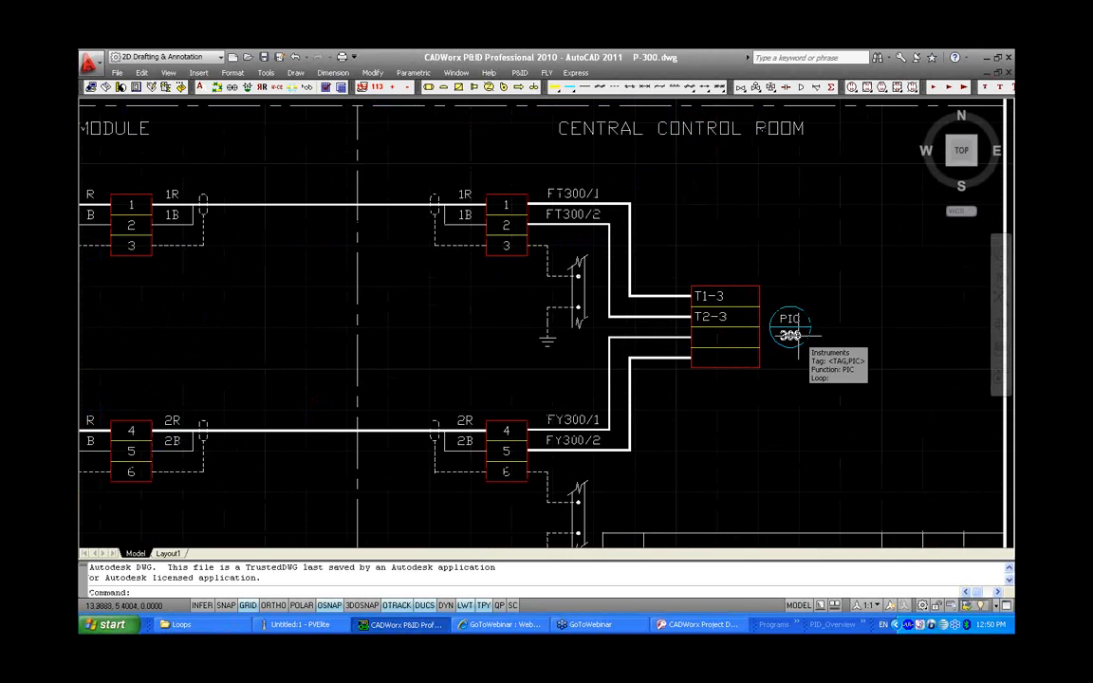
key(ctrl+Tab)
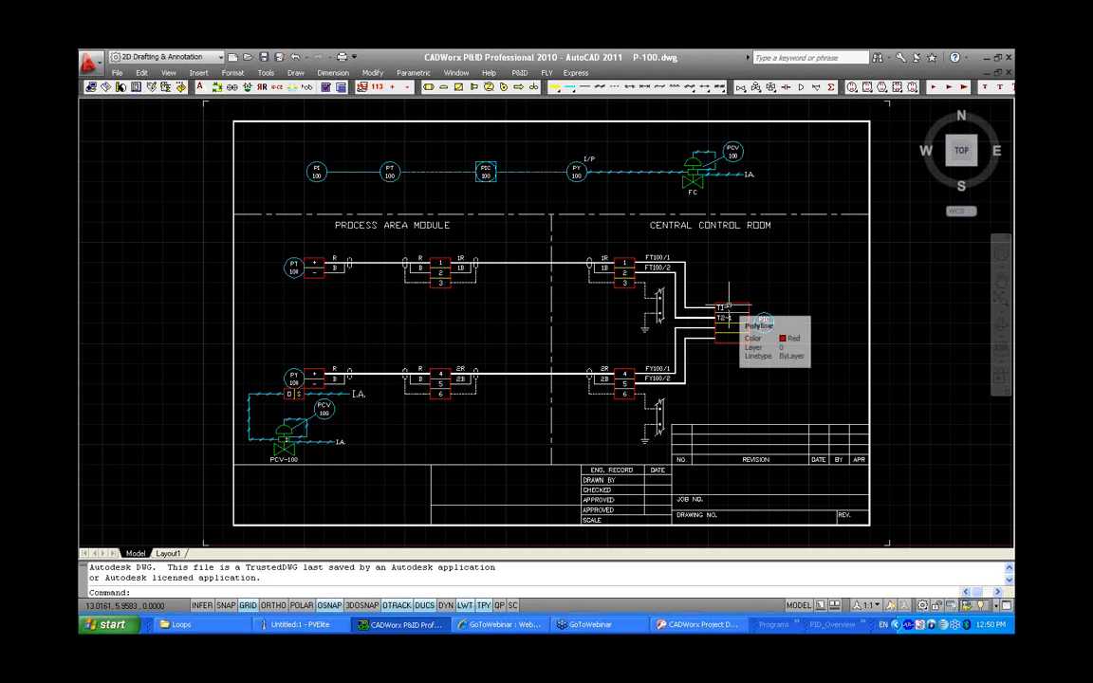
key(ctrl+Tab)
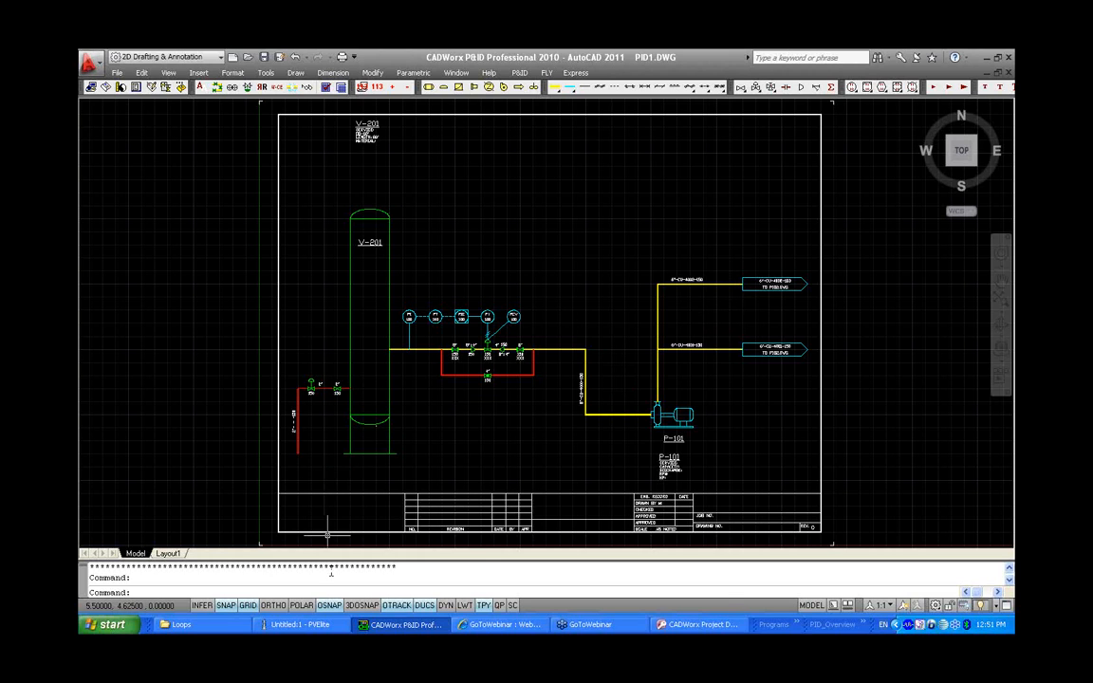
Launch CADWorx IP 2010 and advance past the Internet Publisher introduction
click(797, 625)
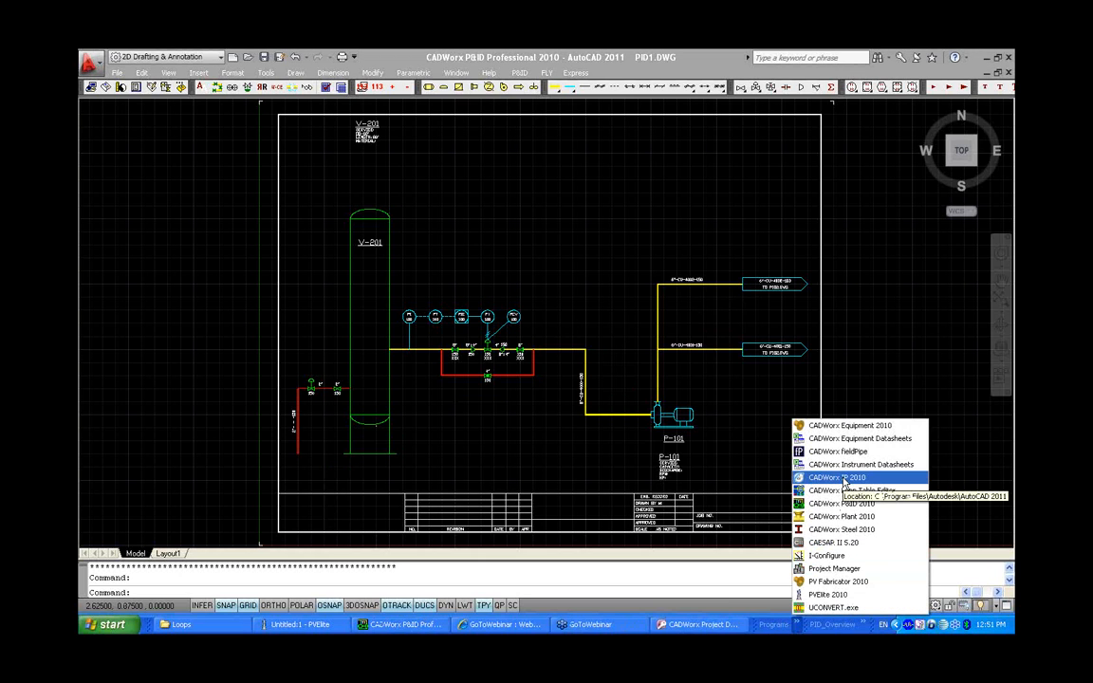
click(843, 479)
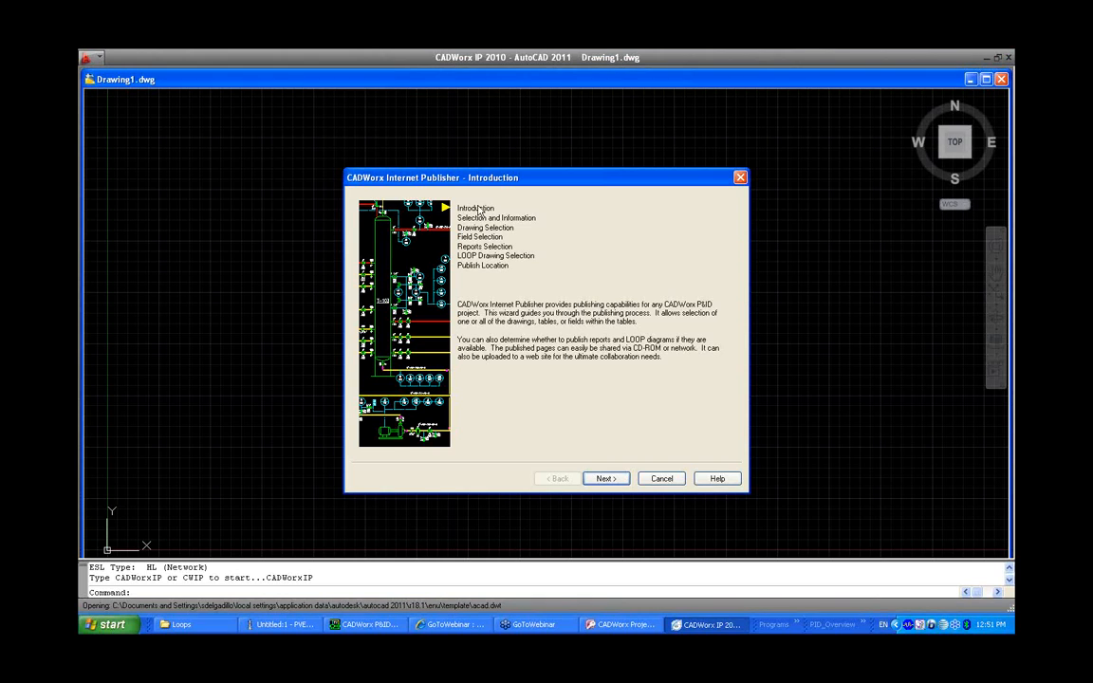
click(603, 478)
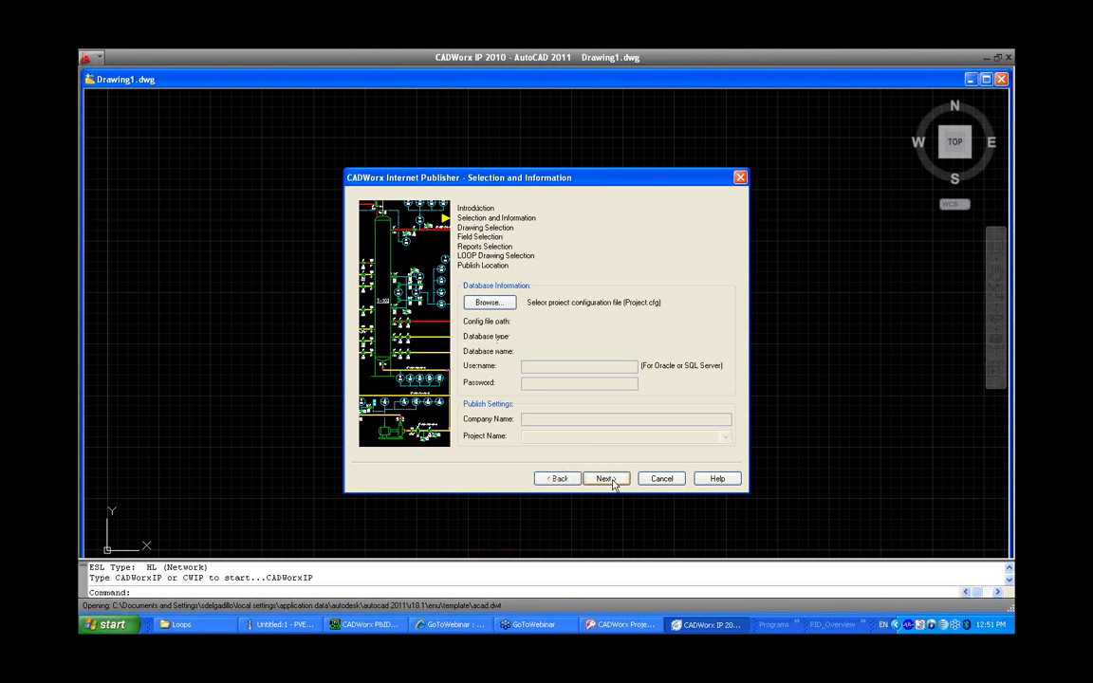
Load the project's Project.cfg configuration file from the PID_Overview folder into the Internet Publisher
click(483, 301)
click(397, 304)
double_click(463, 281)
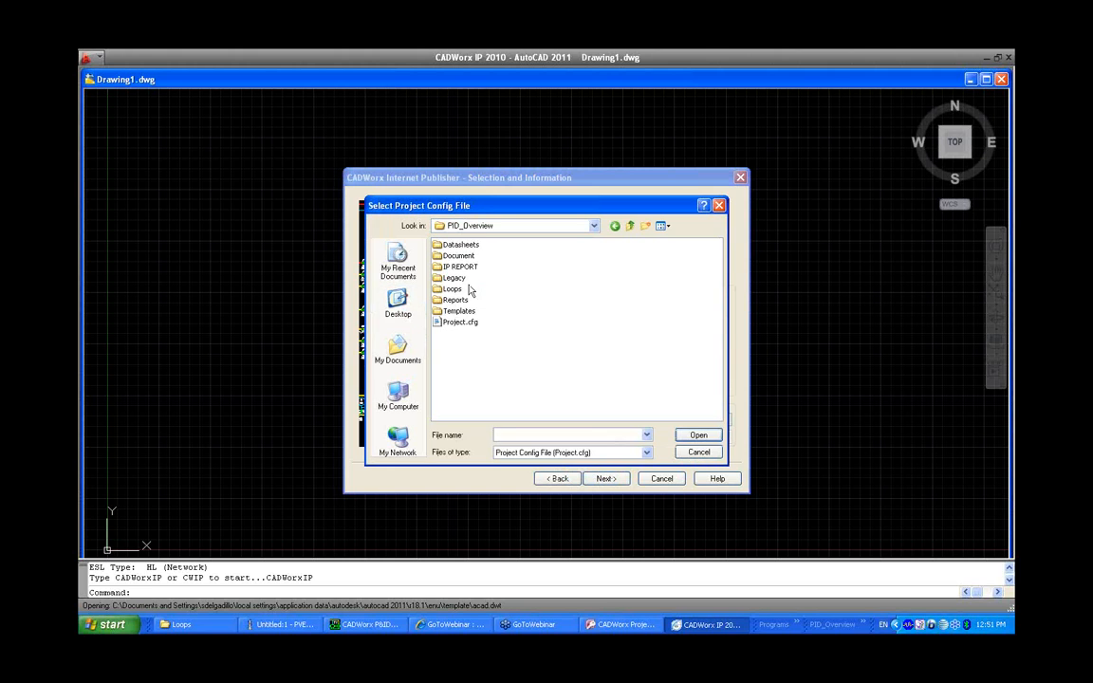
click(460, 322)
click(699, 434)
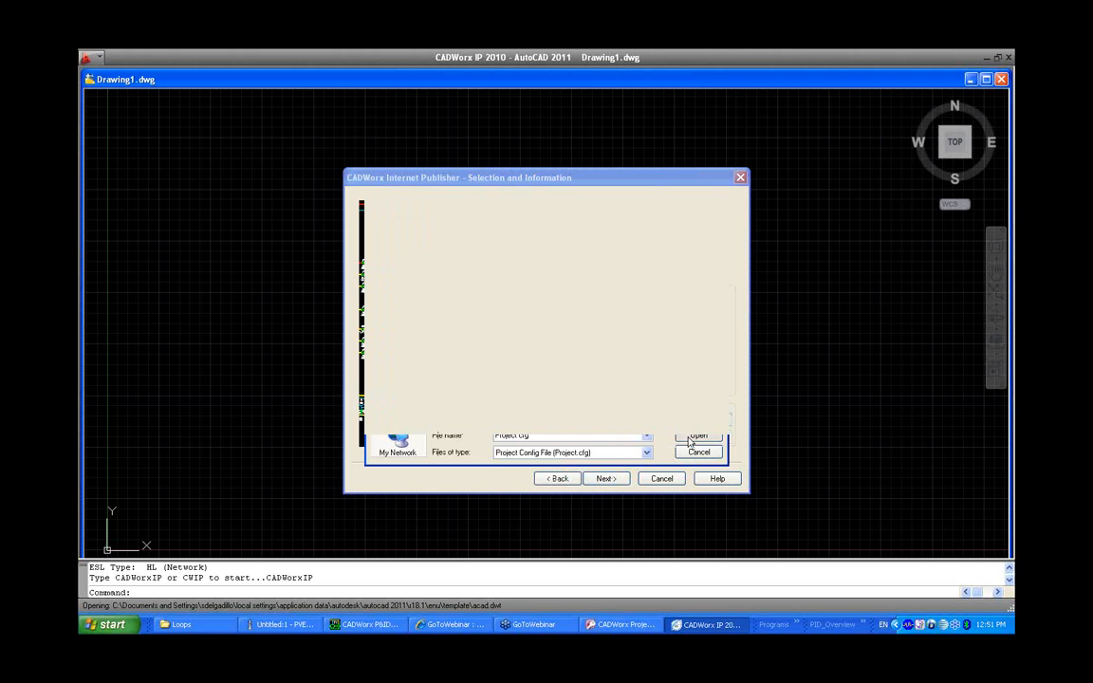
click(600, 420)
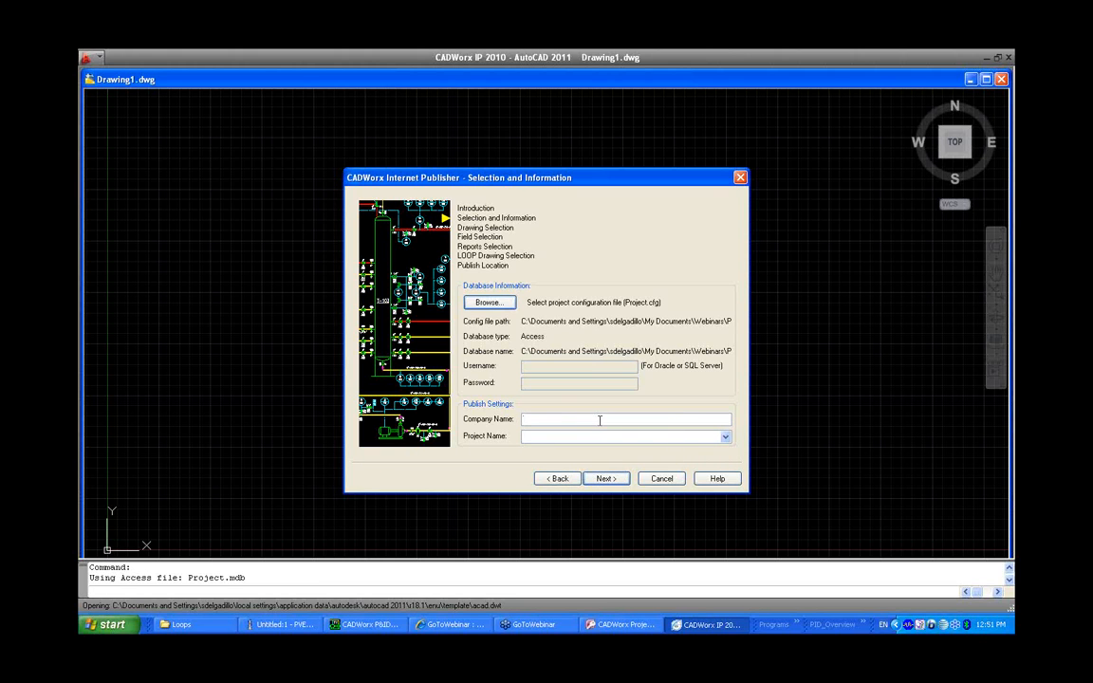
Set the company name to PID OVERVIEW and the project name to IP PROJECT, then continue
text(INTE)
key(BackSpace)
key(BackSpace)
key(BackSpace)
key(BackSpace)
text(PID OVERVIEW)
key(Tab)
text(PP PROJECT)
drag(618, 437, 521, 437)
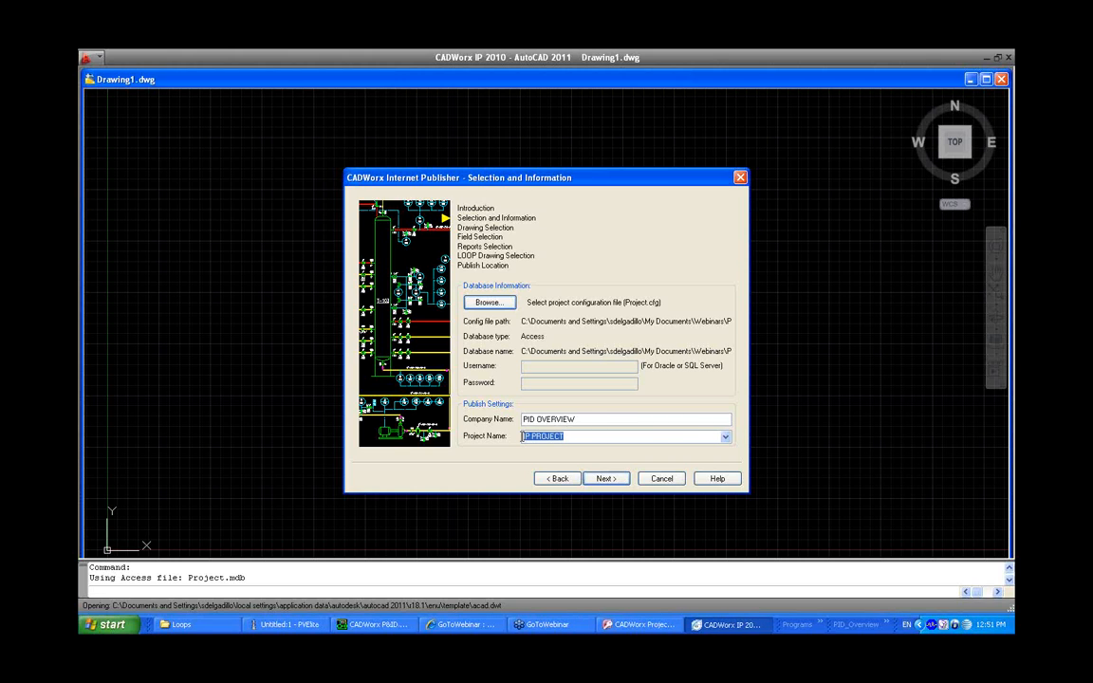
click(605, 478)
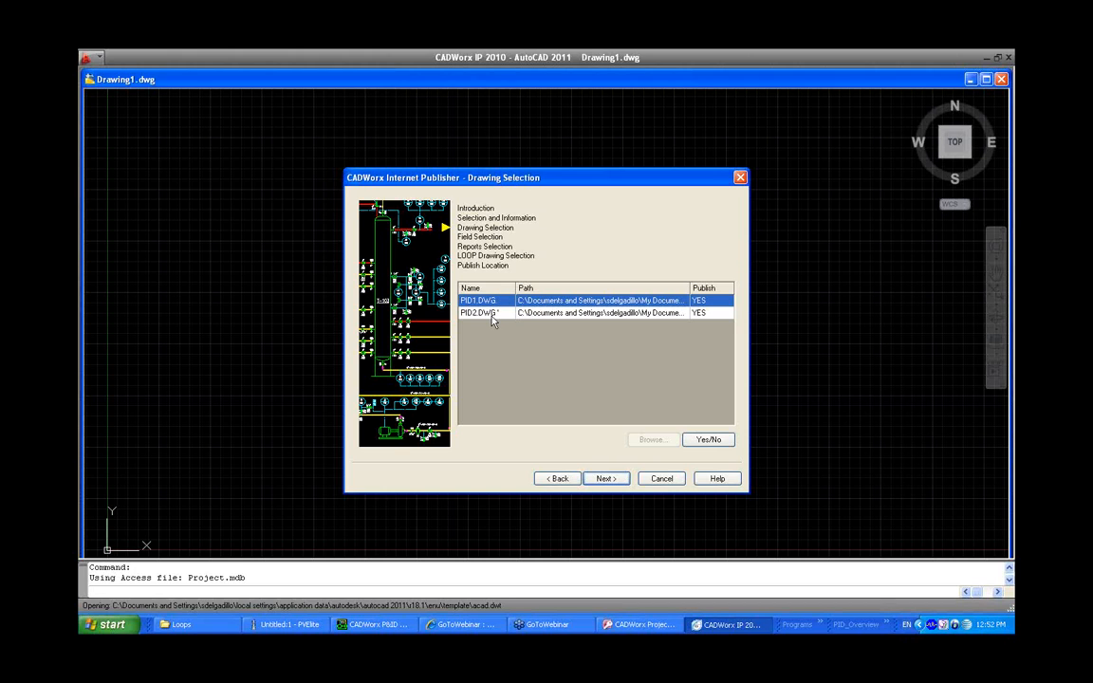
Toggle the publish setting of PID2.DWG twice and continue to field selection
click(710, 313)
click(711, 441)
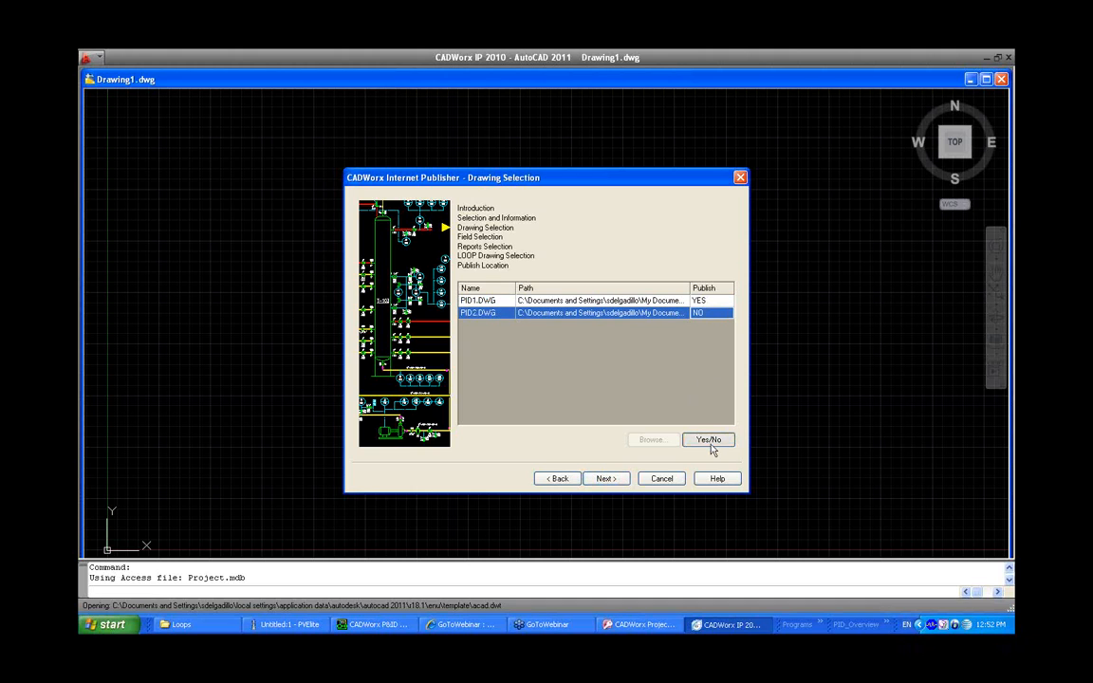
click(712, 441)
click(606, 479)
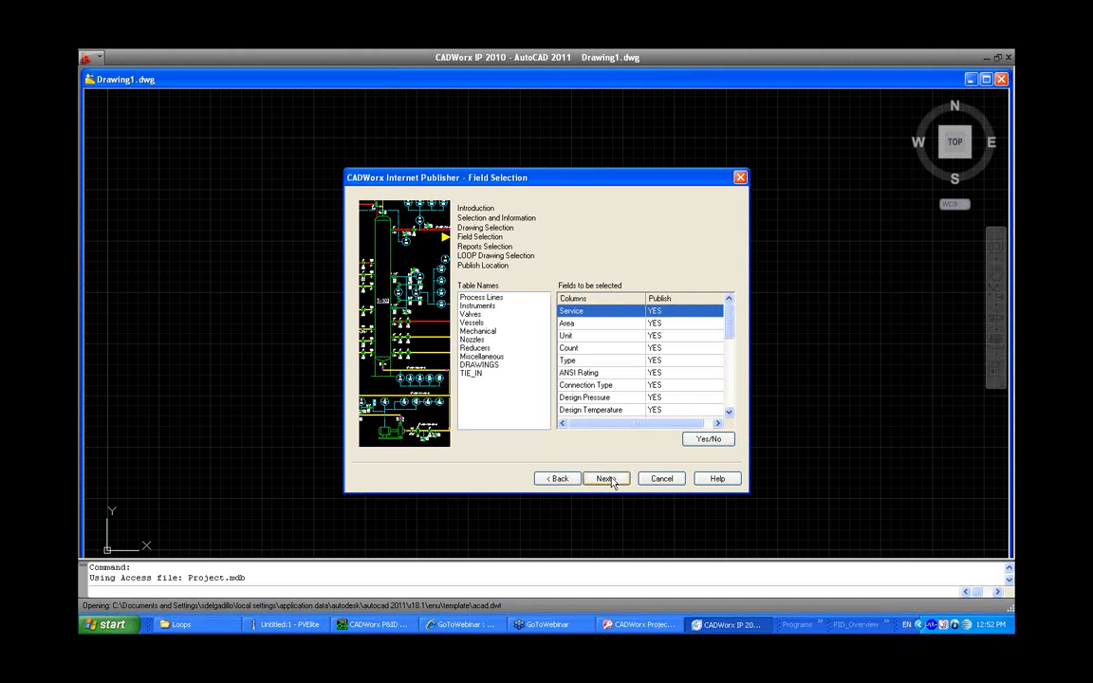
Review the Valves table fields, toggle the Purchase Order Number publish setting, and continue to report selection
click(479, 298)
click(479, 305)
click(480, 315)
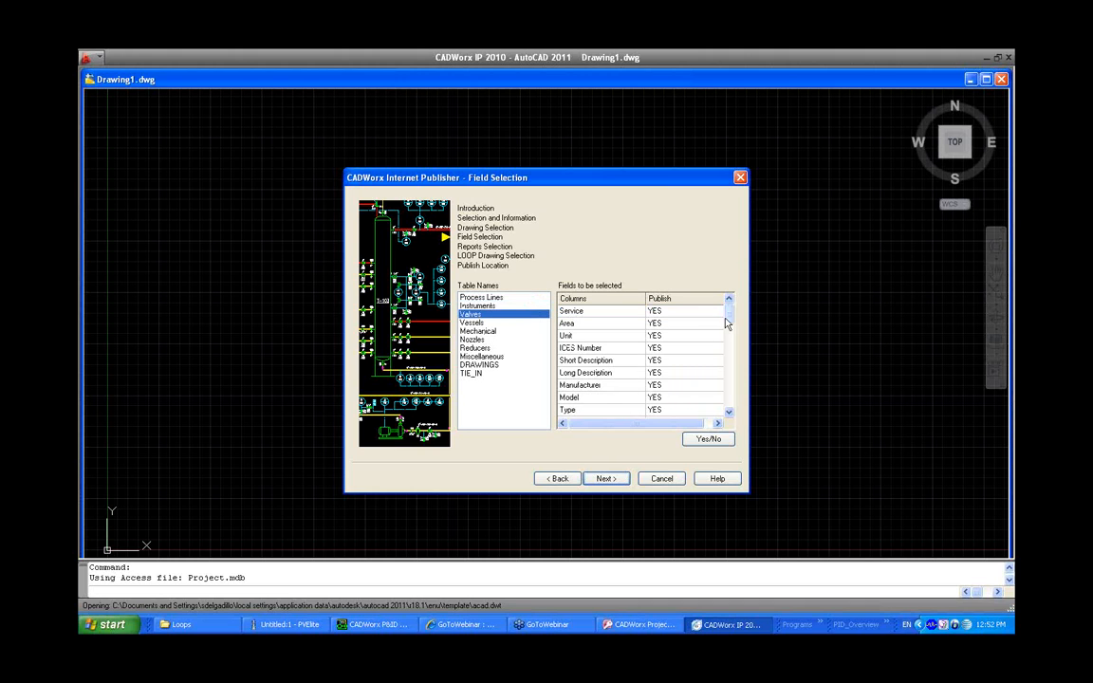
scroll(664, 370, down, 10)
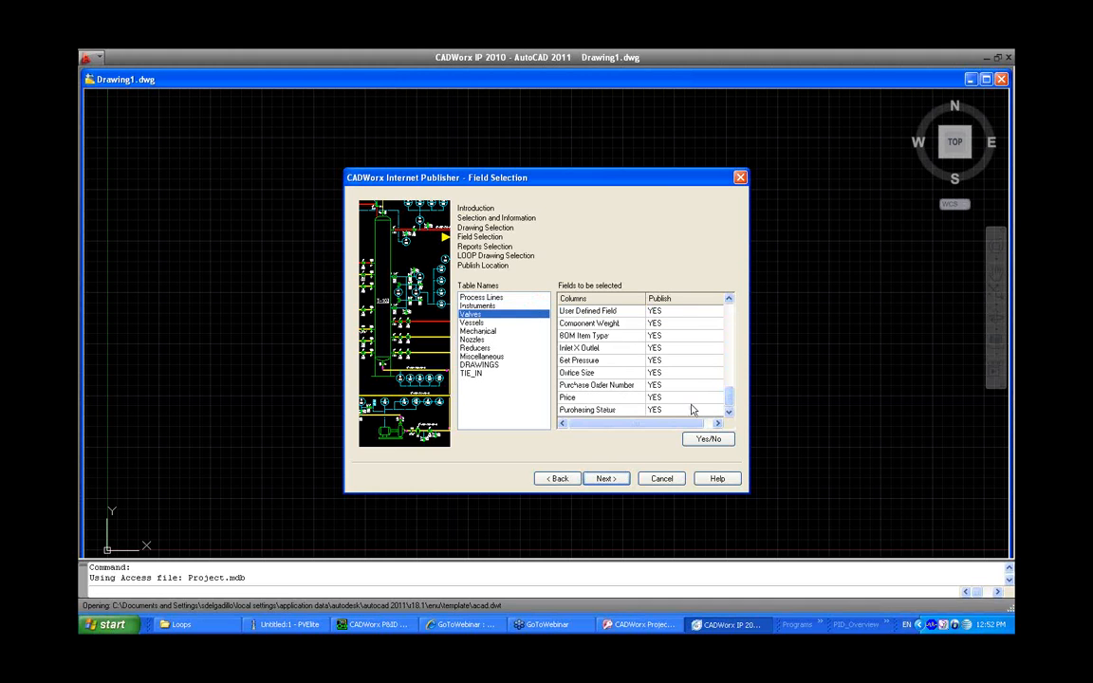
click(634, 386)
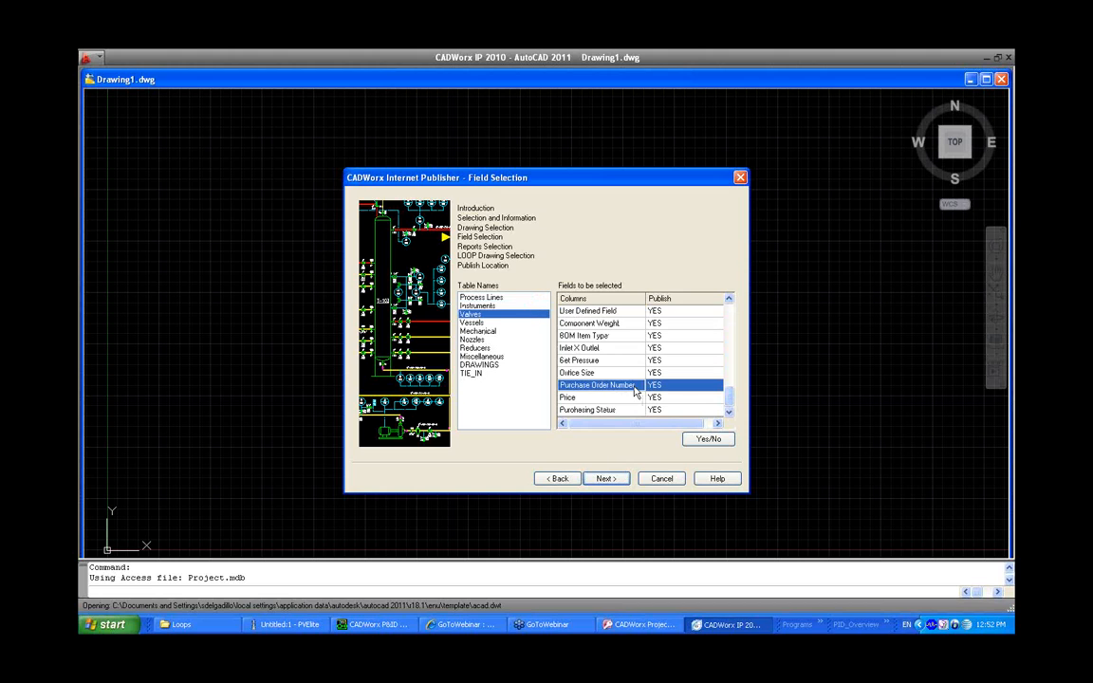
click(703, 439)
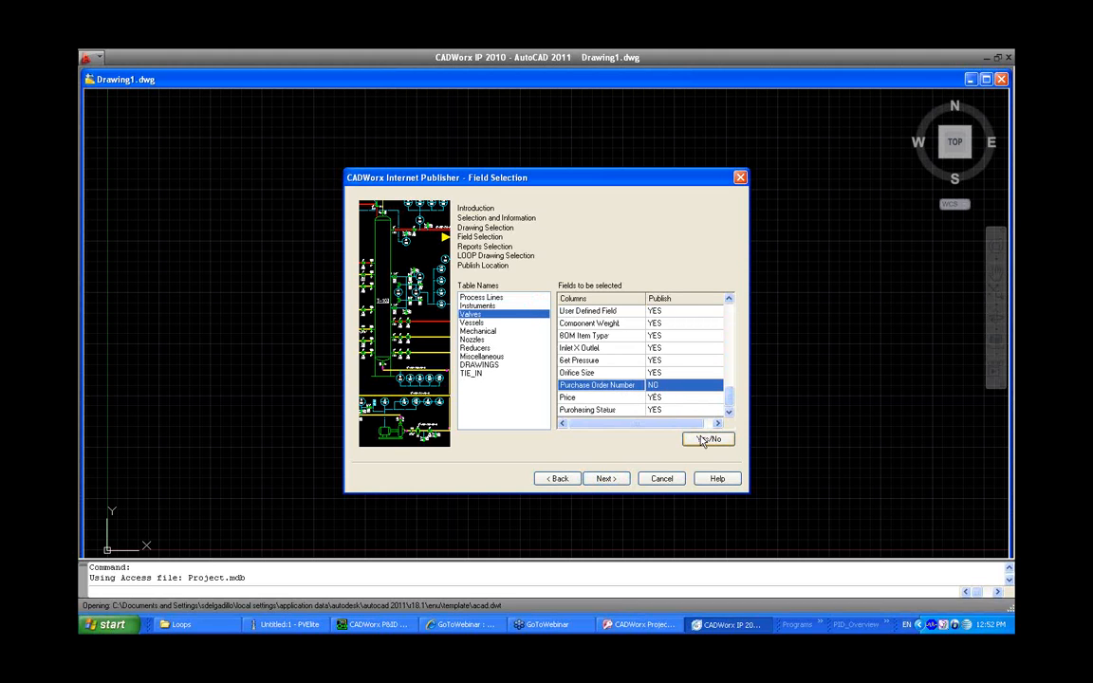
click(704, 440)
click(616, 480)
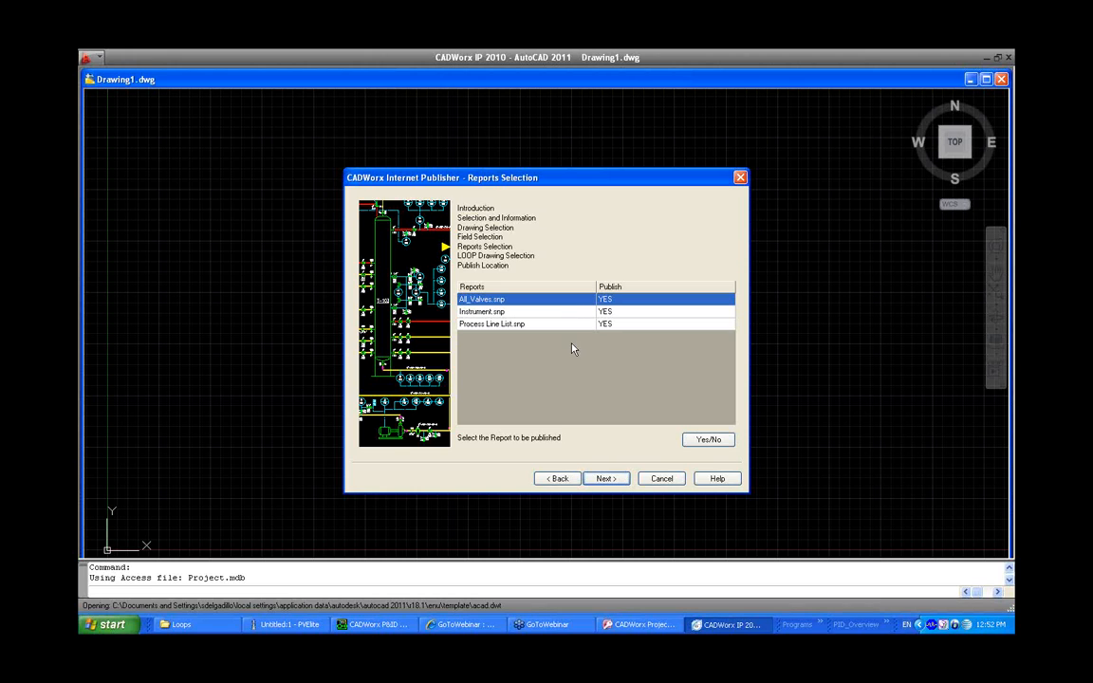
Continue past report and LOOP drawing selection, and set the publish location to the C:\Temp folder
click(605, 478)
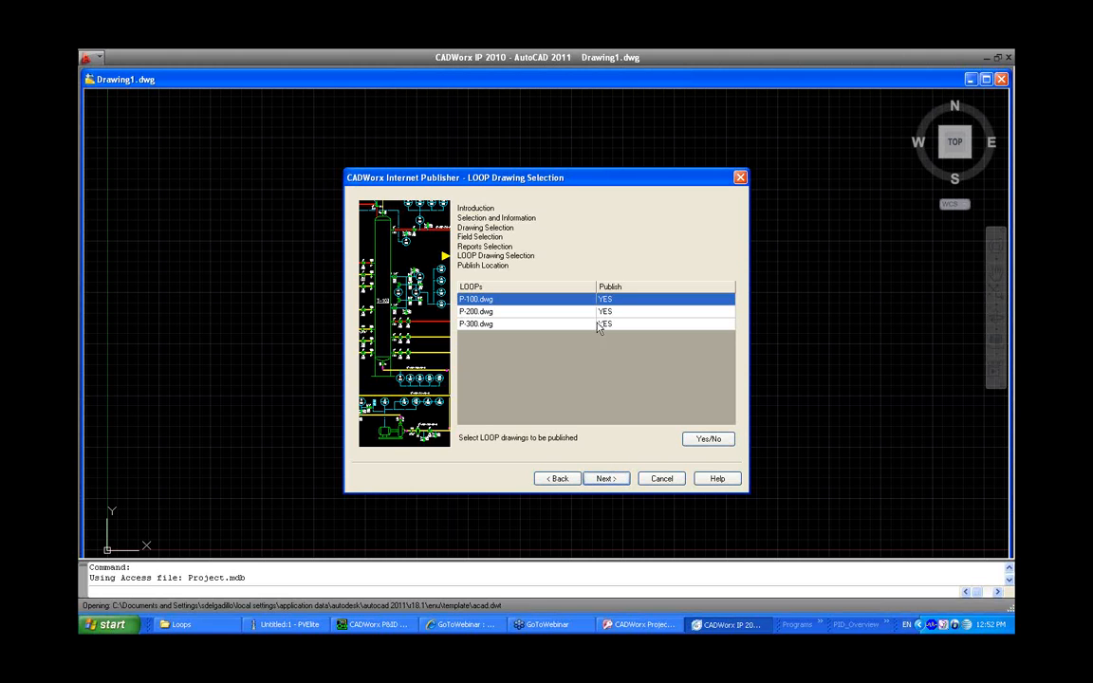
click(609, 479)
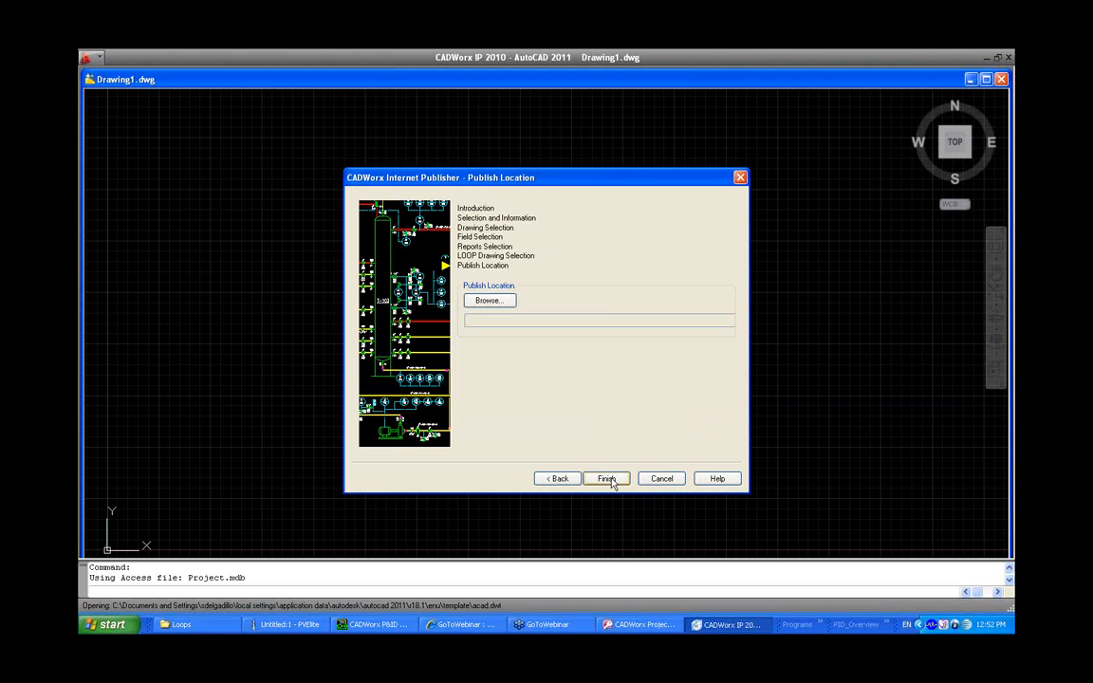
click(504, 301)
double_click(513, 333)
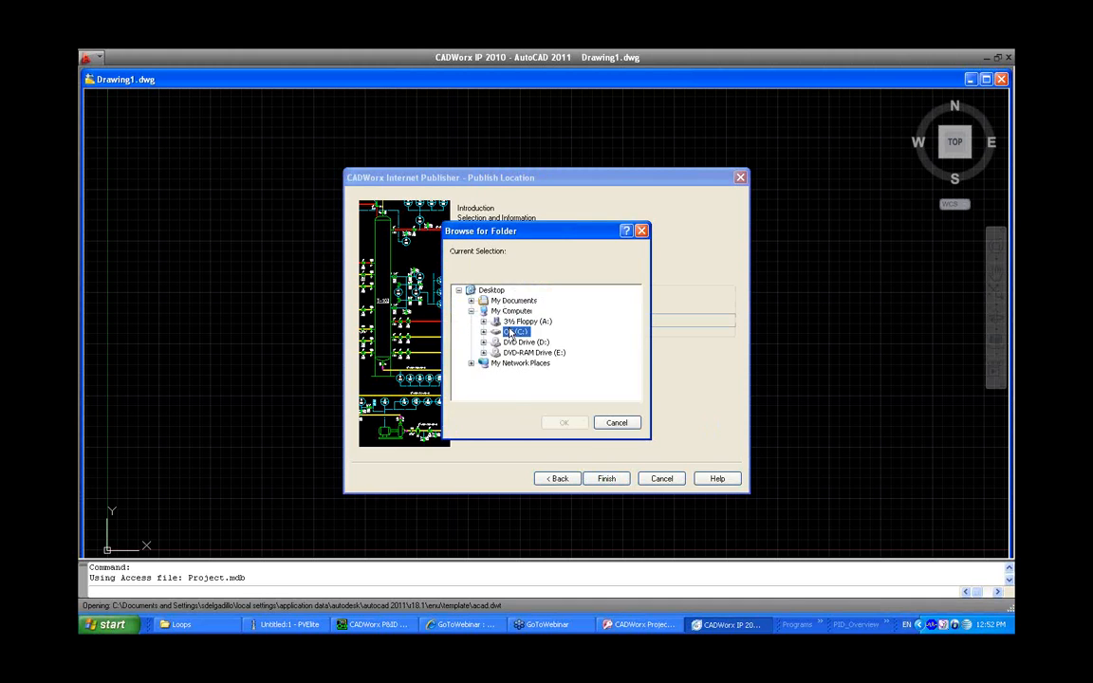
drag(635, 325, 636, 361)
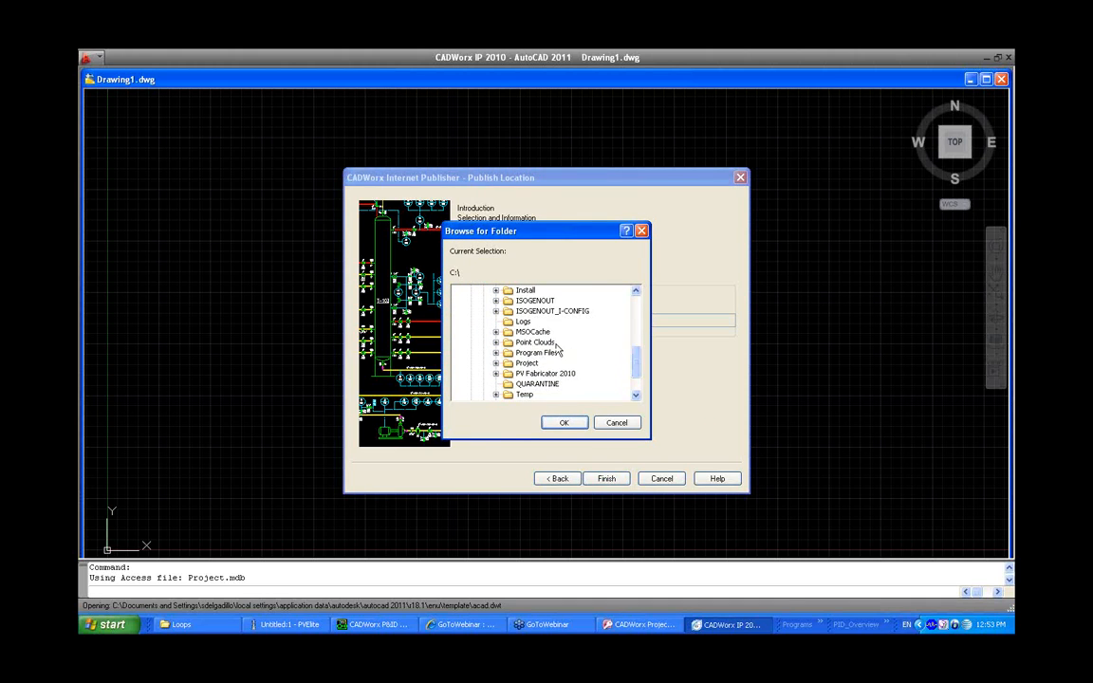
click(525, 395)
click(563, 422)
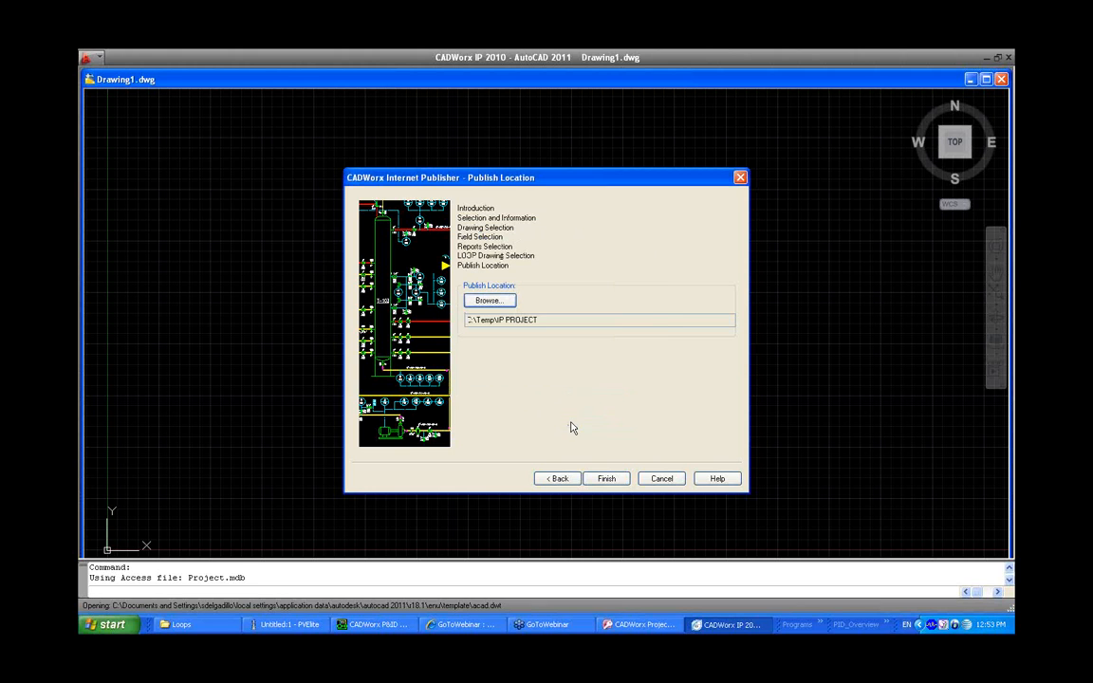
Finish publishing the project and close the publishing log file
click(608, 479)
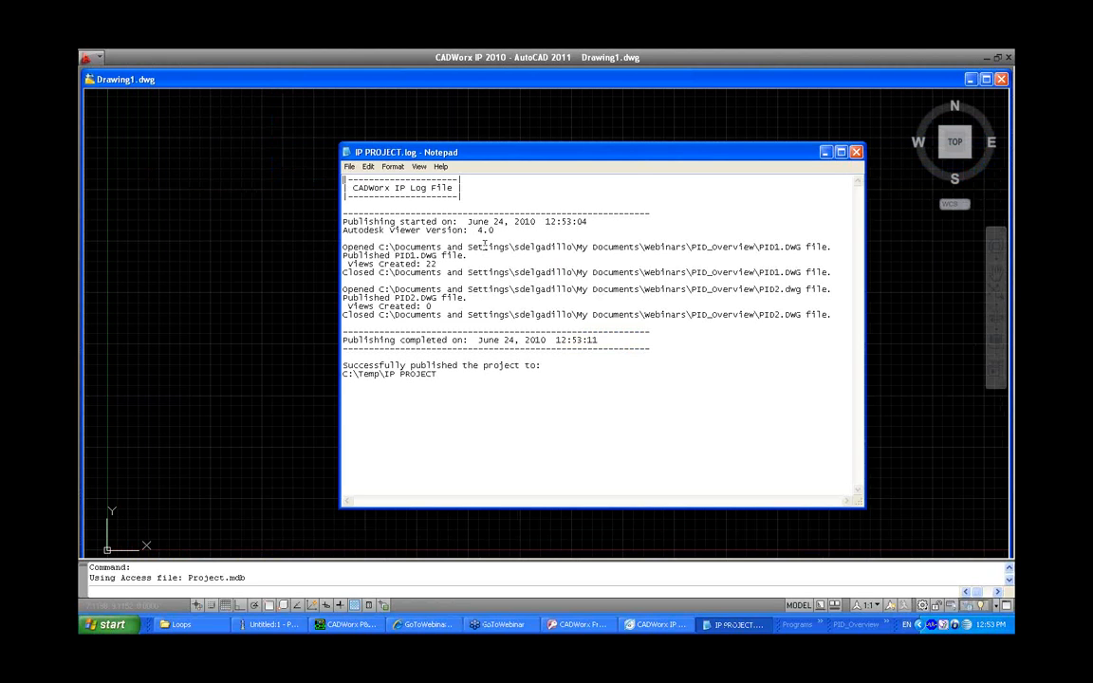
click(856, 153)
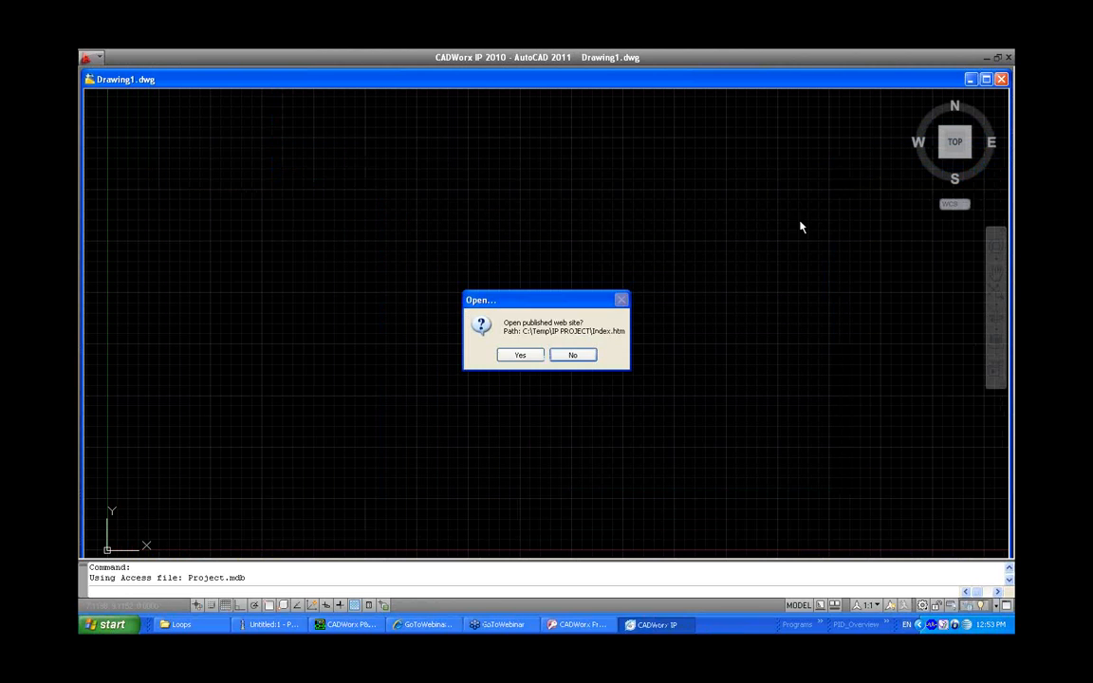
Open the published web site in a maximized browser window and allow its ActiveX content
click(520, 354)
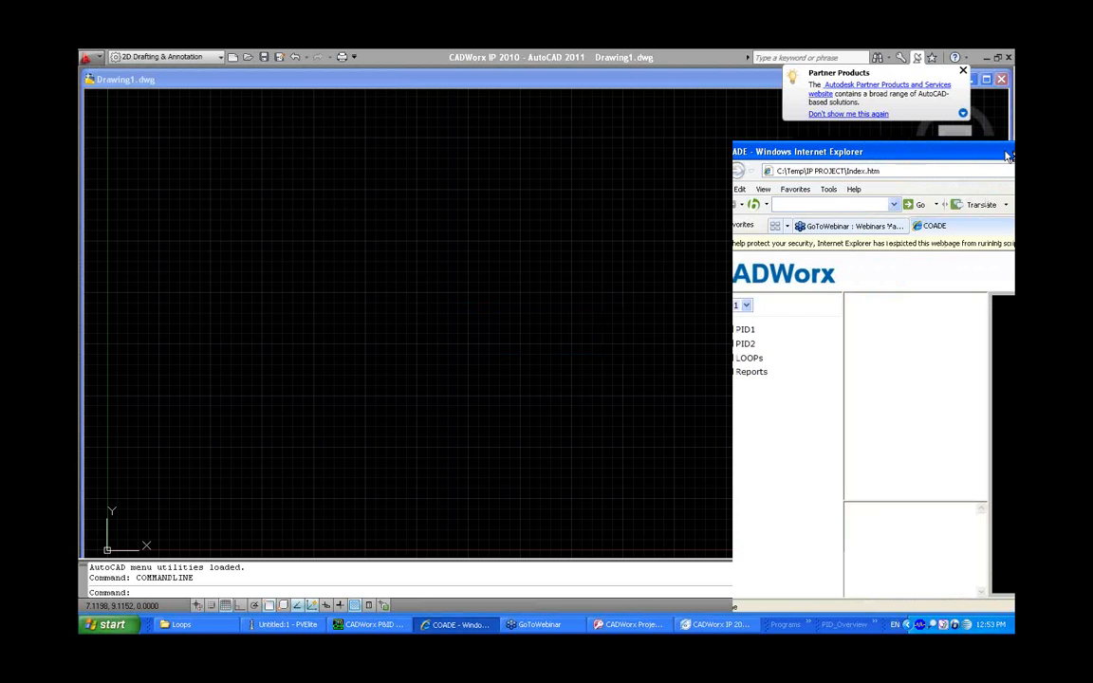
drag(1008, 156, 508, 121)
double_click(507, 120)
click(487, 149)
click(528, 155)
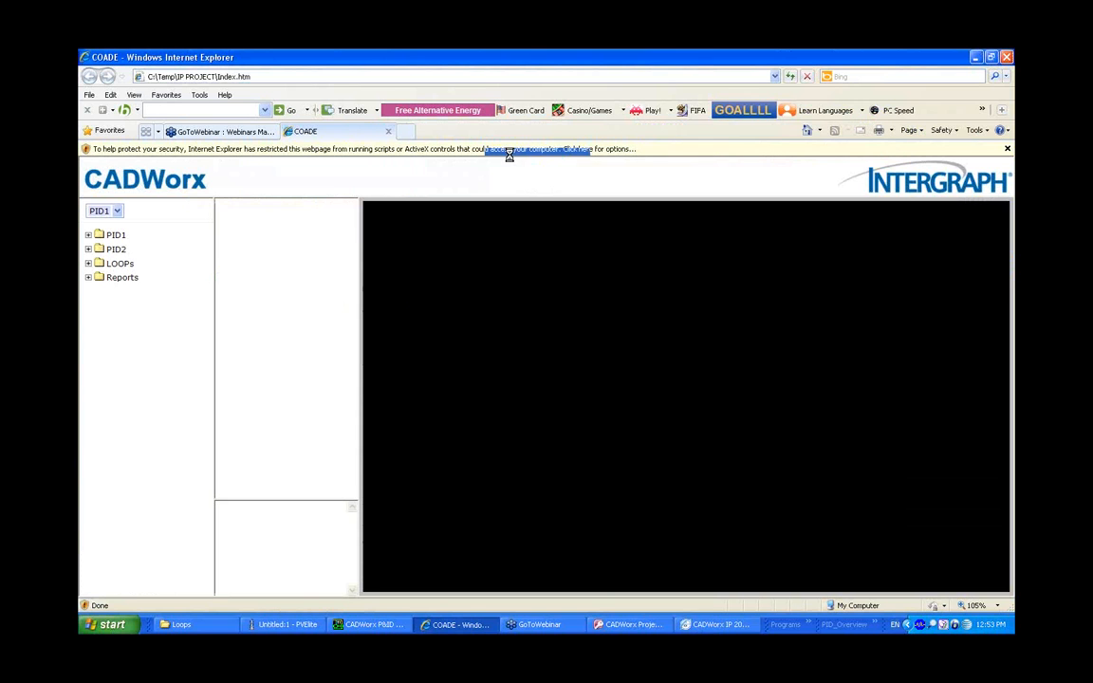
click(513, 381)
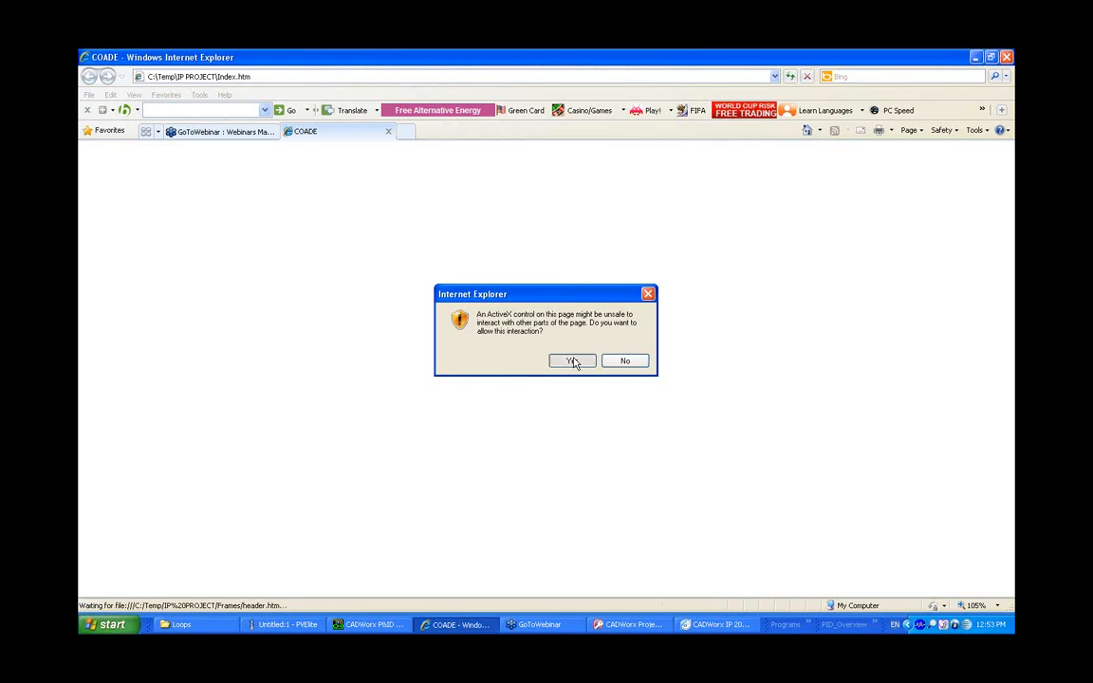
click(561, 360)
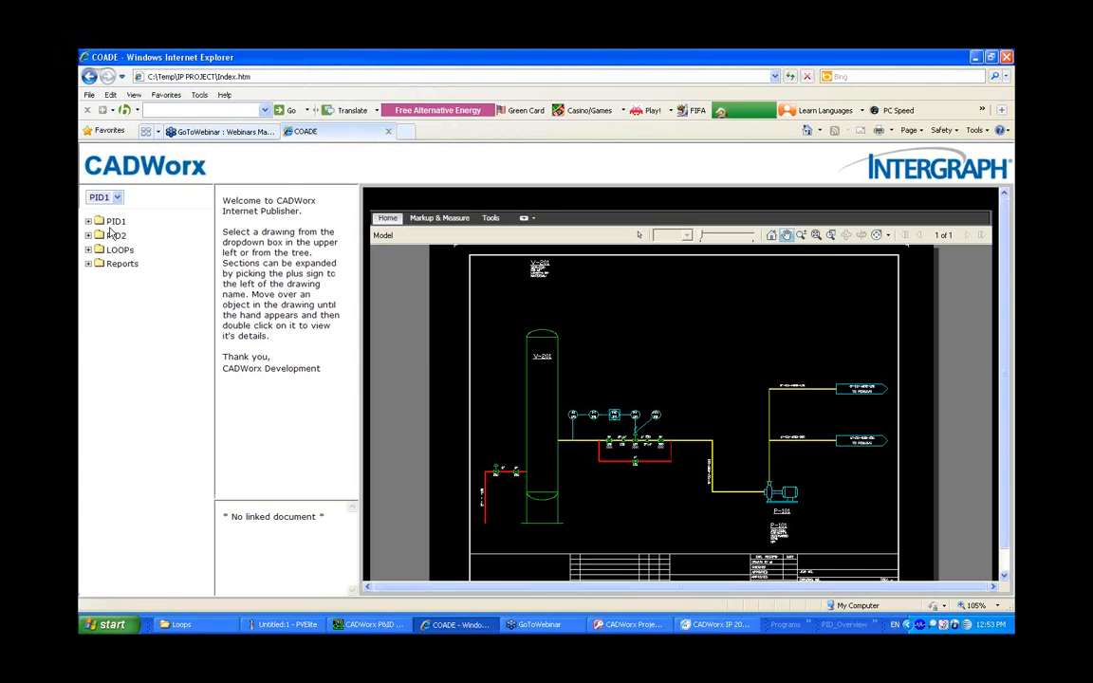
Browse the published site's tree, expanding the PID1, PID2, LOOPs and Reports folders
click(115, 221)
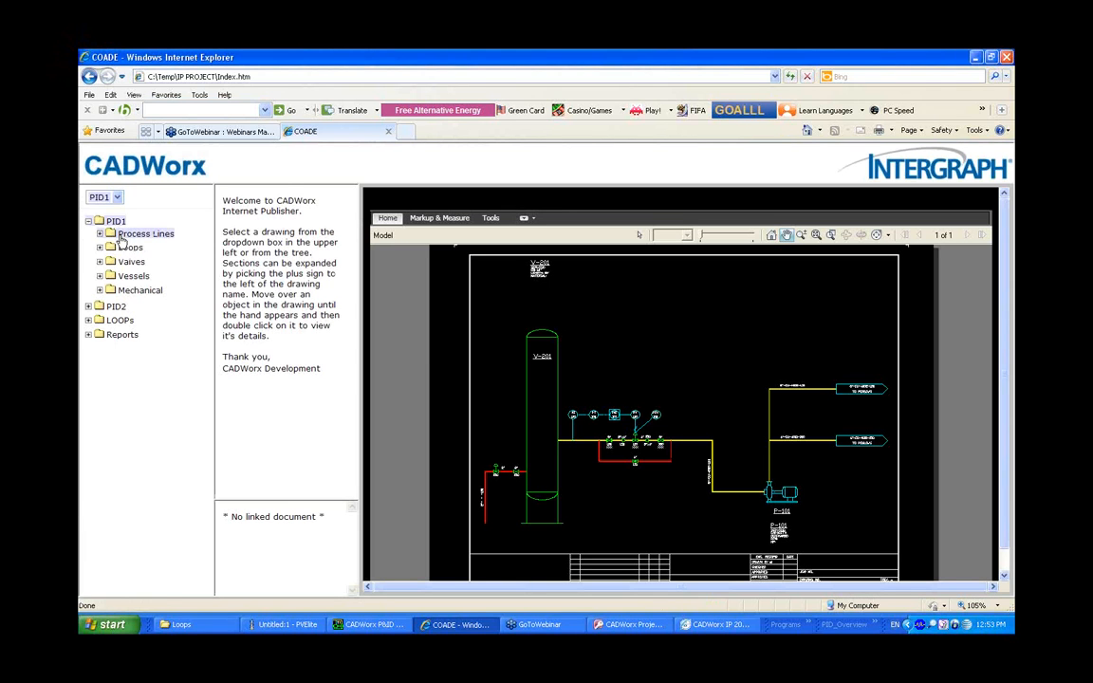
click(114, 221)
click(114, 235)
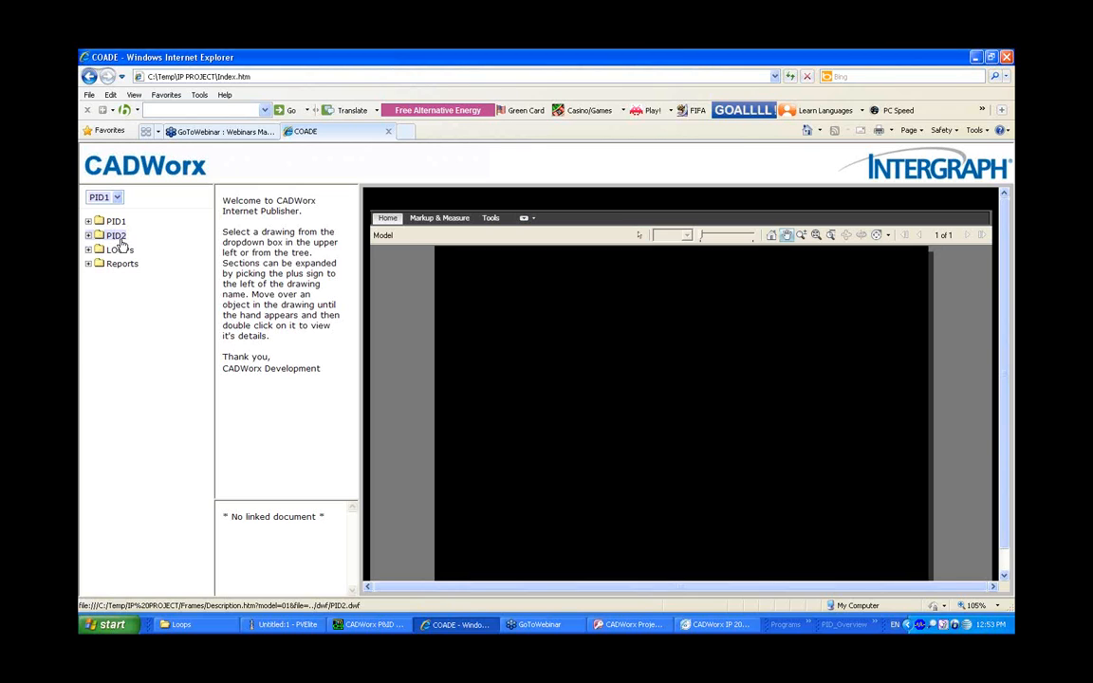
click(118, 305)
click(120, 320)
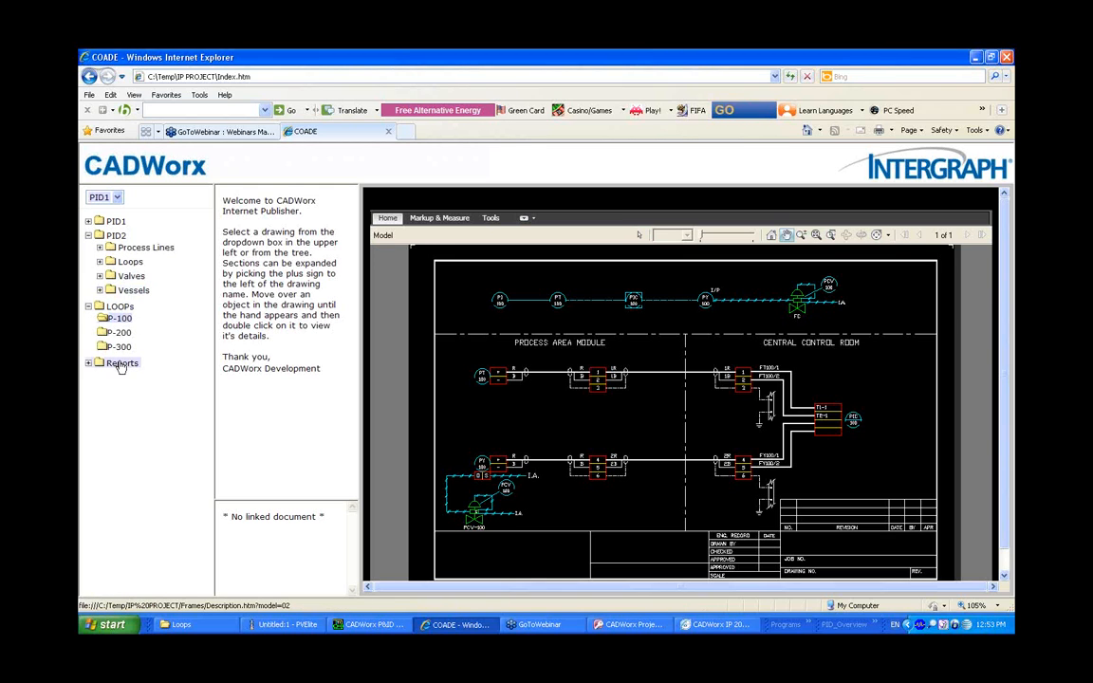
click(121, 363)
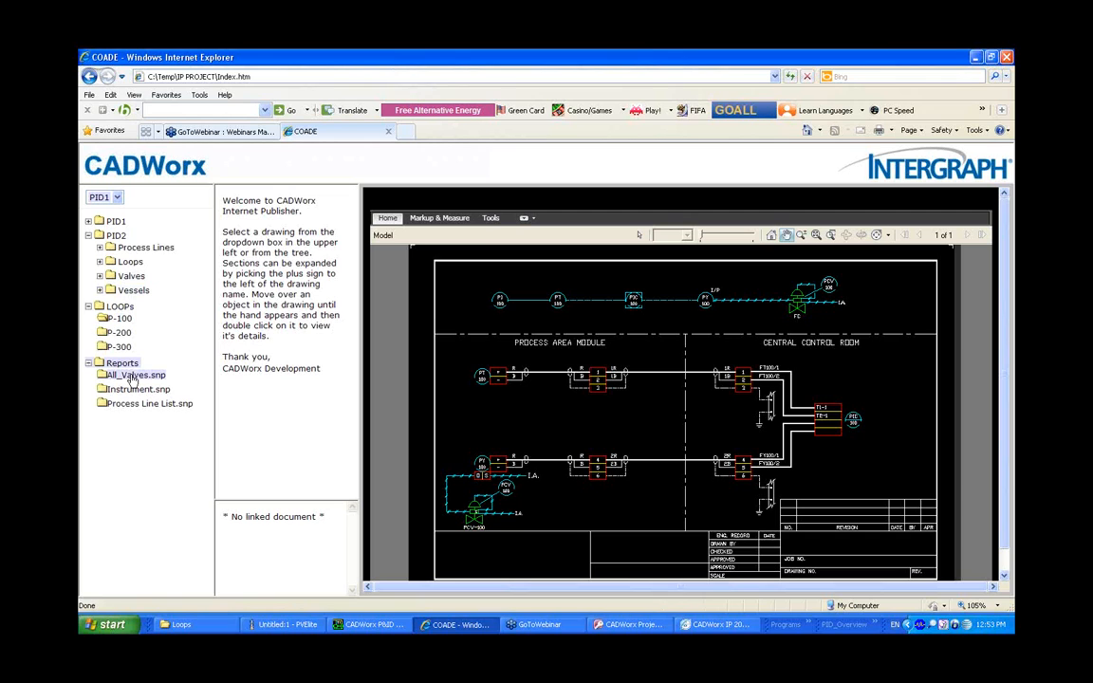
Open the Process Line List report from the site and close it after viewing
click(138, 405)
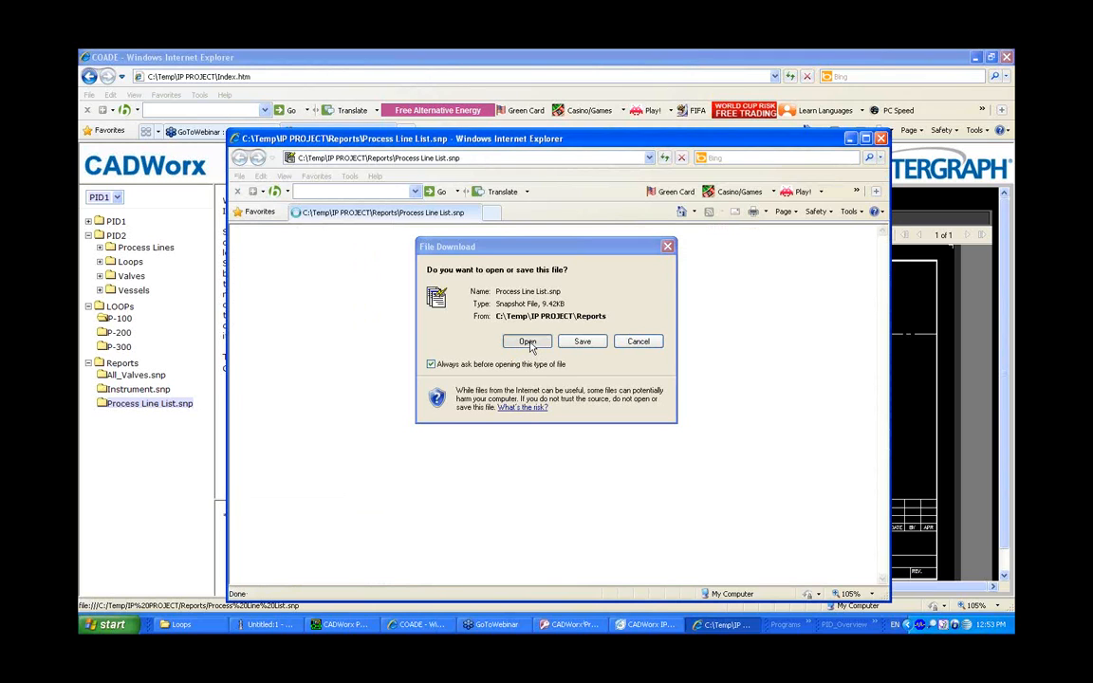
click(527, 341)
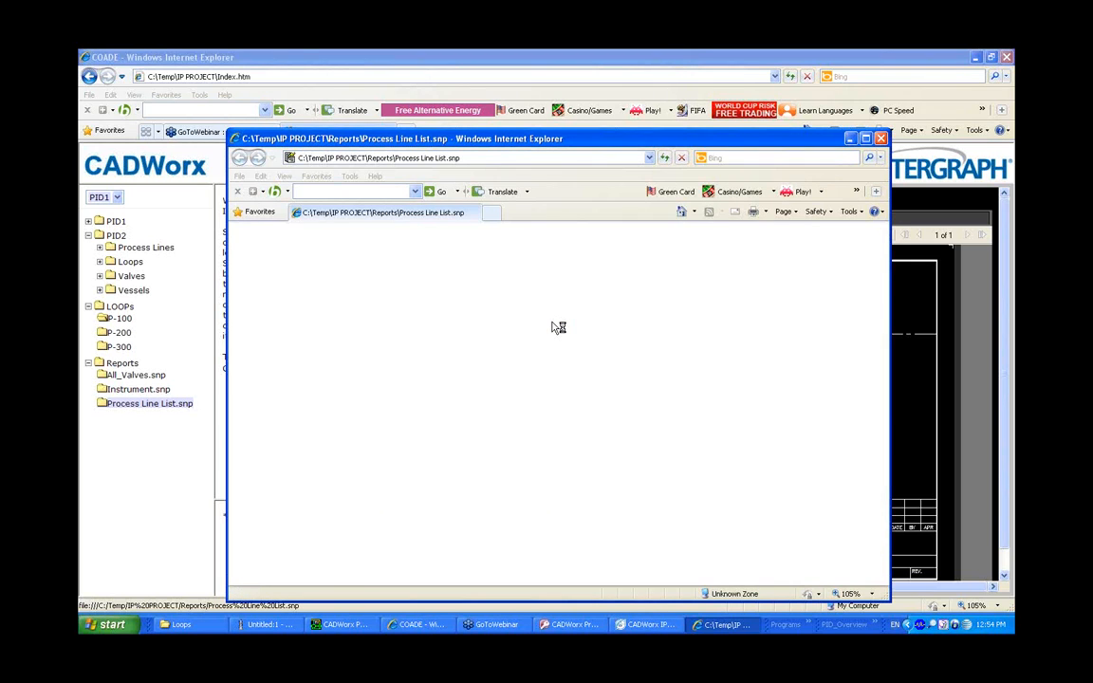
click(880, 140)
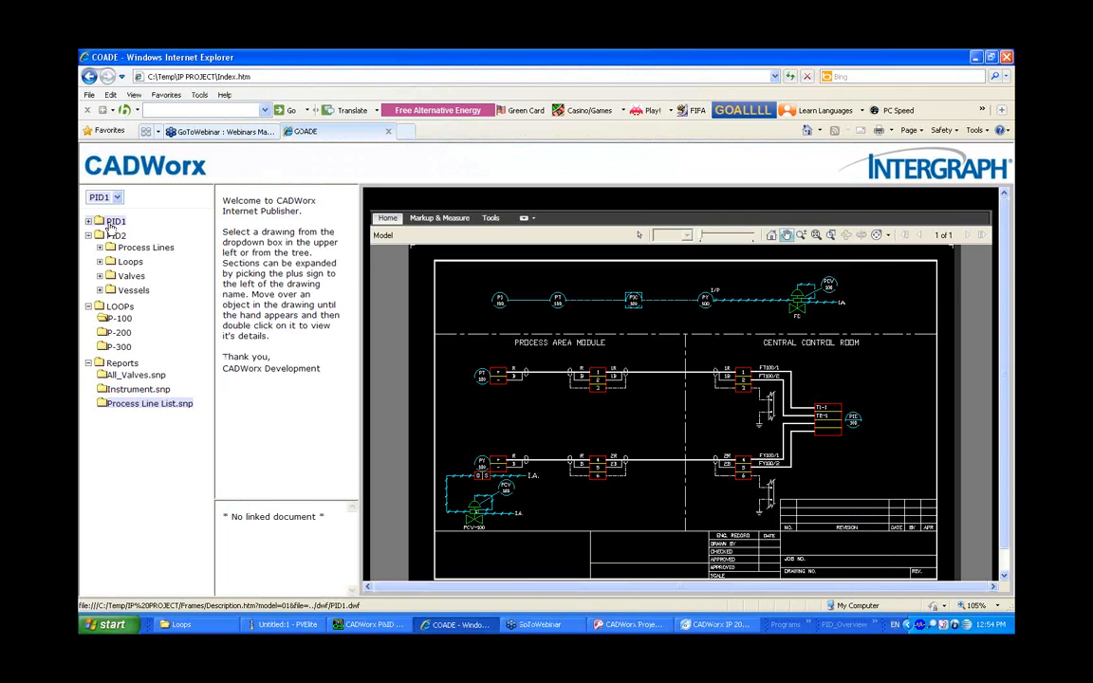
Inspect pump P-101's details on the PID1 drawing and view its linked P-101-102-103-105.pdf document
click(116, 221)
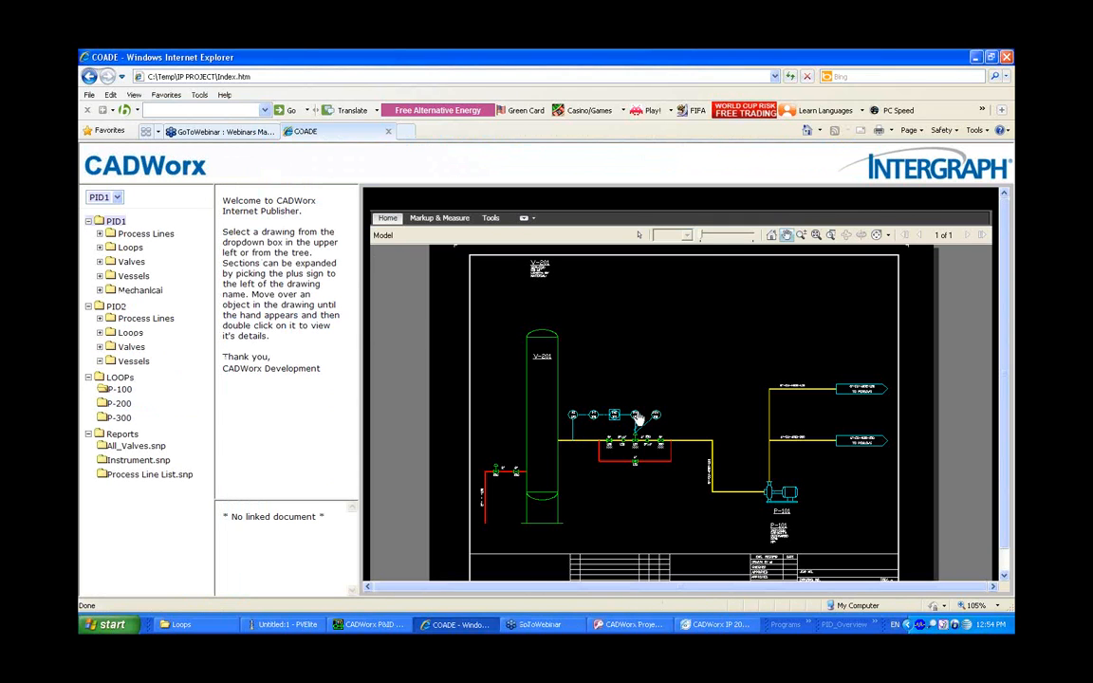
double_click(780, 495)
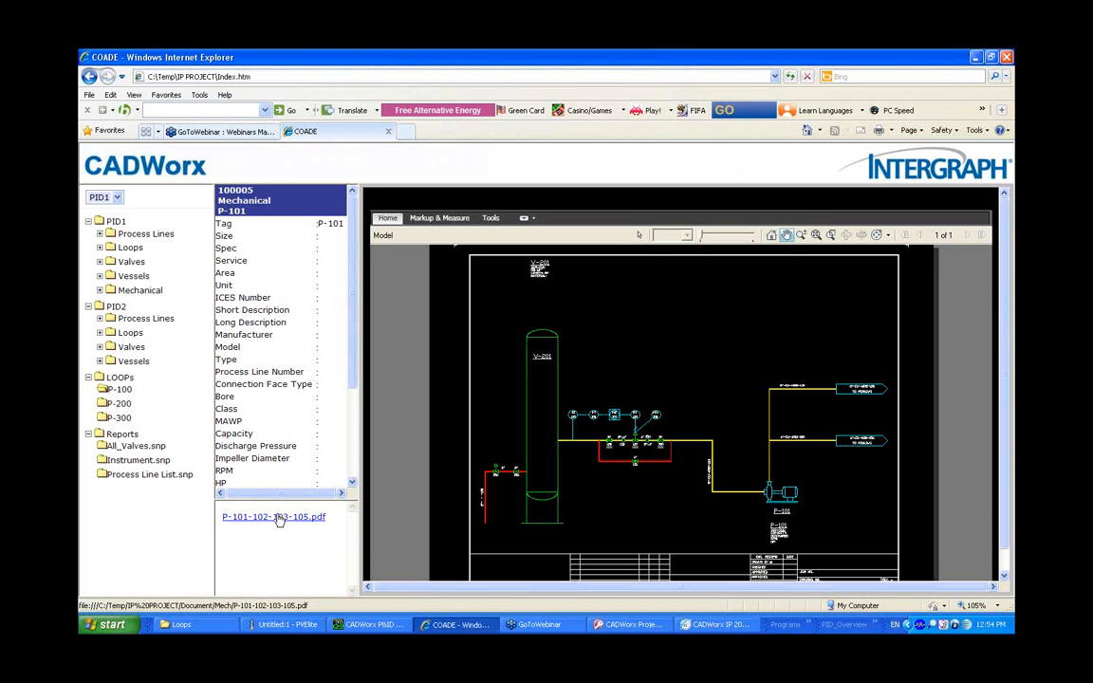
click(280, 518)
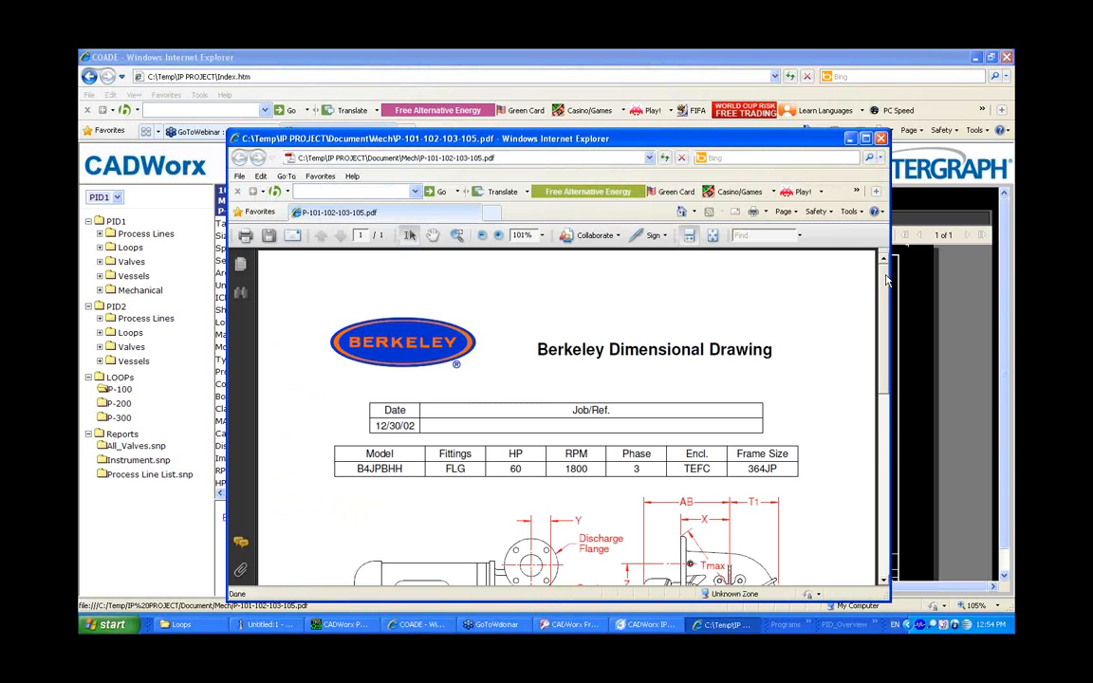
drag(886, 280, 886, 358)
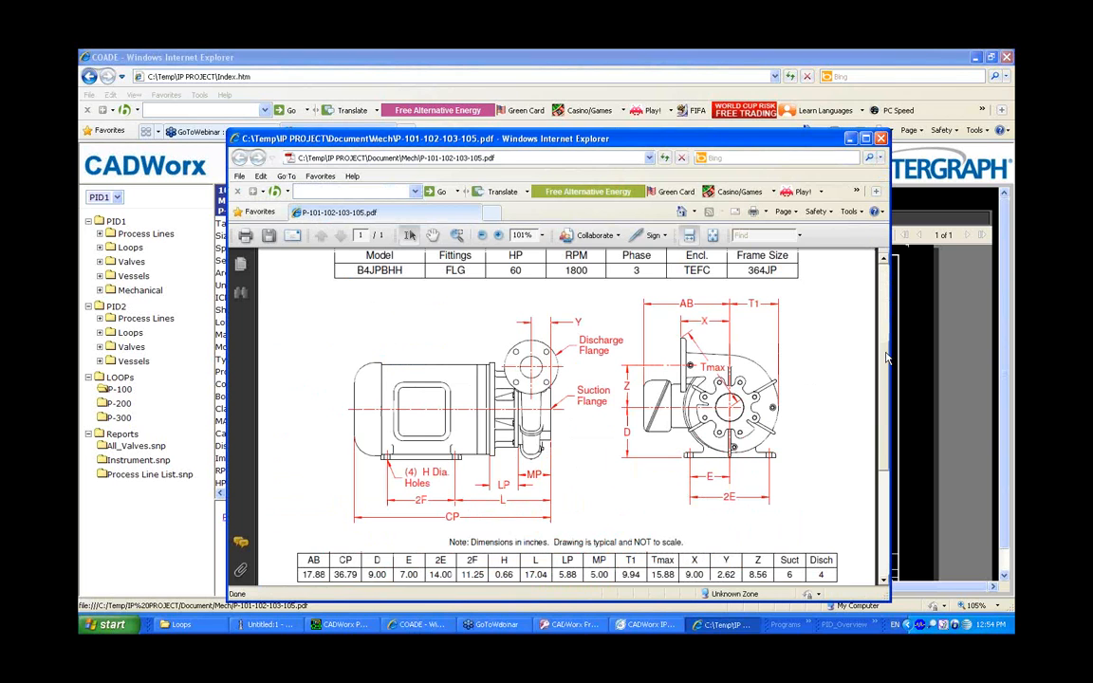
click(880, 139)
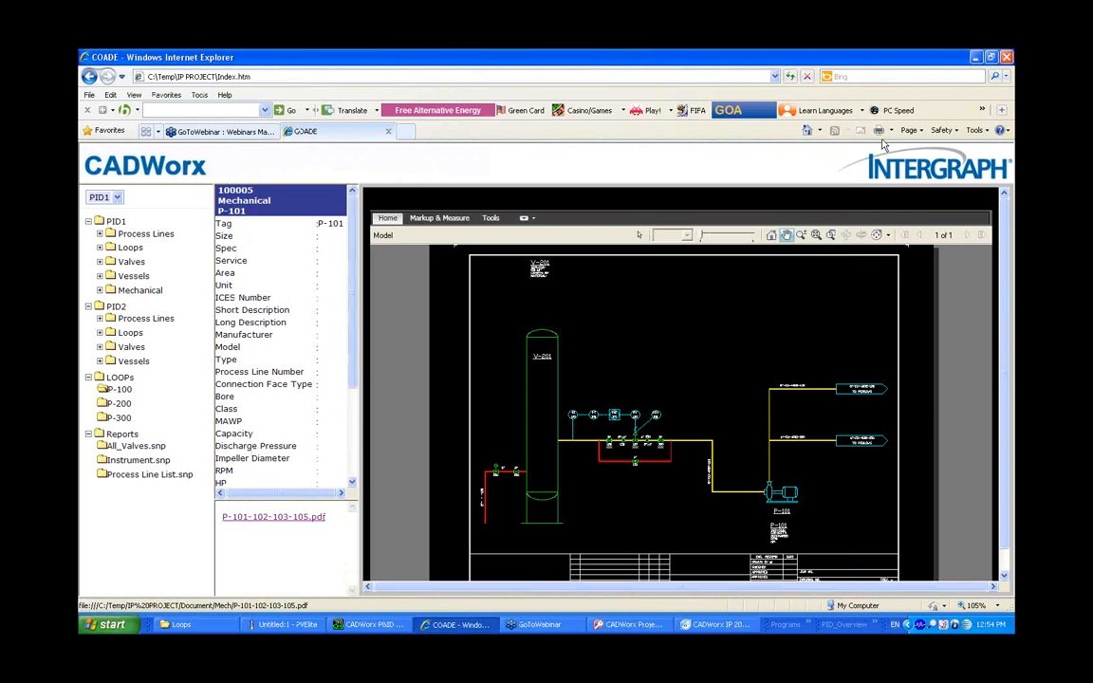
Close the current browser tab and the Internet Publisher session
click(1007, 58)
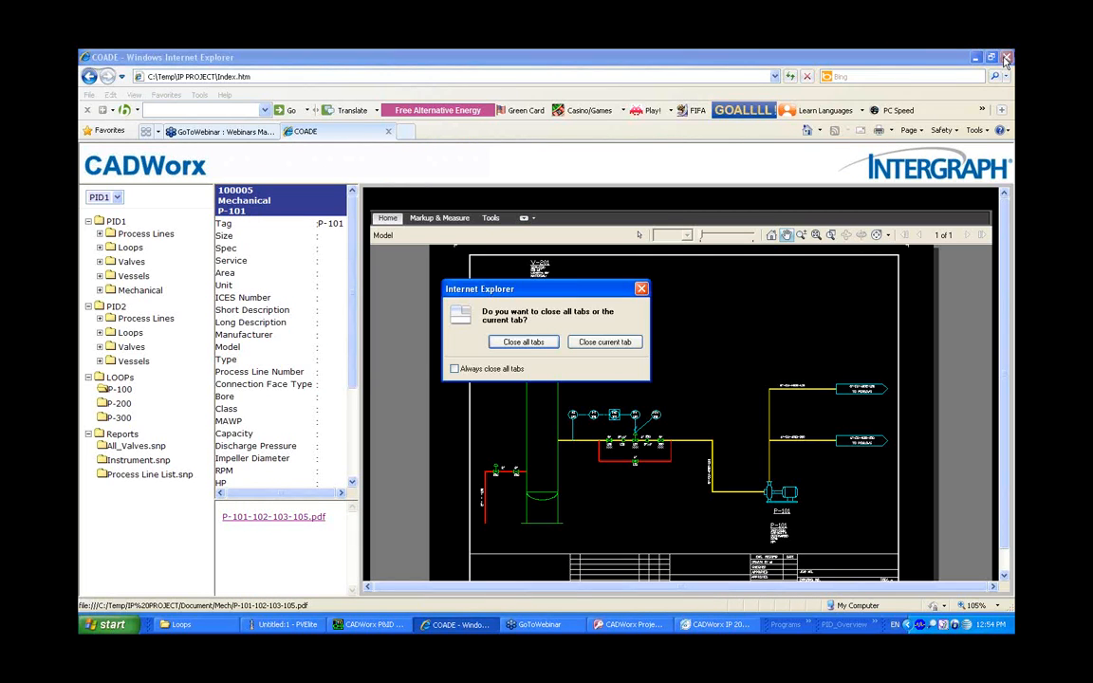
click(588, 343)
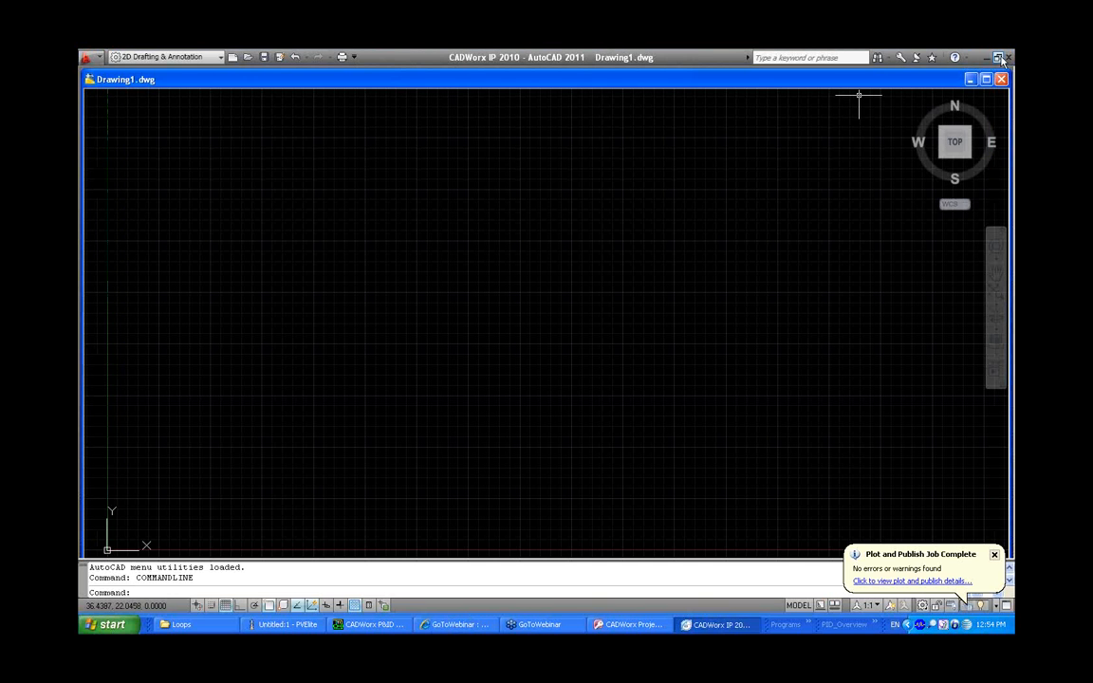
click(1008, 57)
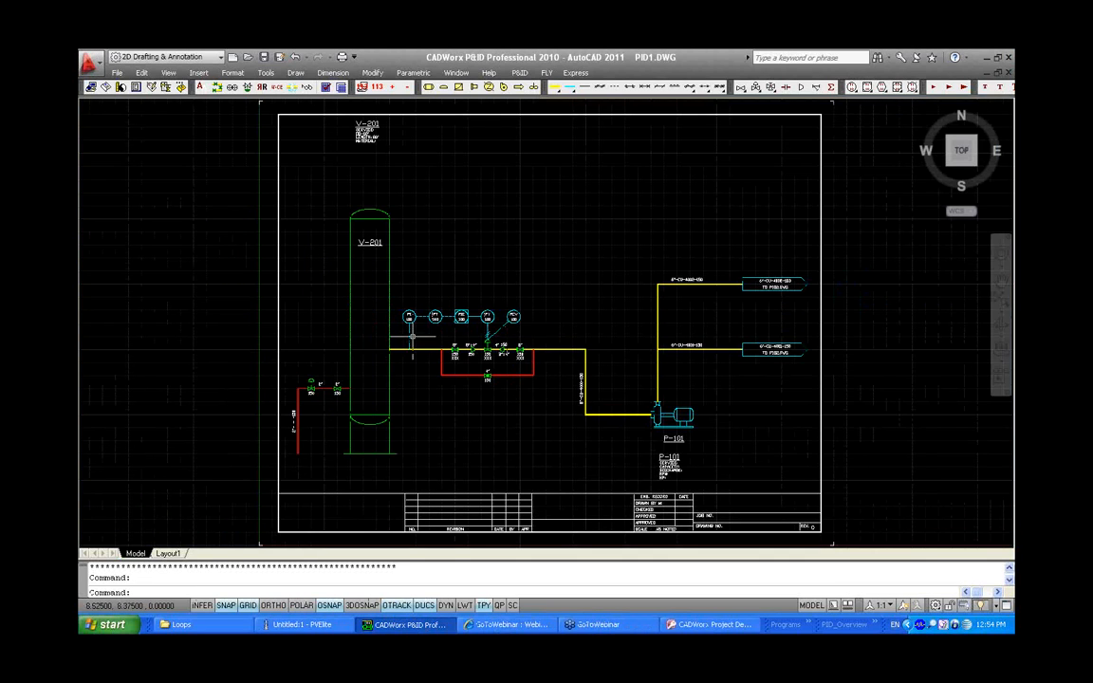
Launch CADWorx Instrument Datasheets from the CADWorx programs
scroll(389, 313, up, 5)
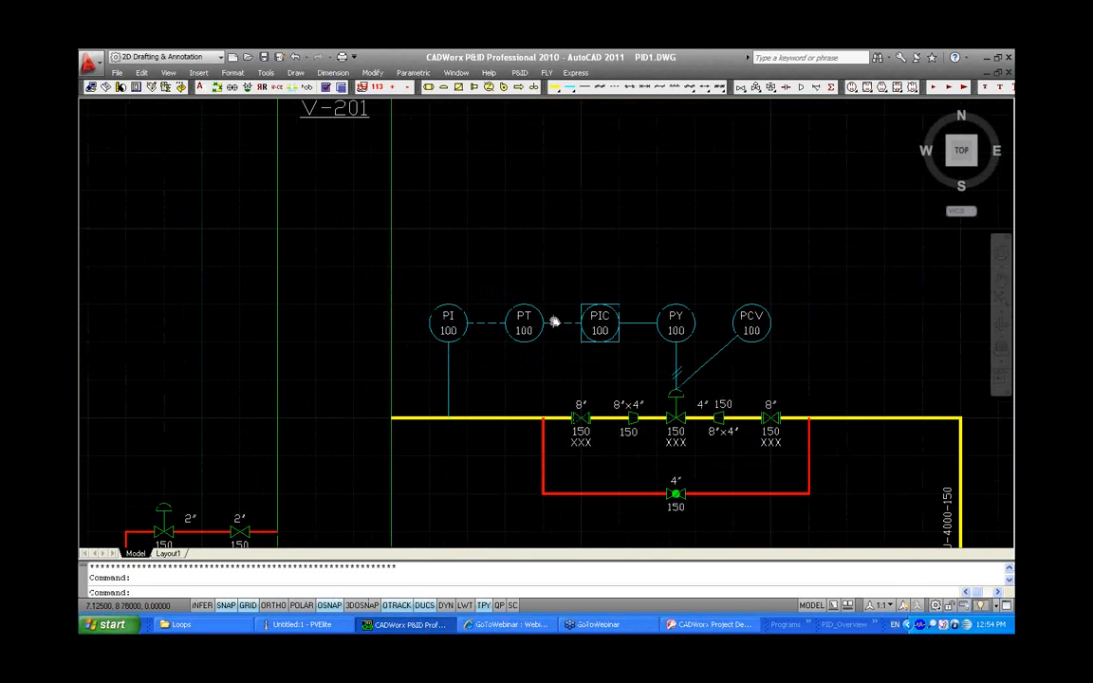
middle_drag(554, 321, 562, 342)
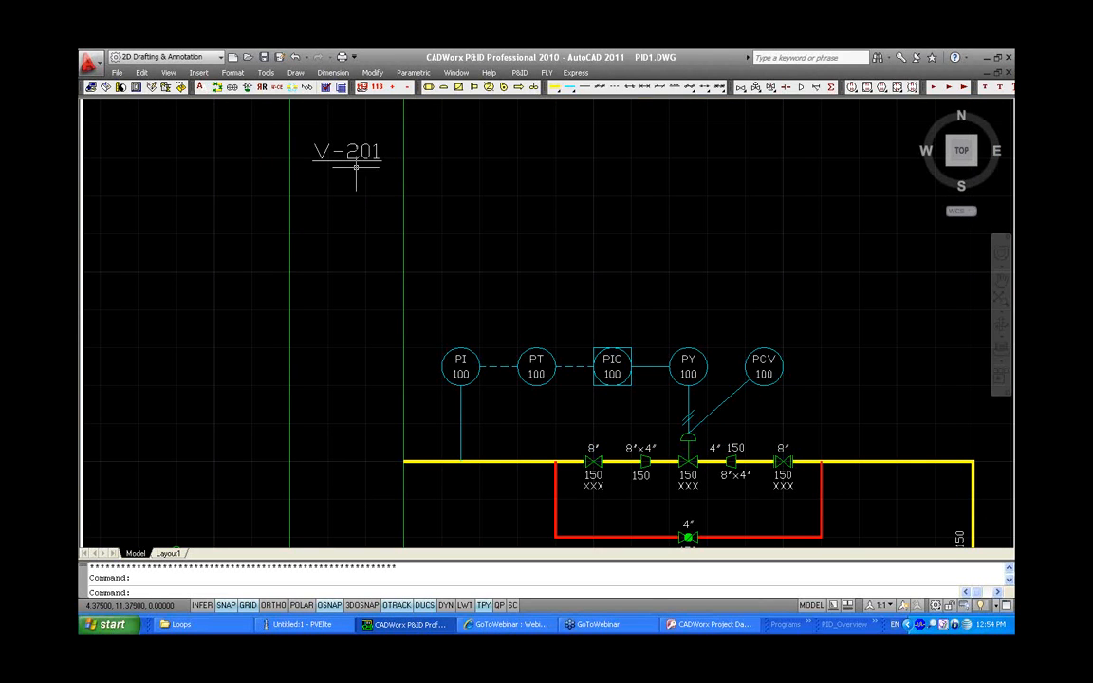
click(811, 626)
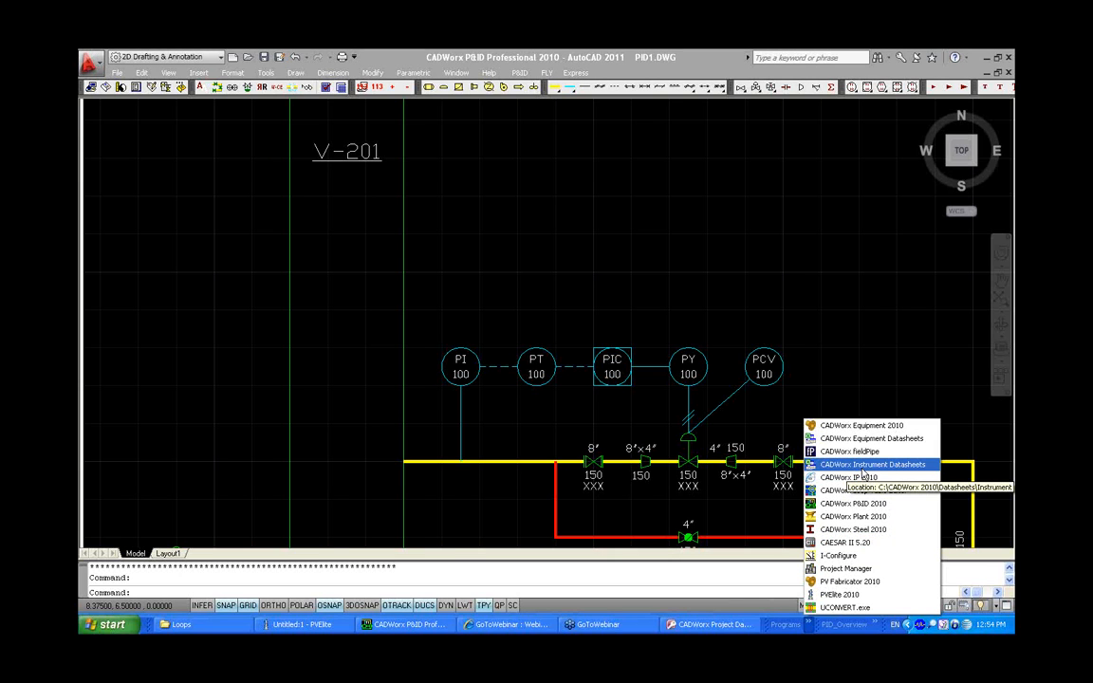
click(863, 466)
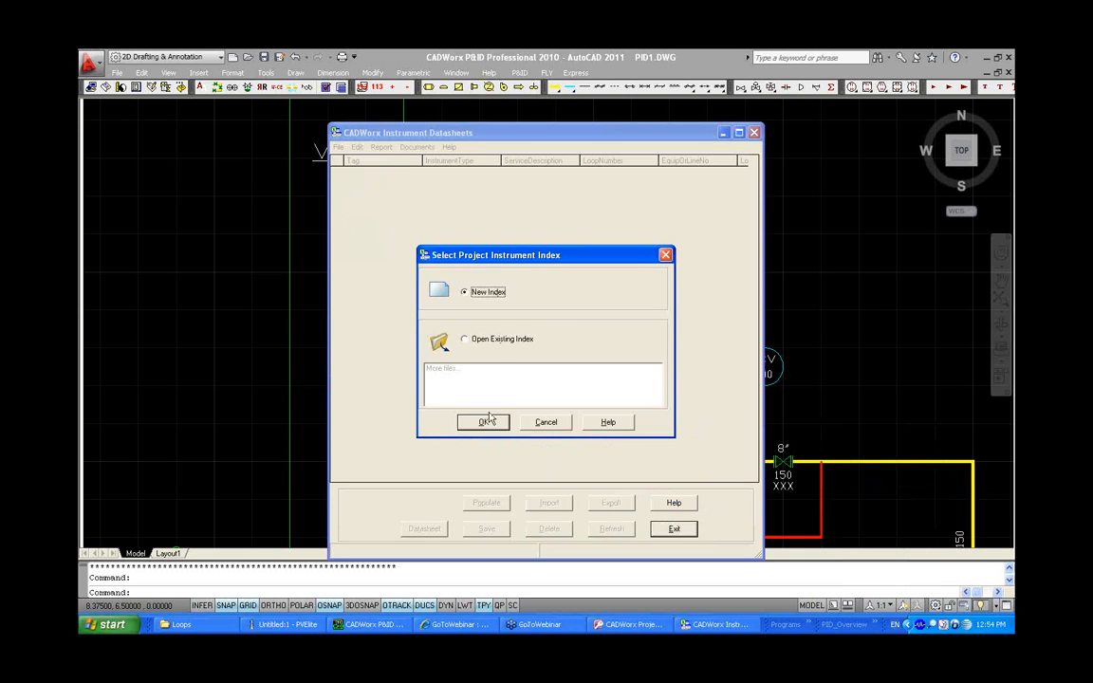
Create a new instrument index named INSTRUMENT in the project's Datasheets folder
click(484, 421)
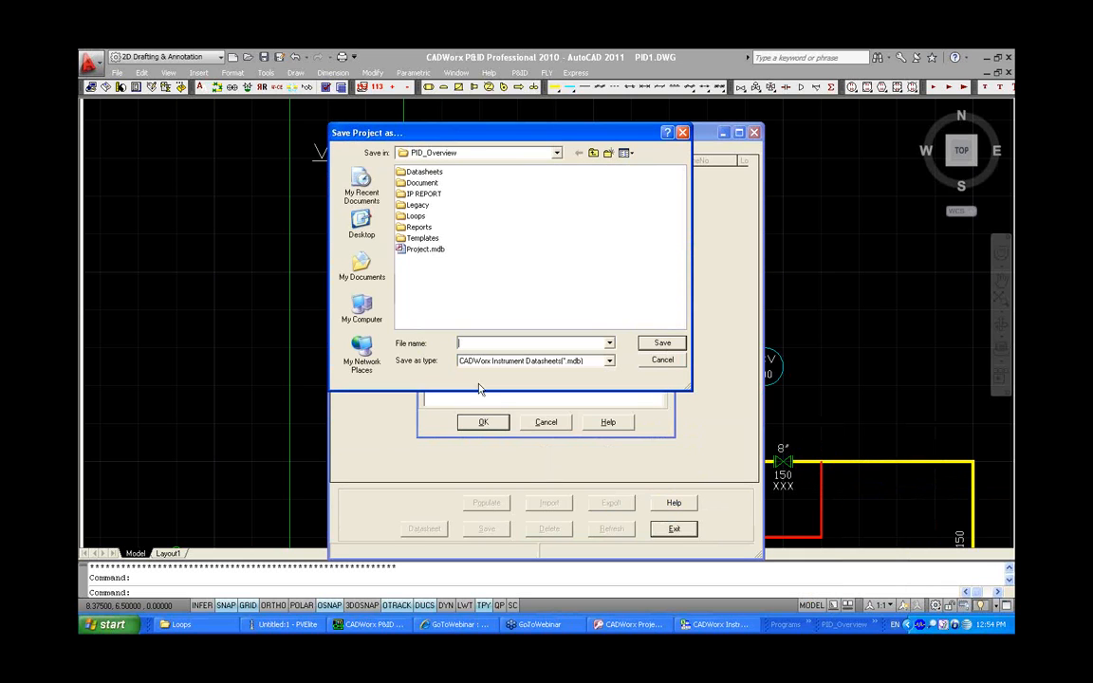
double_click(417, 171)
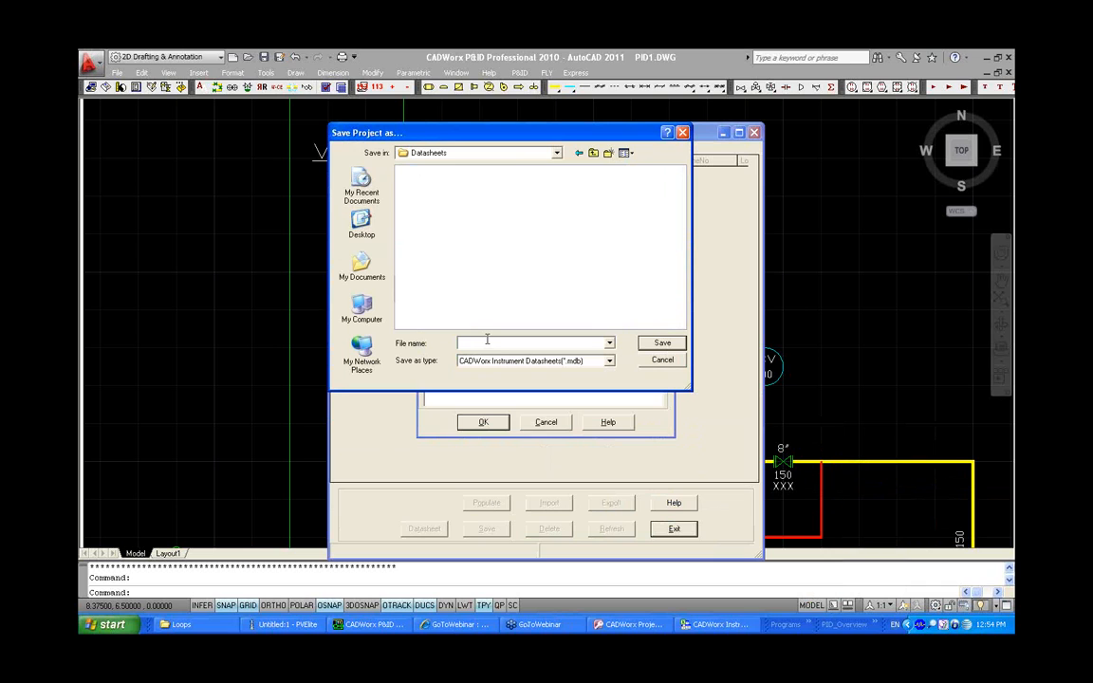
text(P)
text(IS)
key(BackSpace)
text(NSTRUMENT)
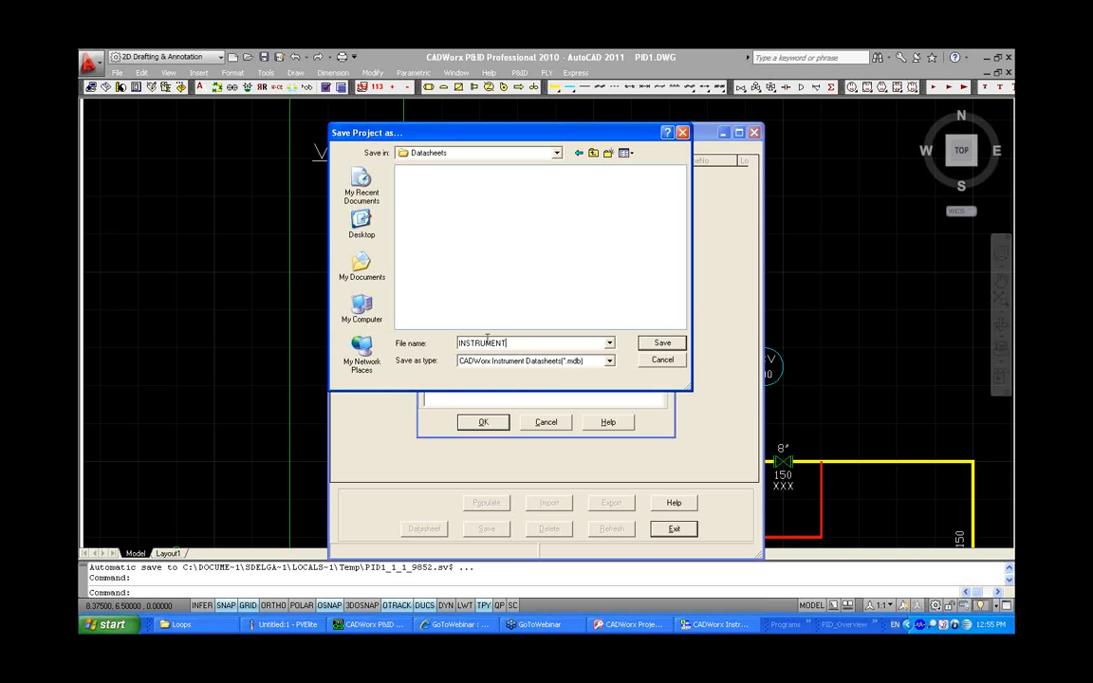
click(648, 347)
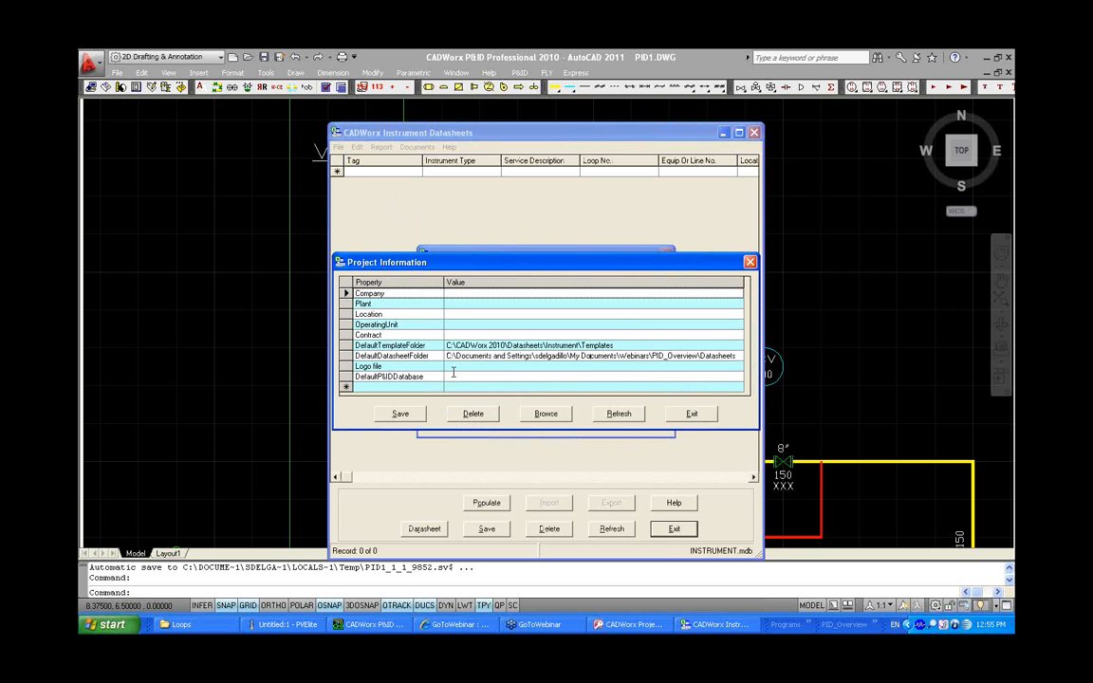
Set the project's default P&ID database to Project.mdb in the PID_Overview folder and save the project information
click(452, 376)
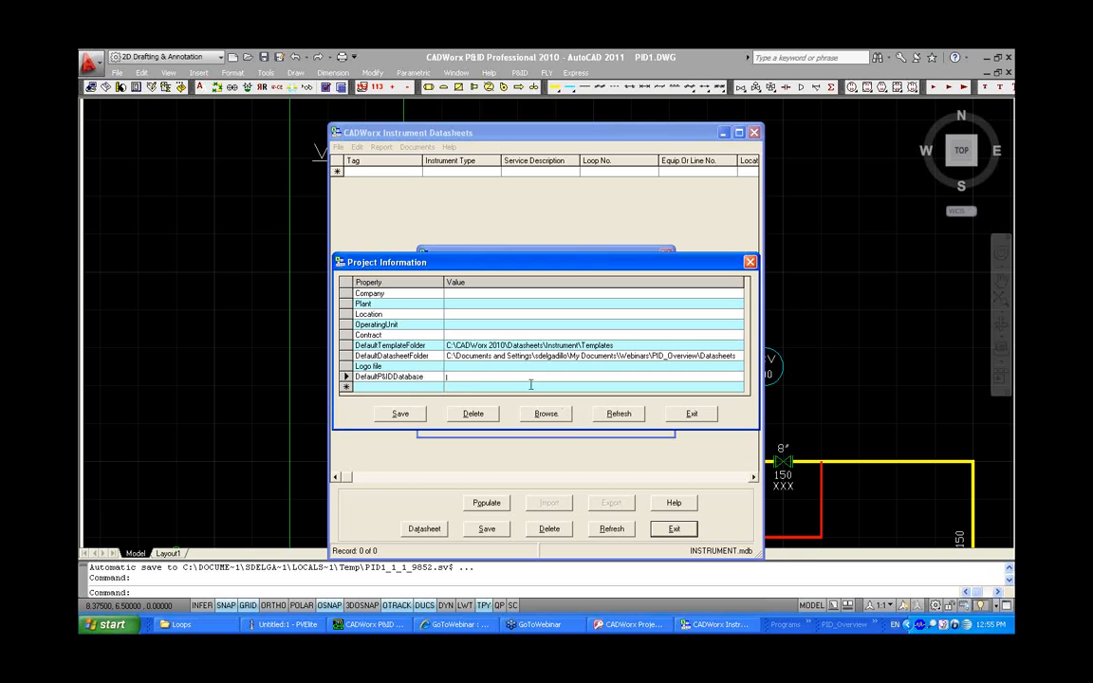
click(547, 414)
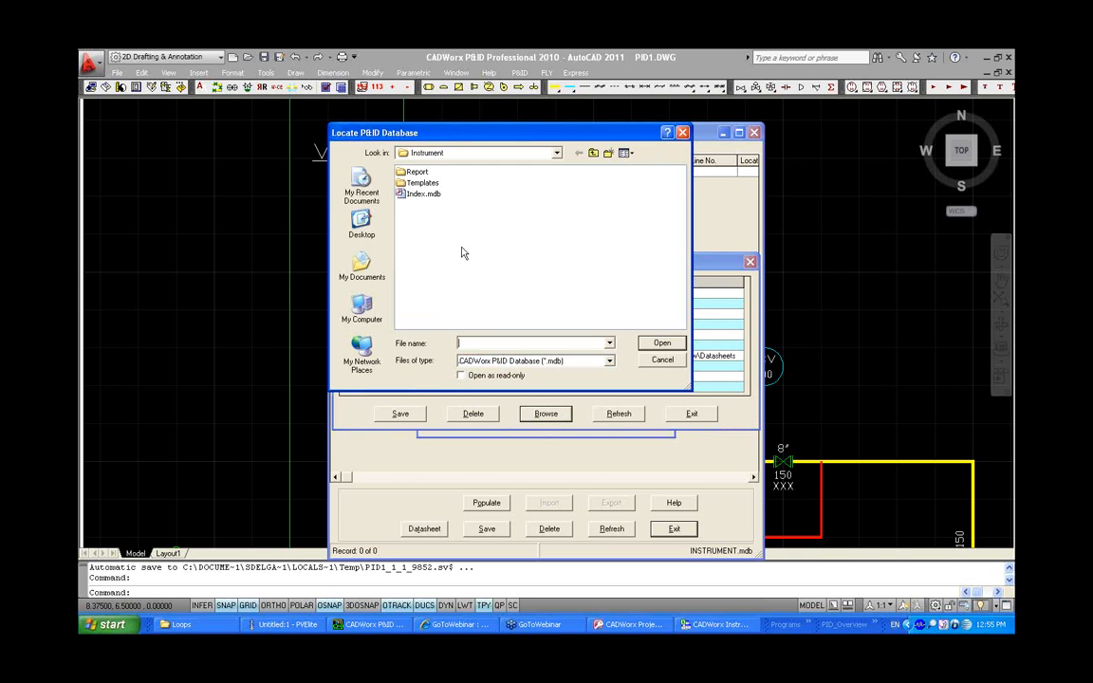
click(361, 224)
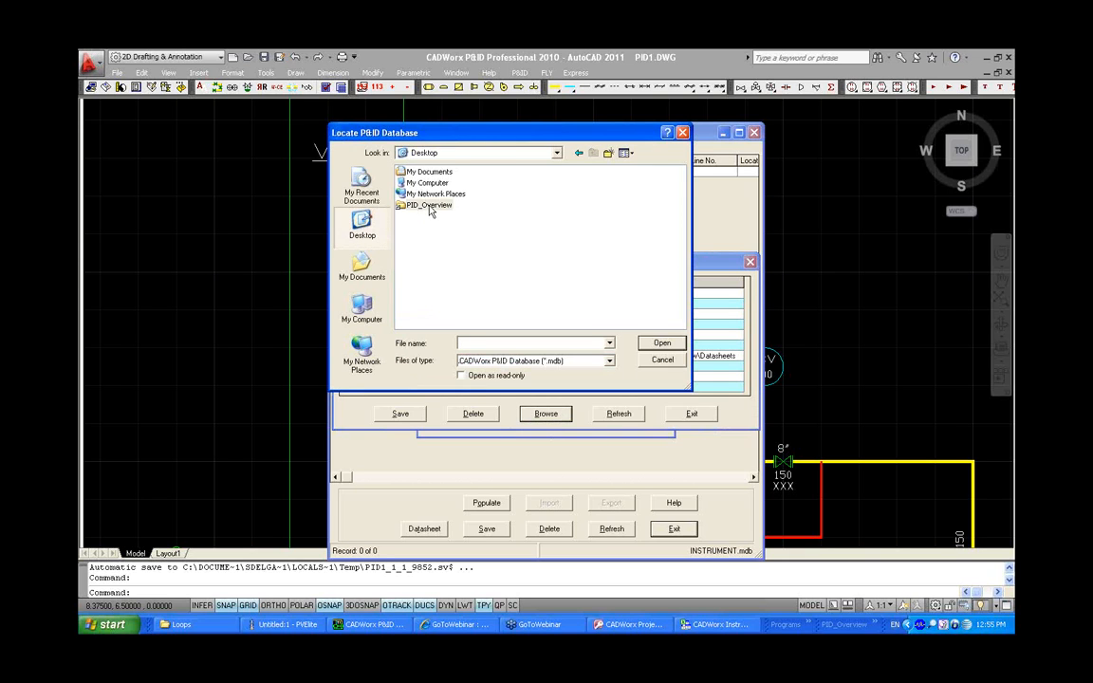
double_click(430, 209)
click(423, 248)
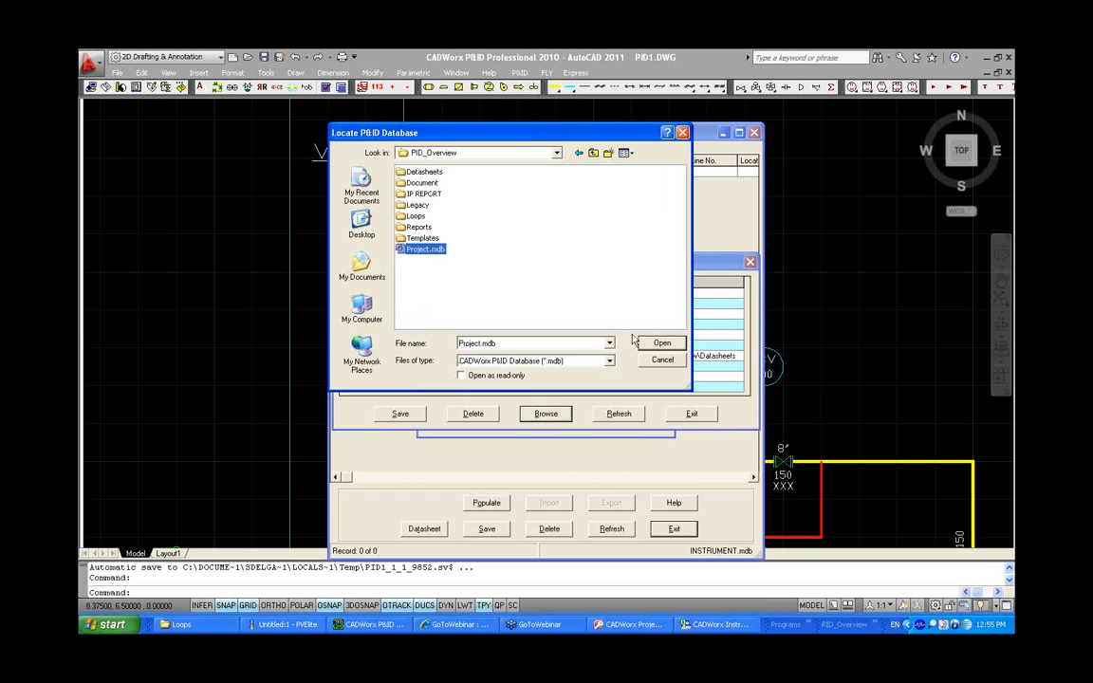
click(660, 343)
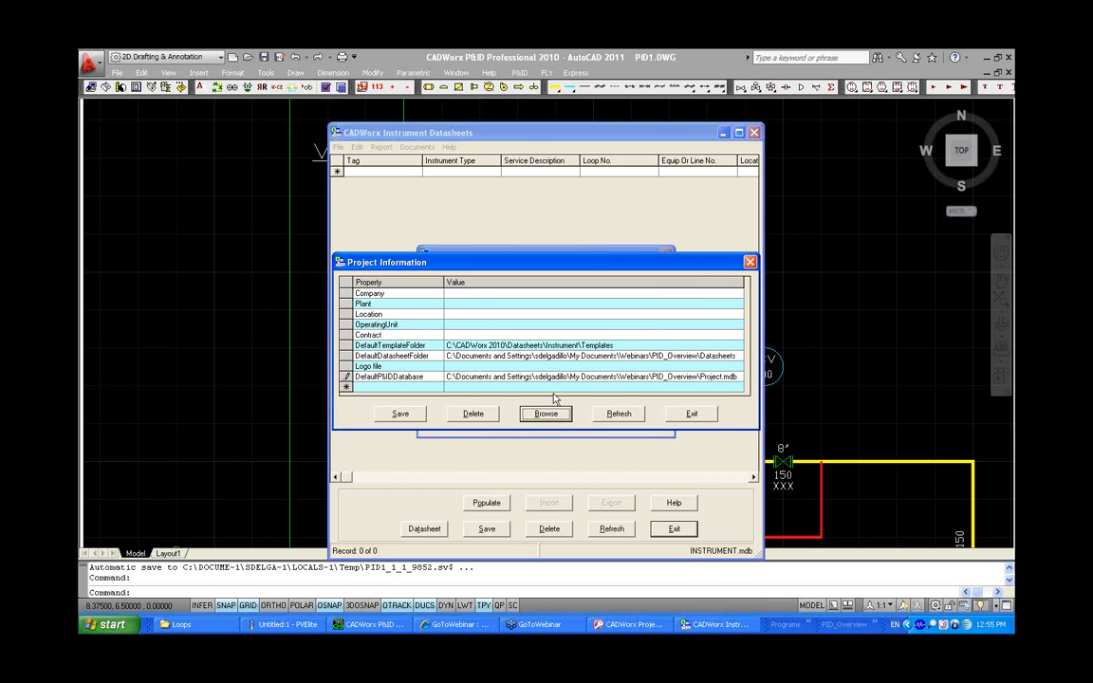
click(401, 414)
click(677, 415)
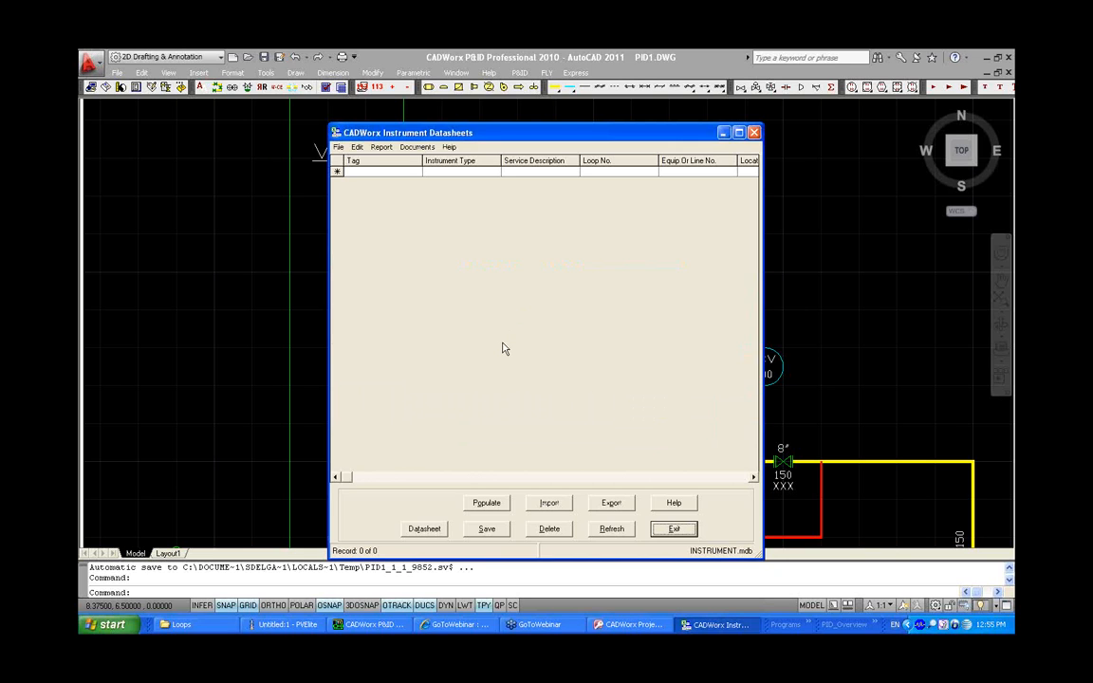
Populate the instrument index with the PI-100 tag from the P&ID database
click(495, 504)
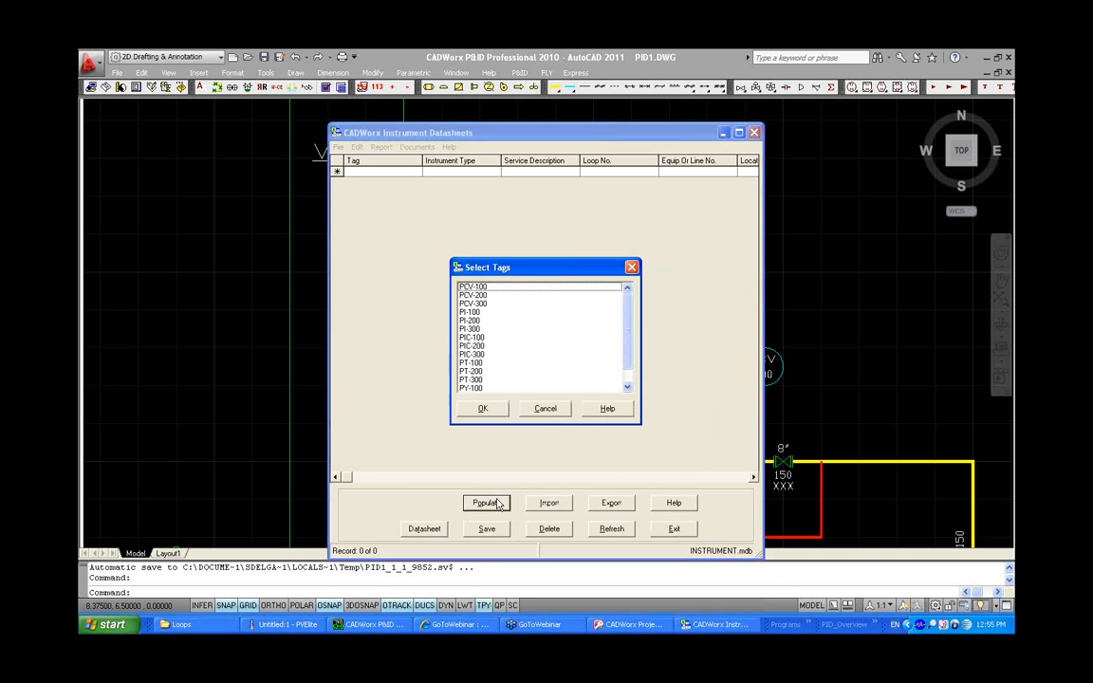
scroll(628, 337, down, 1)
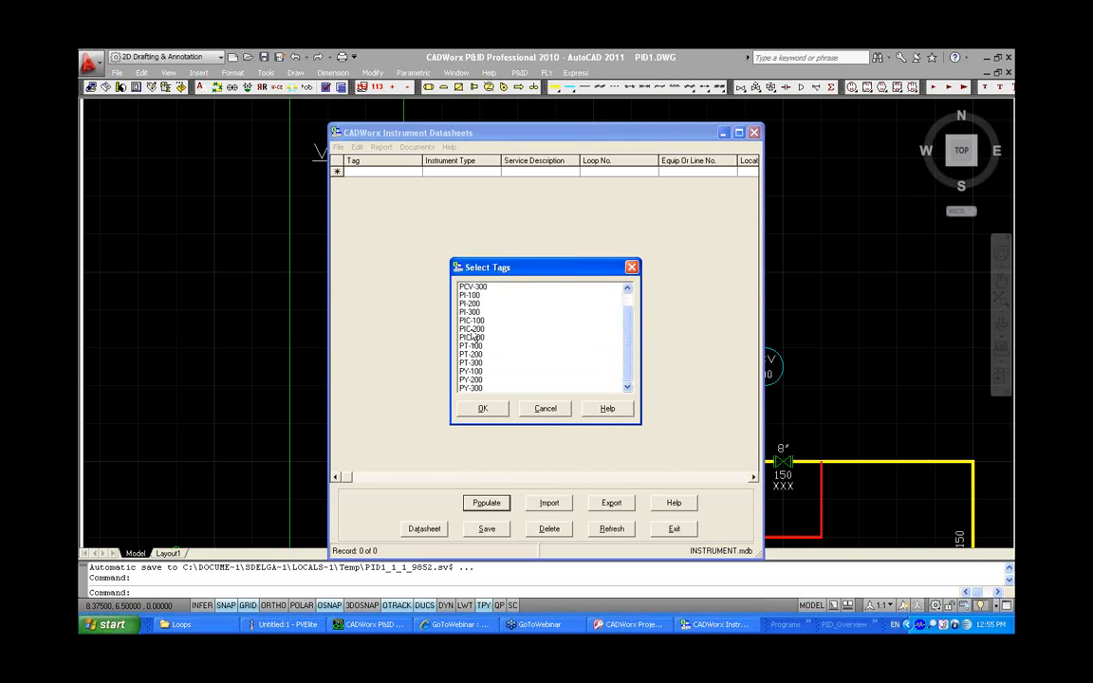
click(469, 295)
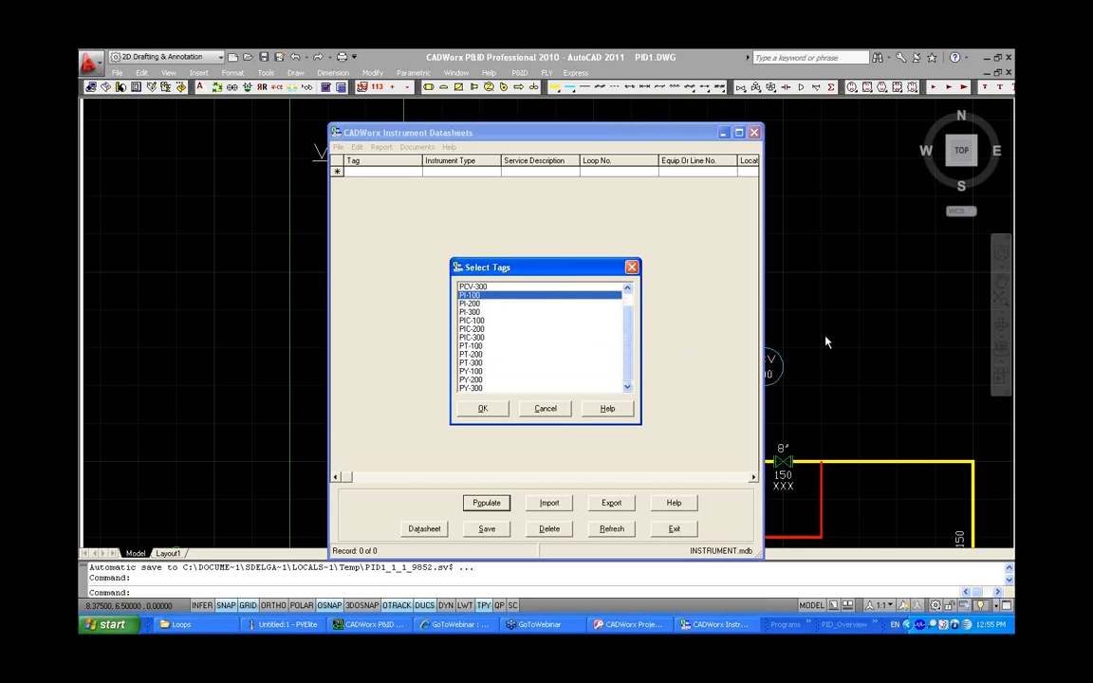
click(482, 407)
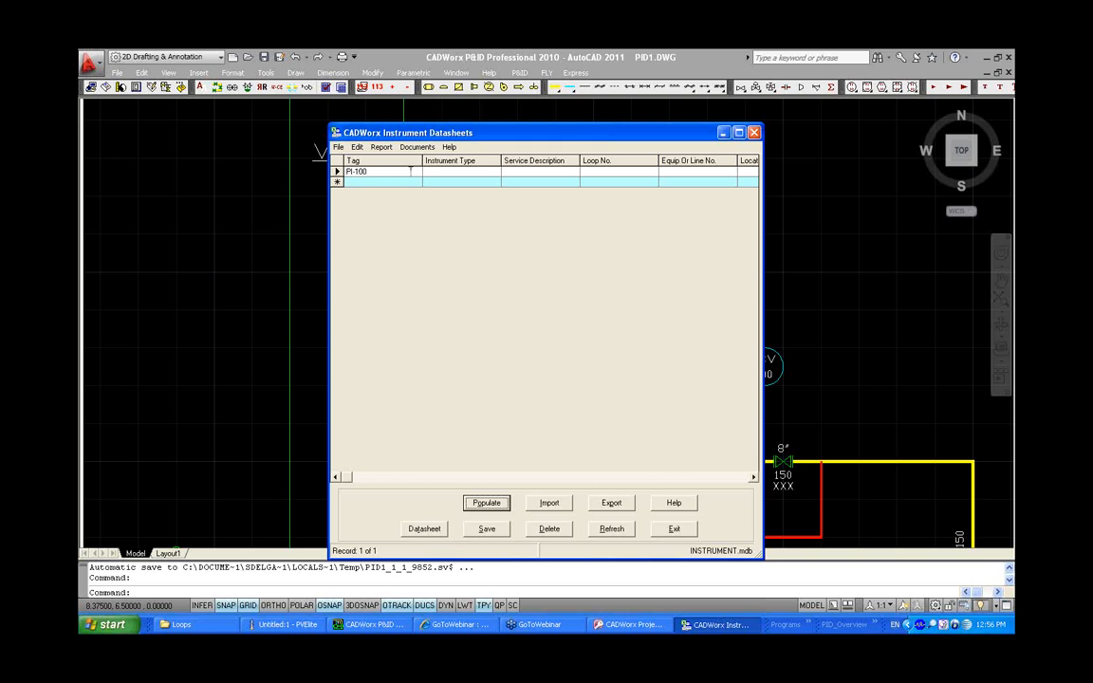
Create a datasheet for PI-100 using the Form P440 Pressure Instrument template
click(424, 528)
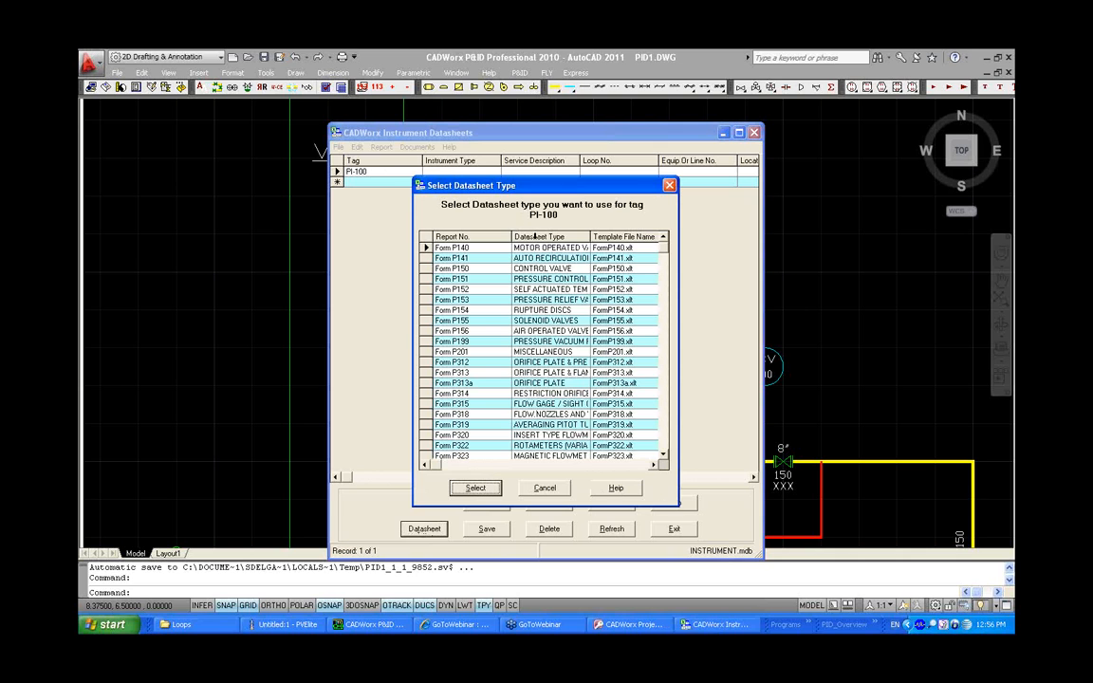
click(536, 235)
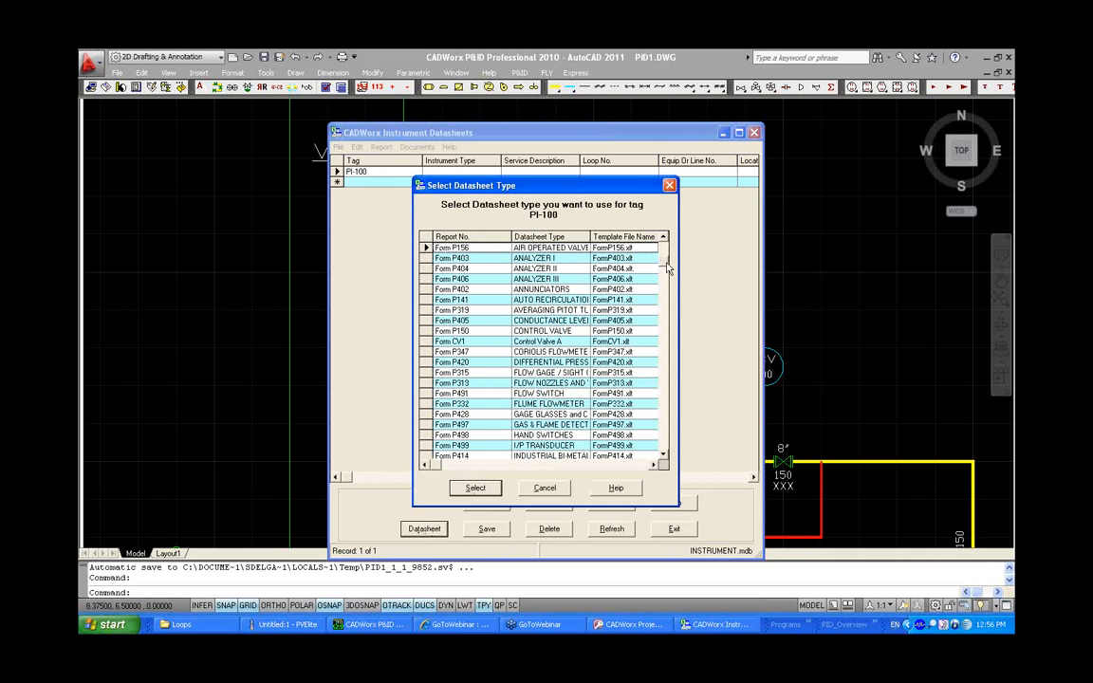
scroll(634, 350, down, 2)
scroll(633, 350, down, 7)
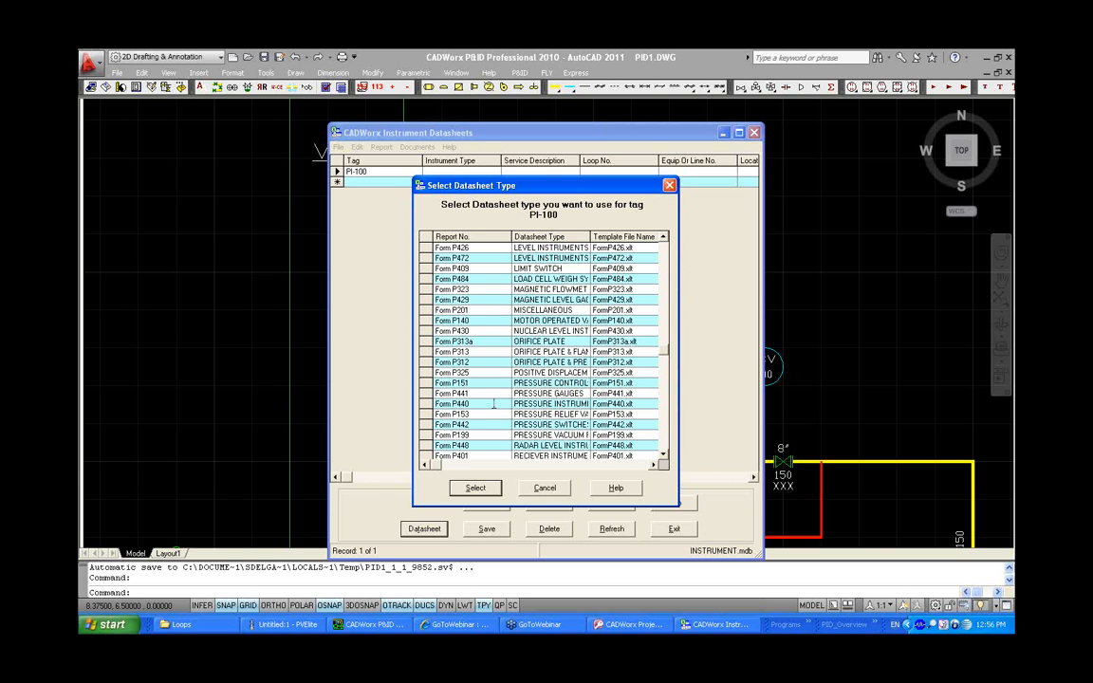
click(429, 403)
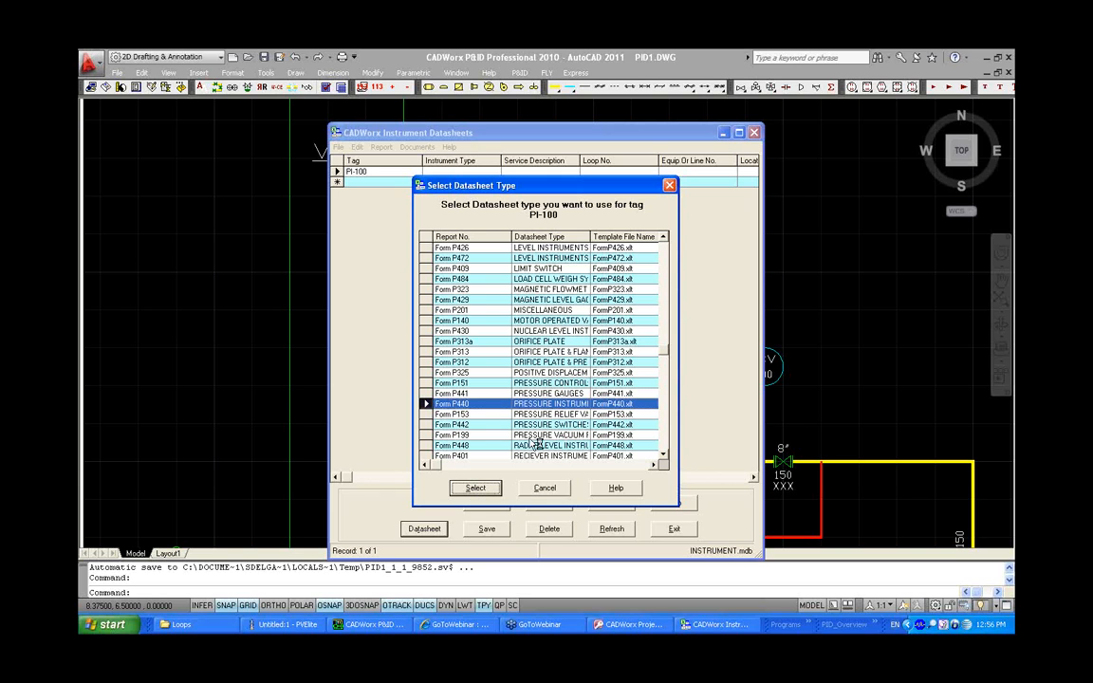
key(Return)
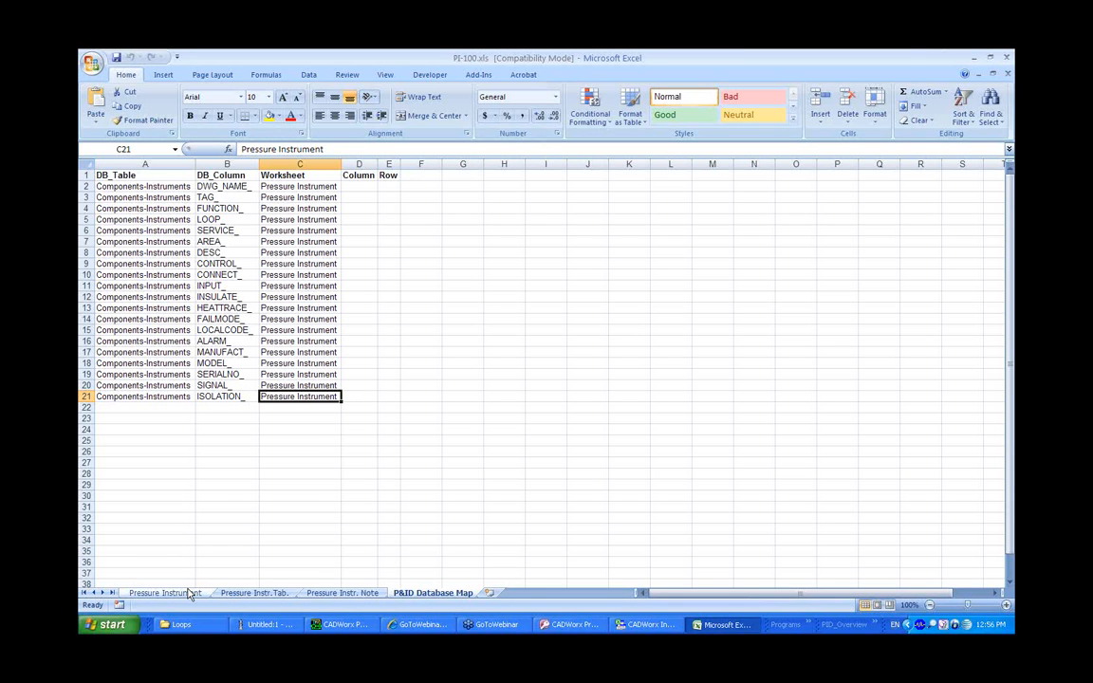
Inspect the Pressure Instrument datasheet sheet and compare it with the P&ID Database Map sheet
click(163, 592)
click(1010, 266)
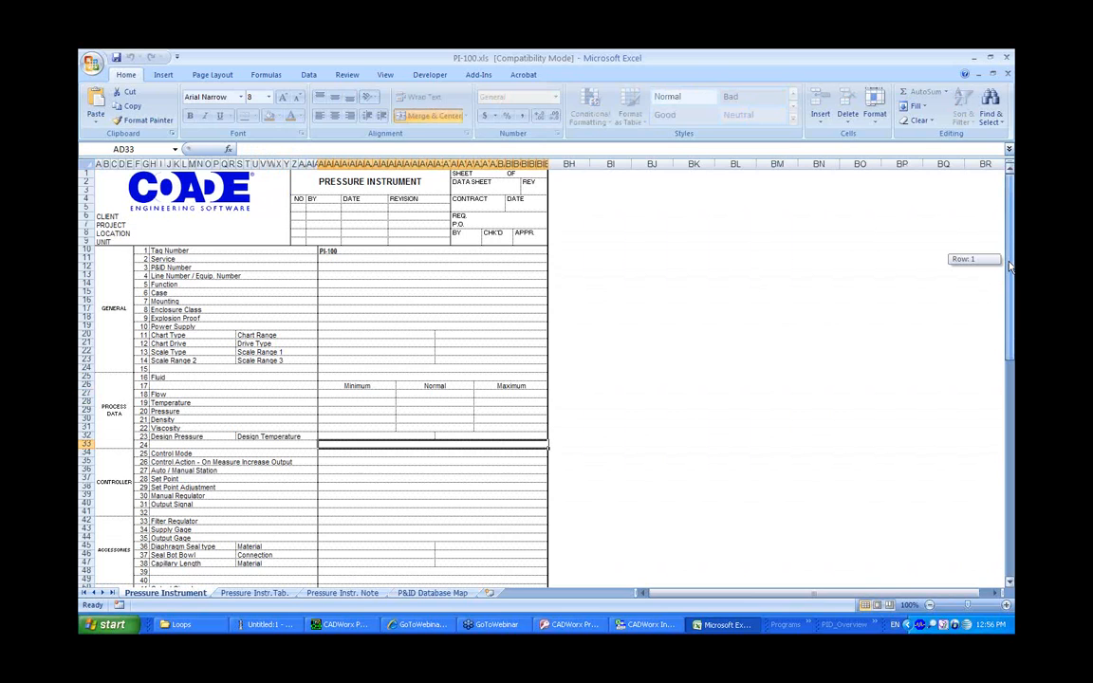
drag(1010, 266, 1010, 264)
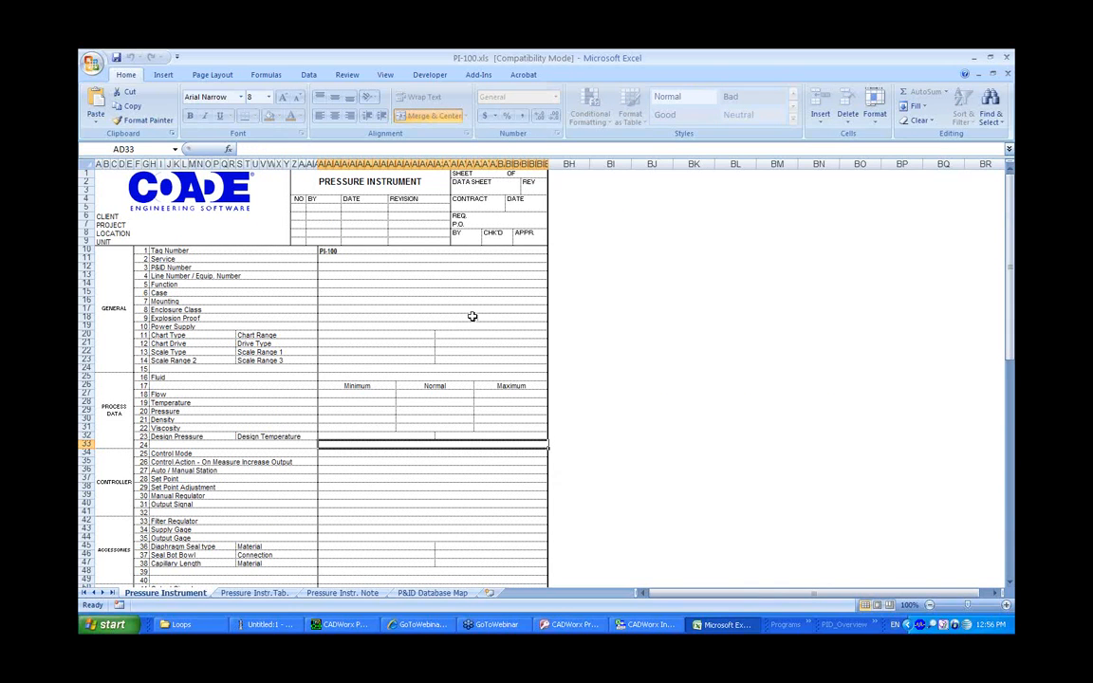
click(433, 594)
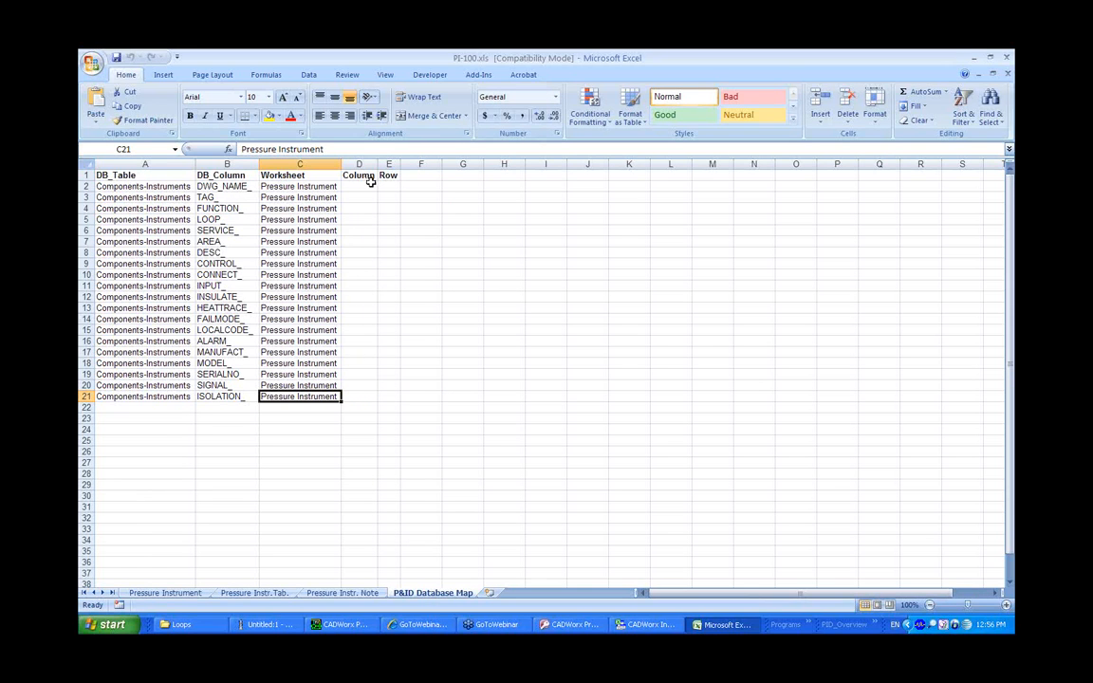
Map the SERVICE_ field in the P&ID Database Map to column AD, row 11 of the datasheet
click(216, 230)
click(358, 229)
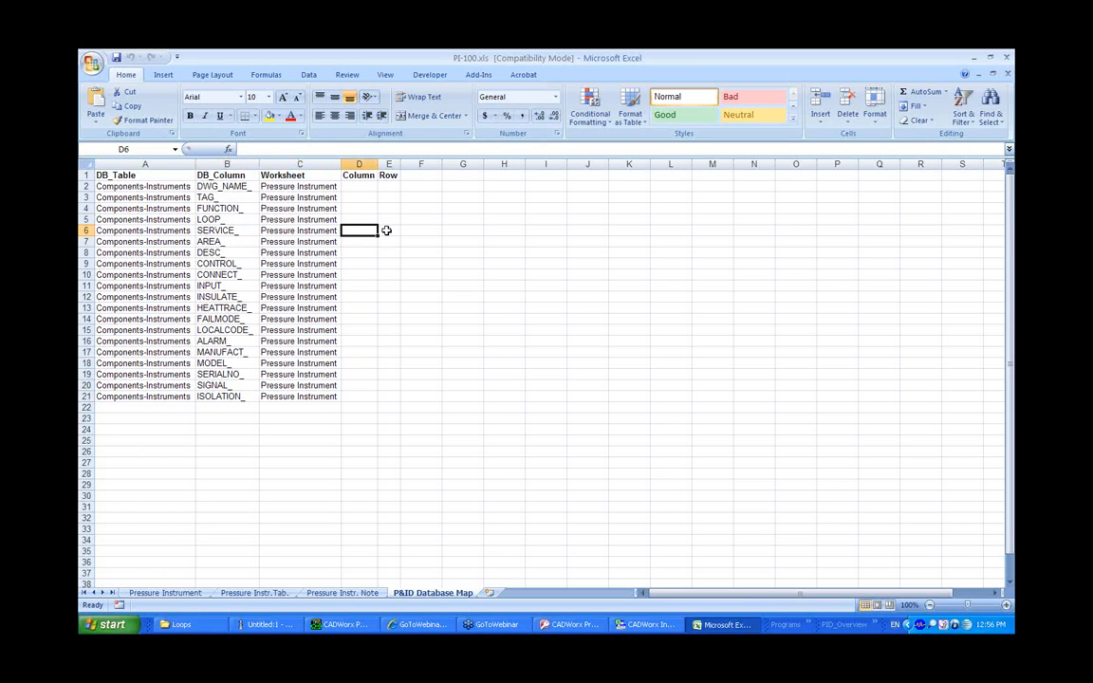
click(166, 593)
click(341, 256)
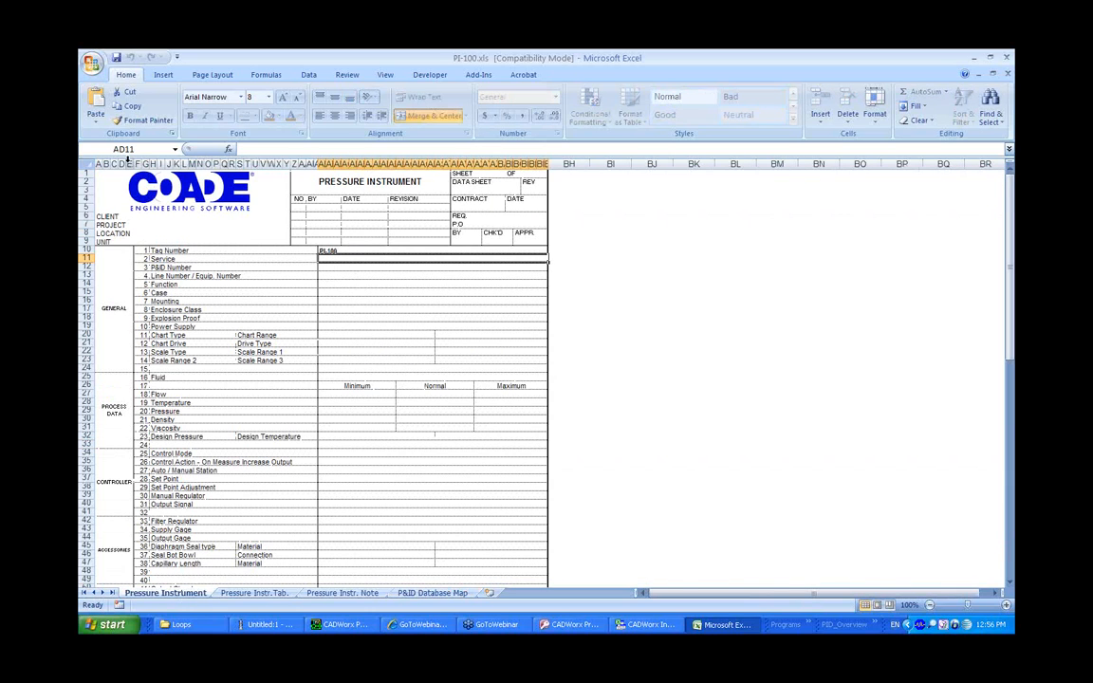
click(446, 595)
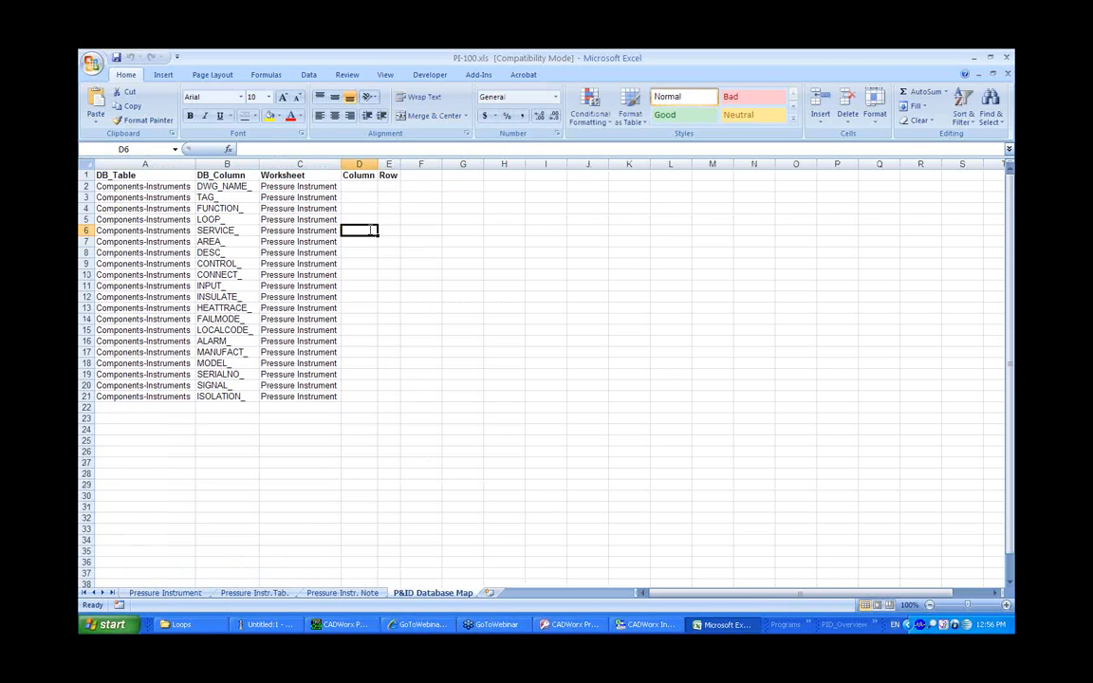
text(AD)
key(Tab)
text(11)
key(Return)
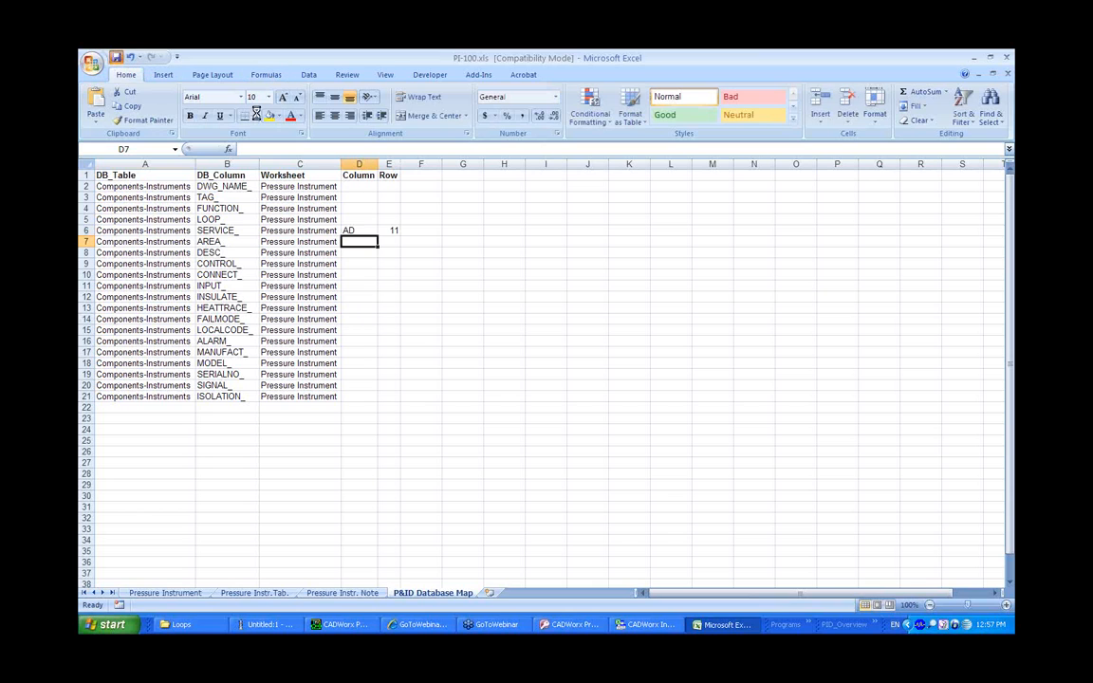
Close the datasheet workbook and return to the instrument index and drawing
click(1008, 72)
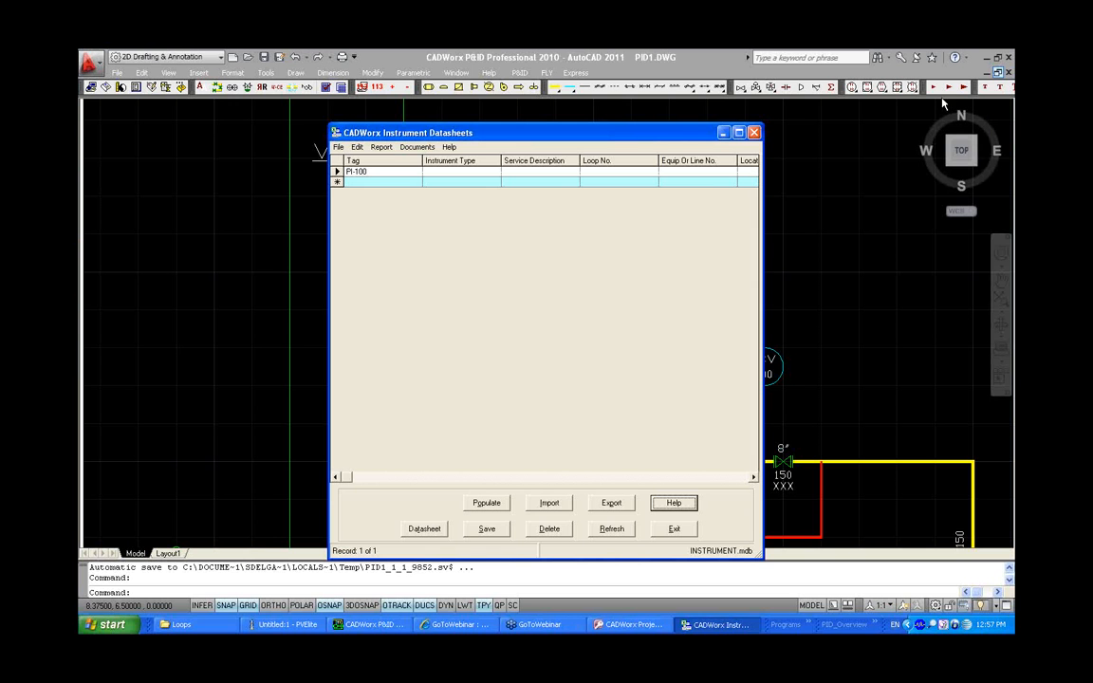
click(532, 173)
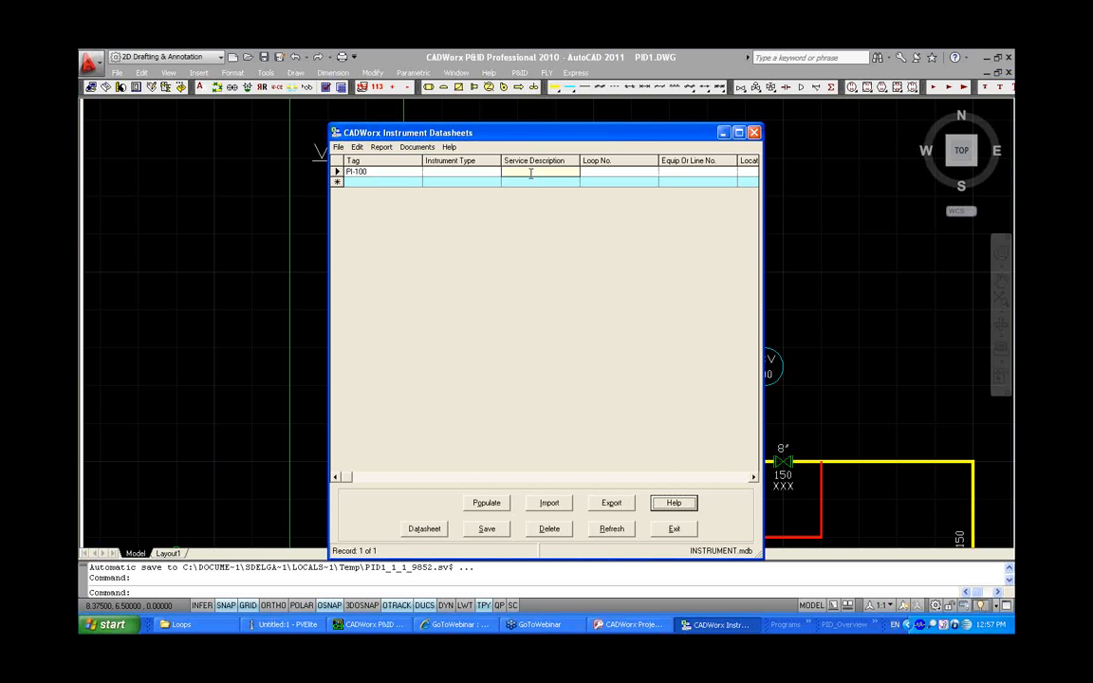
click(826, 211)
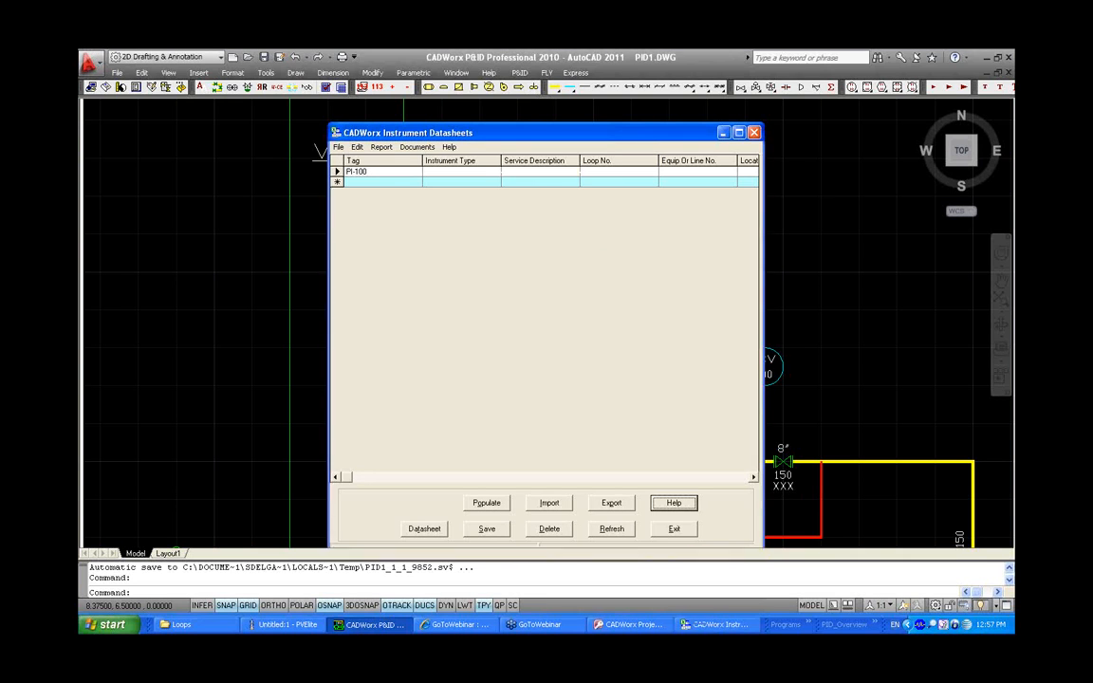
Set the PI 100 instrument's Service to CU in its Additional Data on the drawing
double_click(463, 361)
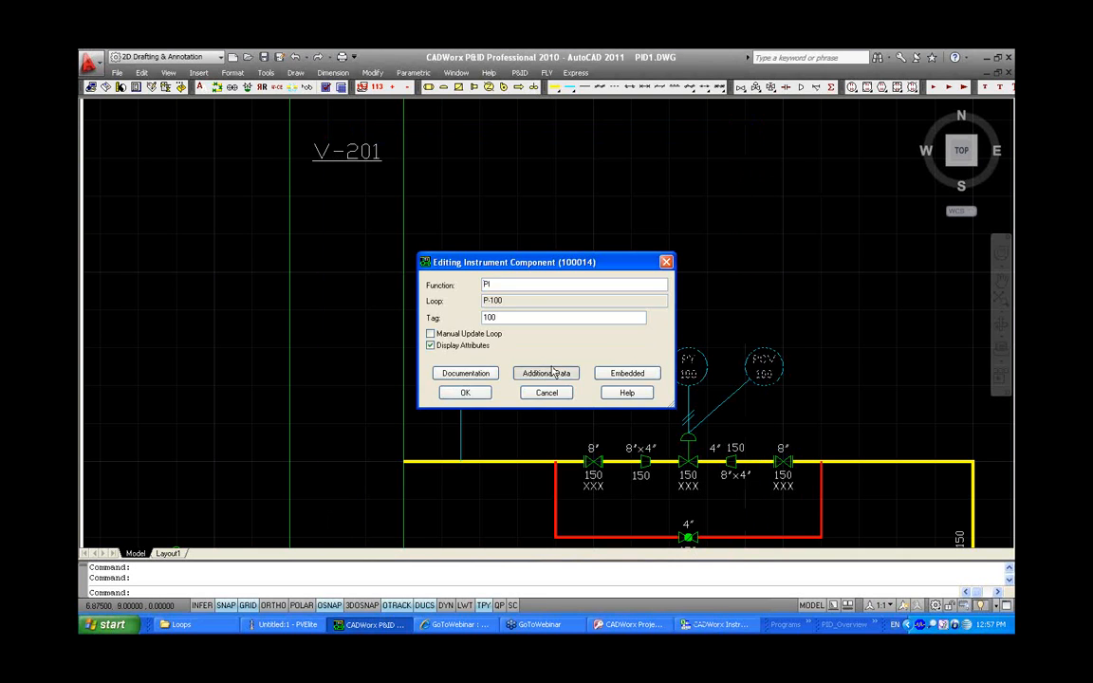
click(563, 371)
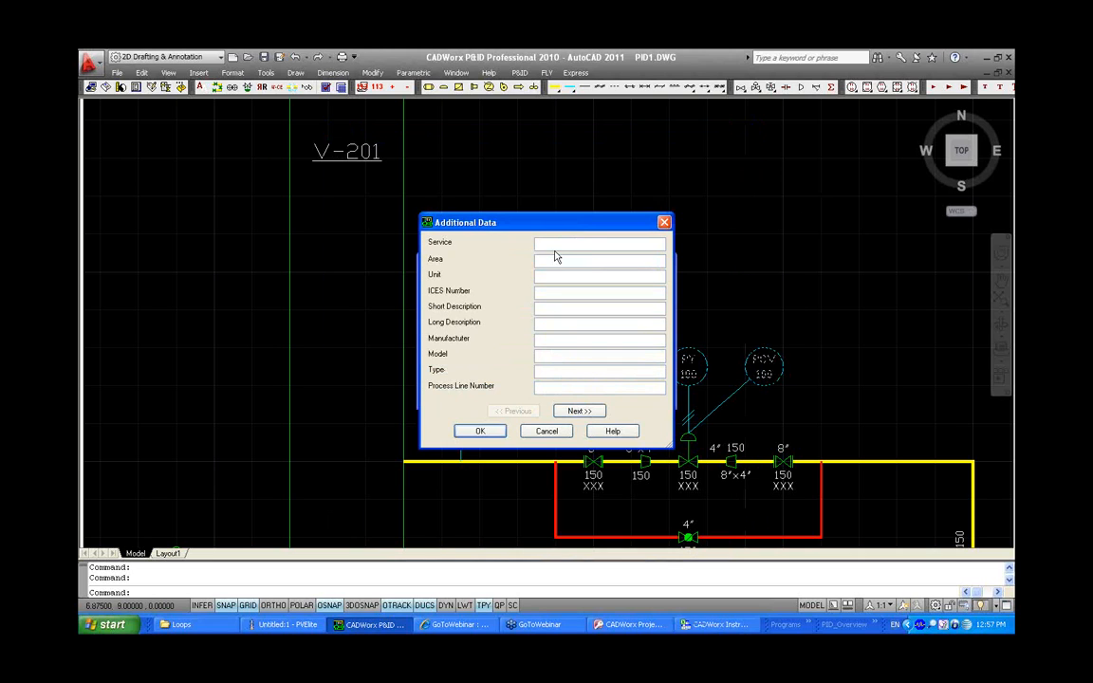
text(CU)
click(486, 432)
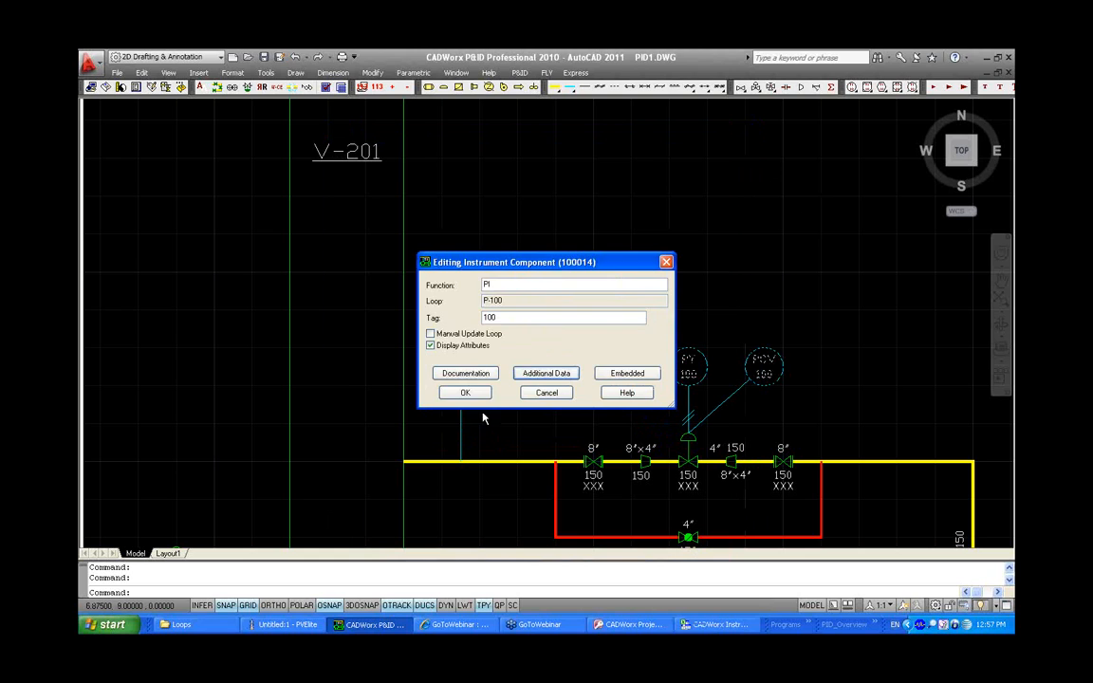
click(464, 392)
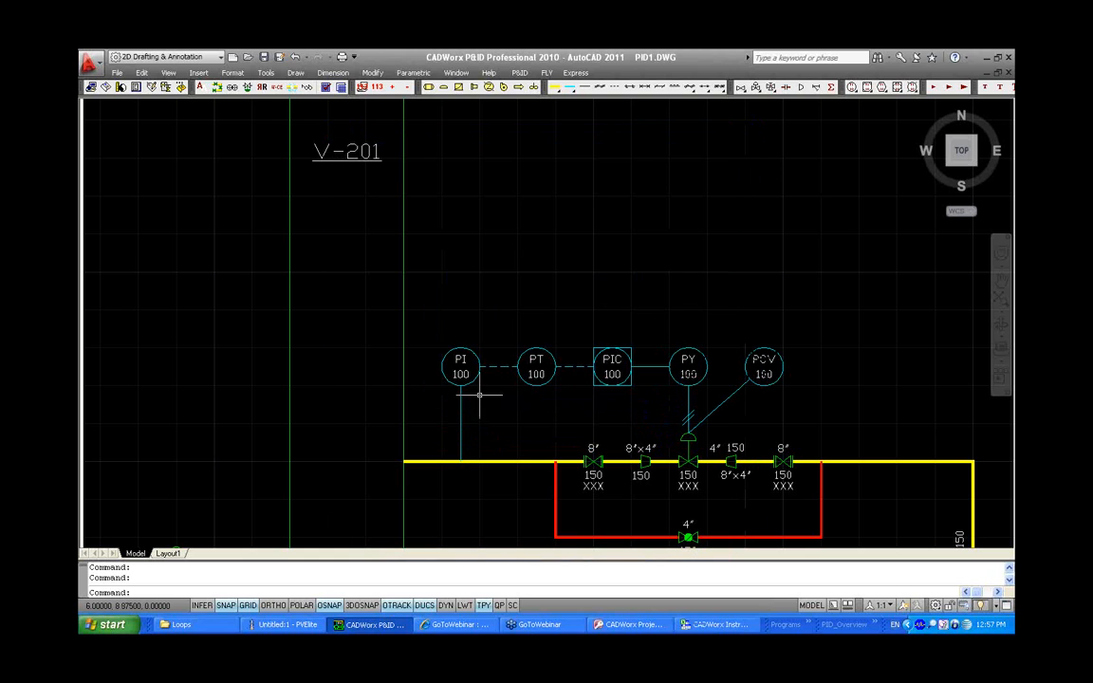
Import the drawing data into the instrument index and reopen the PI-100 datasheet
click(704, 626)
click(550, 502)
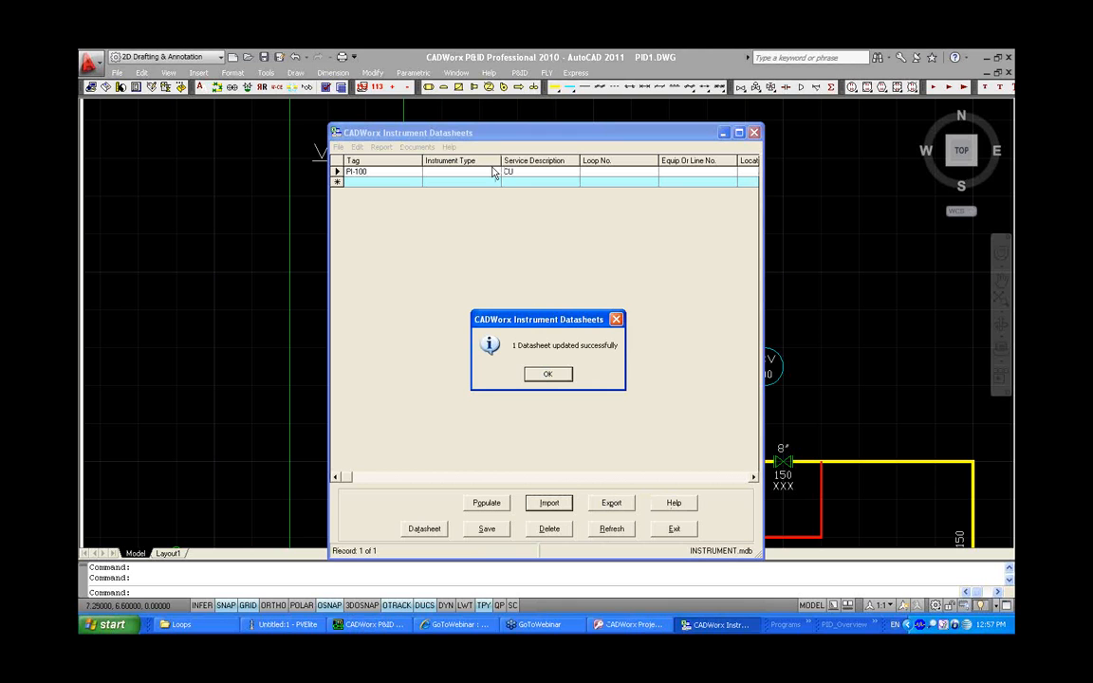
click(547, 374)
click(433, 530)
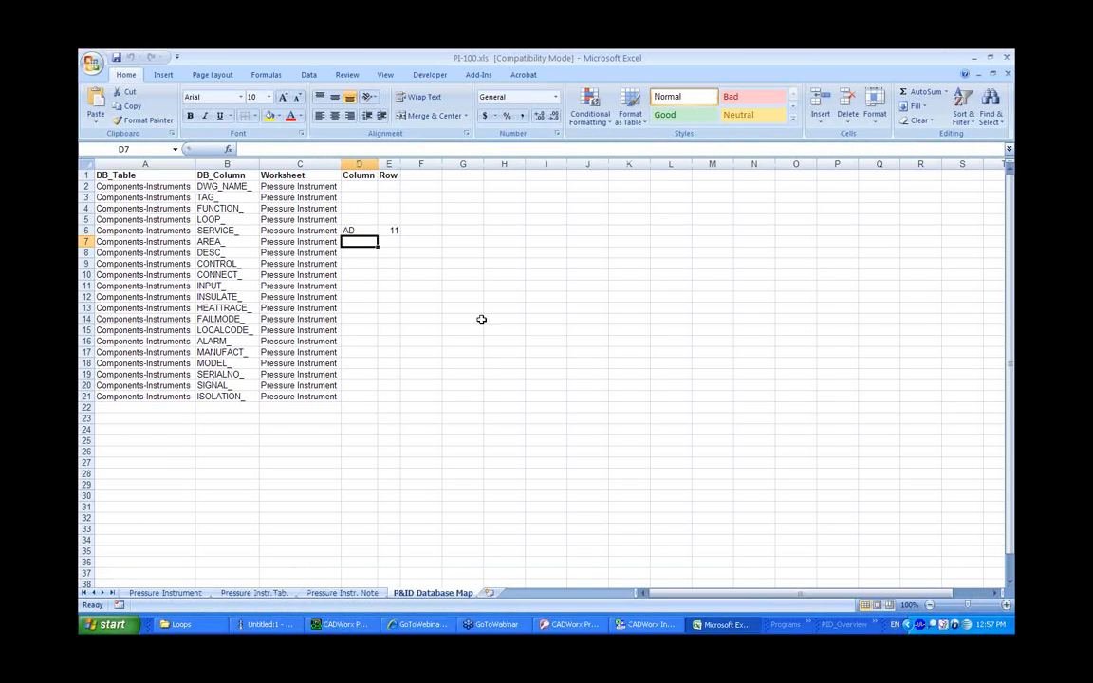
Change the Service entry on the Pressure Instrument datasheet to CU_PRM
click(166, 593)
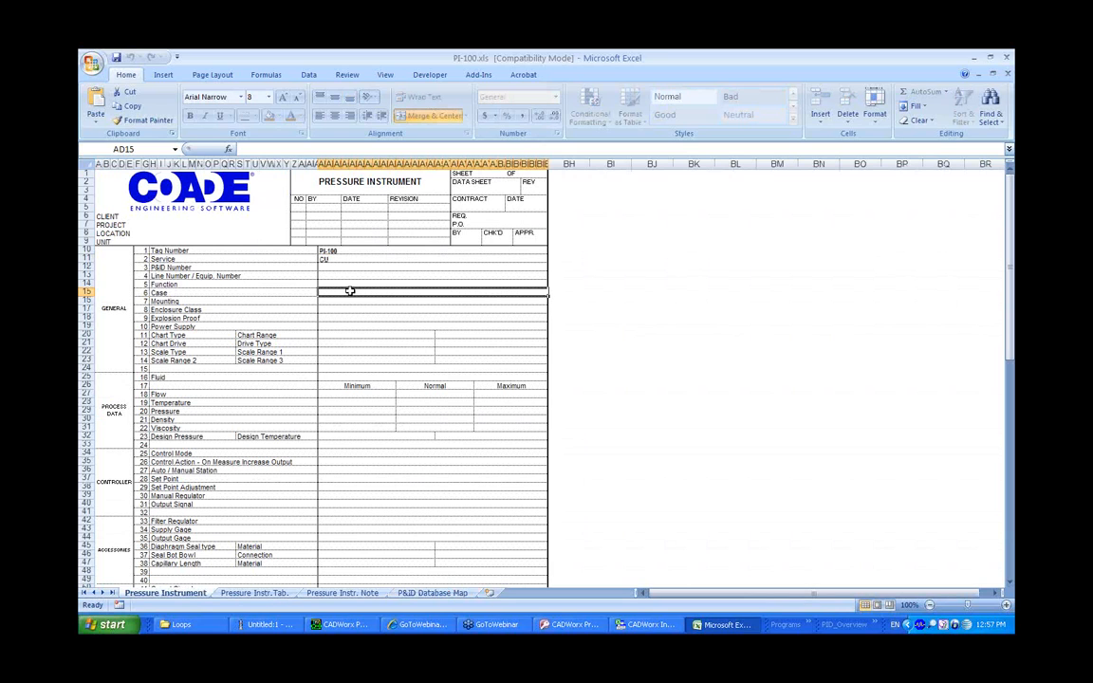
double_click(342, 259)
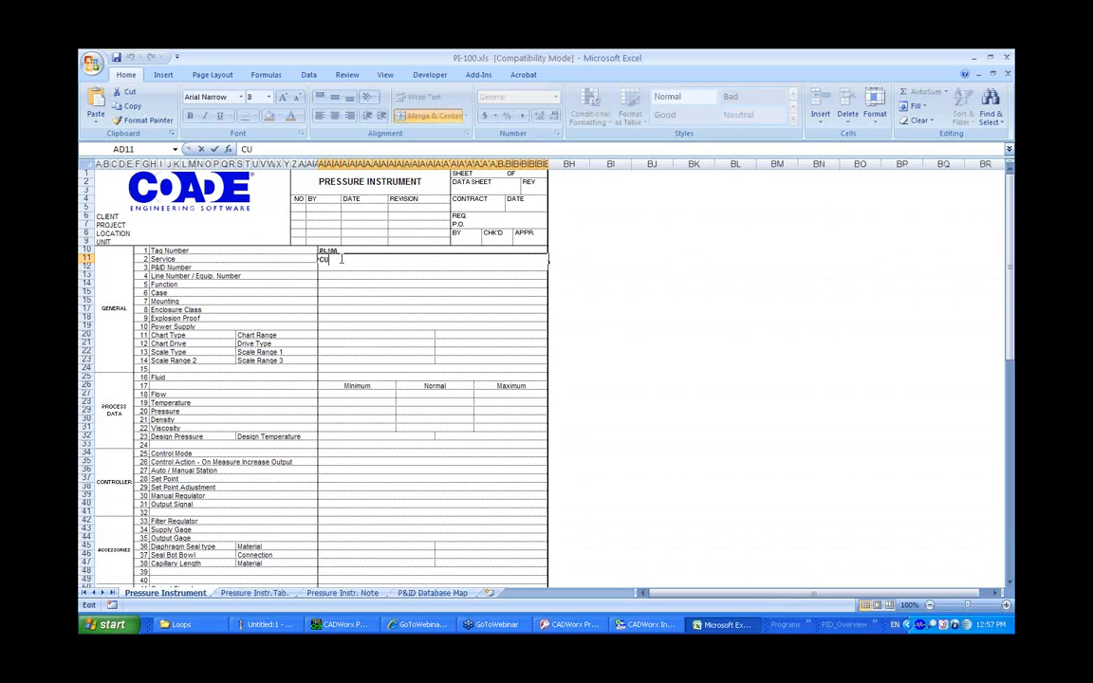
text(_P)
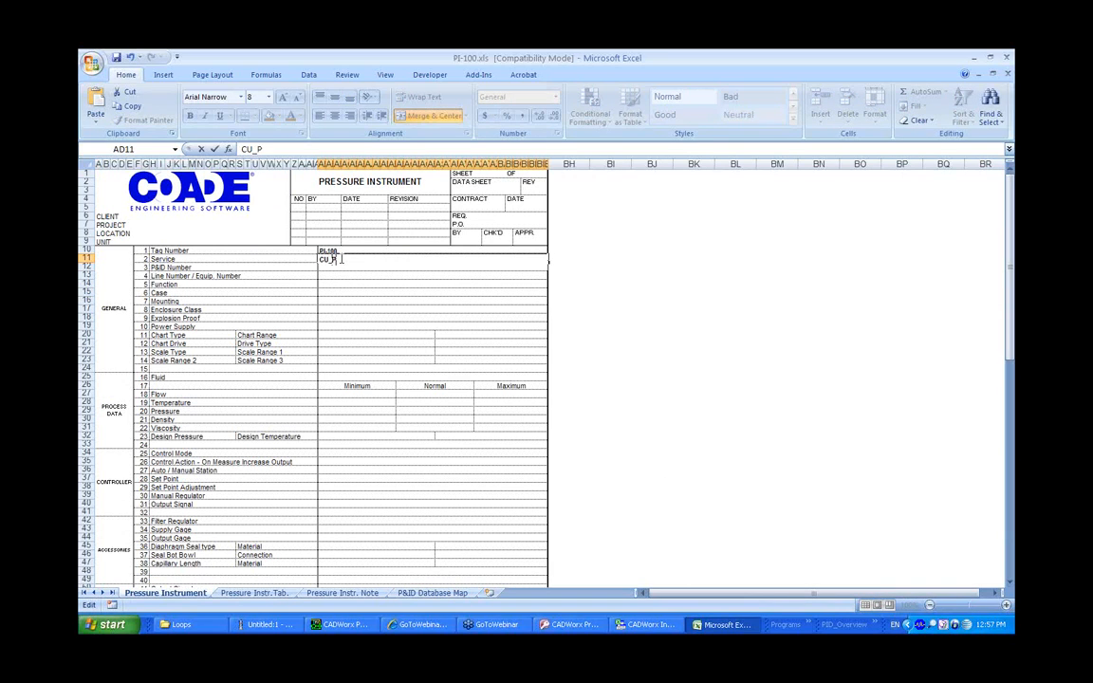
text(RM)
key(Return)
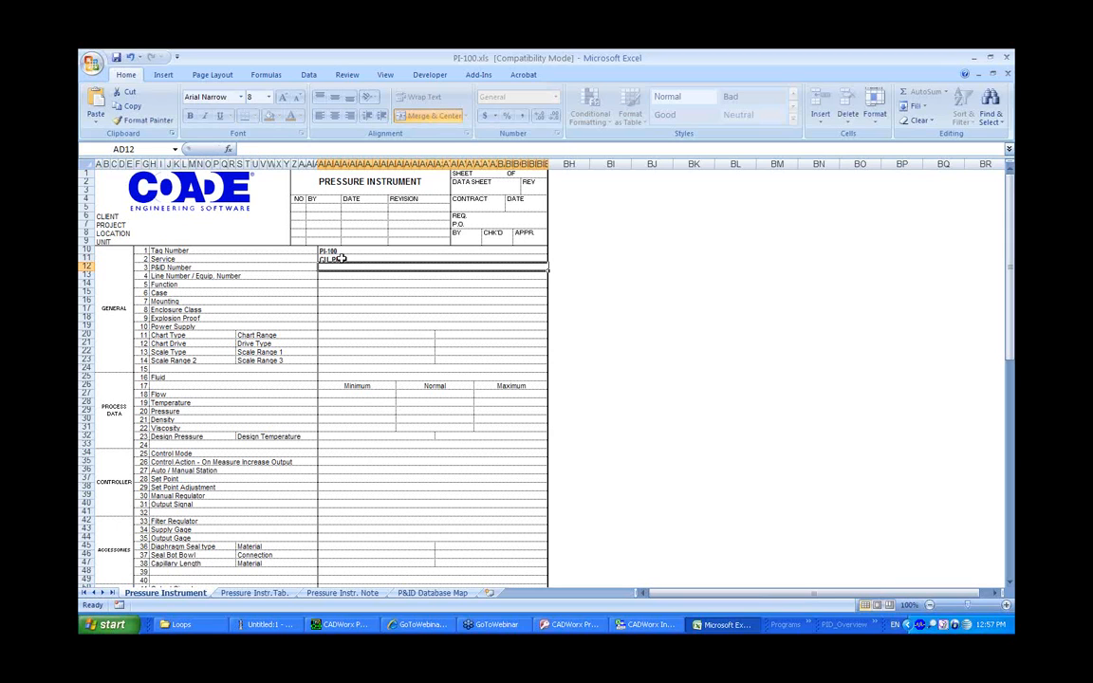
key(Down)
key(Down)
key(Down)
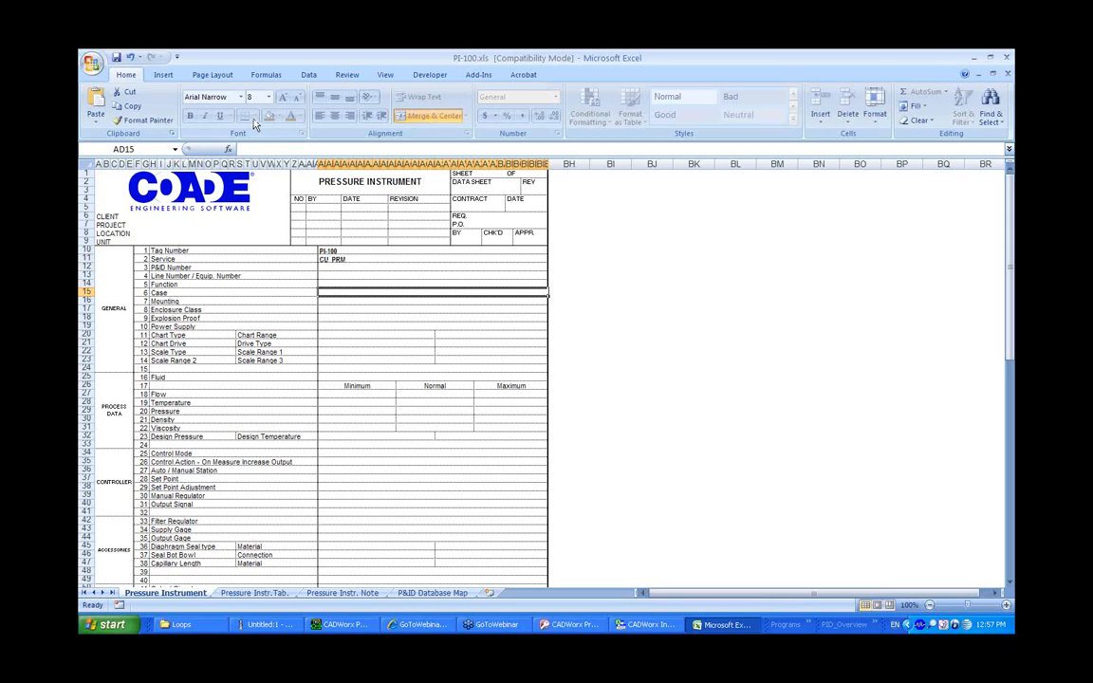
Close the PI-100 datasheet, update the index database with its changes, and export the index data to the drawing
click(117, 58)
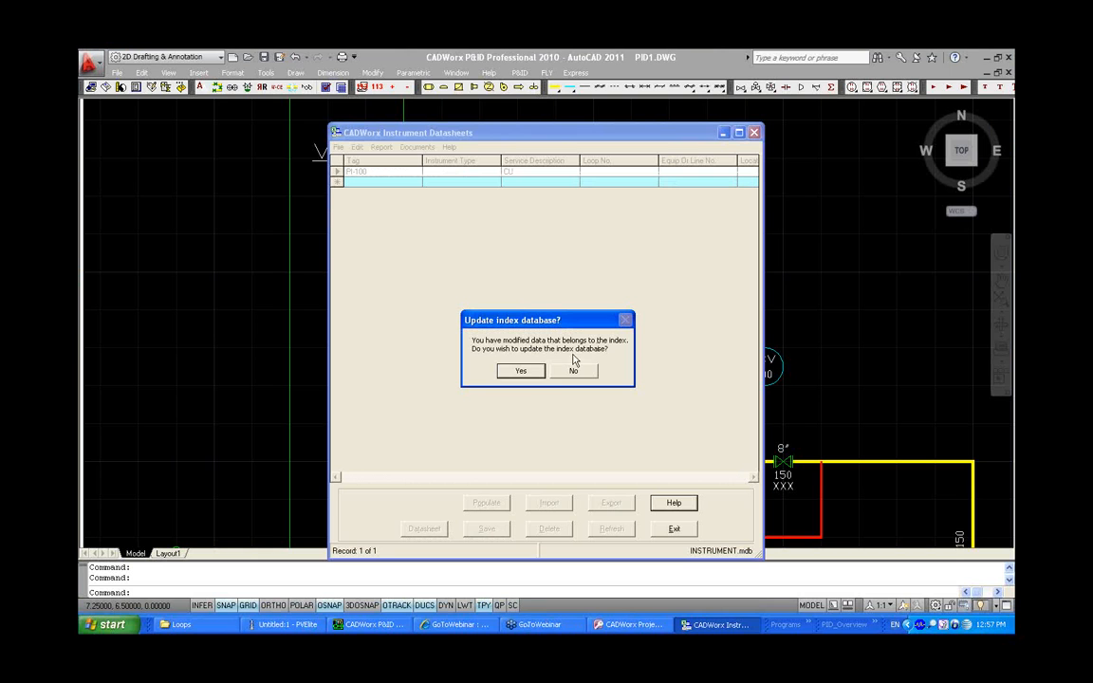
click(532, 376)
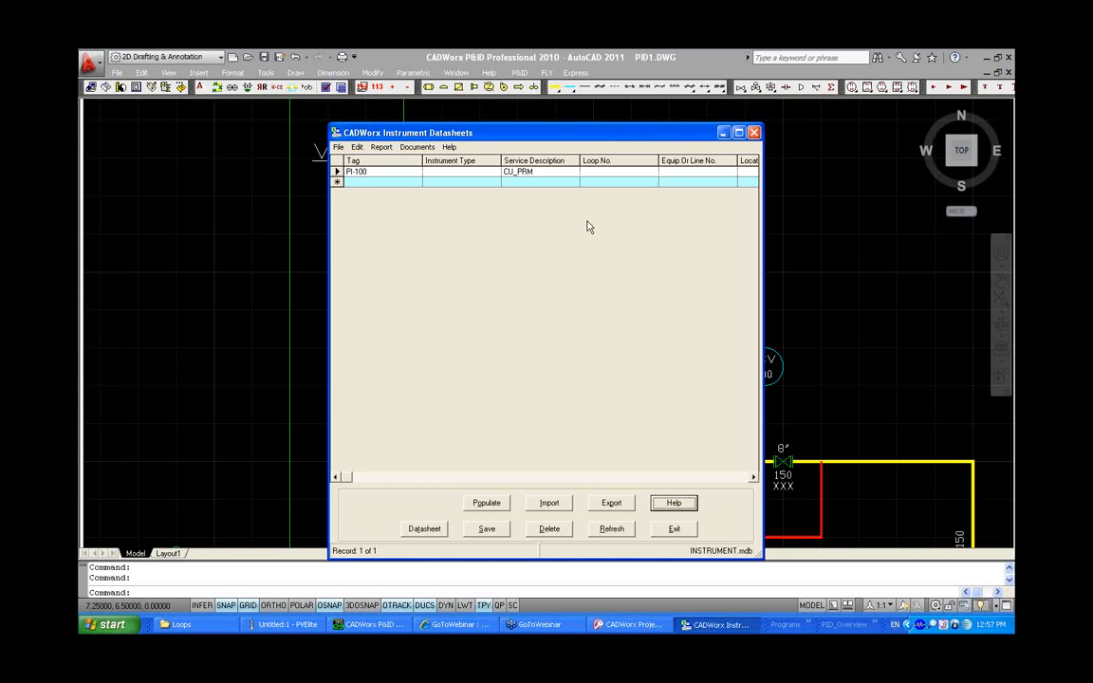
click(612, 503)
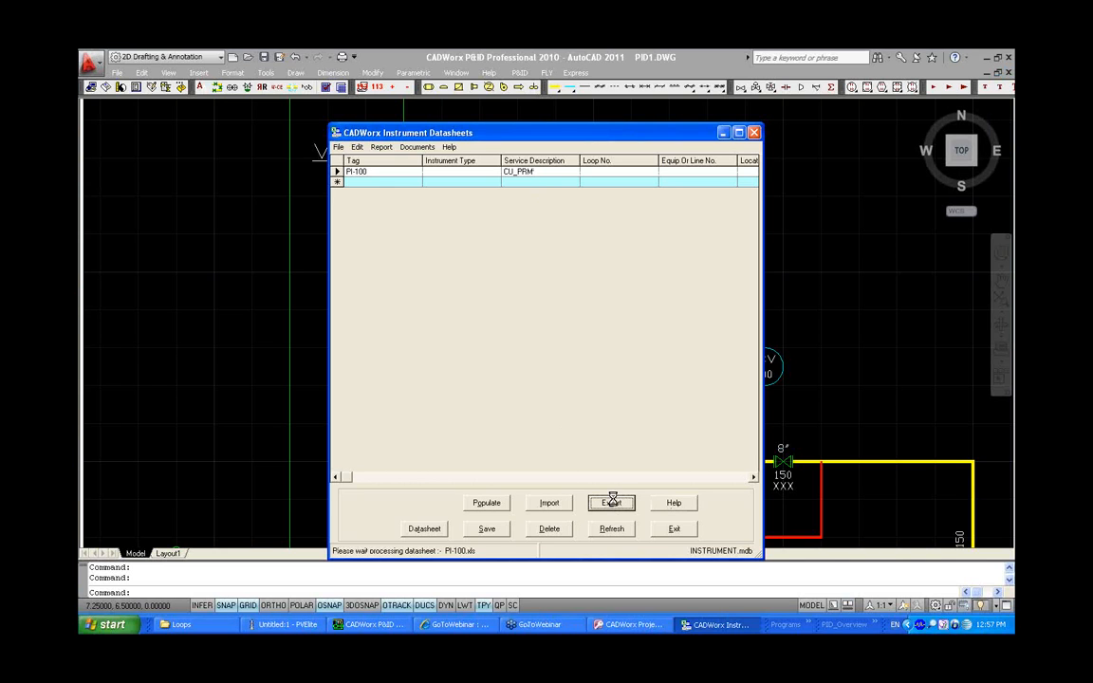
click(552, 374)
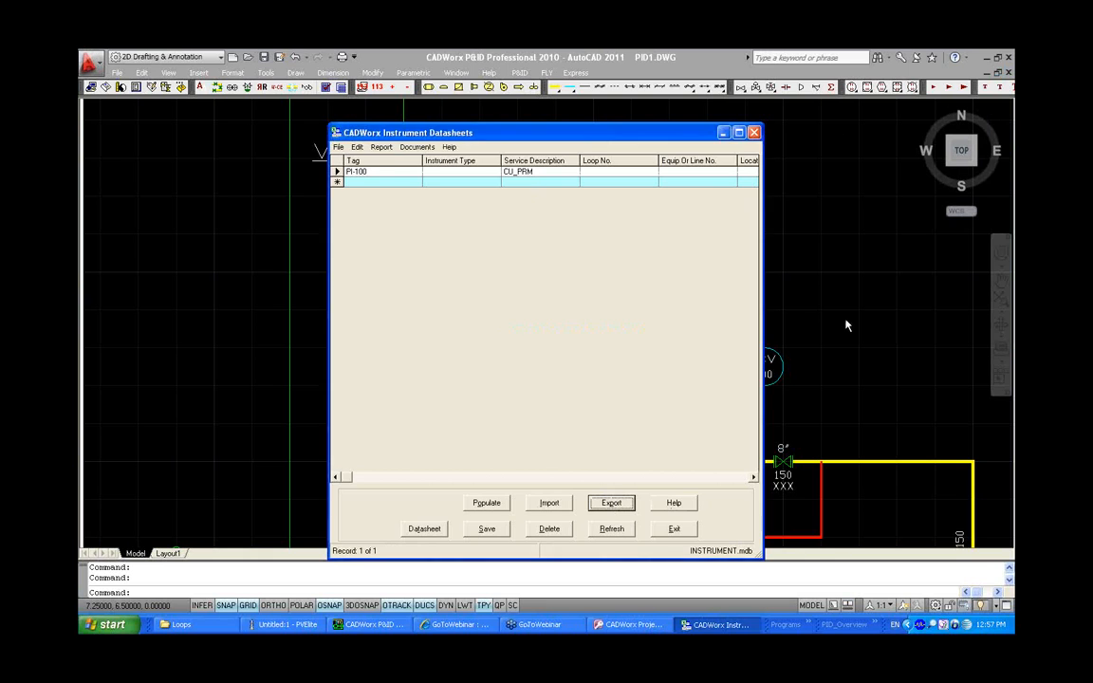
Open the PI 100 instrument's Additional Data on the drawing to check its Service value
click(846, 324)
double_click(460, 366)
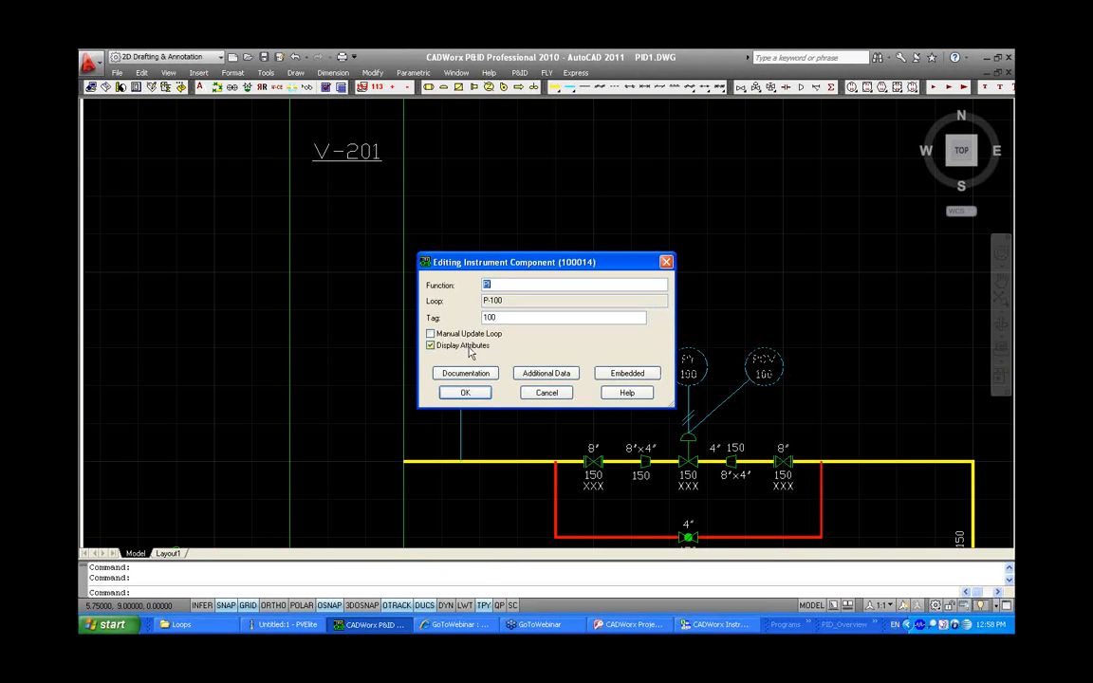
click(545, 374)
click(581, 244)
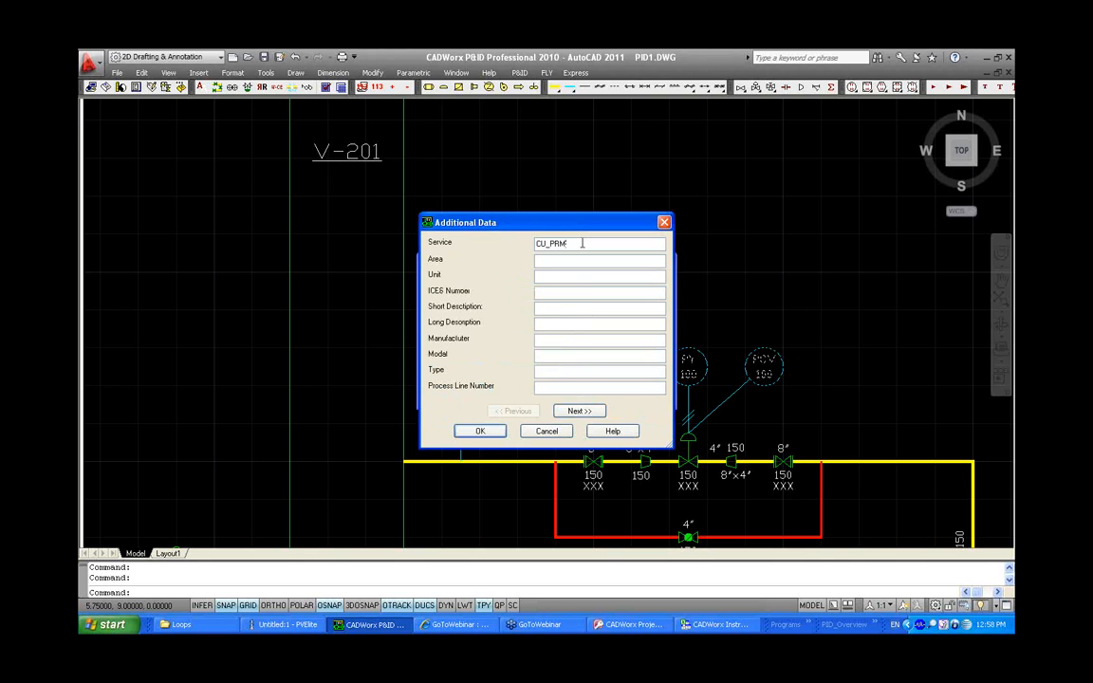
click(485, 433)
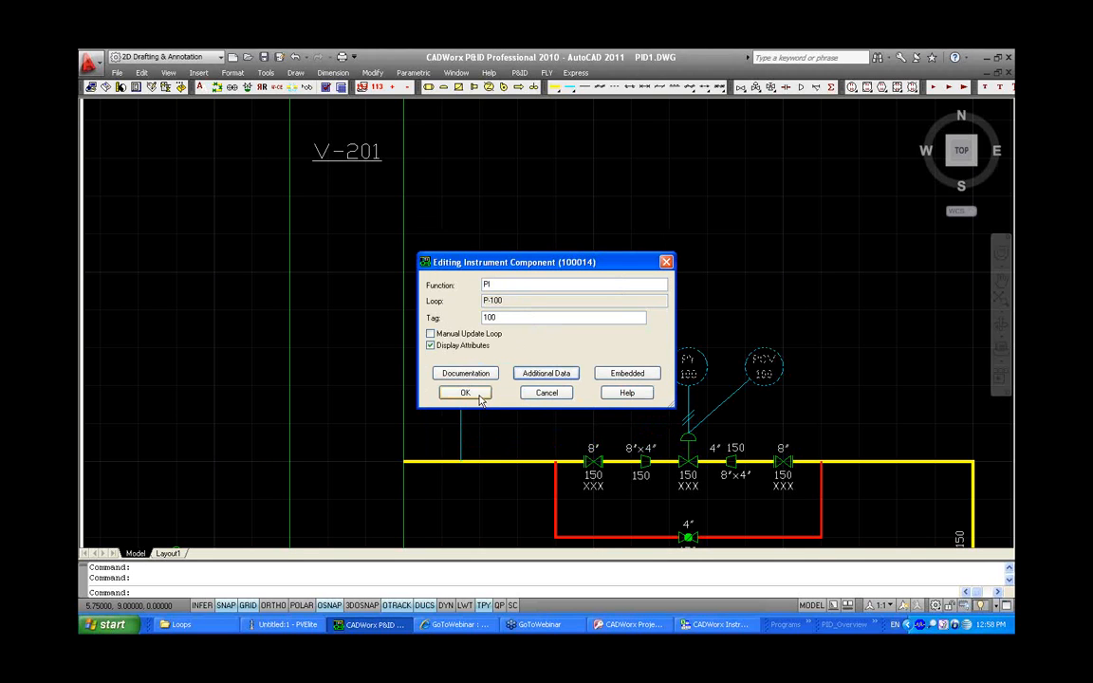
Close the Instrument Datasheets window and cancel the instrument component editing dialog
click(753, 627)
click(755, 136)
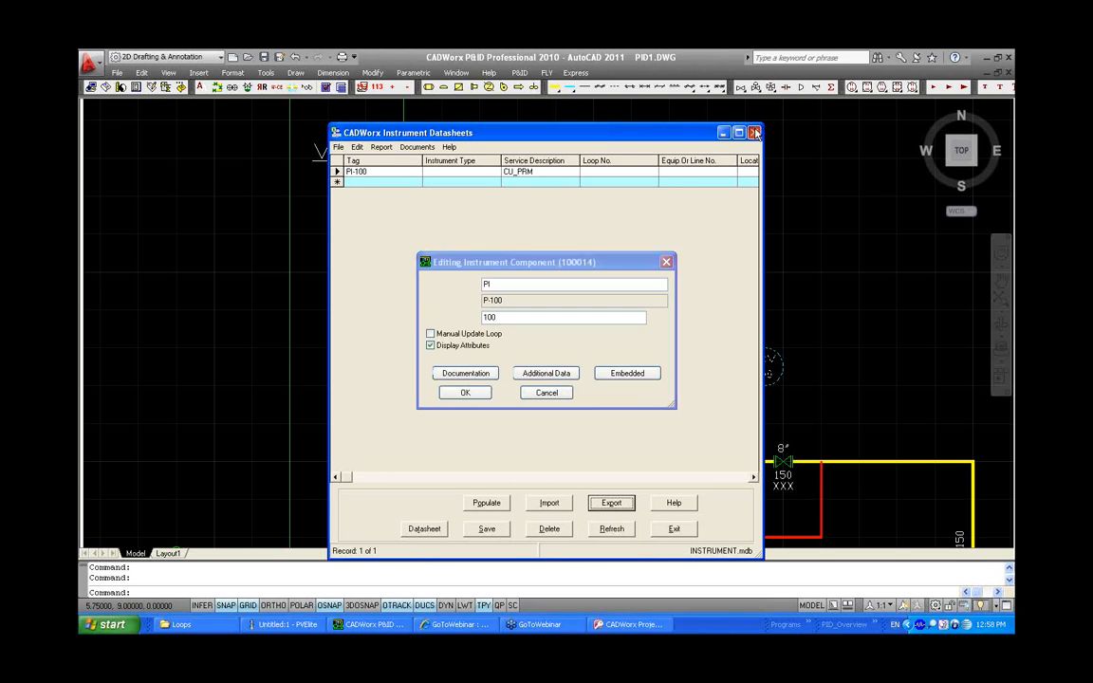
click(546, 394)
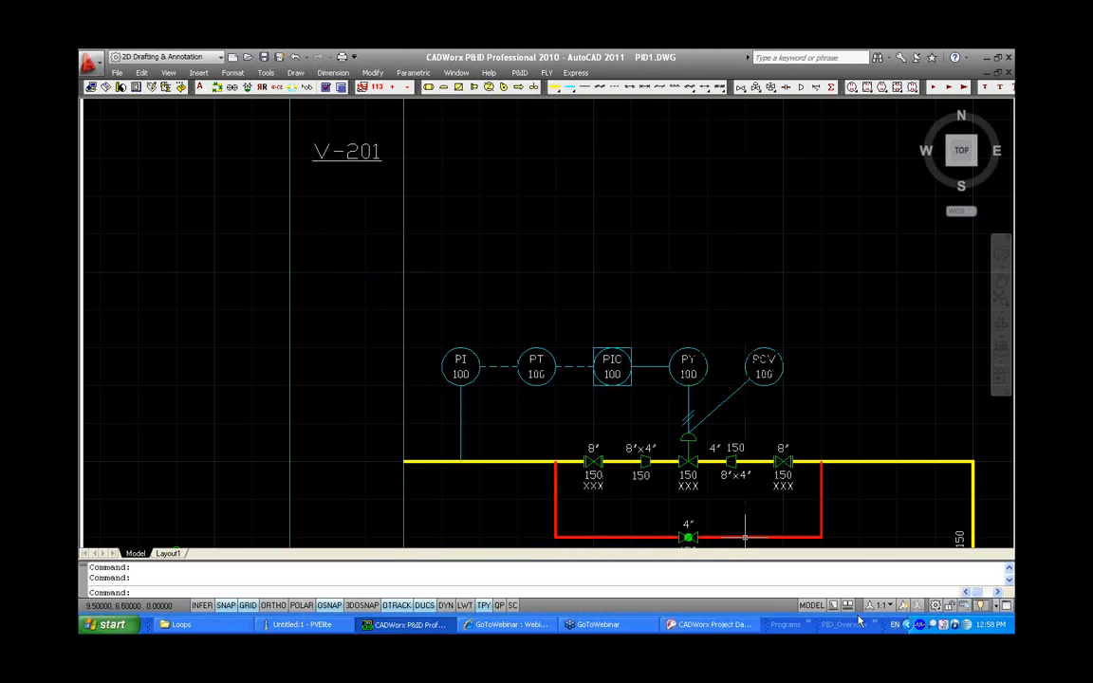
Launch CADWorx Equipment Datasheets and create a new equipment list named EQUIPMENT in the Datasheets folder
click(812, 623)
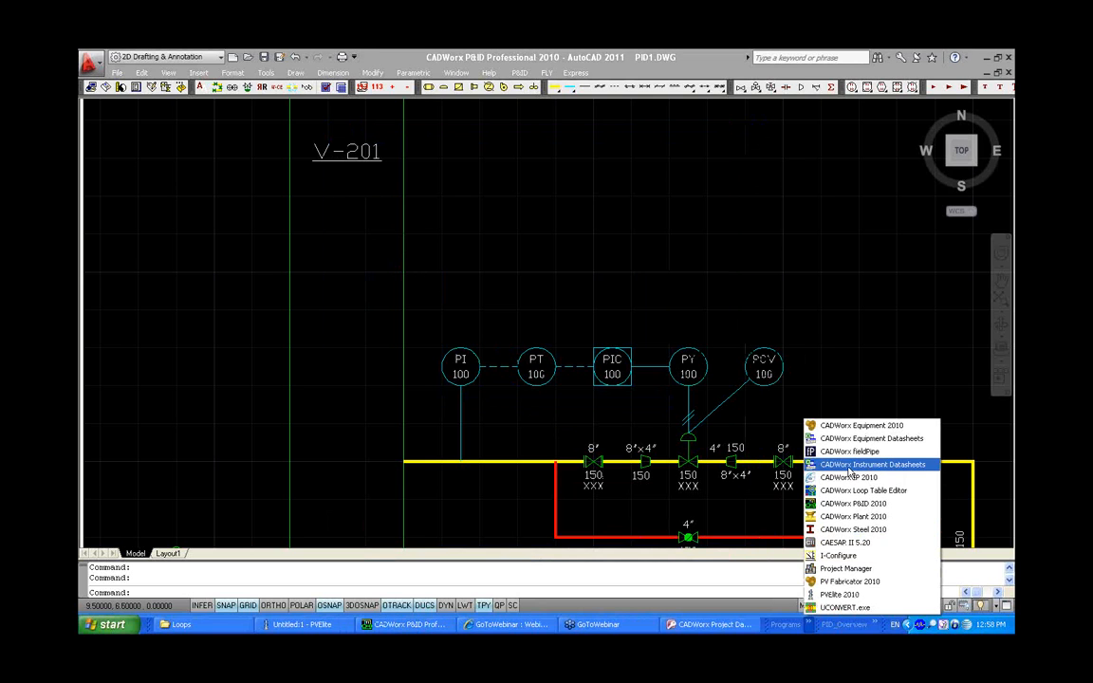
click(849, 439)
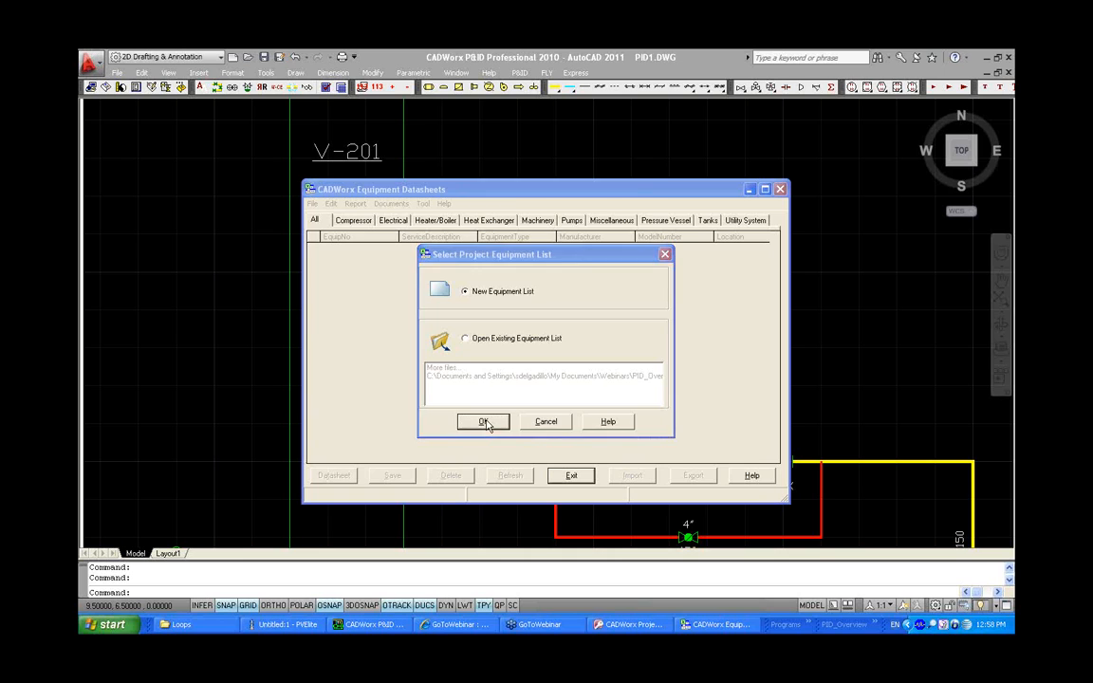
click(483, 421)
double_click(384, 222)
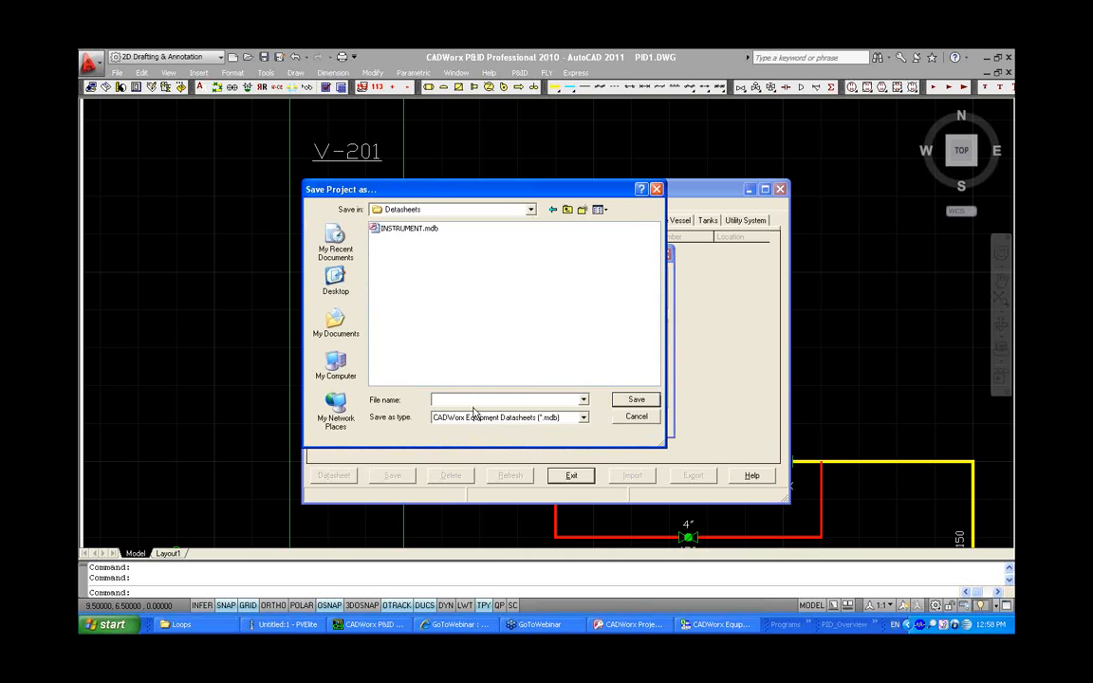
click(469, 399)
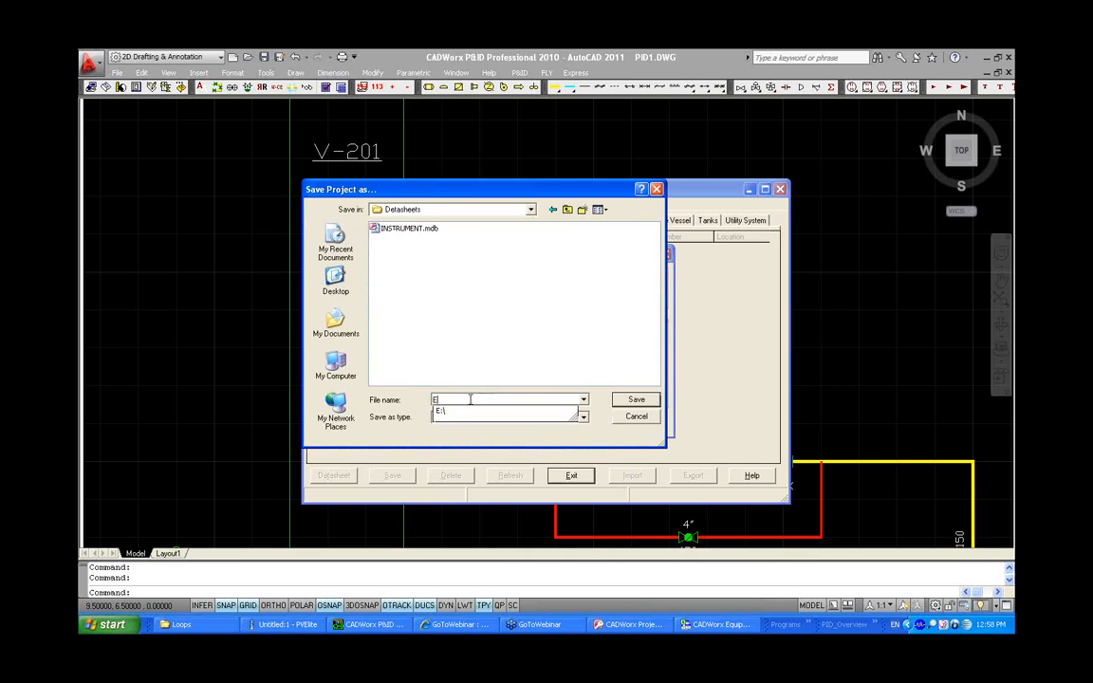
text(EQUIPMENT)
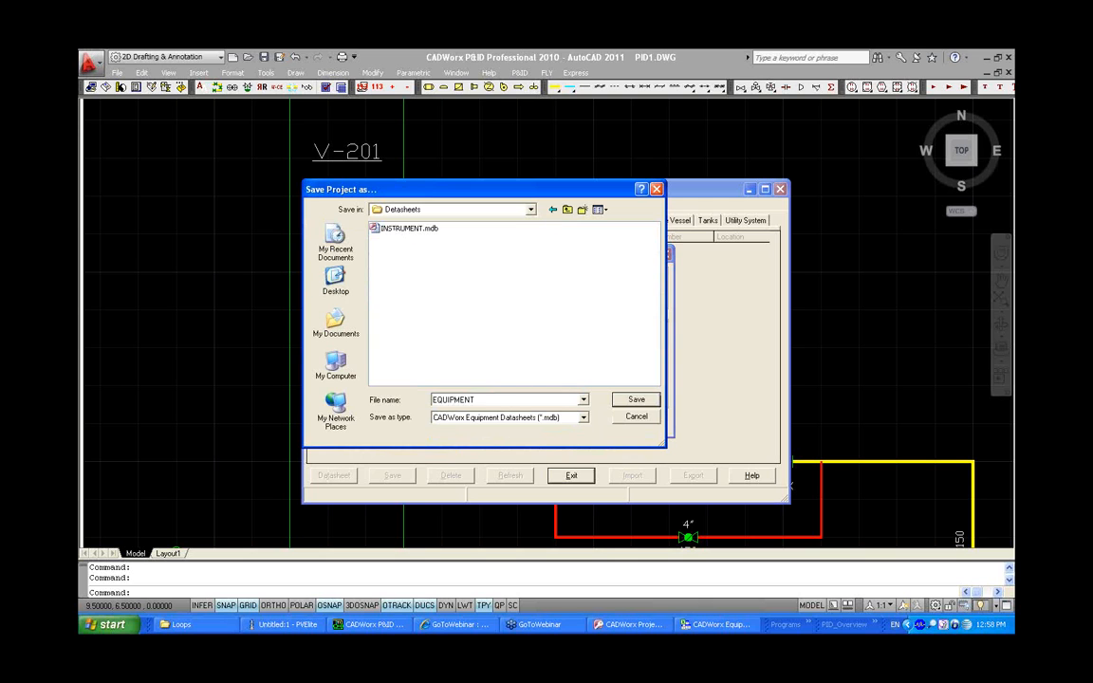
click(636, 399)
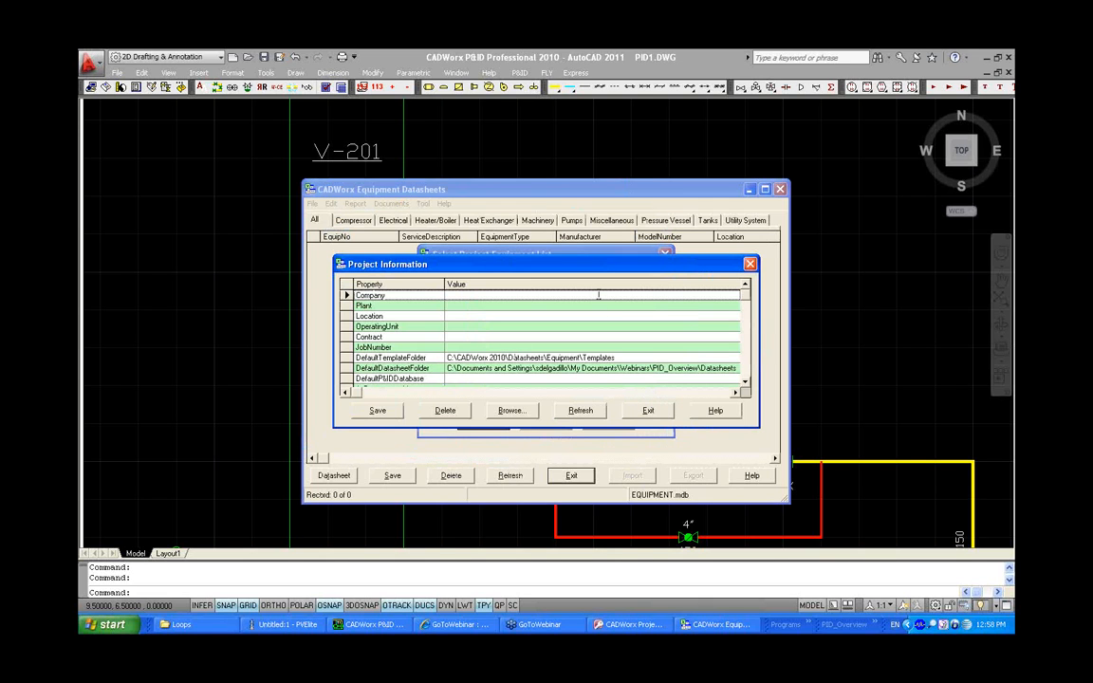
Set the equipment list's DefaultP&IDDatabase to Project.mdb in the PID_Overview folder and close Project Information
click(746, 383)
click(745, 383)
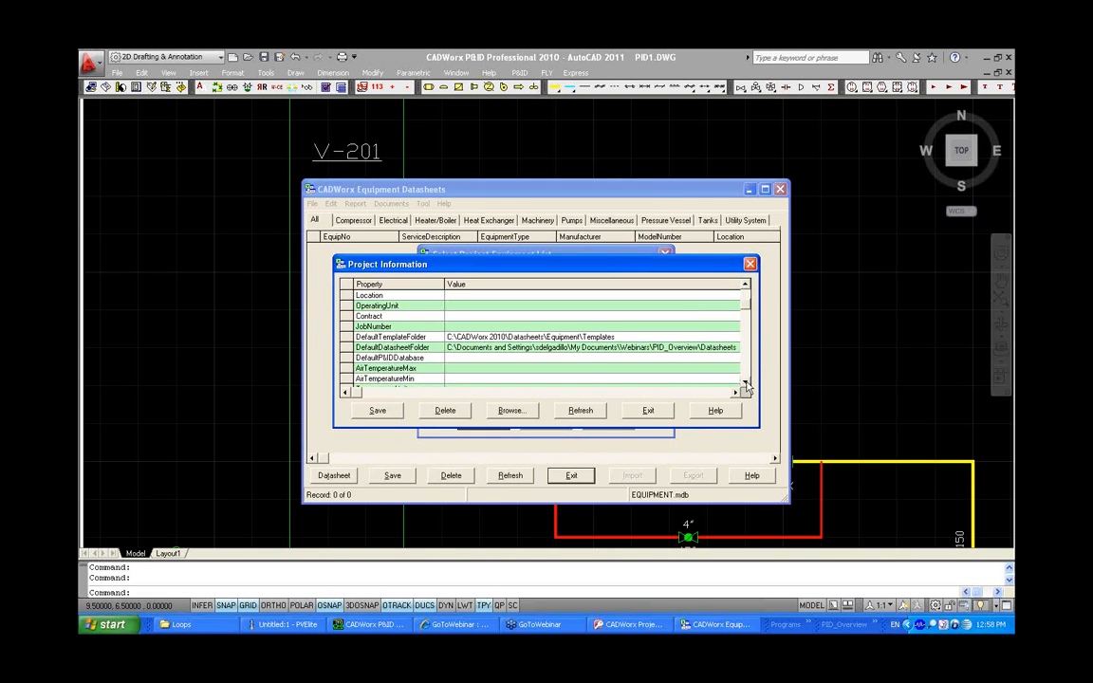
click(746, 383)
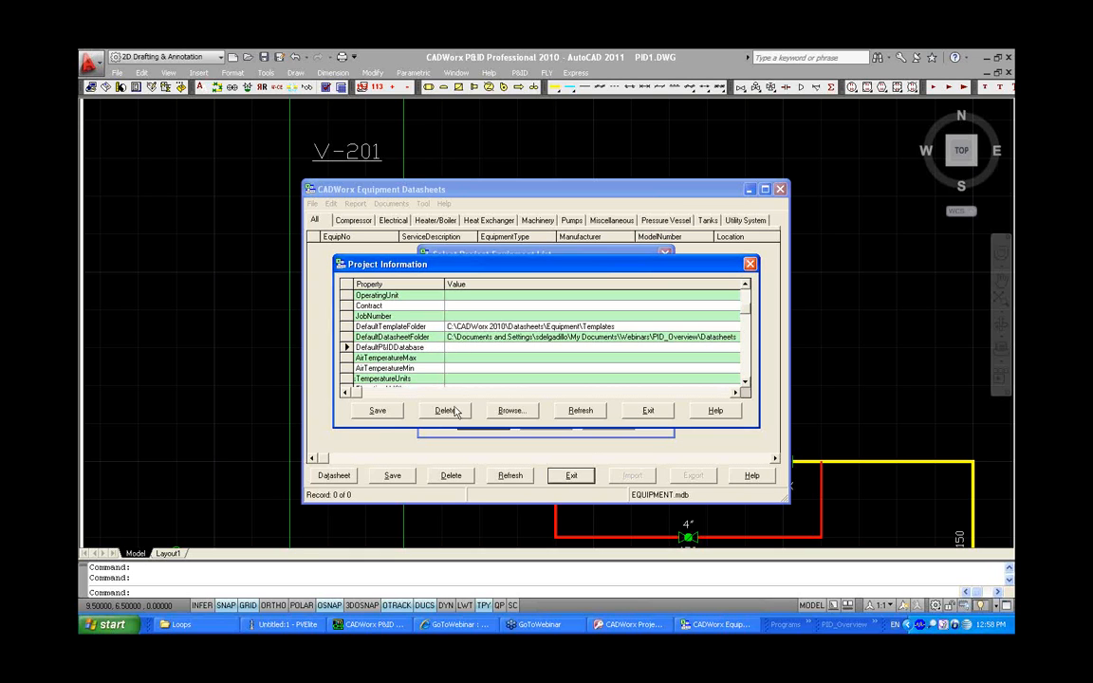
click(511, 410)
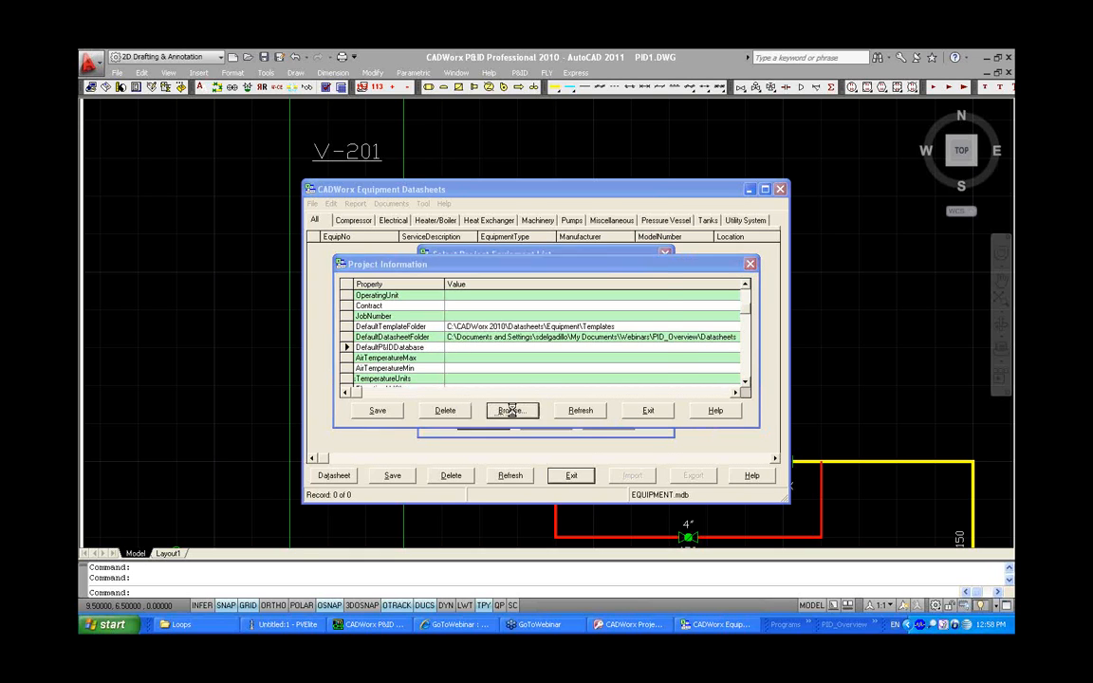
click(335, 277)
double_click(399, 263)
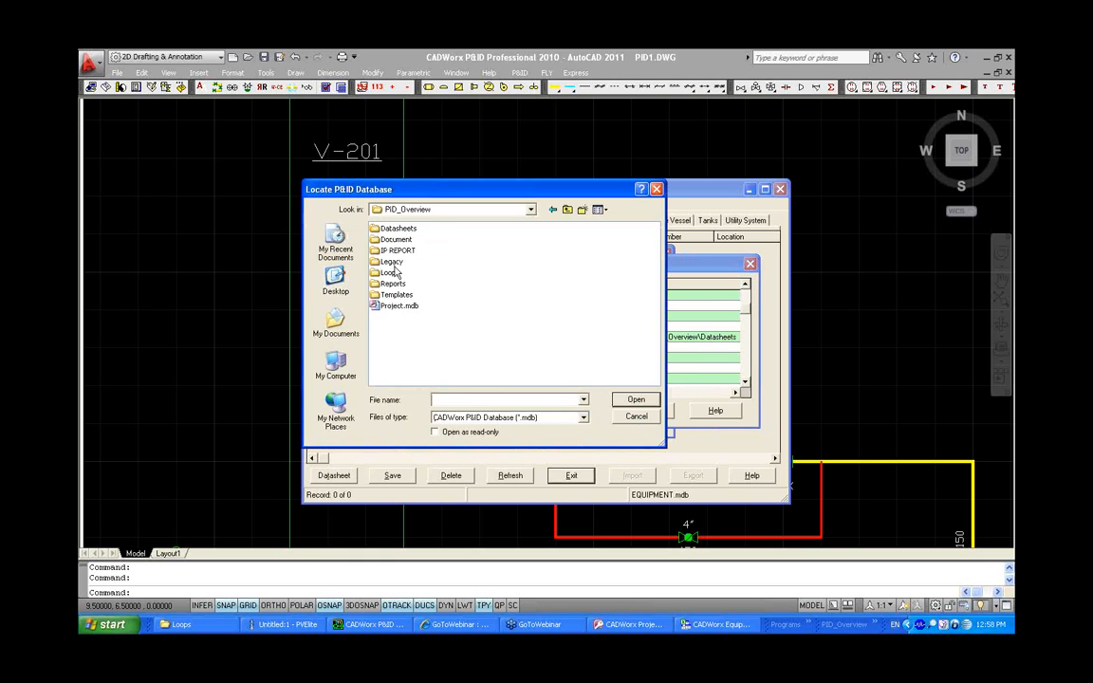
click(402, 306)
click(636, 400)
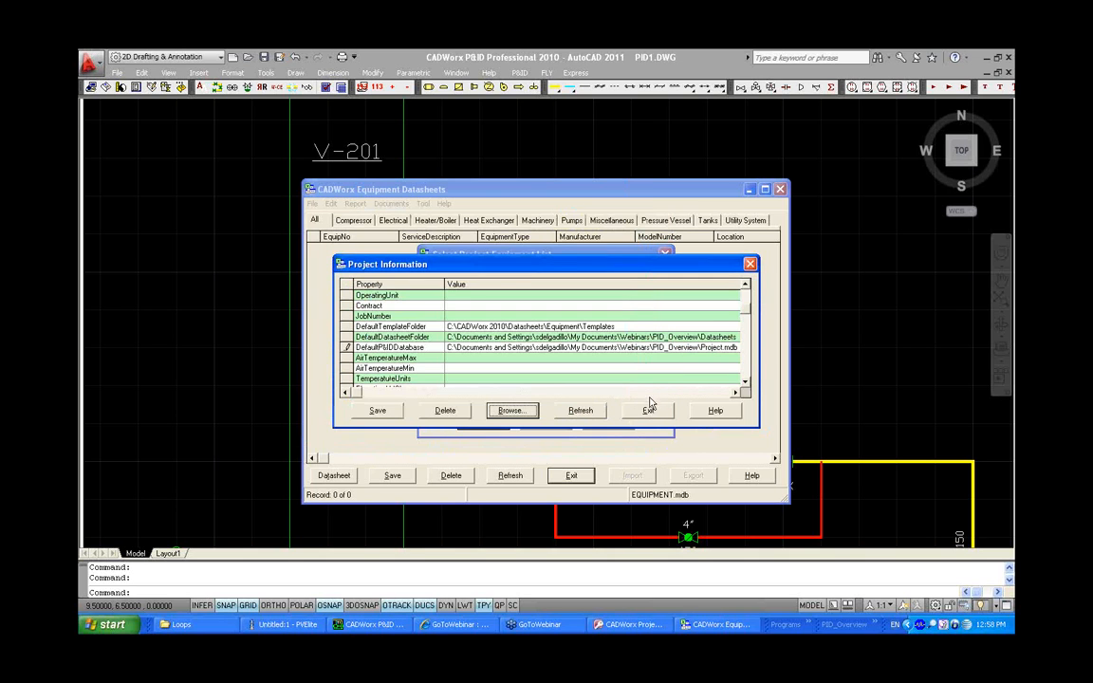
click(648, 410)
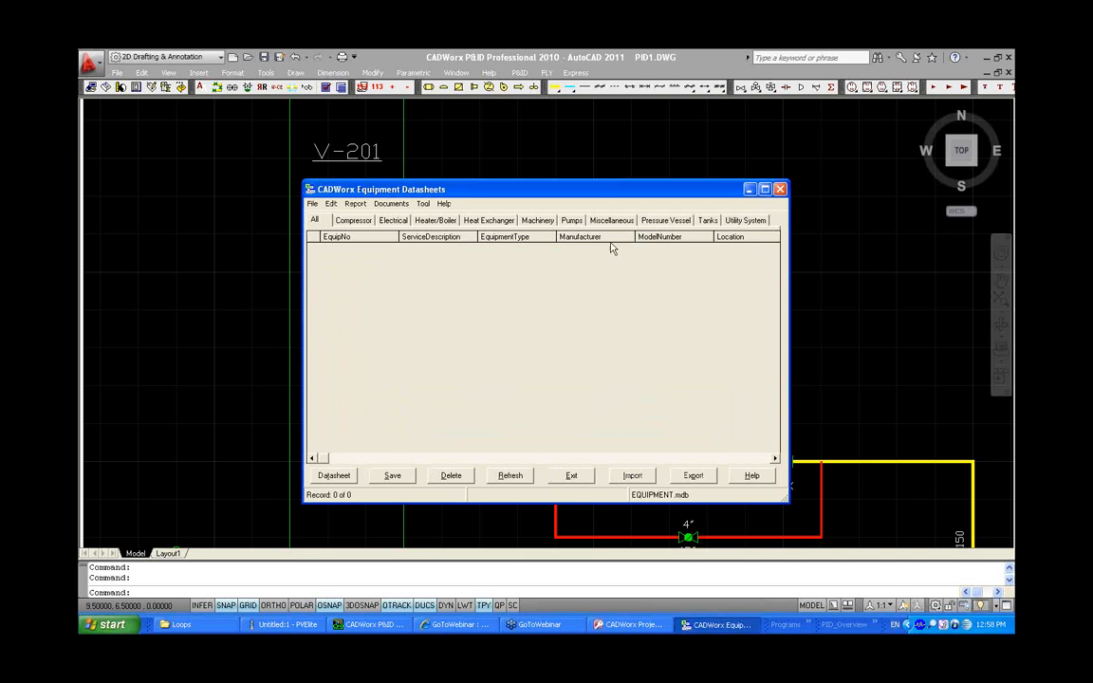
Add equipment V-201 as a Pressure Vessel and select it in the All equipment list
click(661, 220)
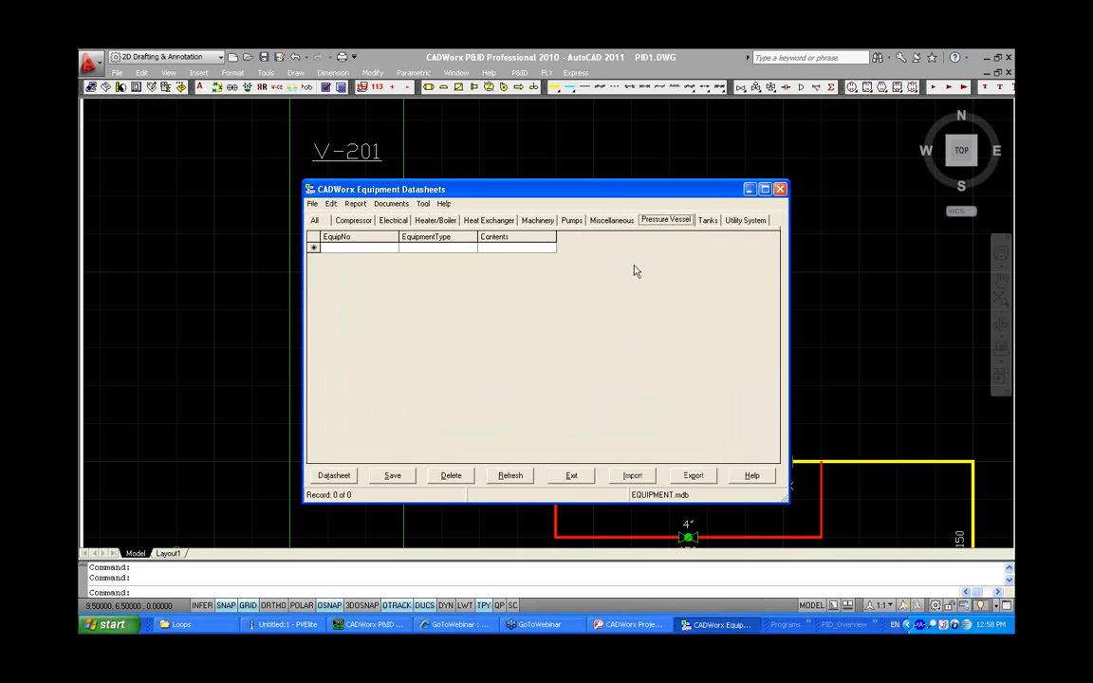
click(348, 247)
text(V-201)
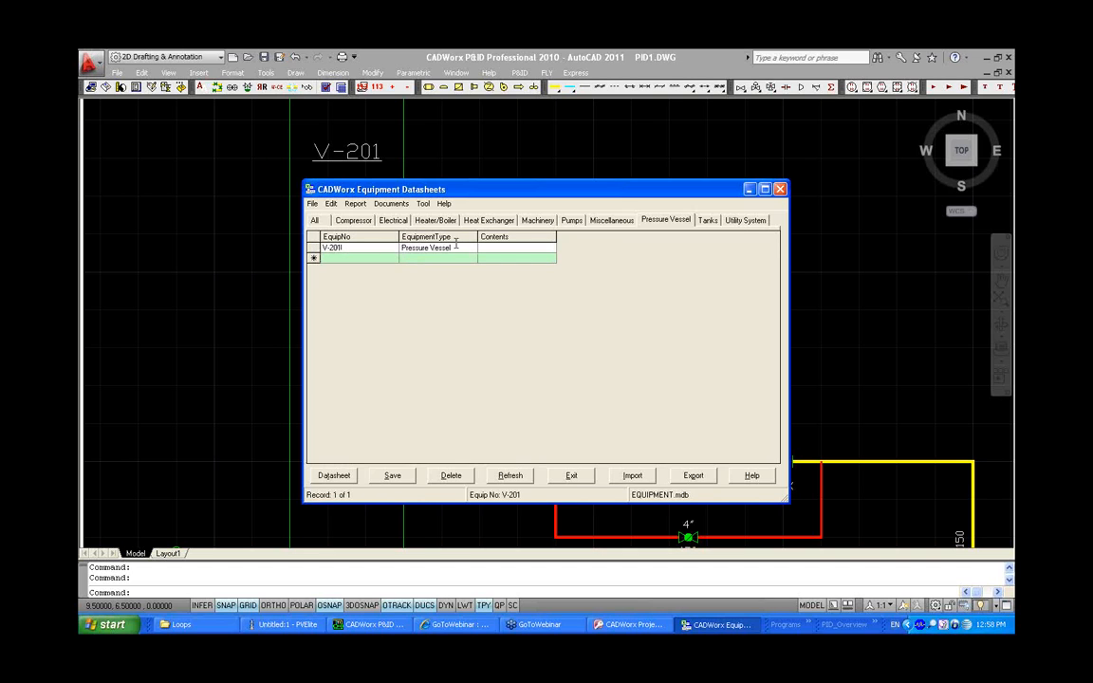
click(317, 220)
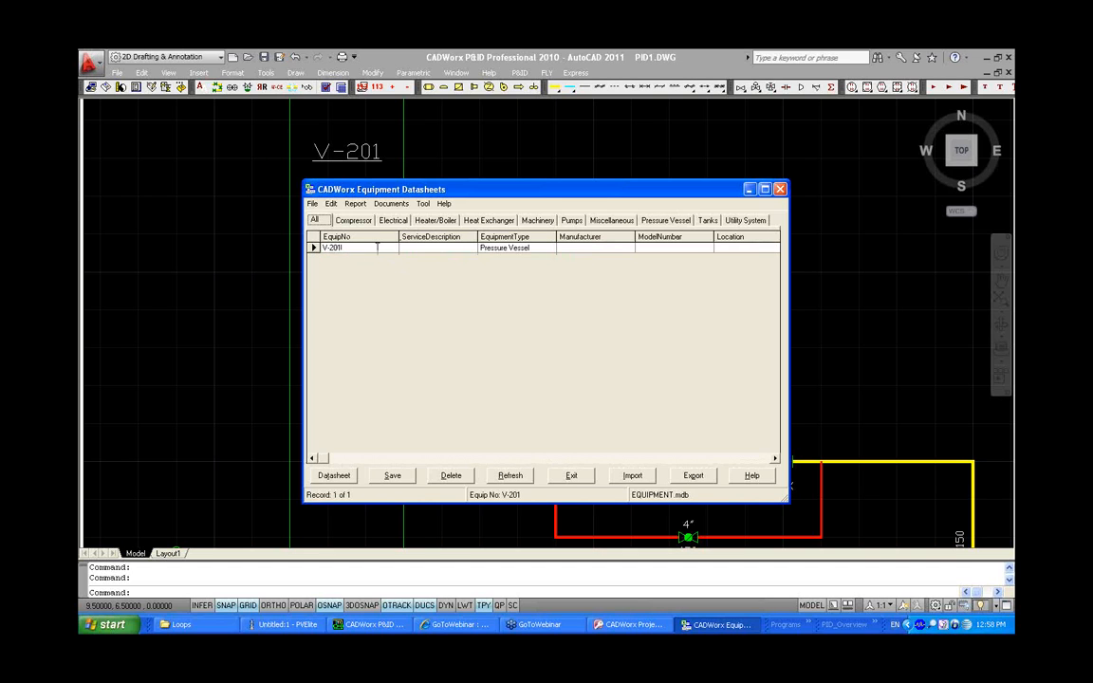
click(314, 247)
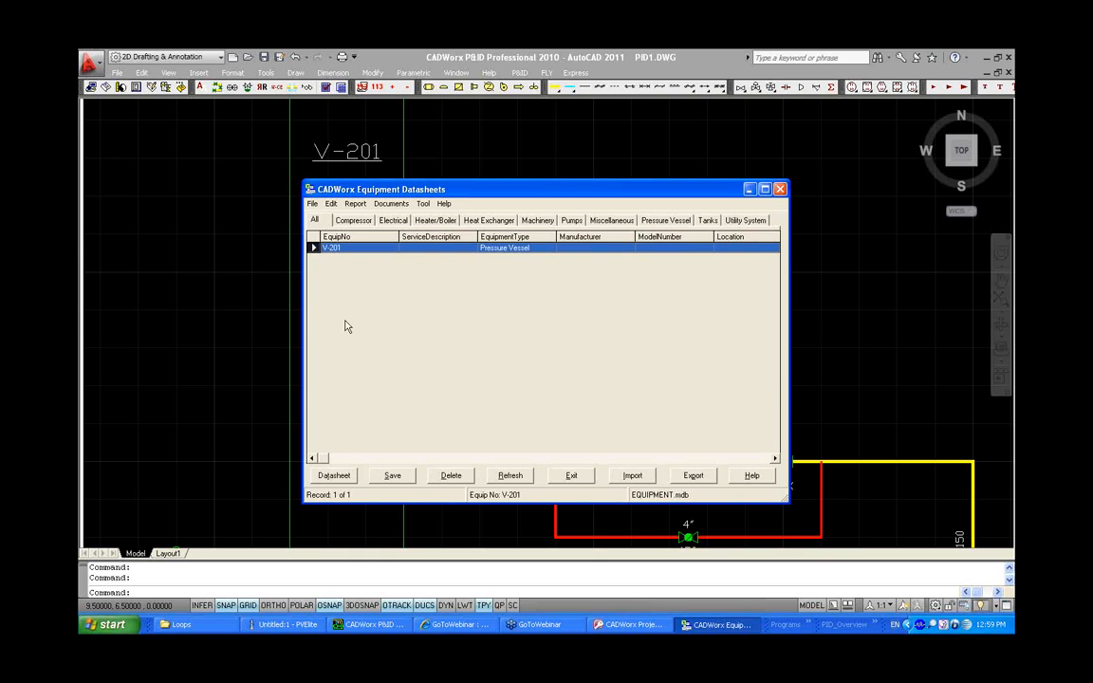
Create datasheet V-201 for the vessel using the PV01 Pressure Vessel datasheet type
click(336, 475)
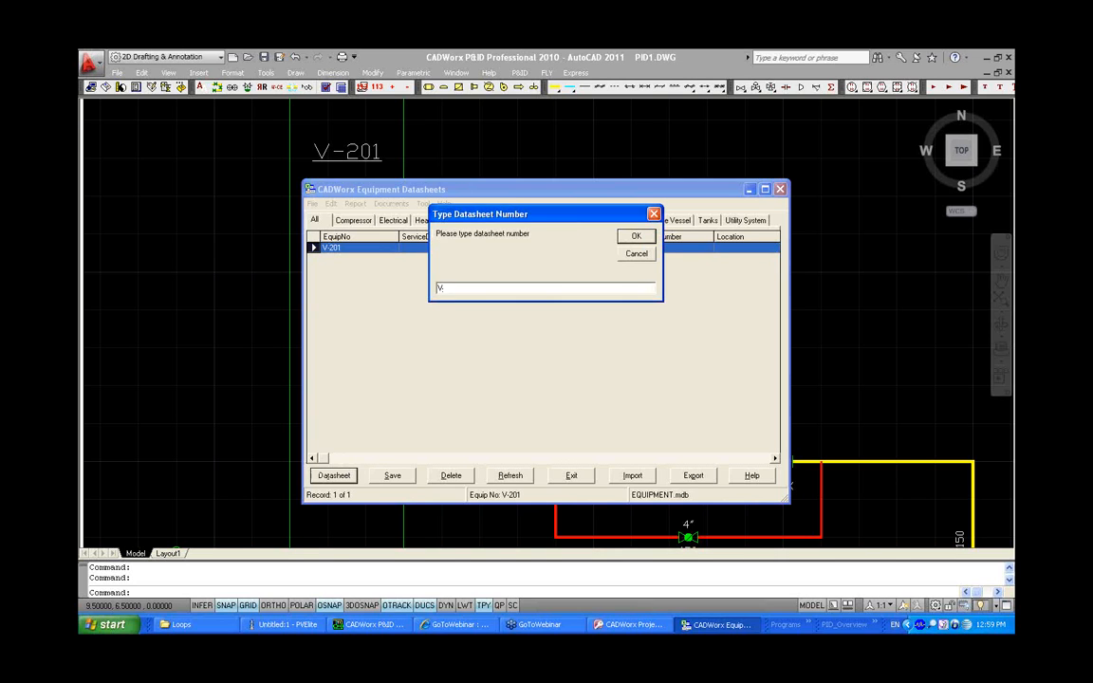
text(V-201)
click(634, 237)
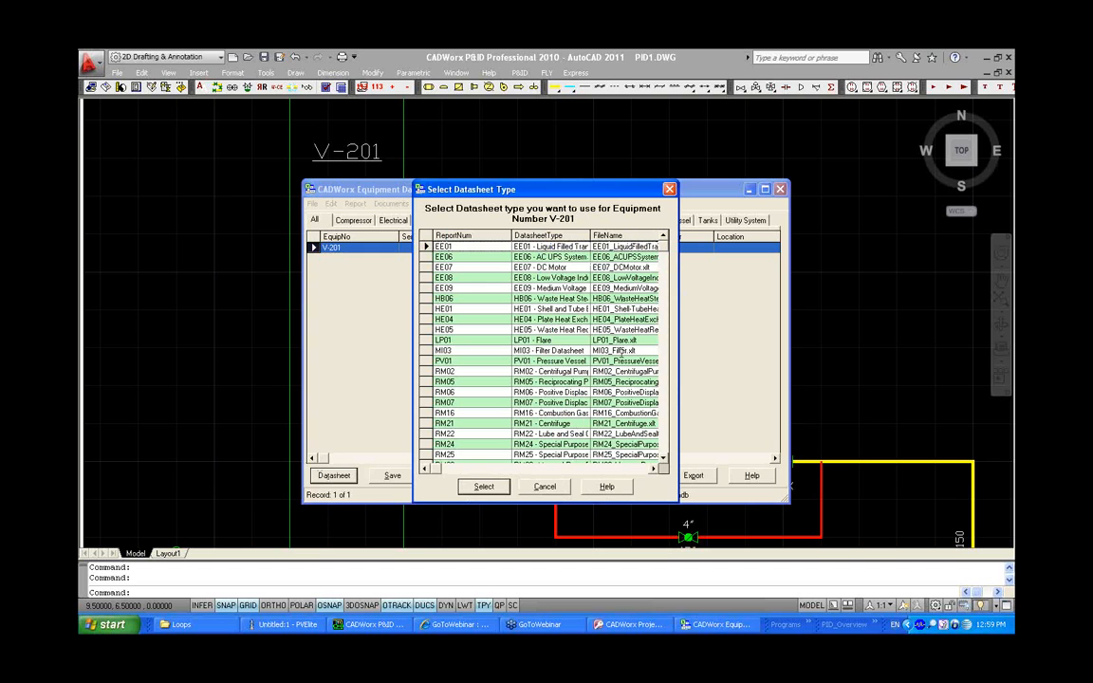
click(439, 361)
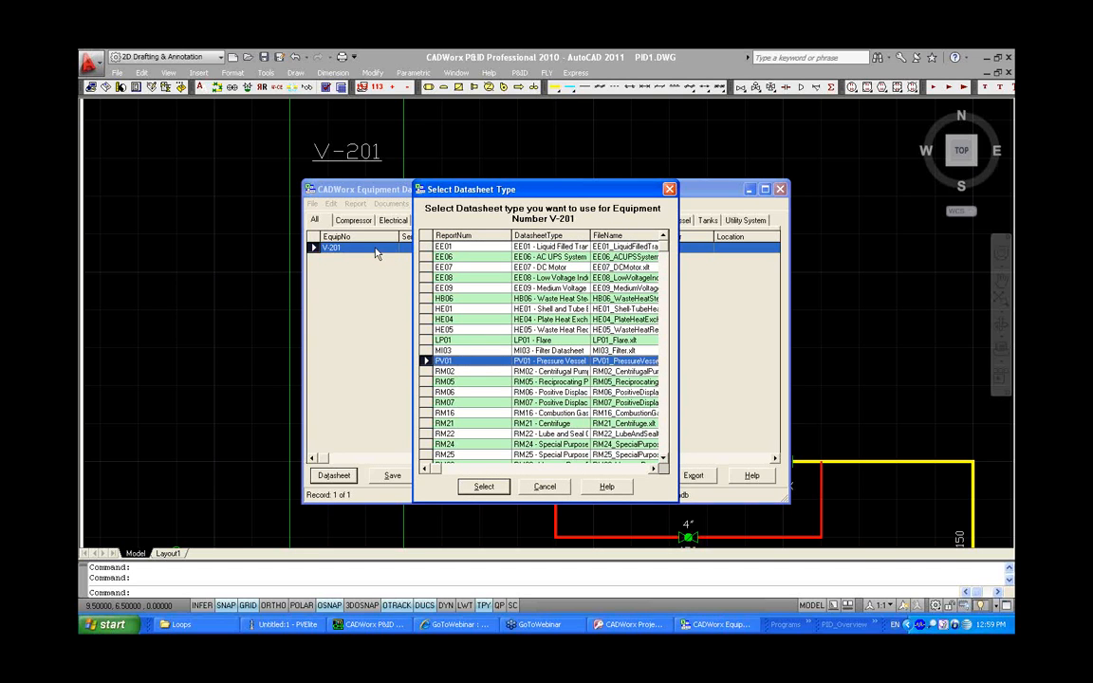
click(482, 486)
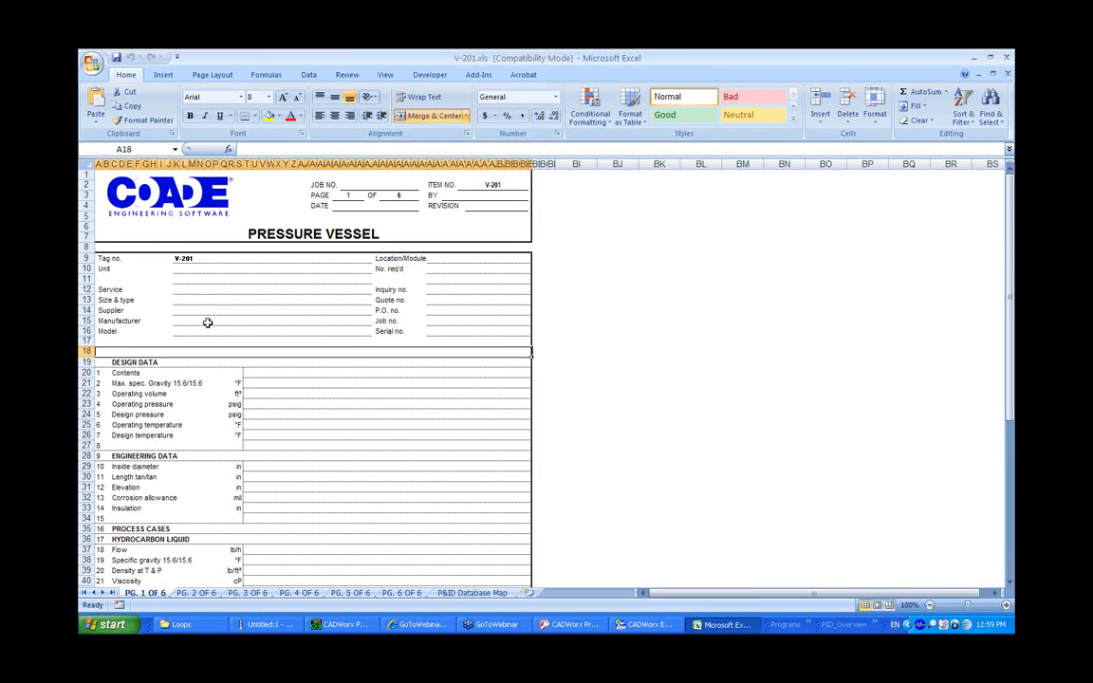
Inspect the V-201 vessel's Additional Data on the drawing, including its Manufacturer entry
click(207, 320)
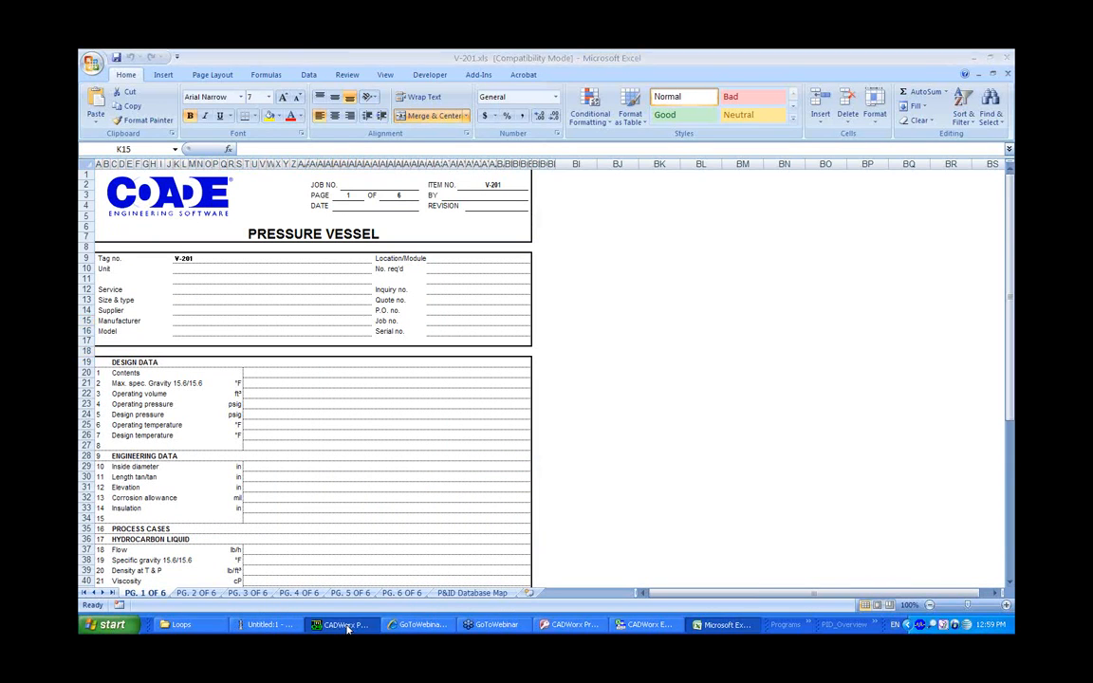
click(344, 624)
middle_drag(447, 254, 439, 286)
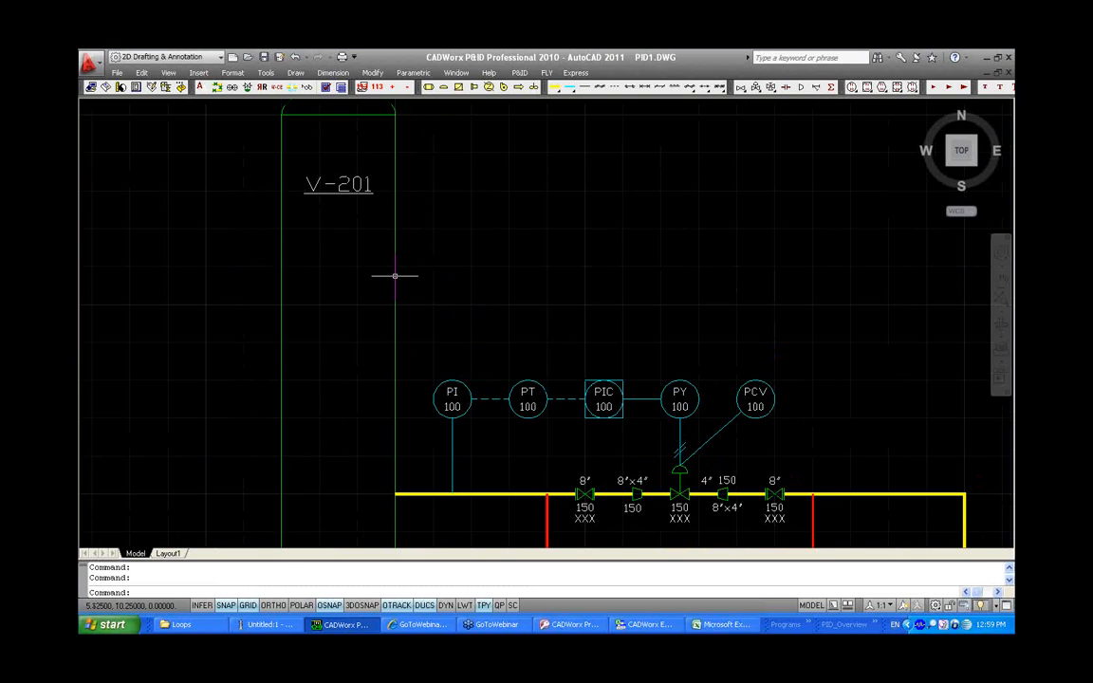
double_click(395, 276)
click(536, 376)
drag(595, 341, 500, 338)
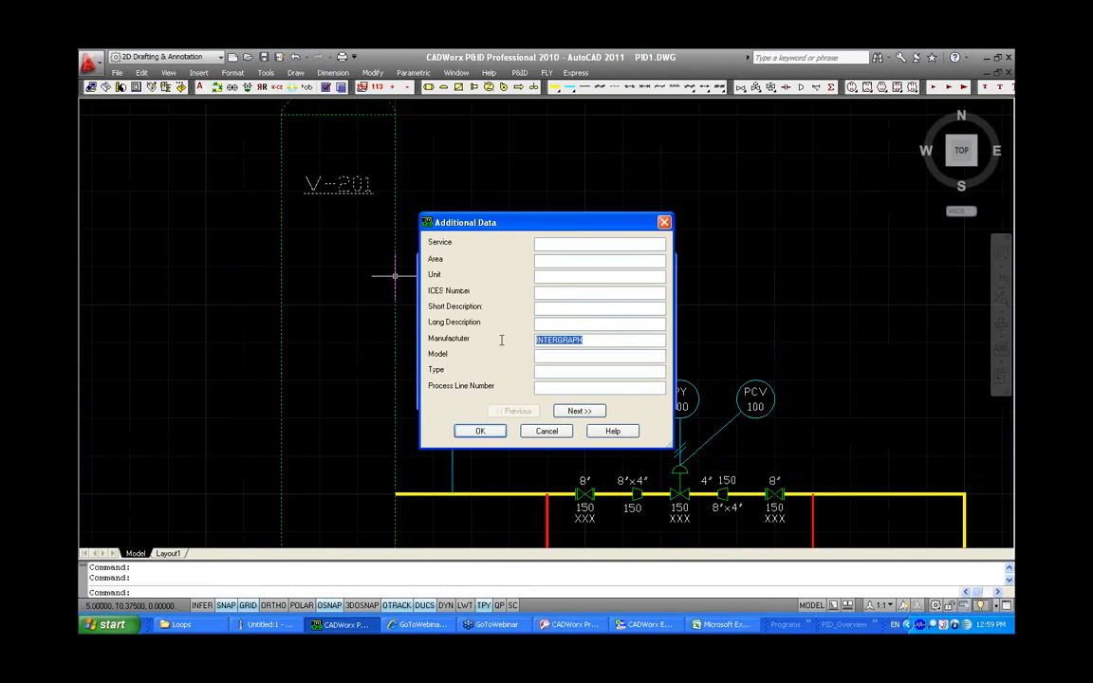
click(480, 431)
click(478, 389)
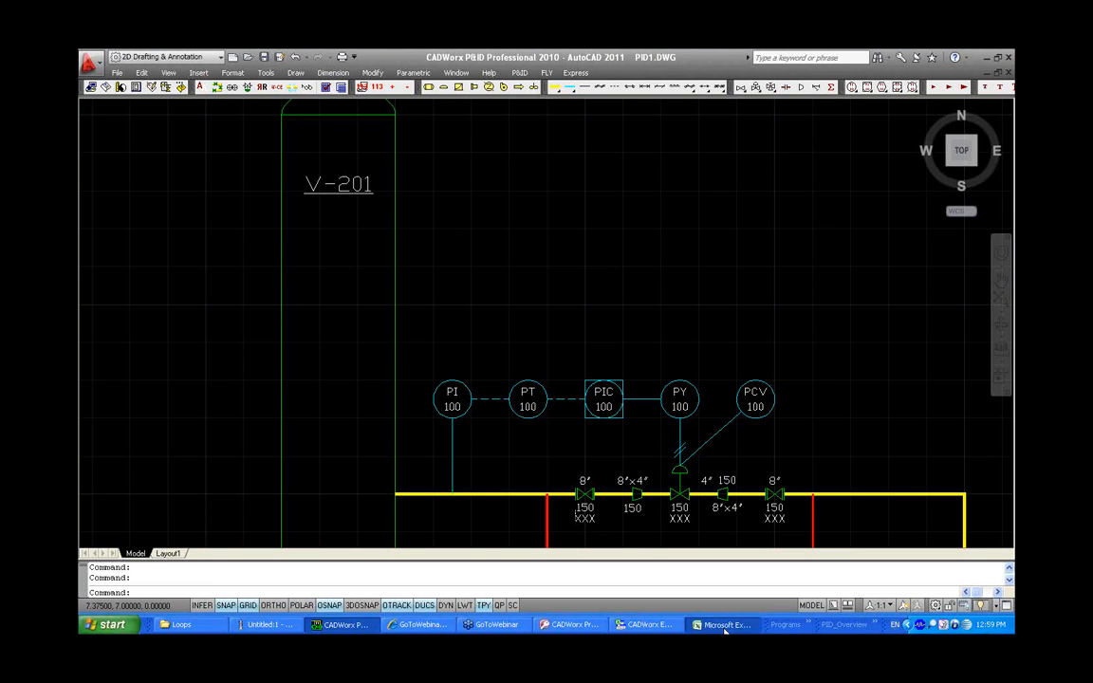
Return to the V-201 datasheet and view its P&ID Database Map sheet
click(723, 625)
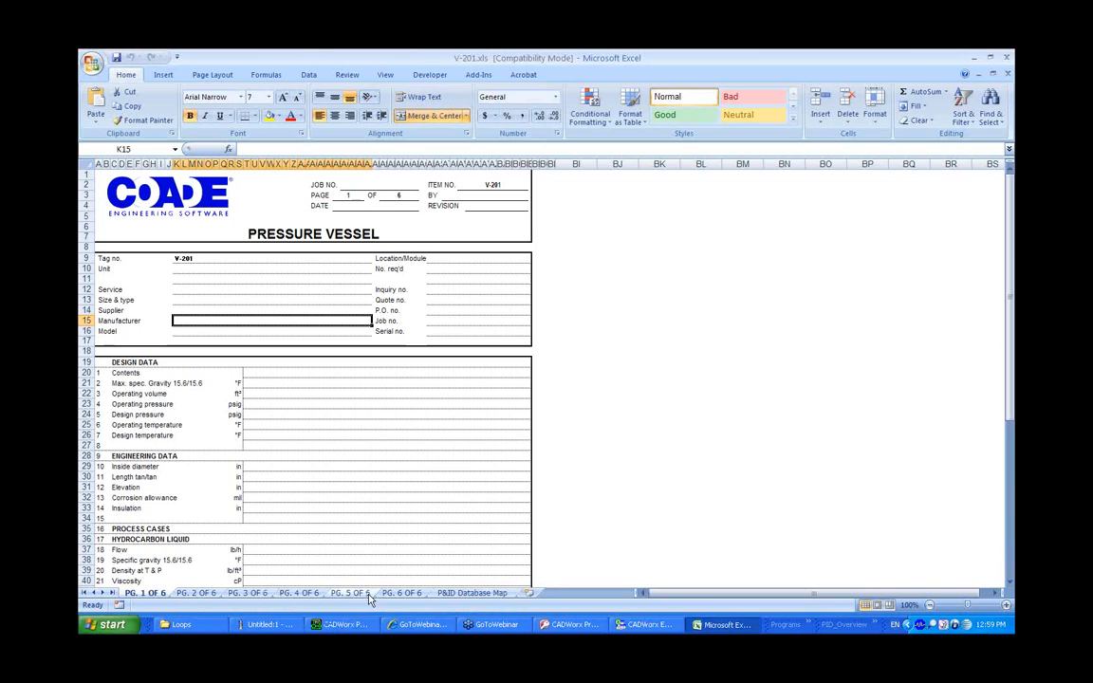
click(474, 592)
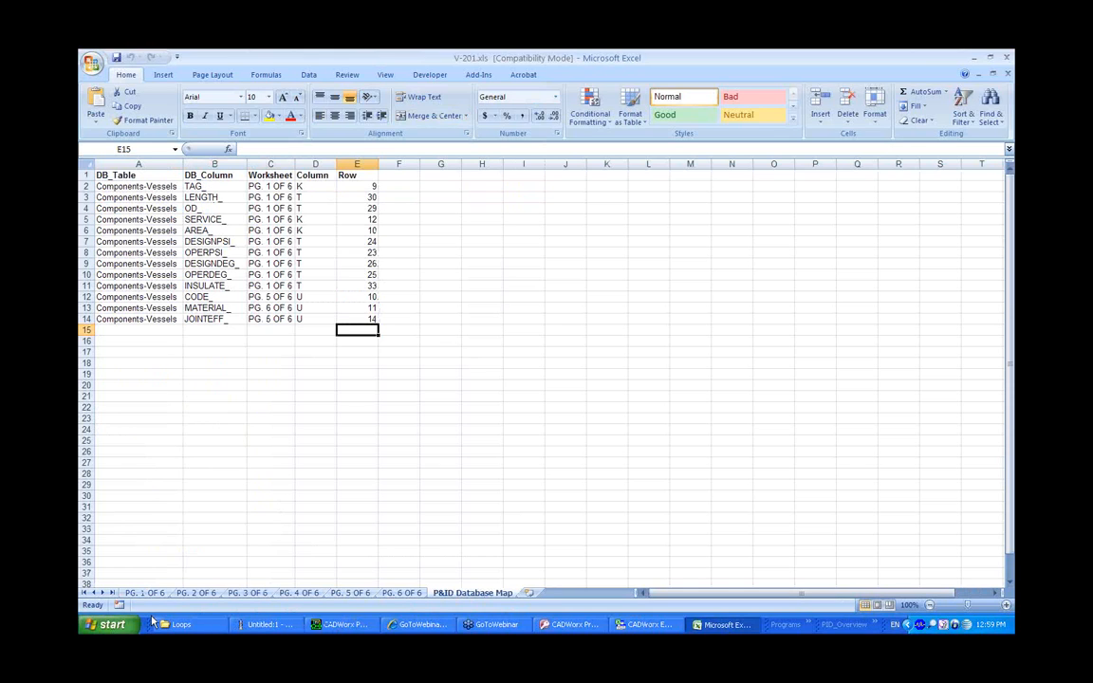
Open Database.tbl from the PID_Overview project folder and copy the MANUFACT_ column name from its Mechanical section
click(190, 626)
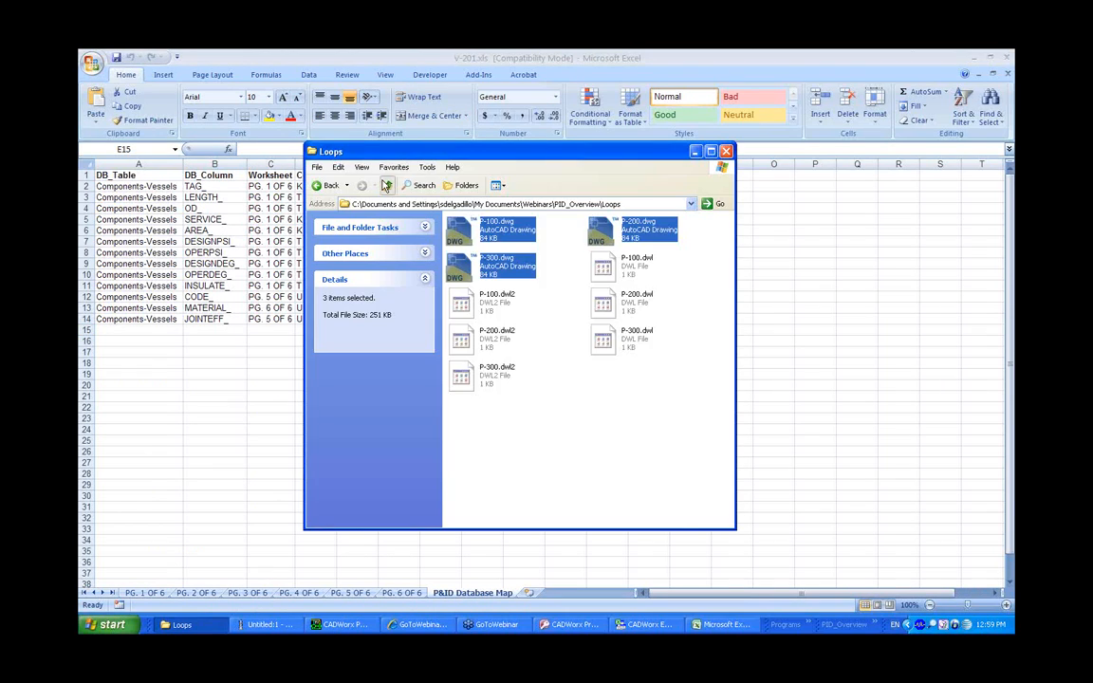
click(386, 185)
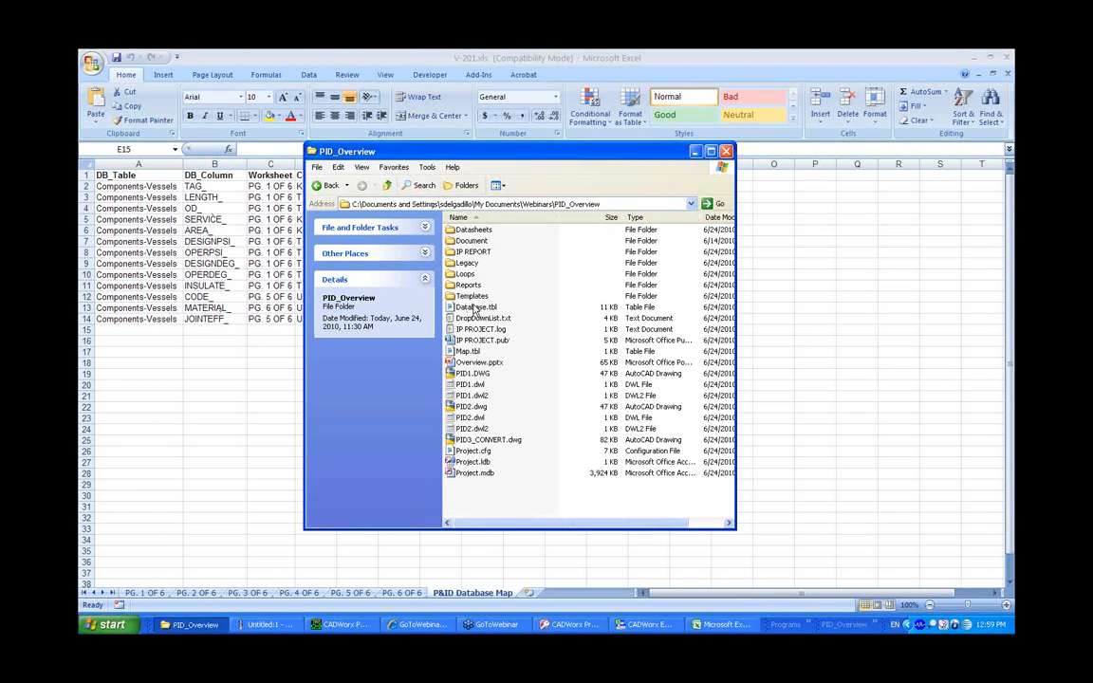
double_click(467, 351)
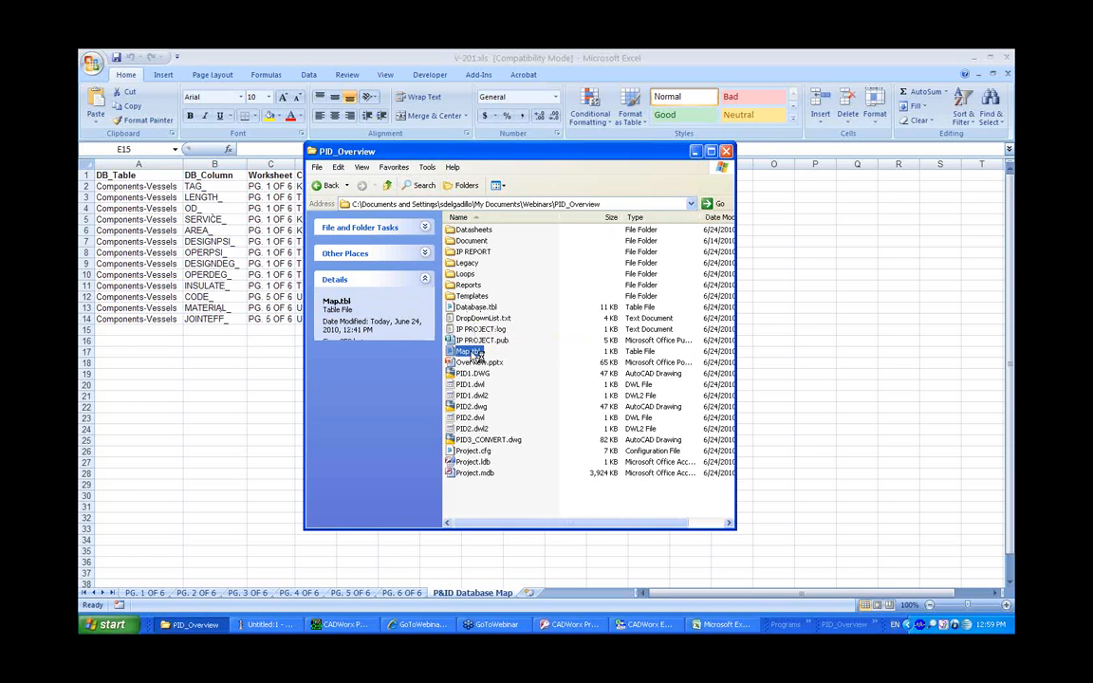
click(856, 151)
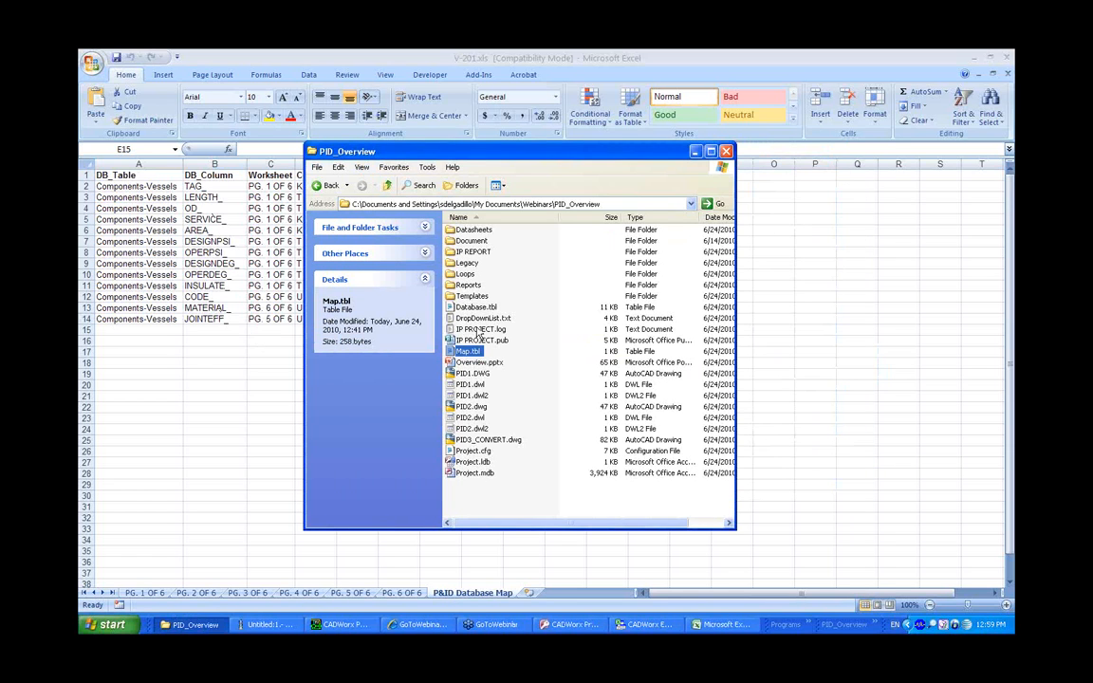
click(479, 308)
double_click(479, 307)
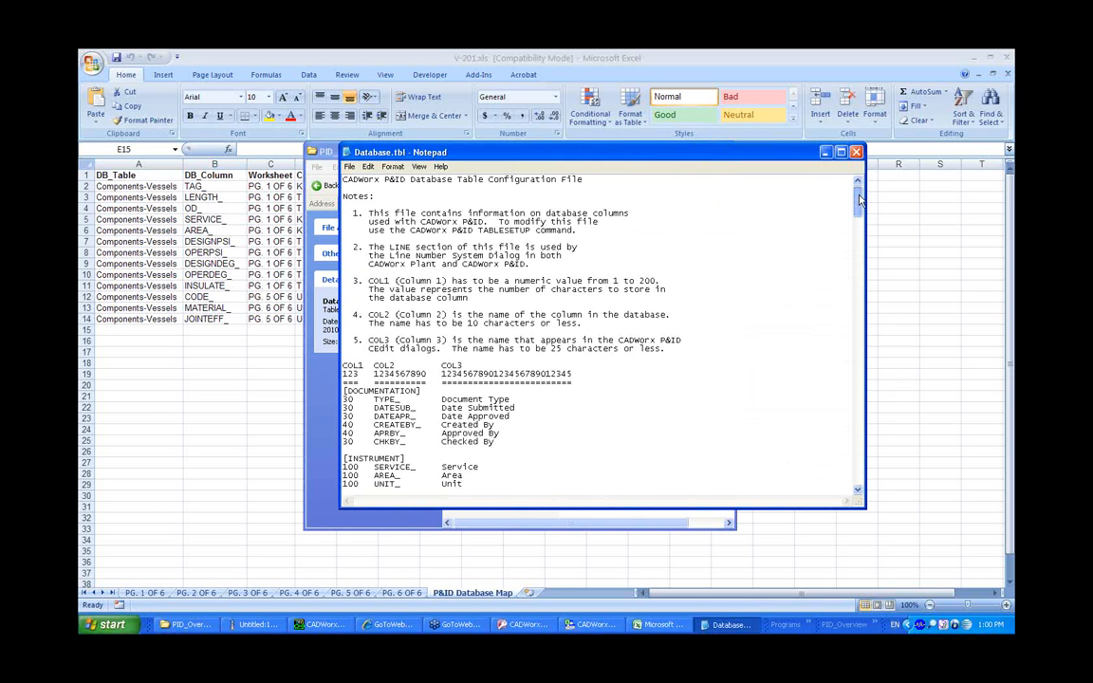
drag(858, 198, 859, 277)
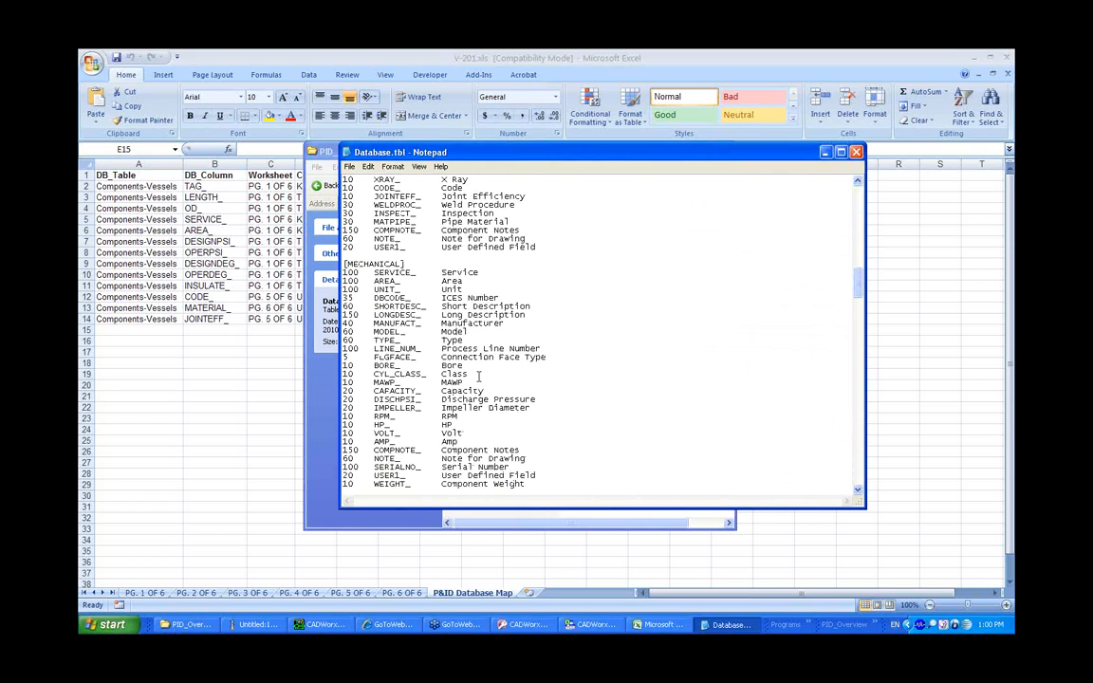
double_click(399, 323)
right_click(364, 315)
click(402, 351)
click(855, 152)
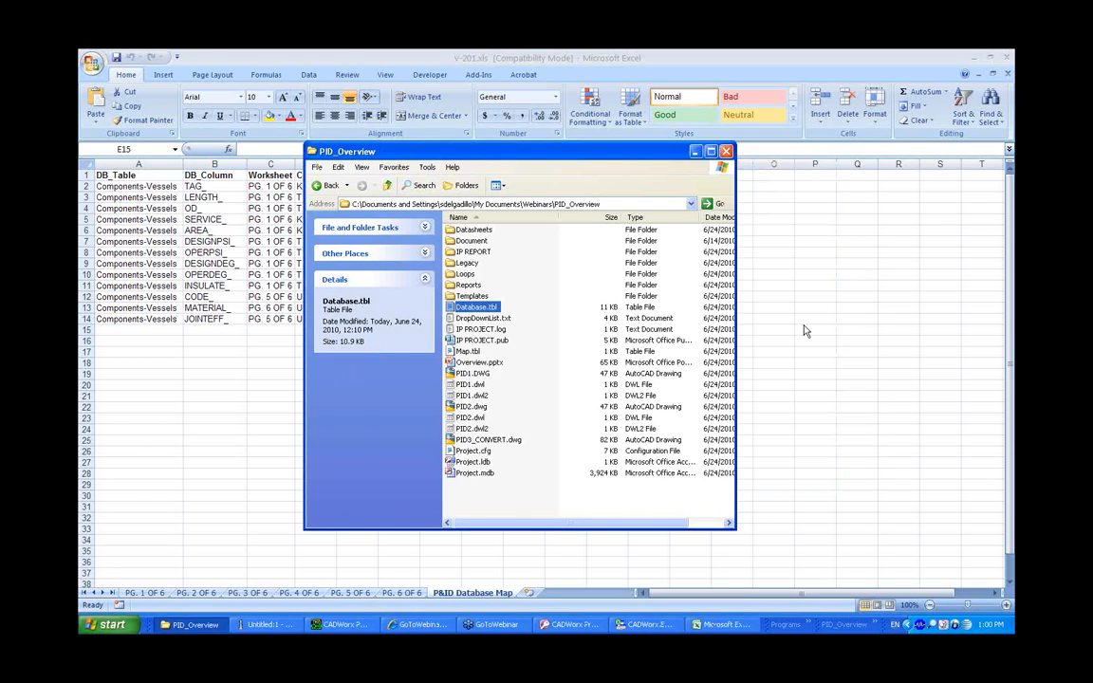
Add a new P&ID Database Map row with DB_Column MANUFACT_ and DB_Table Components-Vessels
click(193, 336)
double_click(201, 330)
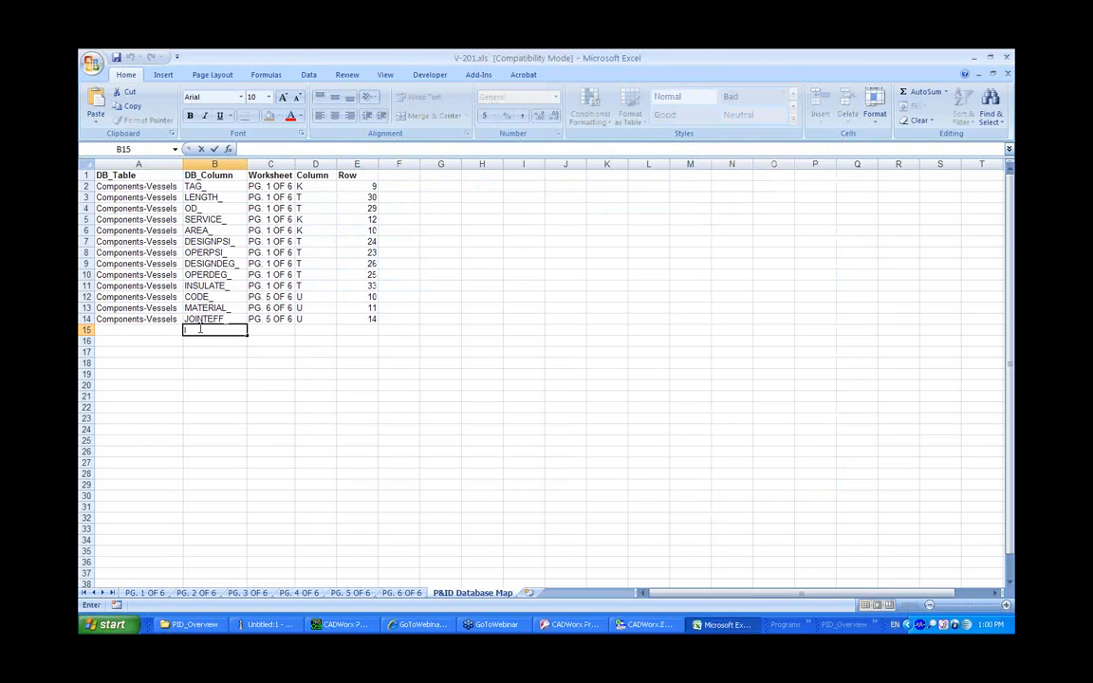
right_click(202, 329)
click(235, 366)
click(169, 319)
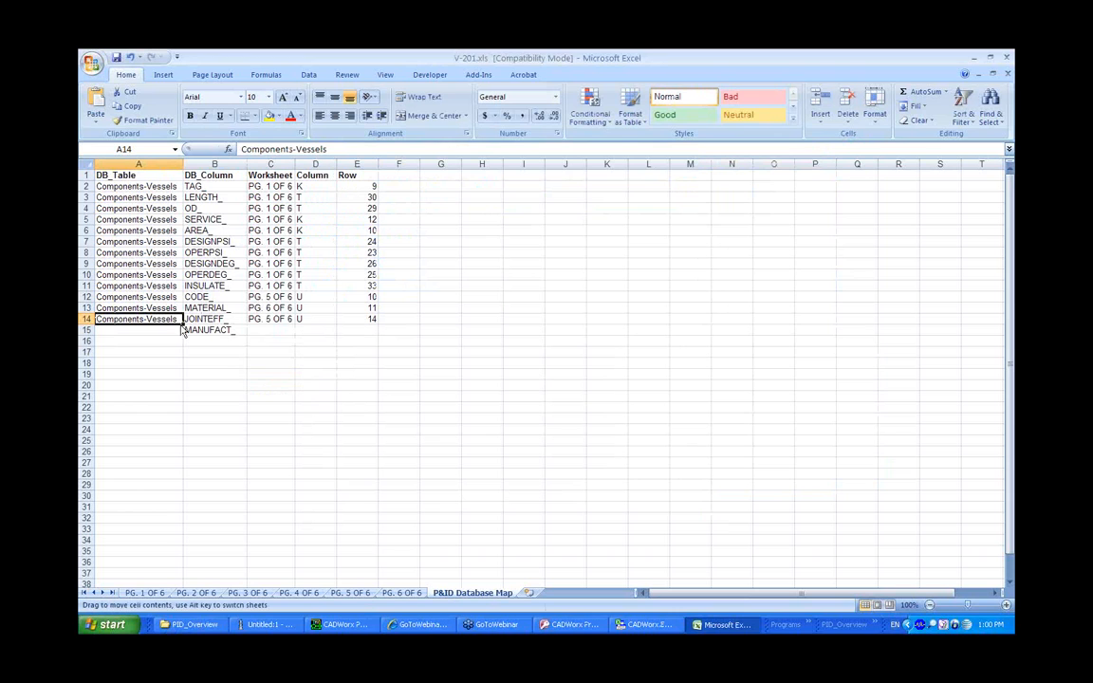
drag(181, 325, 181, 337)
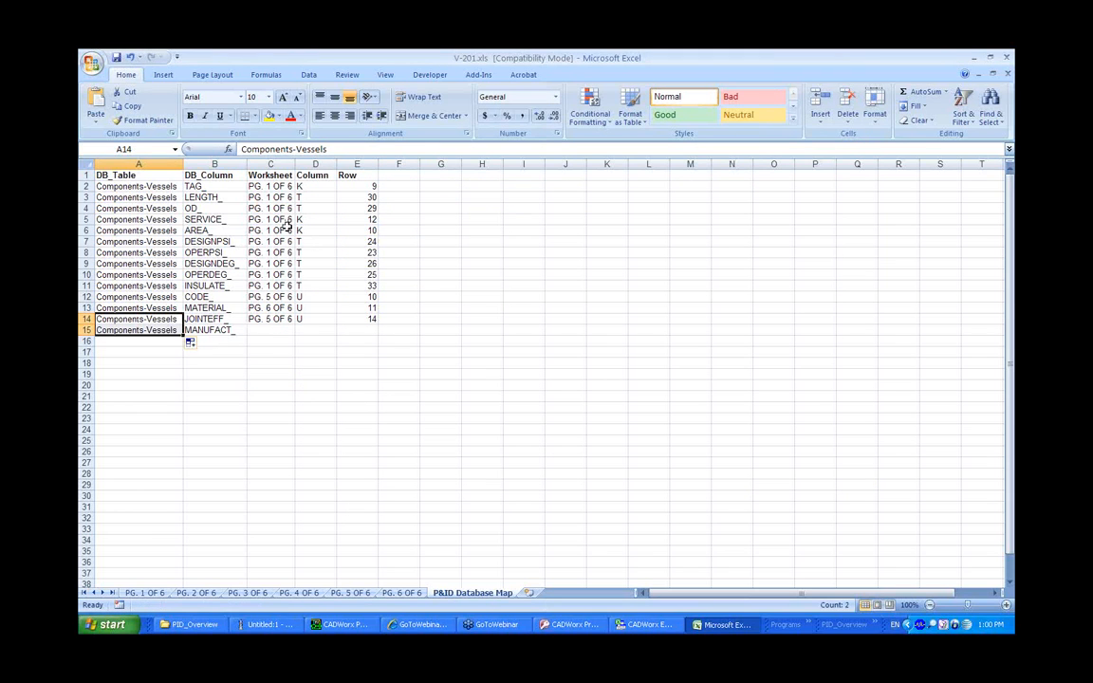
Copy the PG. 1 OF 6 worksheet name into the new MANUFACT_ row
click(273, 186)
key(ctrl+c)
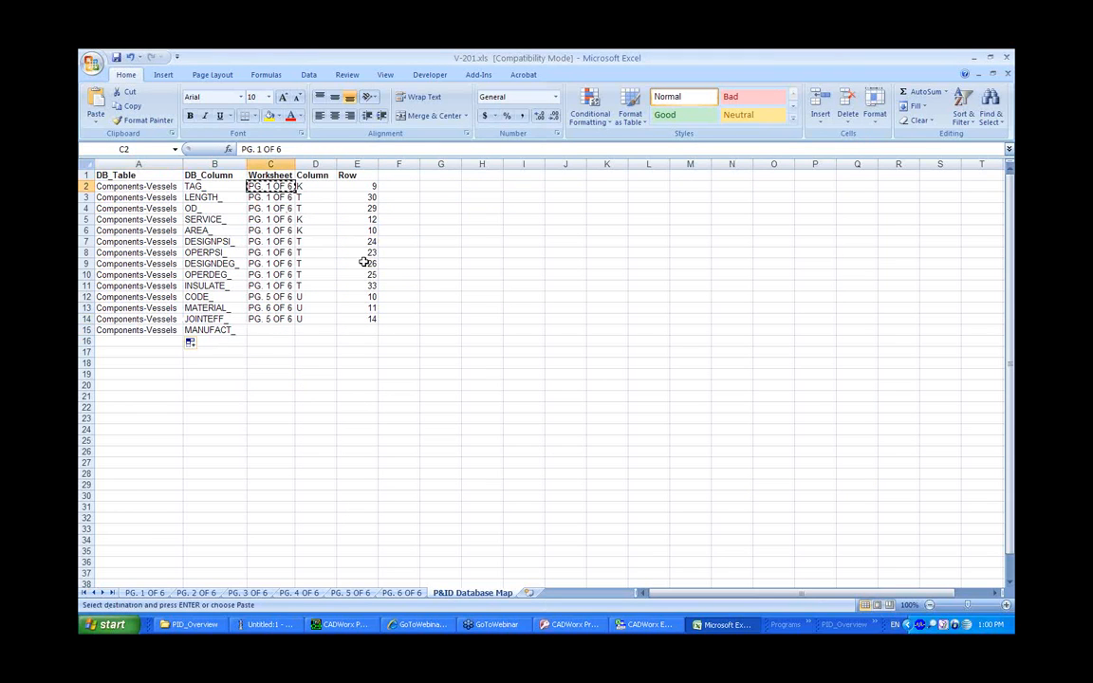
click(280, 330)
key(ctrl+v)
click(366, 361)
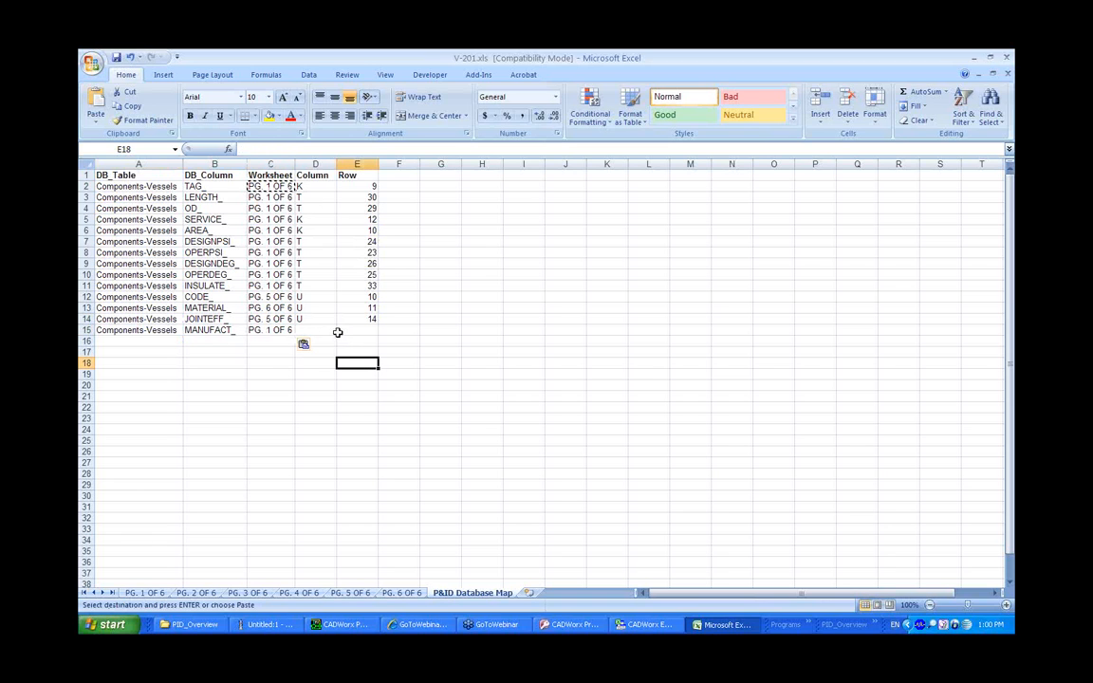
Locate the Manufacturer cell on page 1, then set the MANUFACT_ row's column to K and row to 15
click(150, 592)
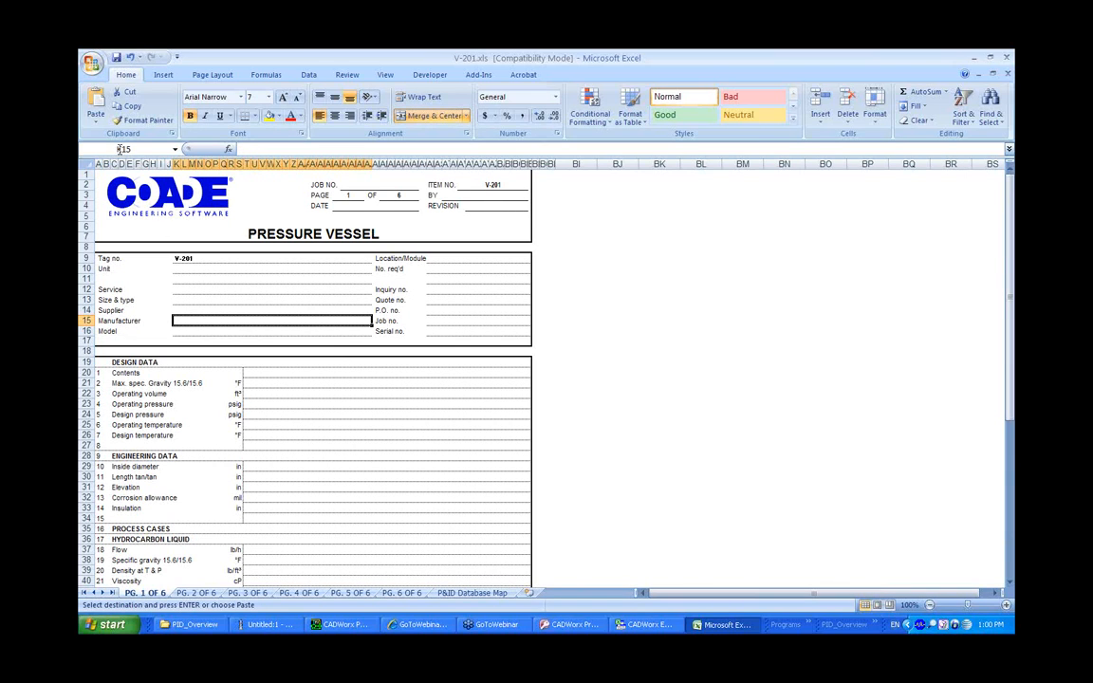
click(470, 591)
click(316, 331)
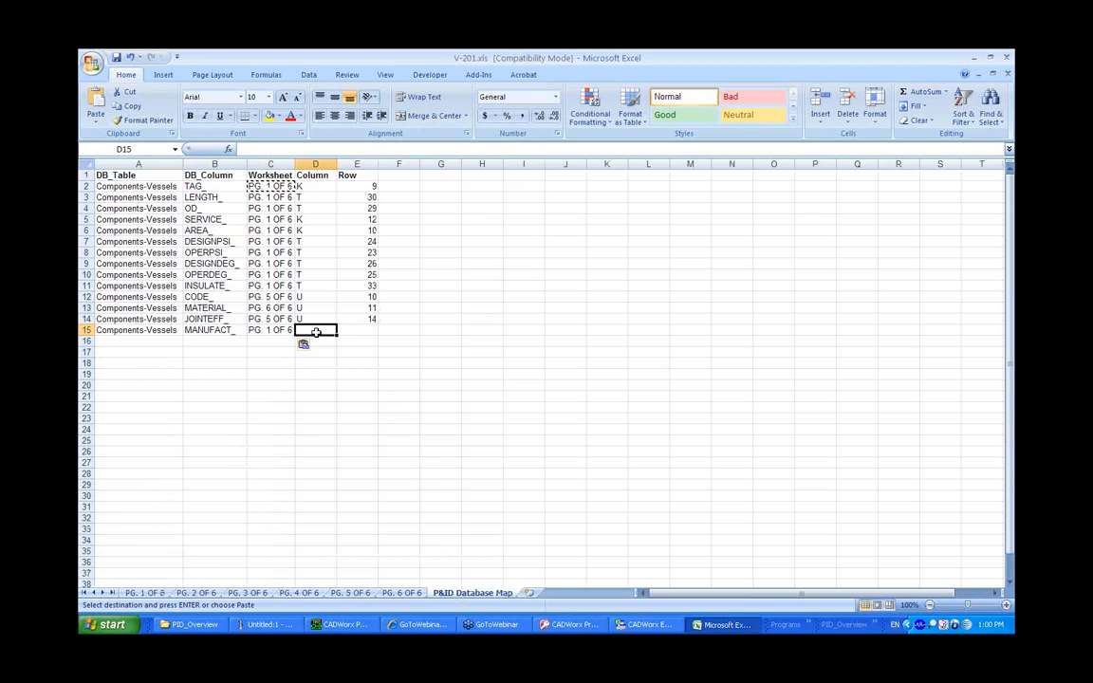
text(K)
key(Tab)
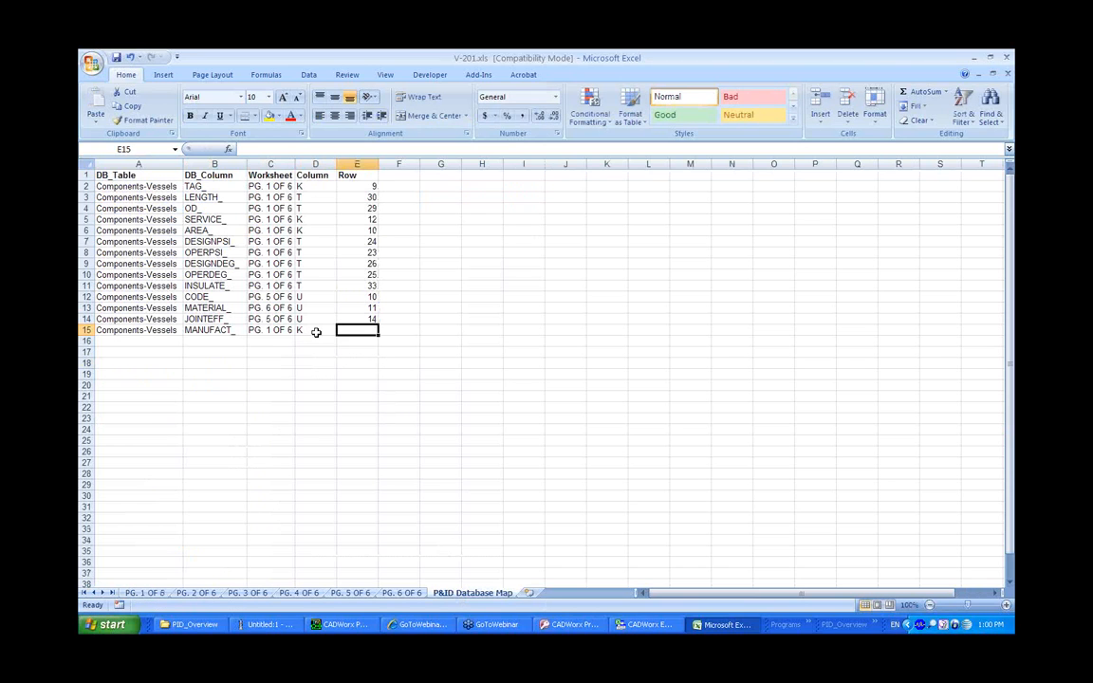
text(15)
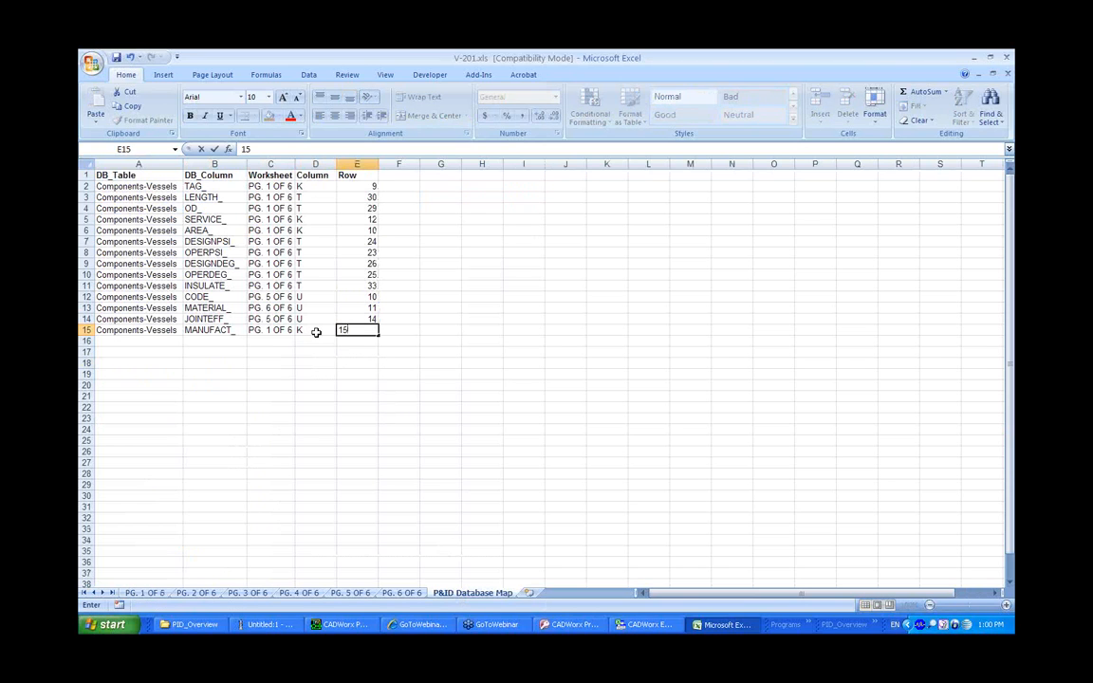
key(Return)
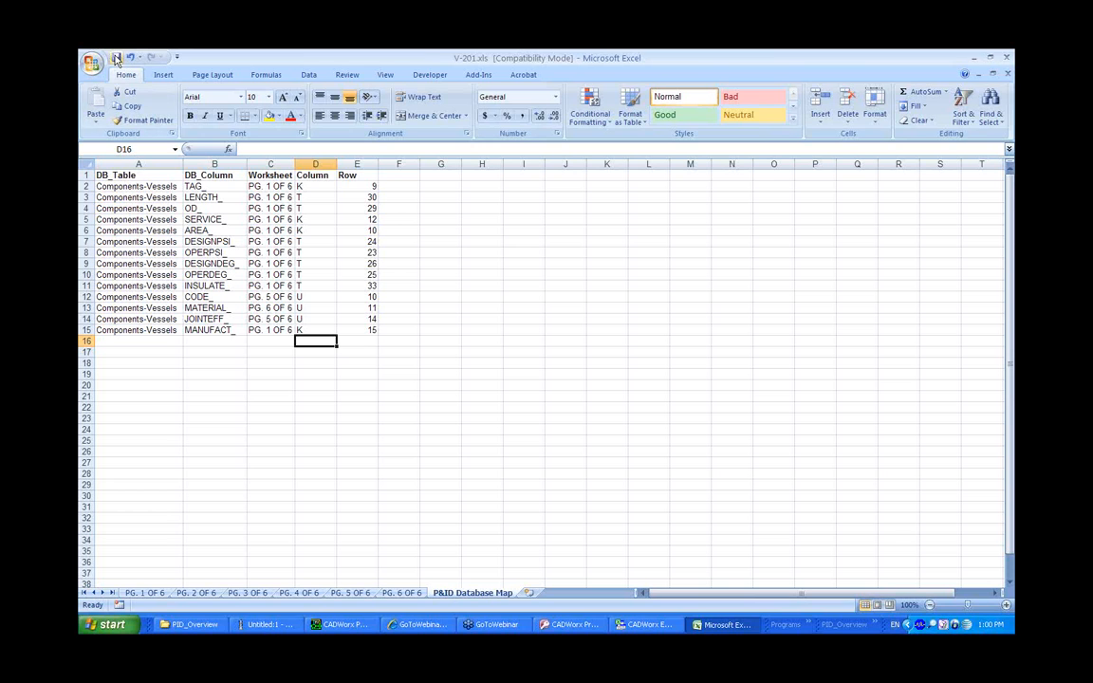
Close the datasheet workbook and import datasheet data into the equipment database
click(1007, 57)
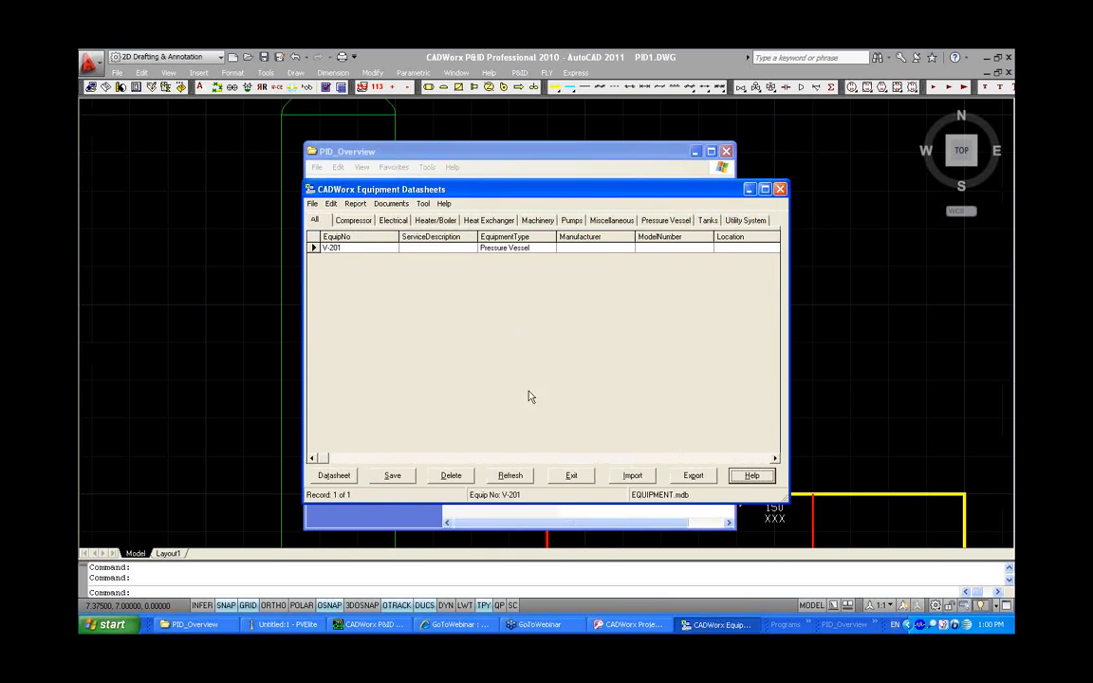
click(632, 475)
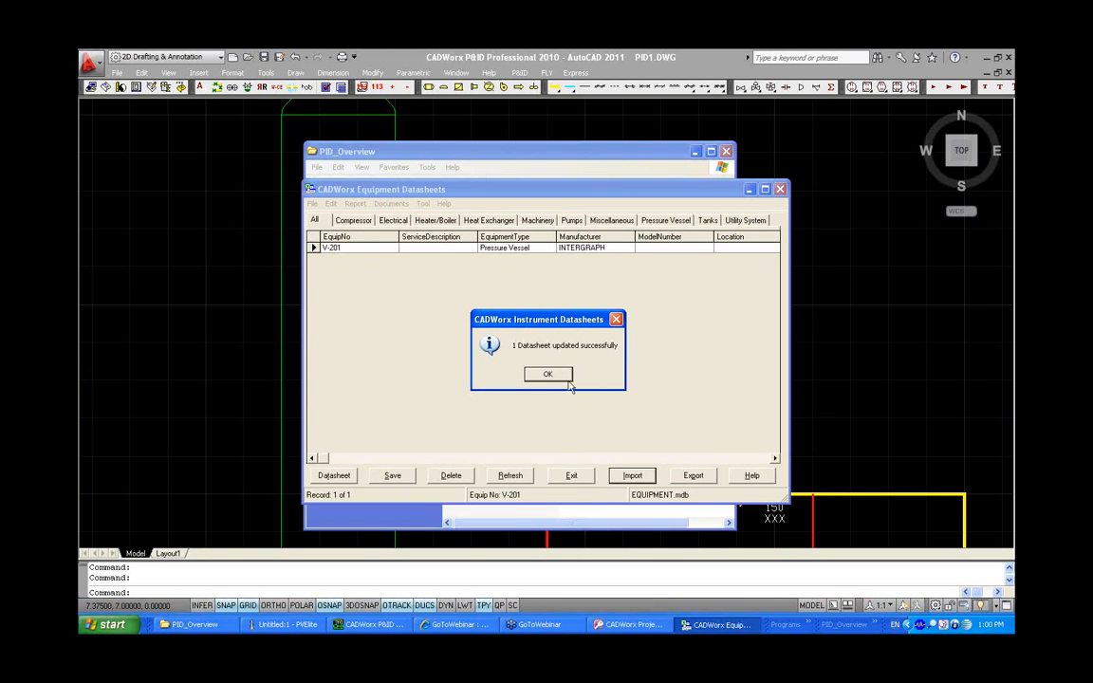
click(541, 373)
Reopen the V-201 datasheet to check its first page, then return to the P&ID drawing's full extents
click(357, 476)
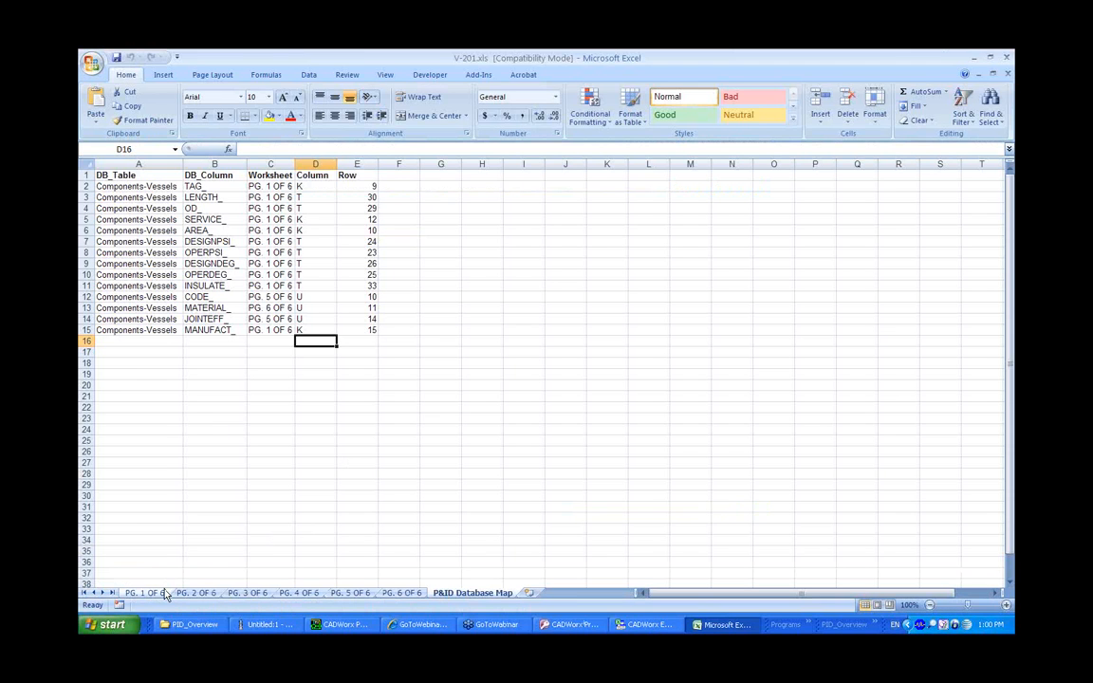
click(144, 593)
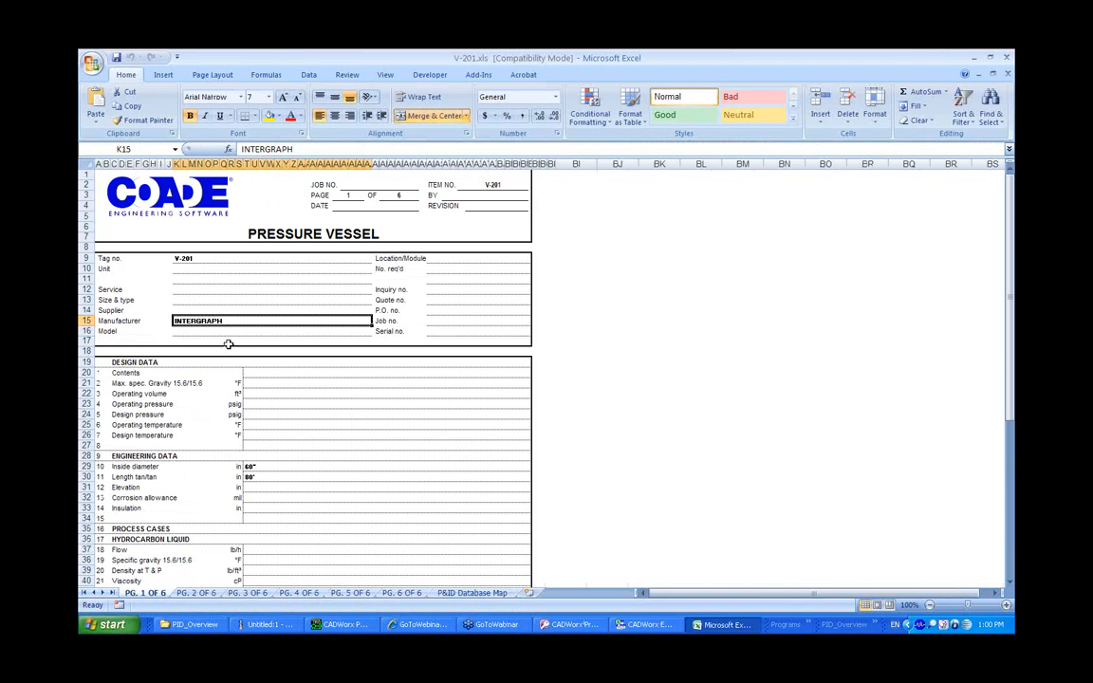
click(347, 626)
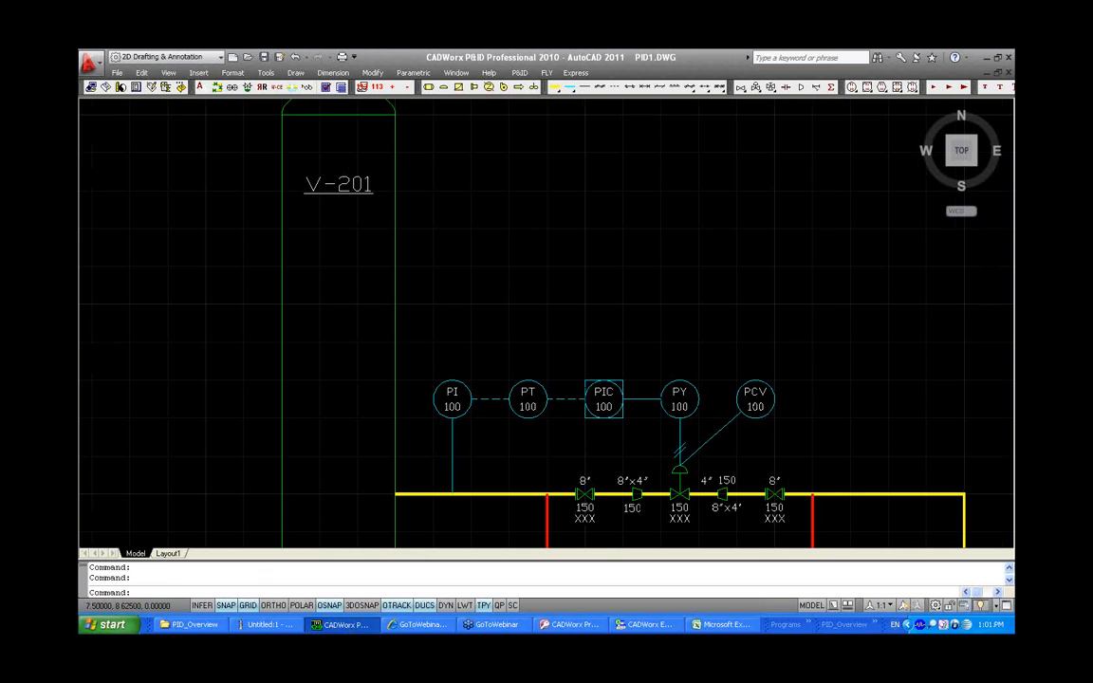
middle_click(589, 411)
middle_click(588, 411)
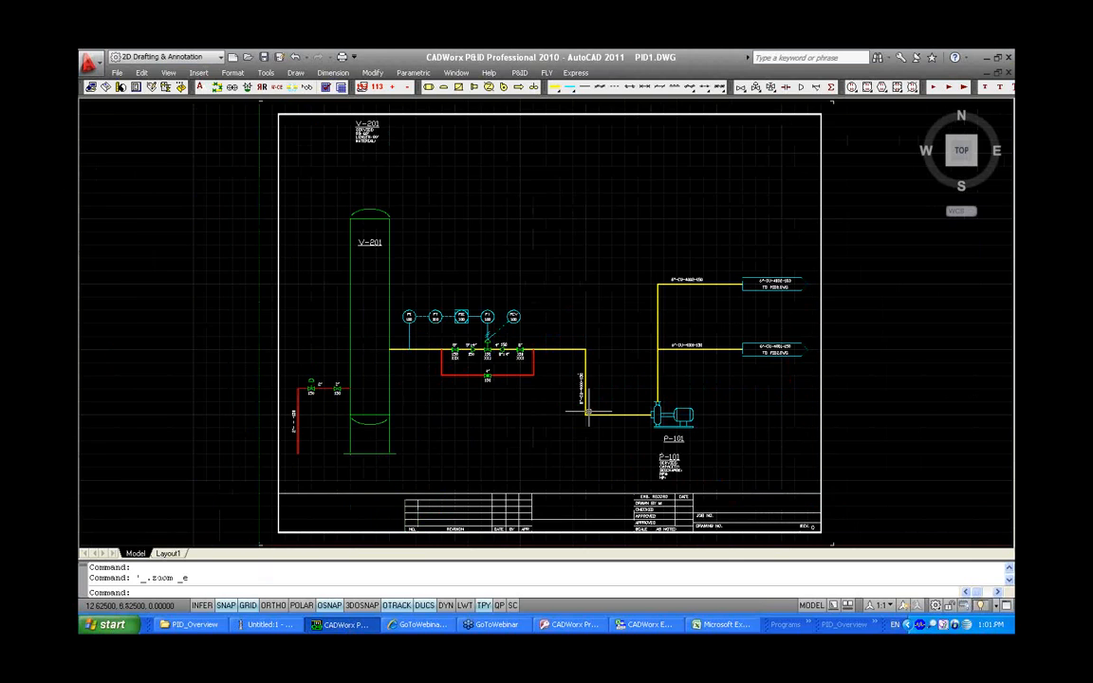
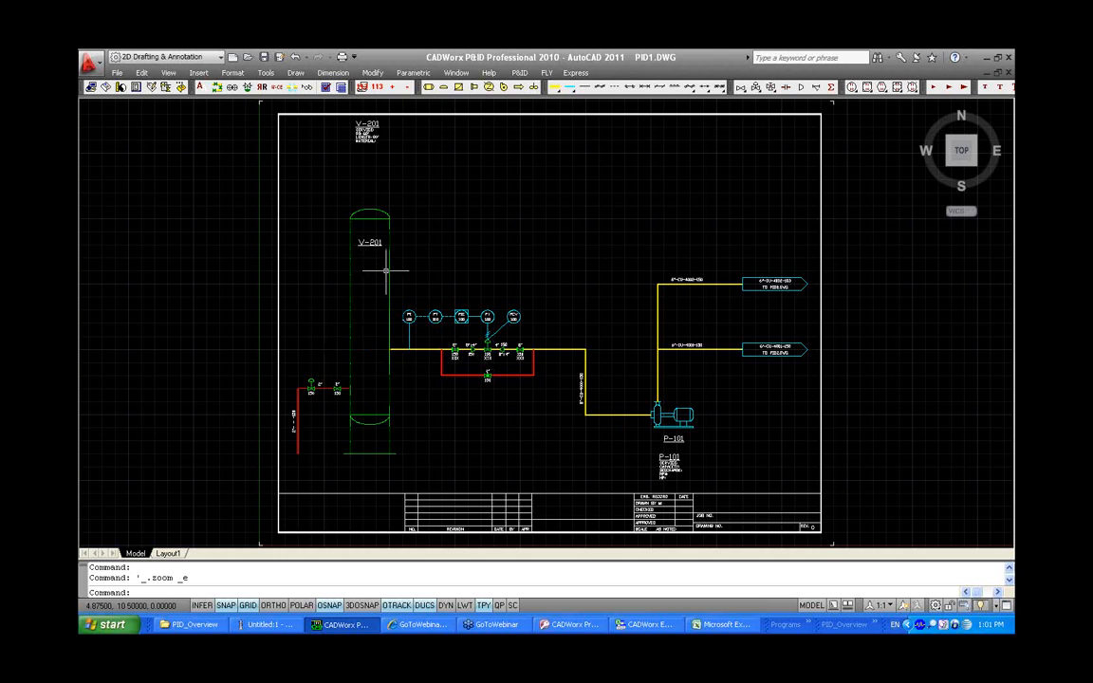
Open vessel V-201's component properties and its attached nozzle list, then close both dialogs
scroll(383, 285, up, 1)
scroll(396, 239, up, 2)
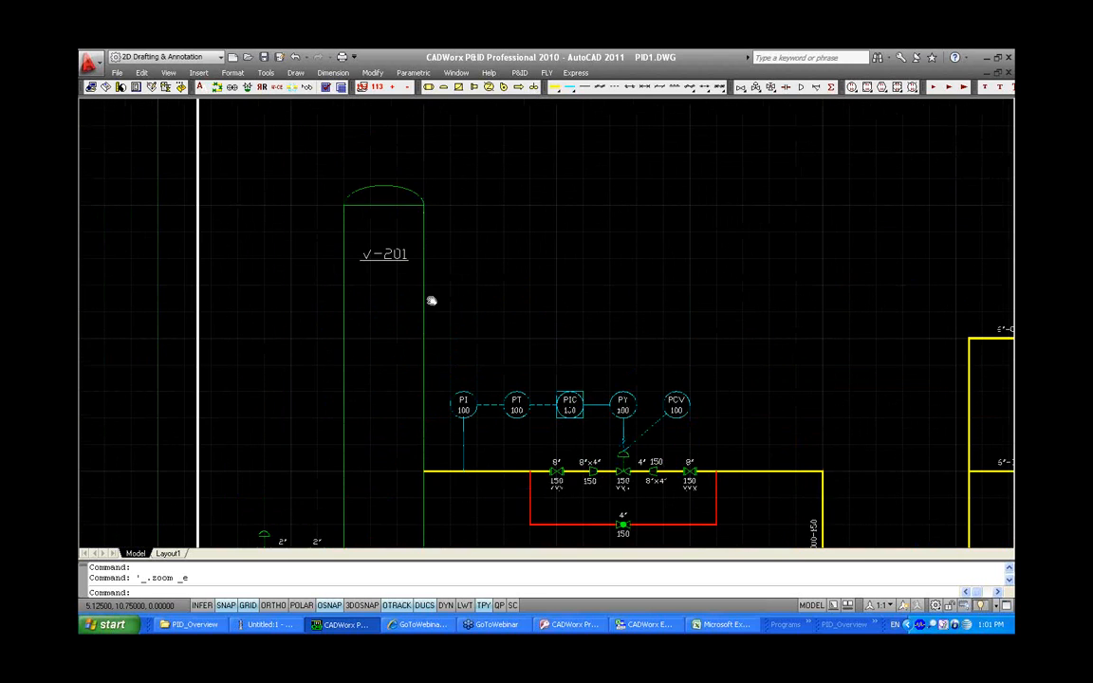
double_click(425, 297)
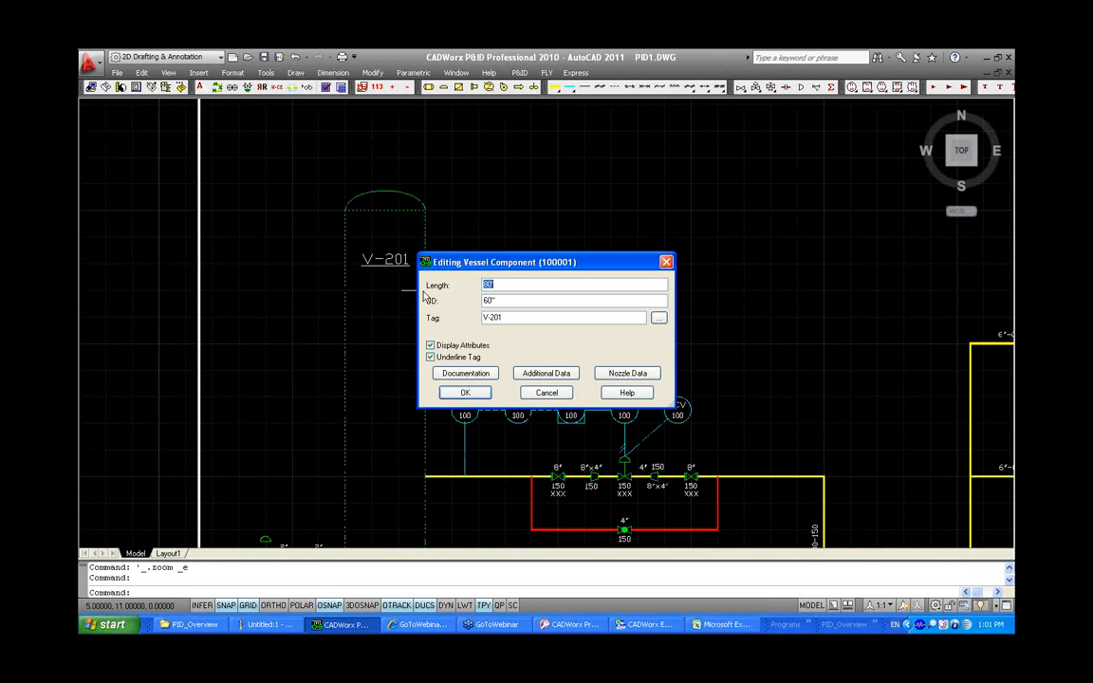
click(617, 374)
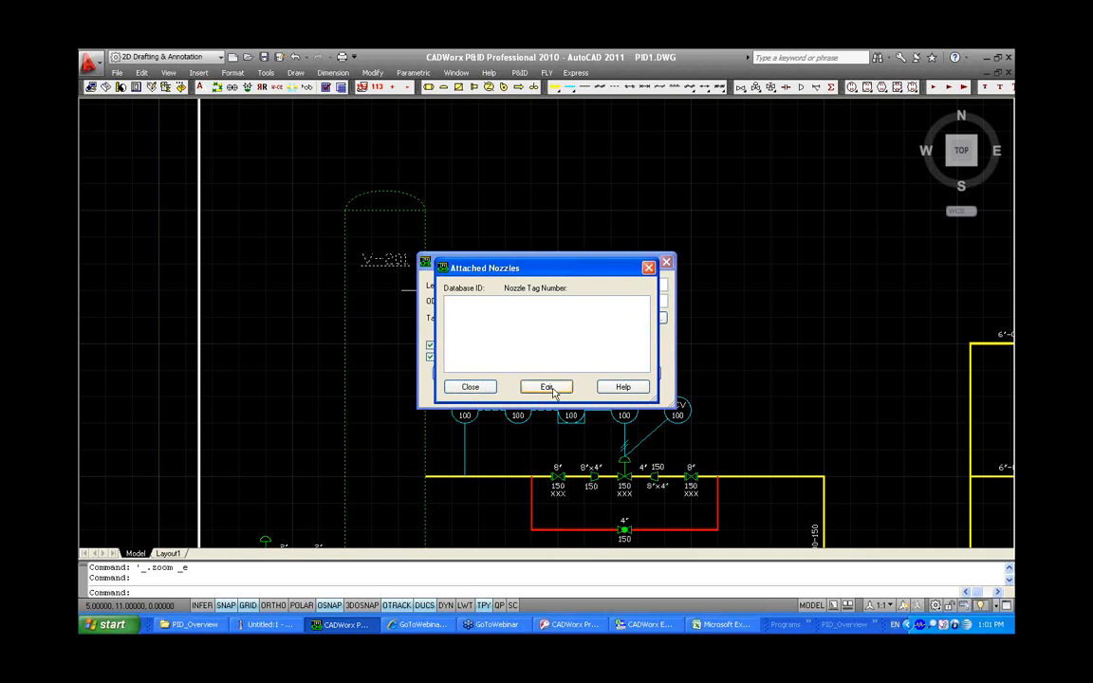
click(477, 386)
click(538, 393)
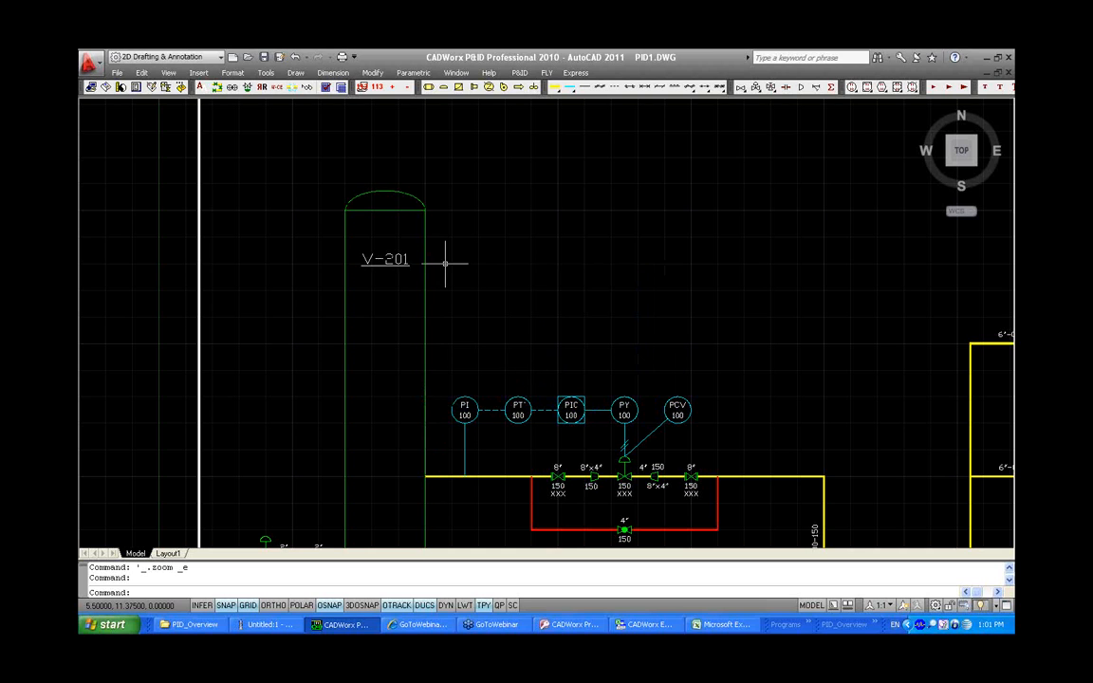
Draw a short horizontal instrument line from vessel V-201, choosing the Instrument line type
mouse_move(424, 270)
click(766, 87)
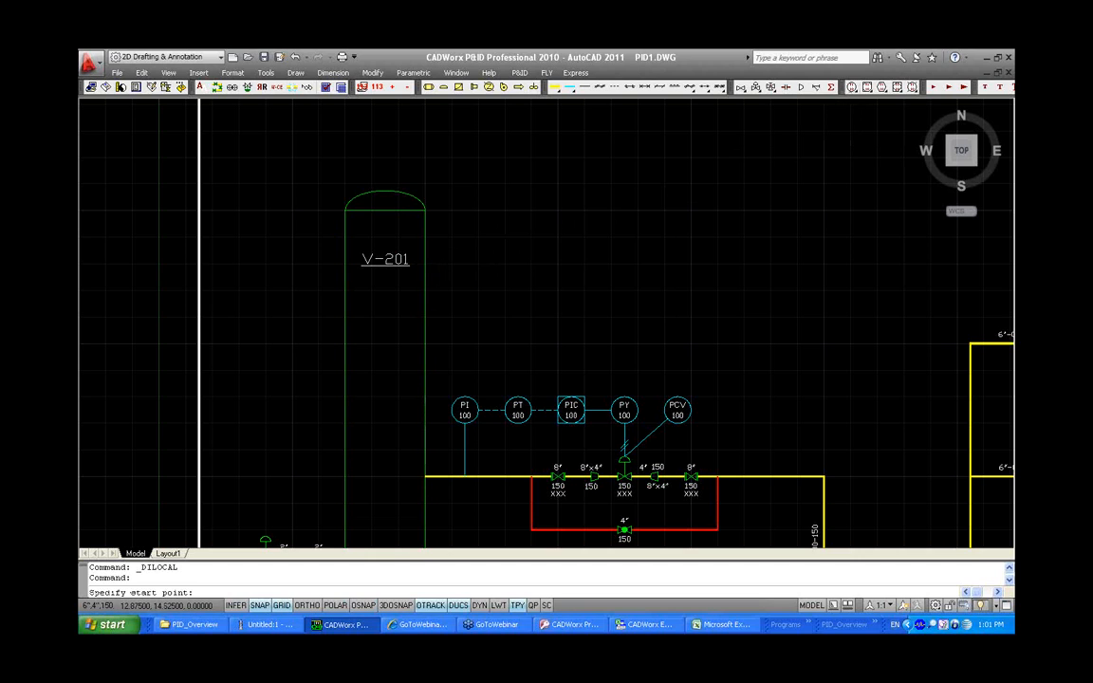
click(426, 290)
click(479, 291)
key(Return)
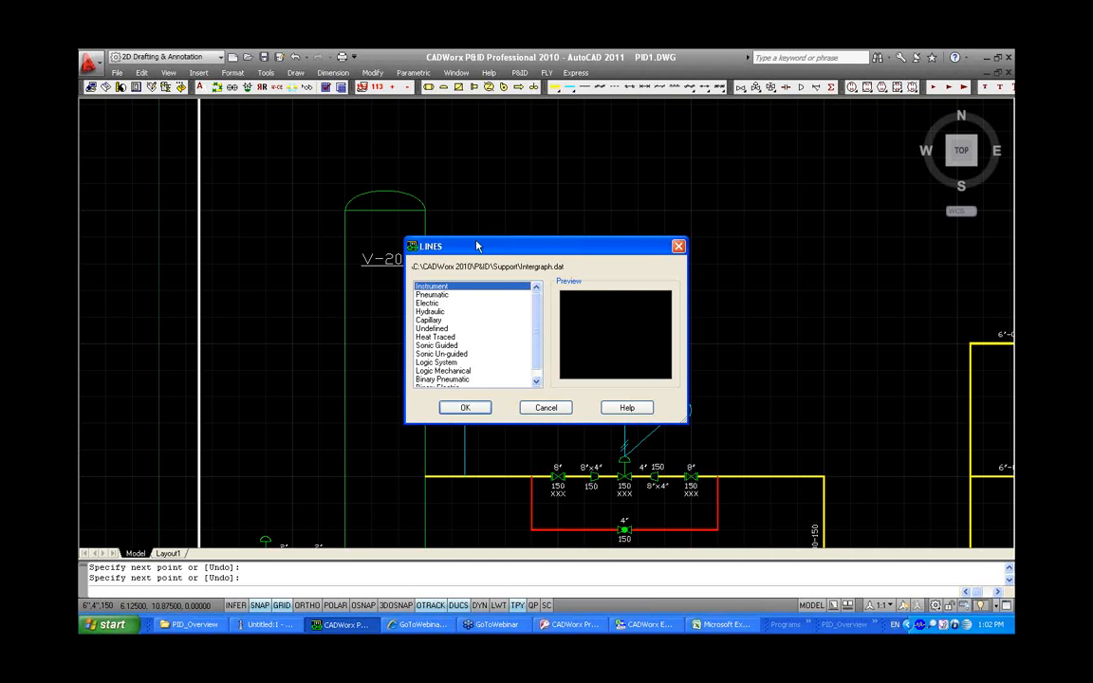
click(461, 409)
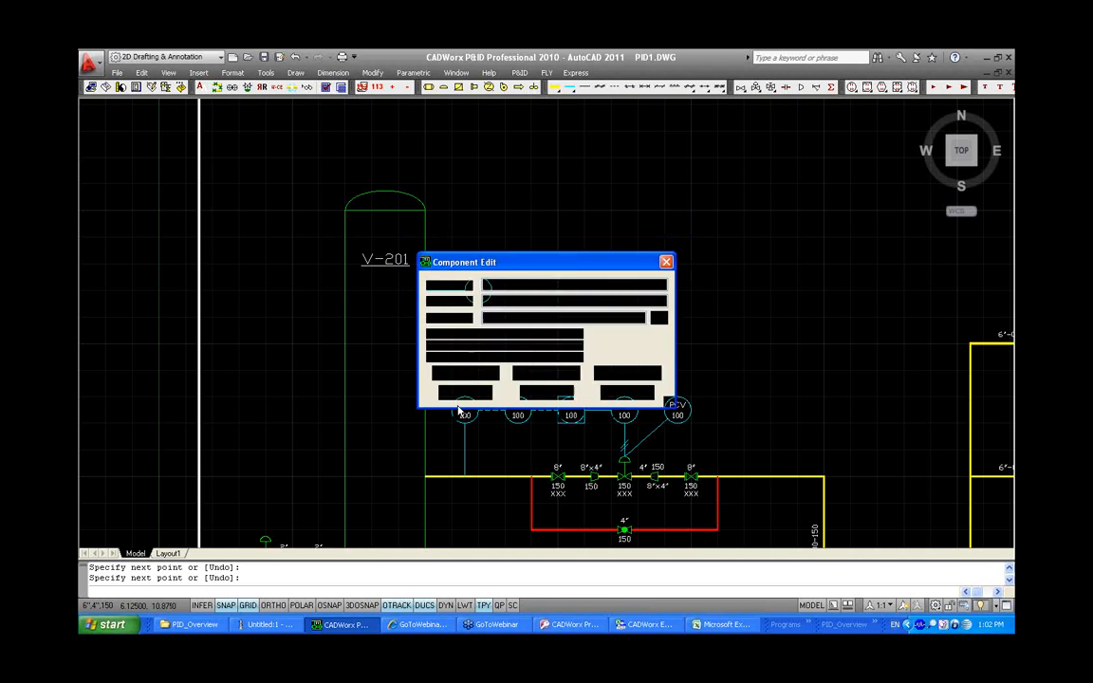
Set the new instrument's function to PI and tag to 100, and place its bubble at the line's end
text(P)
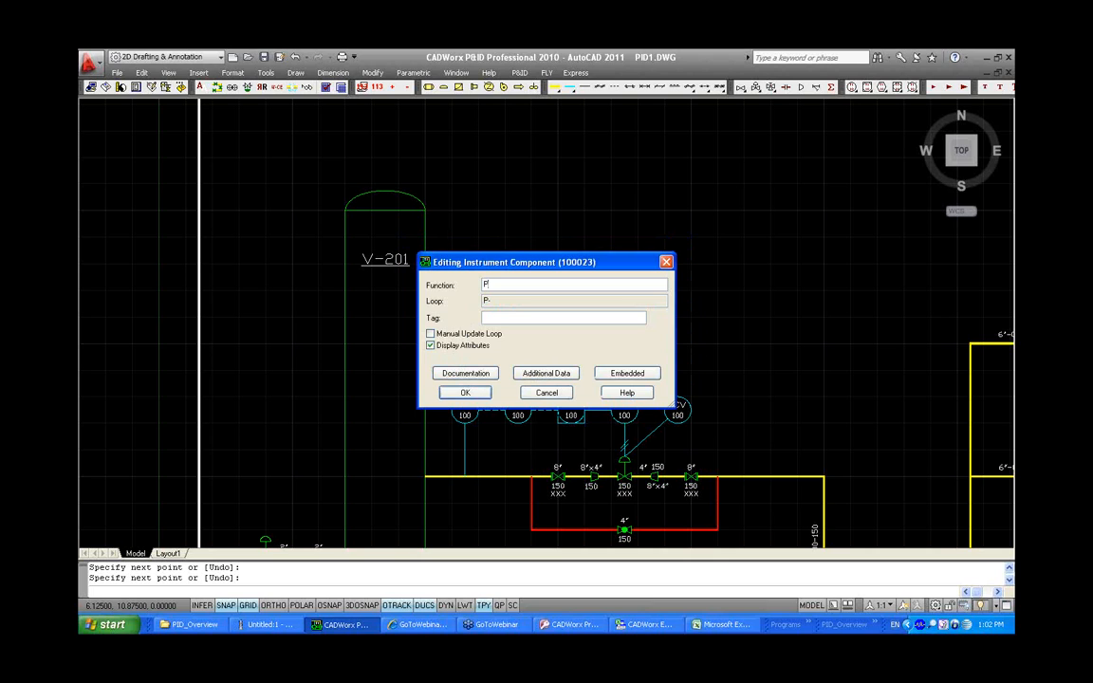
text(I)
key(Tab)
text(100)
click(465, 392)
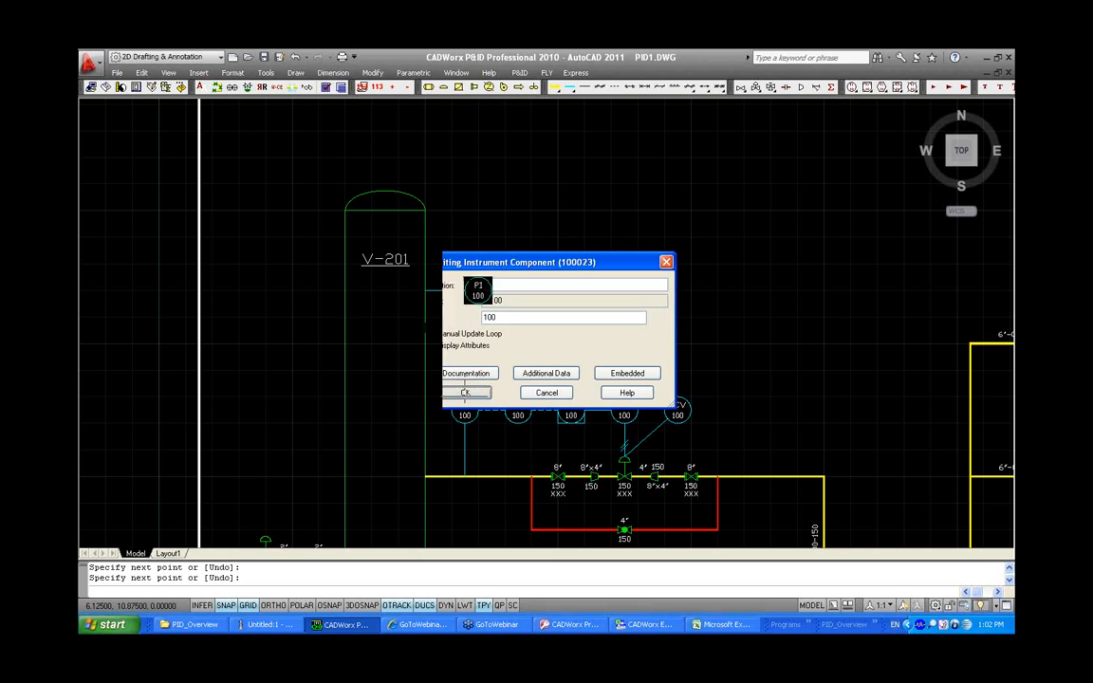
click(478, 290)
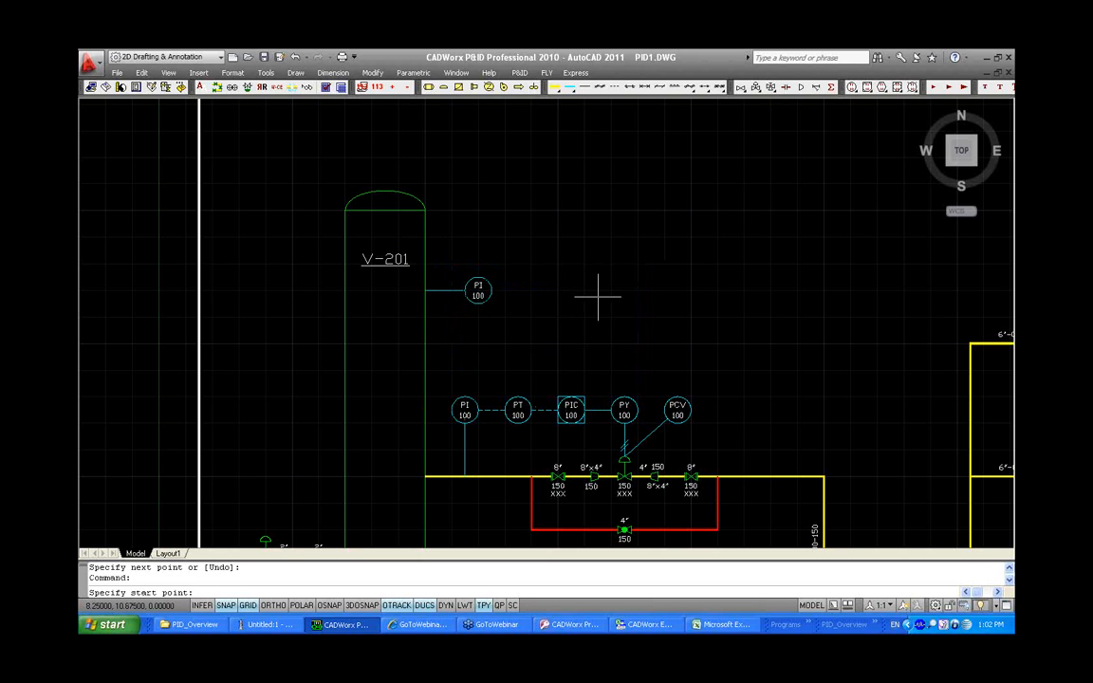
key(Return)
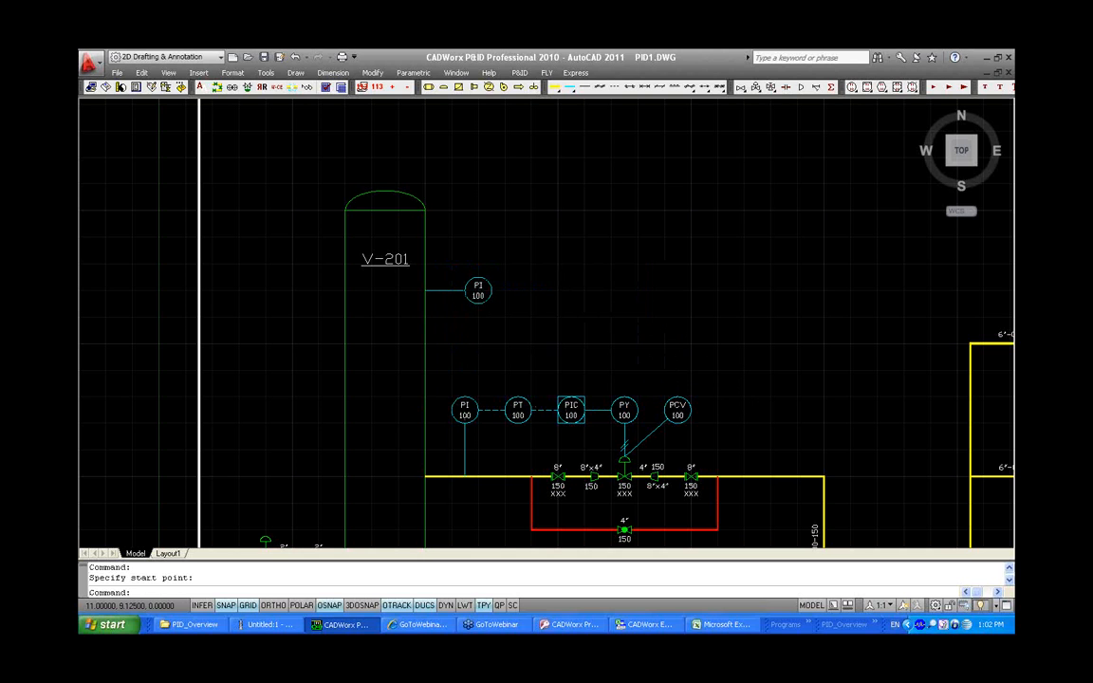
scroll(357, 227, down, 1)
middle_click(742, 390)
middle_click(741, 391)
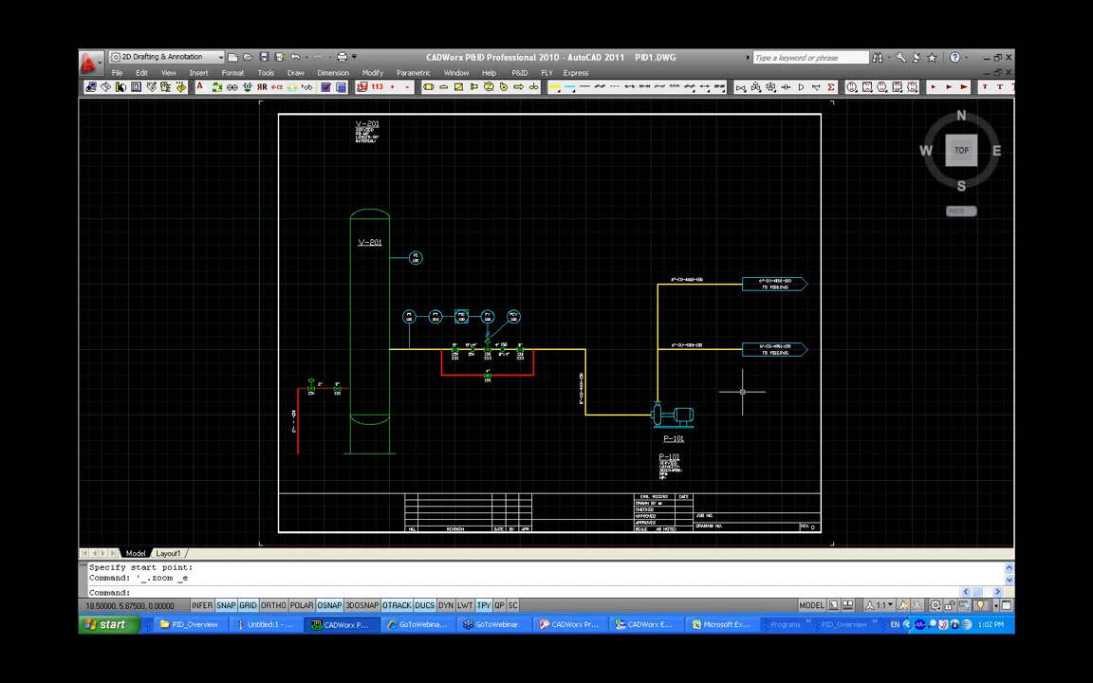
click(519, 72)
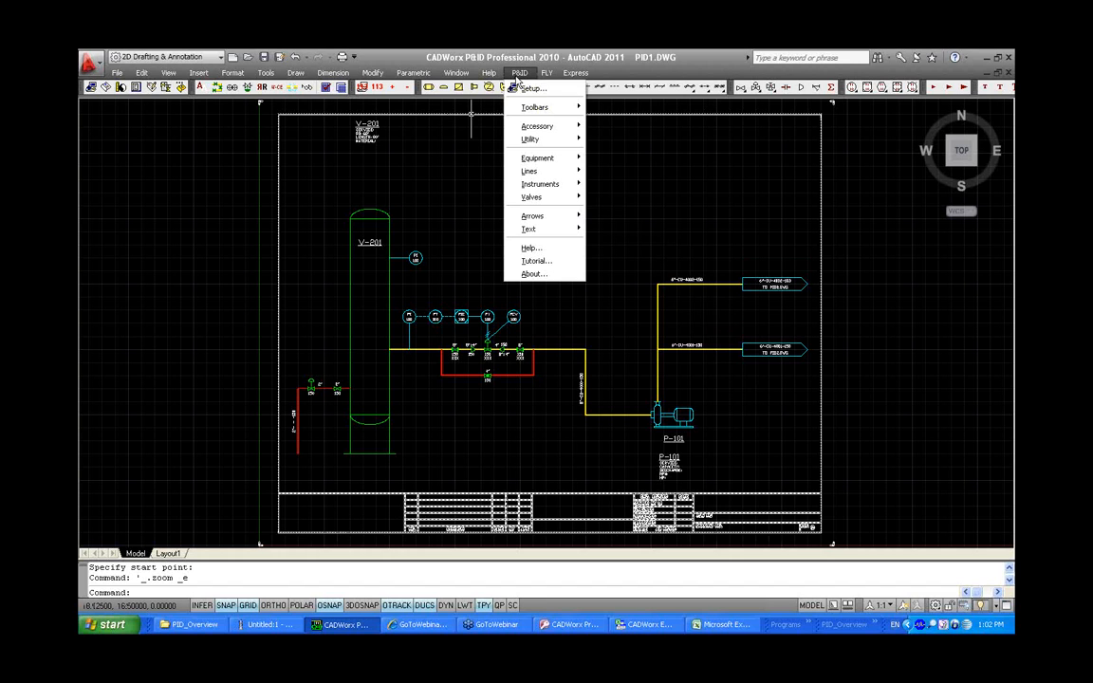
mouse_move(531, 108)
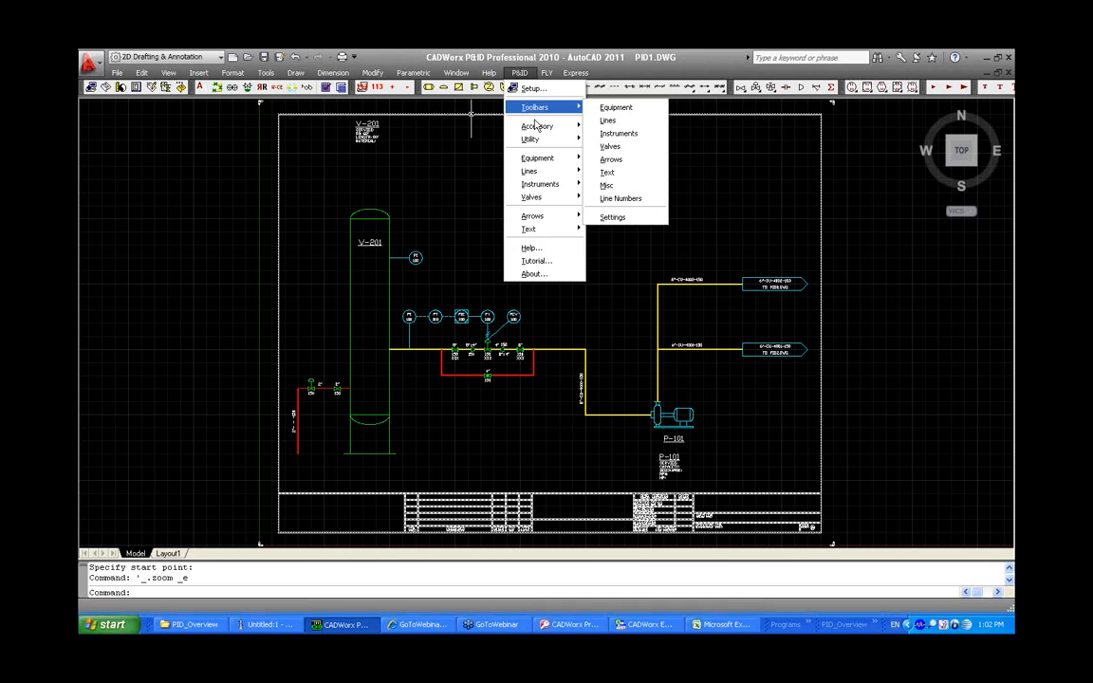
Switch to the CADWorx project database in Access and open the Components-Valves table
click(568, 626)
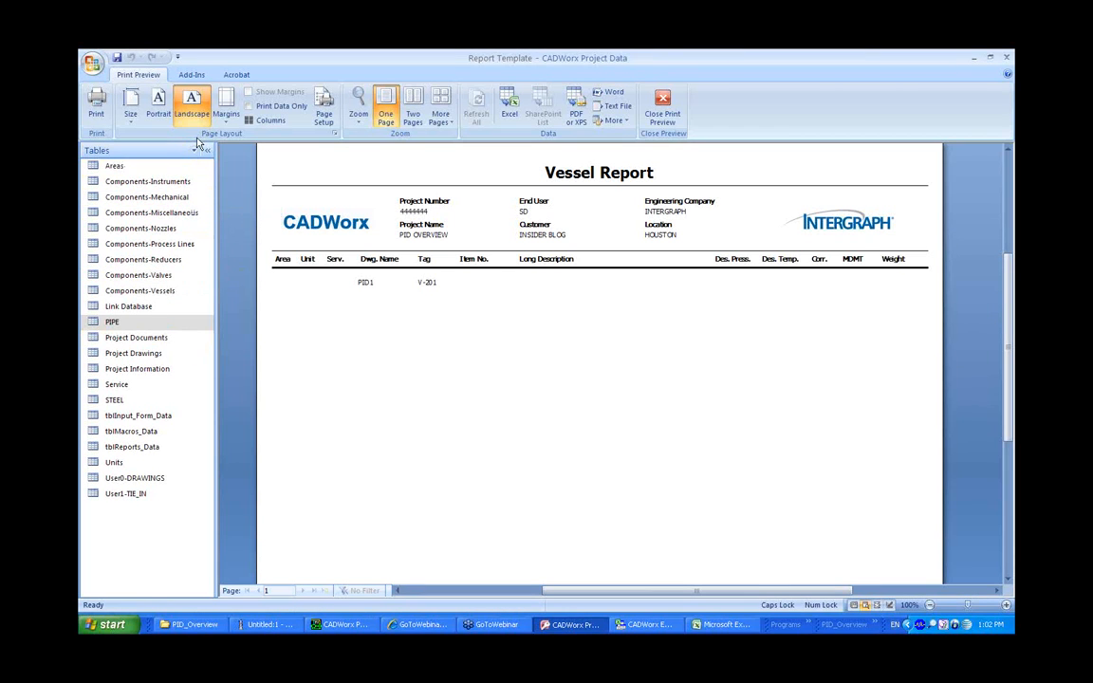
click(194, 151)
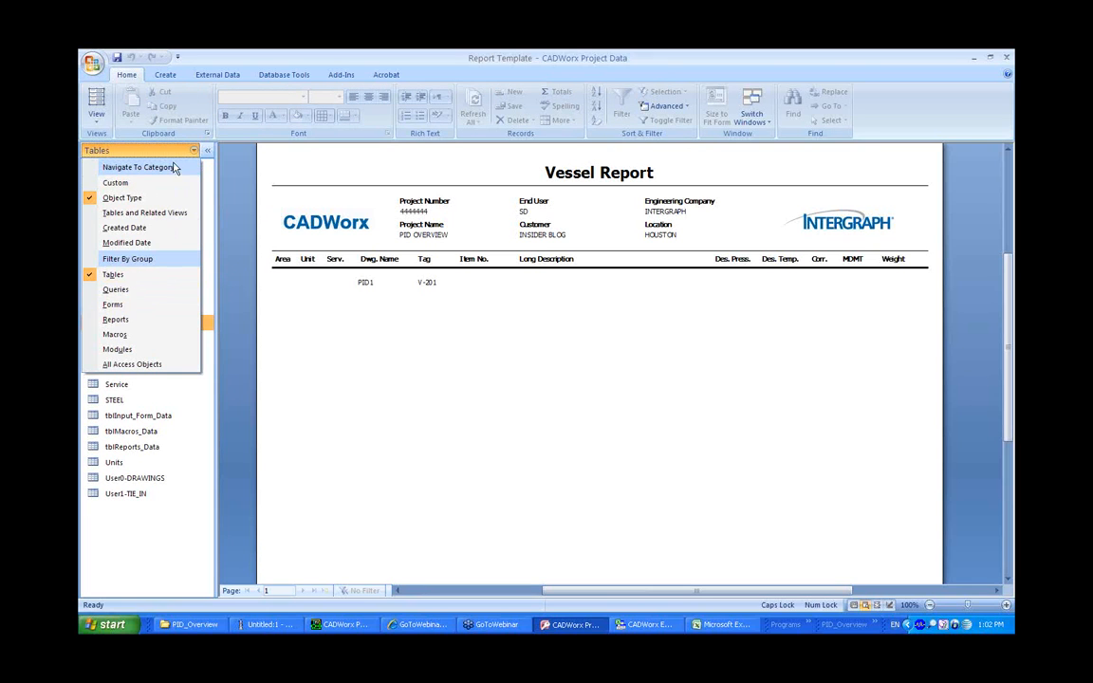
click(196, 153)
click(198, 152)
click(230, 207)
click(172, 275)
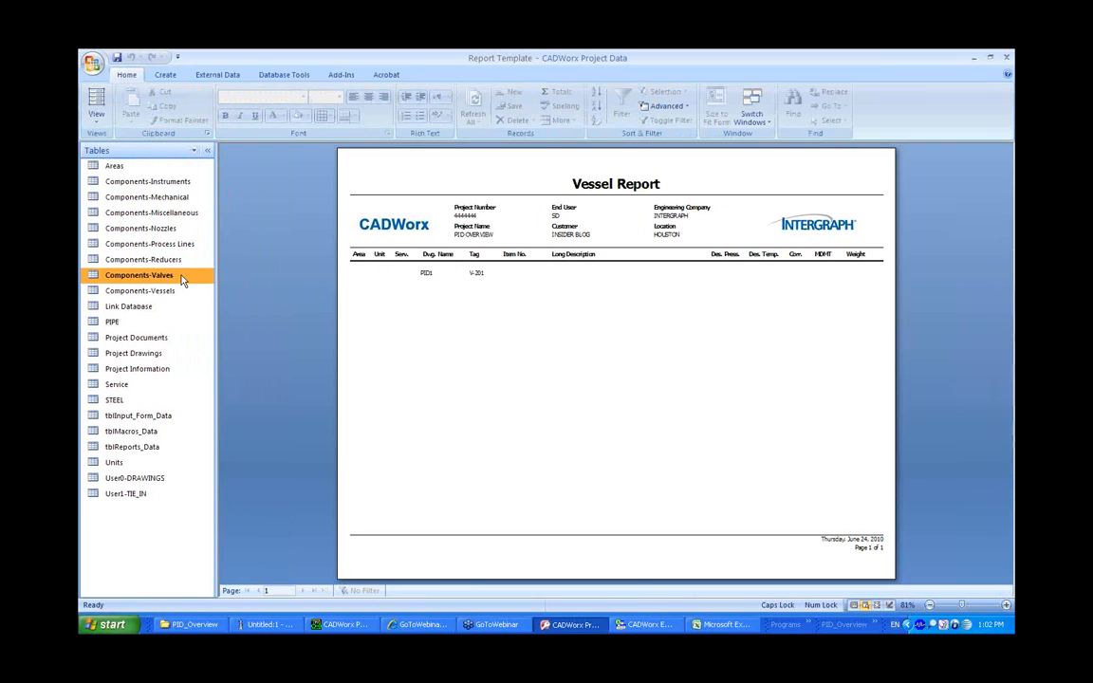
double_click(184, 280)
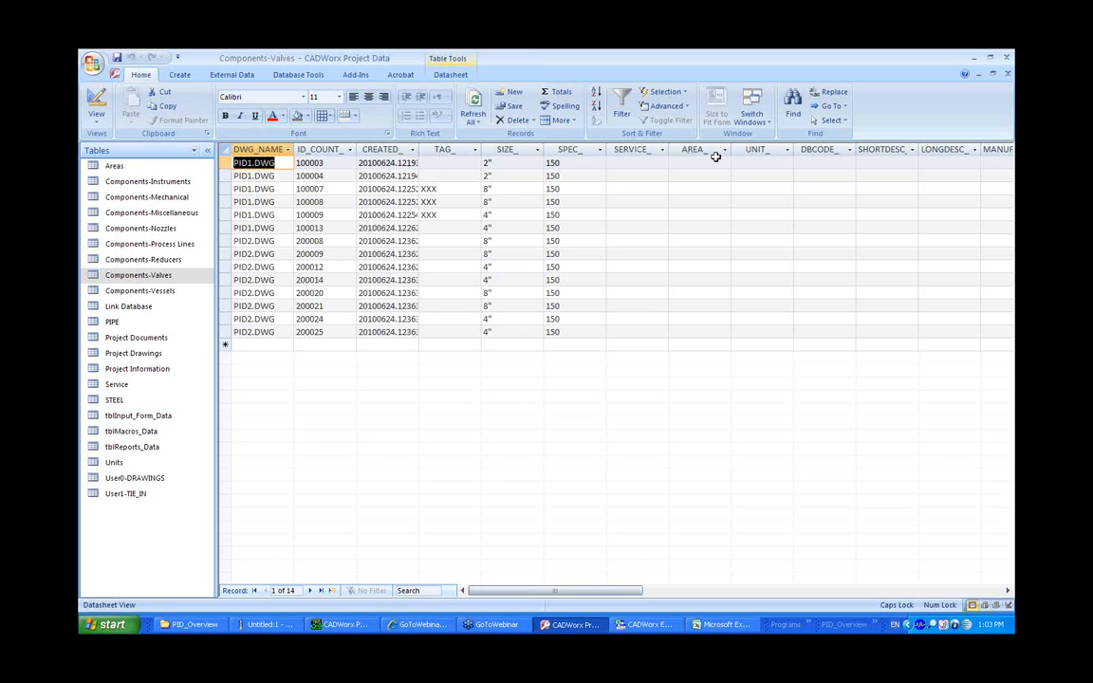
Open Database.tbl from the PID_Overview project folder to review its instrument field definitions, then return to the P&ID drawing
click(192, 628)
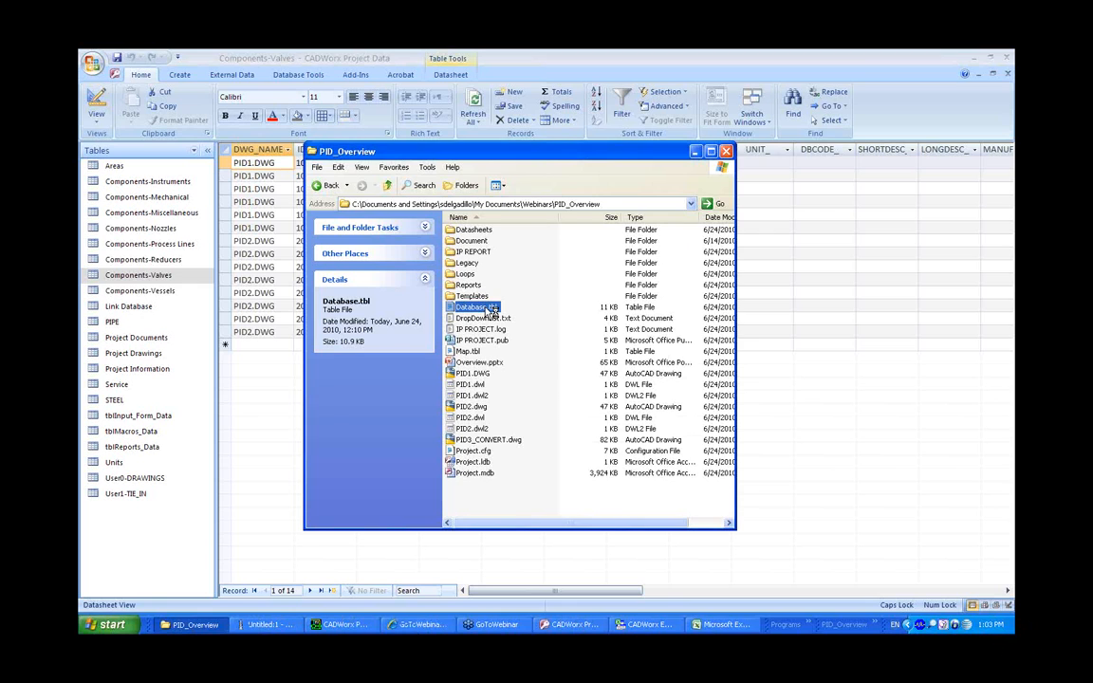
double_click(475, 308)
drag(860, 192, 859, 225)
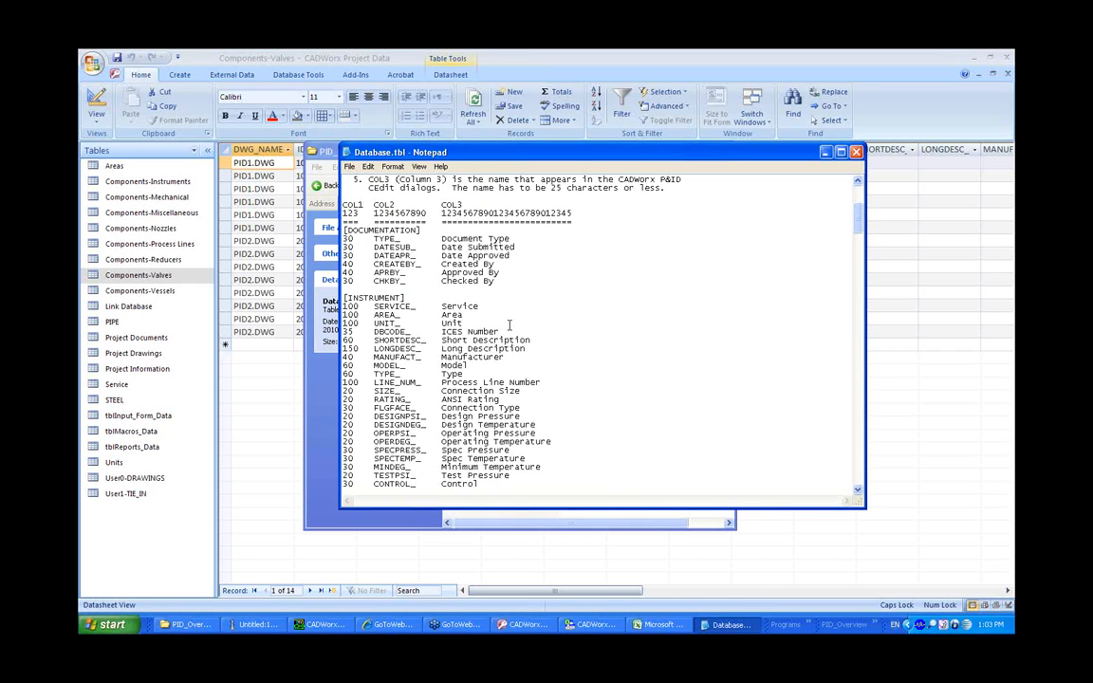
click(927, 444)
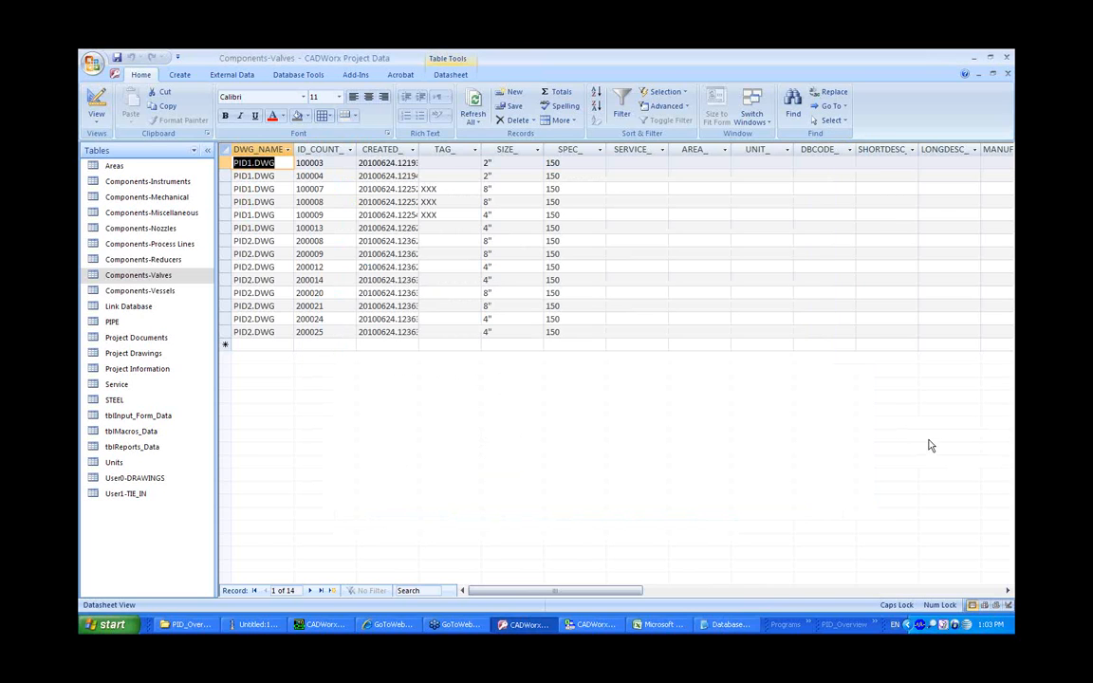
click(314, 625)
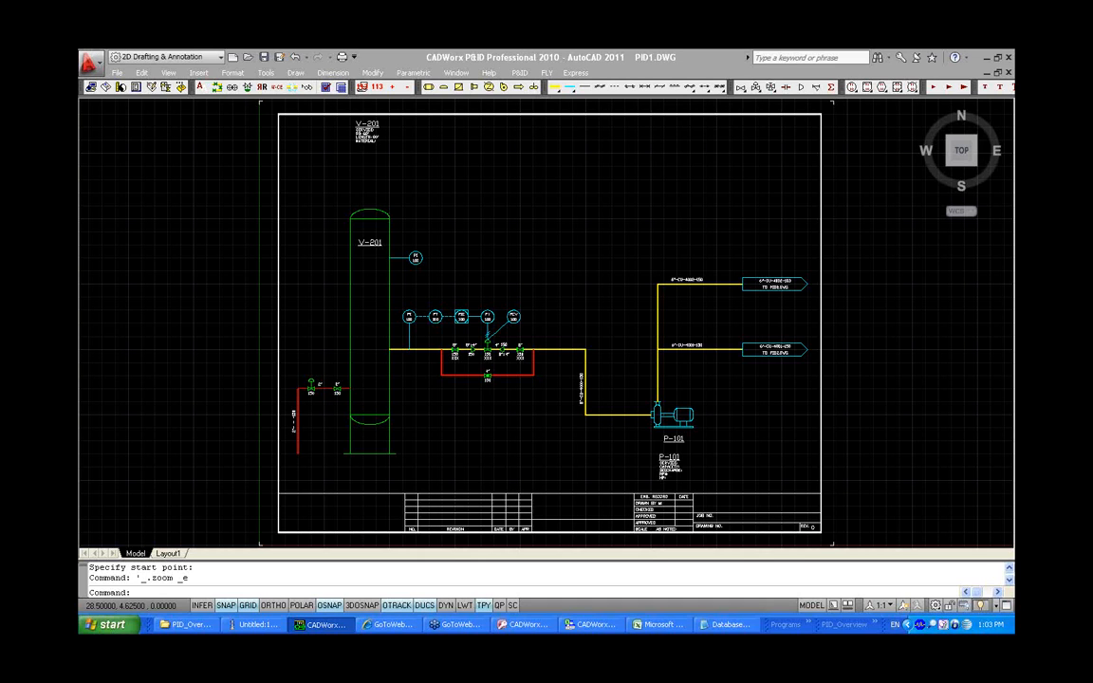
key(Caps_Lock)
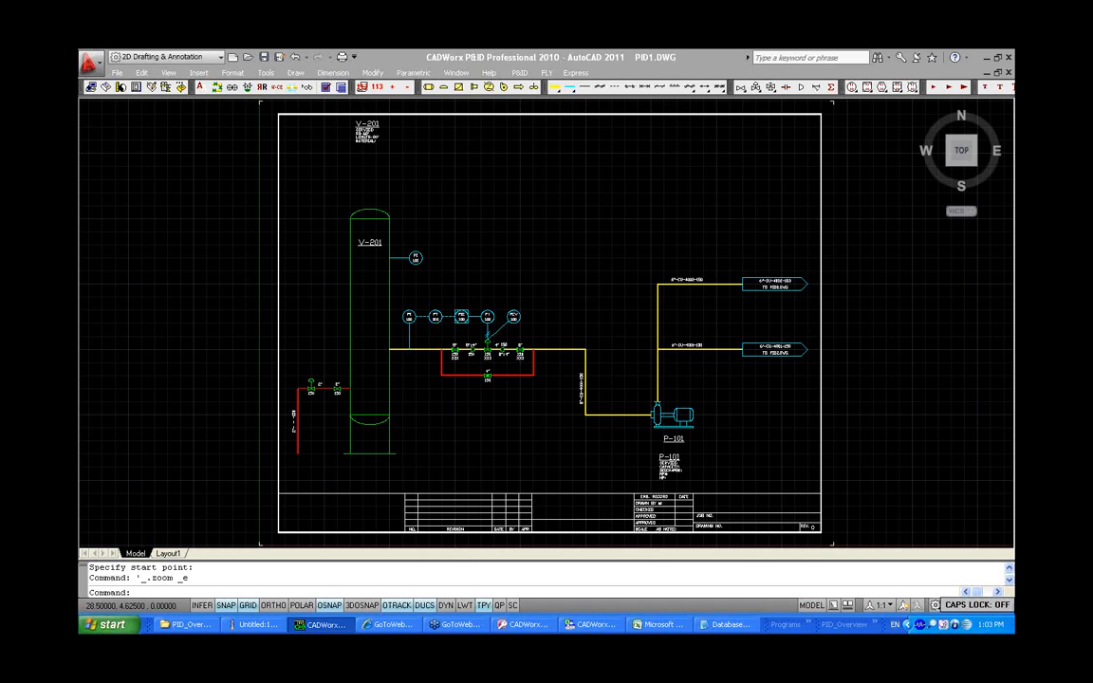